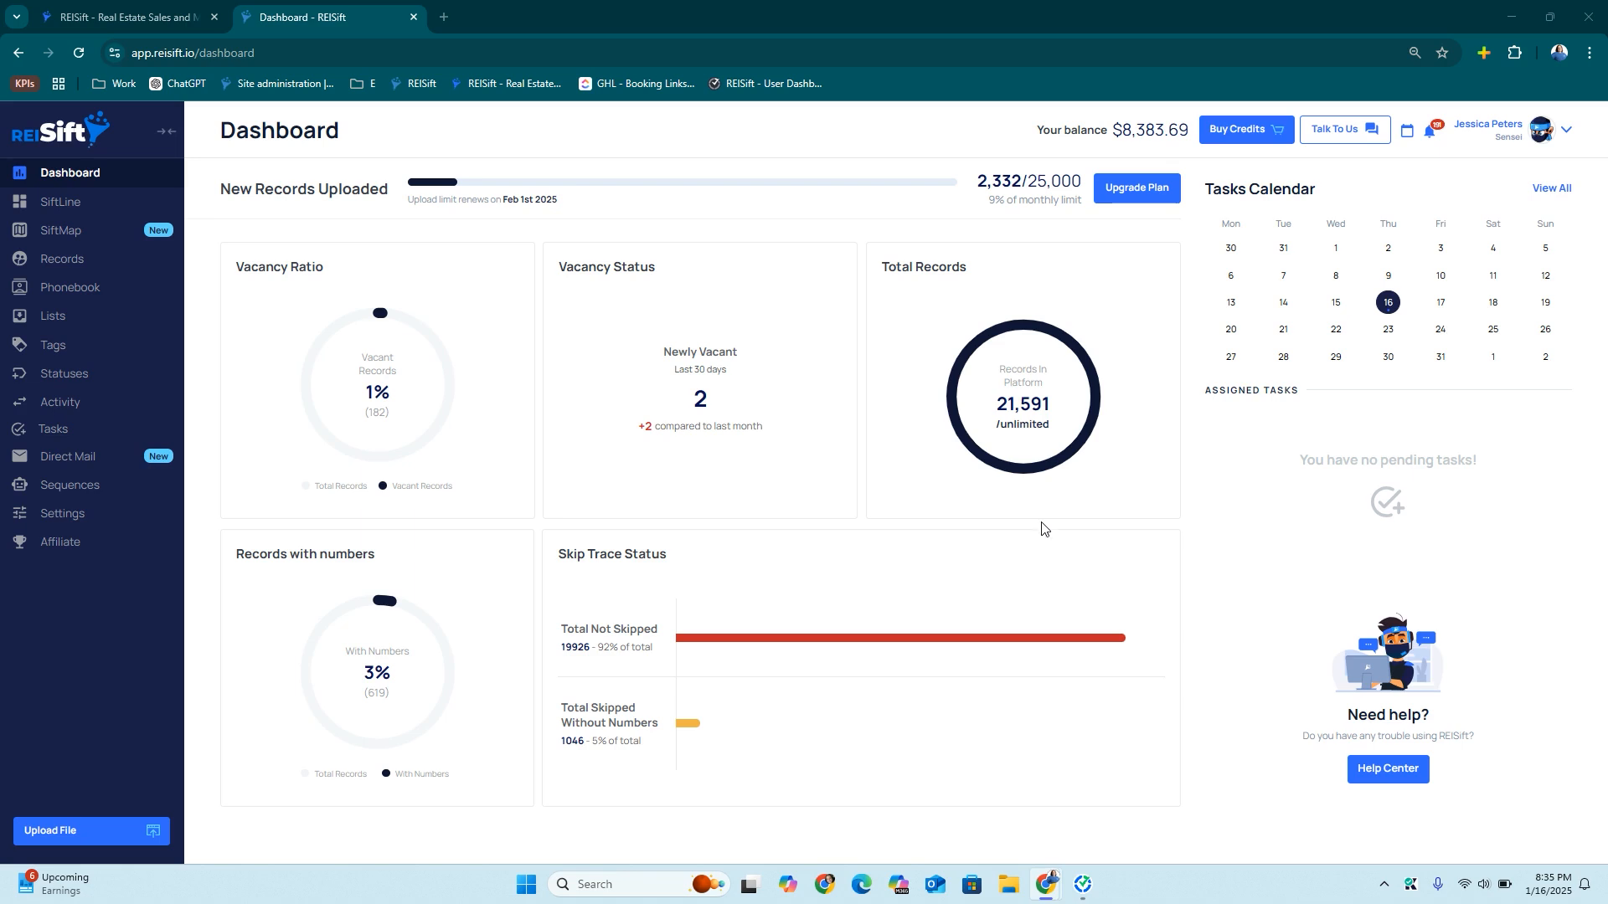
# Open Property Statuses and show only custom statuses, confirming none exist yet
pyautogui.click(72, 379)
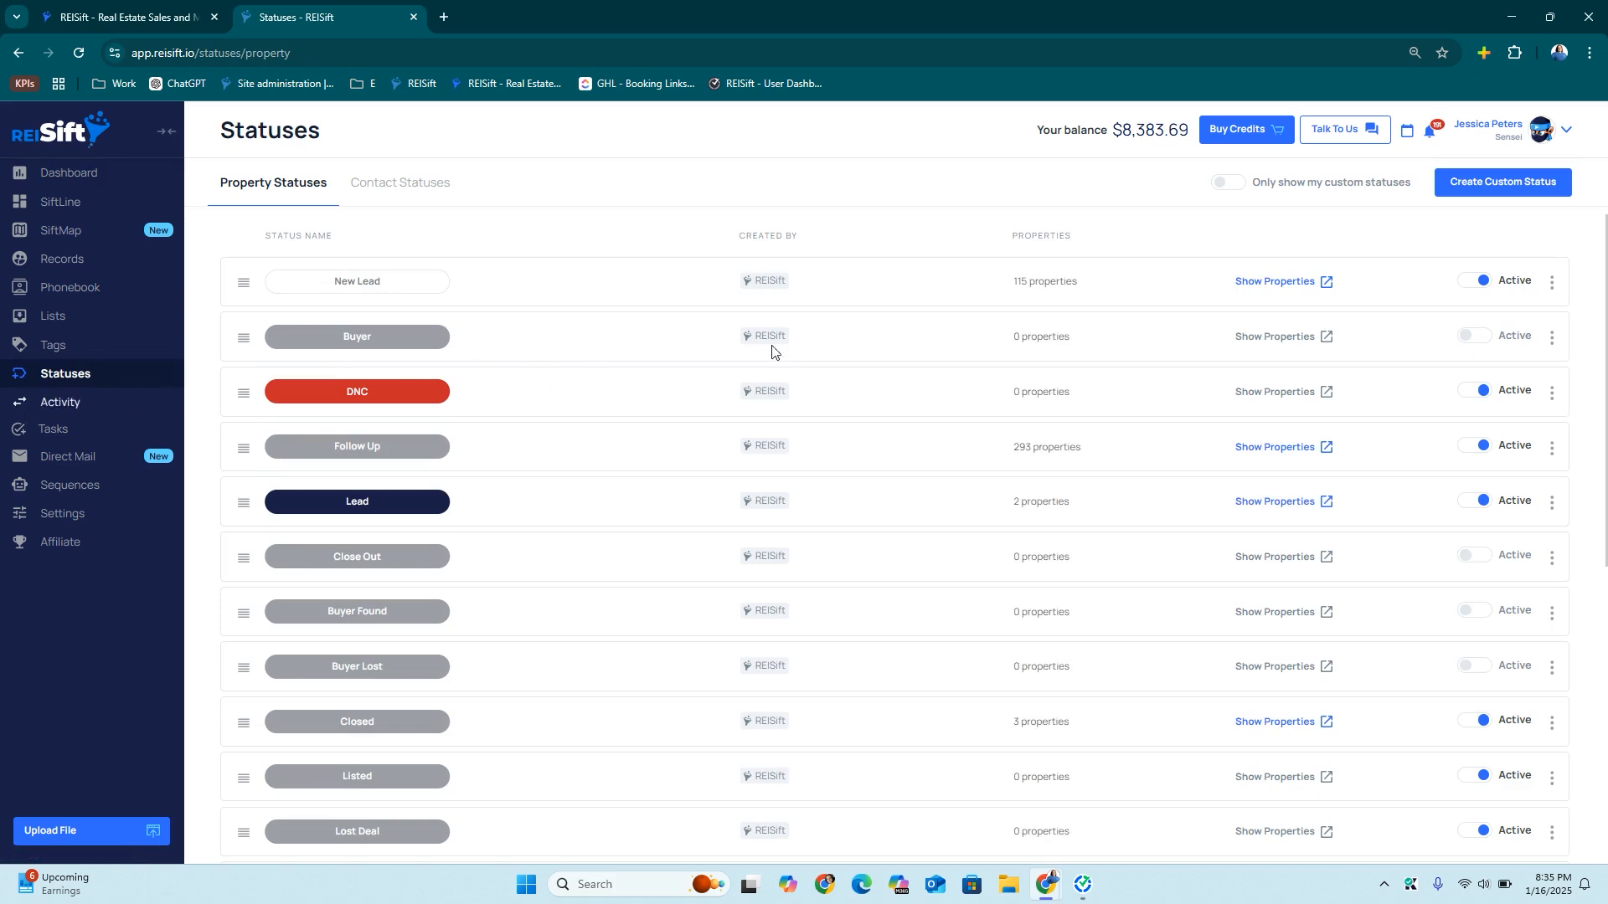
pyautogui.scroll(-4, 888, 455)
pyautogui.scroll(-3, 887, 455)
pyautogui.scroll(7, 888, 455)
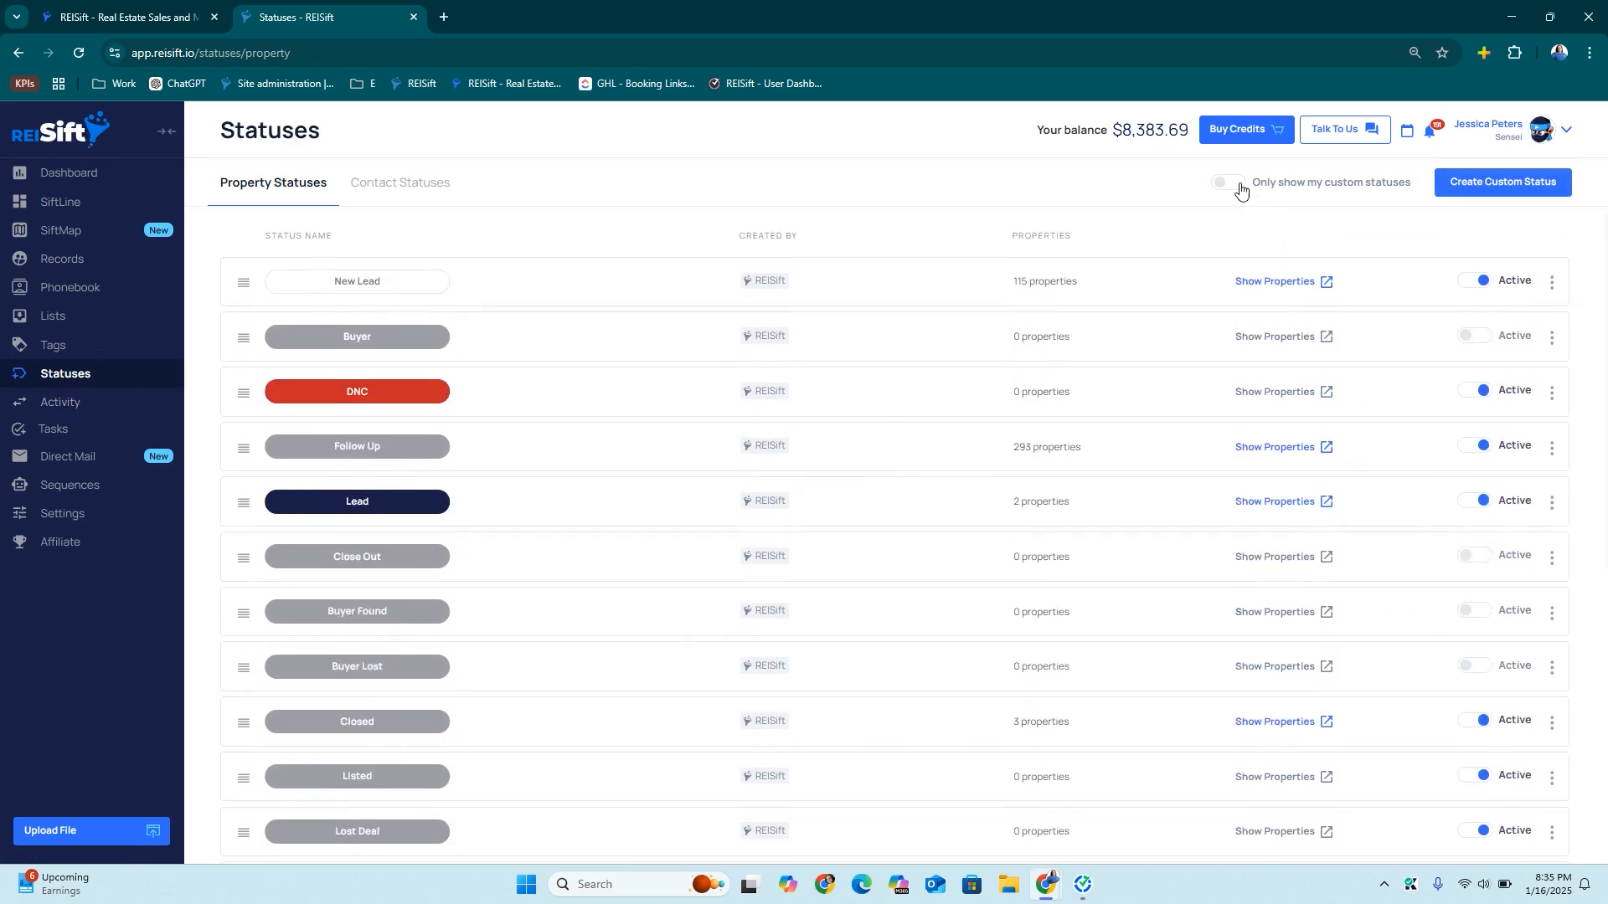
pyautogui.click(1240, 191)
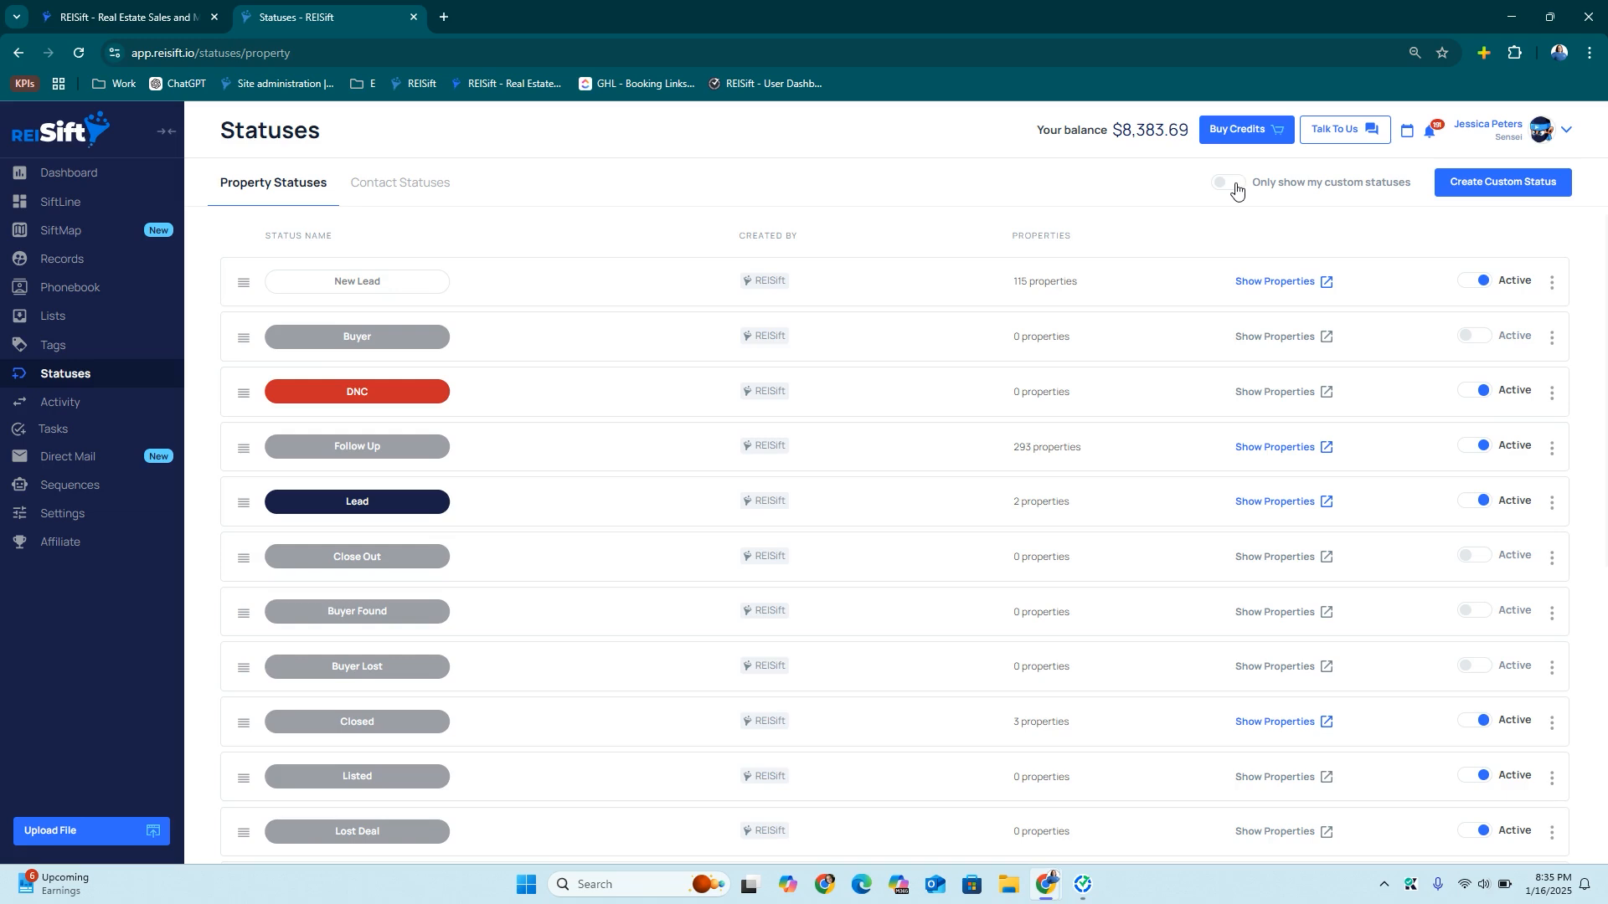
# Create a dark navy custom status named 'No Contact New Lead'
pyautogui.click(1485, 183)
pyautogui.click(727, 429)
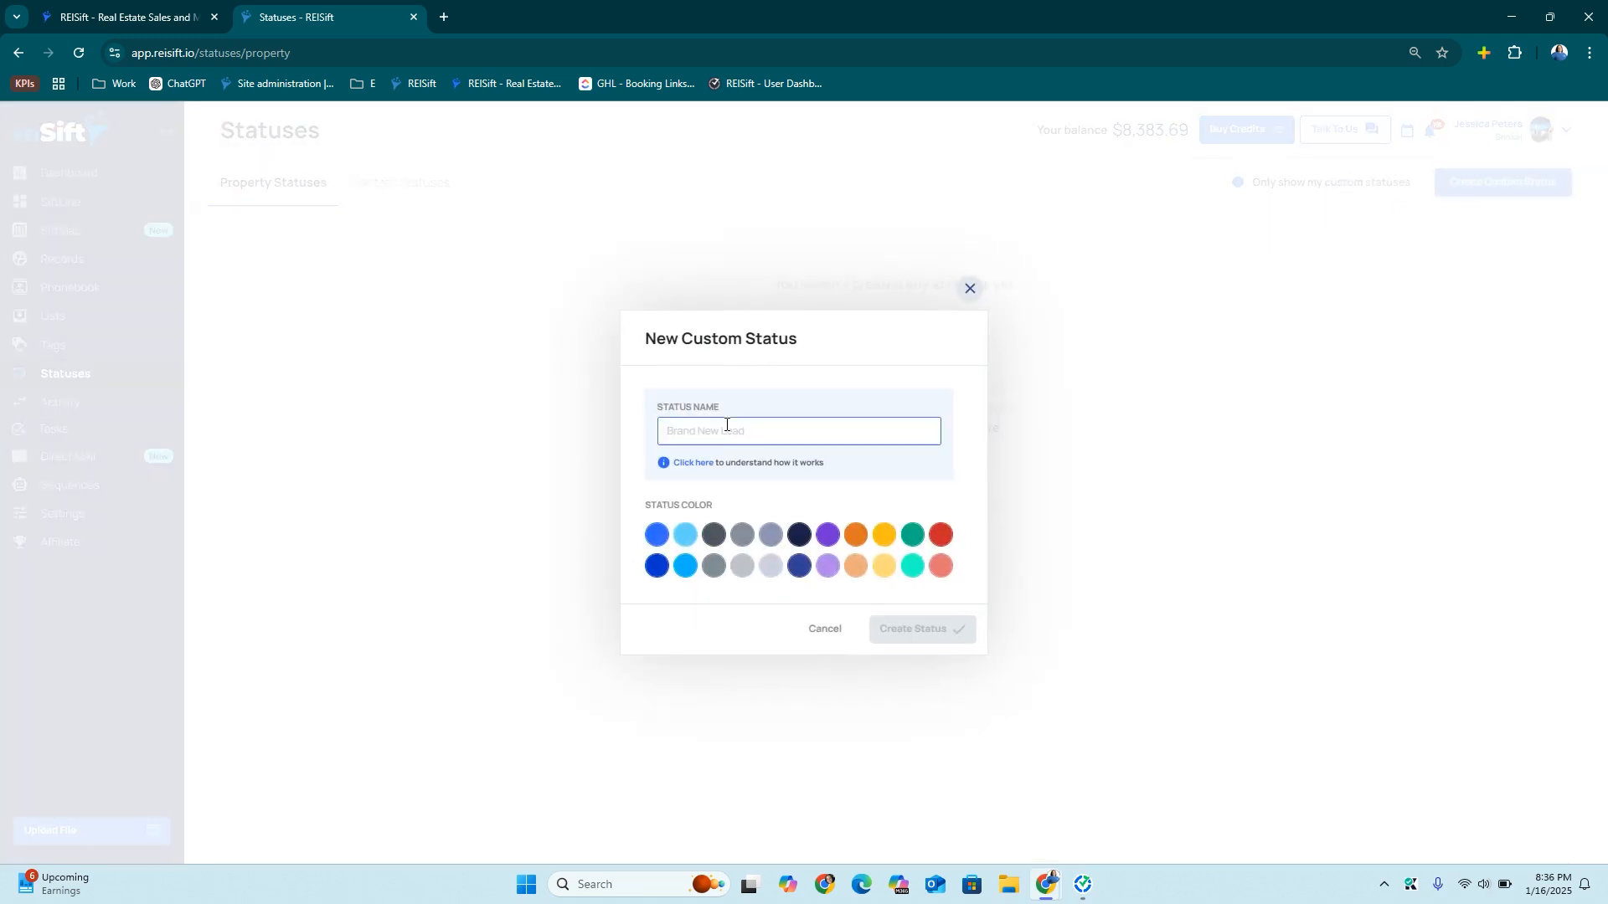
pyautogui.write('NO OCntact New')
pyautogui.click(701, 431)
pyautogui.press('BackSpace')
pyautogui.press('BackSpace')
pyautogui.write('Contact New Lead')
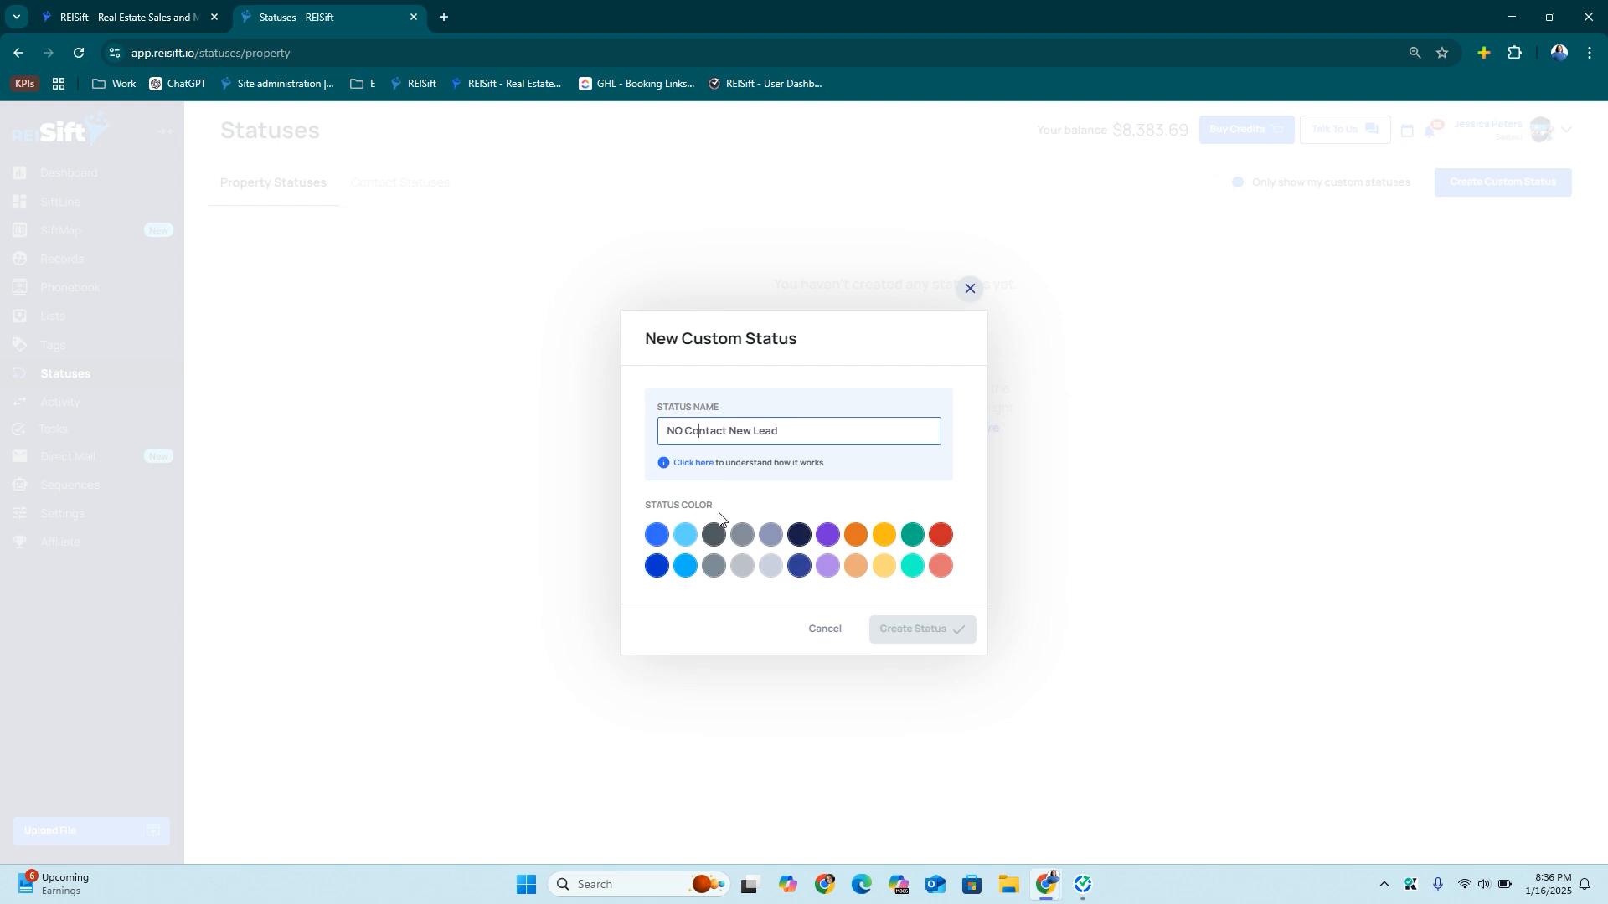
pyautogui.click(679, 434)
pyautogui.press('BackSpace')
pyautogui.write('o')
pyautogui.click(800, 535)
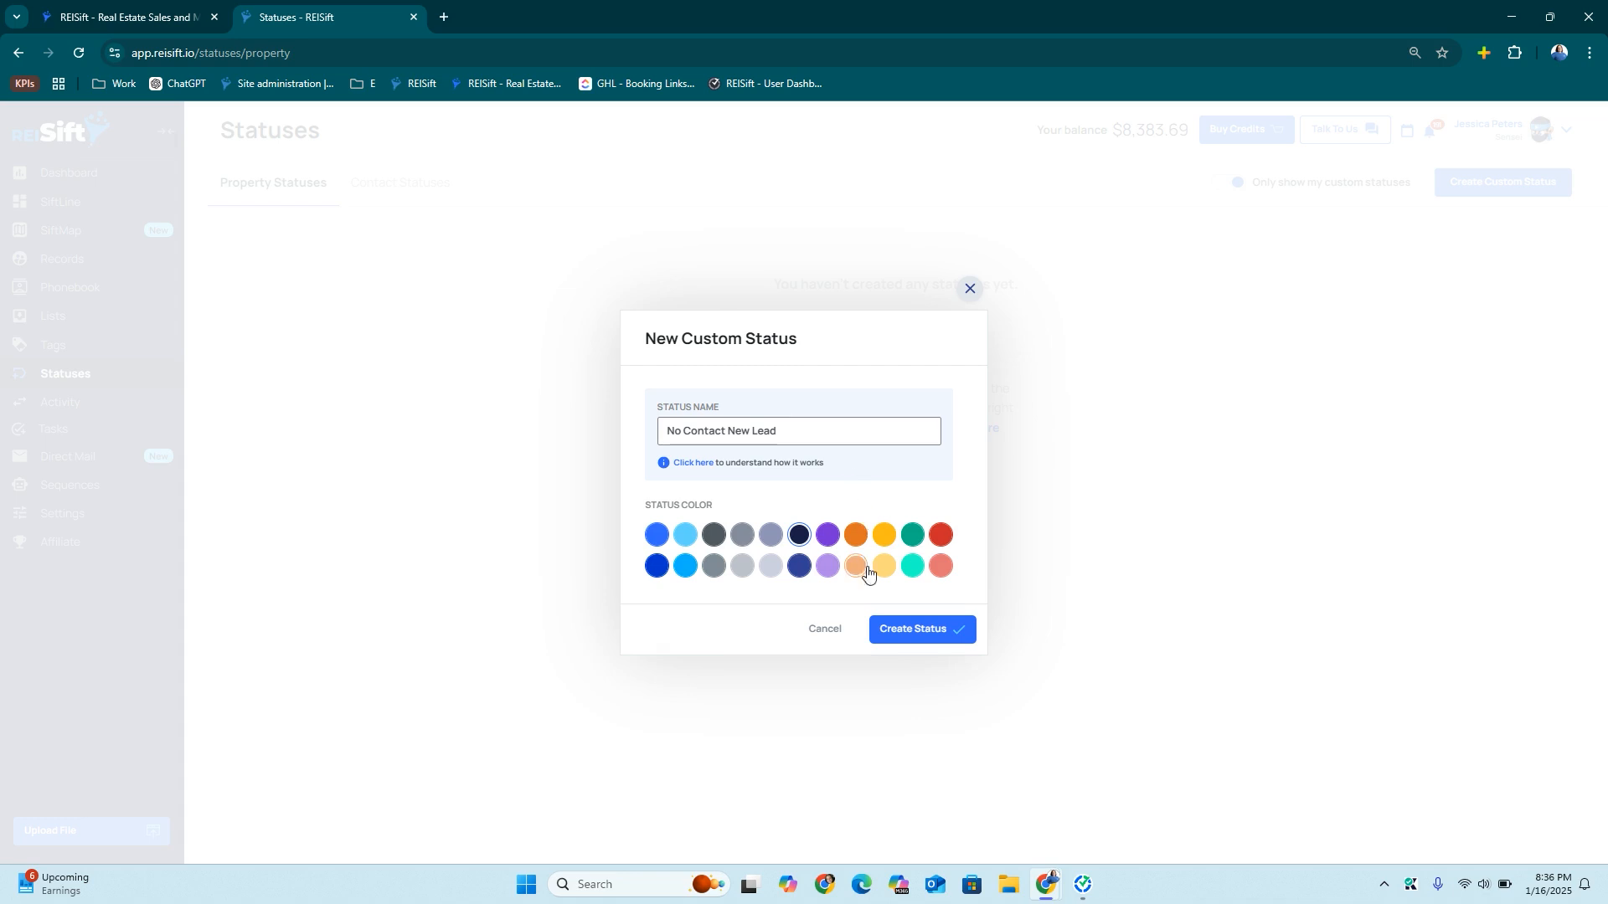
pyautogui.click(925, 627)
pyautogui.click(1493, 194)
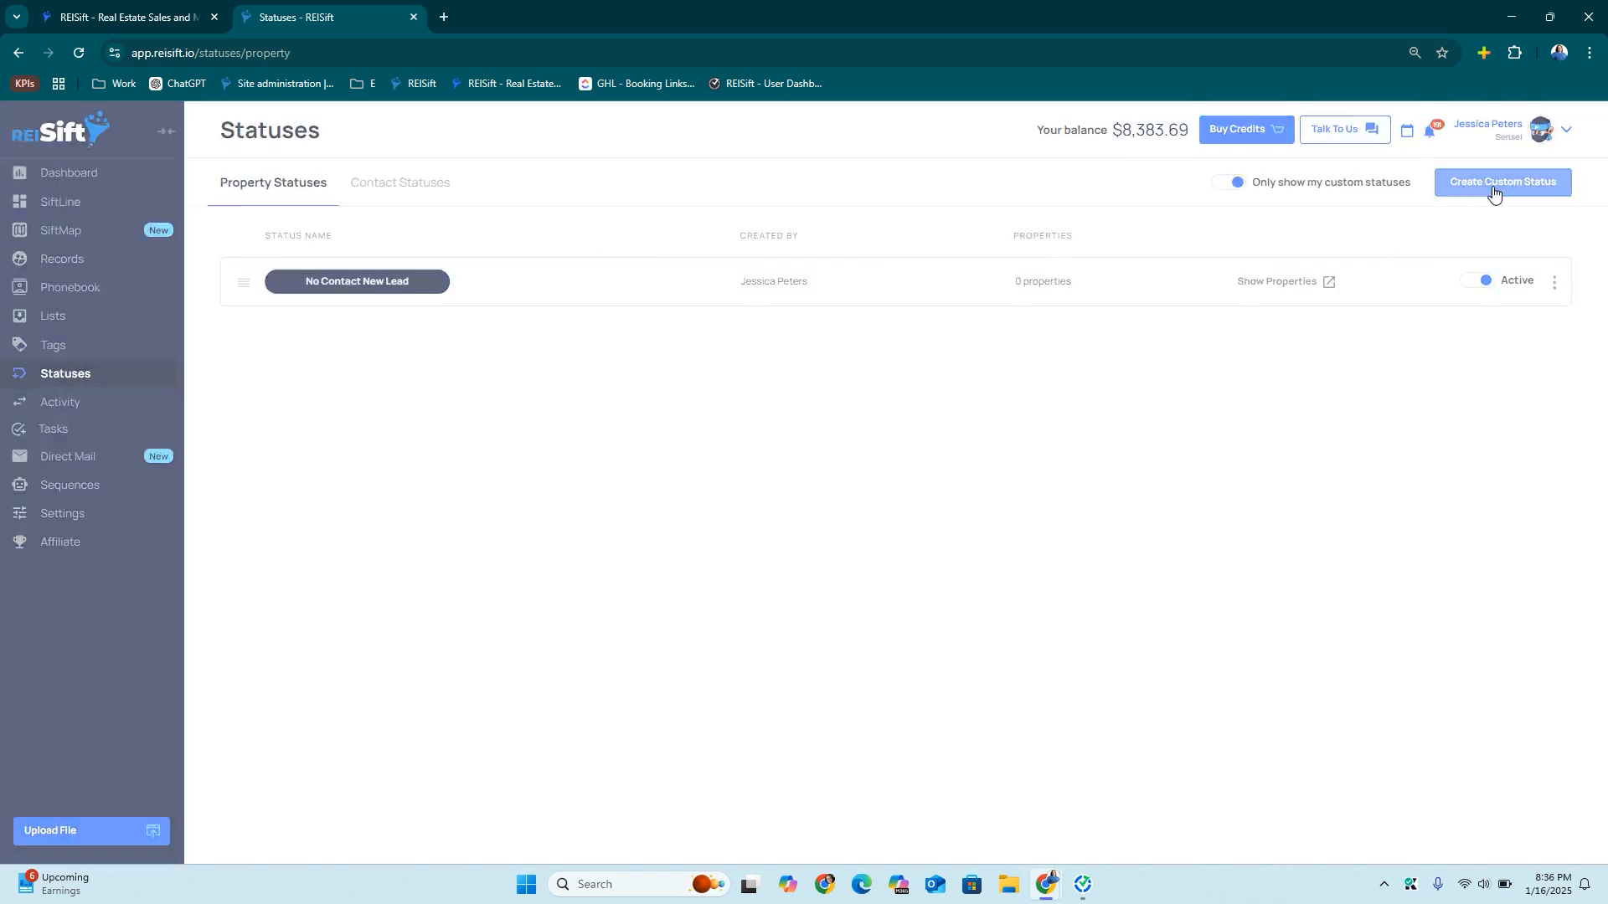
# Create a light blue custom status named 'Cold Lead'
pyautogui.click(712, 426)
pyautogui.write('Col')
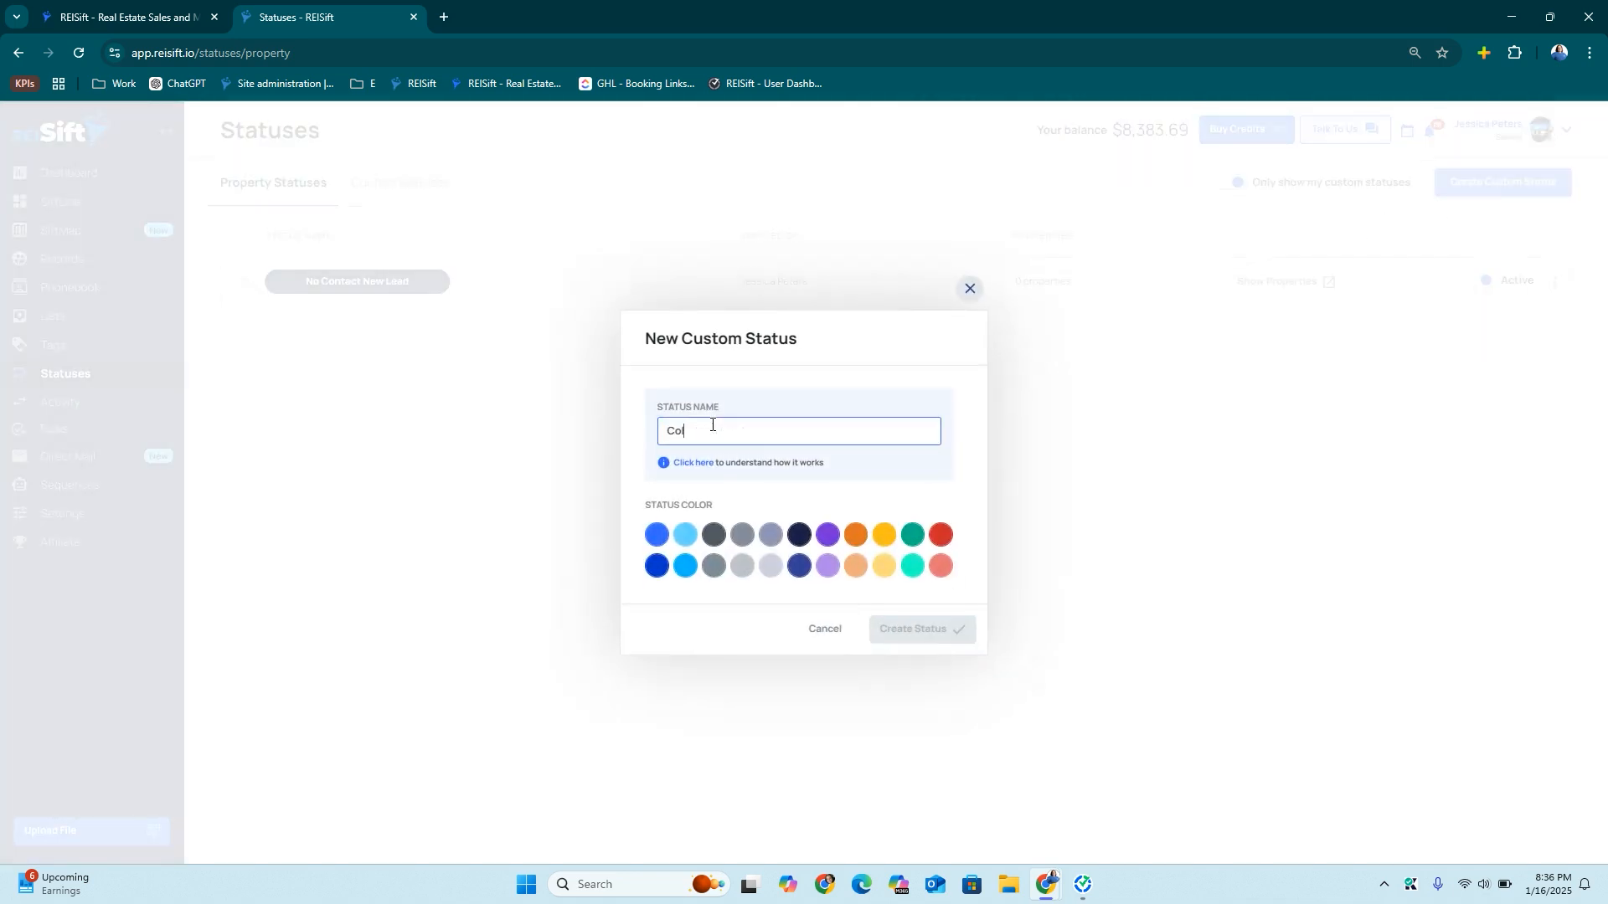
pyautogui.write('d Lead')
pyautogui.click(685, 534)
pyautogui.click(880, 637)
# Create an orange custom status named 'Warm Lead'
pyautogui.click(1450, 194)
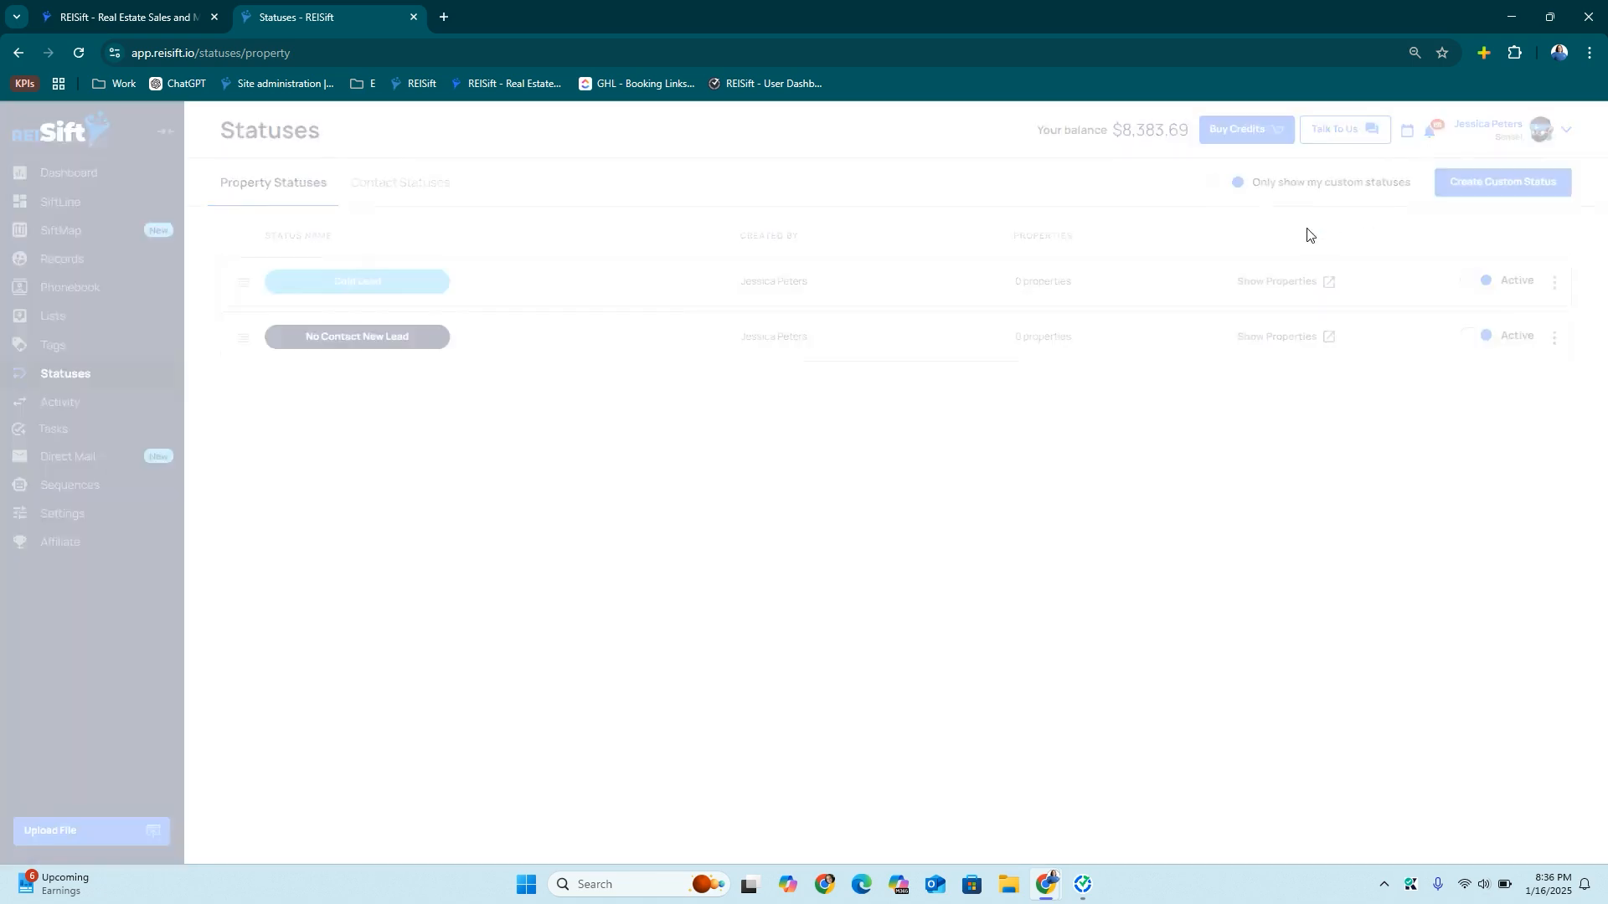
pyautogui.click(780, 435)
pyautogui.write('Wa')
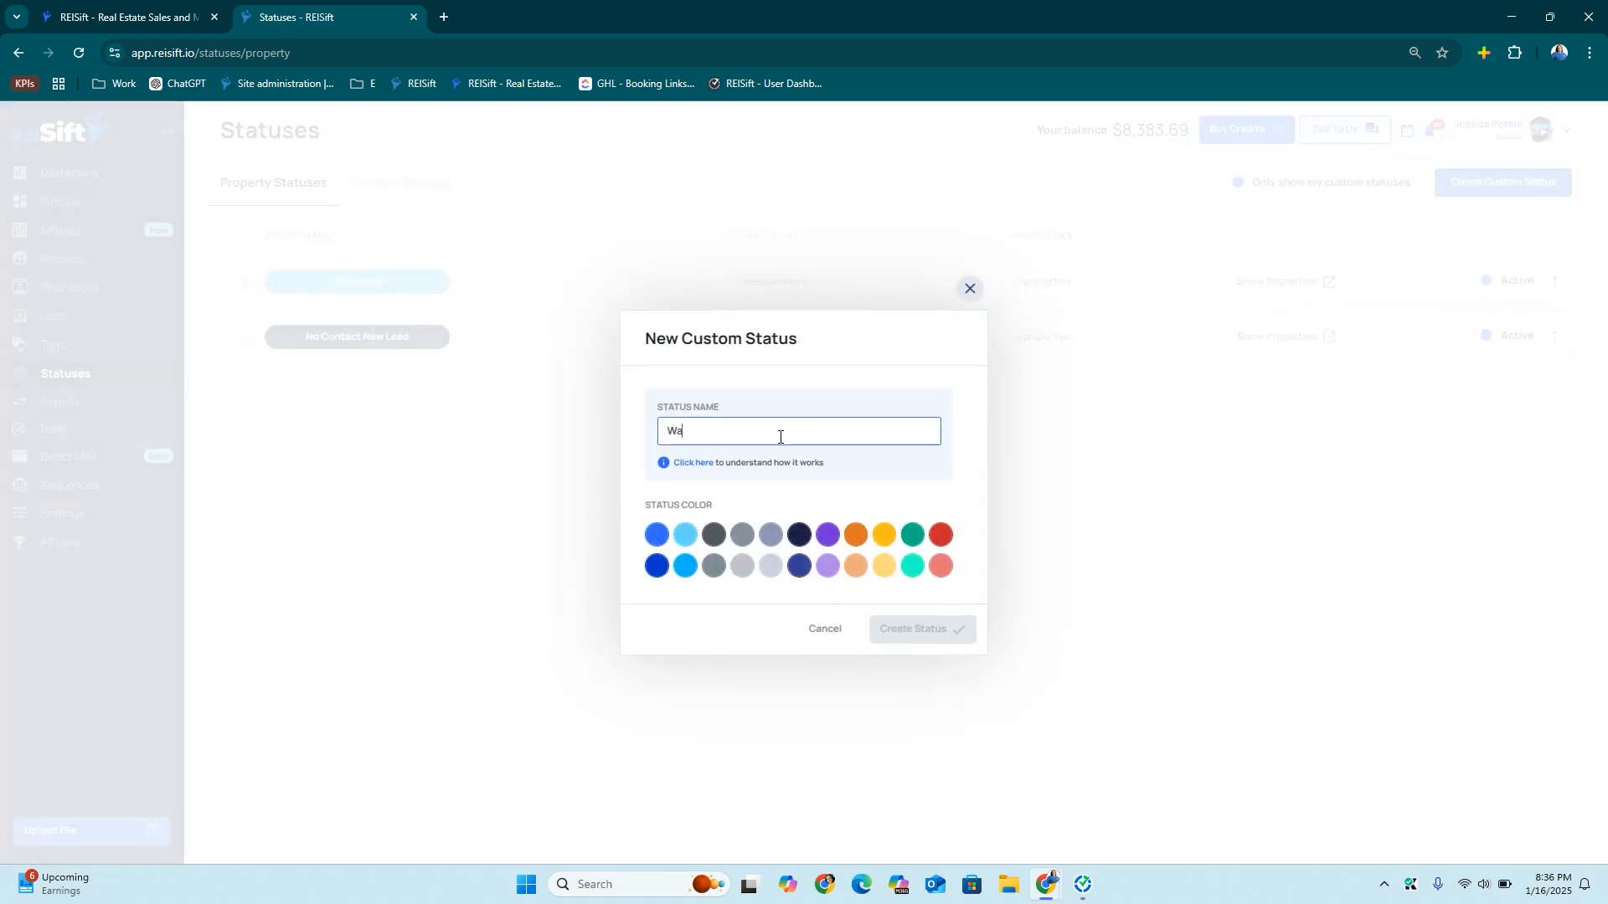
pyautogui.write('rm Lead')
pyautogui.click(855, 534)
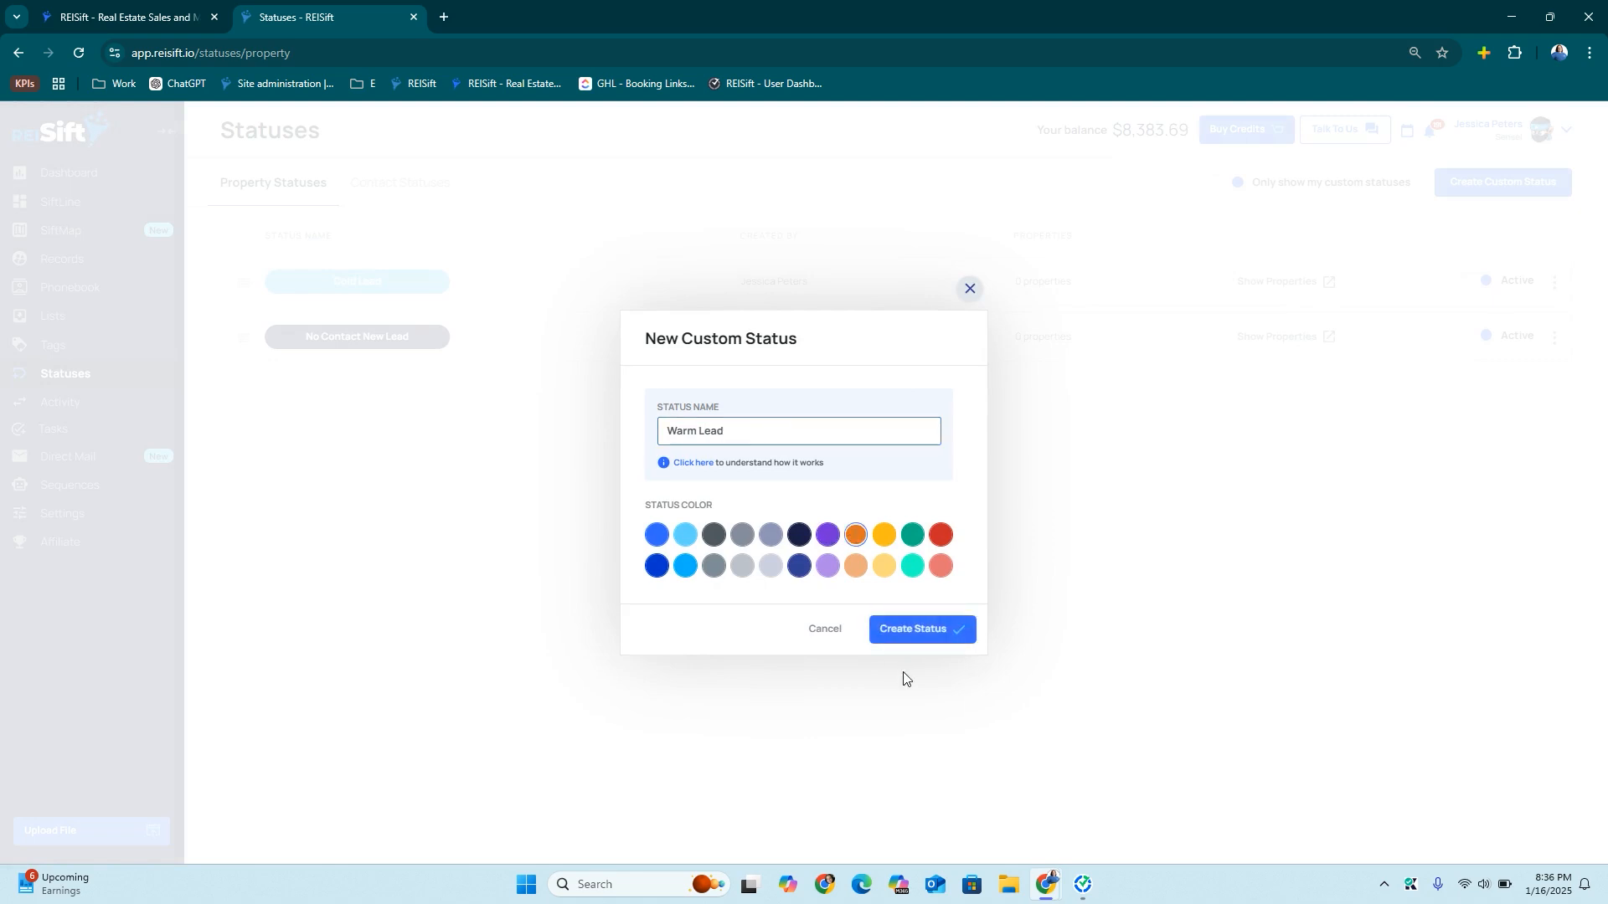
pyautogui.click(918, 633)
# Create a red custom status named 'Hot Lead'
pyautogui.click(1507, 181)
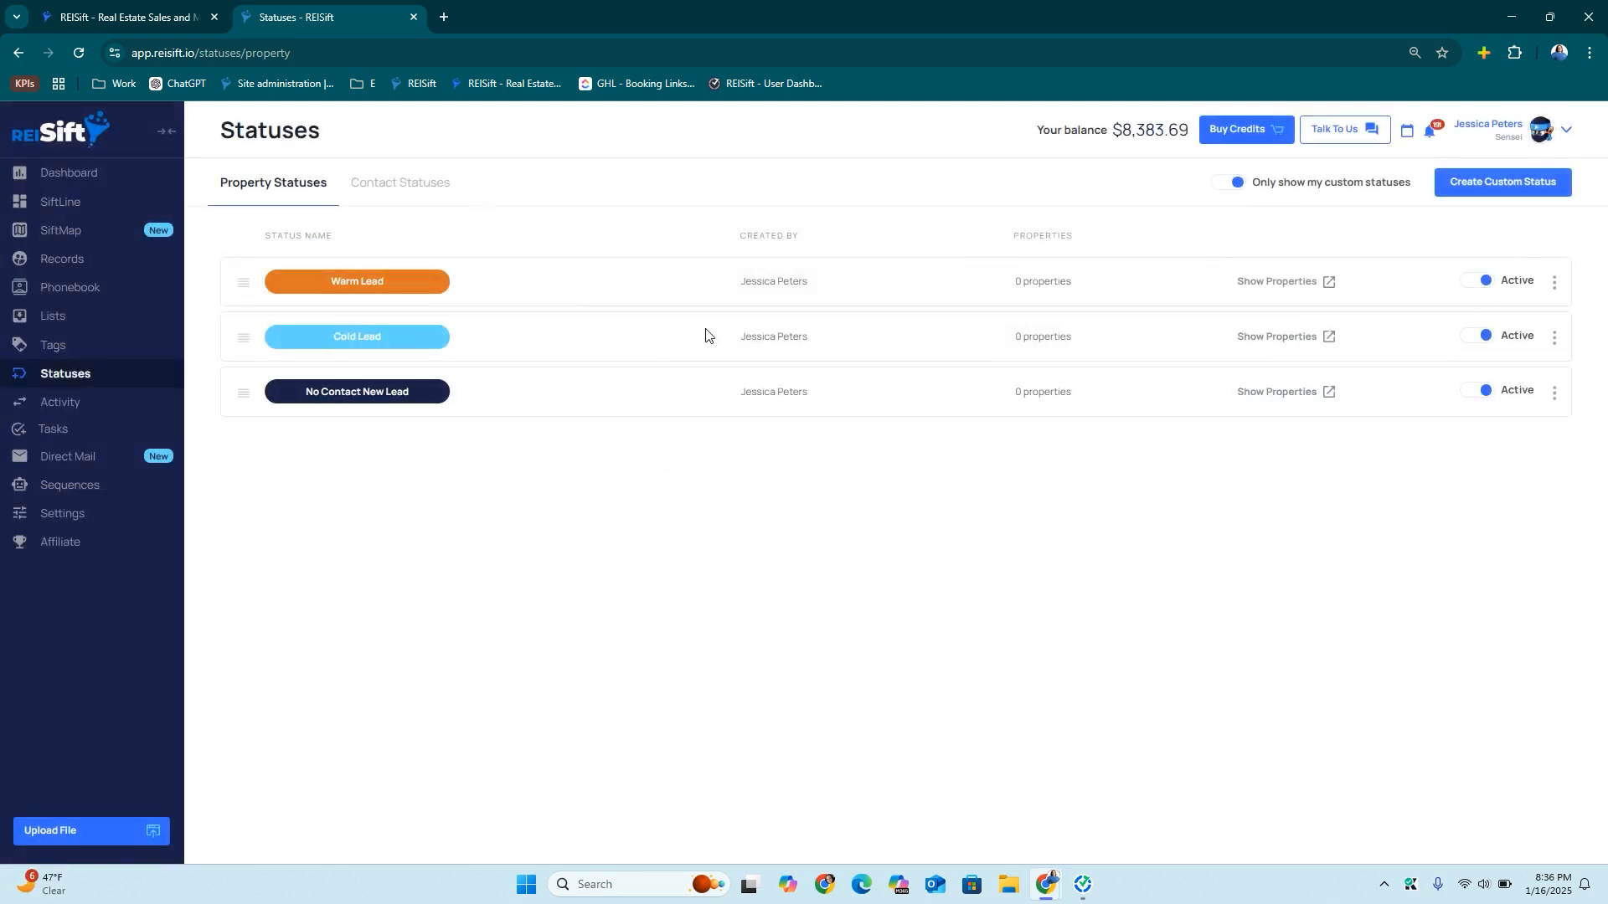
pyautogui.click(739, 432)
pyautogui.write('Hot Lead')
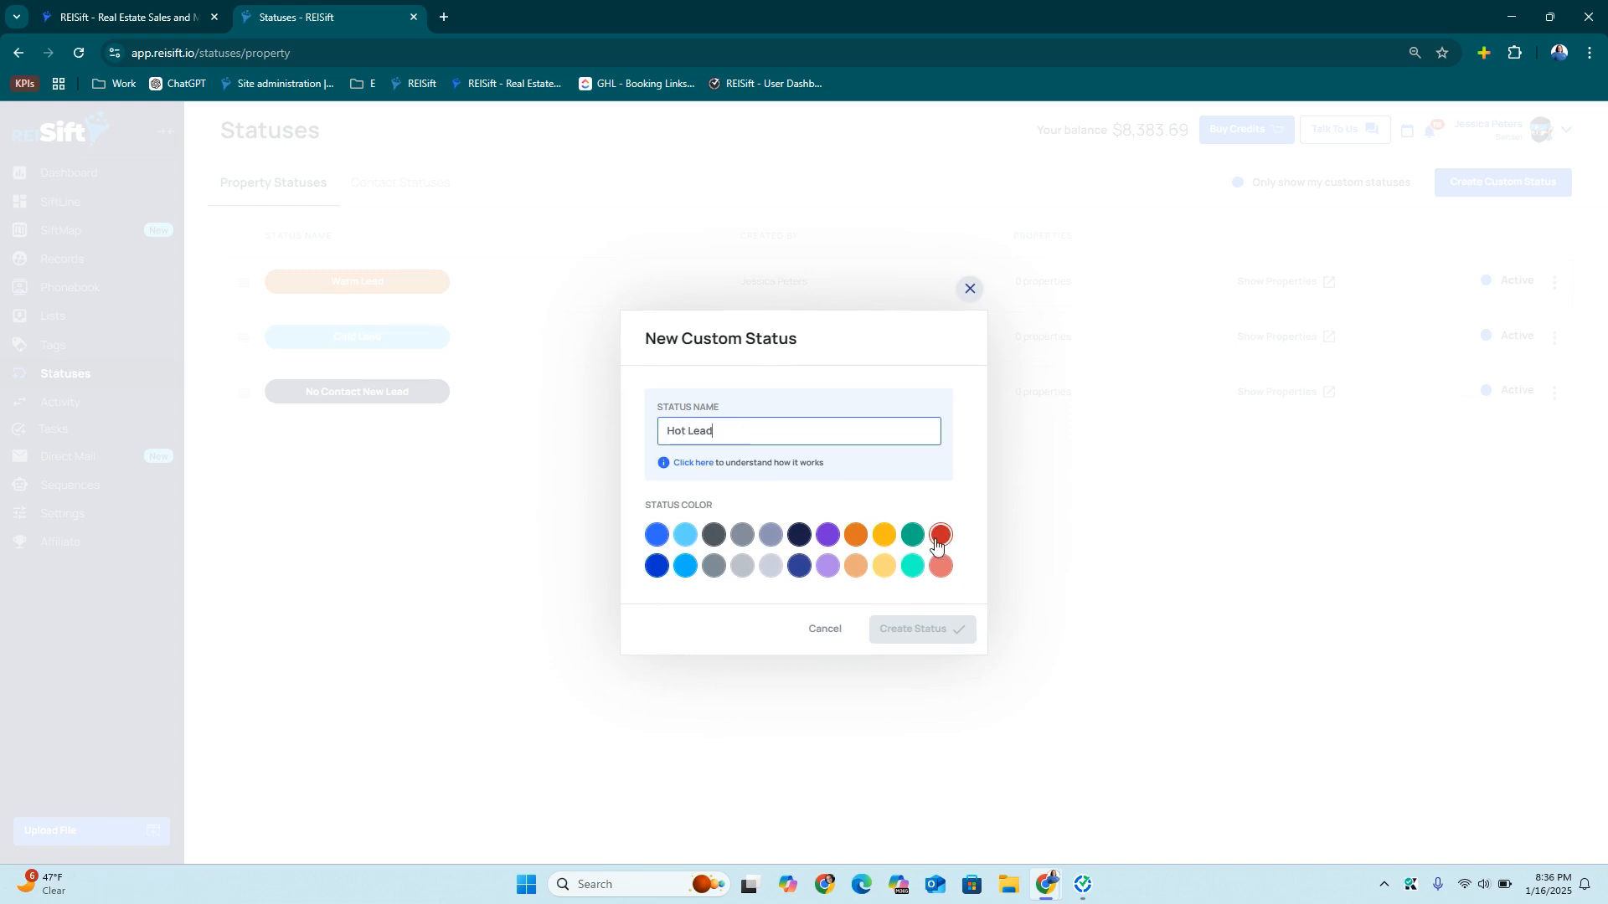
pyautogui.click(939, 536)
pyautogui.click(925, 636)
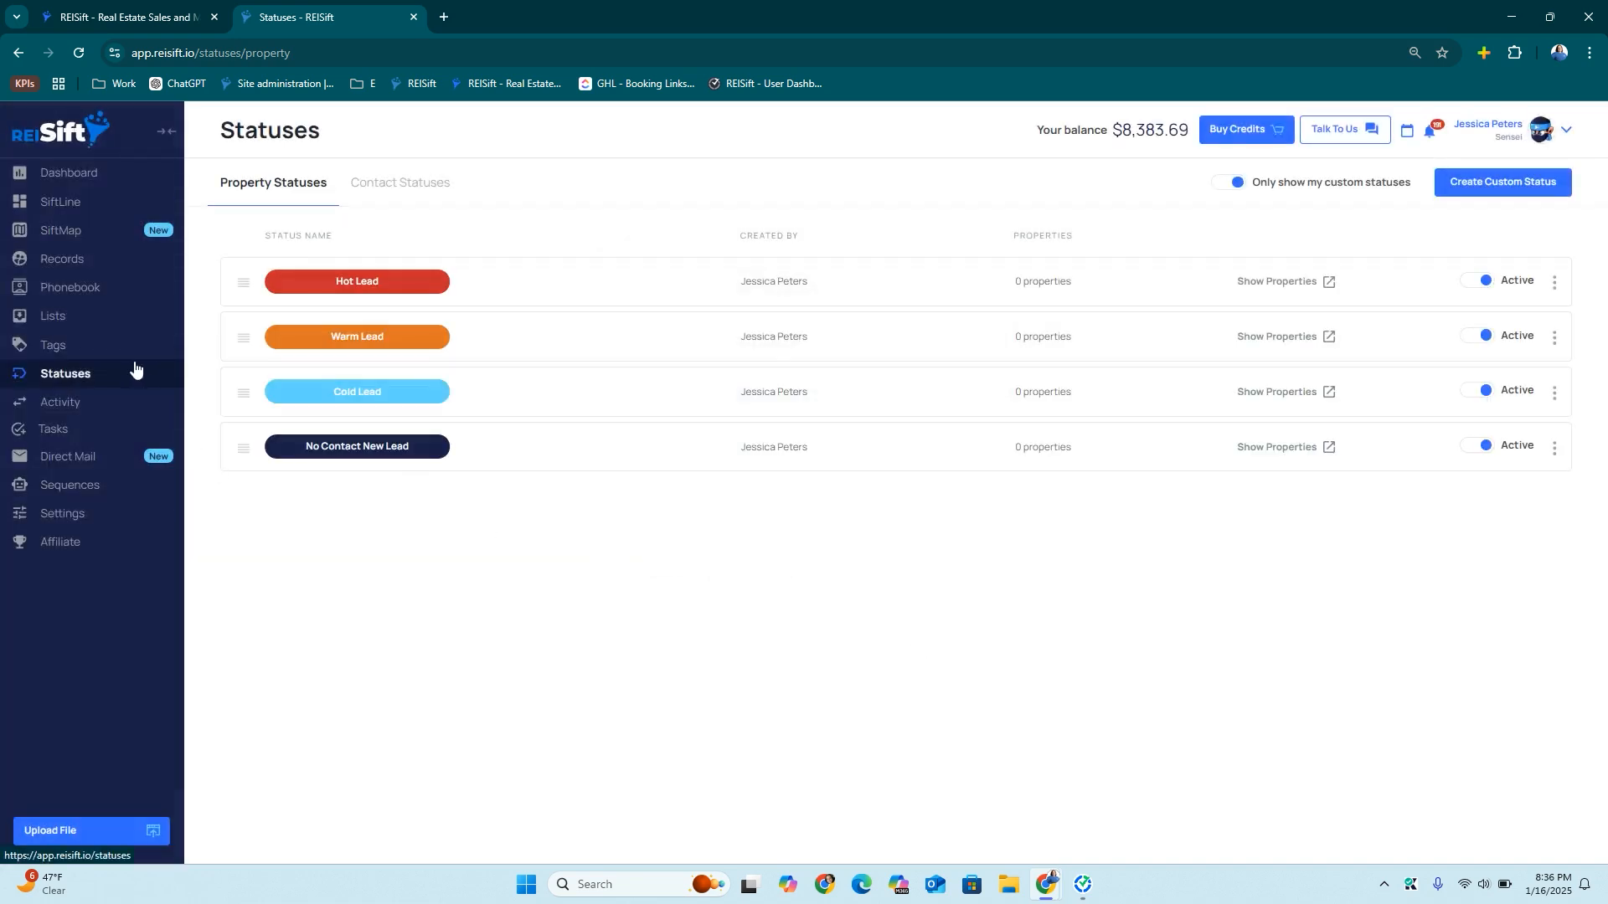
# Under Tasks > Configure Presets, create a preset group named 'Lead Management'
pyautogui.click(64, 433)
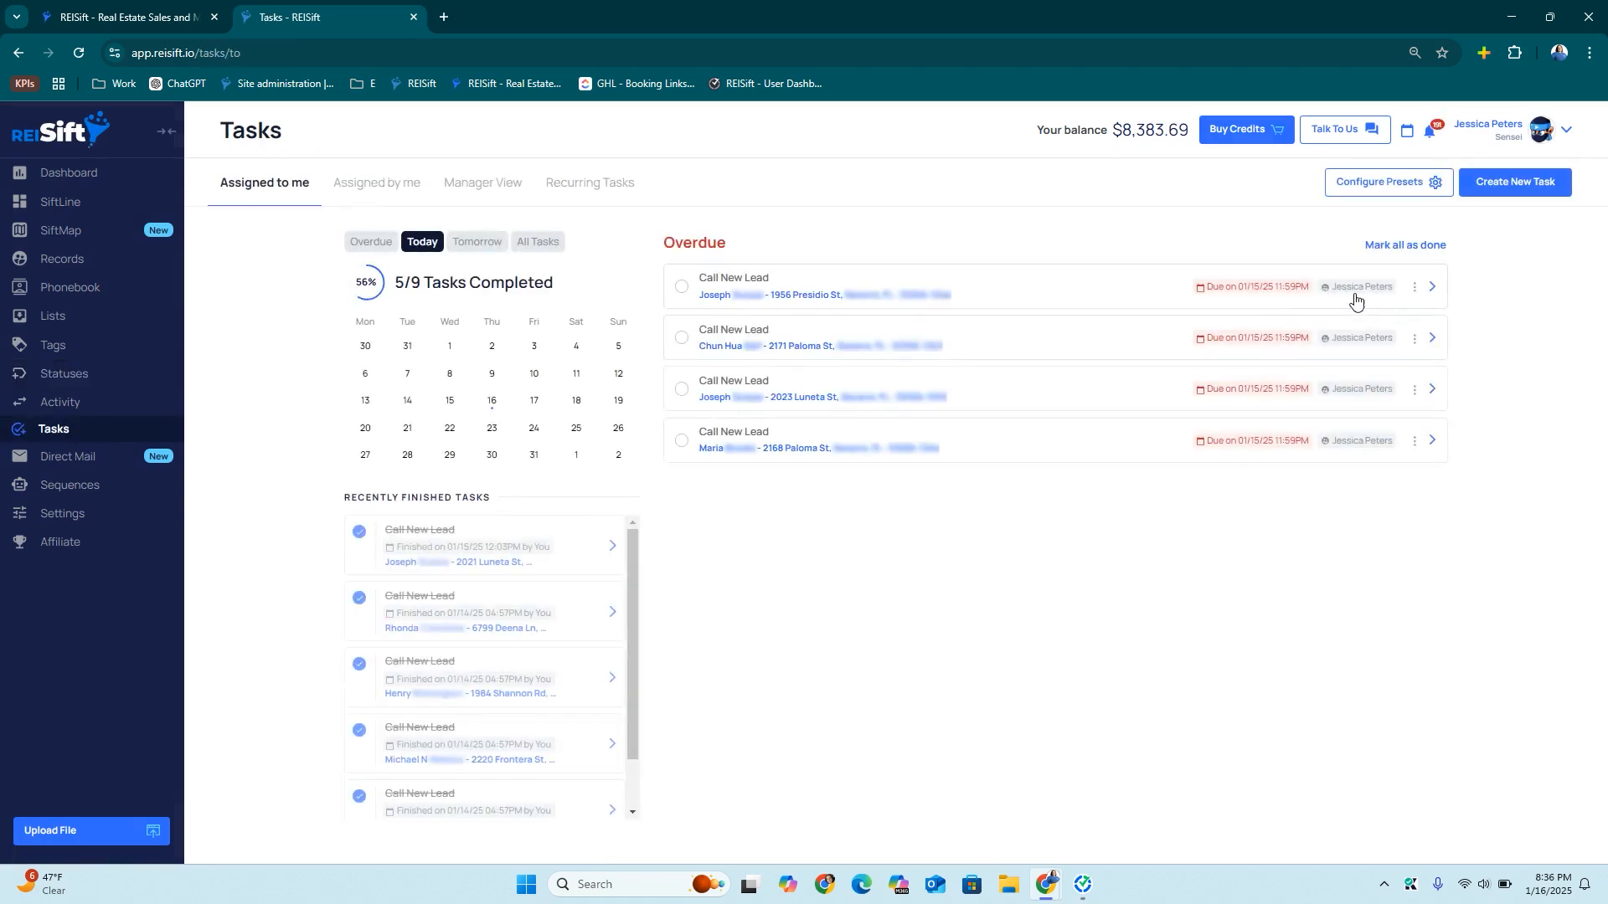
pyautogui.click(1364, 180)
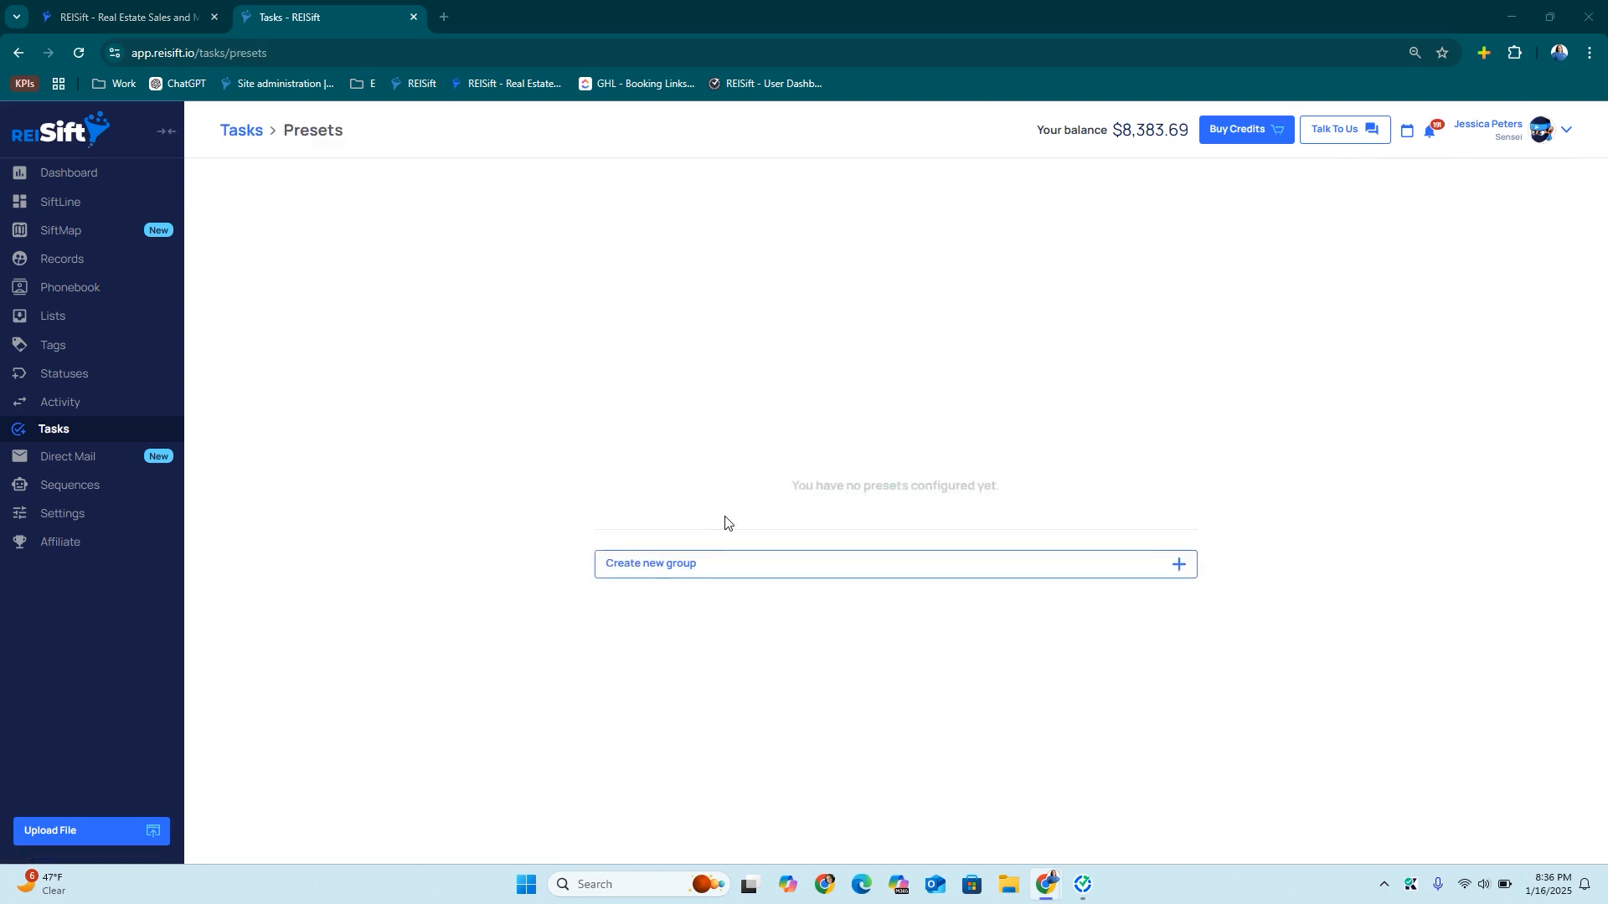
pyautogui.click(700, 562)
pyautogui.write('L')
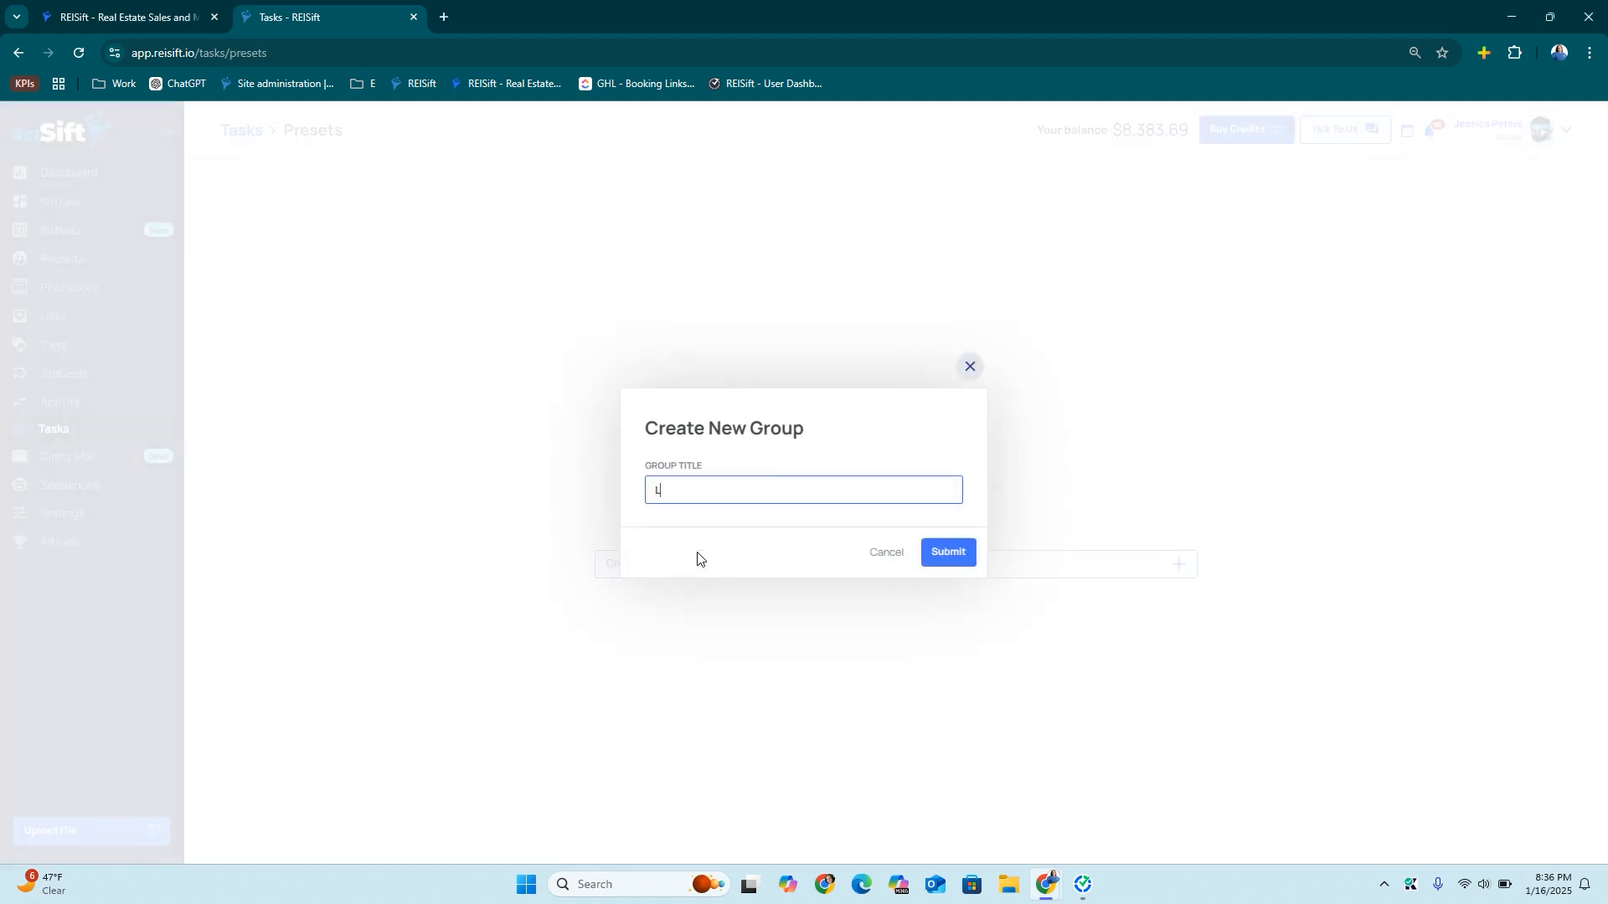
pyautogui.write('ead Management')
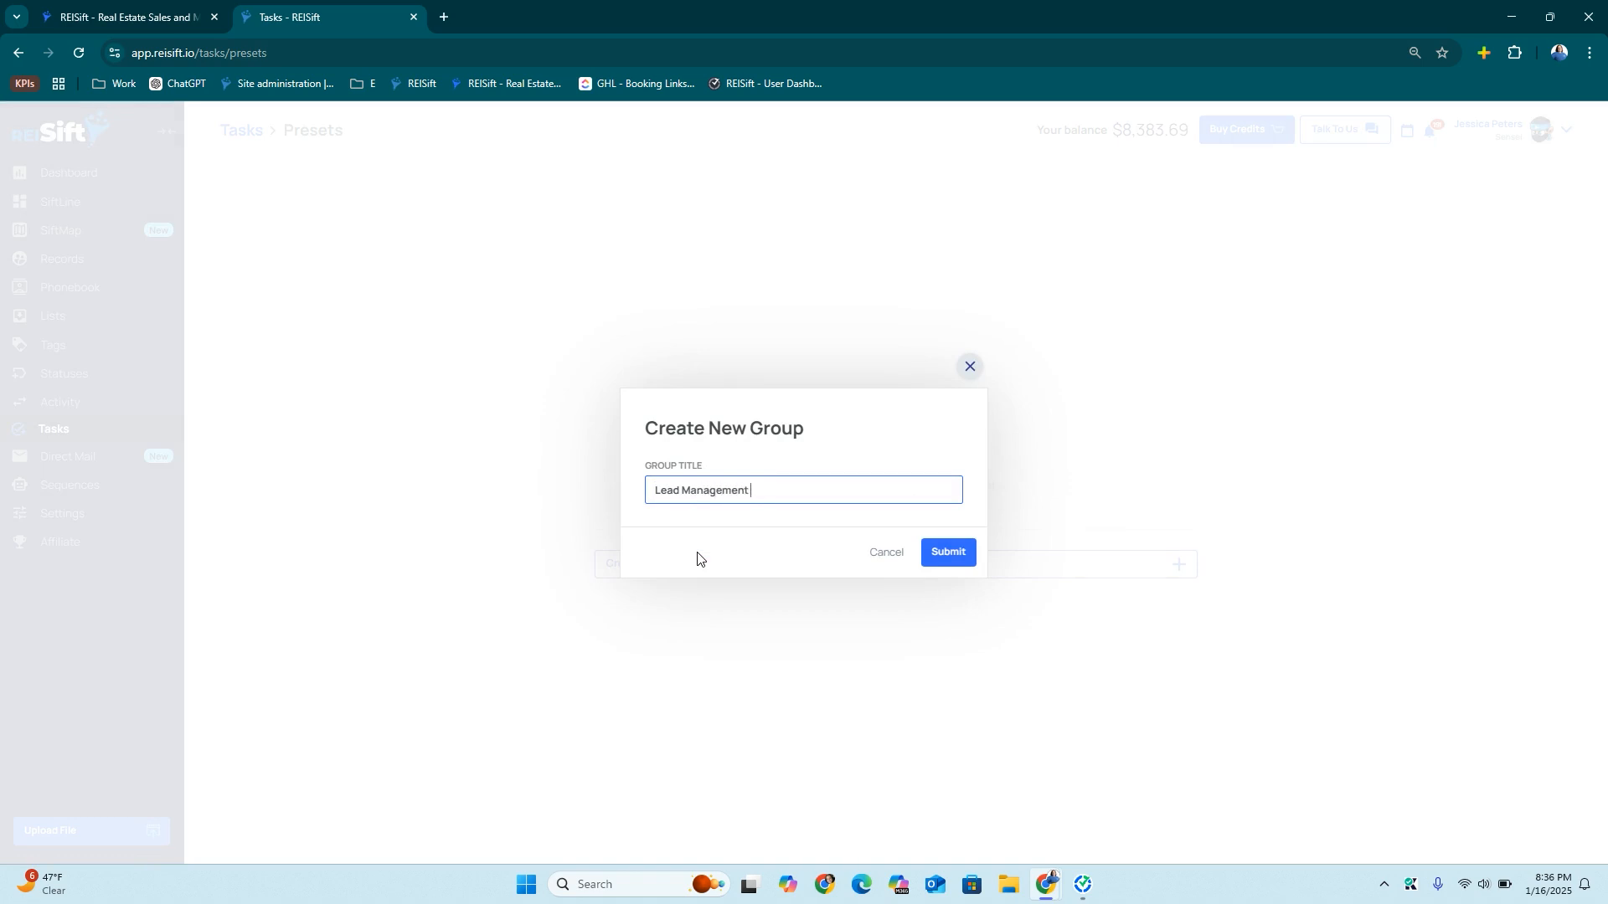
pyautogui.press('Return')
pyautogui.click(964, 411)
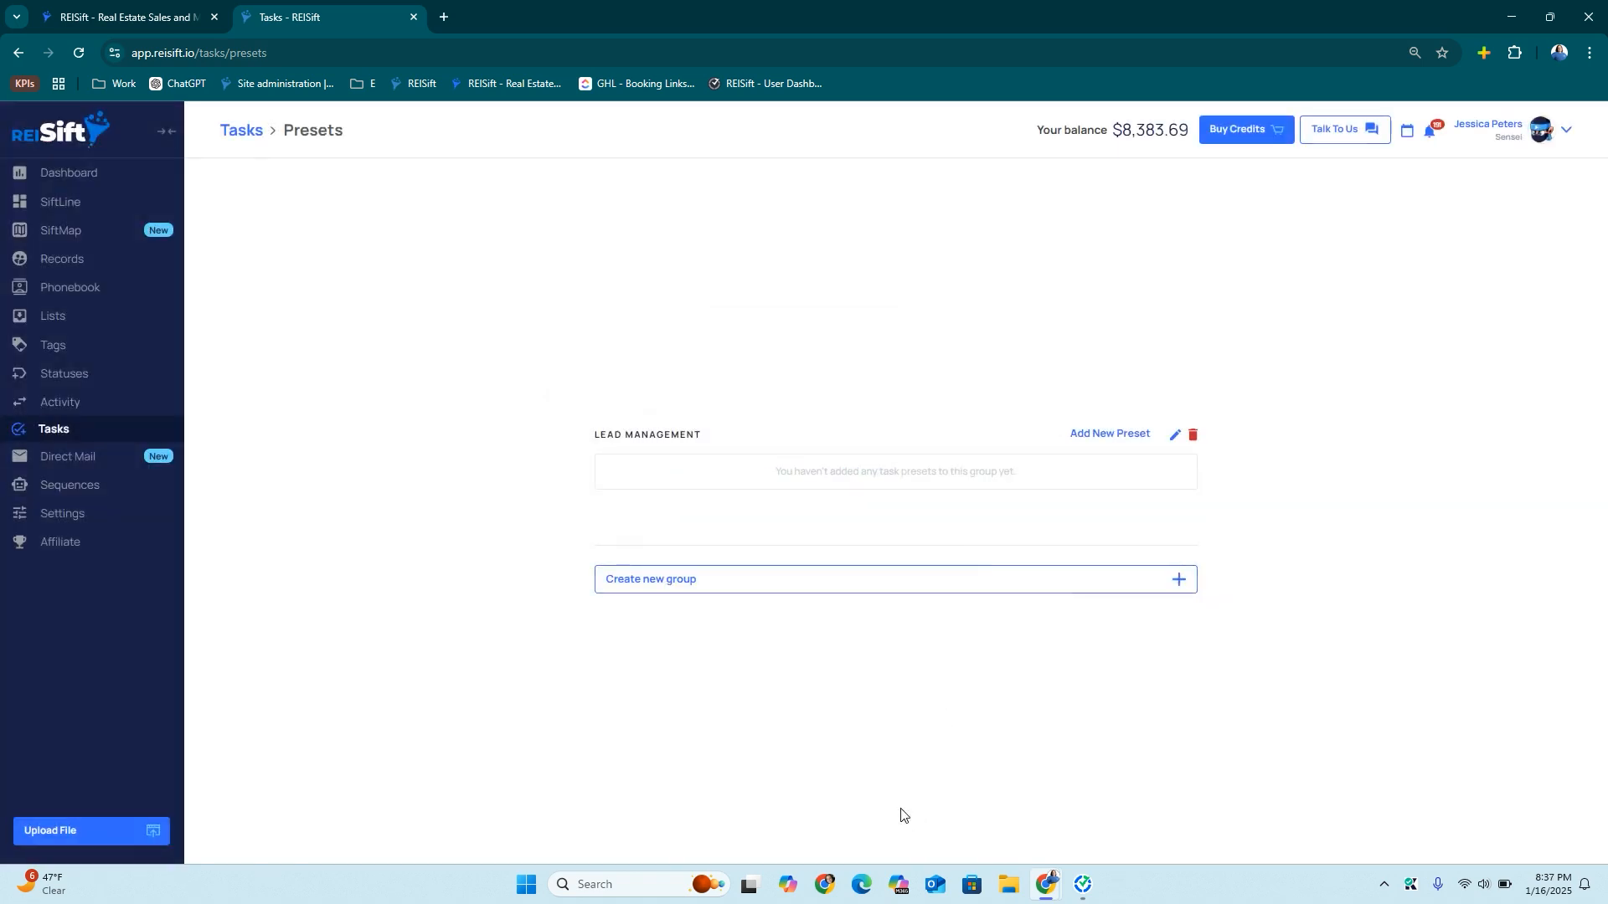
# Add a 'Call New Lead' preset, due next day, assigned Users Round-Robin to one user
pyautogui.click(1098, 435)
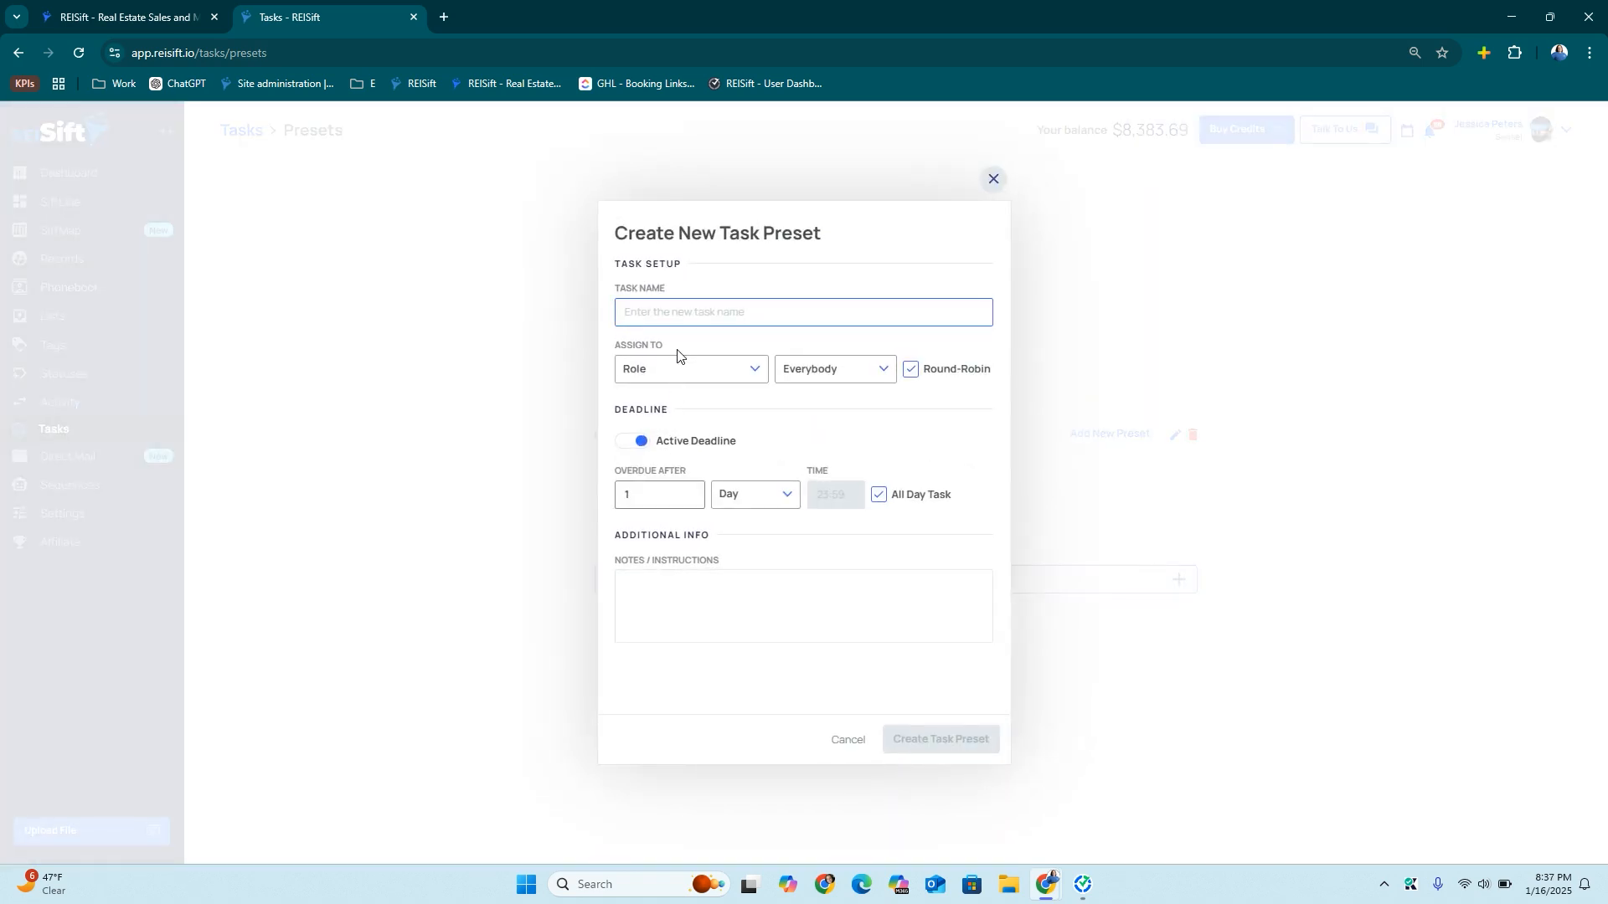
pyautogui.write('Call New Lead')
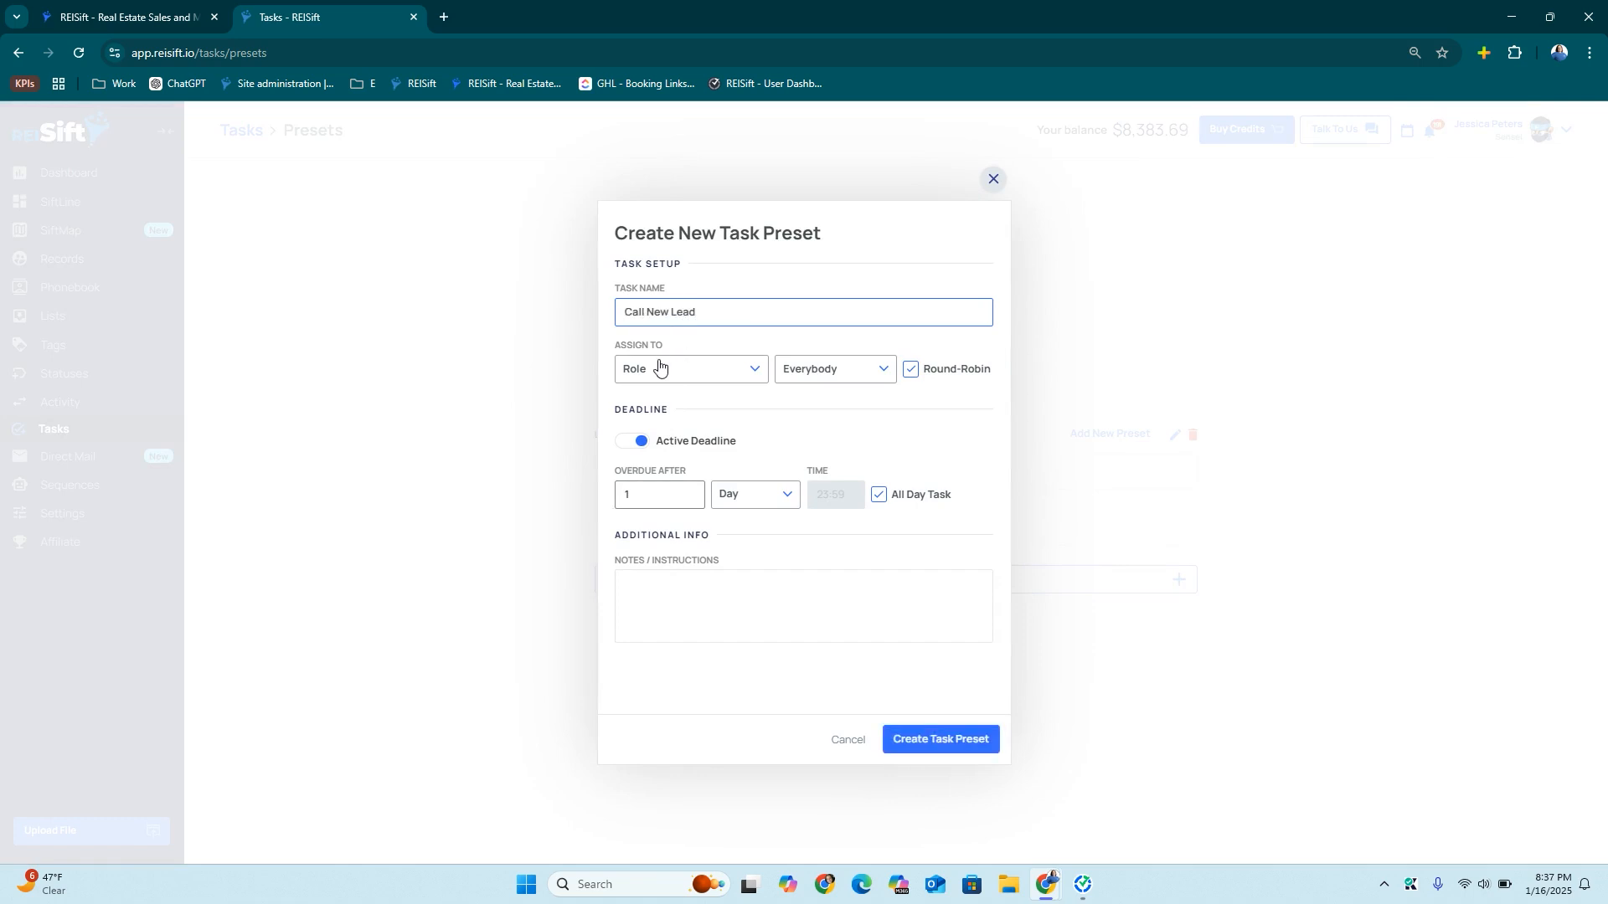
pyautogui.click(658, 368)
pyautogui.click(669, 468)
pyautogui.click(839, 366)
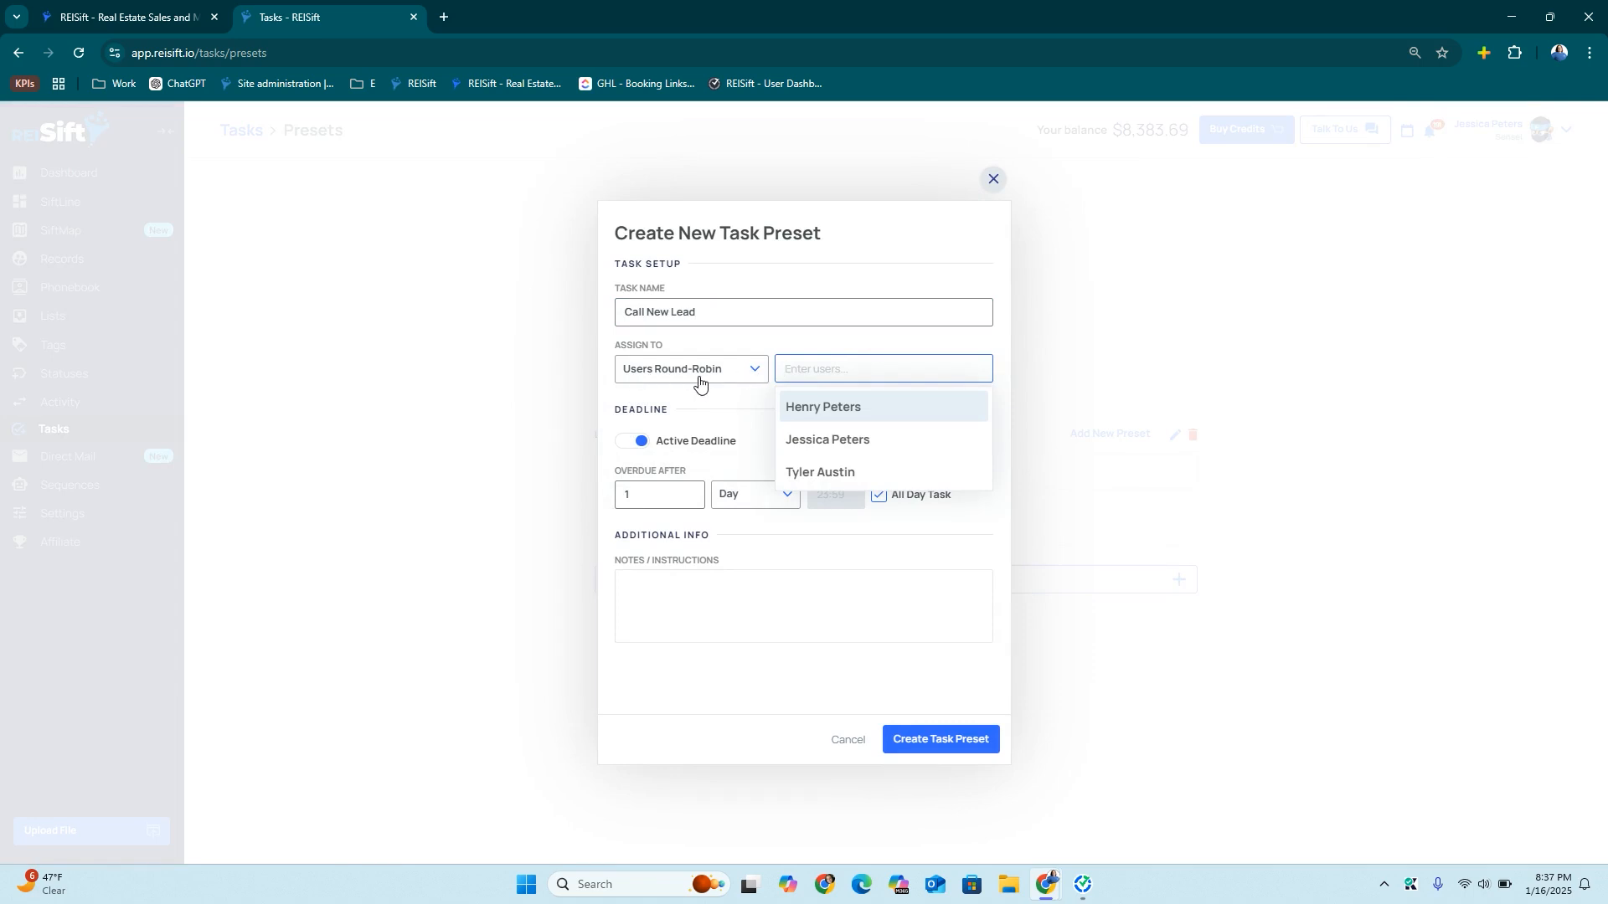
pyautogui.click(810, 441)
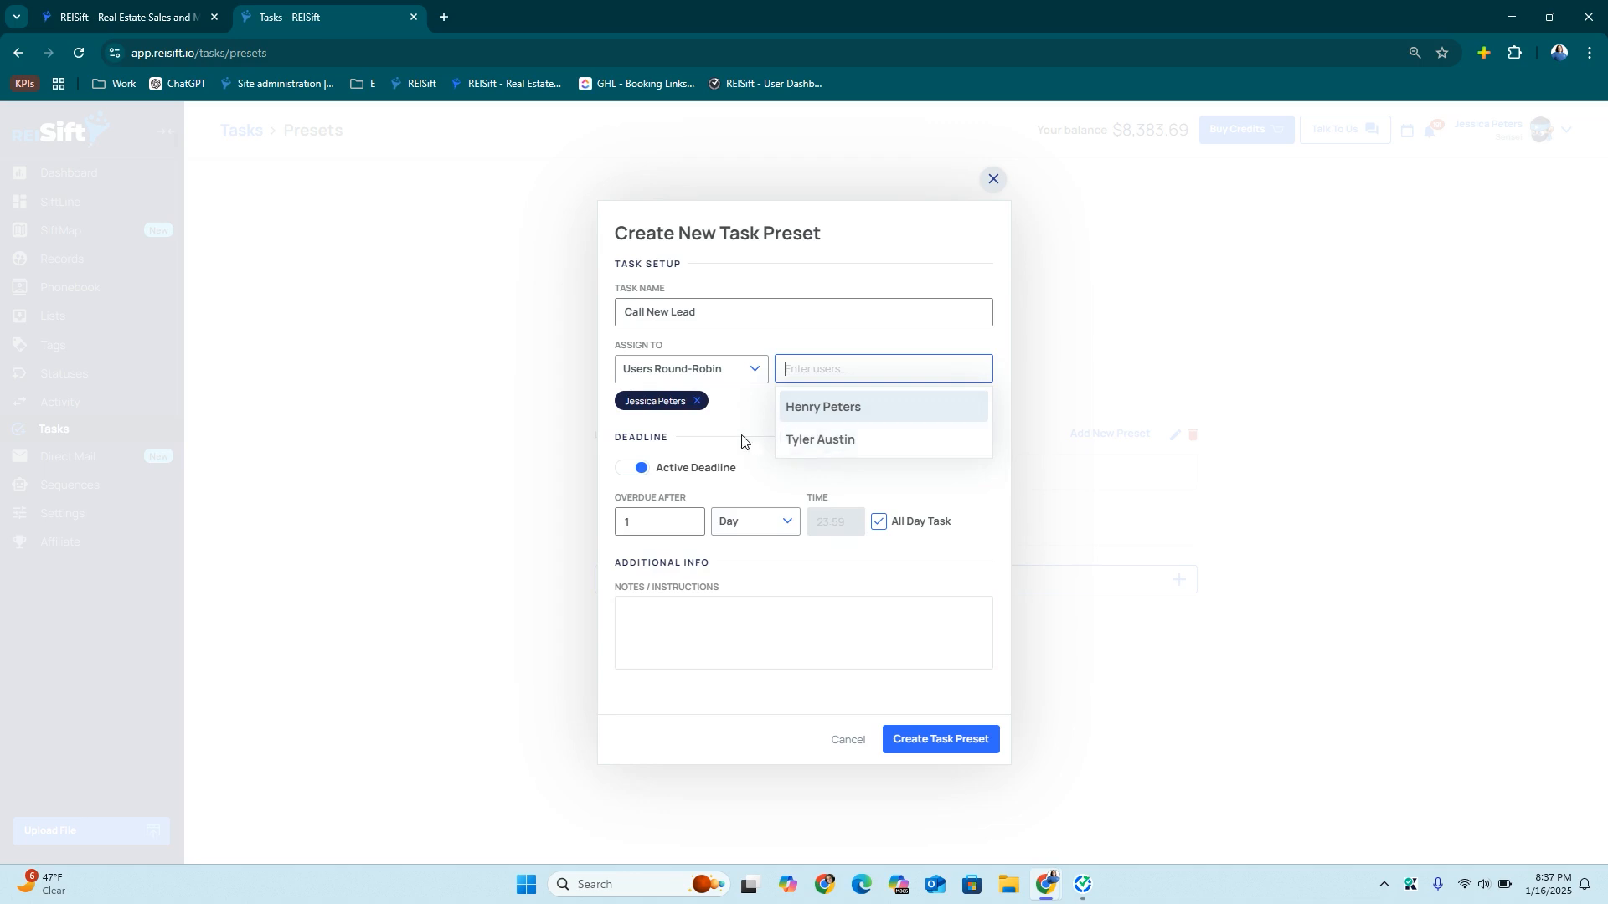
pyautogui.click(691, 429)
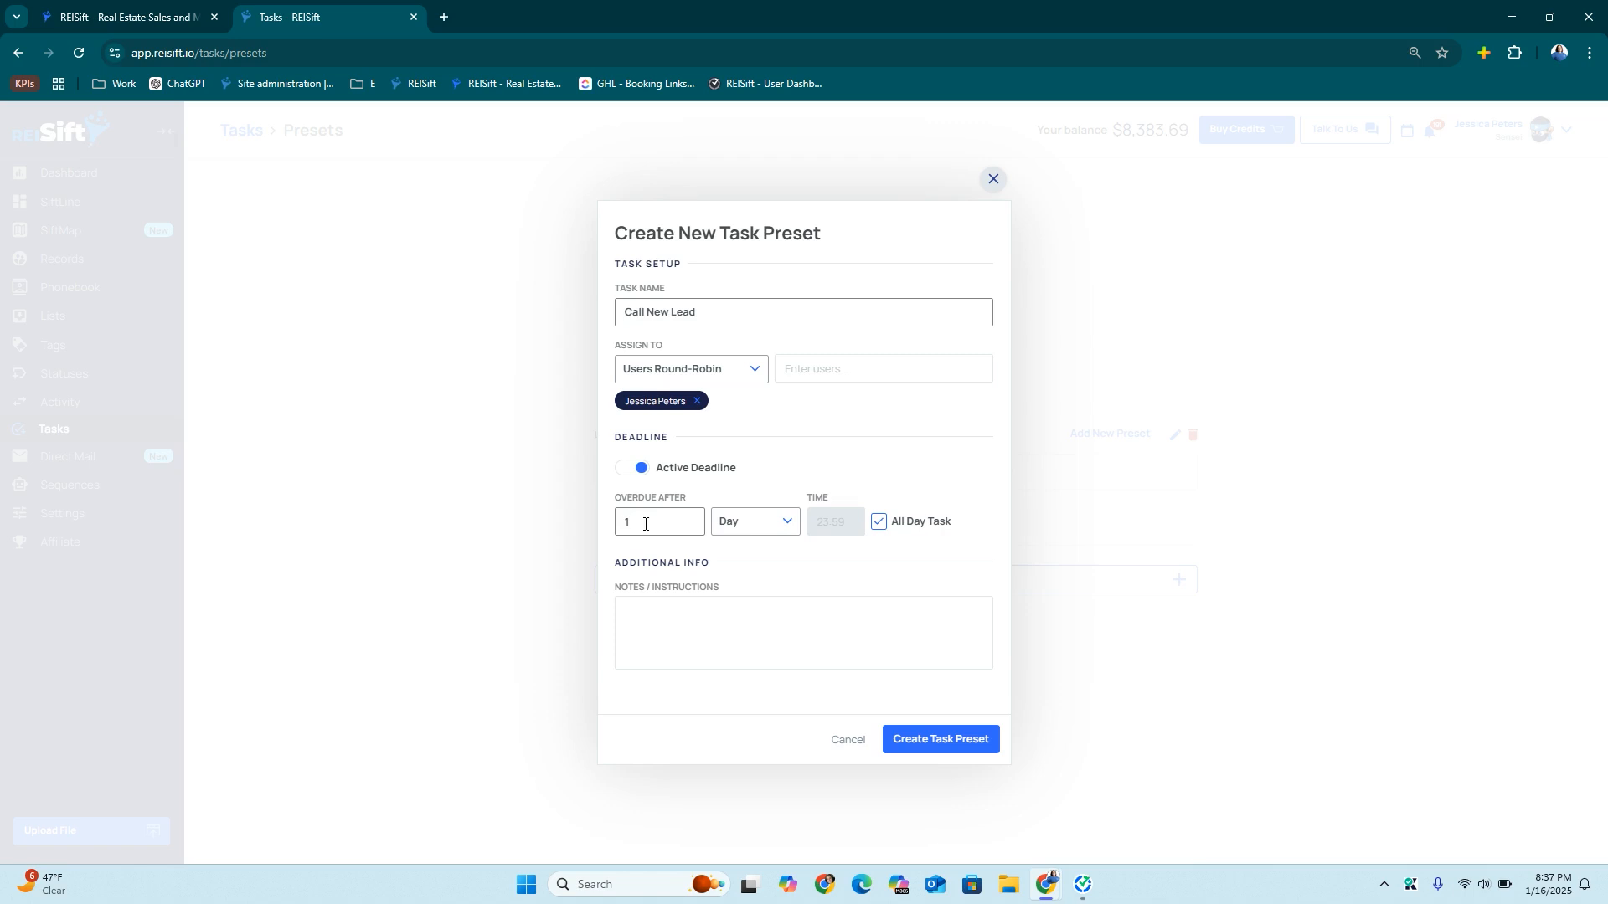
pyautogui.click(915, 743)
pyautogui.click(997, 183)
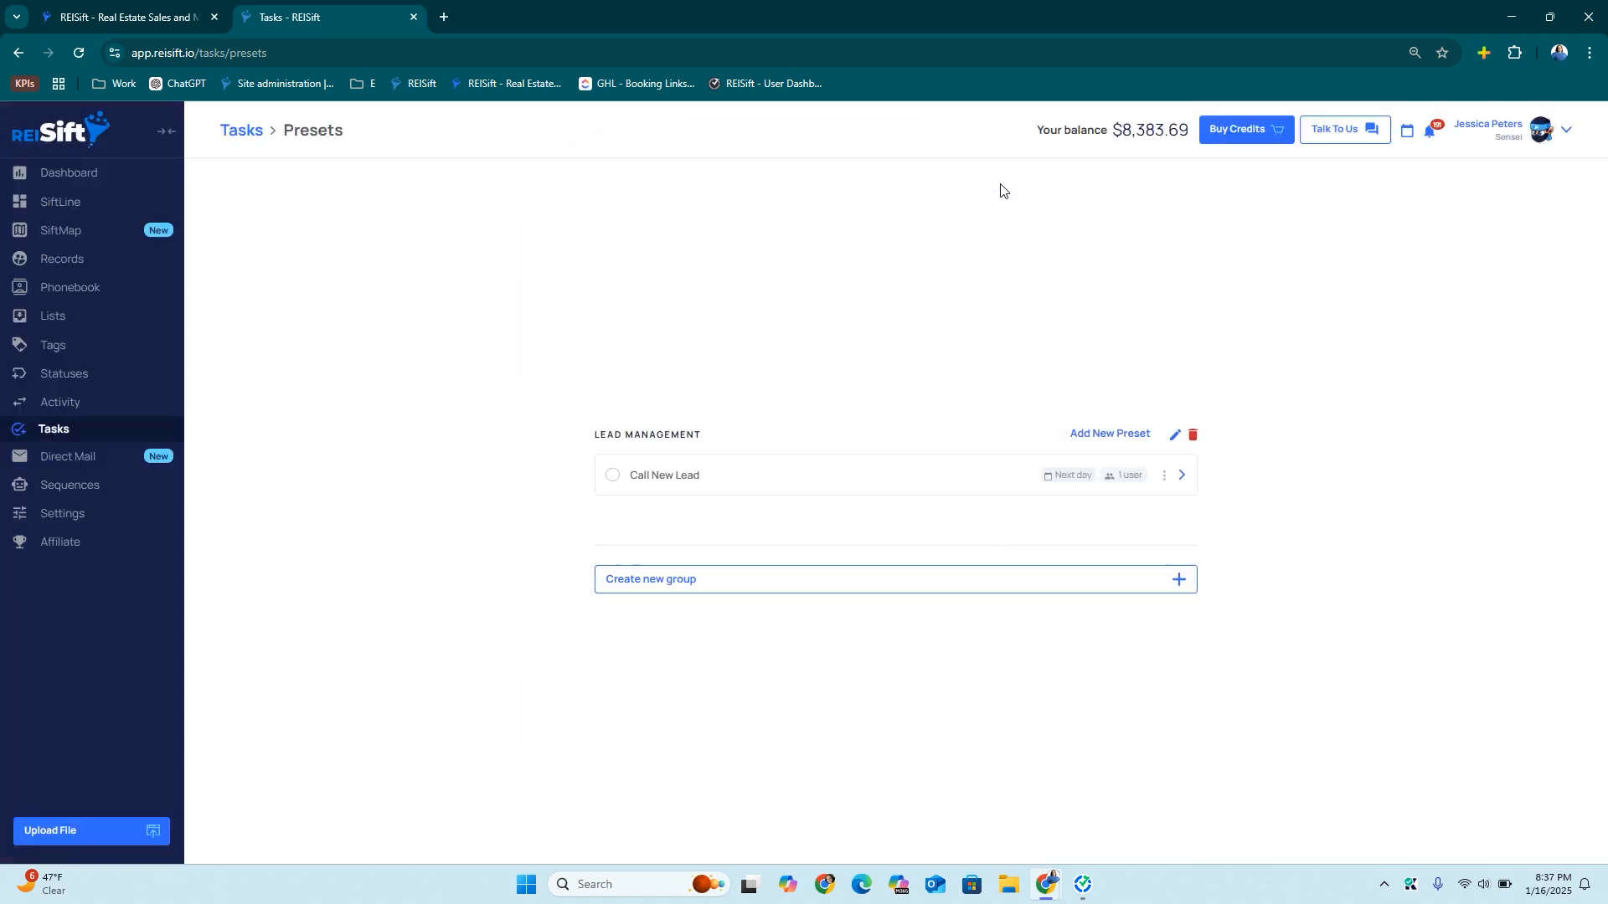
# Add the 'No Contact New Lead Follow Up 1' preset, round-robin assigned to one user
pyautogui.click(1107, 434)
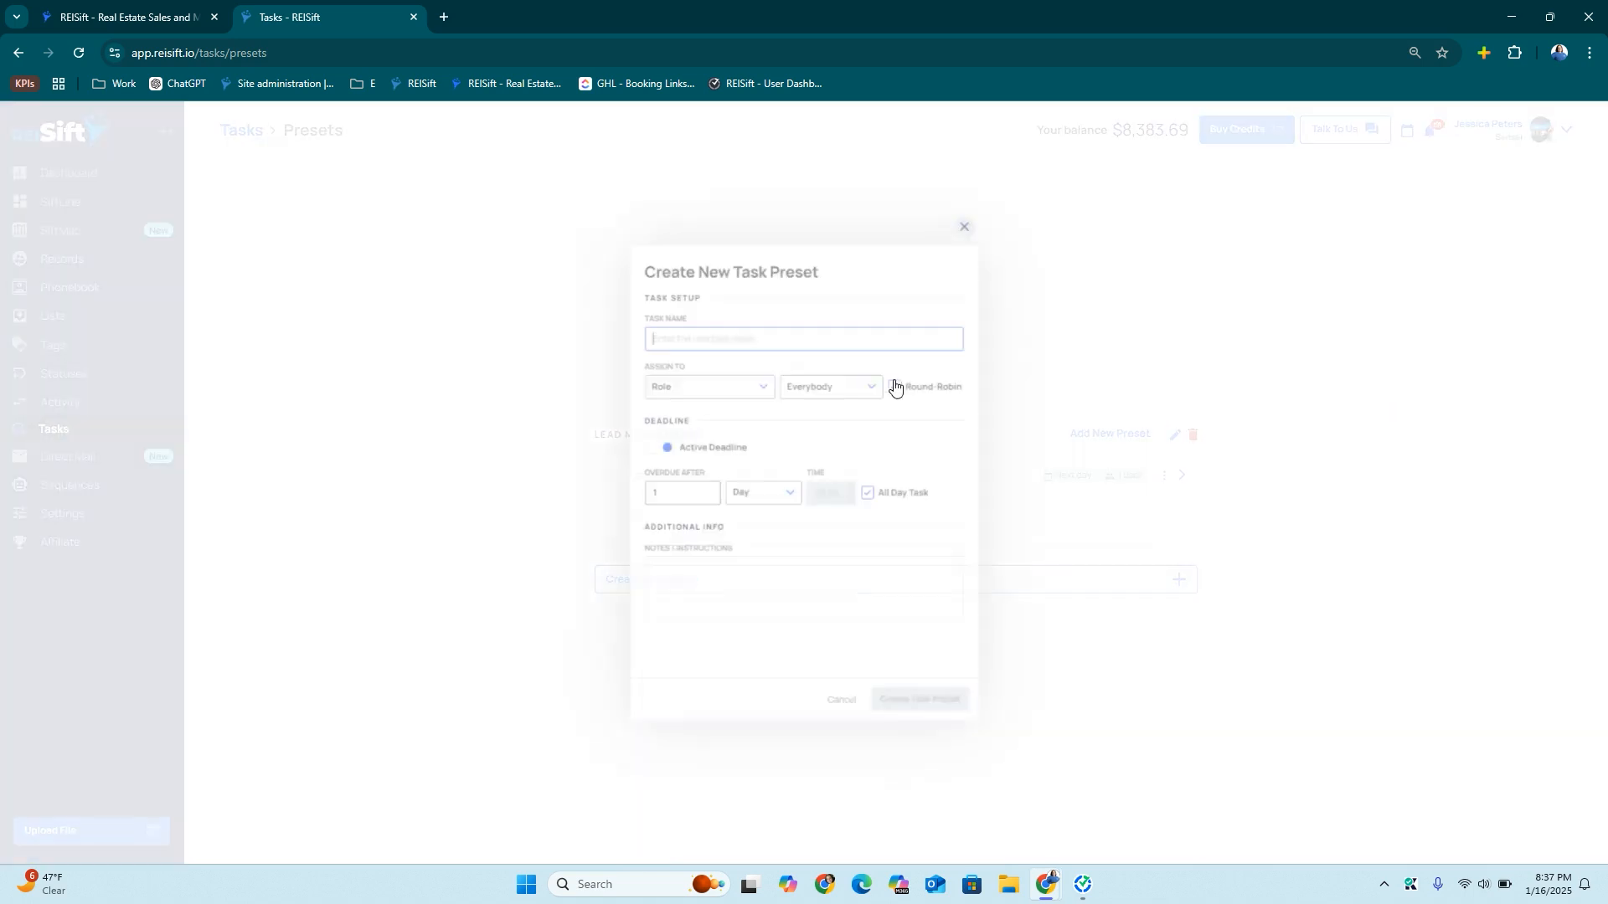
pyautogui.write('N')
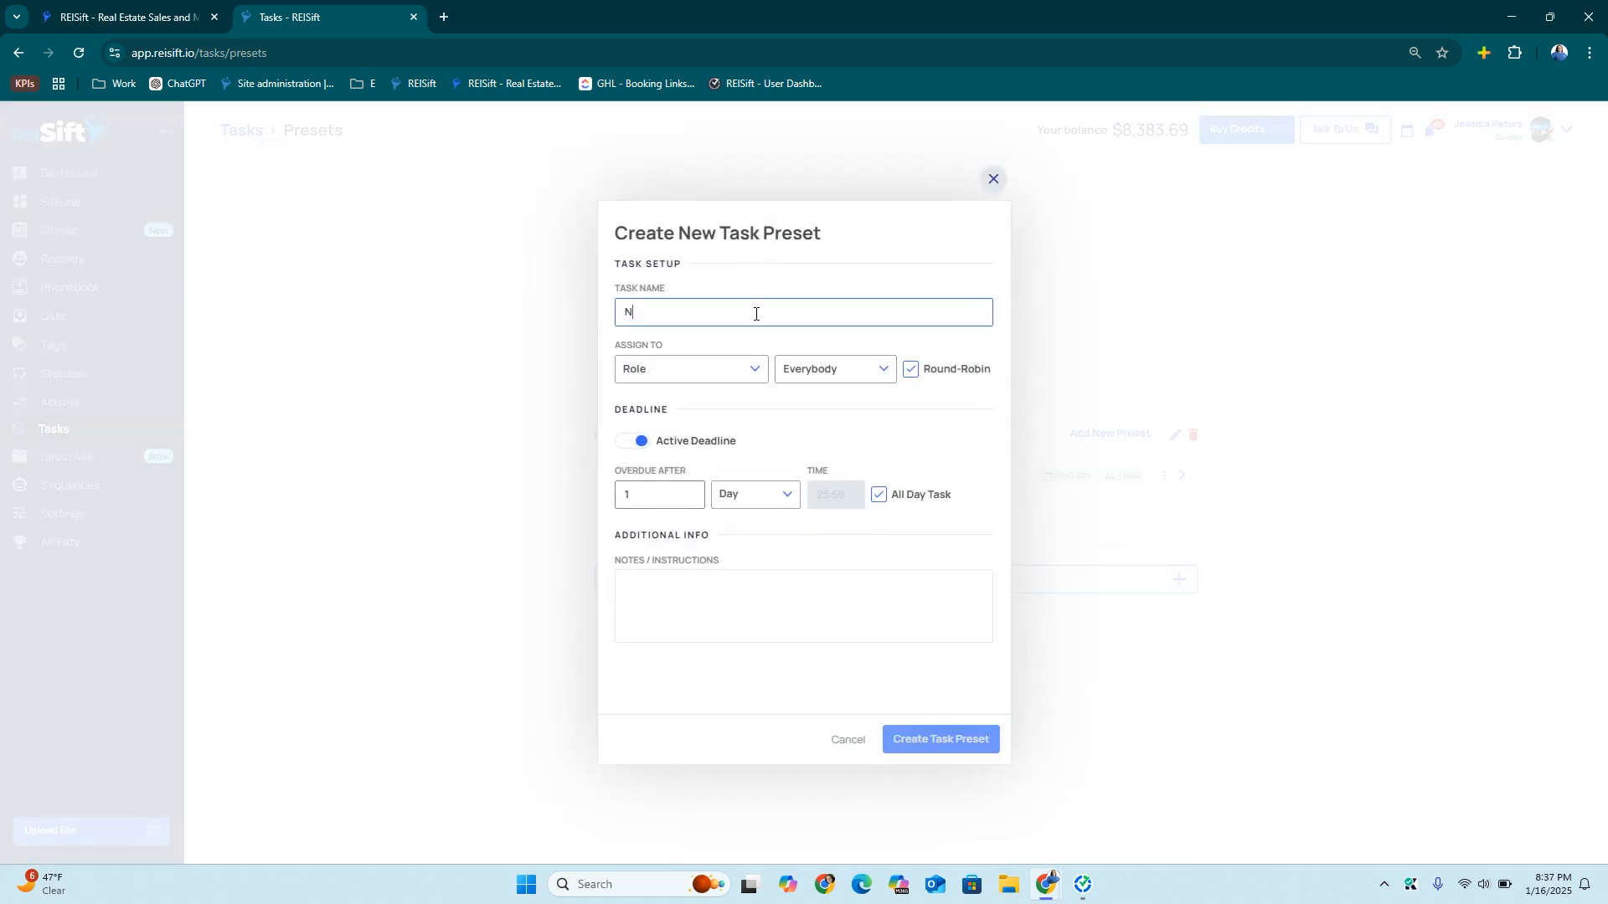
pyautogui.write('o COntact New Lead Follow Up 1')
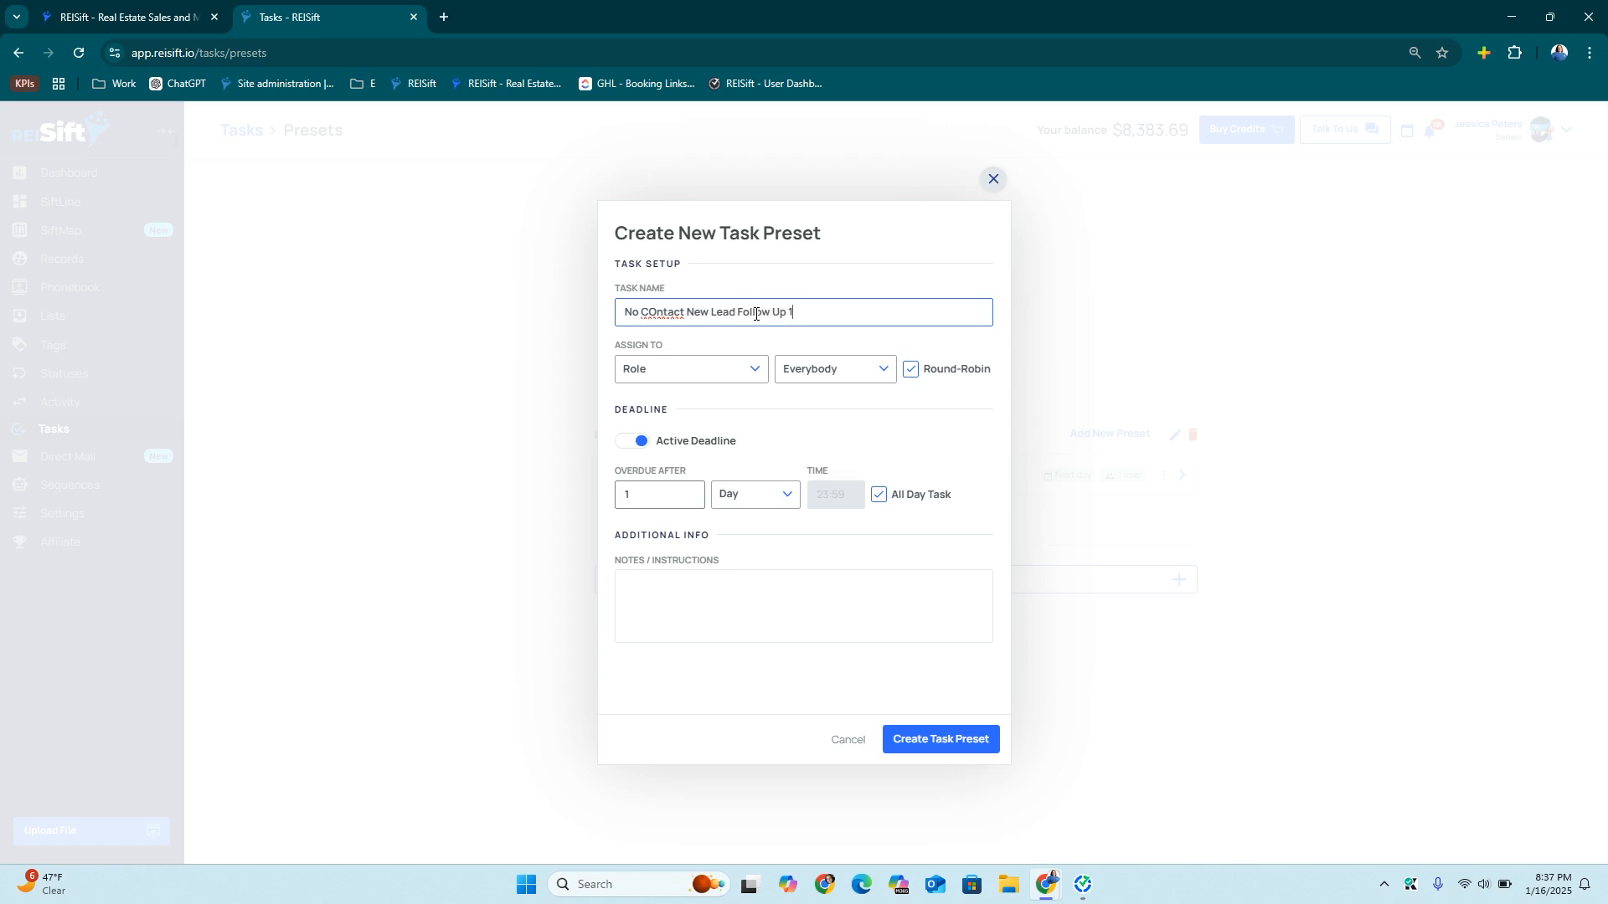
pyautogui.rightClick(664, 313)
pyautogui.click(695, 329)
pyautogui.rightClick(733, 312)
pyautogui.tripleClick(708, 311)
pyautogui.hotkey('ctrl', 'c')
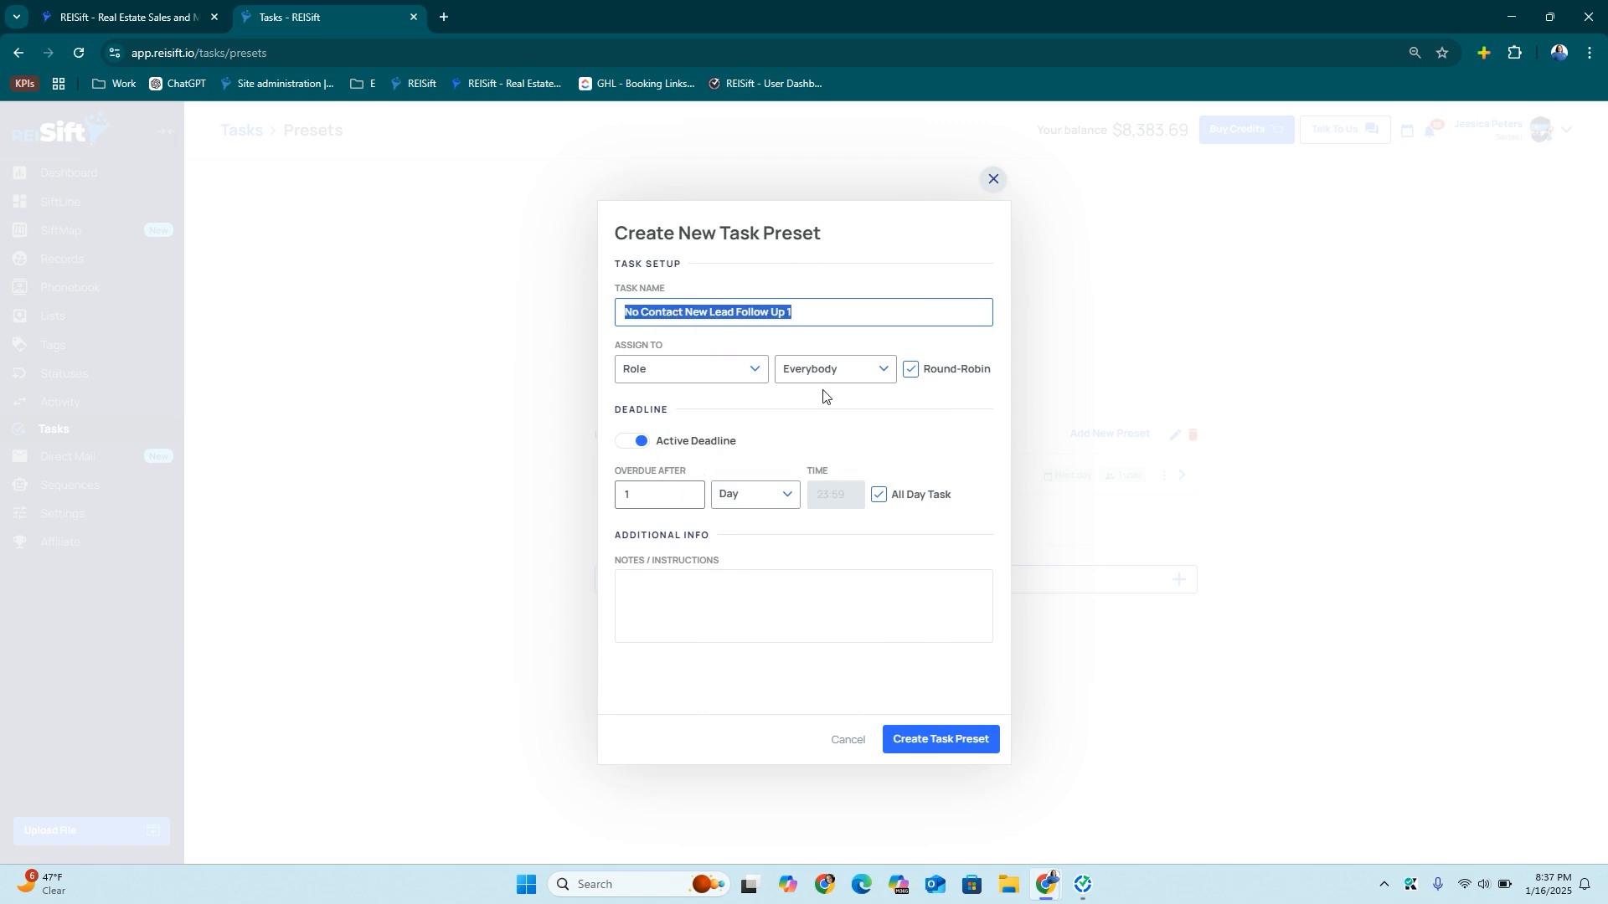
pyautogui.click(720, 369)
pyautogui.click(686, 467)
pyautogui.click(819, 374)
pyautogui.click(825, 440)
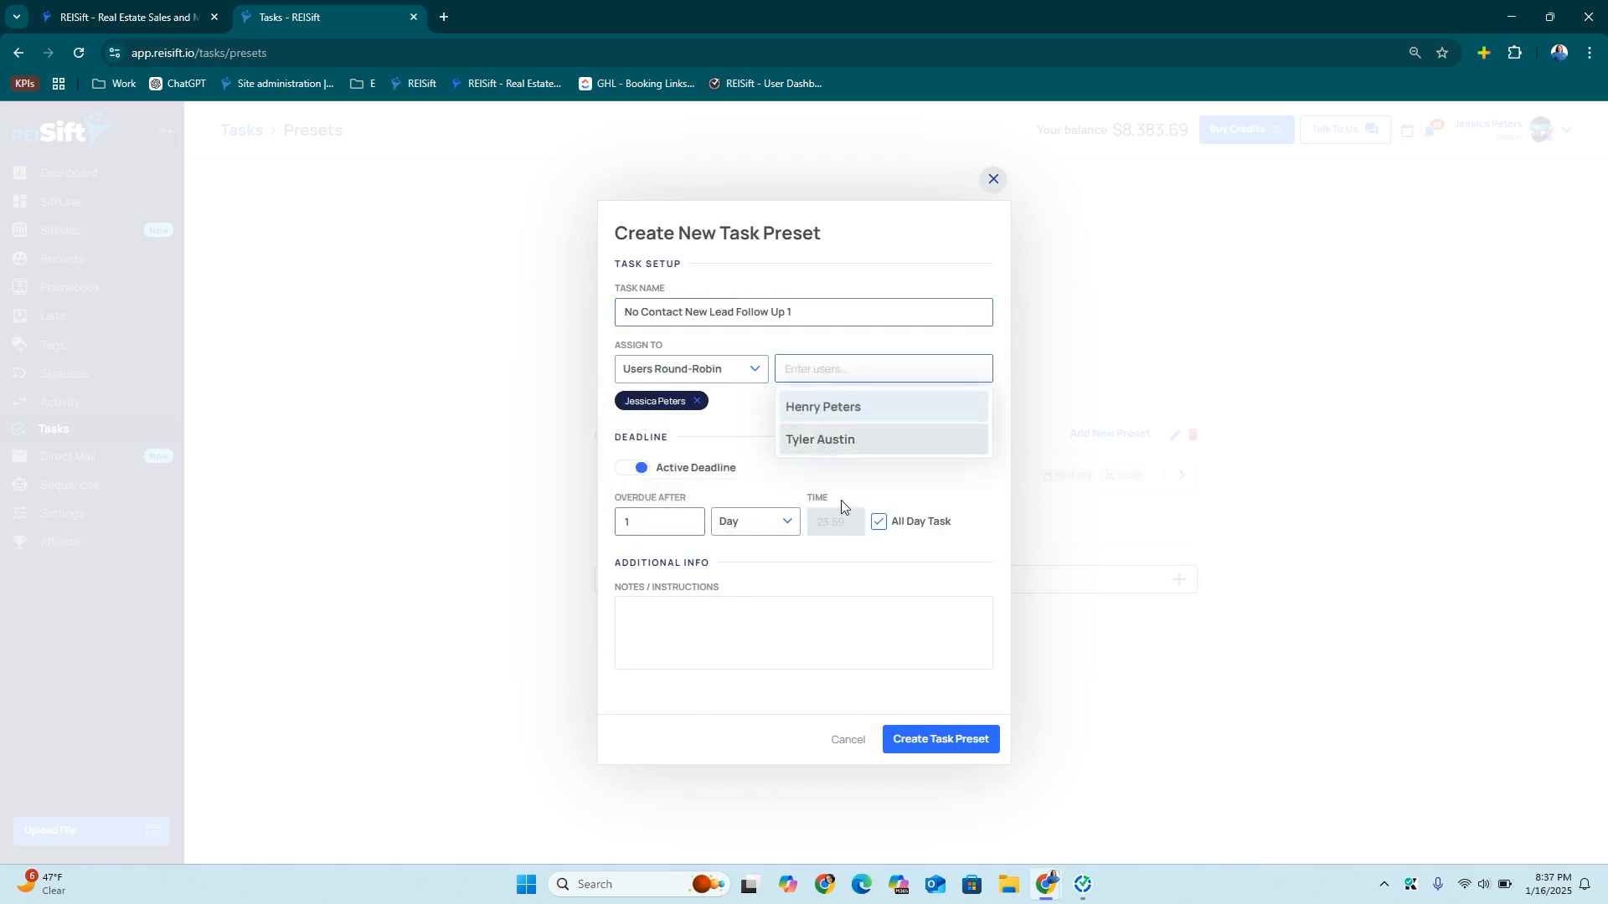
pyautogui.click(930, 739)
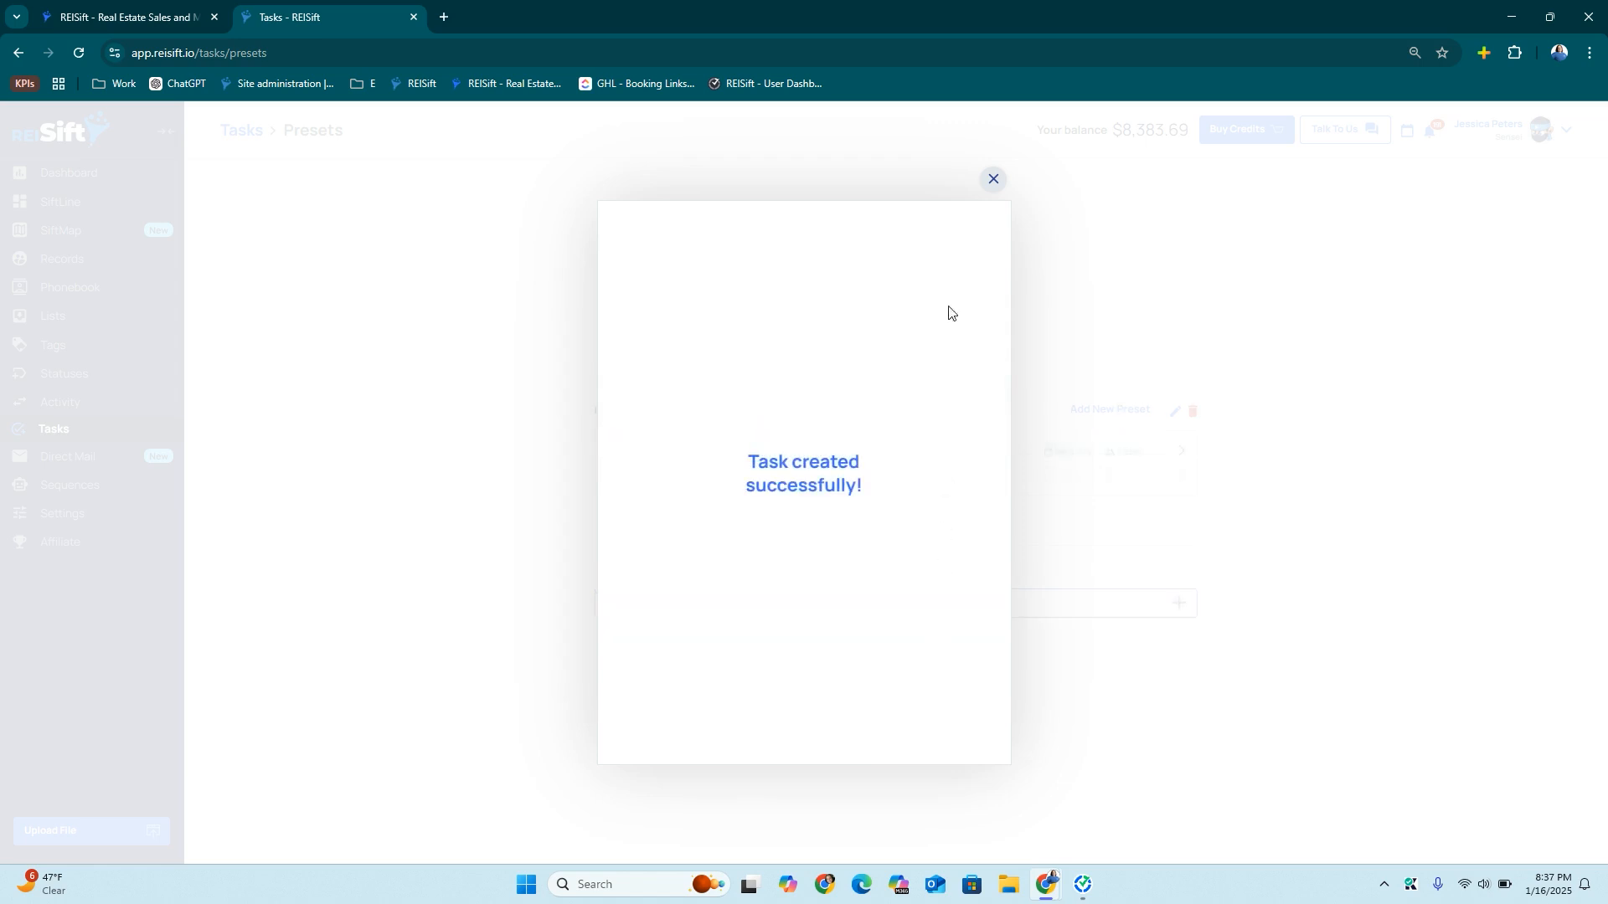
pyautogui.click(993, 178)
# Add the 'No Contact New Lead Follow Up 2' preset, round-robin assigned to one user
pyautogui.click(1109, 410)
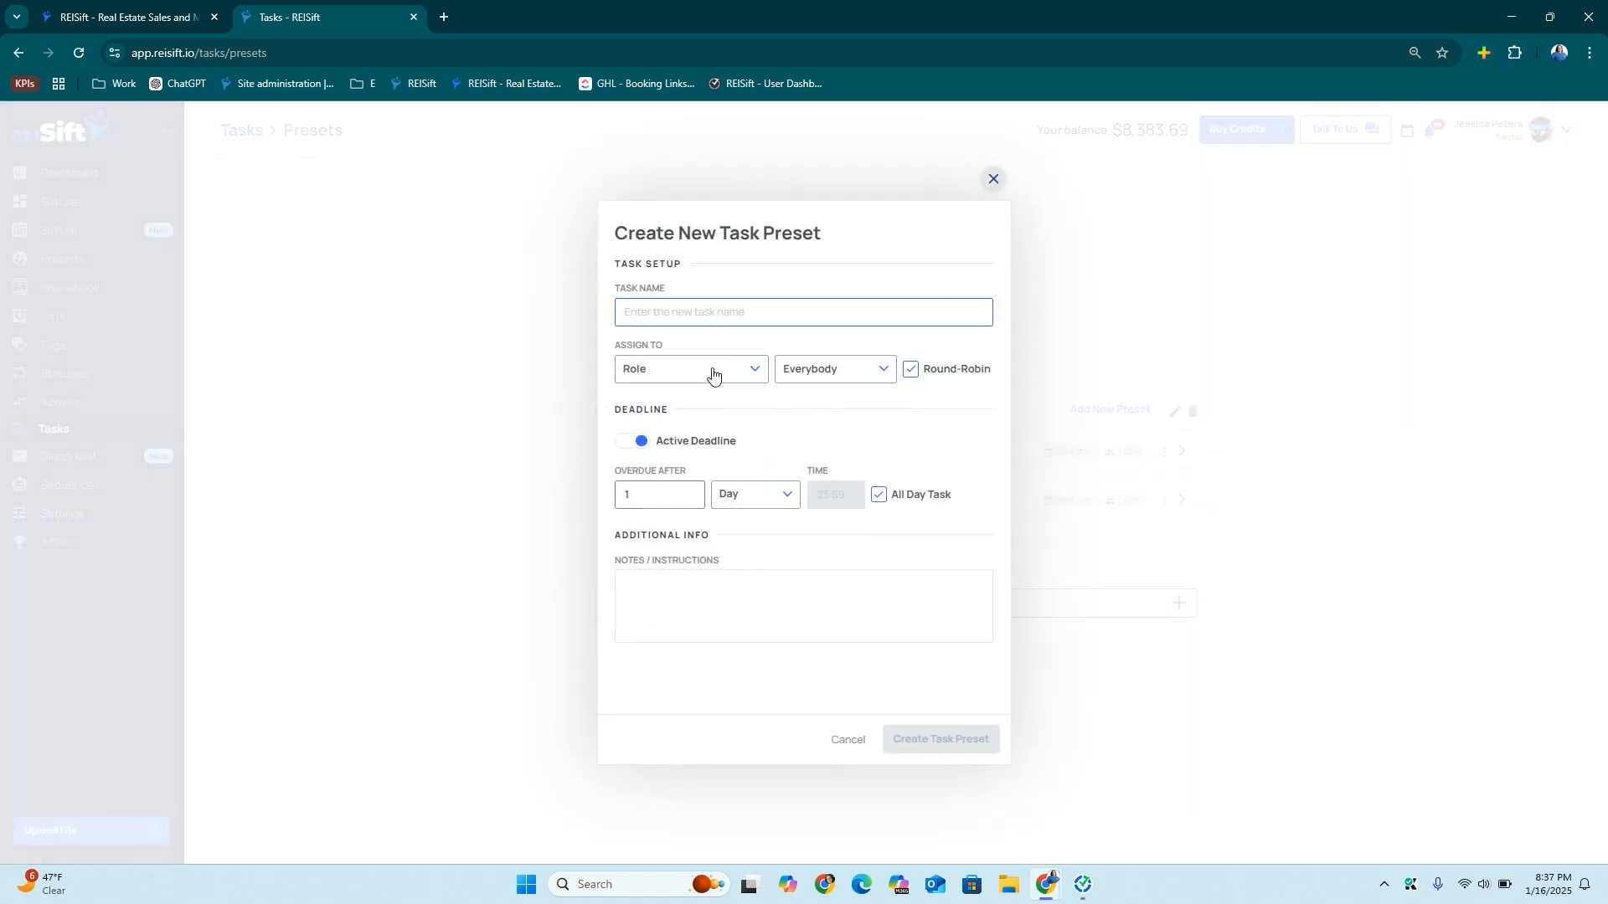
pyautogui.hotkey('ctrl', 'v')
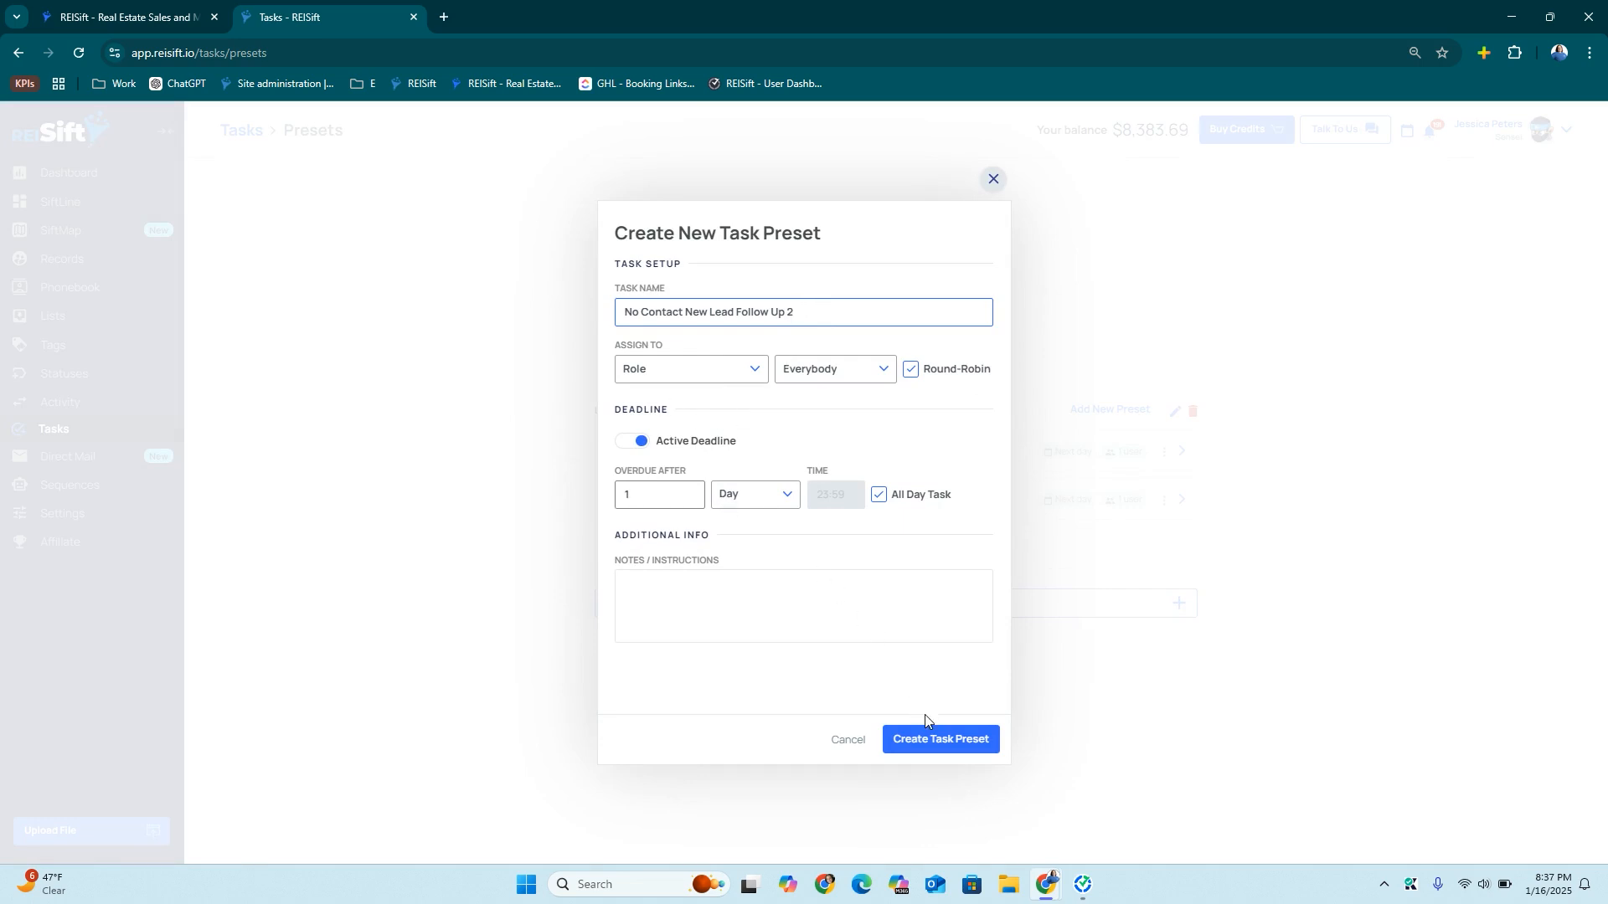
pyautogui.click(685, 368)
pyautogui.click(689, 459)
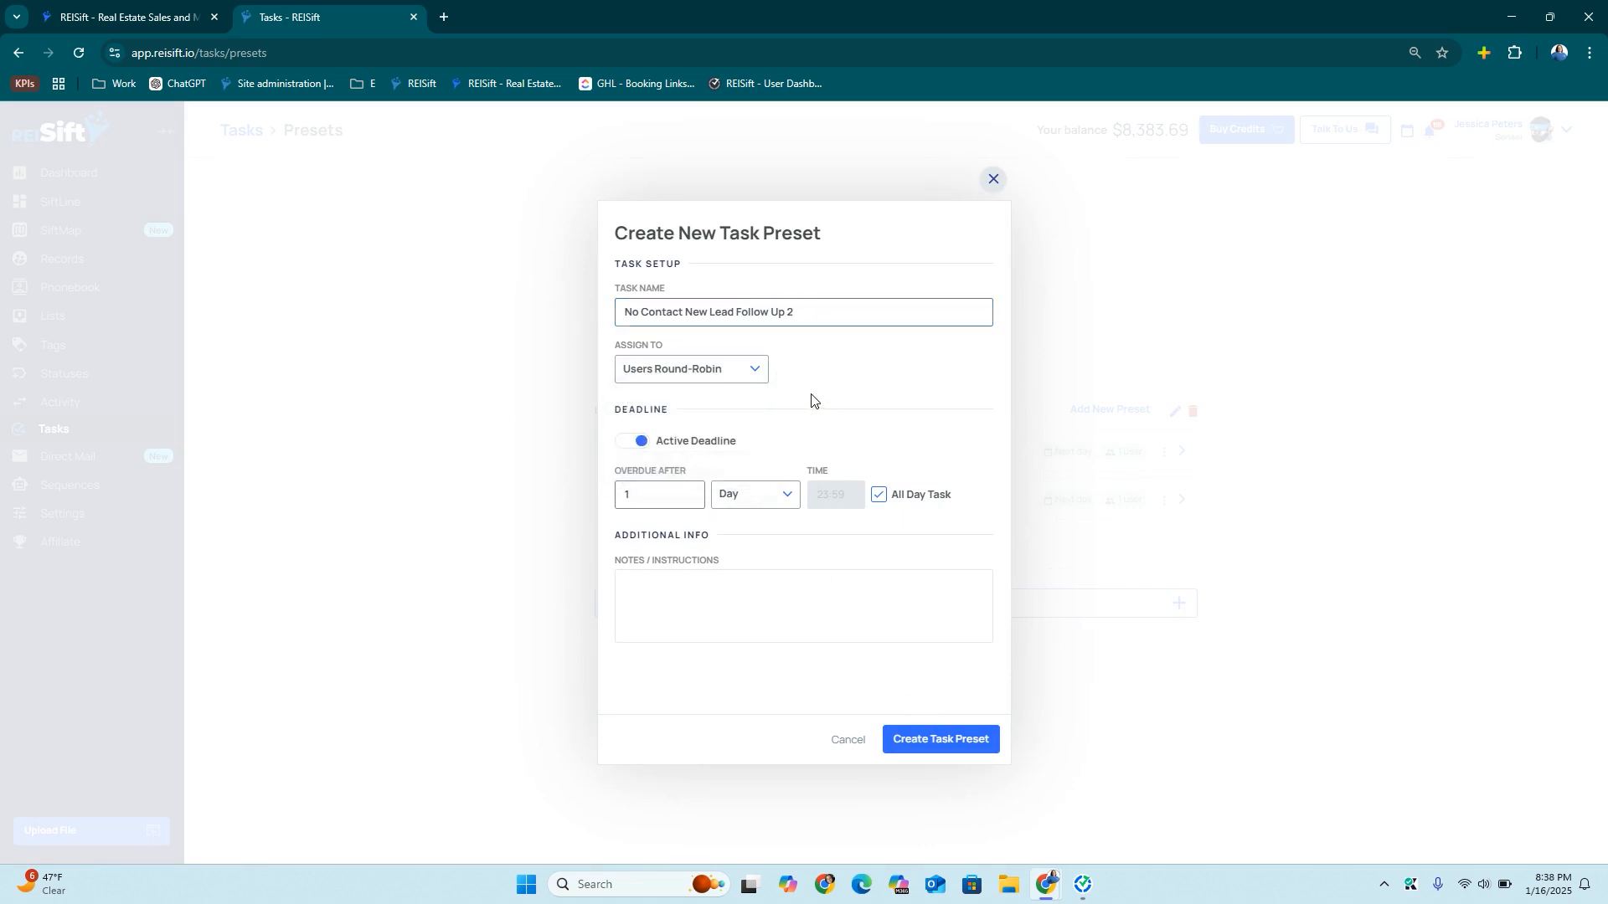
pyautogui.click(820, 369)
pyautogui.click(834, 450)
pyautogui.click(926, 732)
pyautogui.click(990, 180)
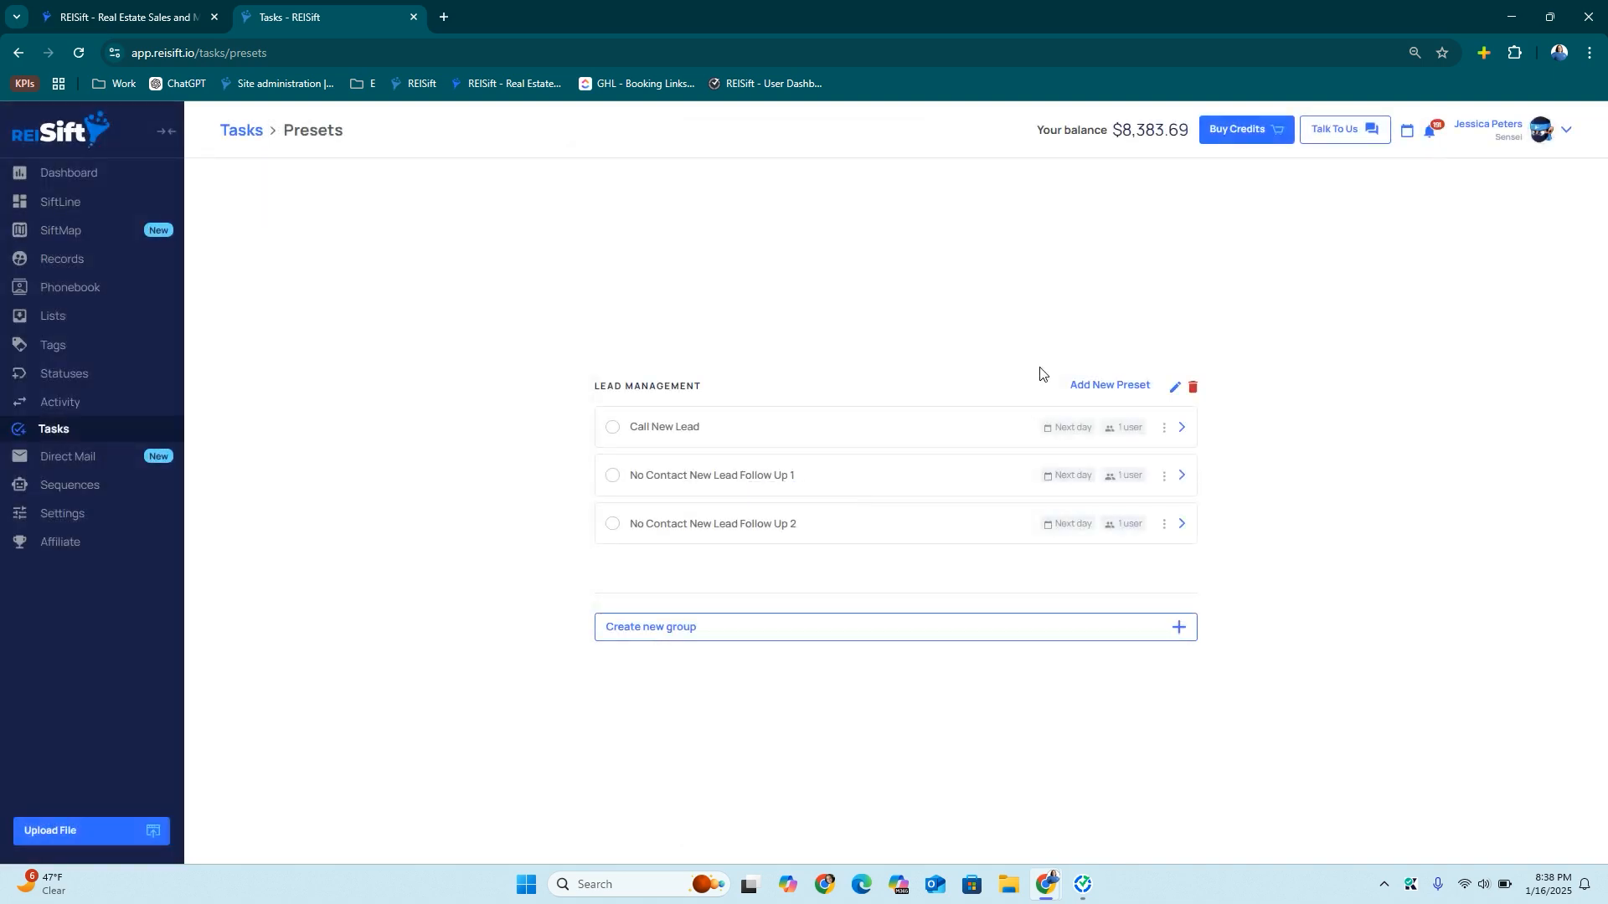
pyautogui.click(1114, 386)
# Add the 'No Contact New Lead Follow Up 3' preset, round-robin assigned to one user
pyautogui.hotkey('ctrl', 'v')
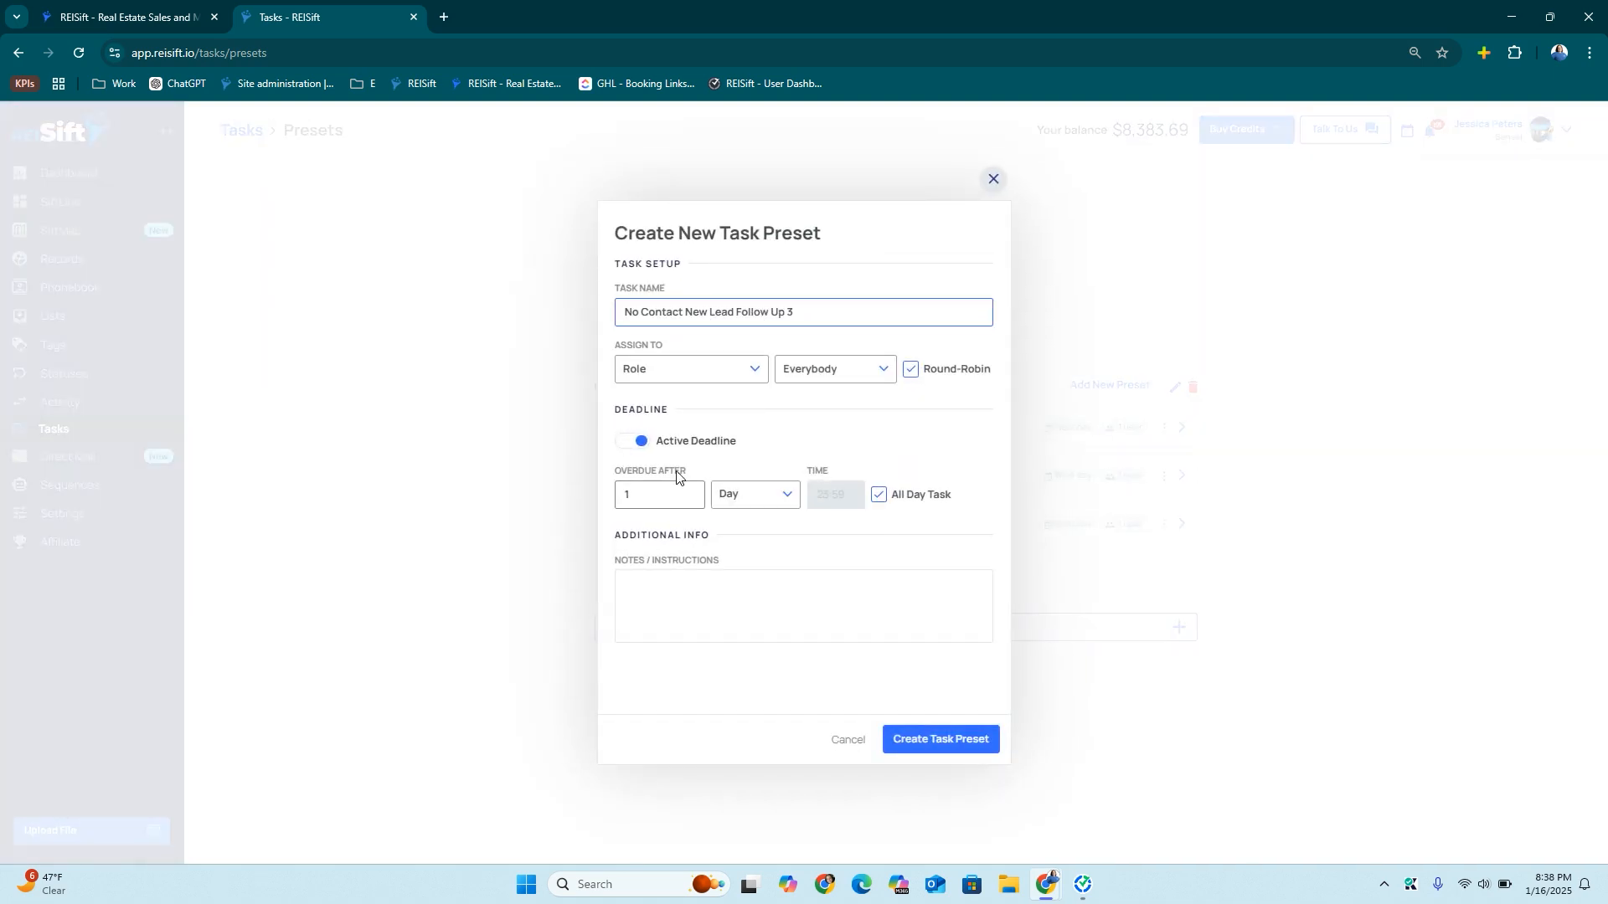
pyautogui.click(662, 369)
pyautogui.click(671, 469)
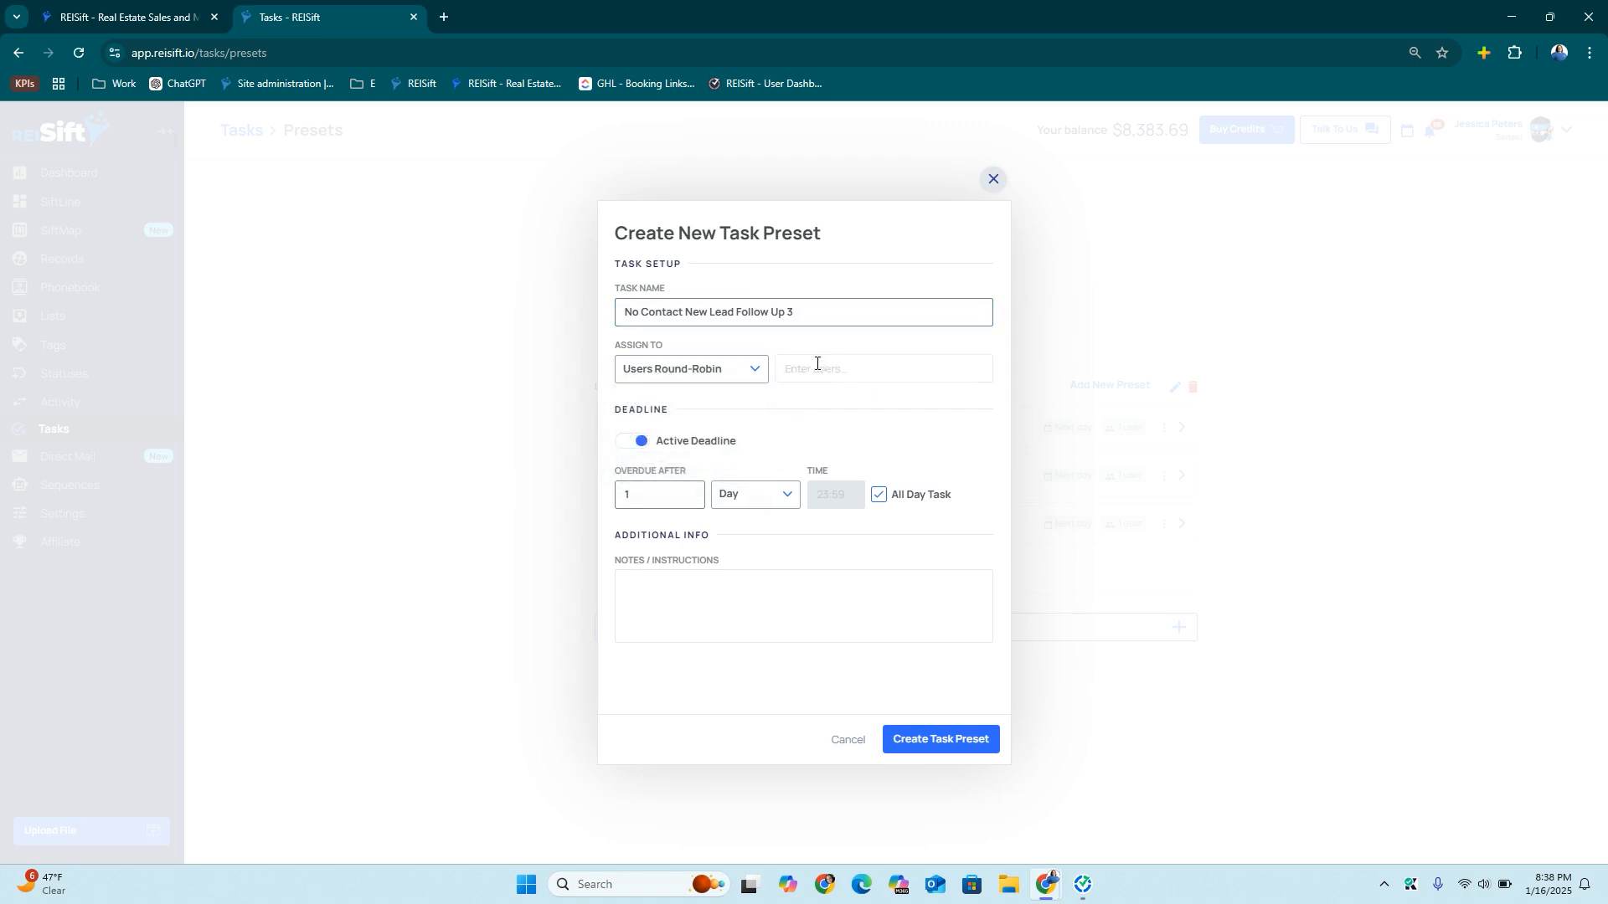
pyautogui.click(822, 368)
pyautogui.click(837, 439)
pyautogui.click(745, 455)
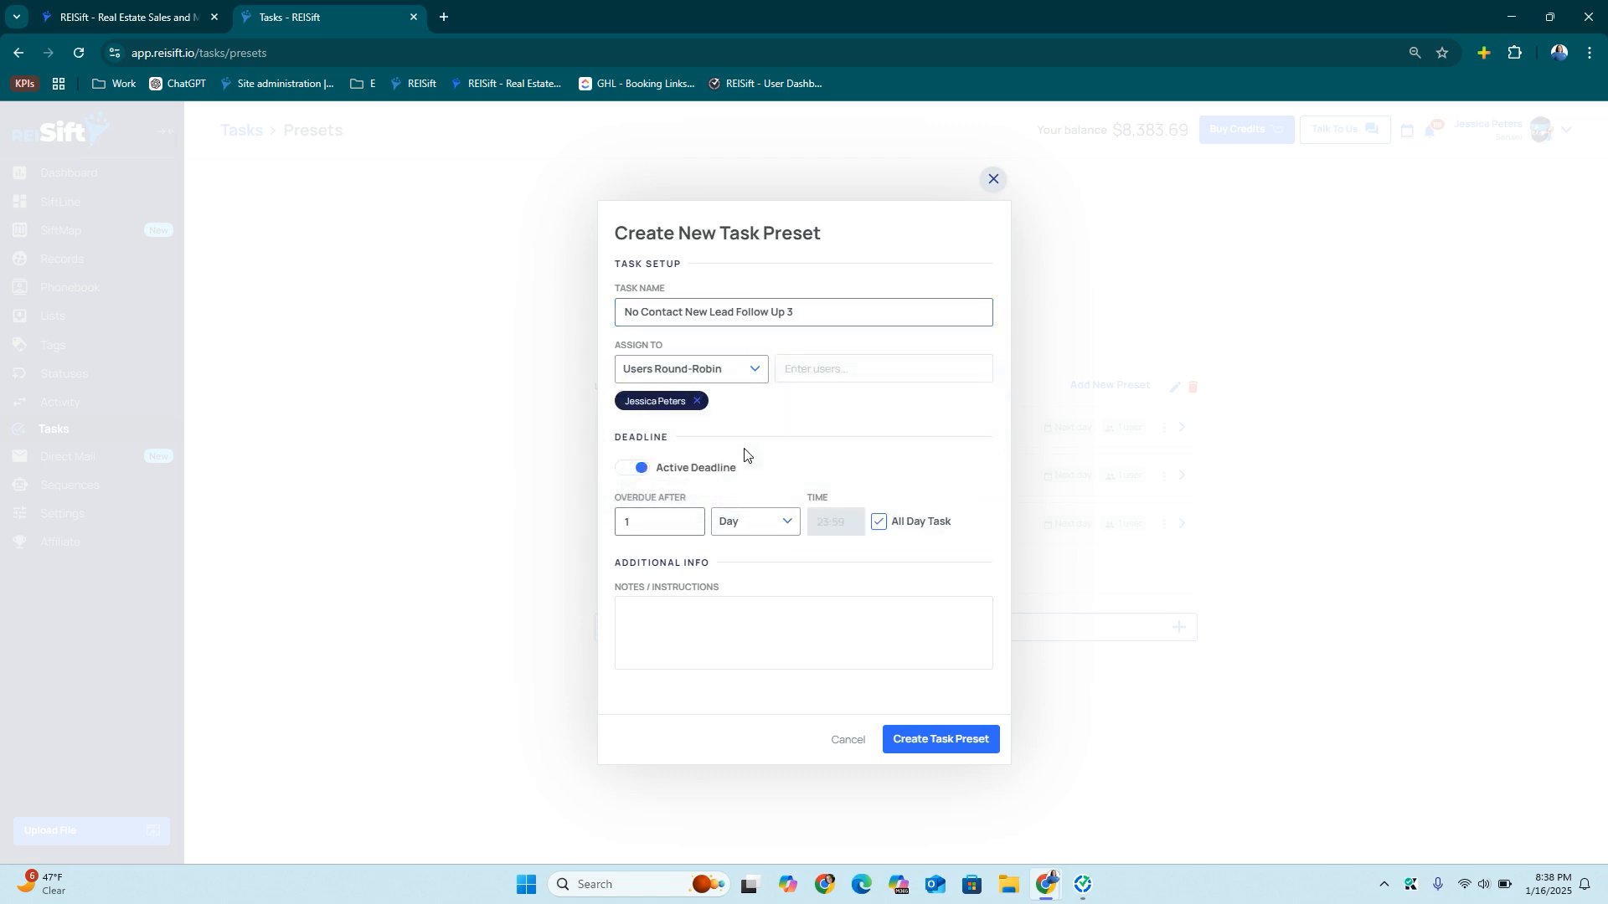
pyautogui.click(905, 752)
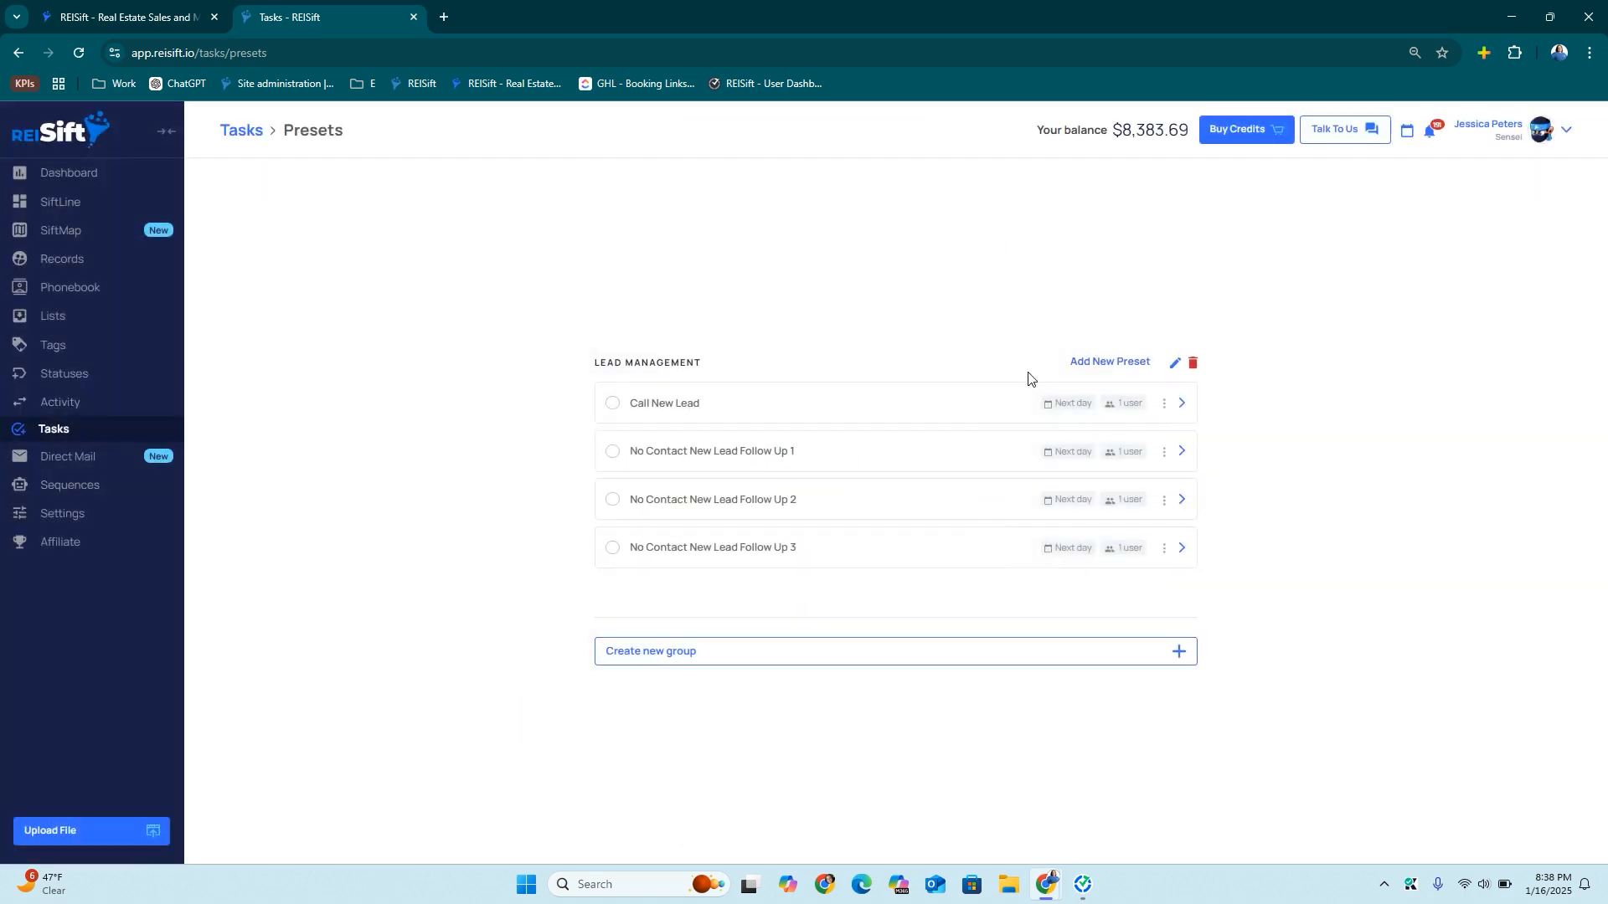
# Add a 'No Contact New Lead - Nurture' preset due one week later, assigned to one user
pyautogui.click(1108, 363)
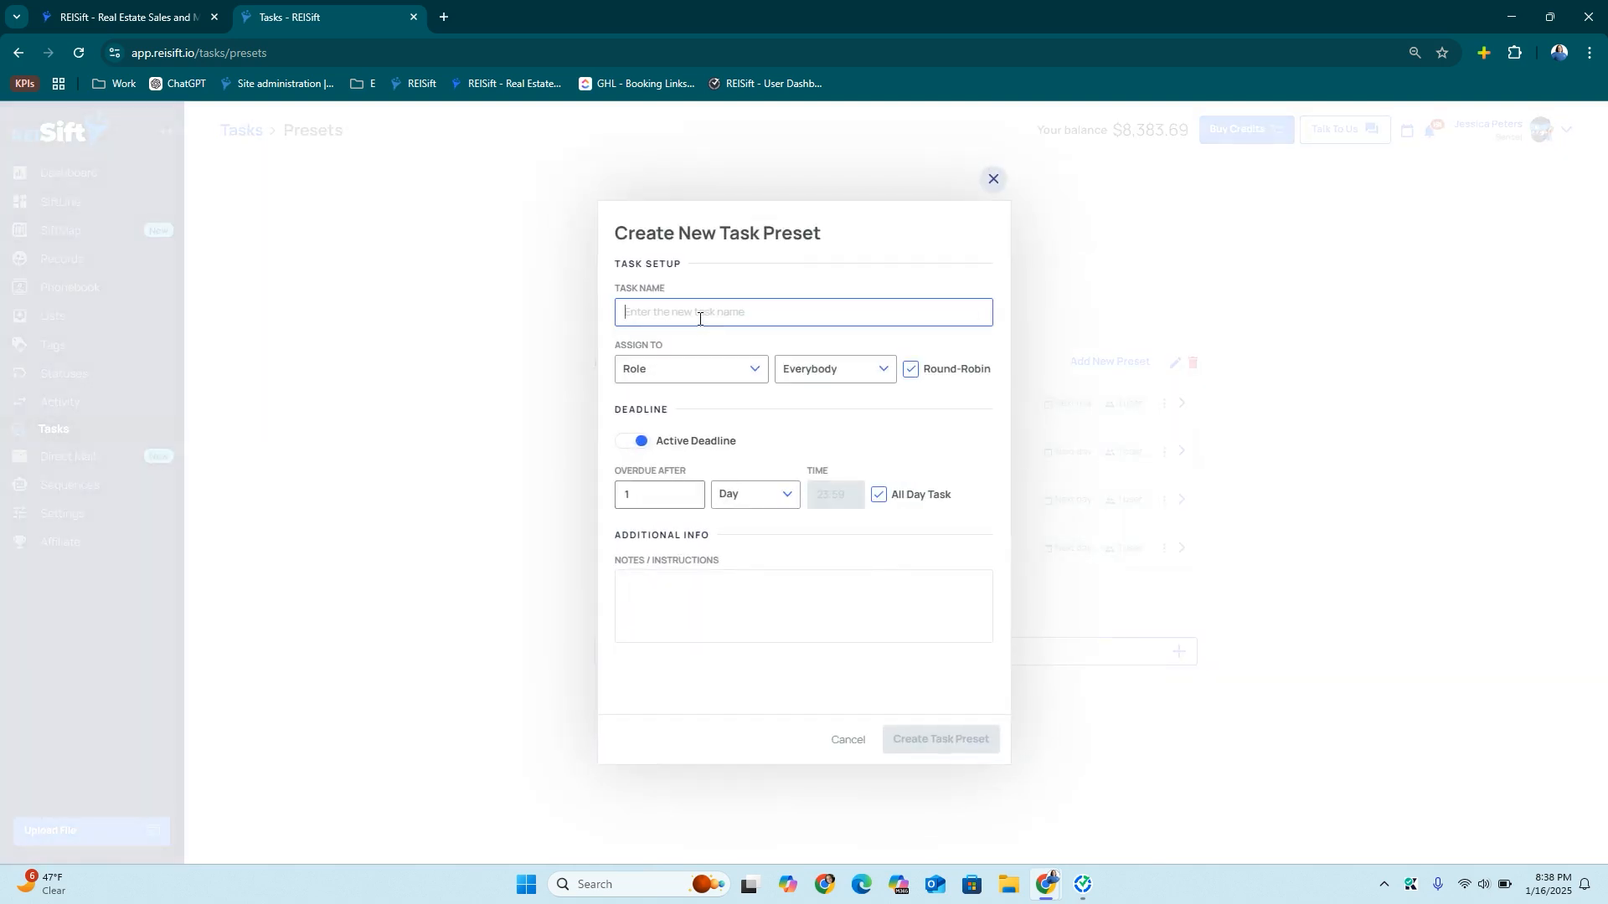
pyautogui.write('No Contact New Lead Follow Up')
pyautogui.moveTo(797, 315); pyautogui.dragTo(740, 313)
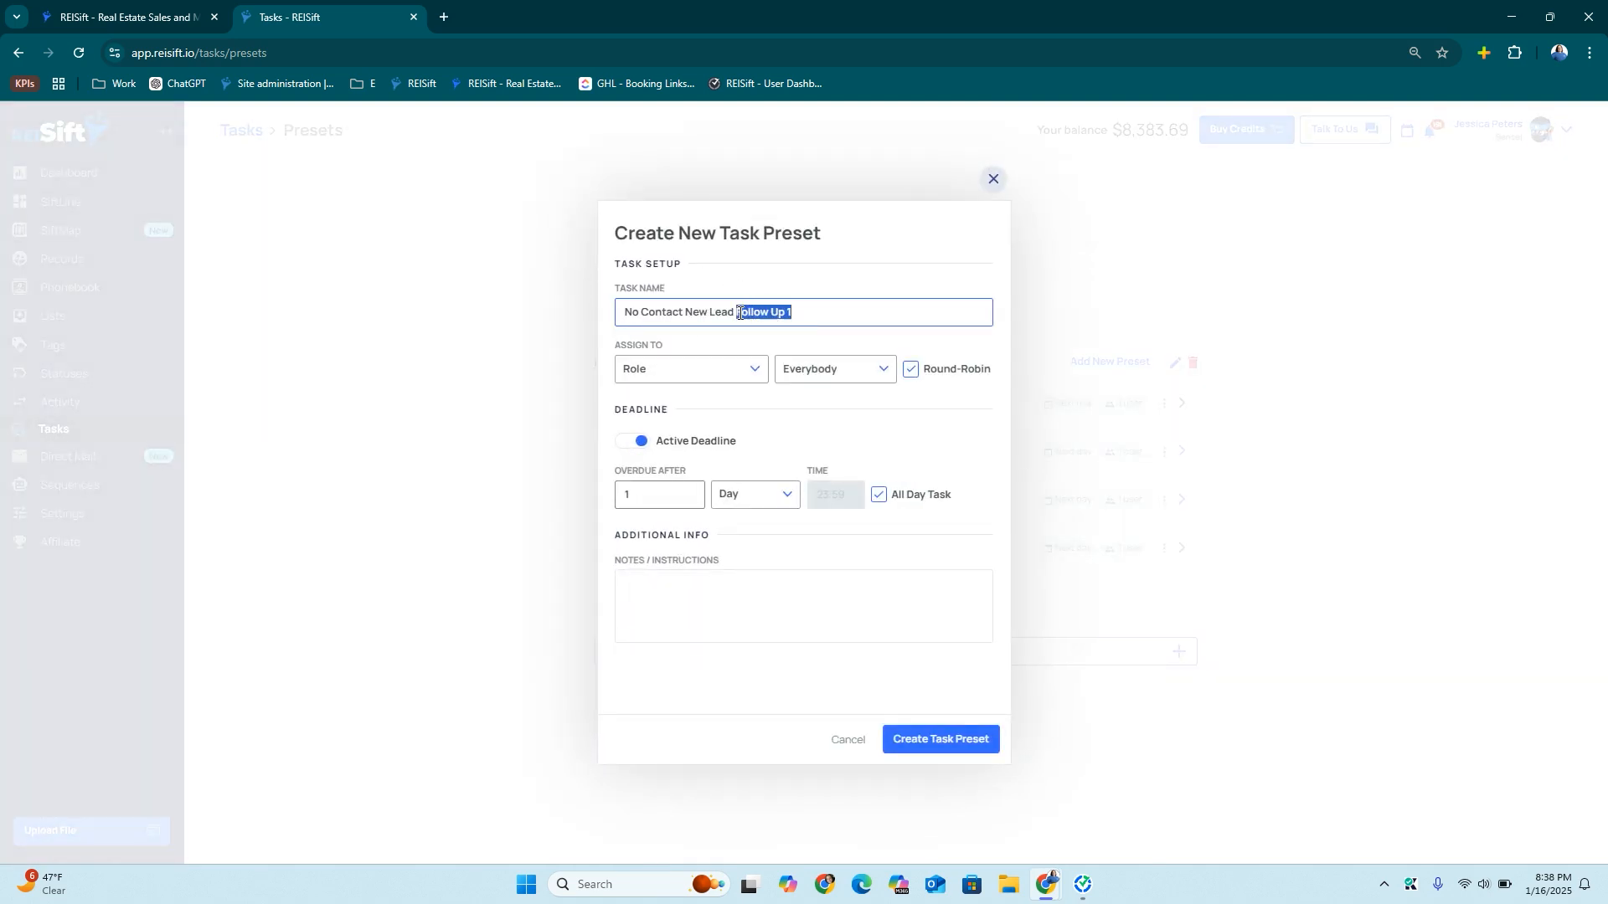
pyautogui.write('-')
pyautogui.click(737, 494)
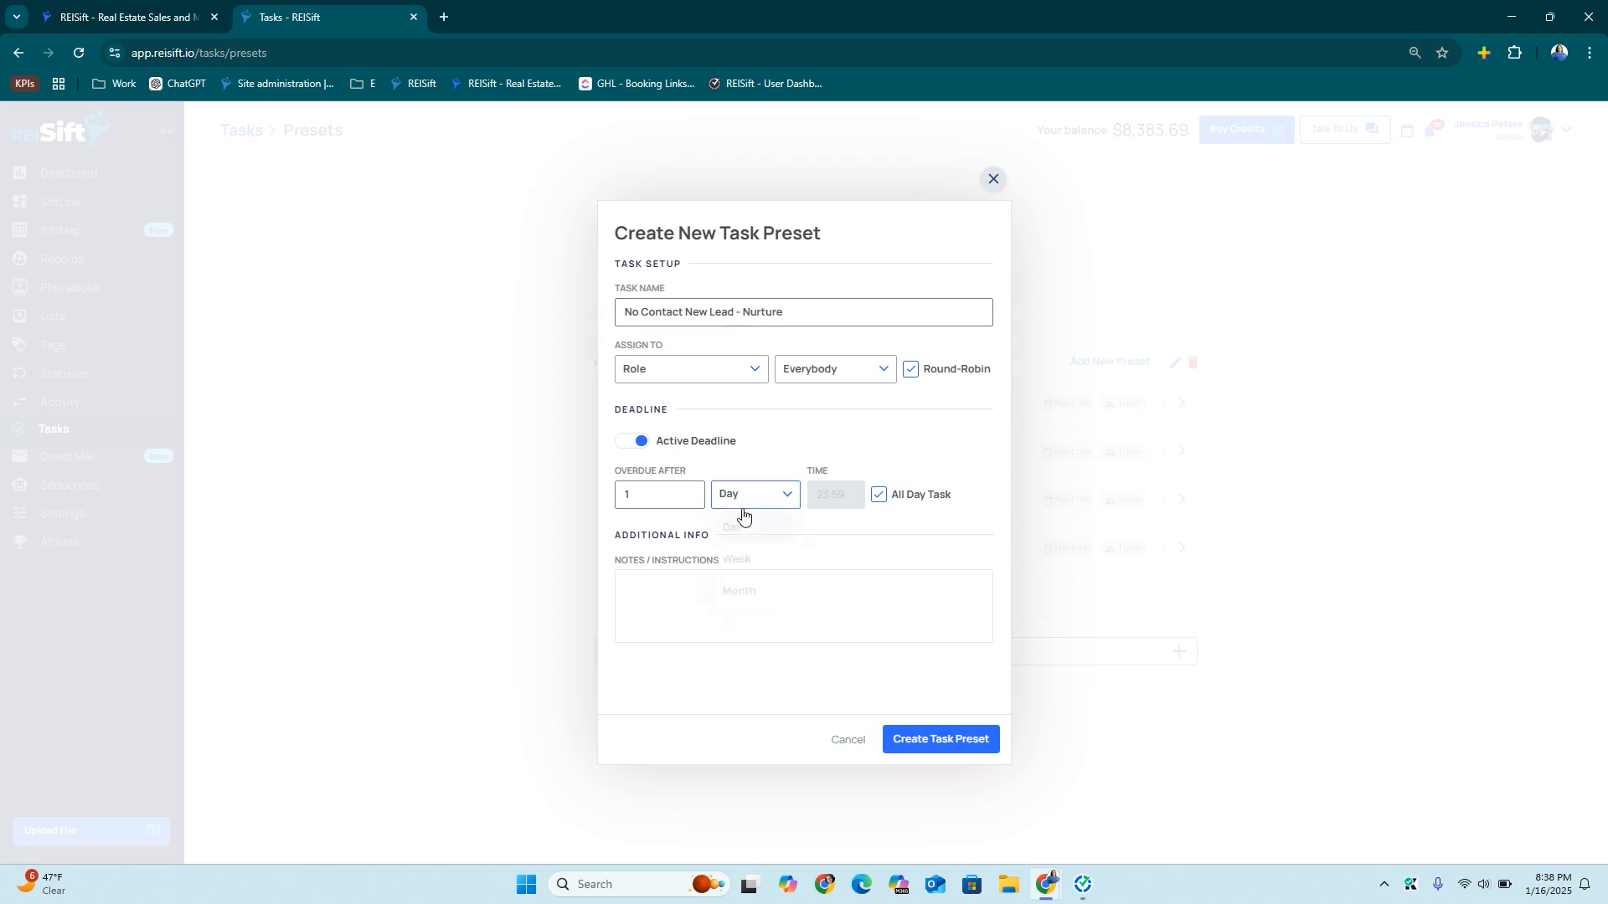
pyautogui.click(759, 561)
pyautogui.click(714, 374)
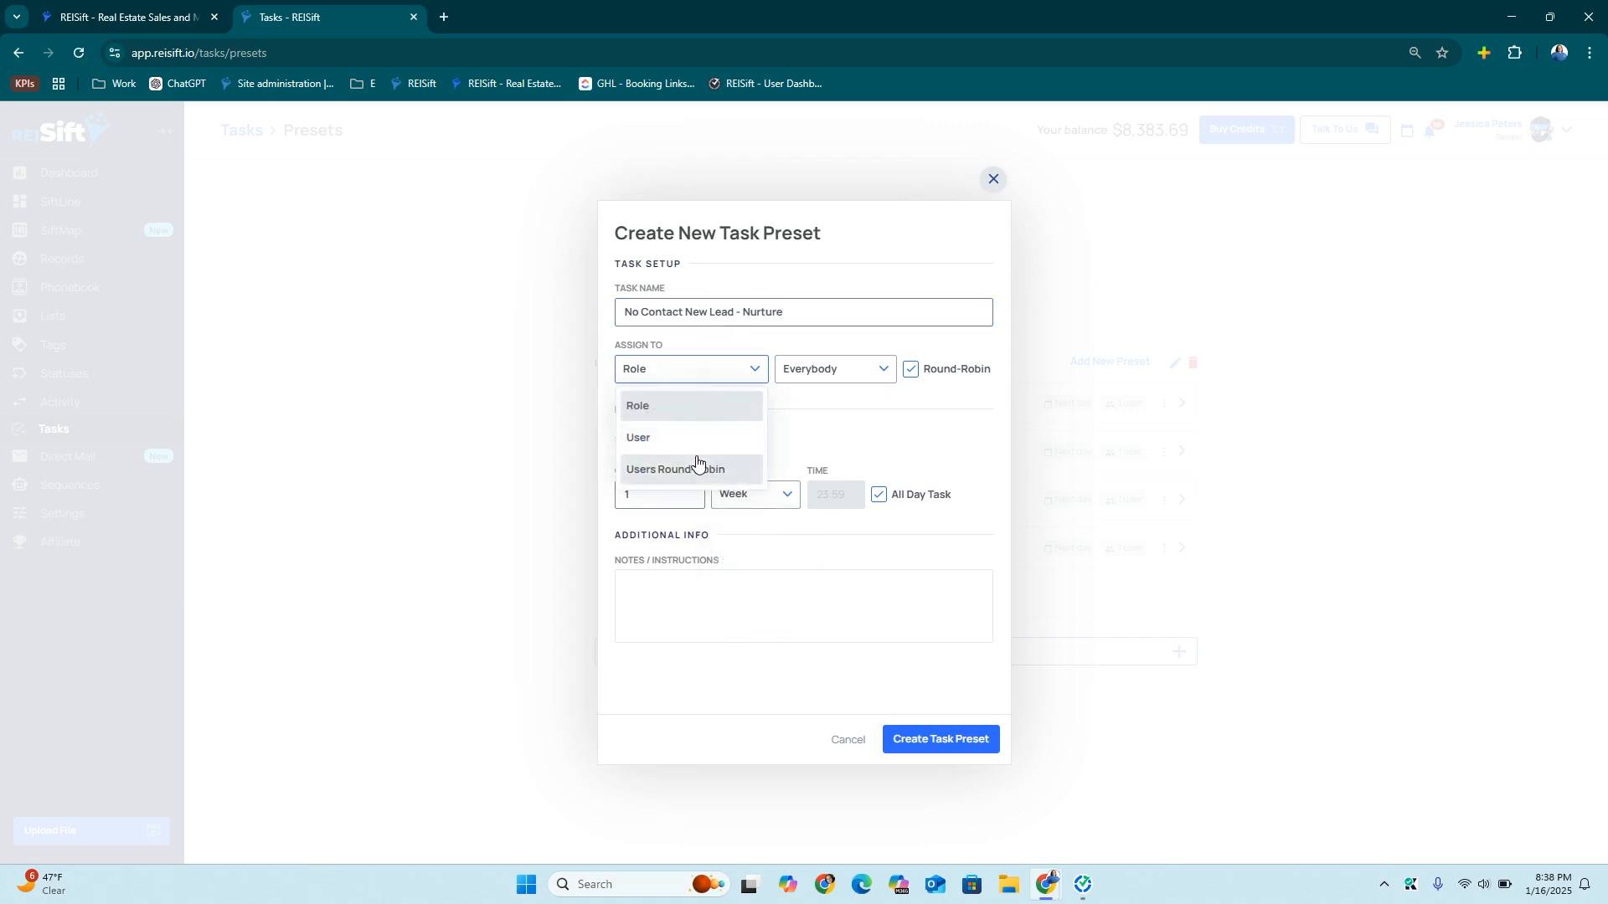
pyautogui.click(654, 451)
pyautogui.click(795, 372)
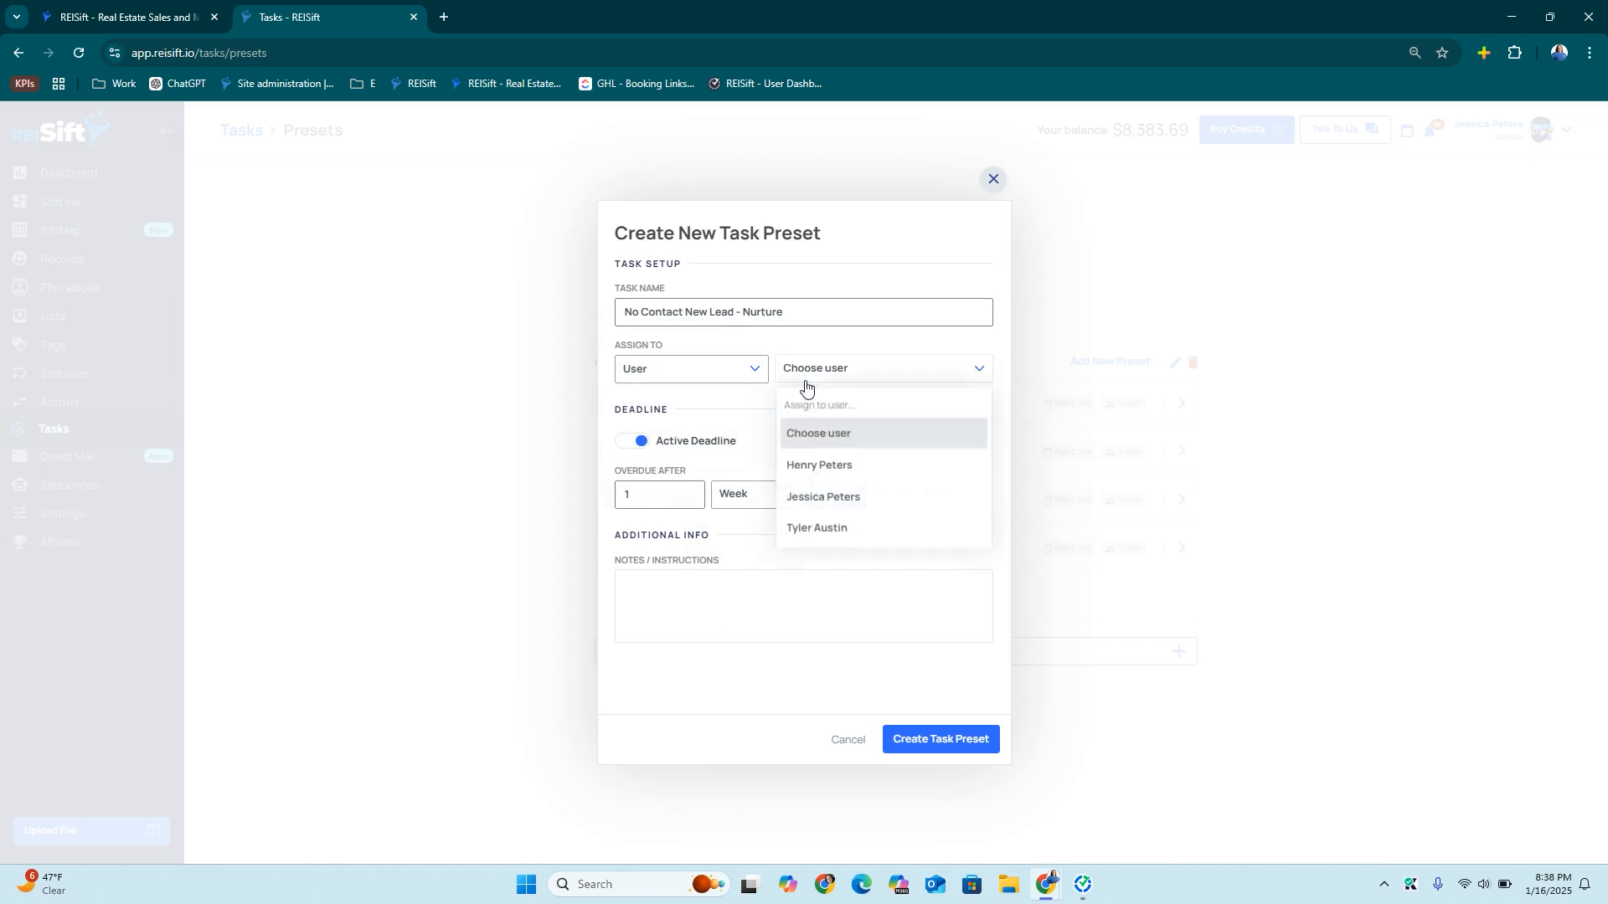
pyautogui.click(819, 498)
pyautogui.click(911, 741)
pyautogui.click(991, 181)
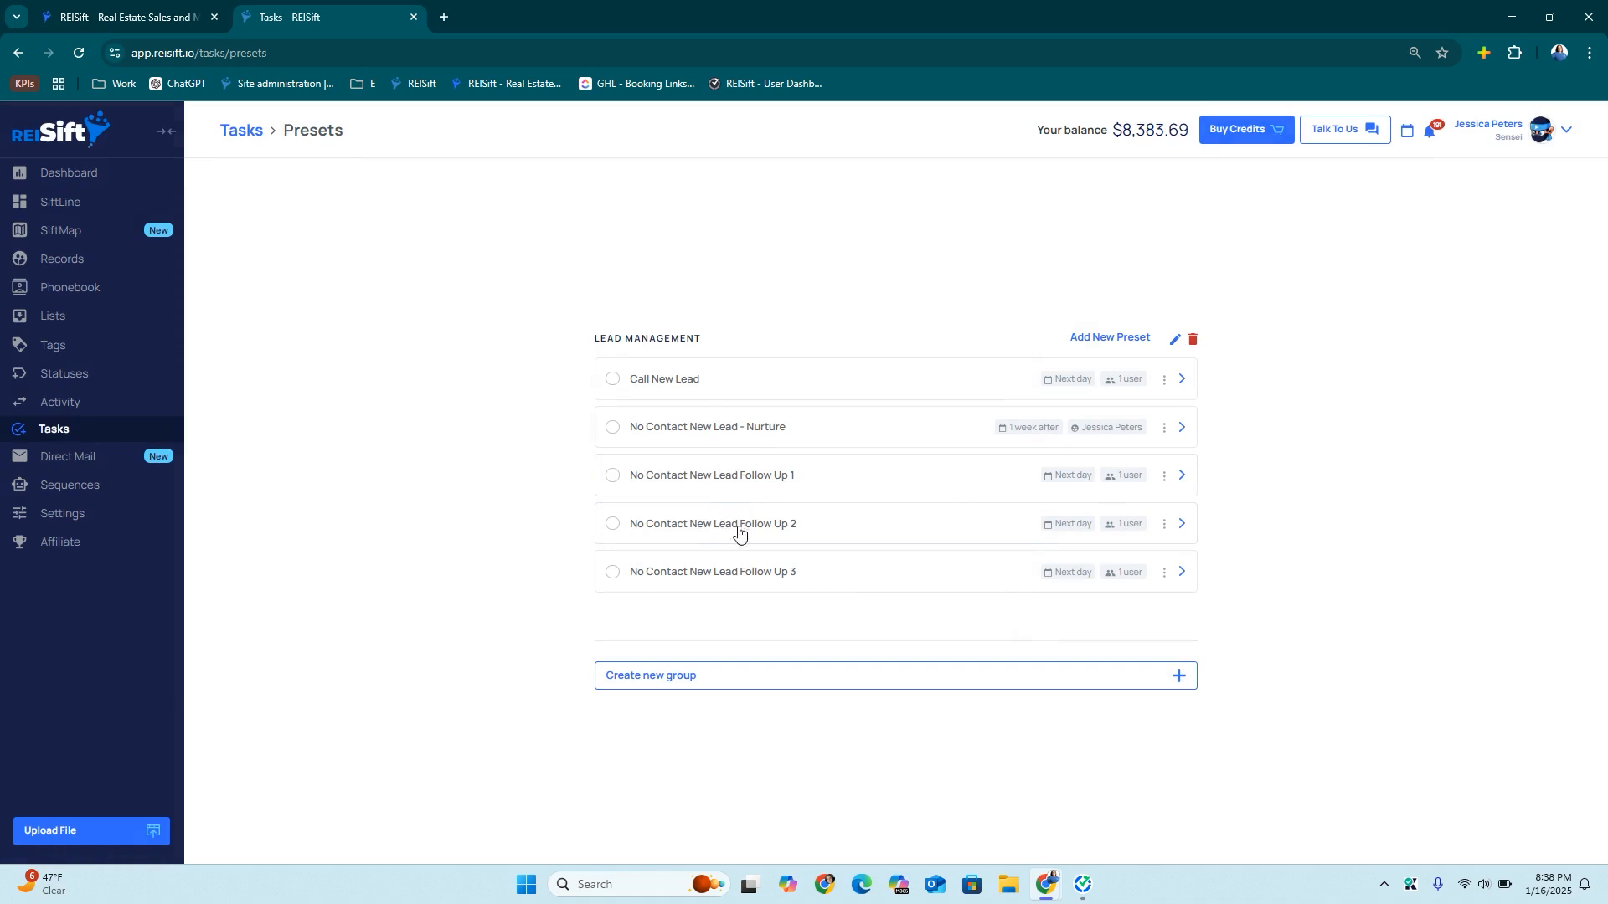
# Add a 'COLD Follow-Up (45 Day)' preset, overdue after 45 days, round-robin to one user
pyautogui.click(1086, 339)
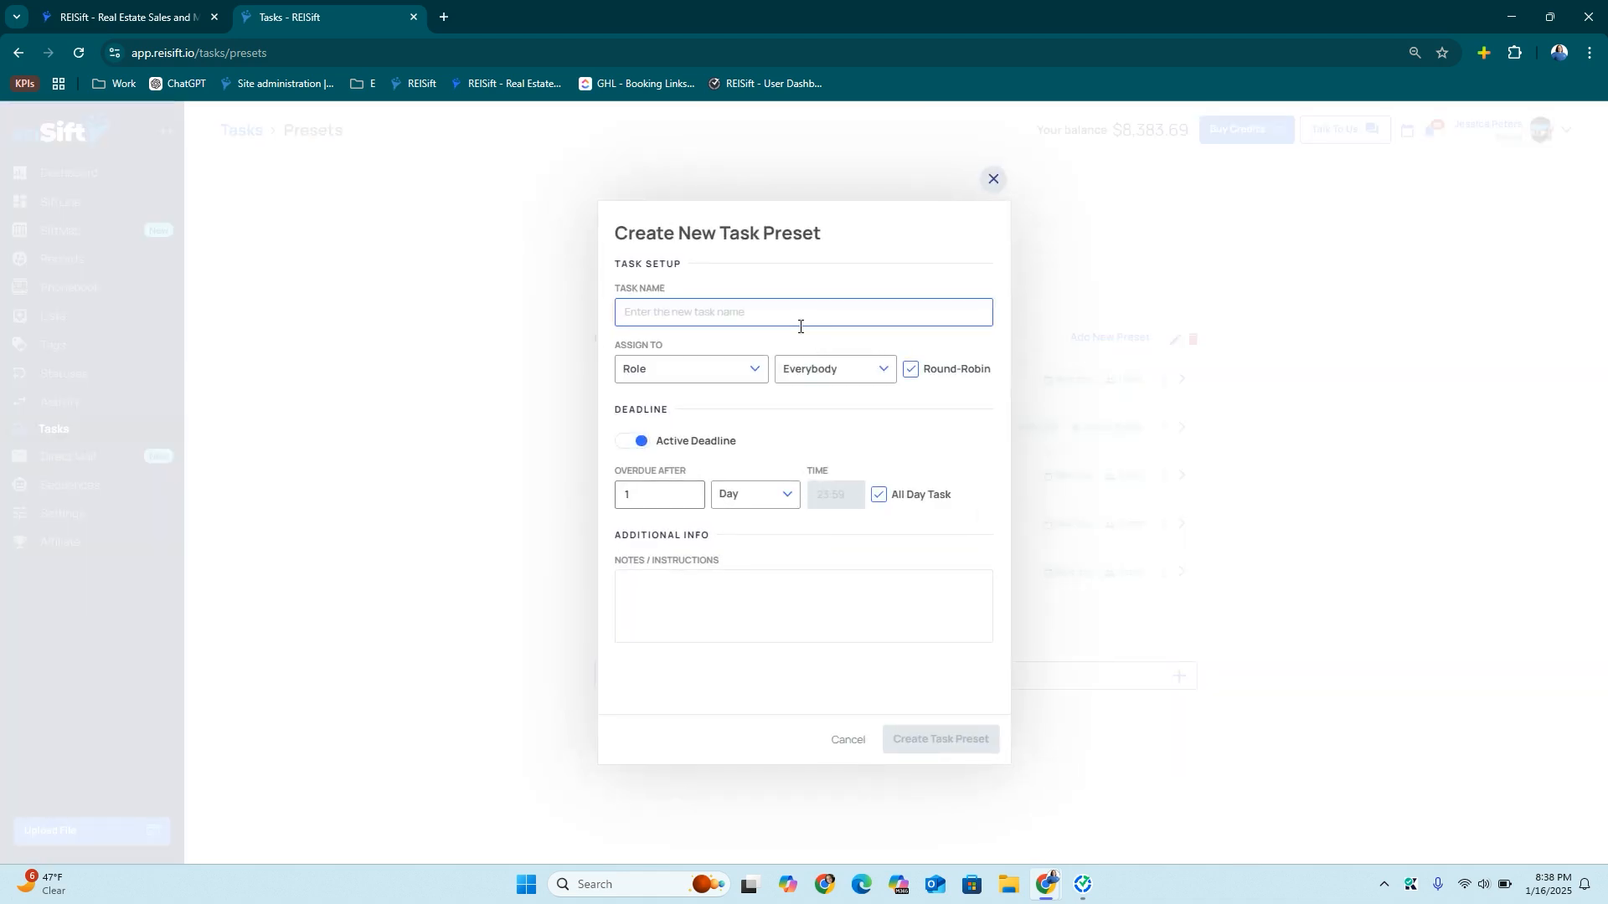
pyautogui.write('C')
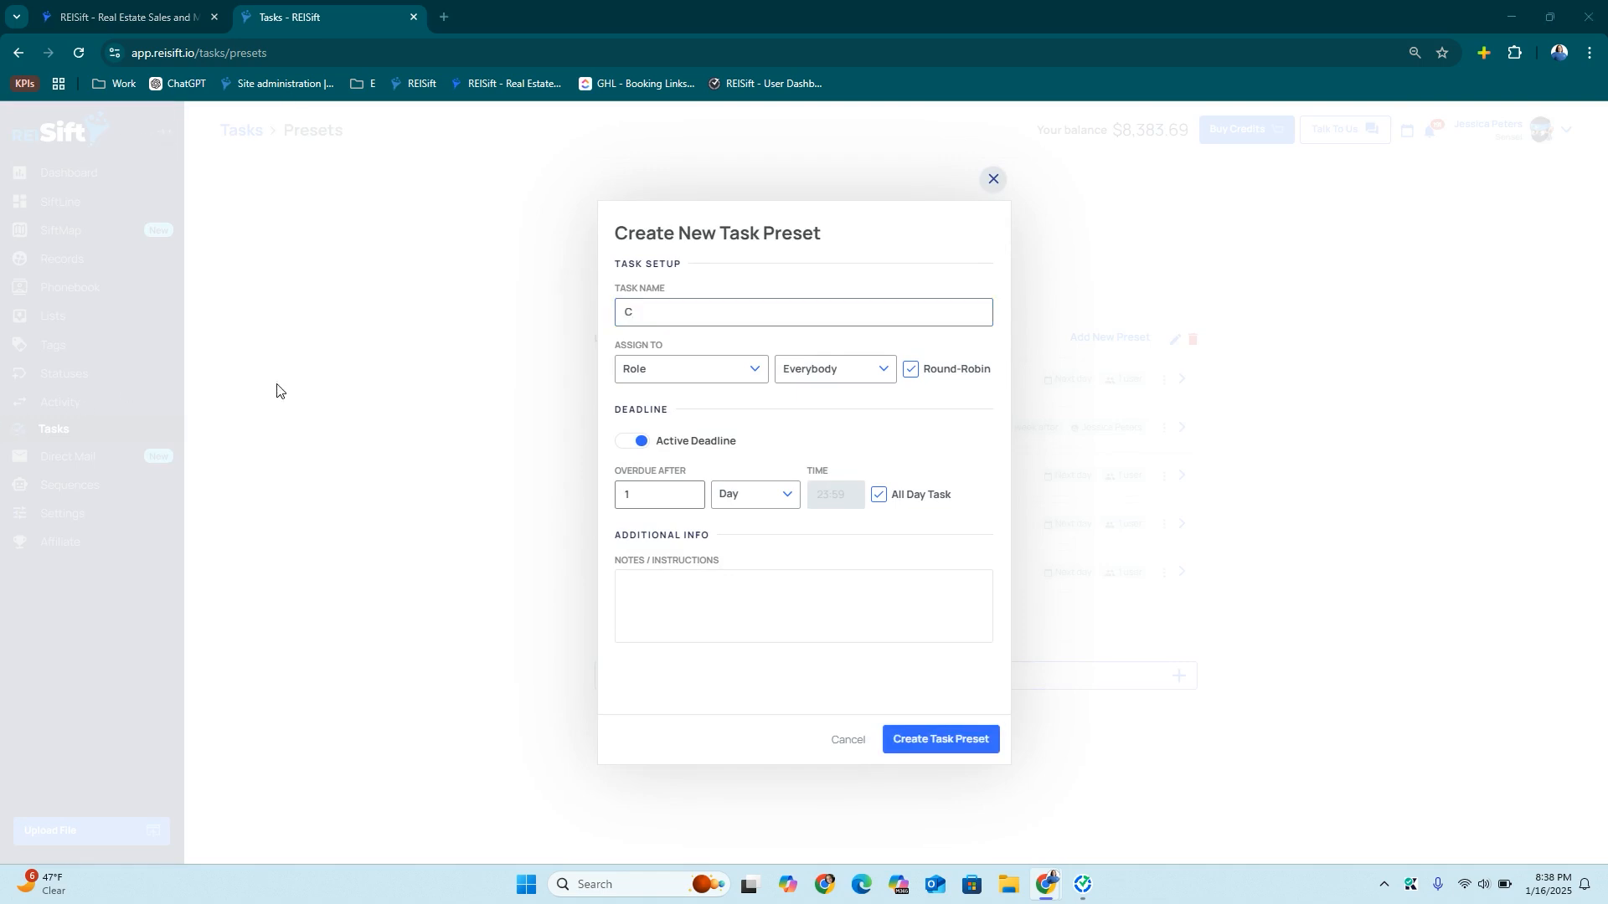
pyautogui.hotkey('ctrl', 'a')
pyautogui.write('COLD Follow-Up (45 Day)')
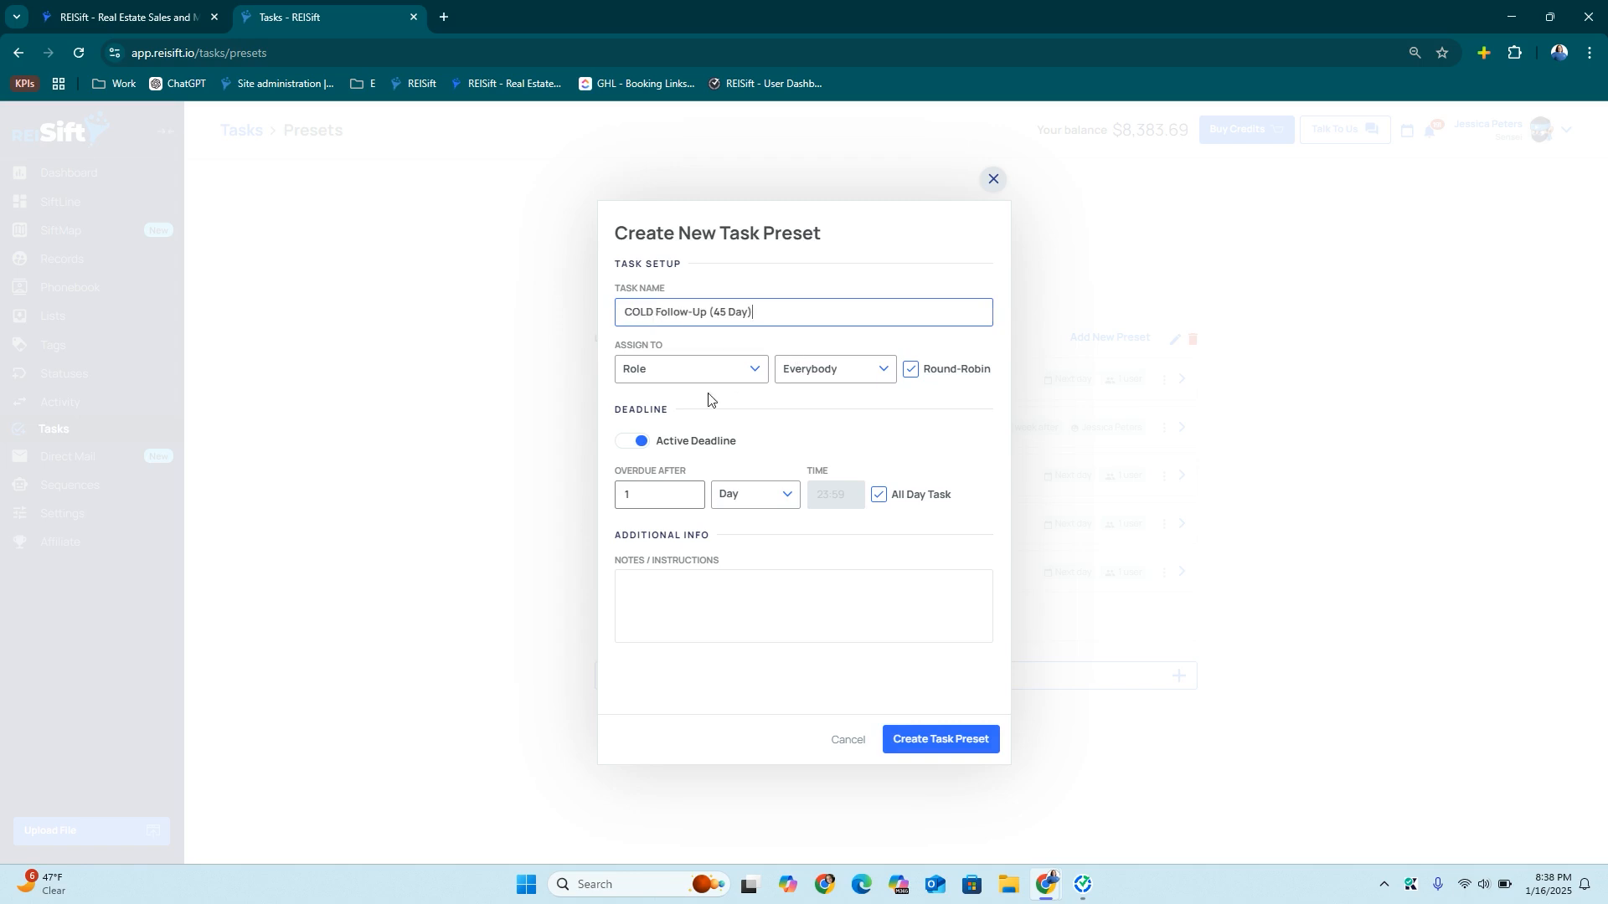
pyautogui.moveTo(629, 496); pyautogui.dragTo(602, 504)
pyautogui.write('45')
pyautogui.click(719, 368)
pyautogui.click(708, 465)
pyautogui.click(826, 366)
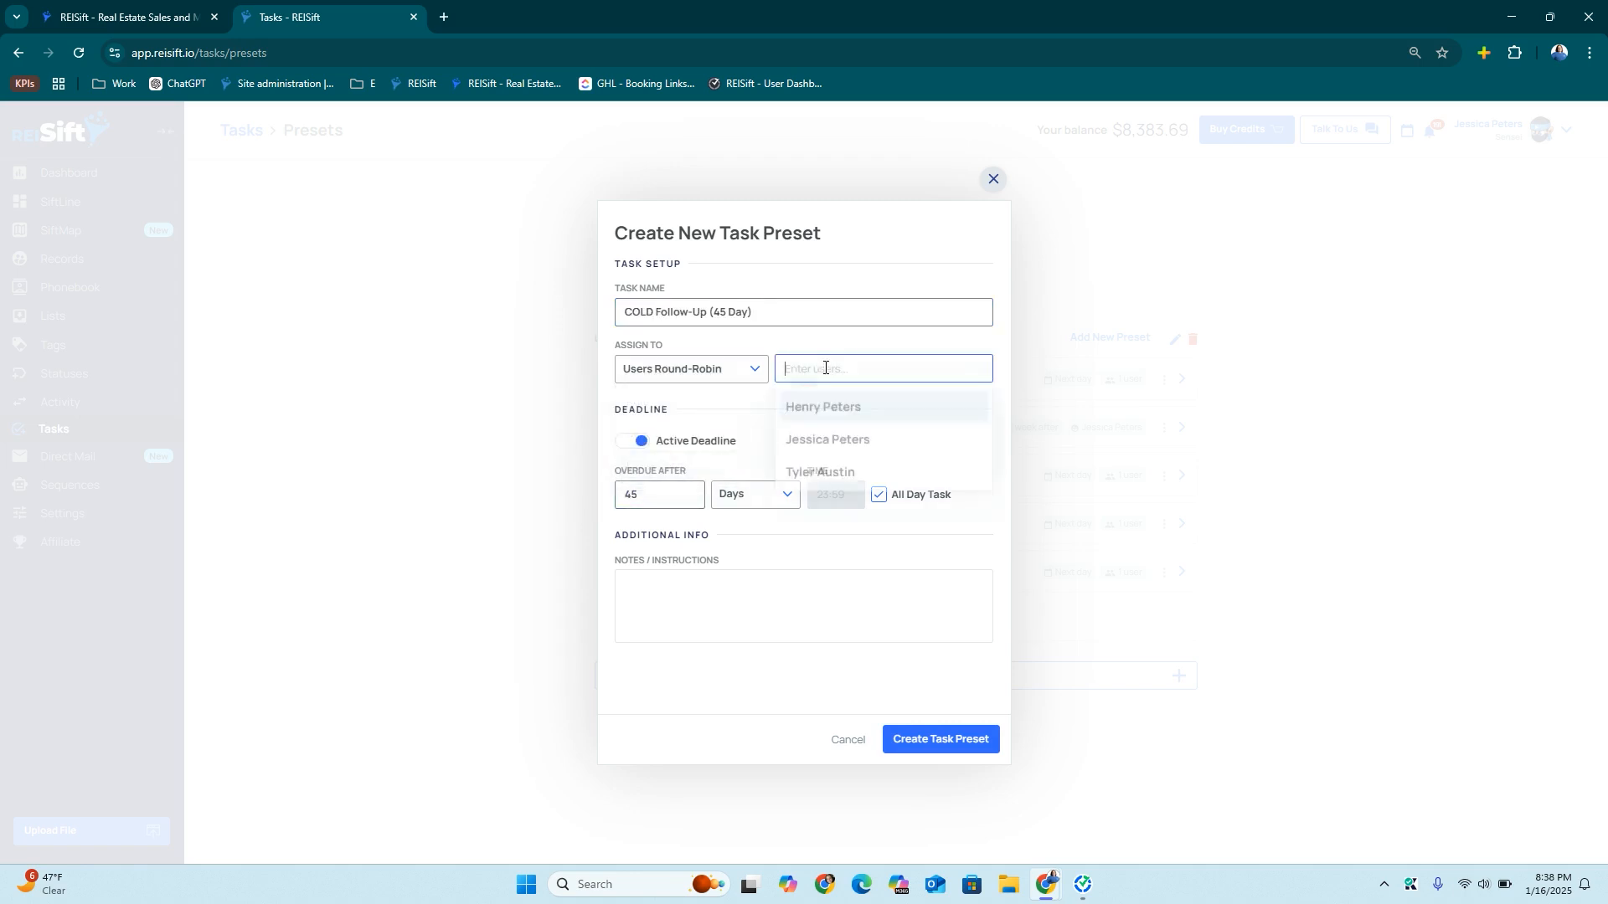
pyautogui.click(837, 439)
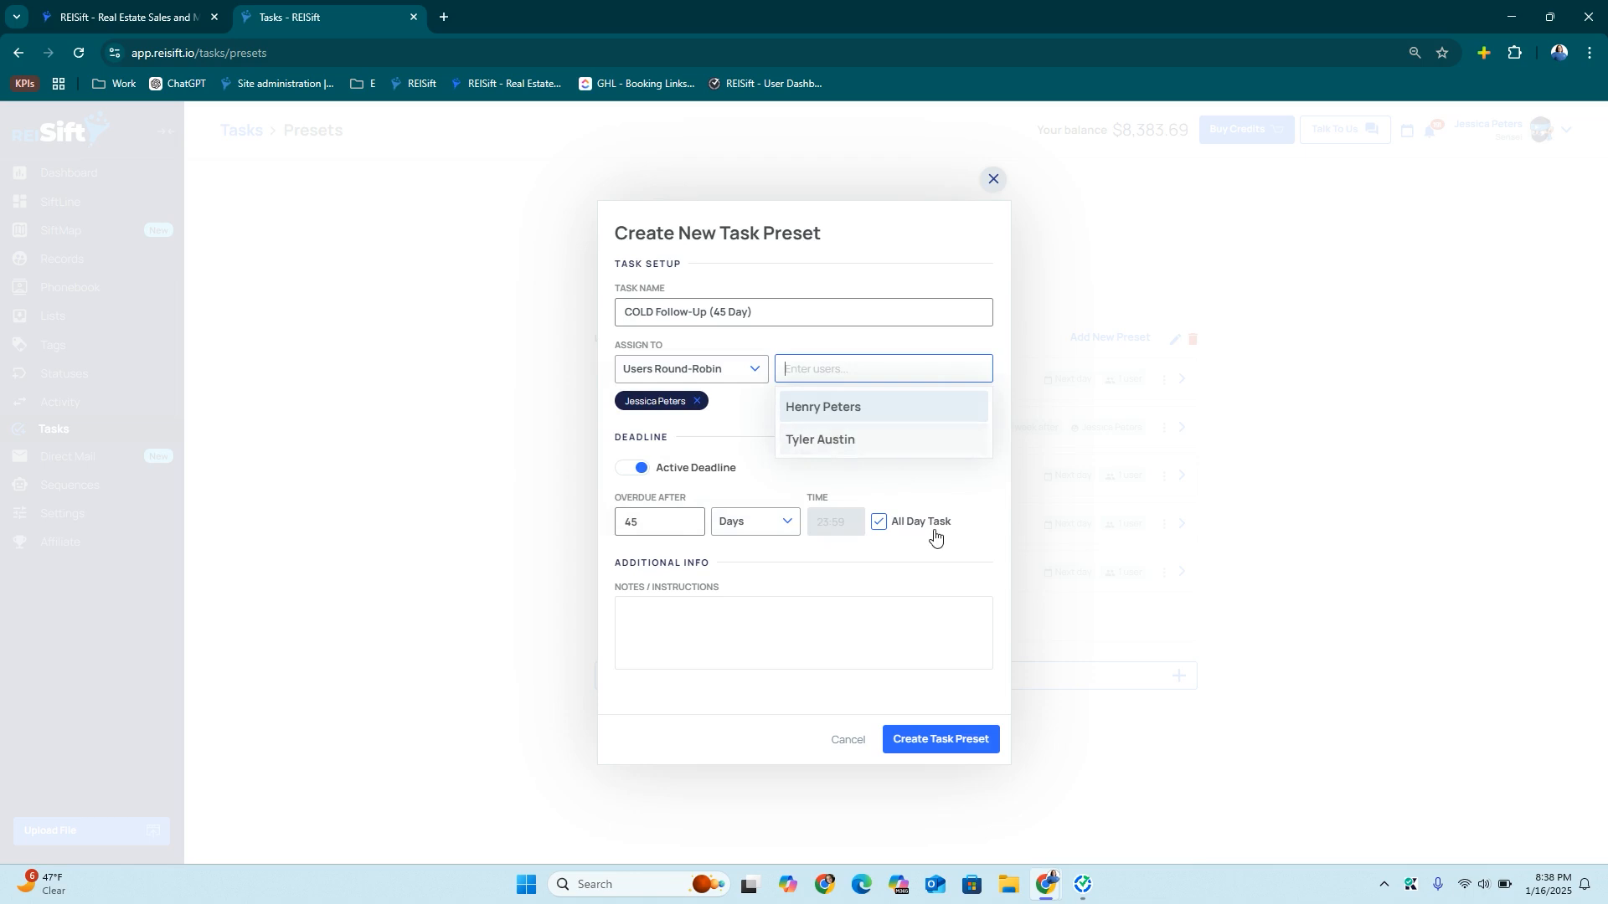
pyautogui.click(943, 741)
pyautogui.click(994, 178)
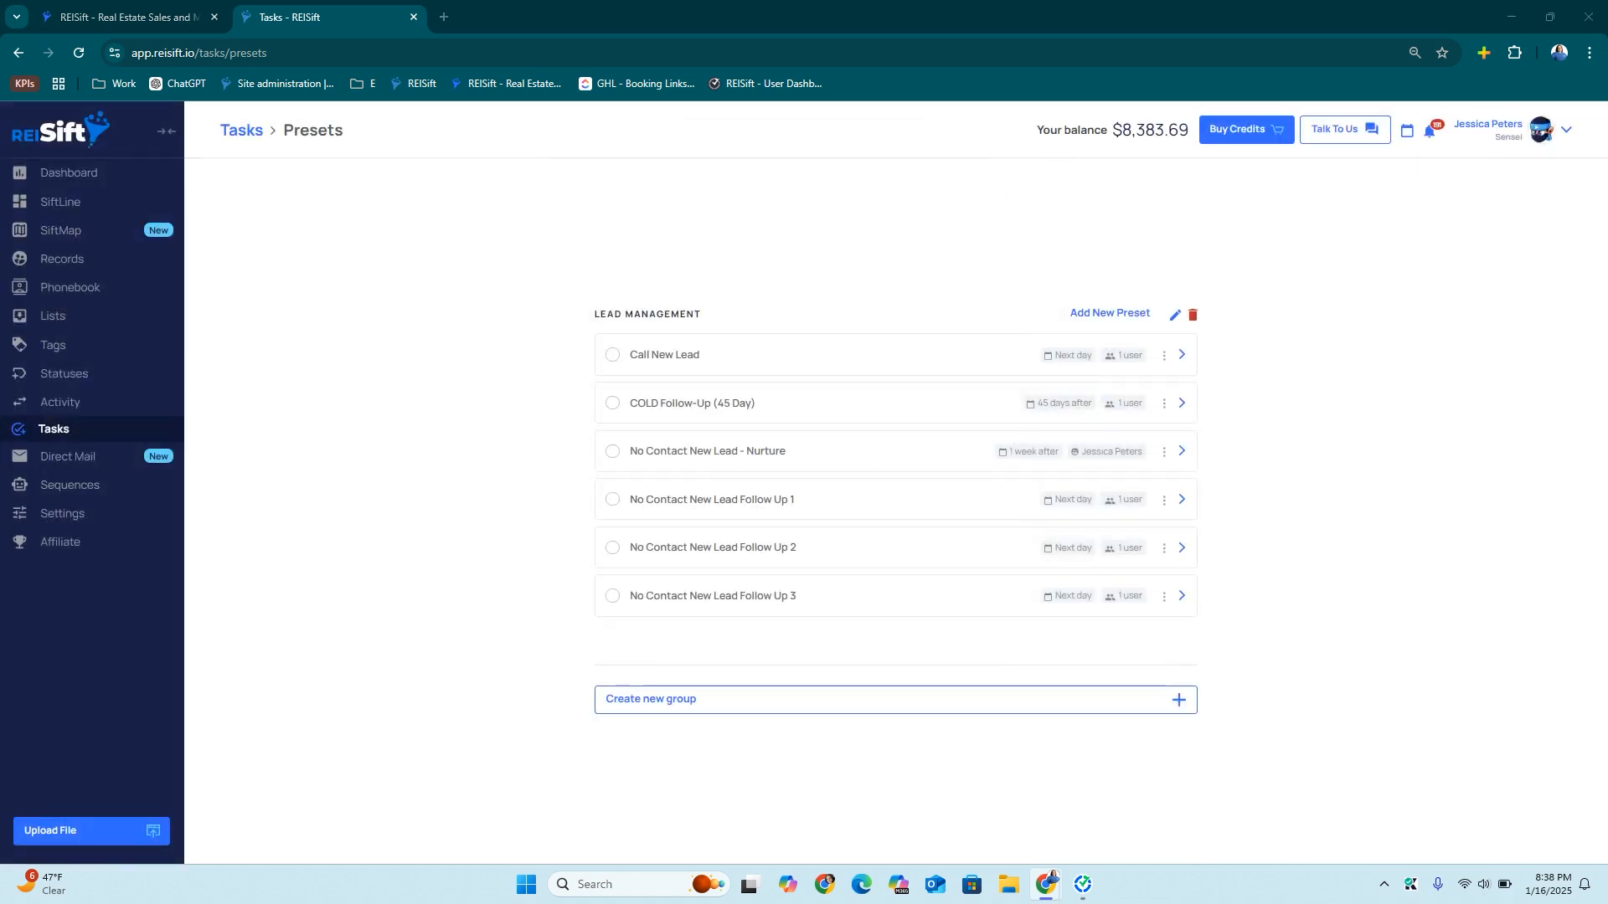
# Add a 'WARM Follow-Up (15 Day)' preset, round-robin assigned to one user
pyautogui.click(1132, 315)
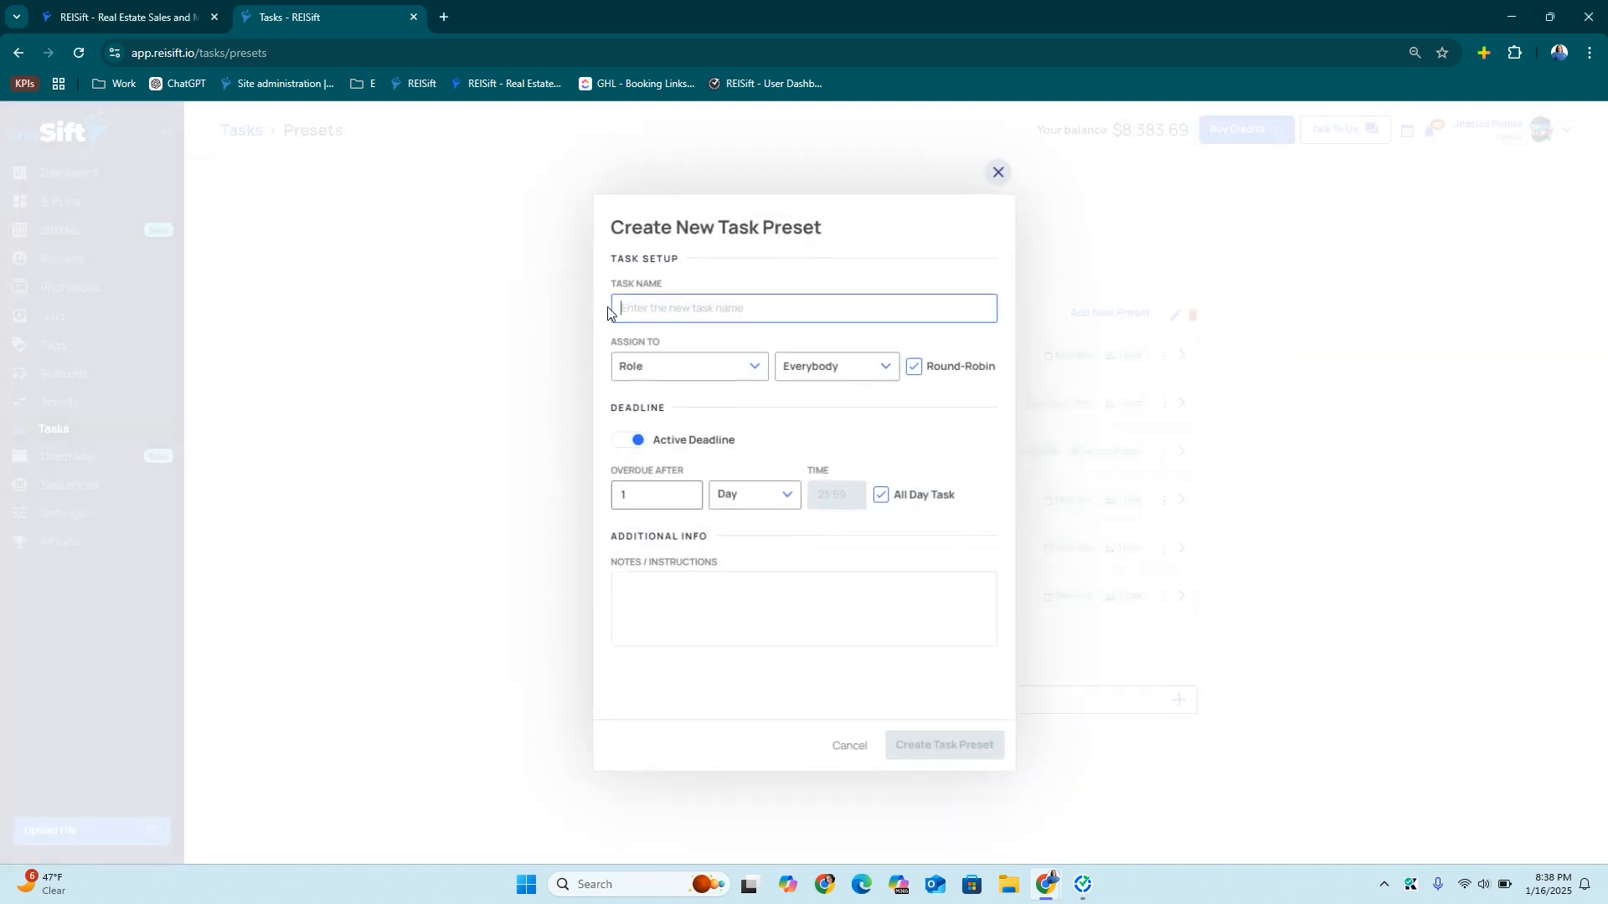
pyautogui.write('WARM Follow-Up (15 Day)')
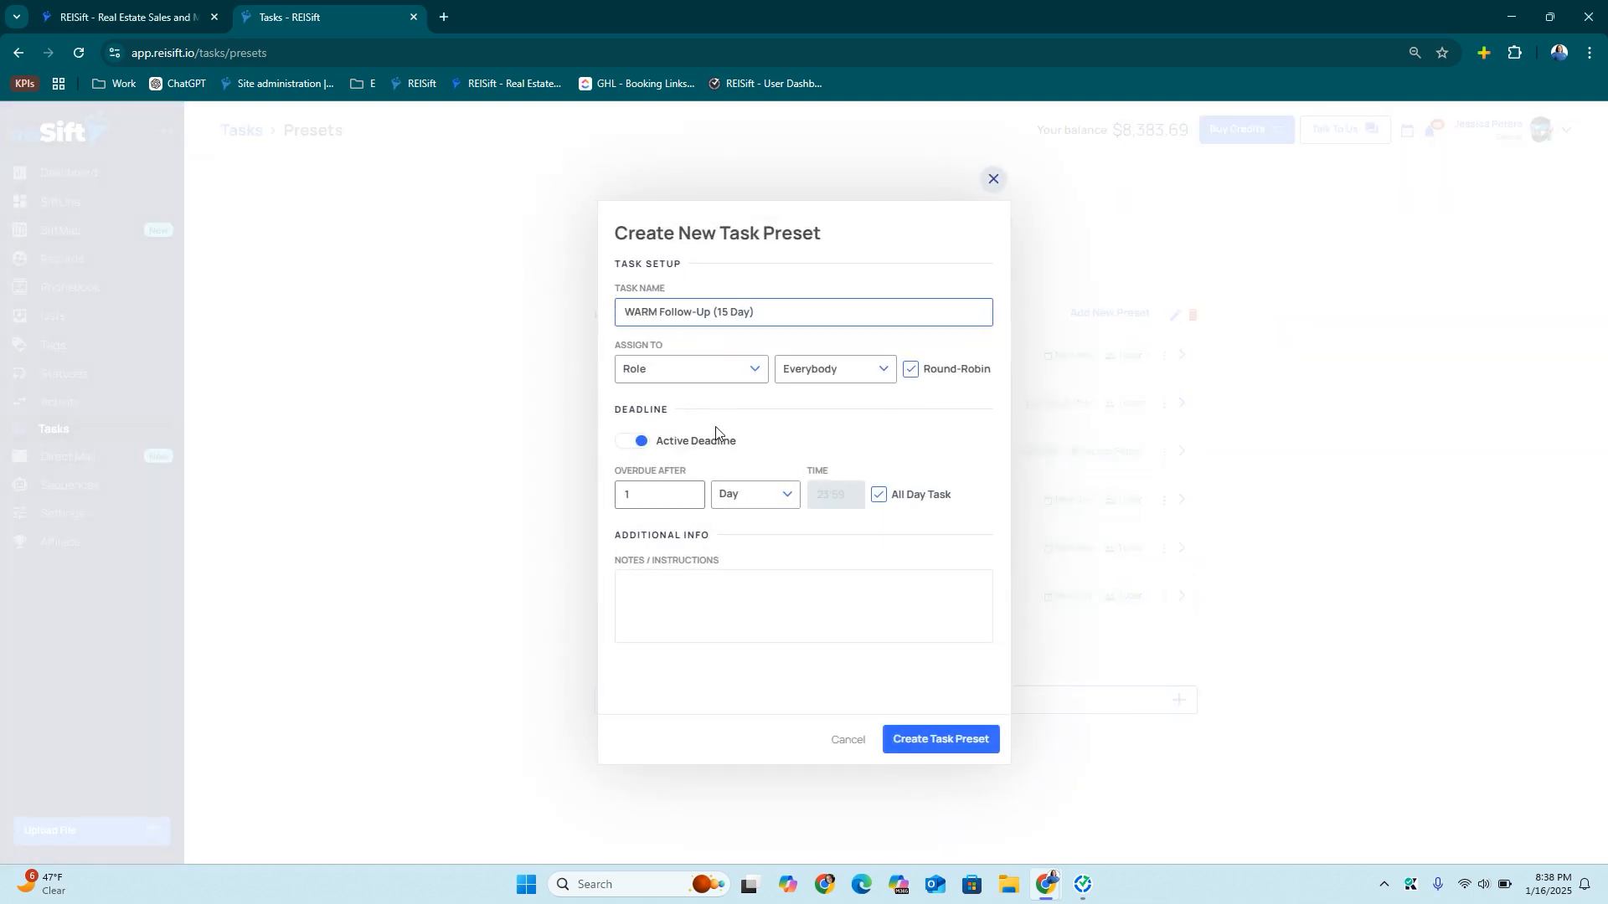
pyautogui.click(633, 491)
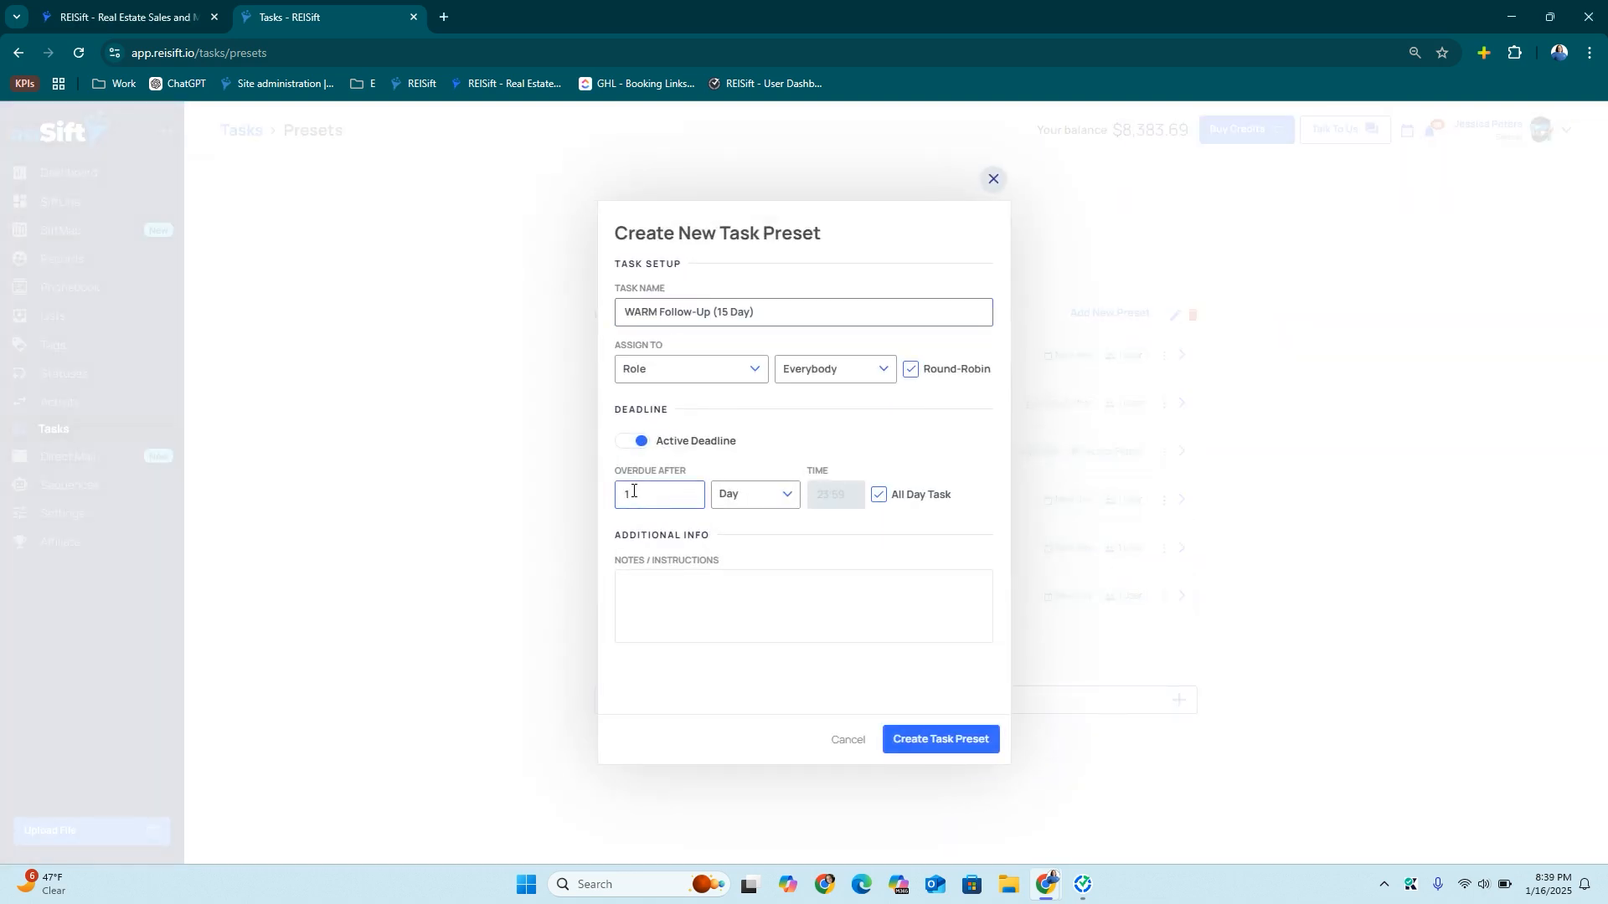
pyautogui.click(663, 373)
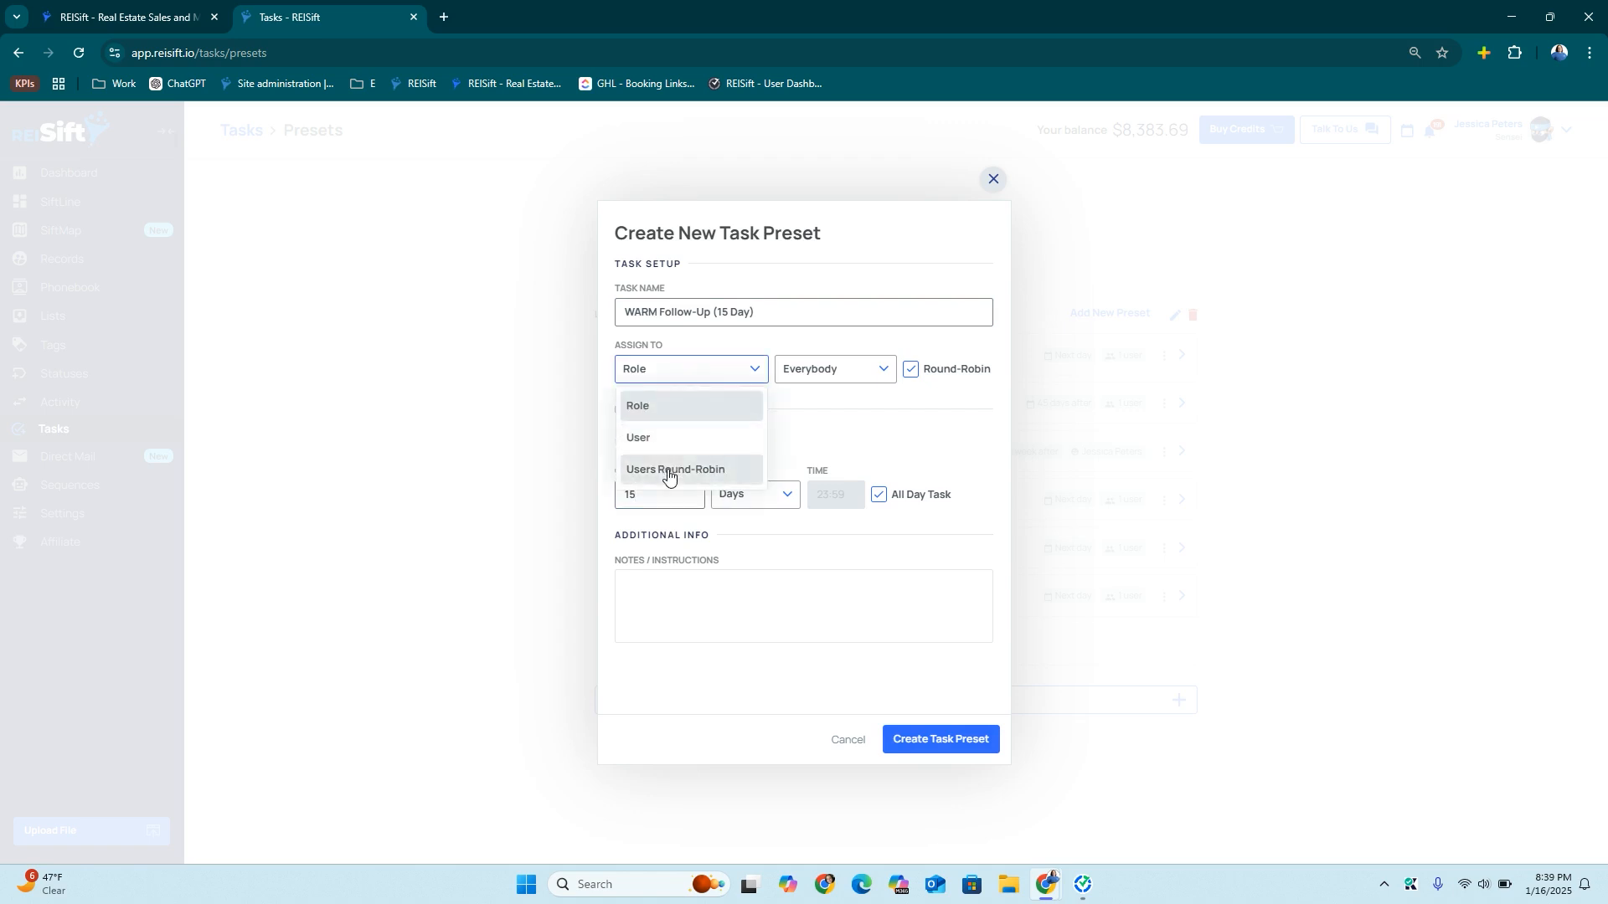
pyautogui.click(664, 470)
pyautogui.click(845, 365)
pyautogui.click(836, 434)
pyautogui.click(944, 739)
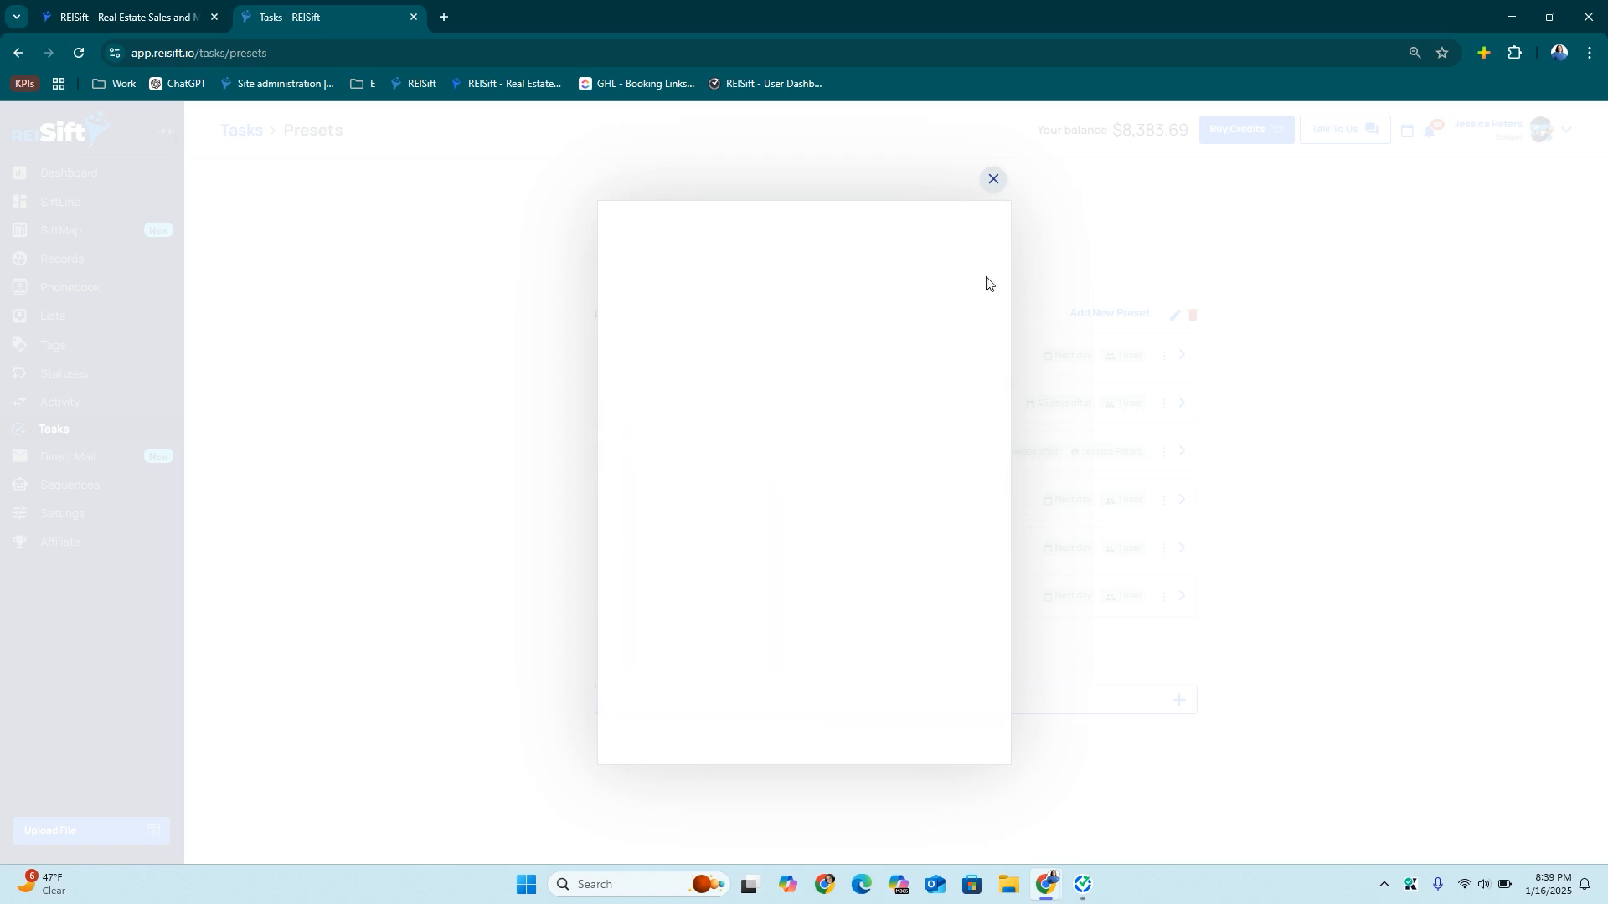
pyautogui.click(991, 181)
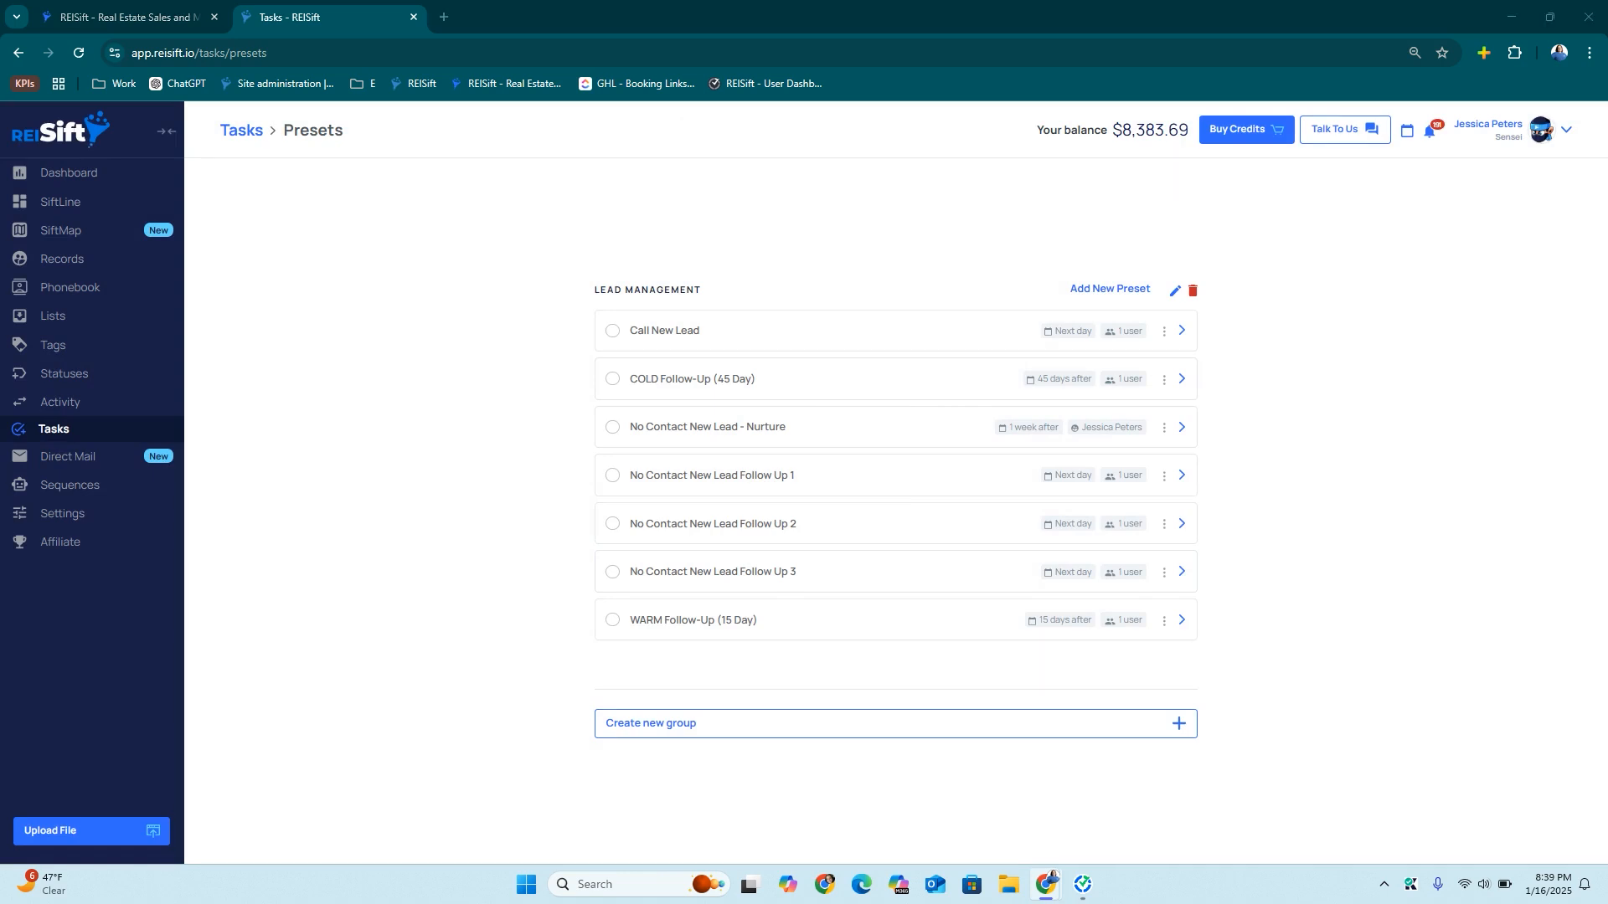
# Add a 'HOT Follow-Up (2 Day)' preset, overdue after 2 days, round-robin to one user
pyautogui.click(1110, 288)
pyautogui.write('HOT Follow-Up (2 Day)')
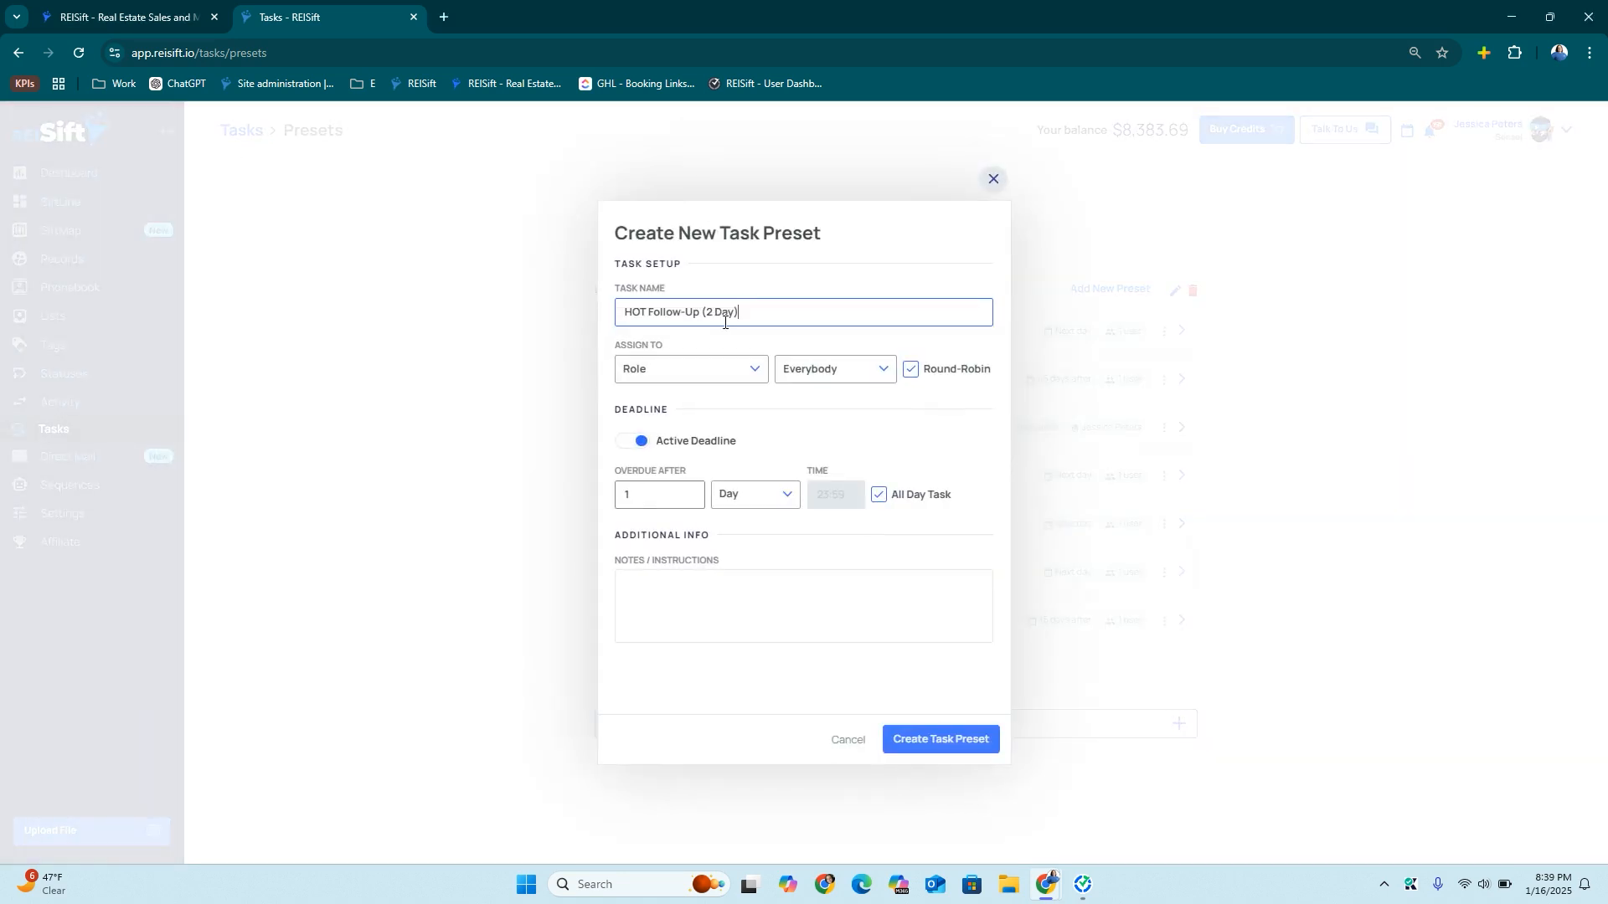
pyautogui.moveTo(641, 500); pyautogui.dragTo(619, 501)
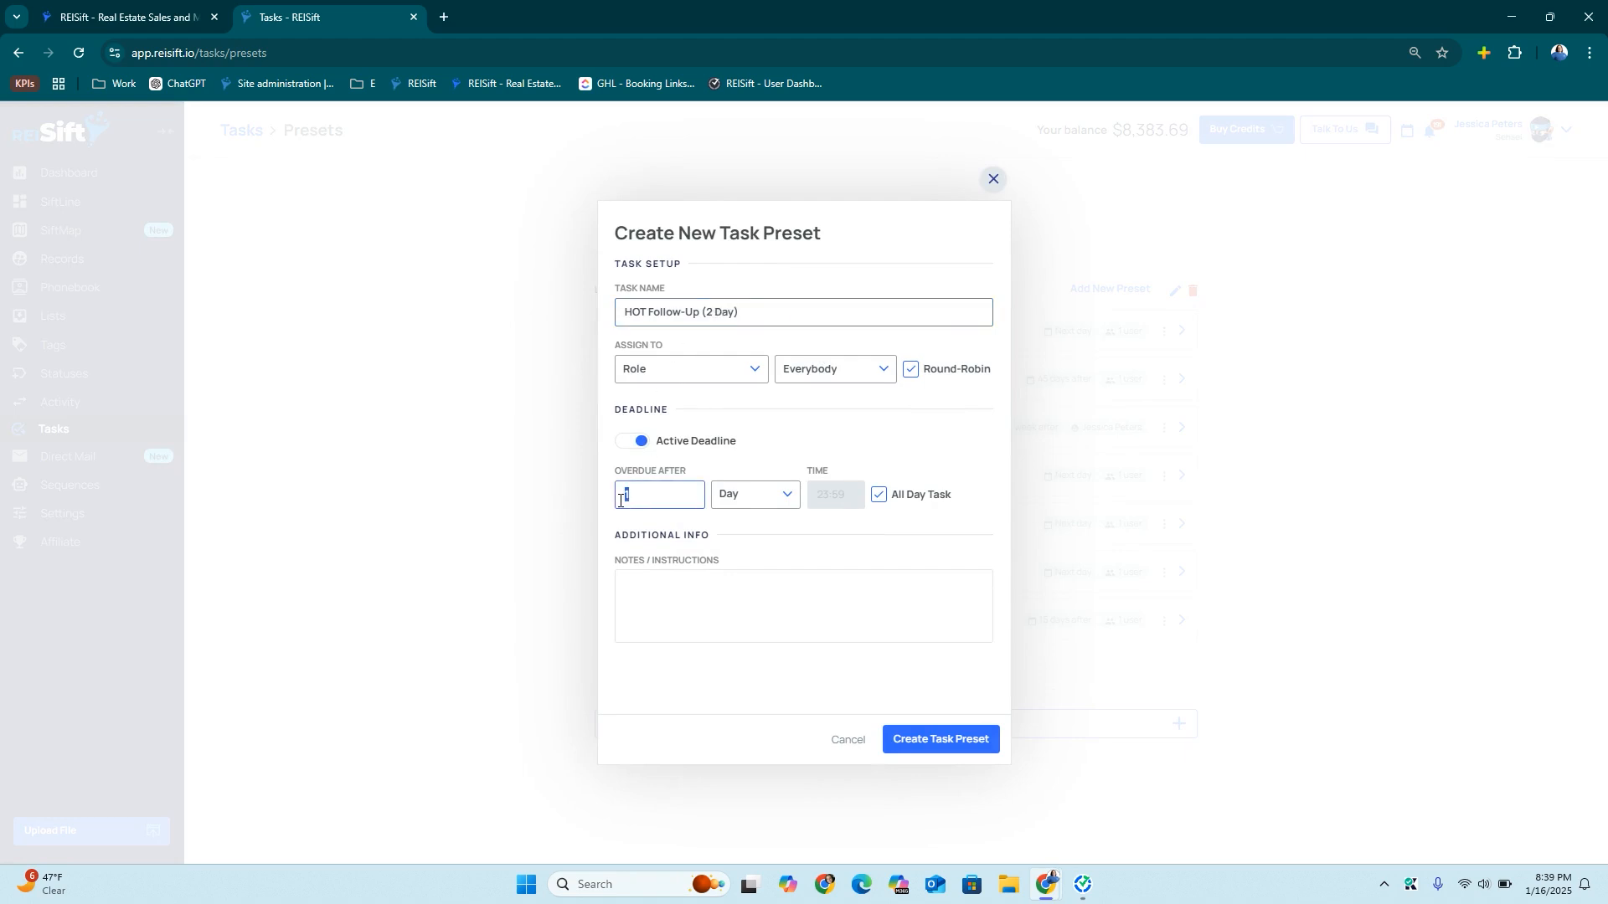
pyautogui.write('2')
pyautogui.click(695, 370)
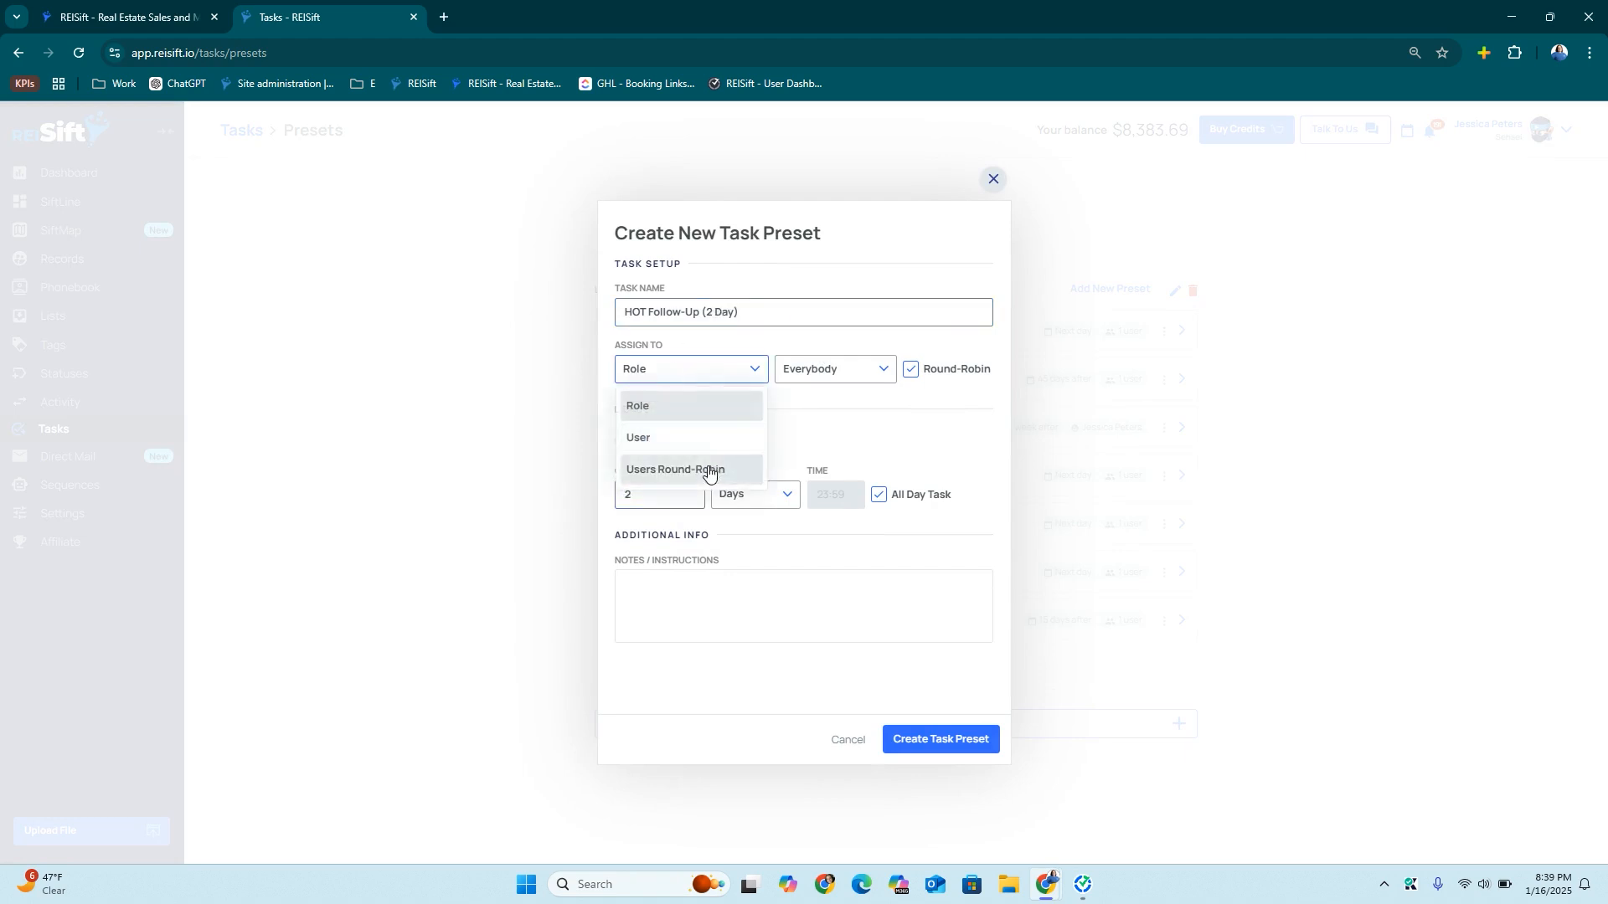
pyautogui.click(711, 467)
pyautogui.click(837, 366)
pyautogui.click(855, 445)
pyautogui.click(940, 739)
pyautogui.click(993, 180)
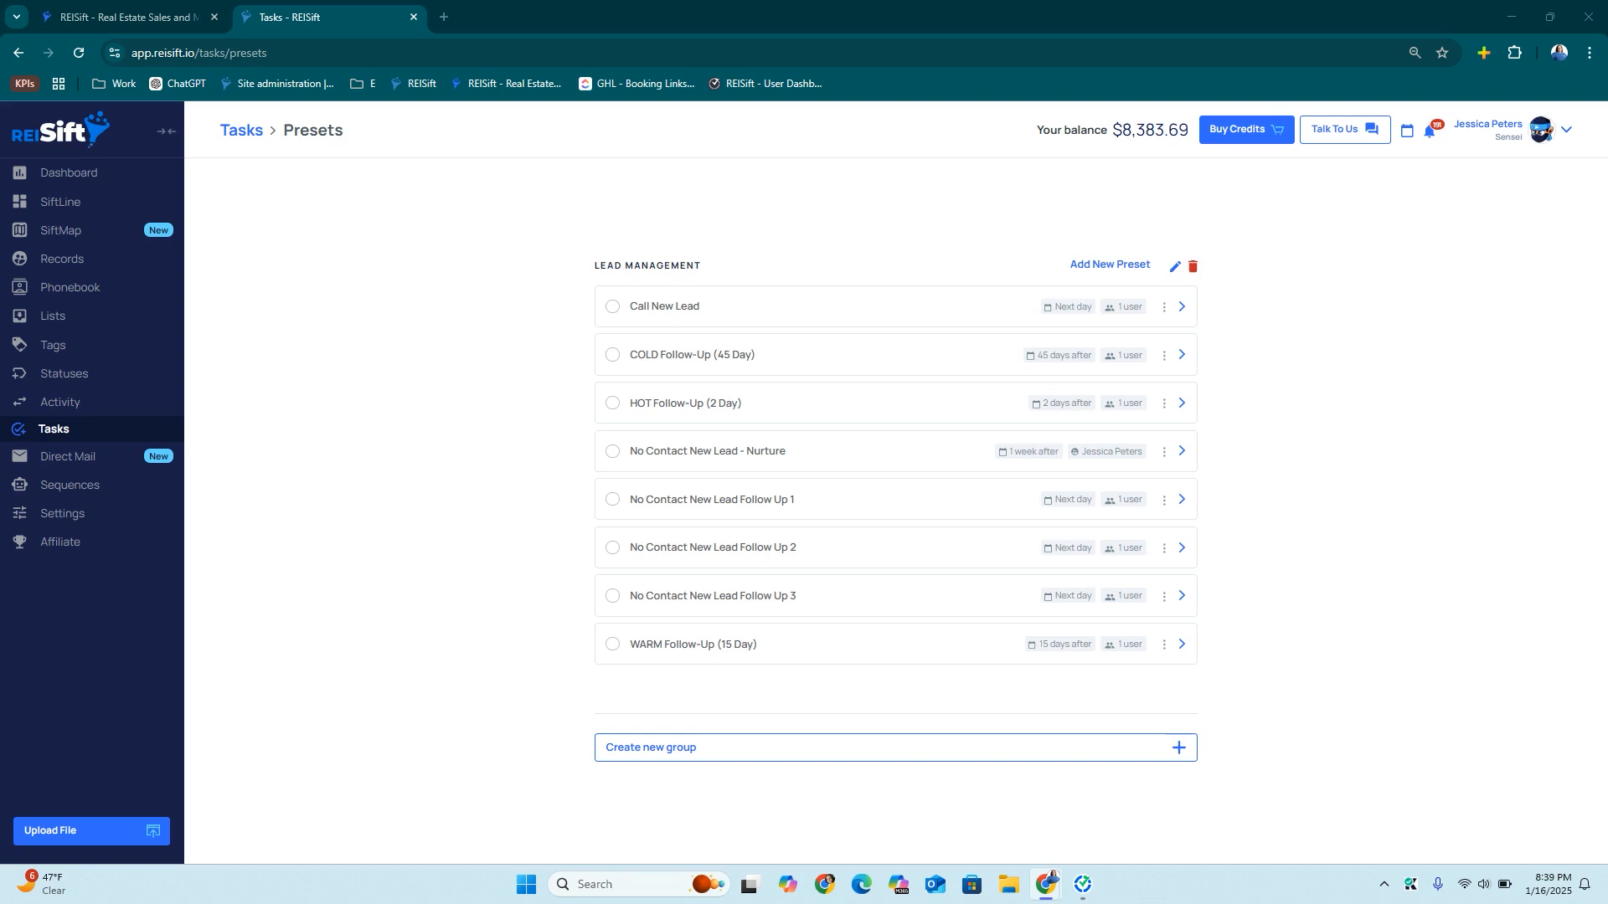
# Add a 'Send Back to LM (Review)' preset due next day, assigned to a single user
pyautogui.click(1117, 264)
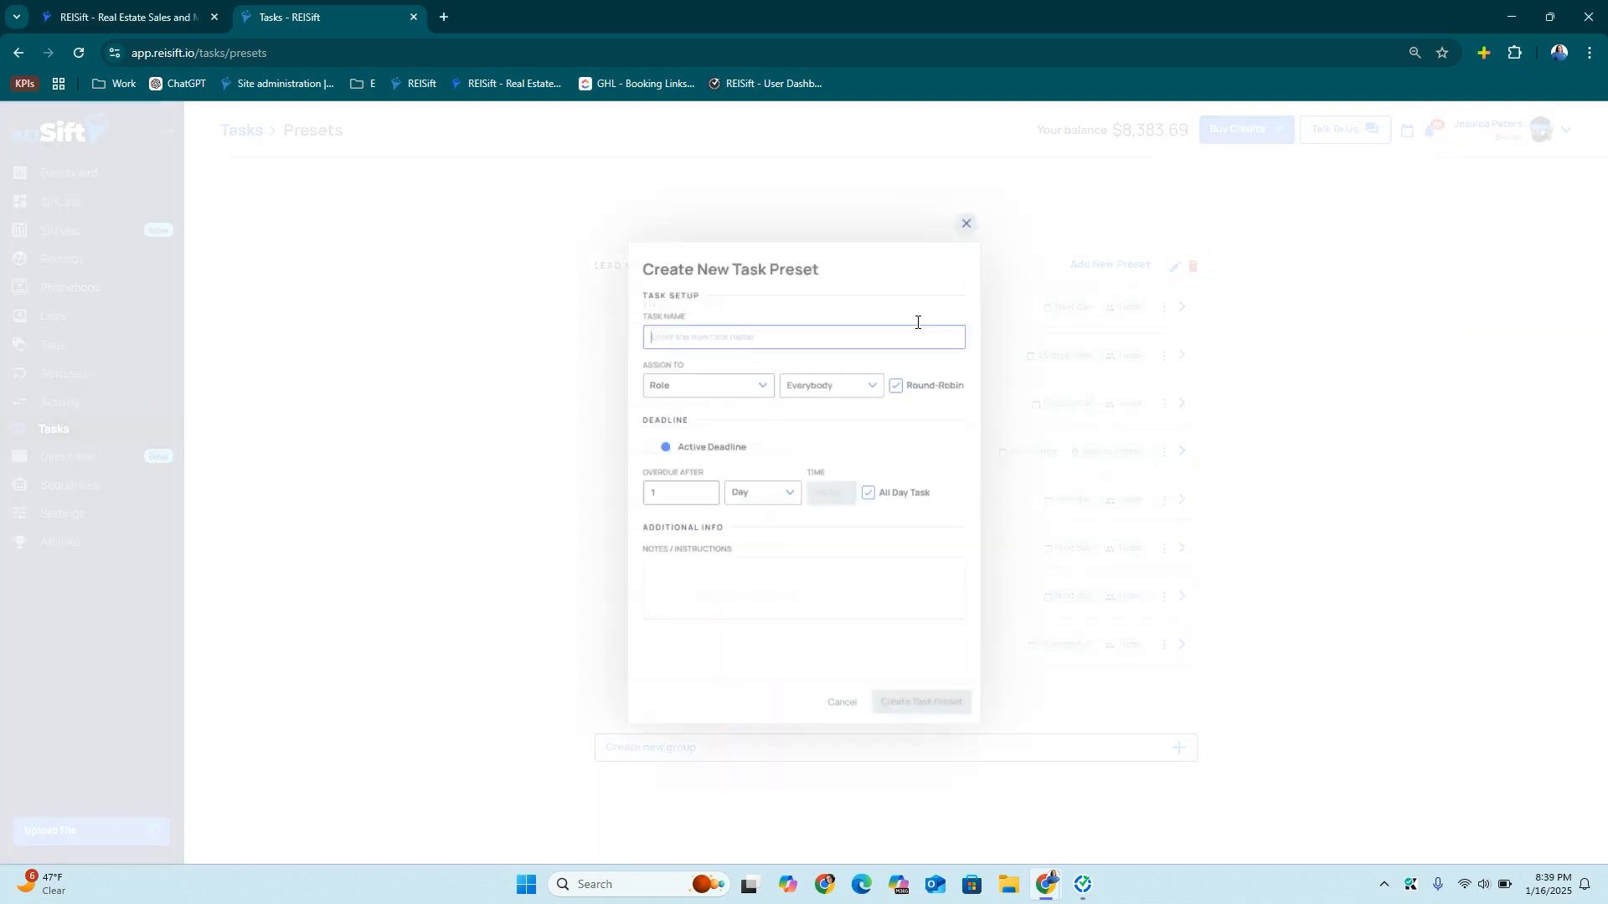
pyautogui.write('Send Back to LM (Review)')
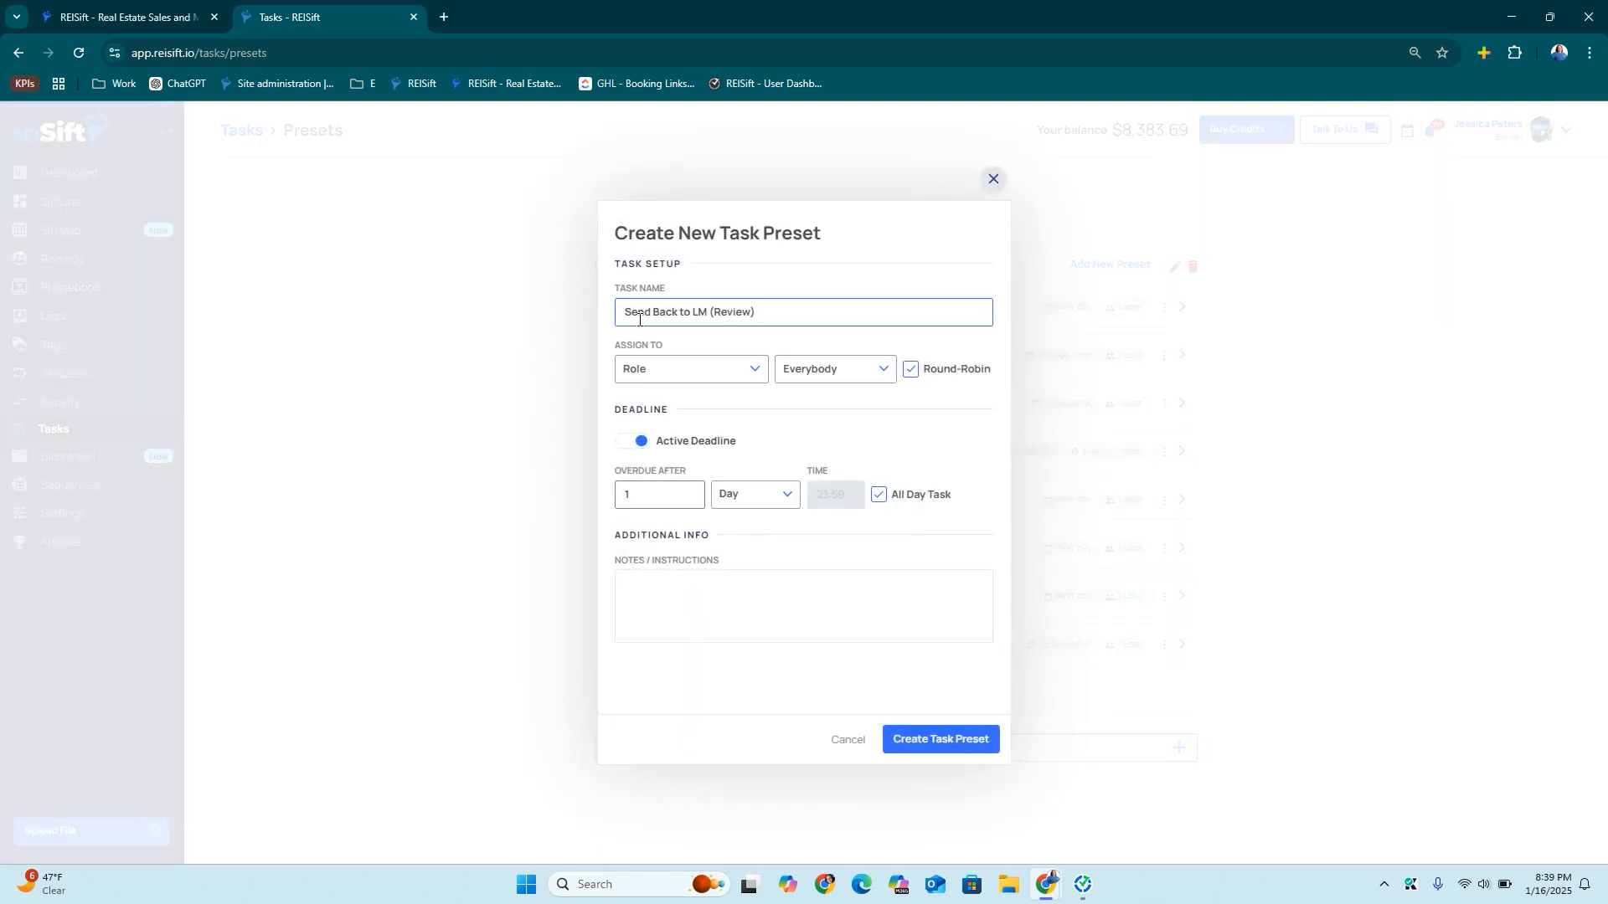
pyautogui.click(664, 373)
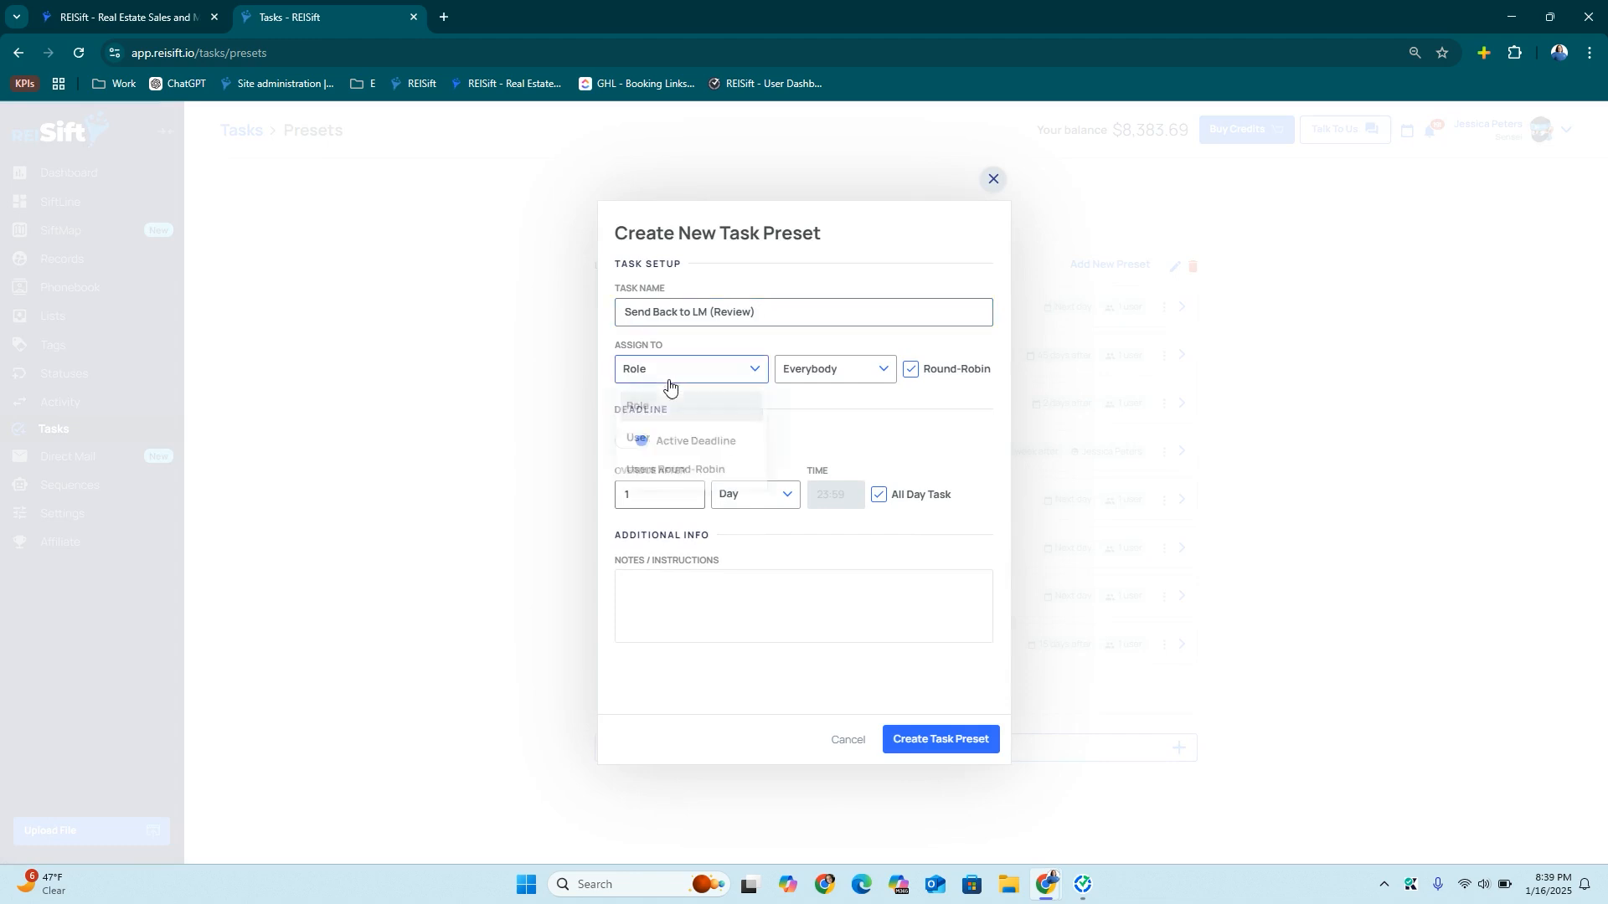
pyautogui.click(664, 443)
pyautogui.click(887, 370)
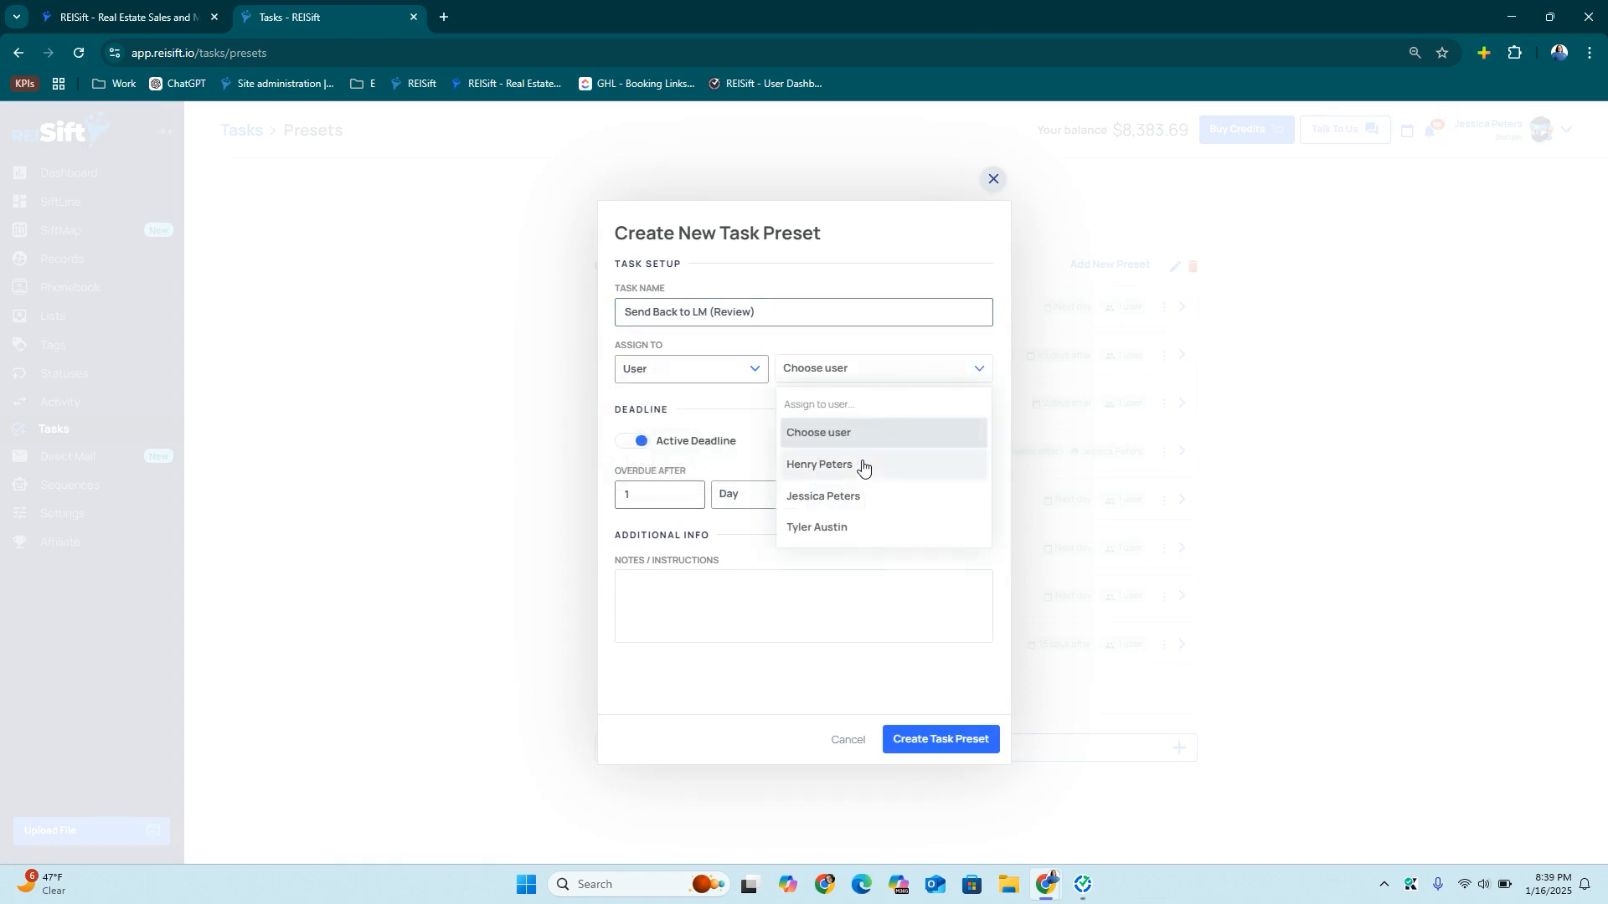
pyautogui.click(840, 501)
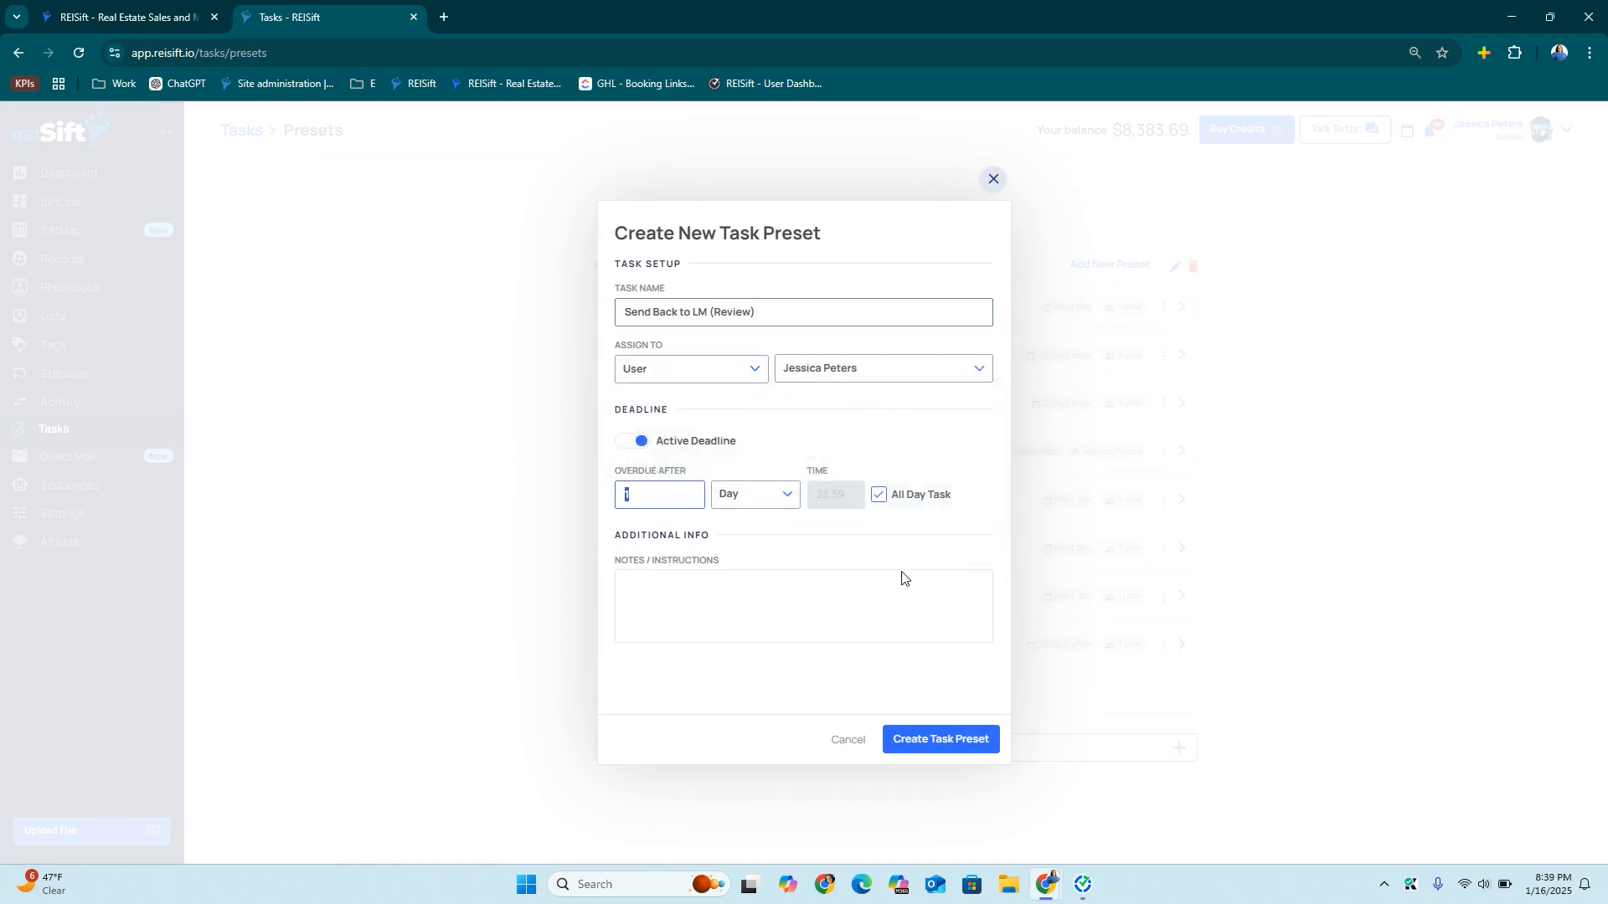
pyautogui.click(931, 745)
pyautogui.click(994, 179)
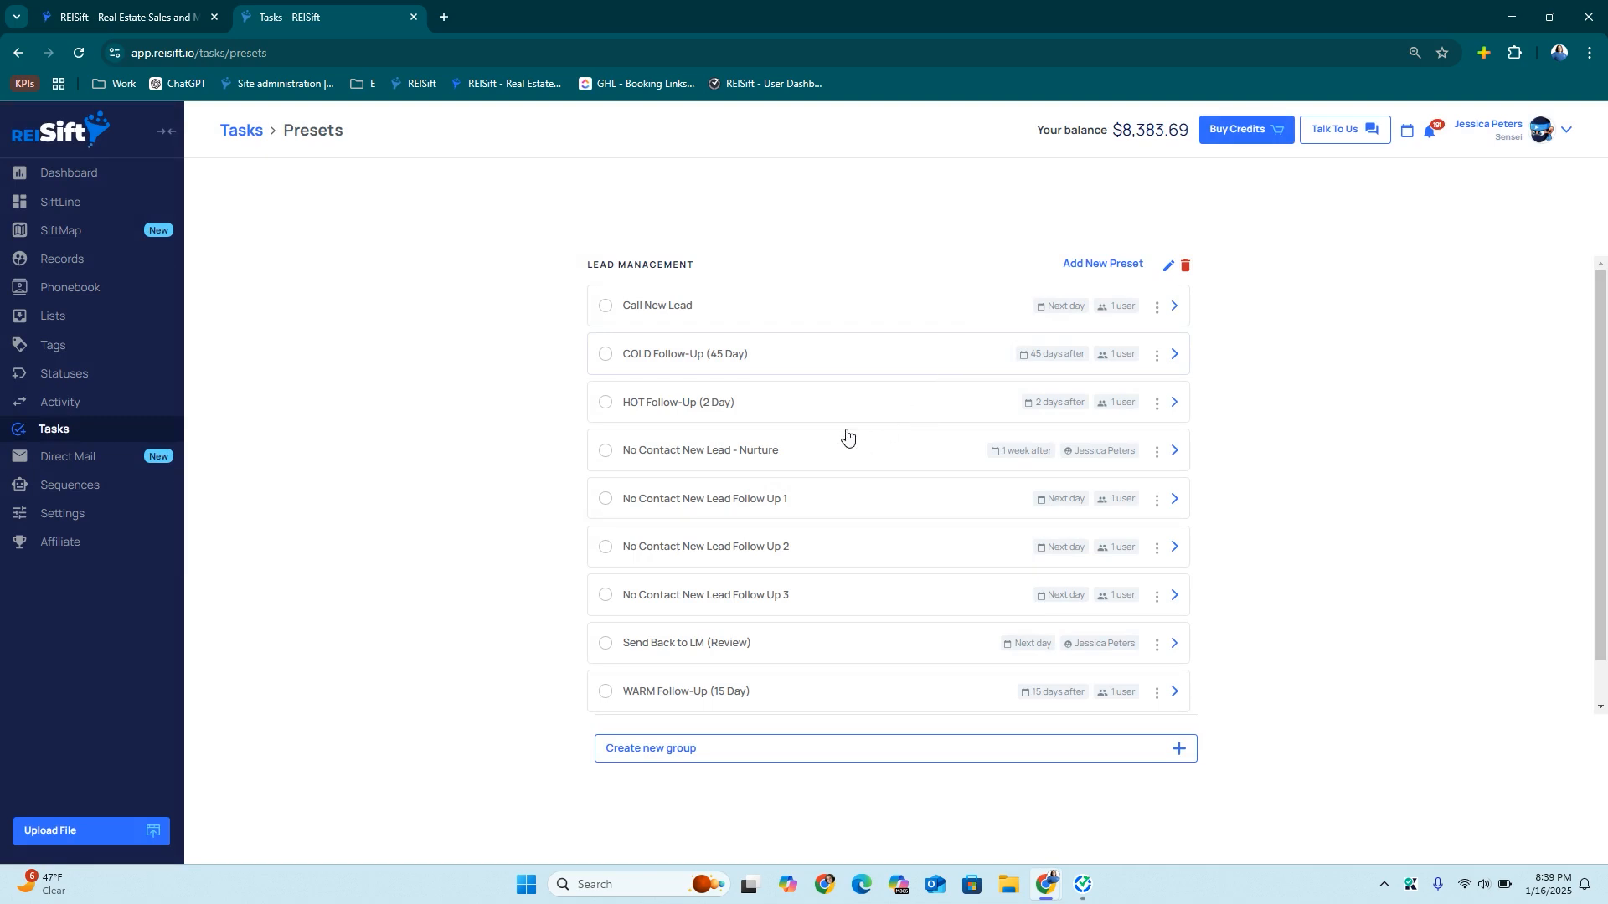
# Create a new preset group titled Acquisitions
pyautogui.scroll(-1, 836, 528)
pyautogui.click(672, 749)
pyautogui.write('Acquisitions')
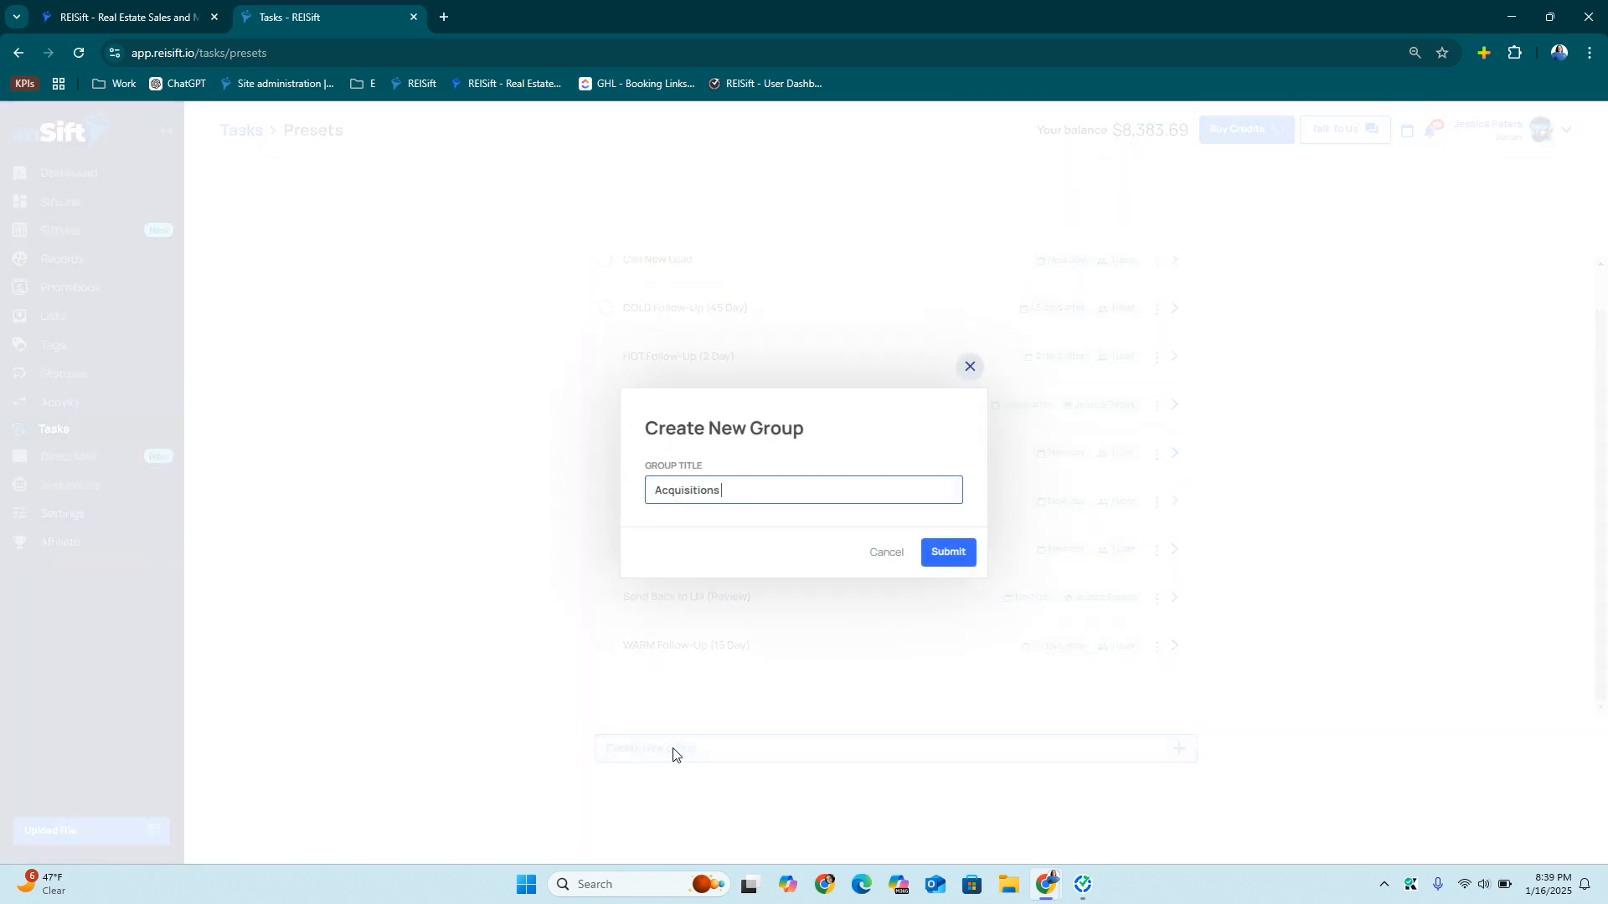
pyautogui.click(960, 552)
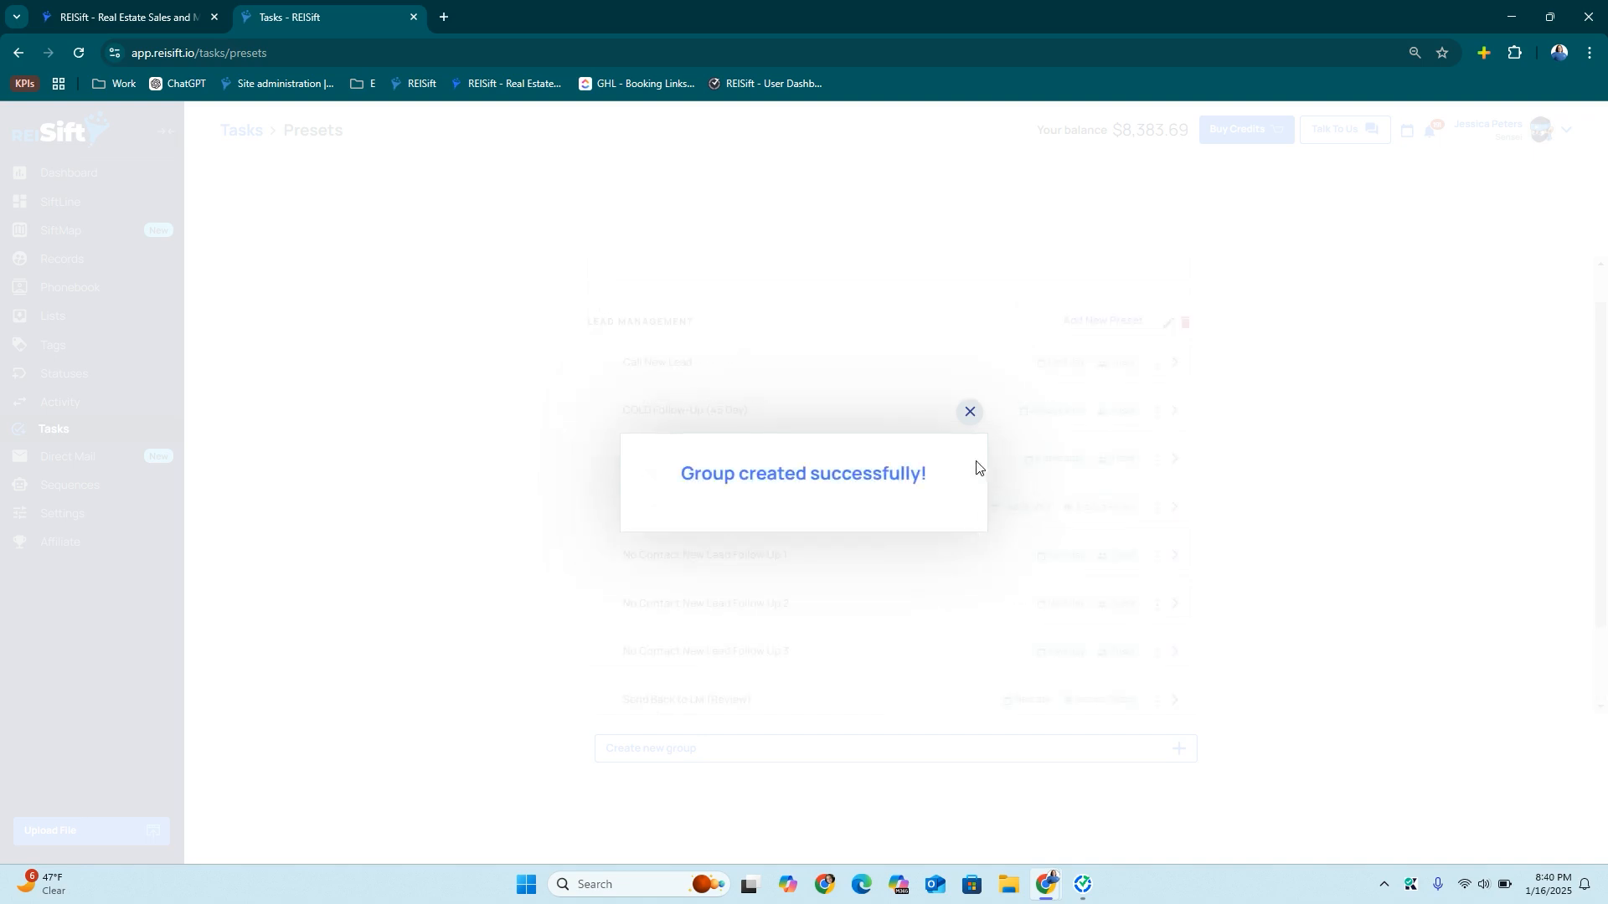
pyautogui.click(962, 415)
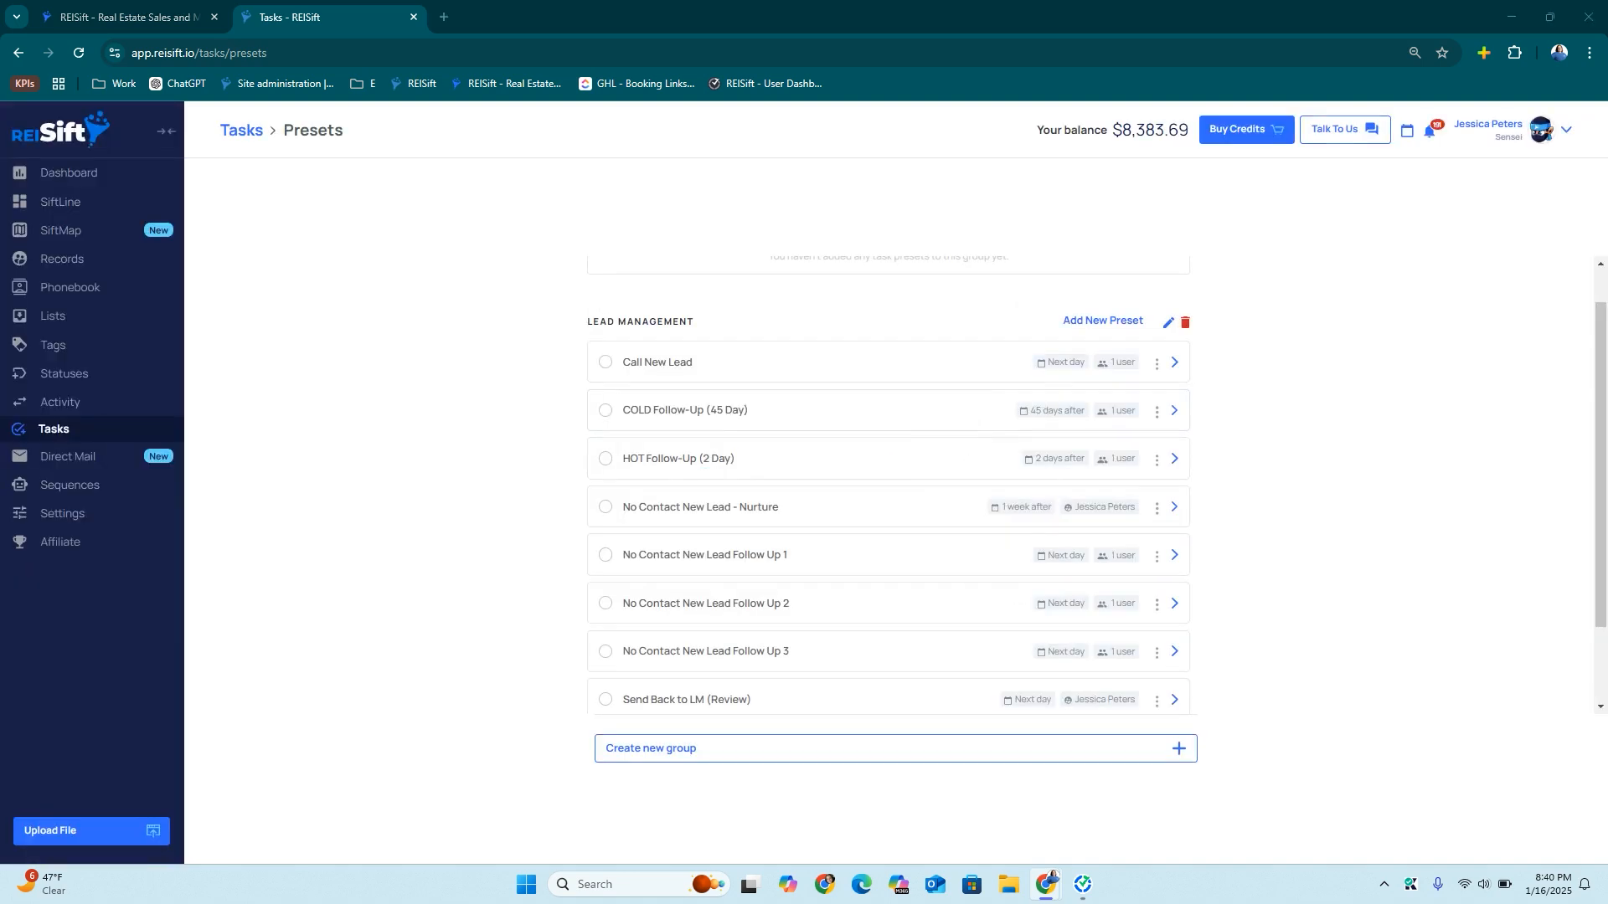
# Add a Make Offer preset to Acquisitions, assigned to a single team member
pyautogui.scroll(1, 754, 503)
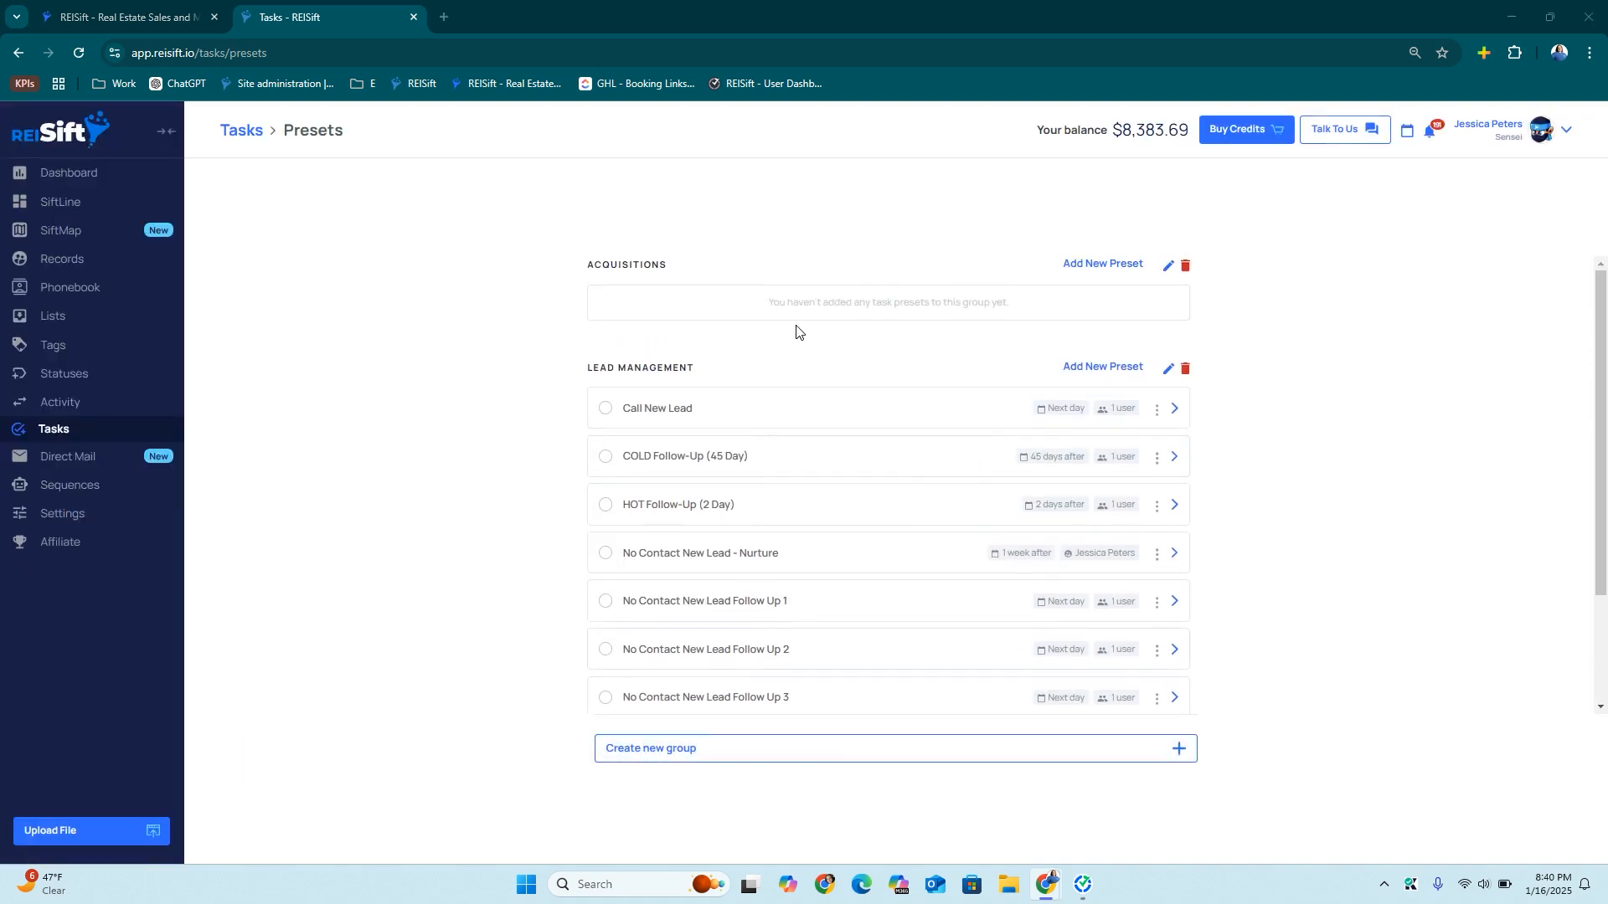
pyautogui.click(1092, 266)
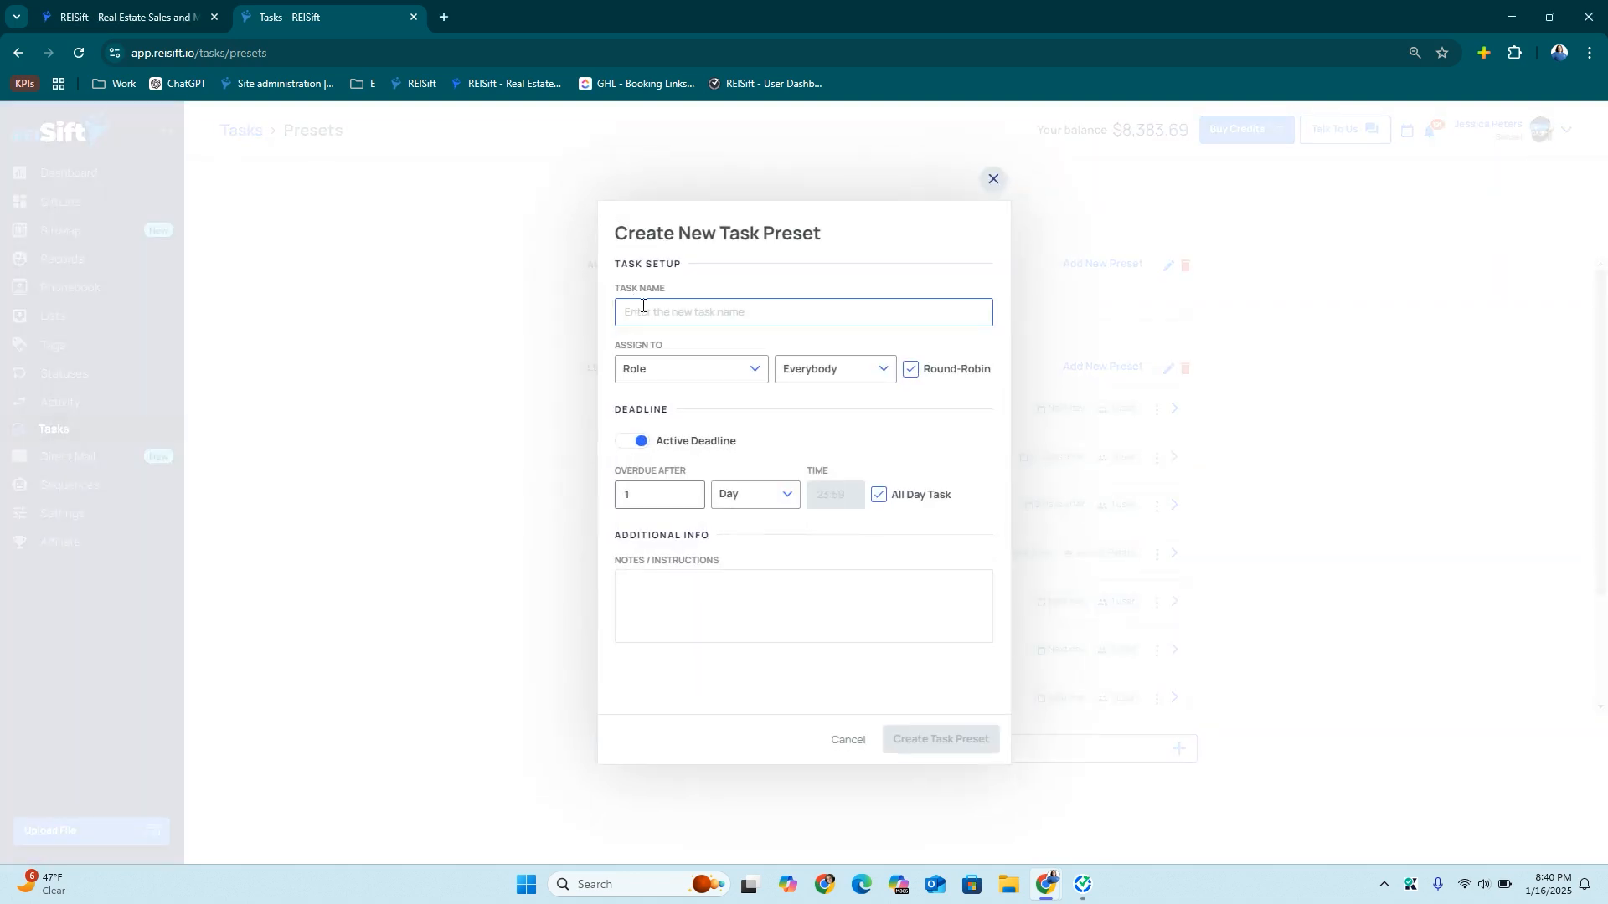
pyautogui.write('Make Offer')
pyautogui.click(700, 372)
pyautogui.click(707, 436)
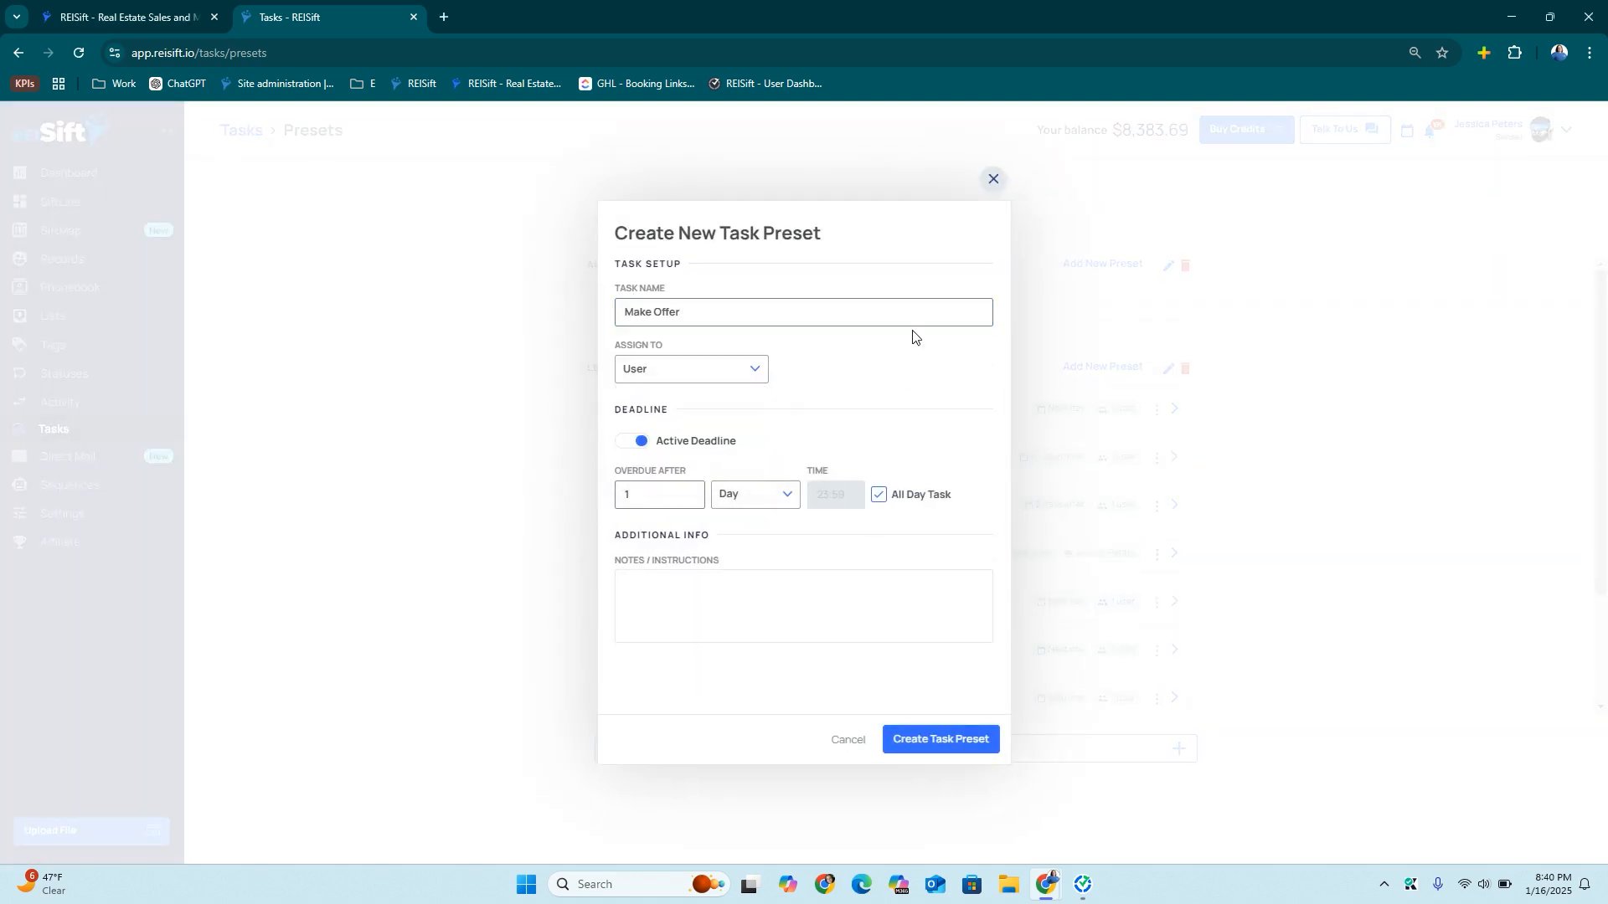
pyautogui.click(862, 365)
pyautogui.click(818, 499)
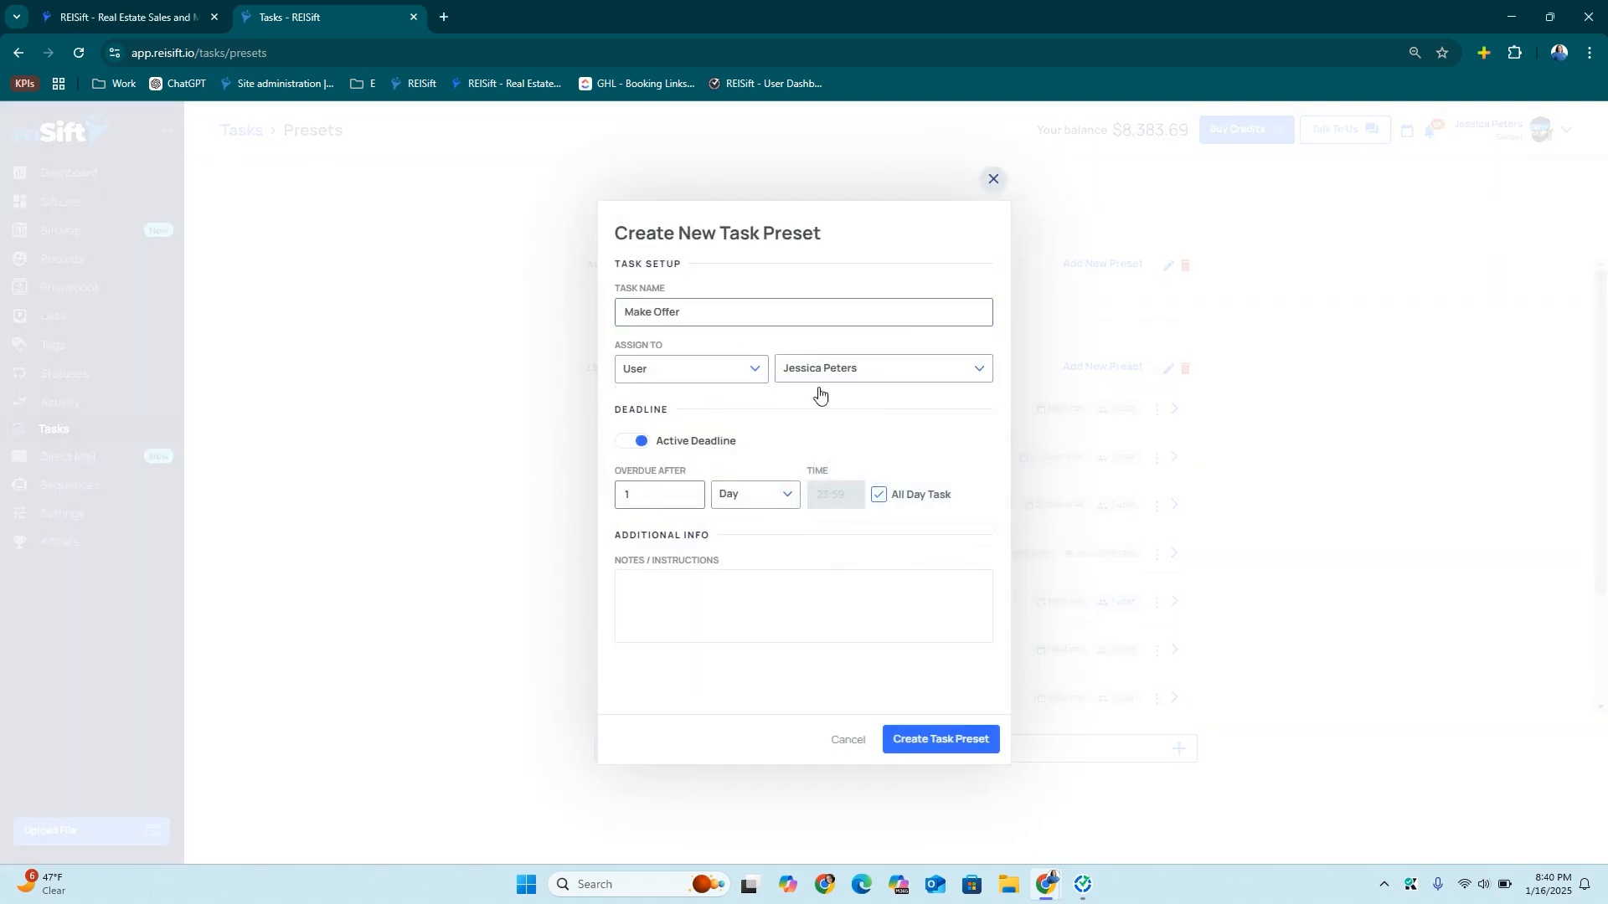
pyautogui.click(944, 739)
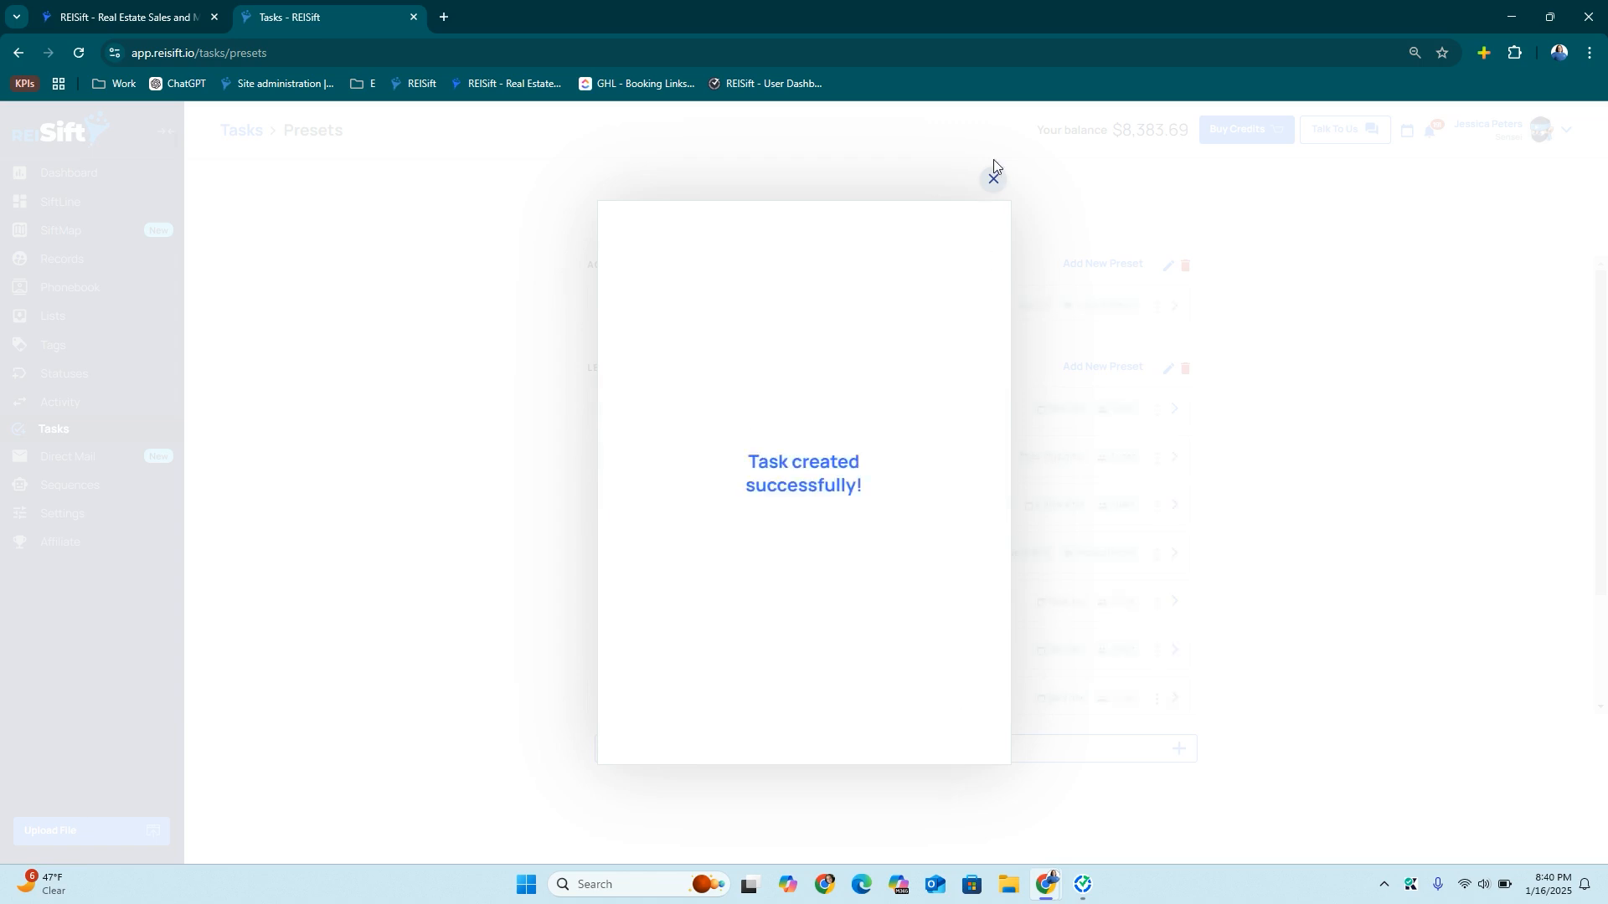
pyautogui.click(993, 168)
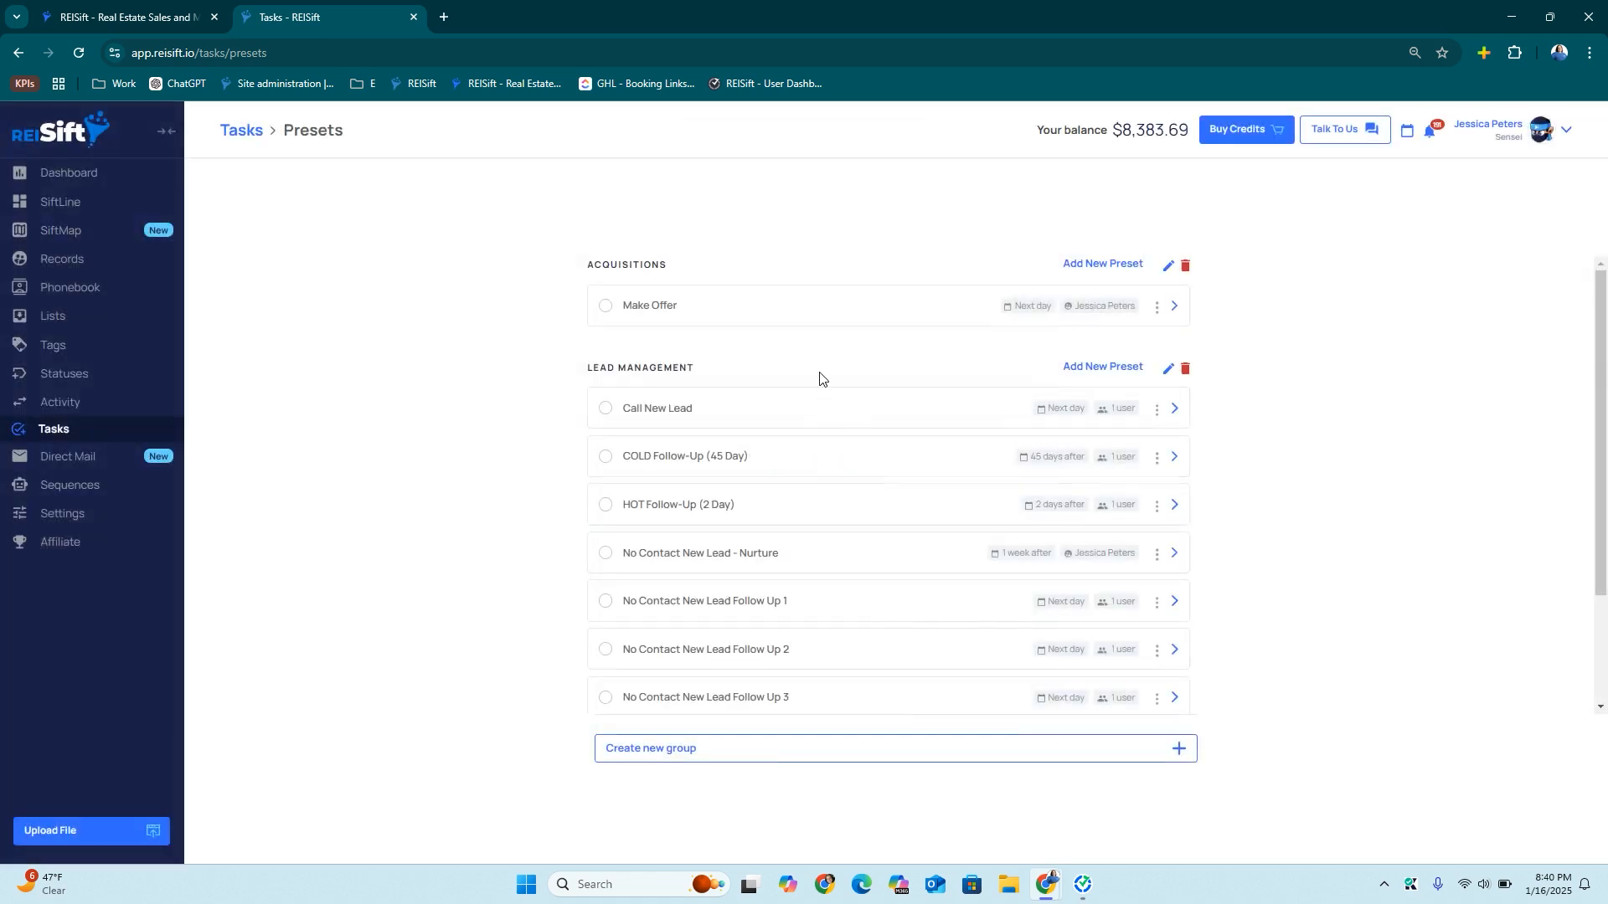
# Add an Offer Follow Up preset, also assigned to a single team member
pyautogui.click(1089, 266)
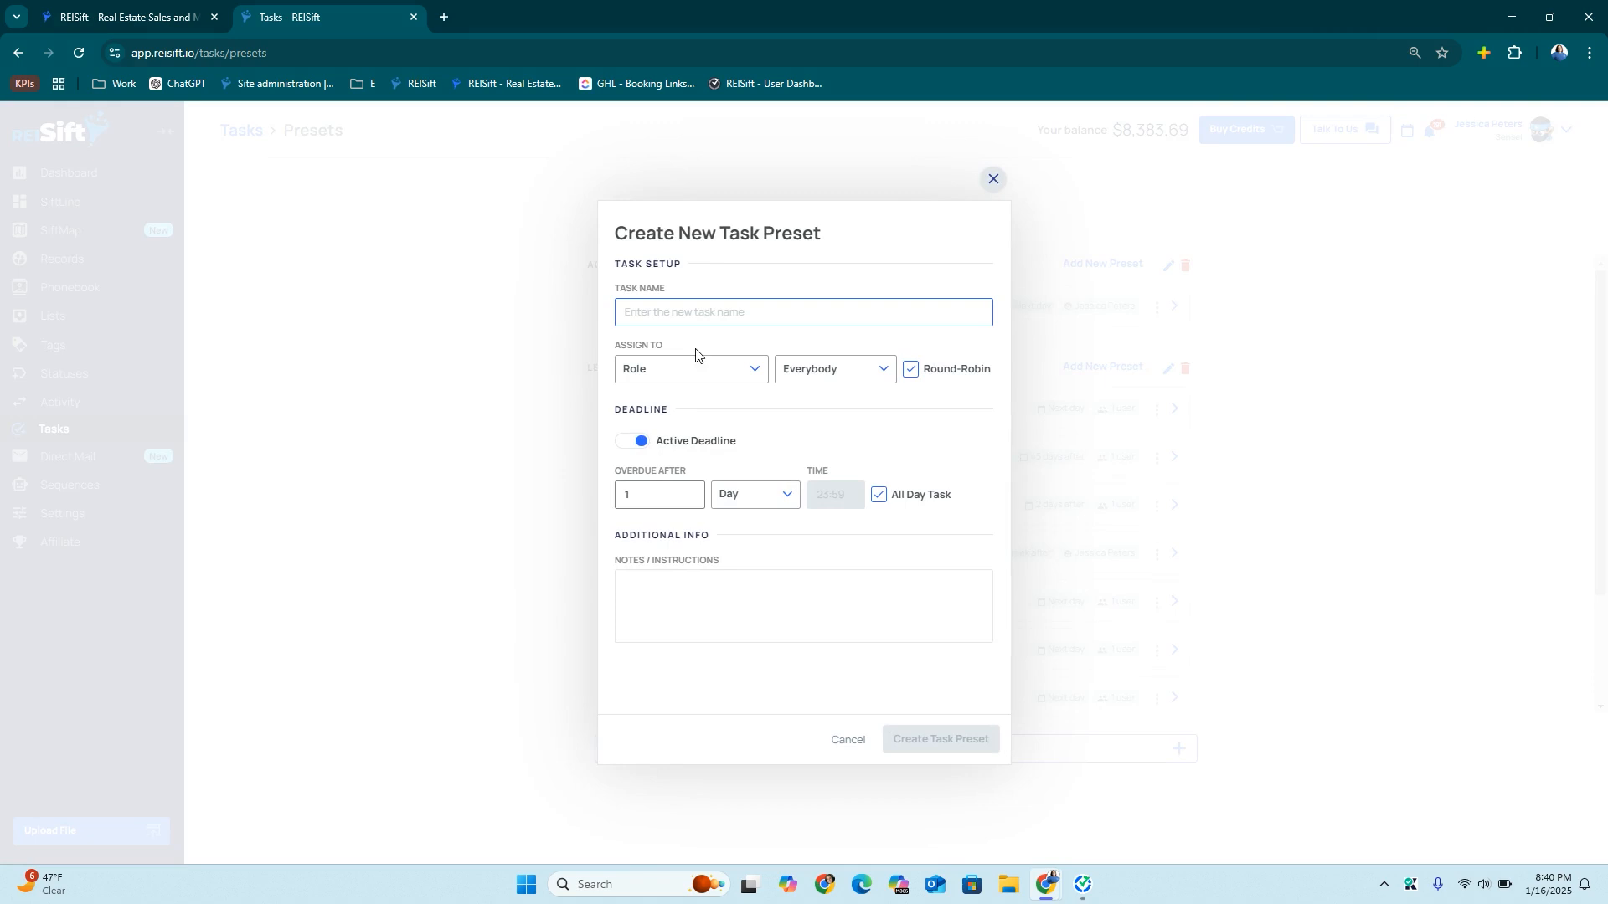
pyautogui.write('Offer Follow Up')
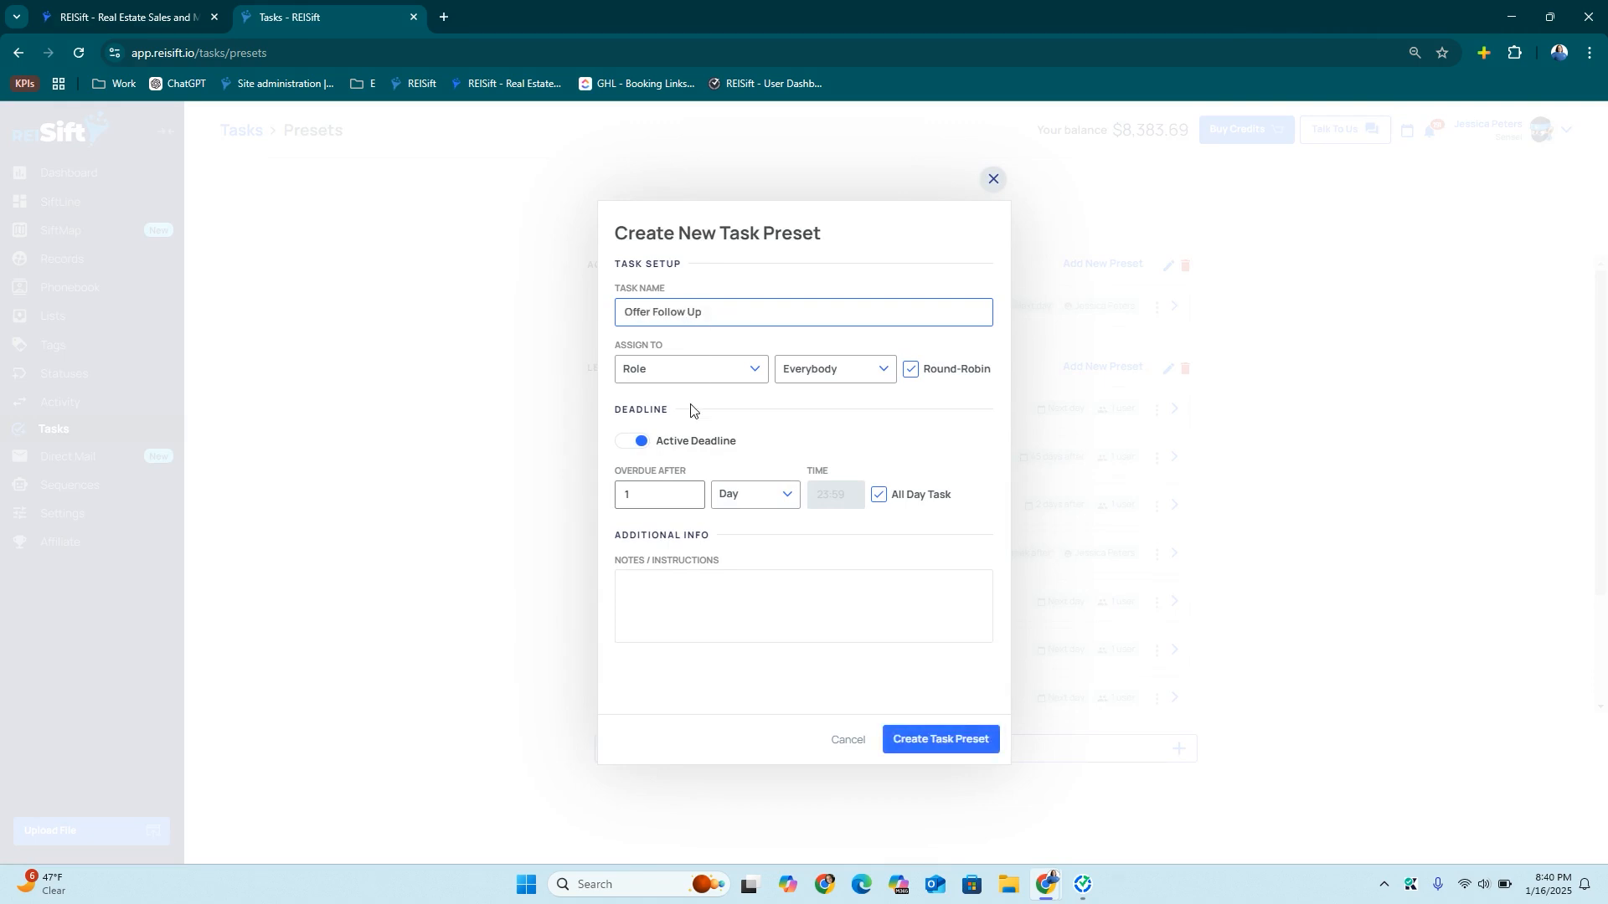
pyautogui.click(690, 368)
pyautogui.click(700, 440)
pyautogui.click(851, 373)
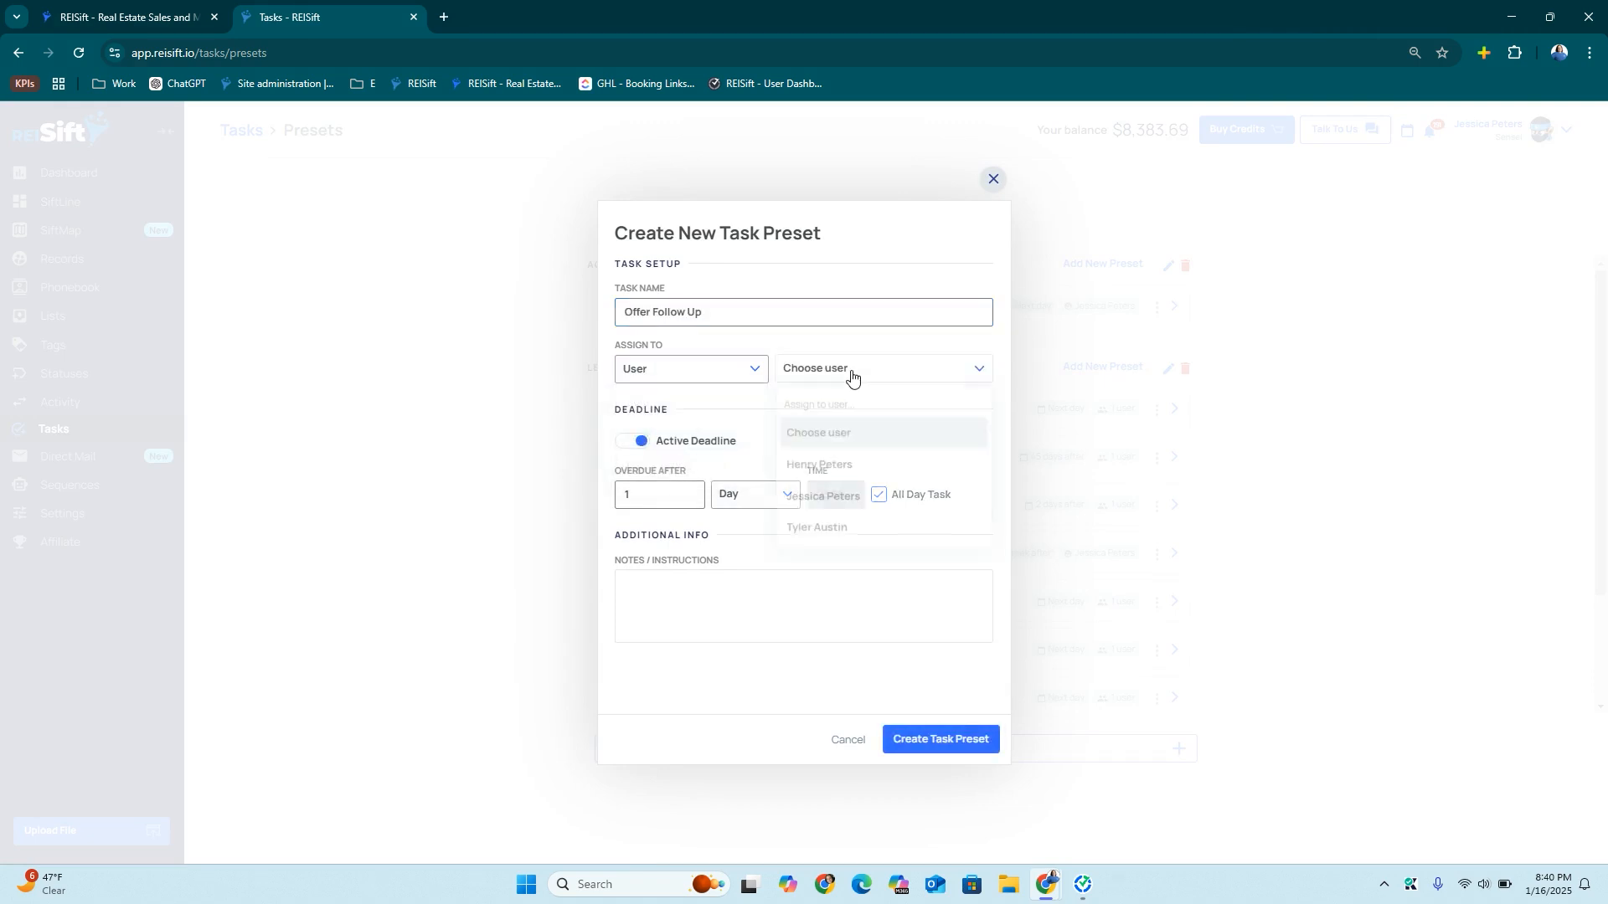
pyautogui.click(838, 495)
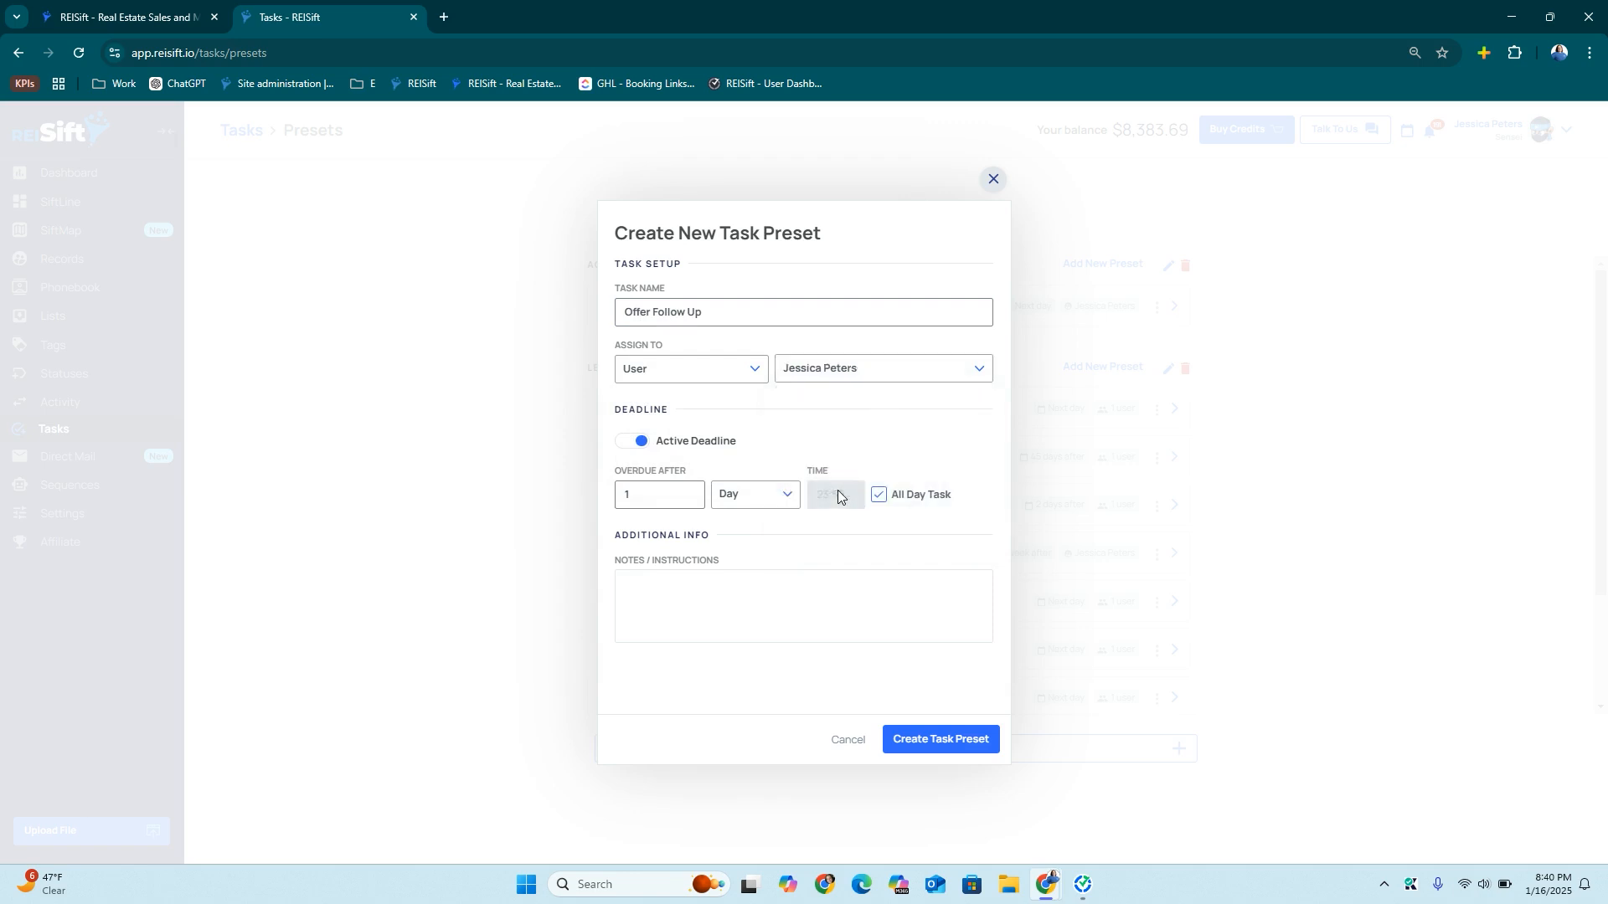
pyautogui.click(926, 737)
pyautogui.click(993, 179)
pyautogui.scroll(-3, 1042, 460)
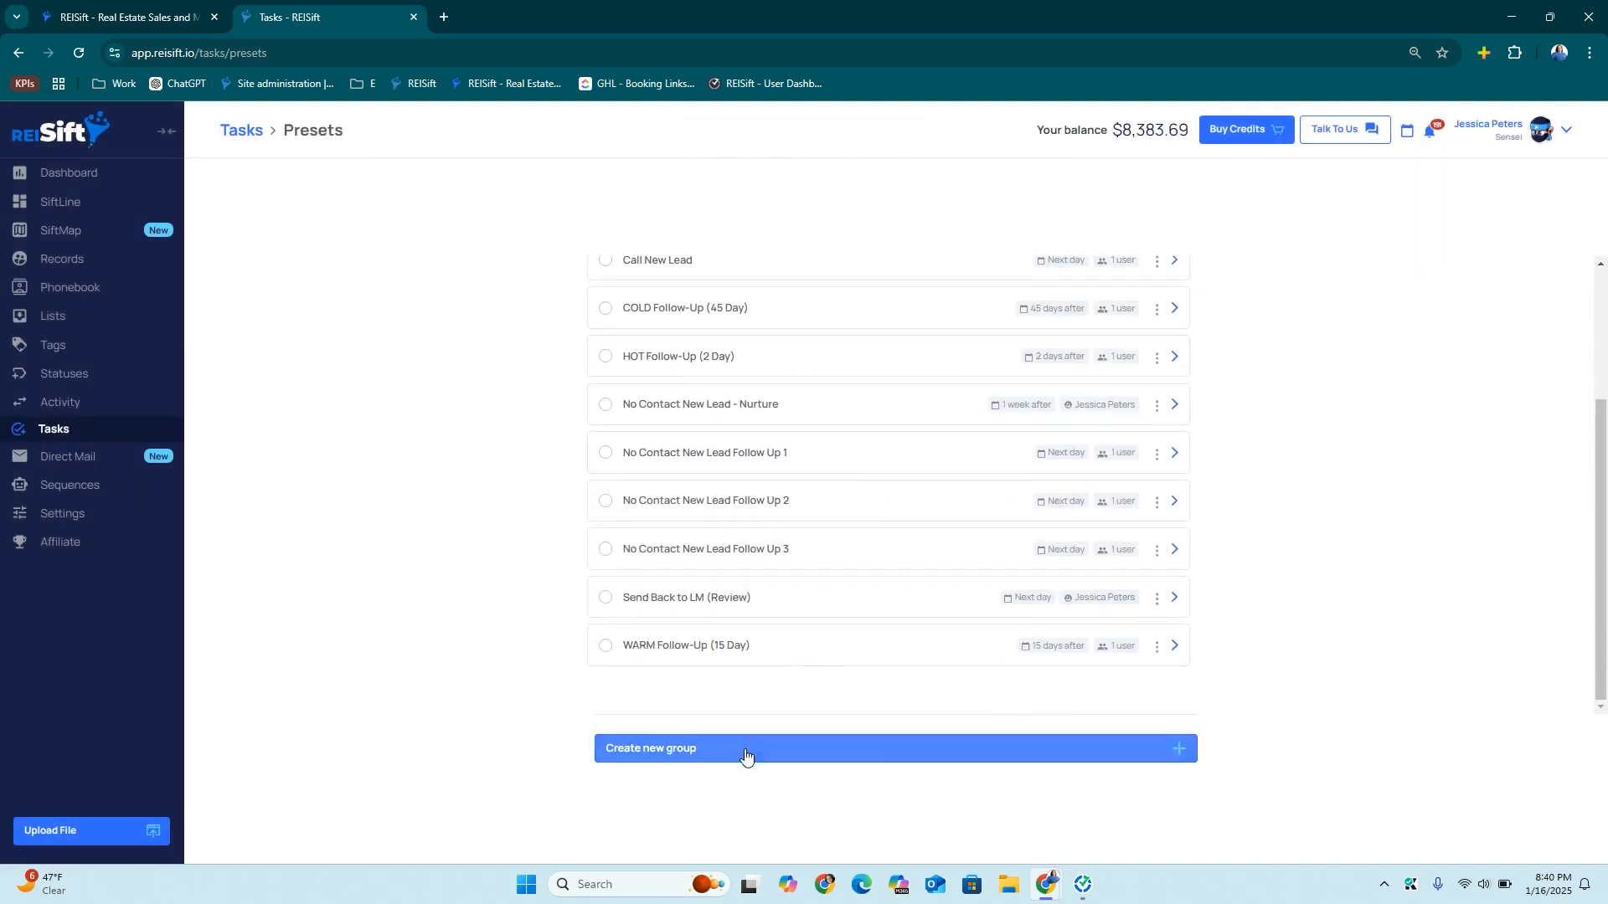
pyautogui.click(746, 757)
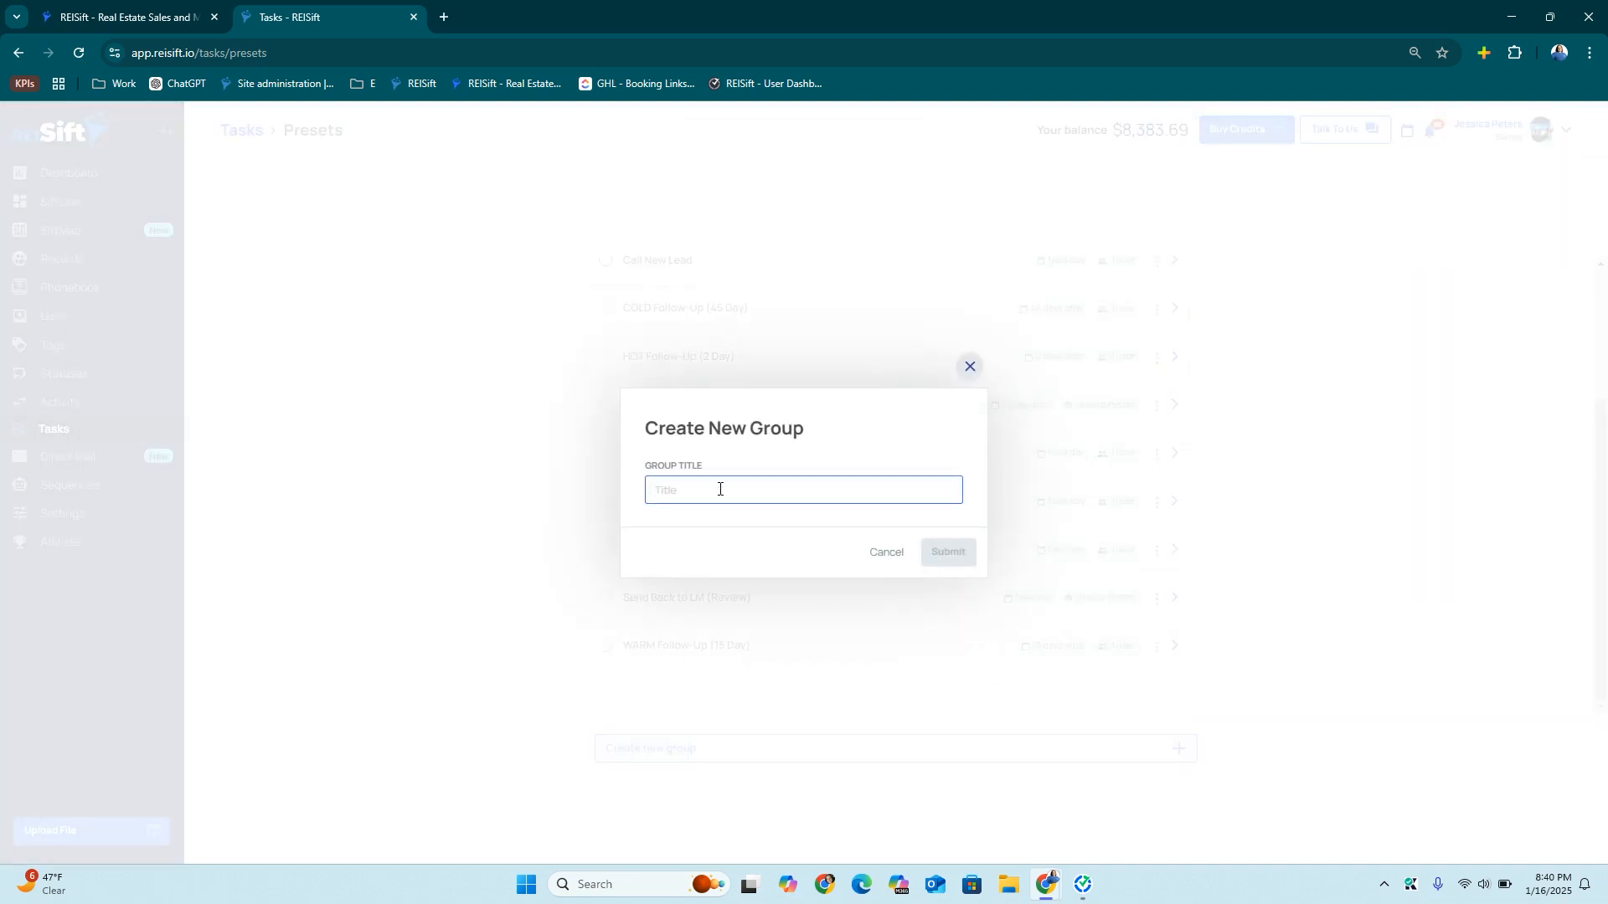
pyautogui.write('Tanactions')
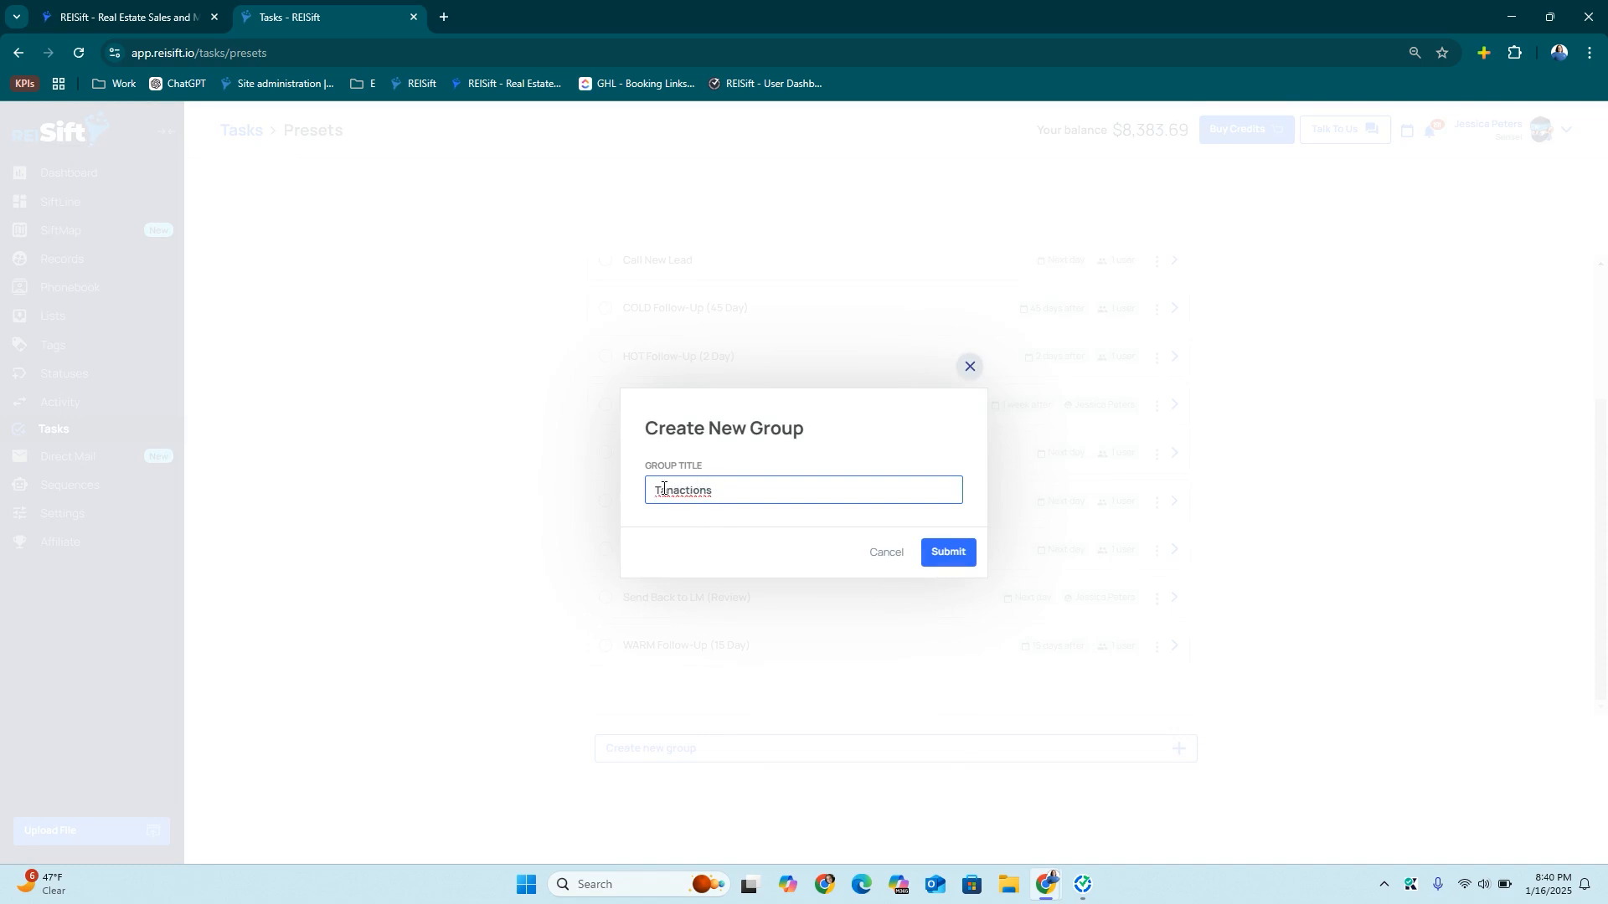
pyautogui.write('rans')
pyautogui.click(686, 488)
pyautogui.press('BackSpace')
pyautogui.write('sa')
pyautogui.click(963, 549)
pyautogui.scroll(-2, 866, 662)
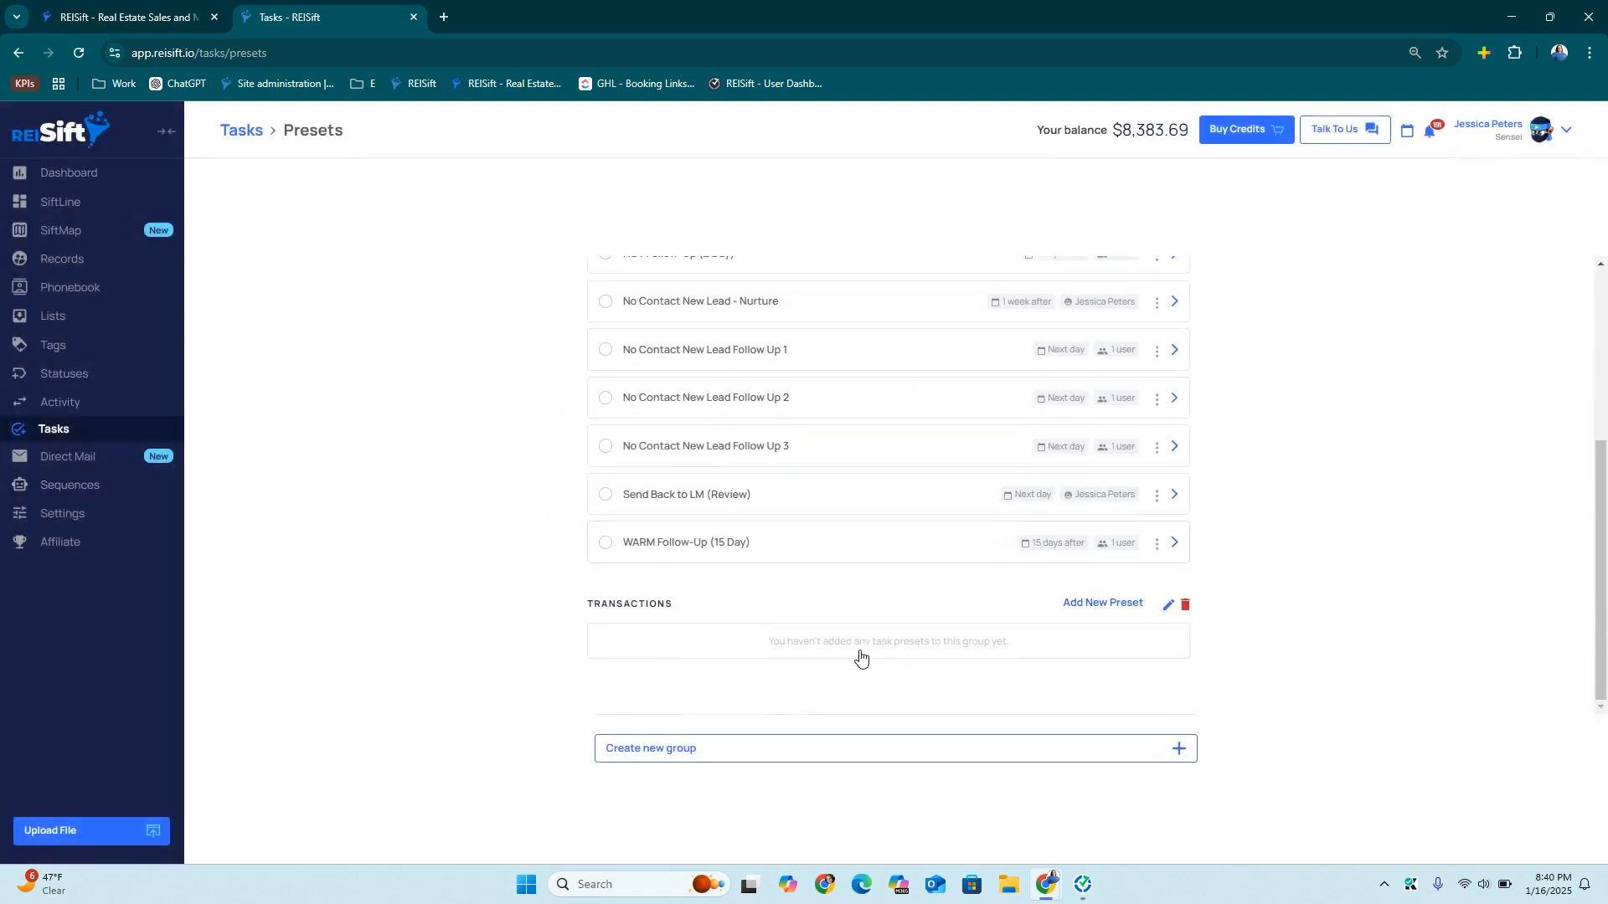
pyautogui.click(1097, 606)
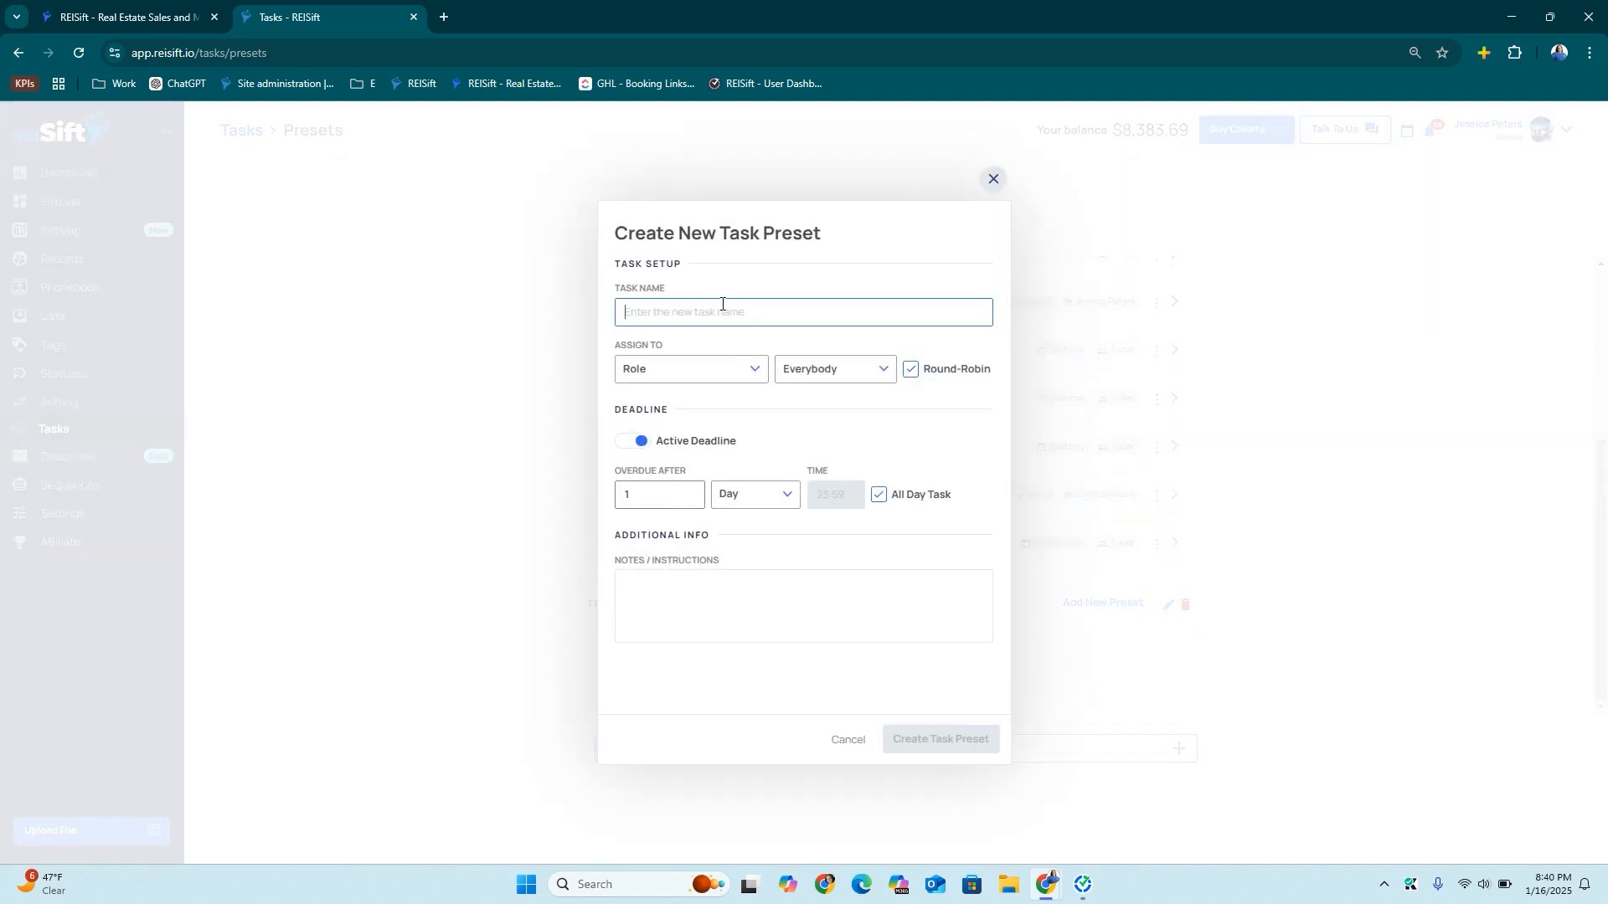
pyautogui.write('Process Contract')
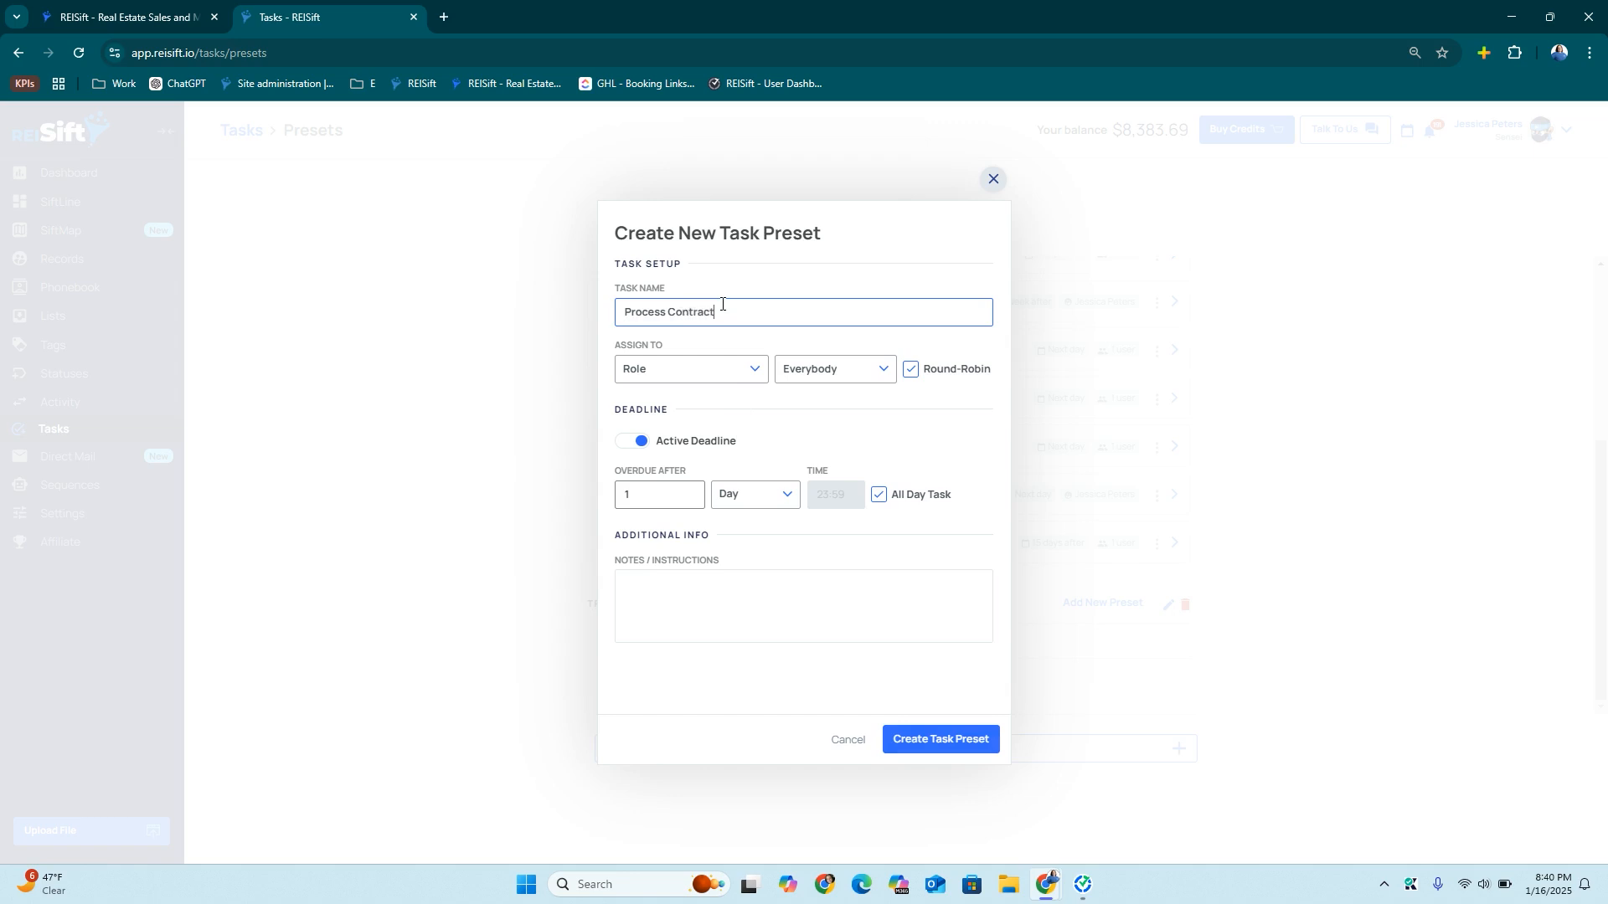
pyautogui.click(679, 372)
pyautogui.click(670, 466)
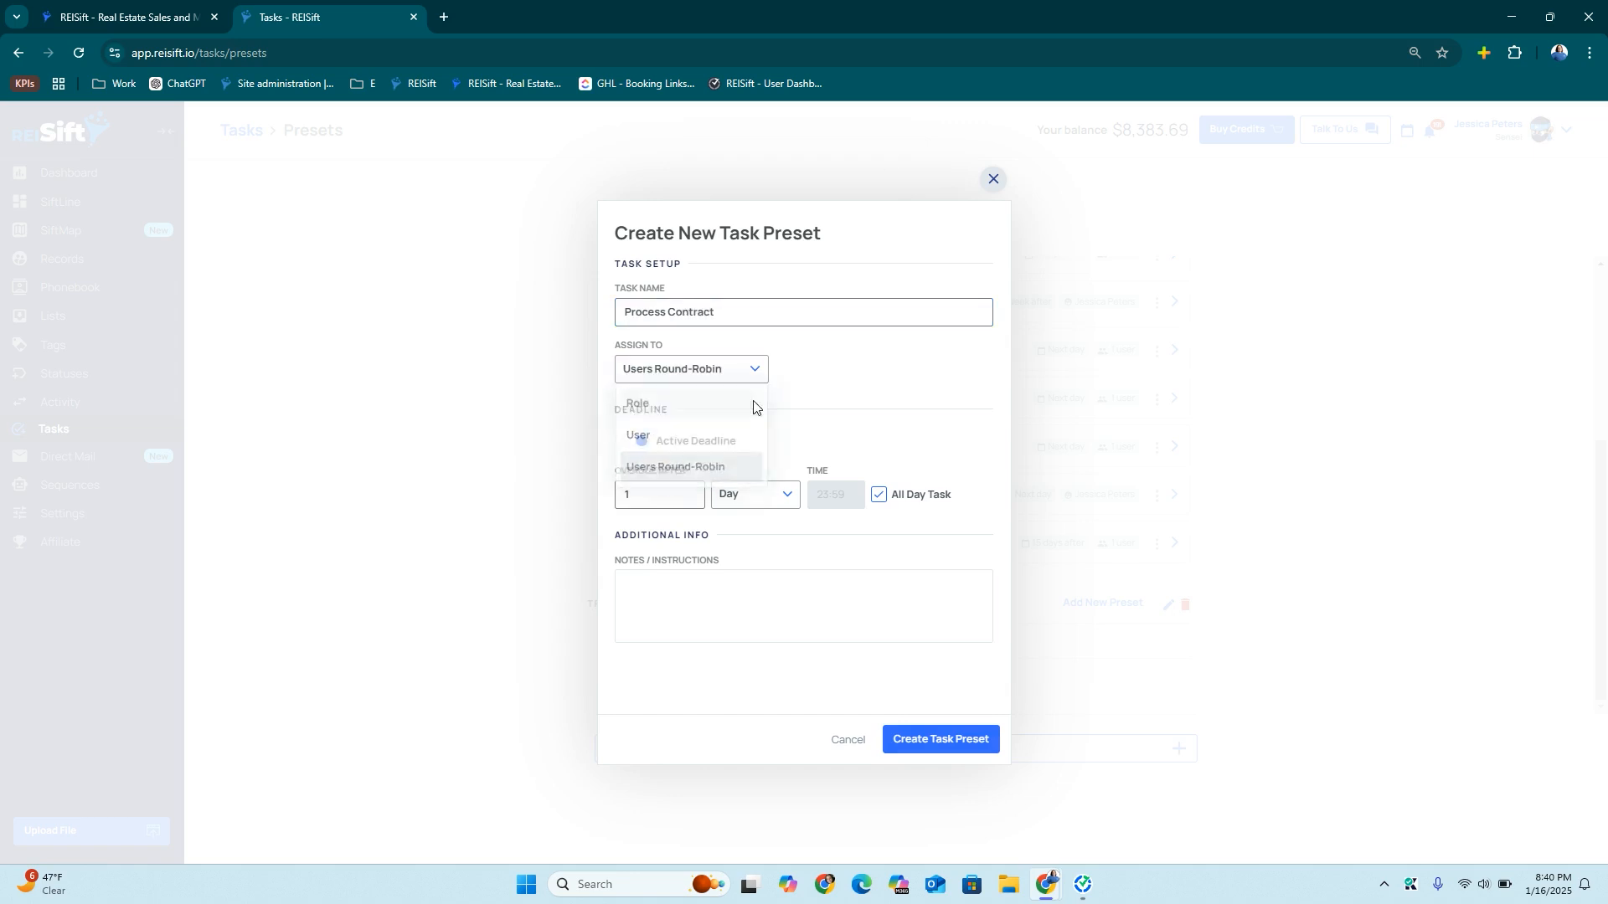
pyautogui.click(814, 372)
pyautogui.click(832, 452)
pyautogui.click(908, 707)
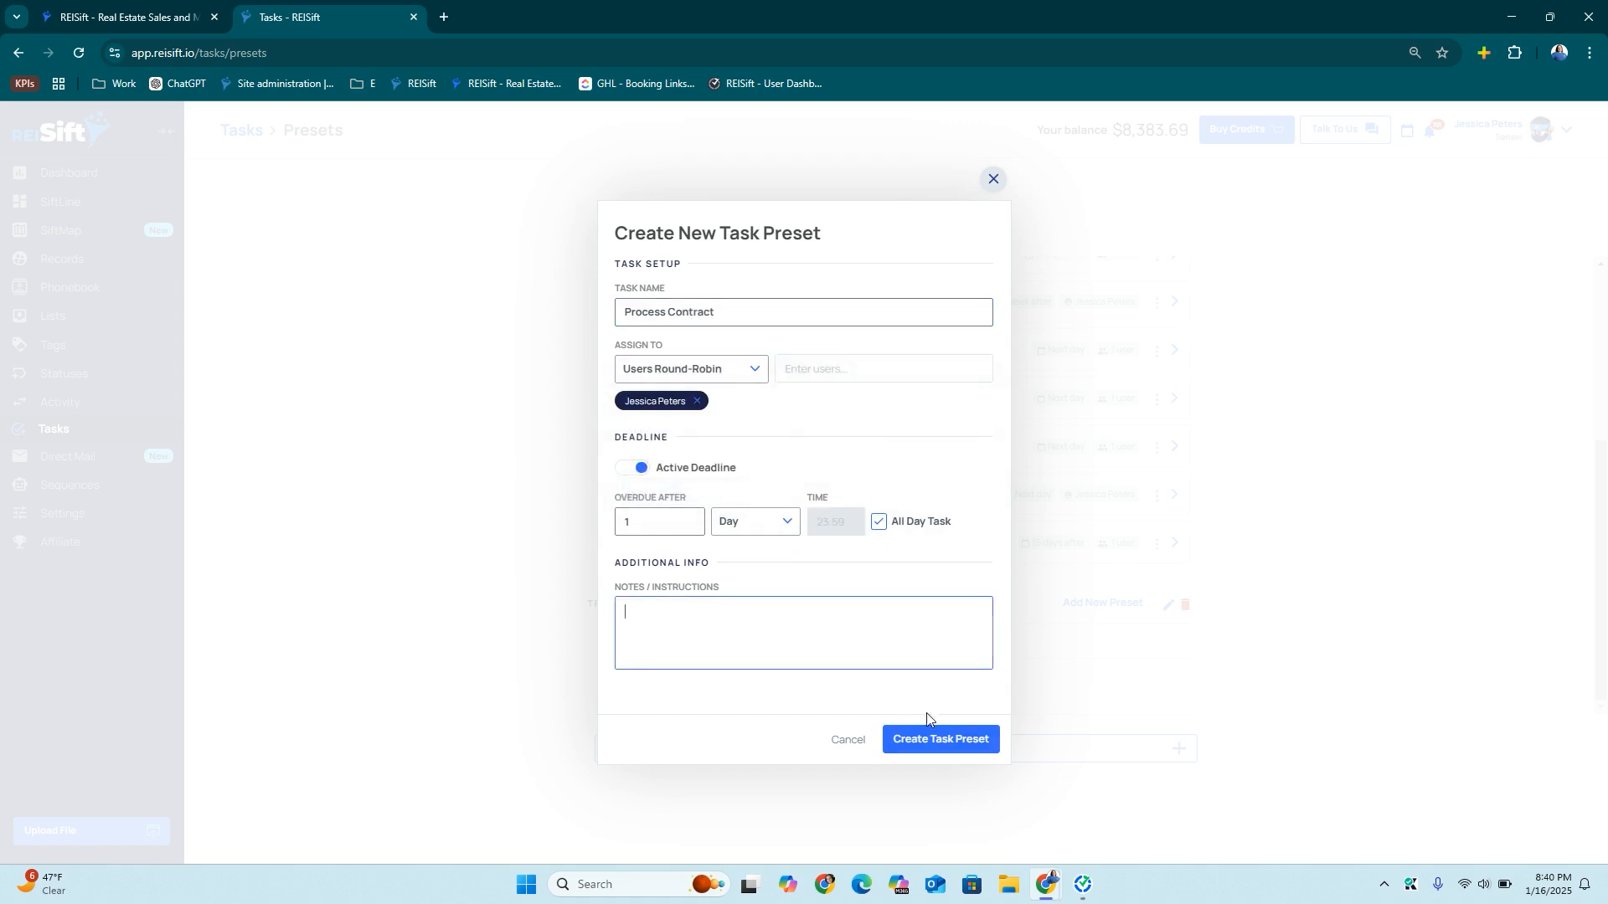
pyautogui.click(932, 740)
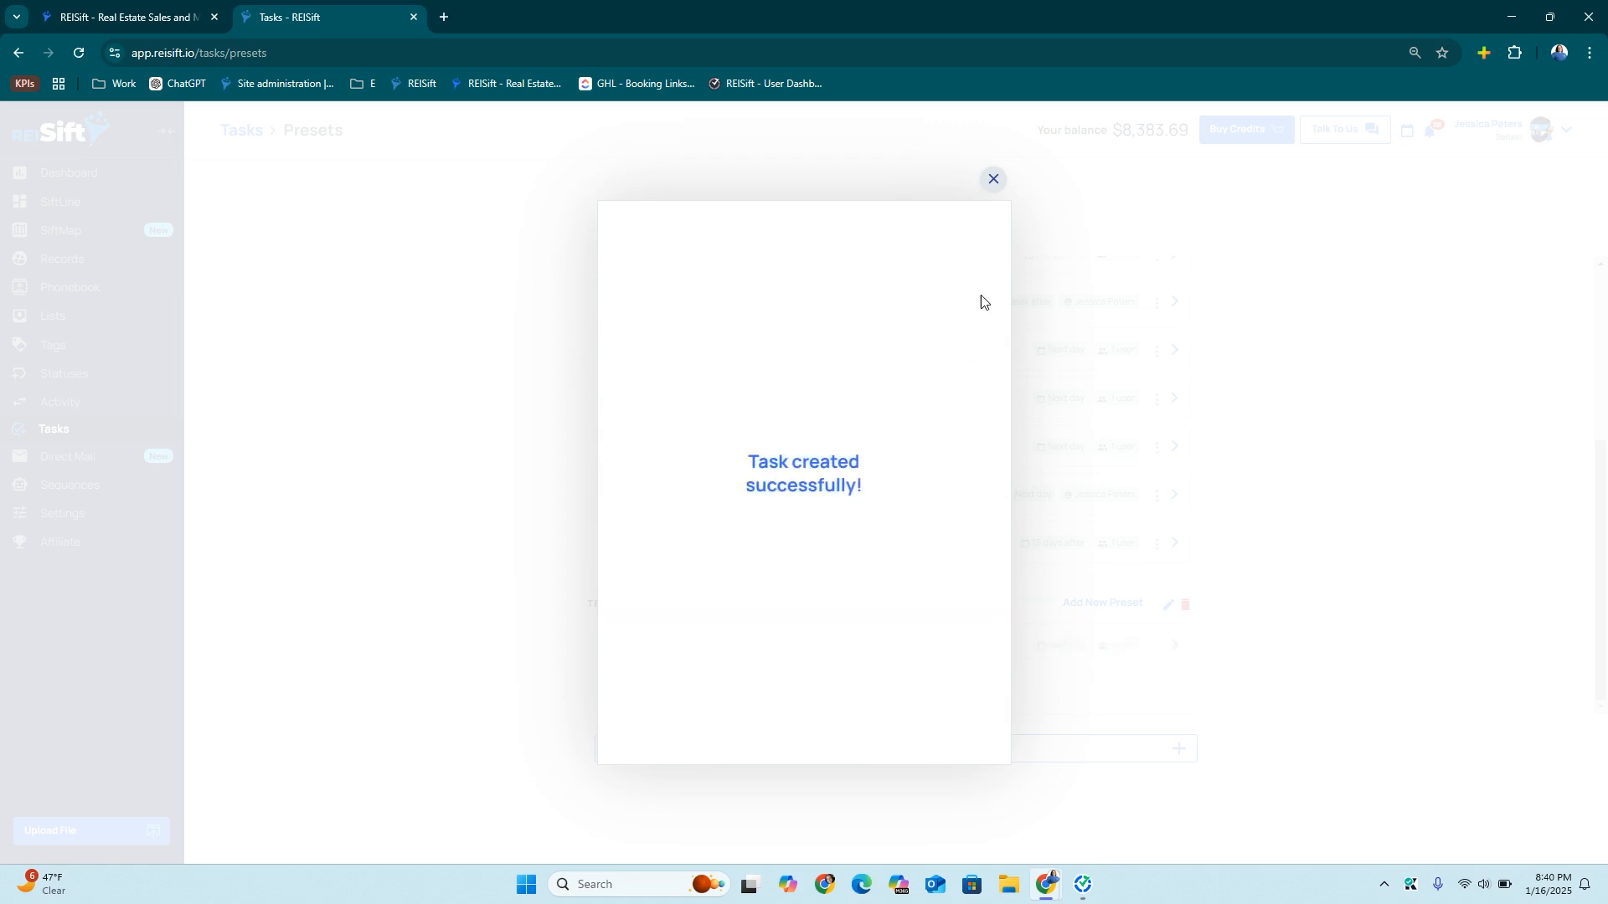
pyautogui.click(996, 181)
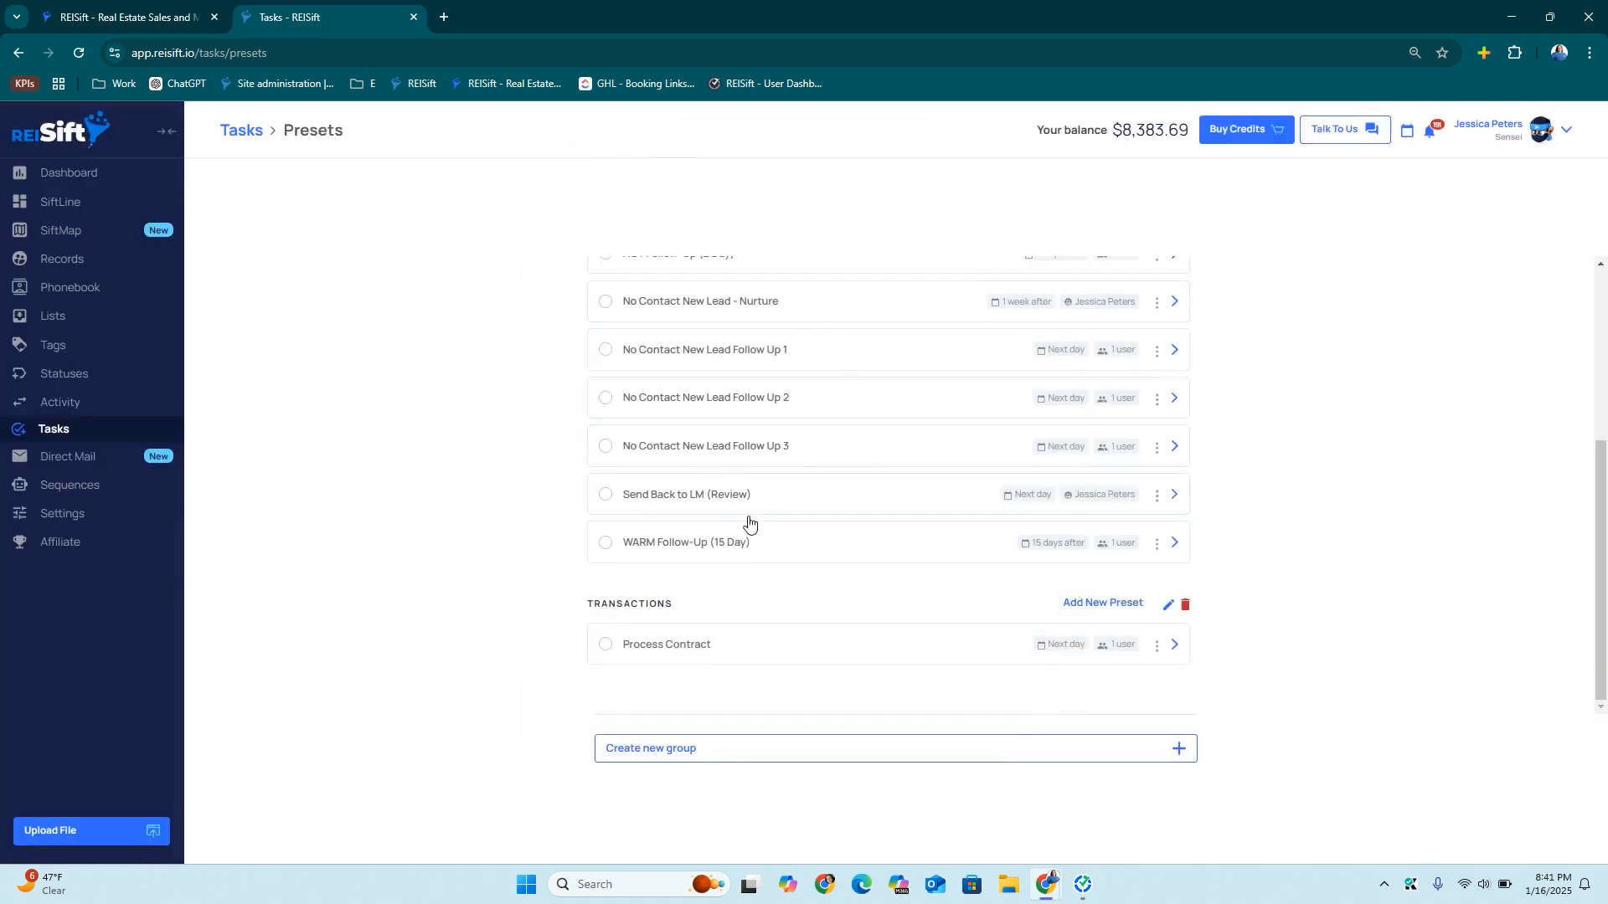
pyautogui.scroll(4, 749, 536)
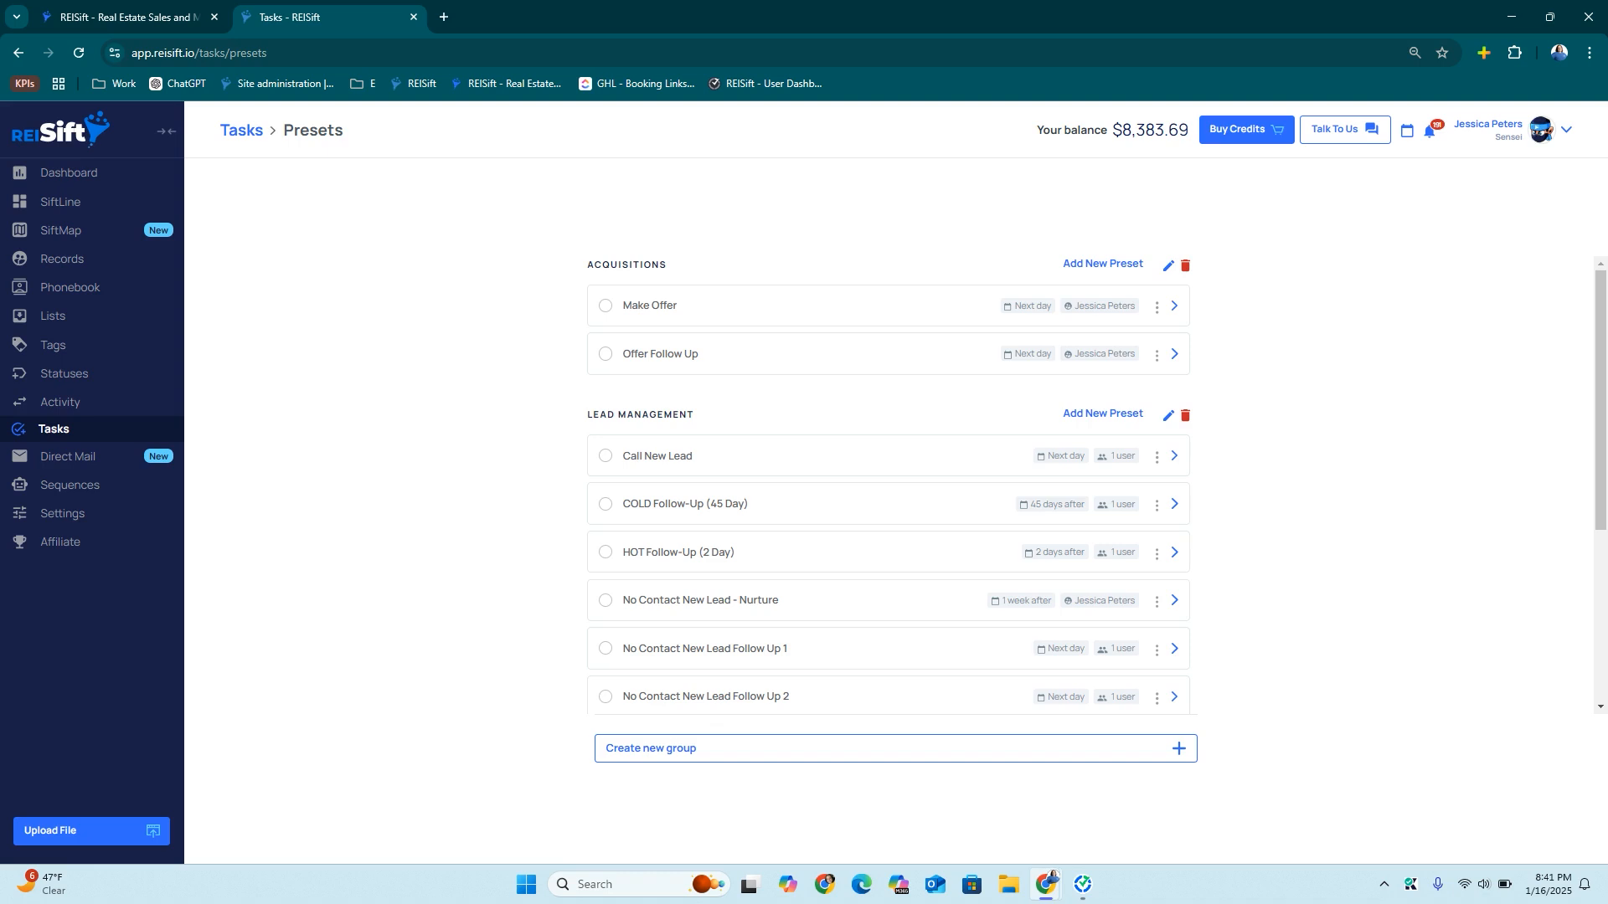
# Start a new SiftLine board named Lead Management, correcting its spelling
pyautogui.click(95, 206)
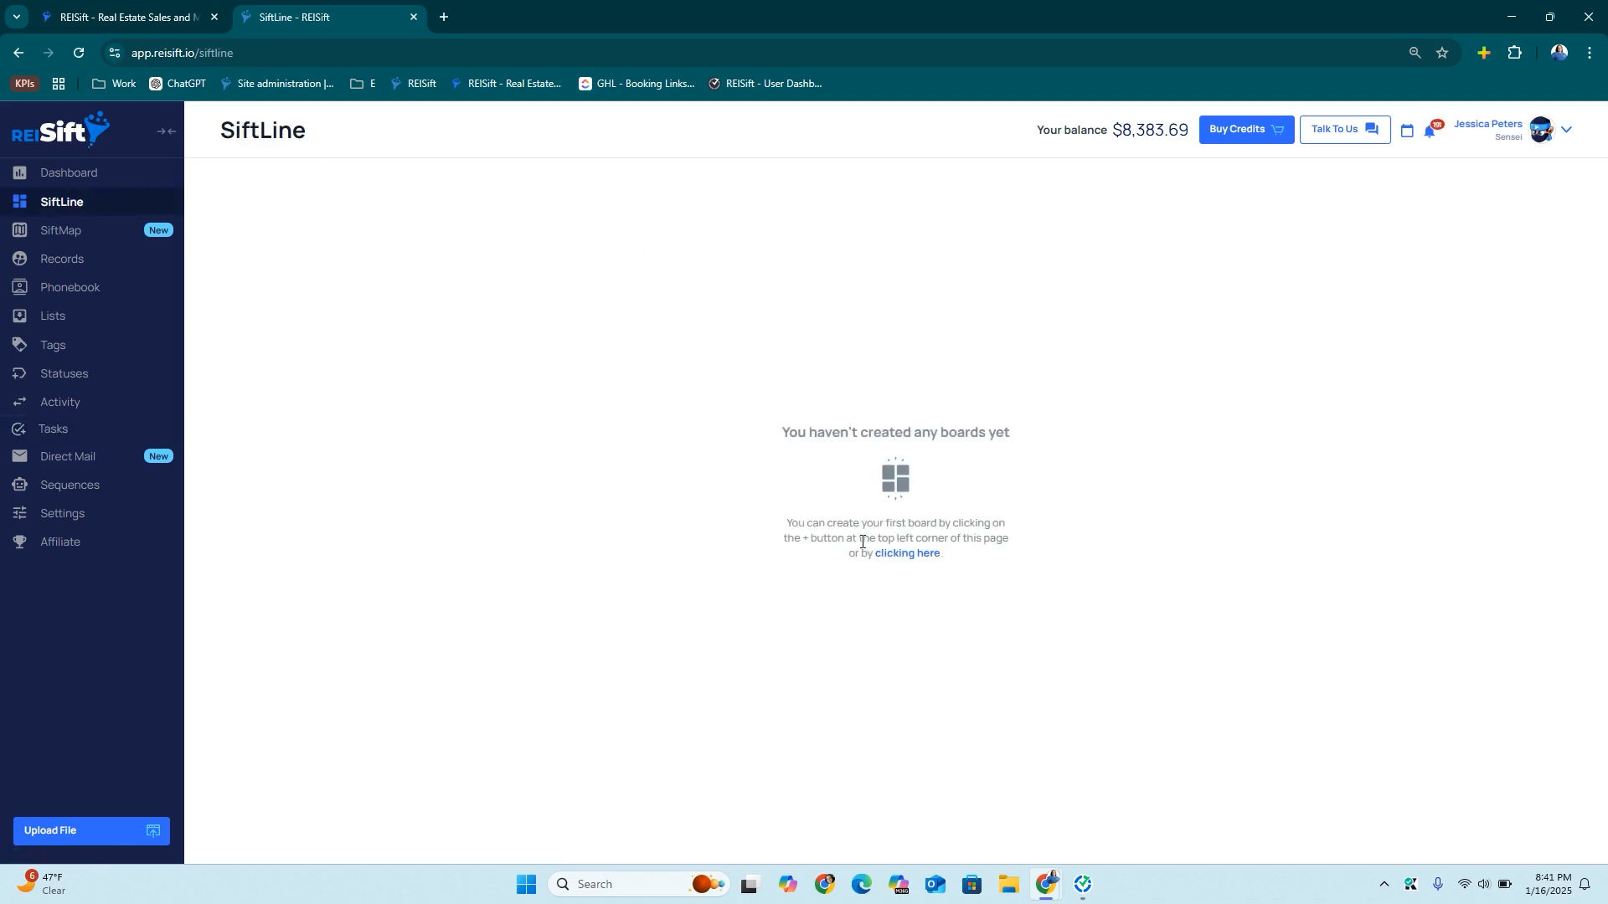
pyautogui.click(902, 554)
pyautogui.click(504, 179)
pyautogui.write('Lead Manag')
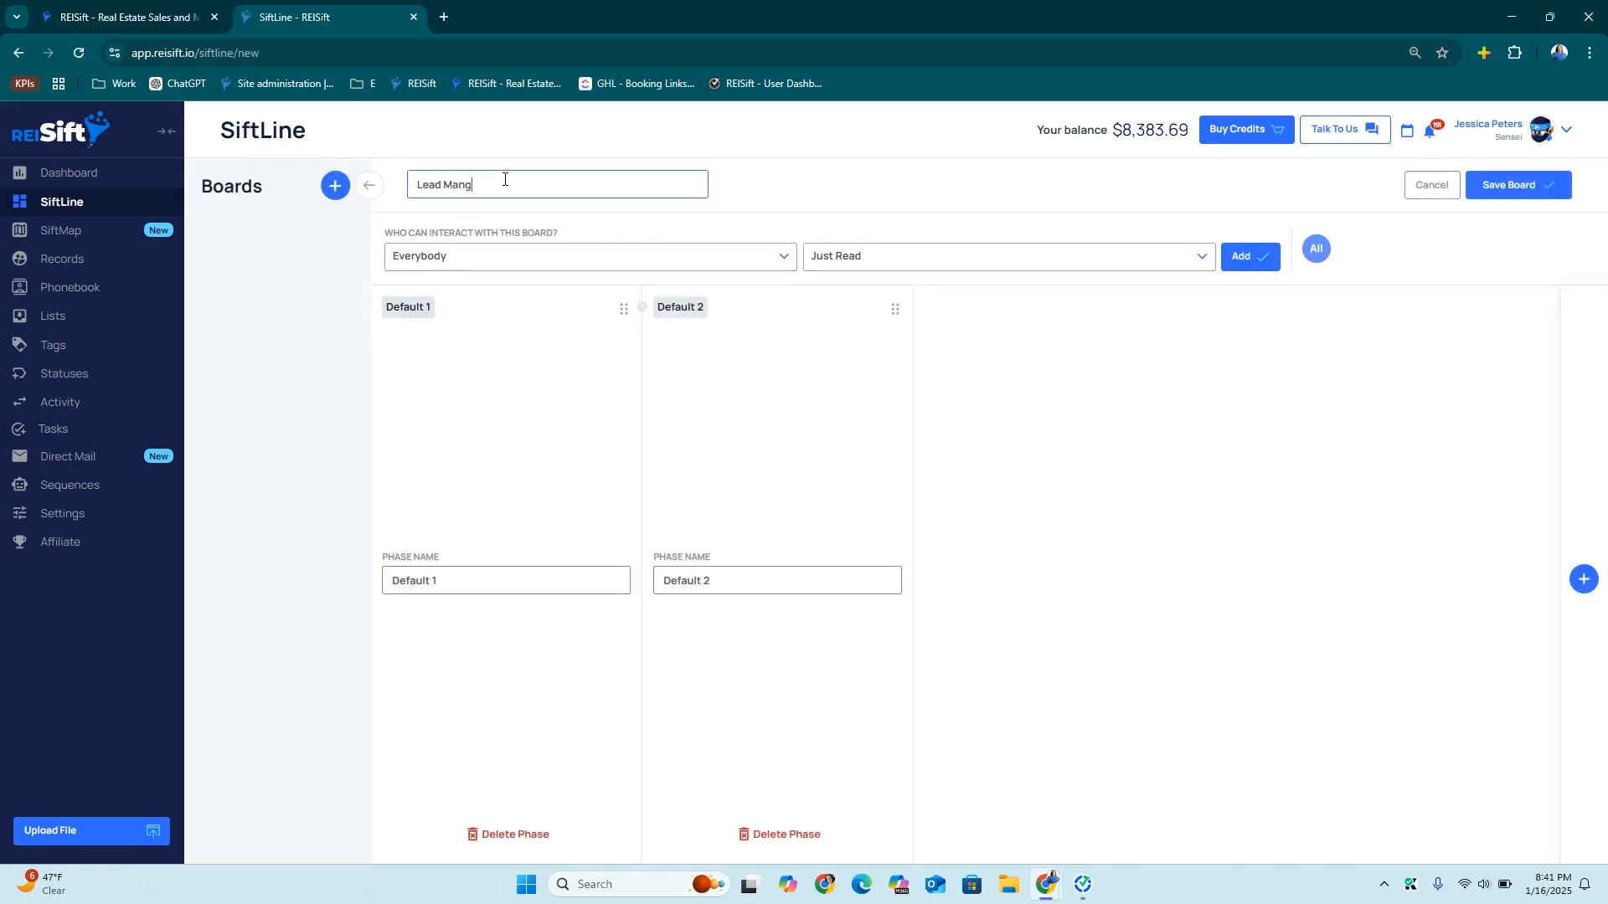
pyautogui.write('ement')
pyautogui.rightClick(488, 184)
pyautogui.click(527, 206)
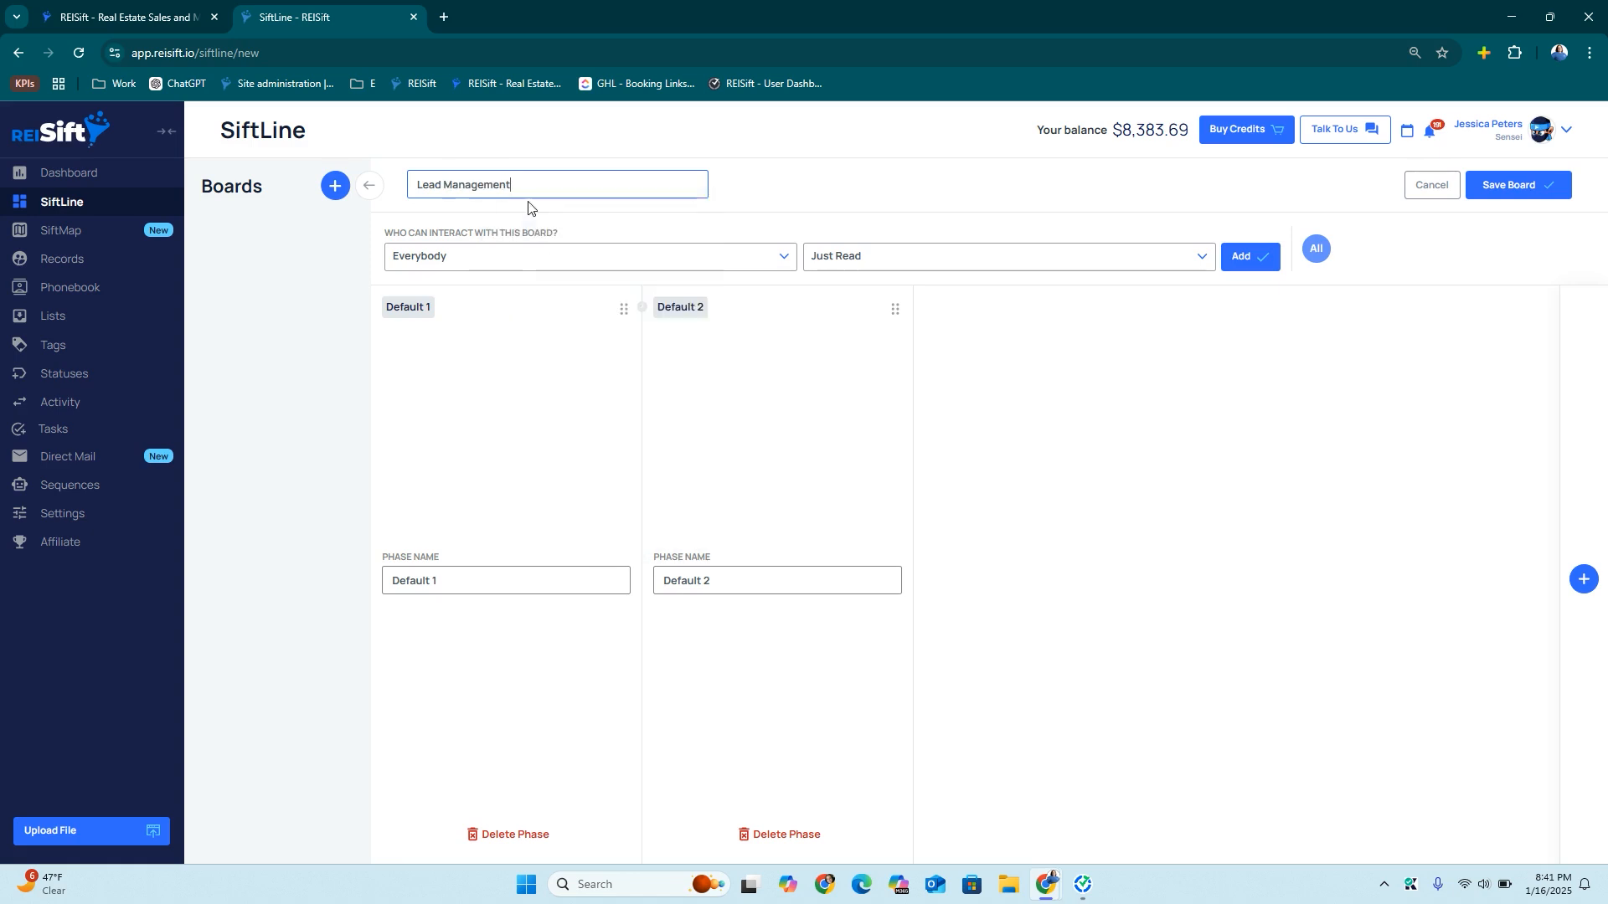
# Review the board access options, keeping Everybody at Just Read
pyautogui.click(447, 261)
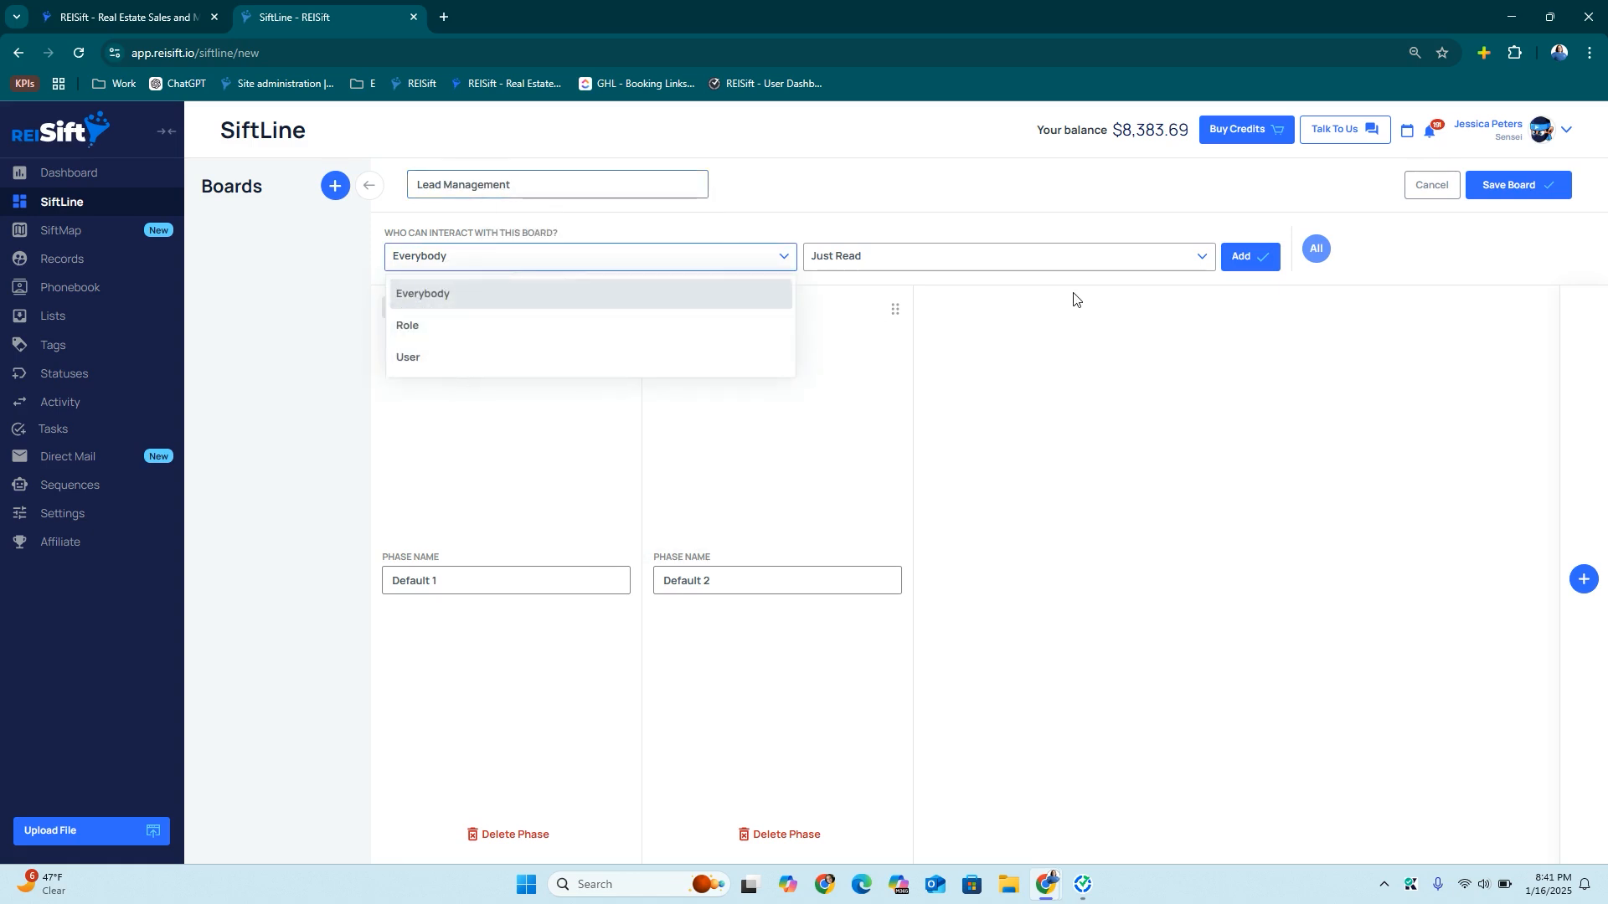
pyautogui.click(871, 261)
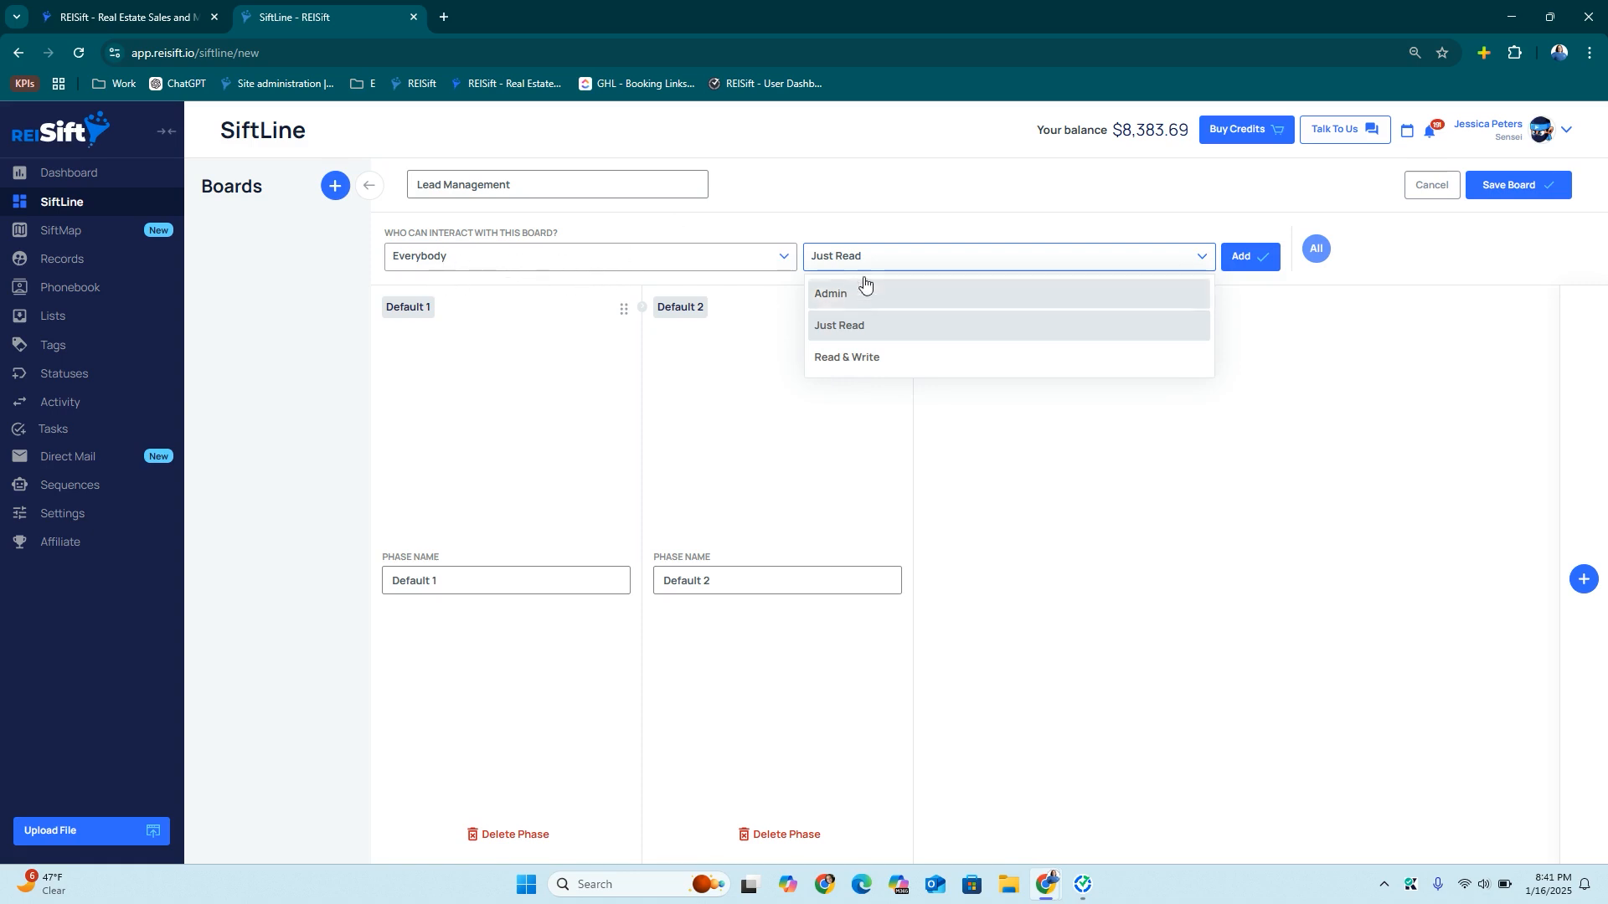
pyautogui.click(567, 257)
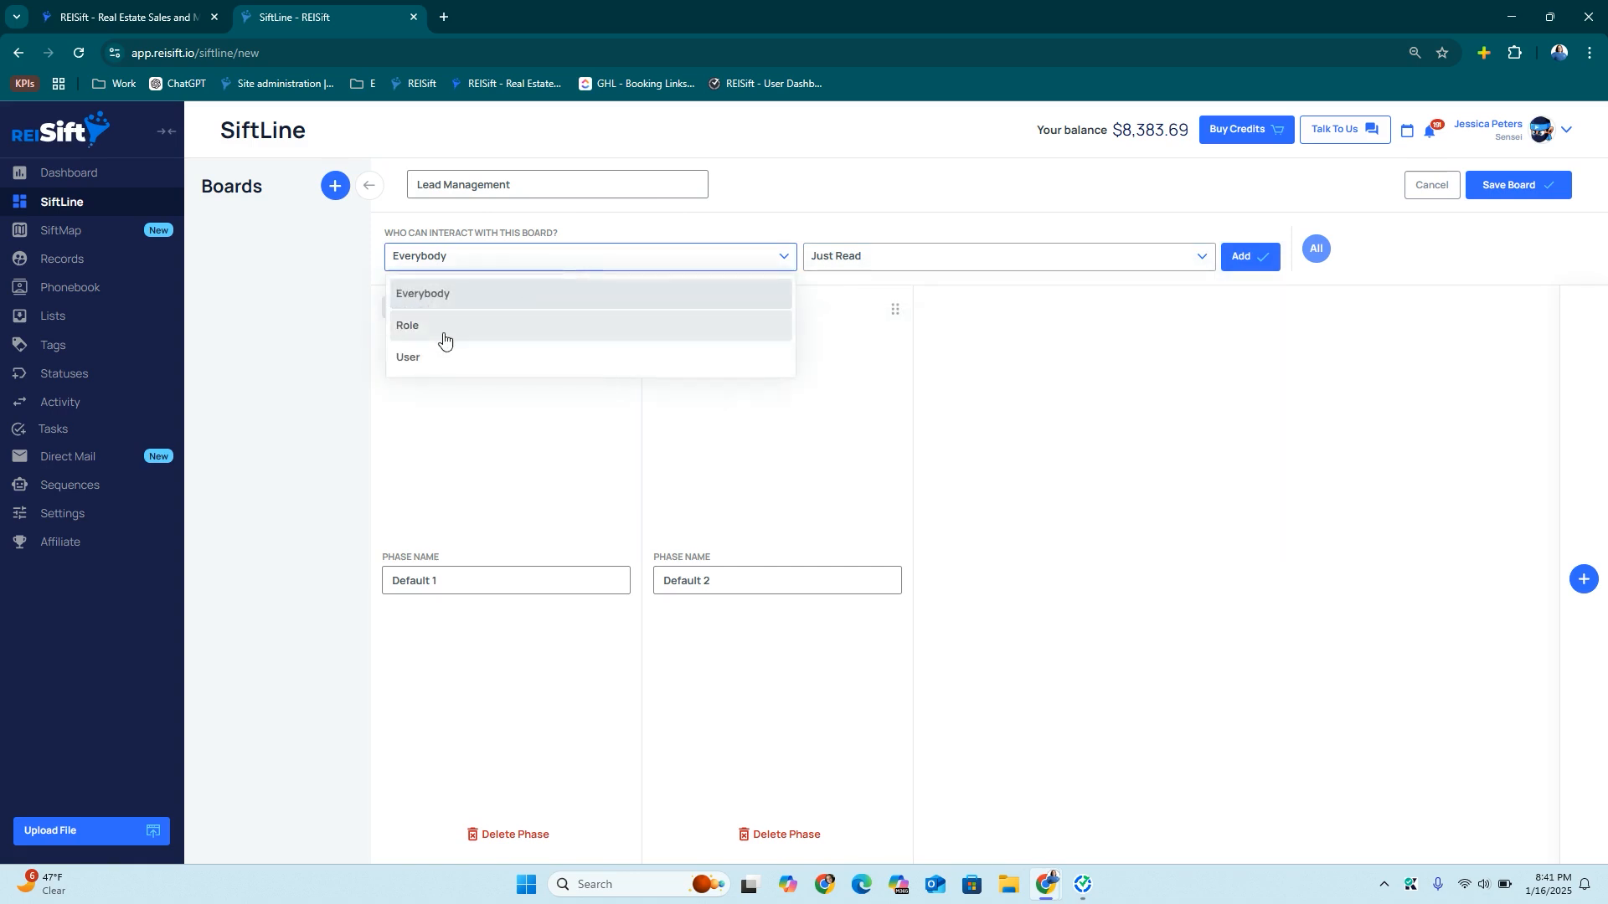
pyautogui.click(1089, 222)
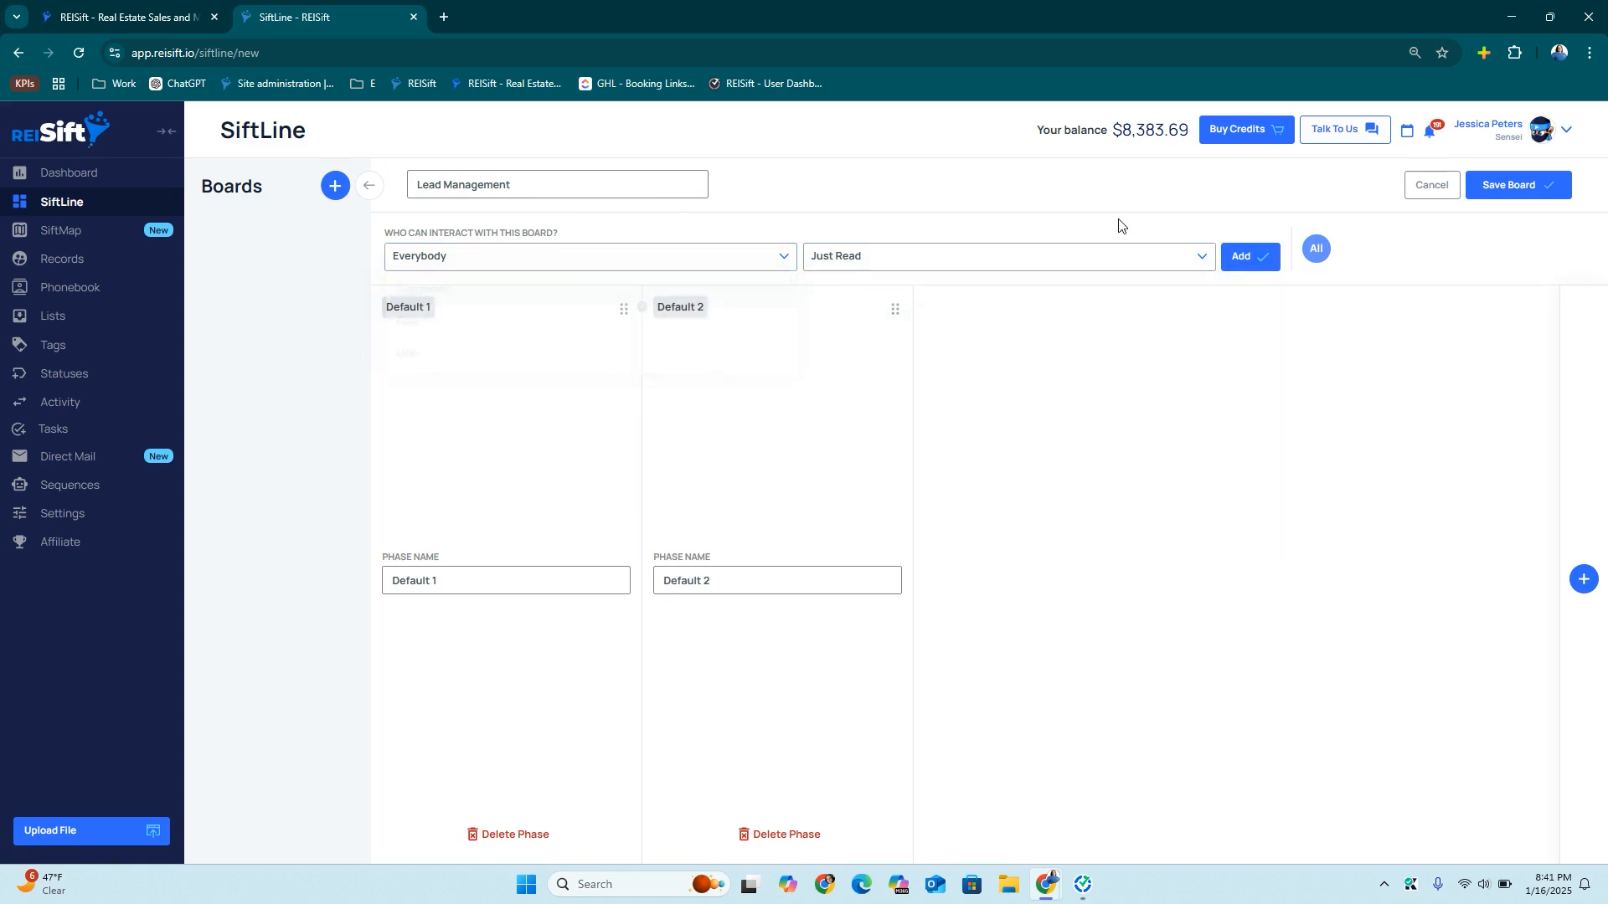
# Add phases and name the first three New Lead, No Contact New Lead (Unqualified), COLD Leads (Qualified)
pyautogui.click(1583, 579)
pyautogui.click(1582, 578)
pyautogui.click(1583, 578)
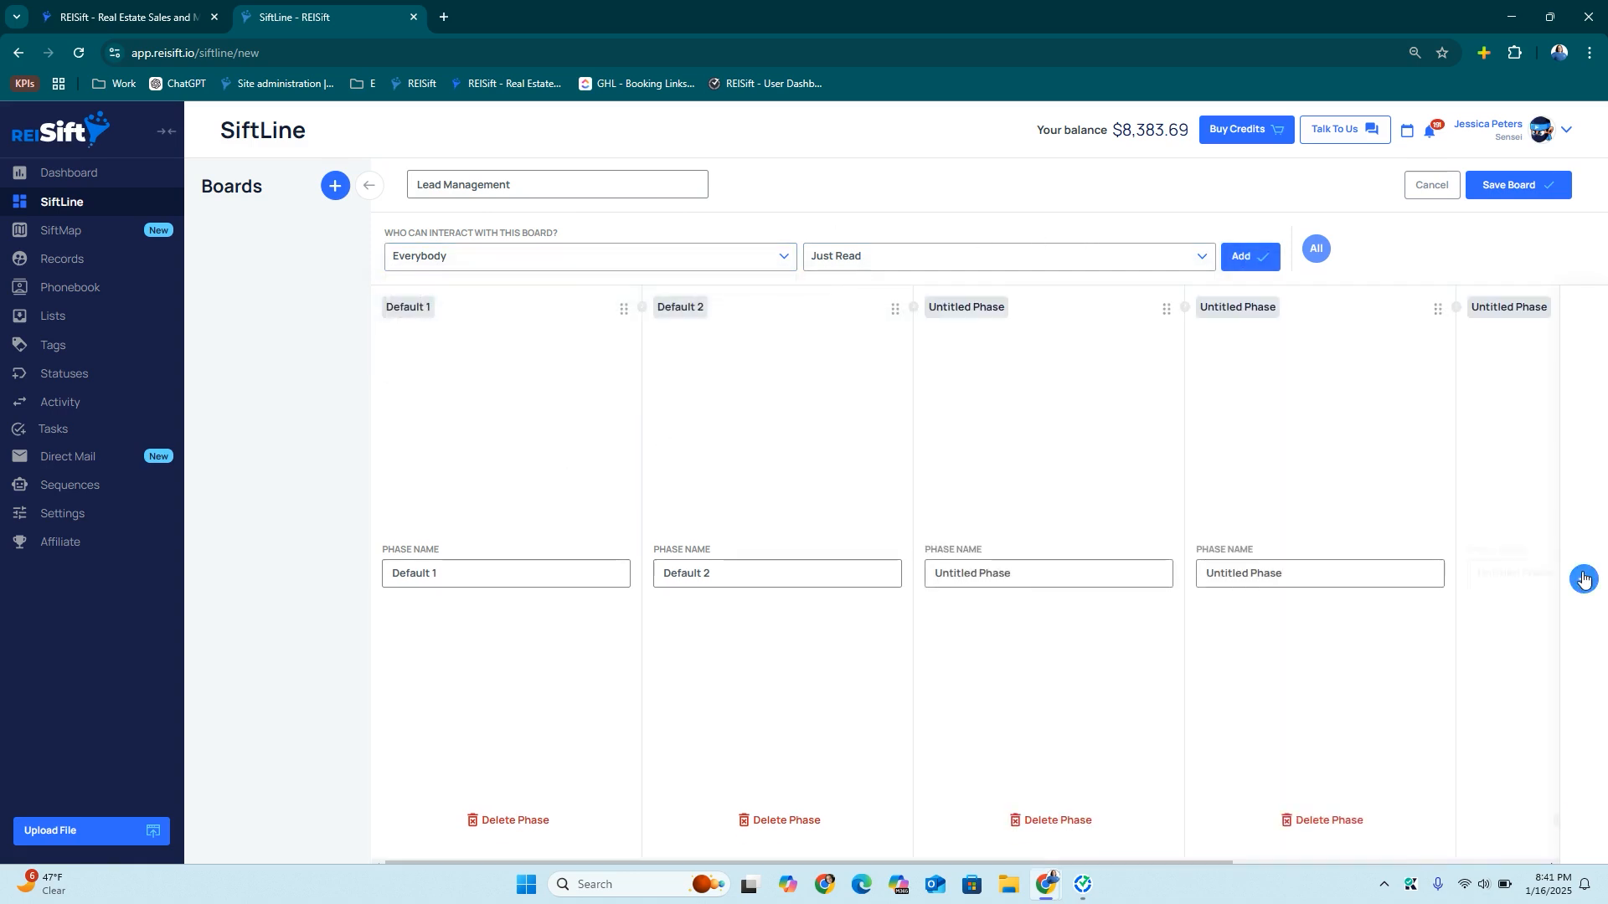
pyautogui.tripleClick(442, 575)
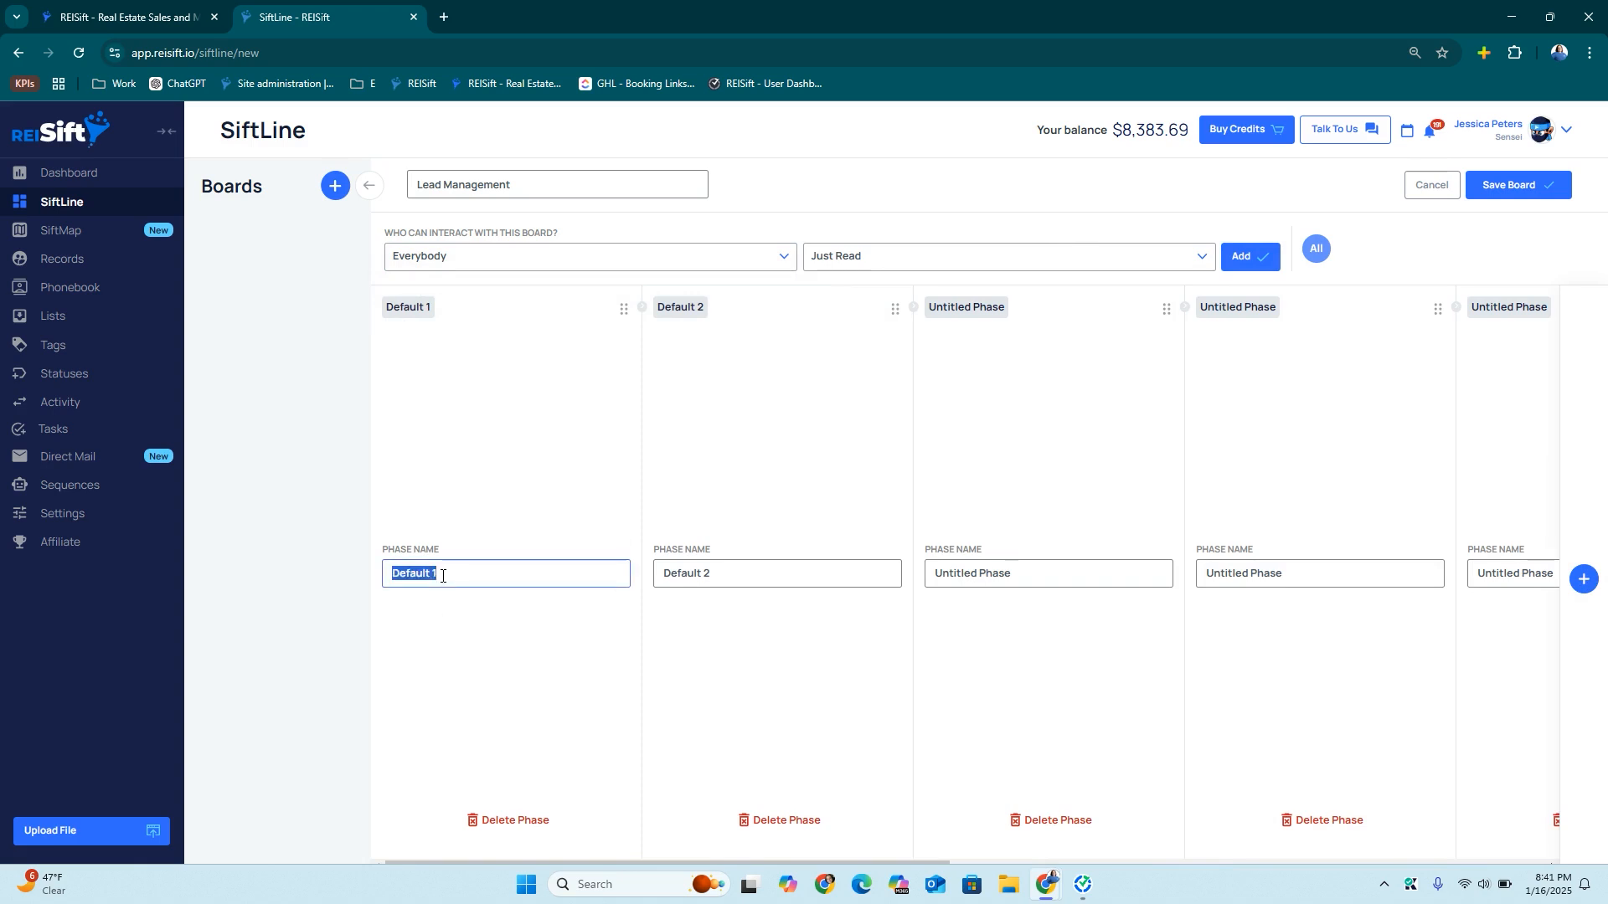
pyautogui.write('New Lead')
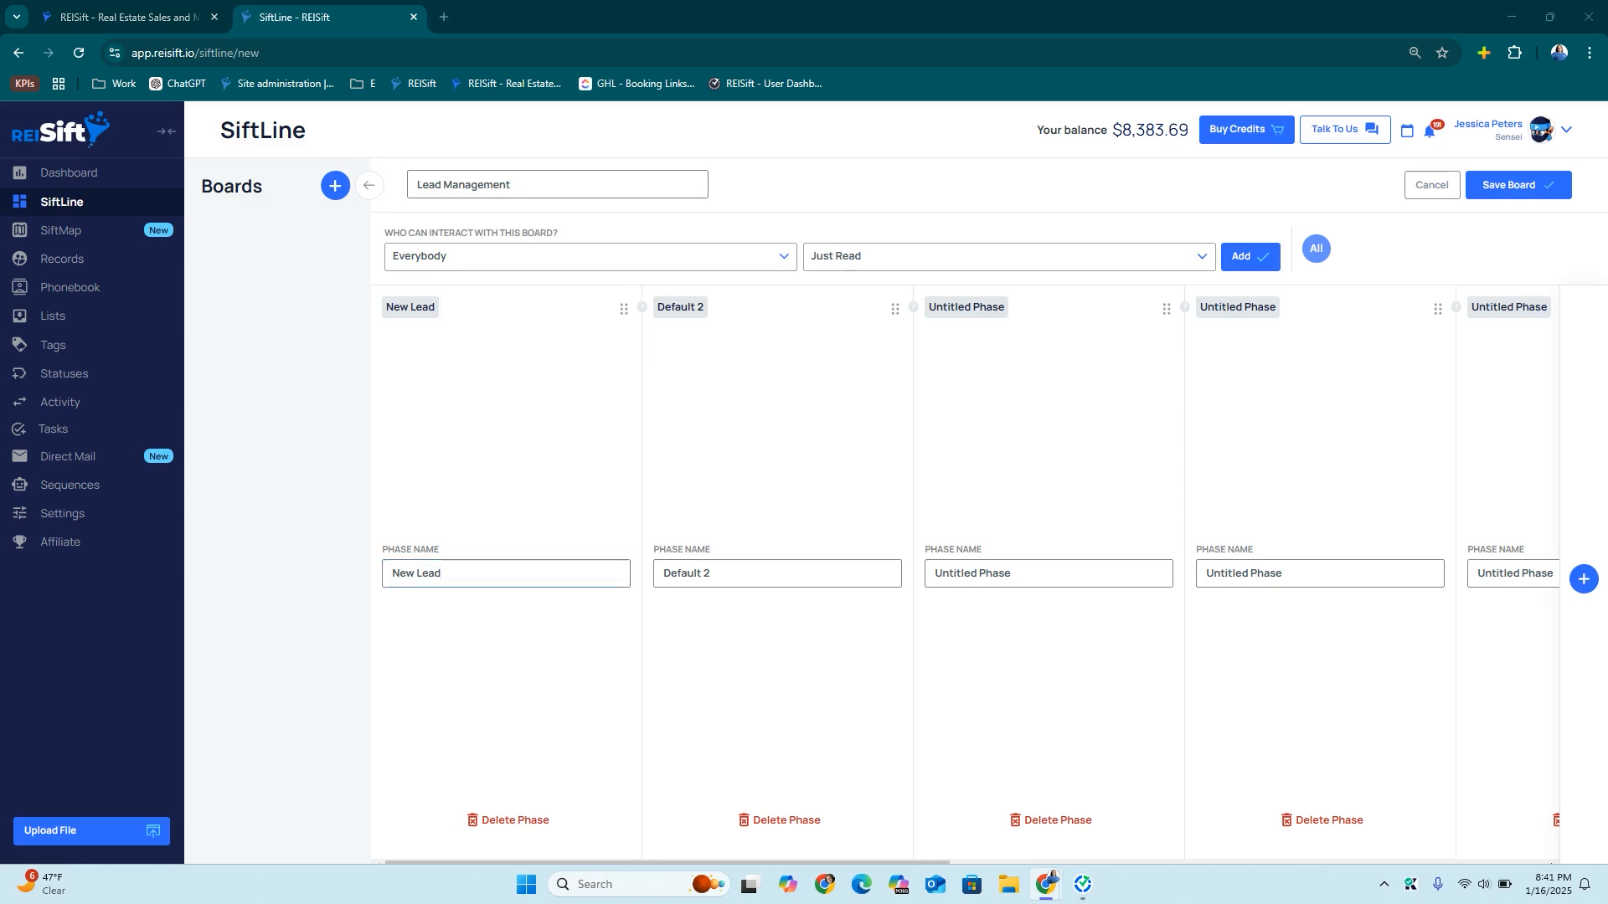
pyautogui.click(750, 573)
pyautogui.hotkey('ctrl', 'a')
pyautogui.write('No Contact New Lead (Unqualified)')
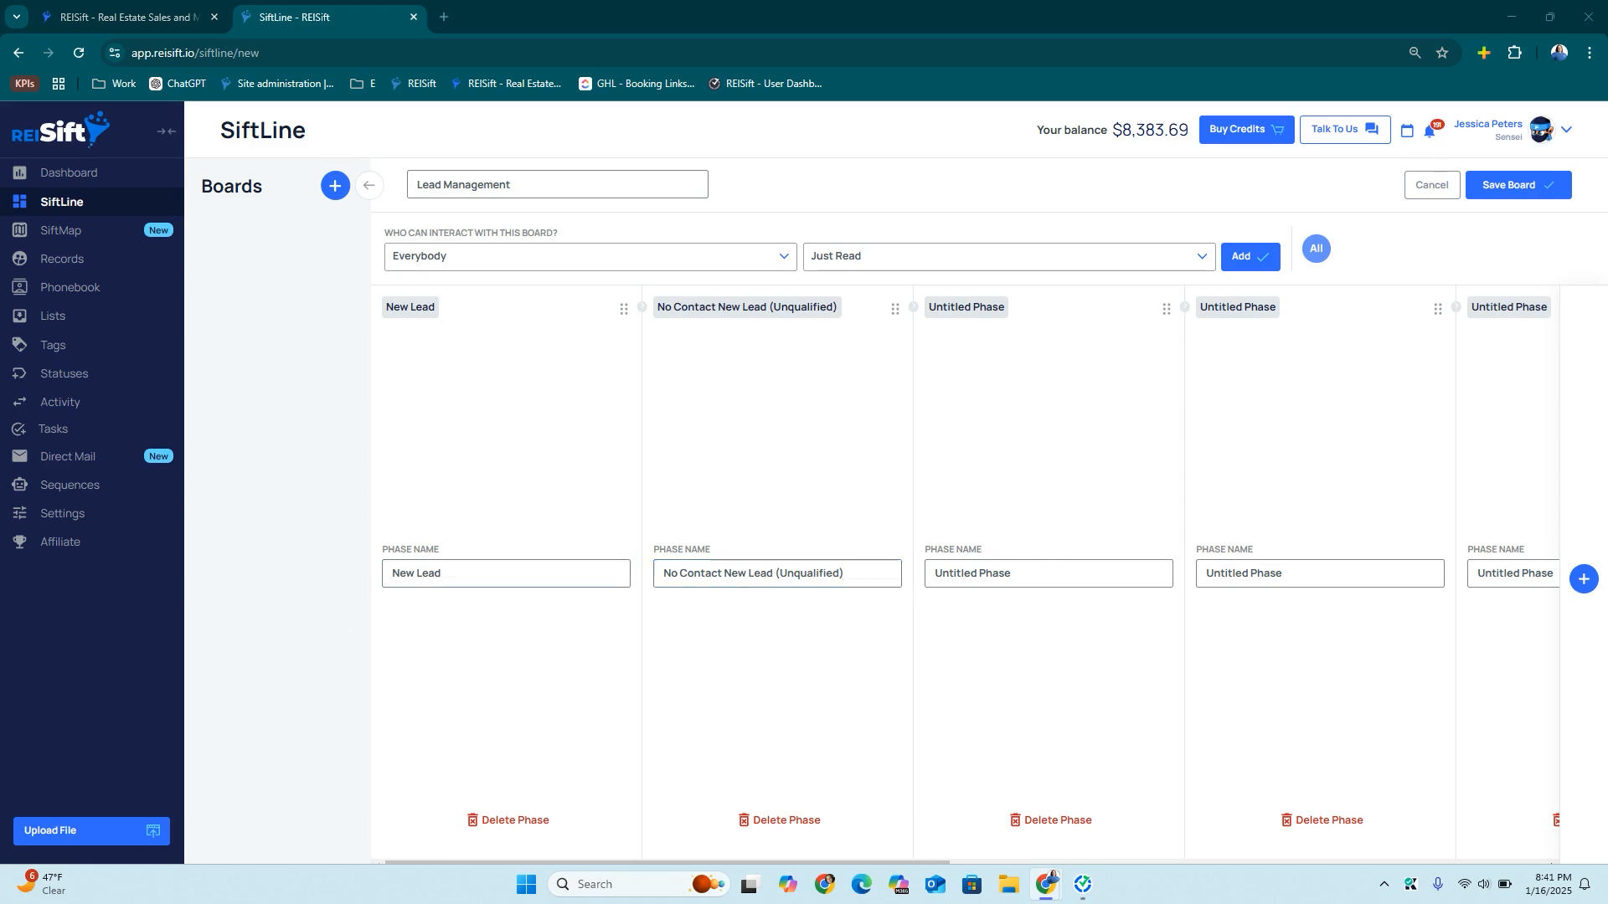
pyautogui.click(1024, 574)
pyautogui.hotkey('ctrl', 'a')
pyautogui.write('COLD Leads (Qualified)')
# Name the next two phases WARM Leads (Qualified) and HOT Leads (Qualified)
pyautogui.moveTo(1205, 570); pyautogui.dragTo(1284, 573)
pyautogui.write('COLD Leads (Qualified)')
pyautogui.doubleClick(1228, 575)
pyautogui.write('WARM')
pyautogui.hscroll(6, 1399, 681)
pyautogui.tripleClick(1018, 578)
pyautogui.write('COLD Leads (Qualified)')
pyautogui.moveTo(1005, 577); pyautogui.dragTo(964, 580)
pyautogui.write('Hot')
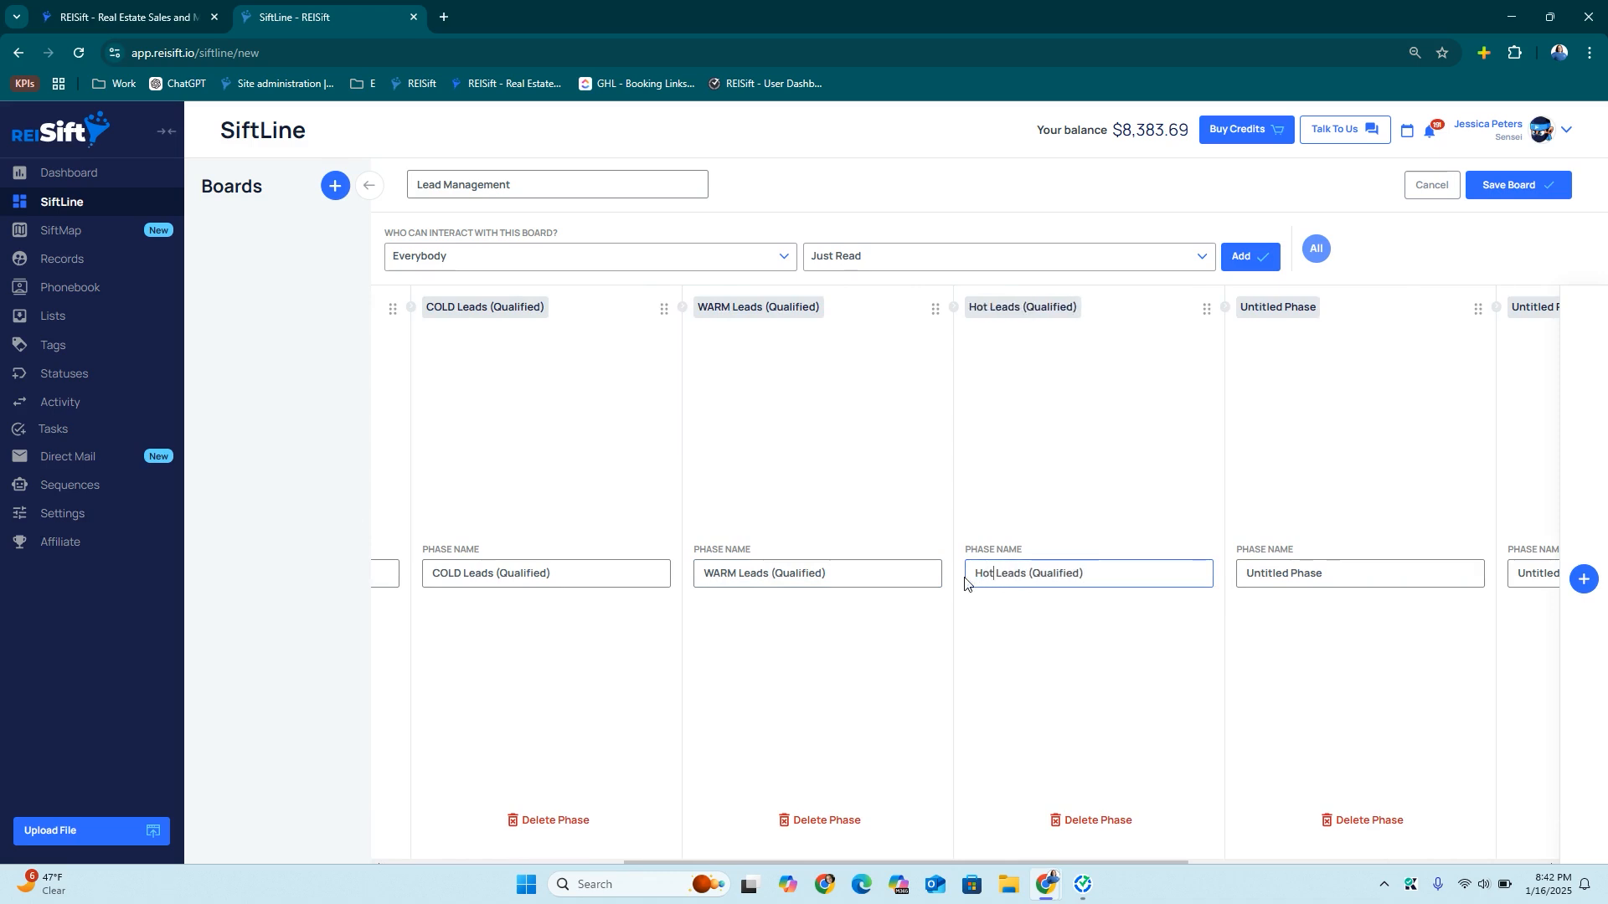
pyautogui.hscroll(3, 838, 563)
pyautogui.press('BackSpace')
pyautogui.press('BackSpace')
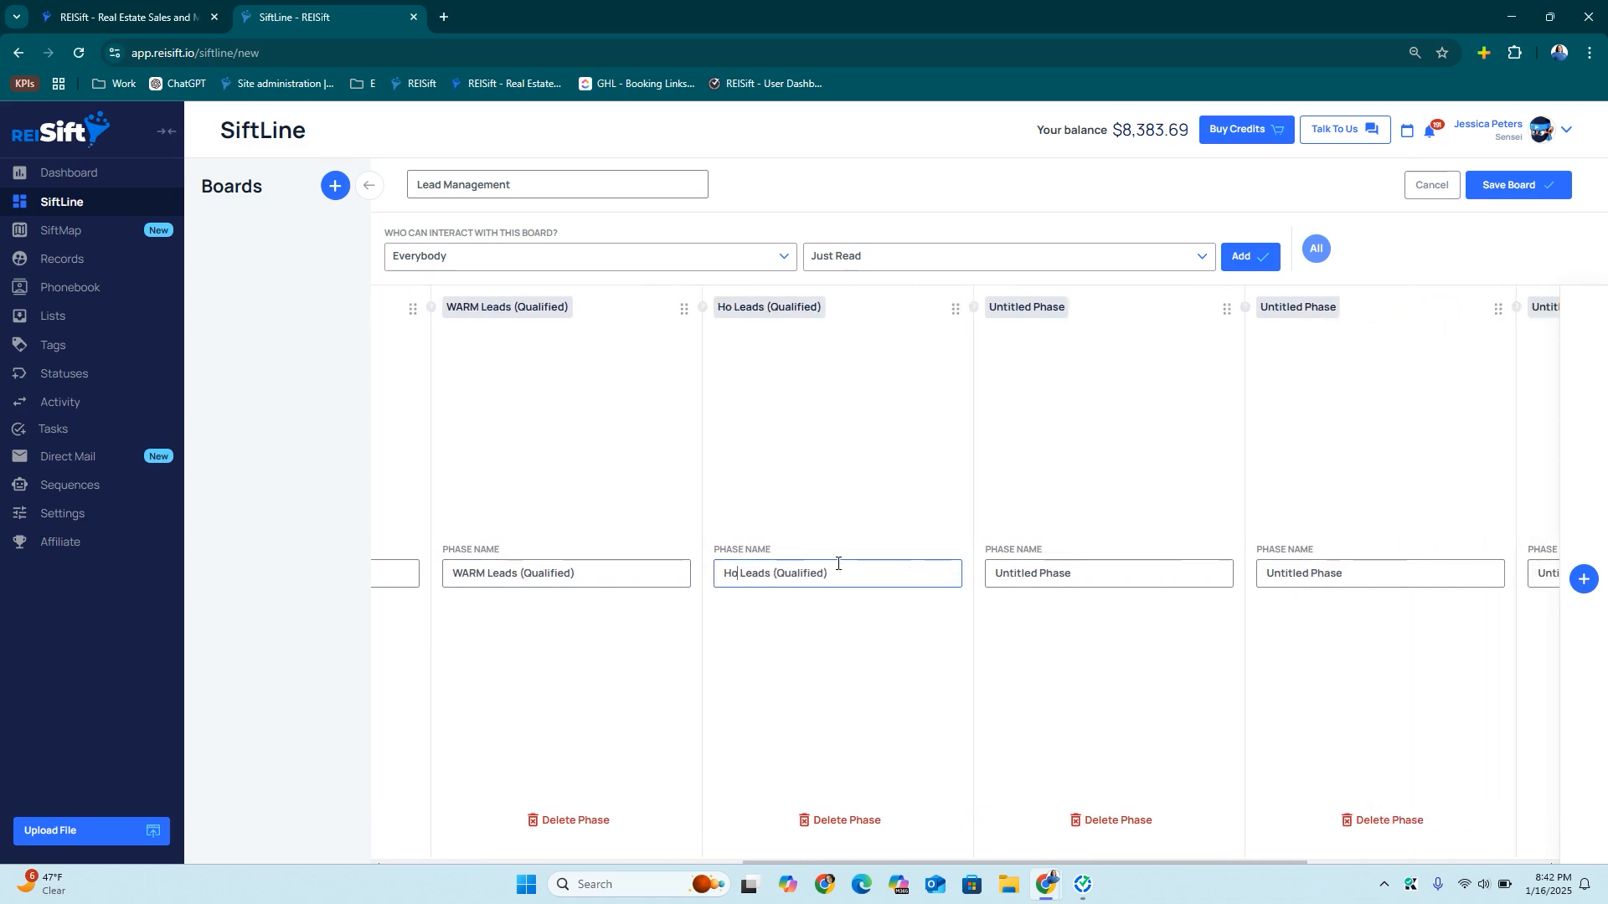
pyautogui.write('OT')
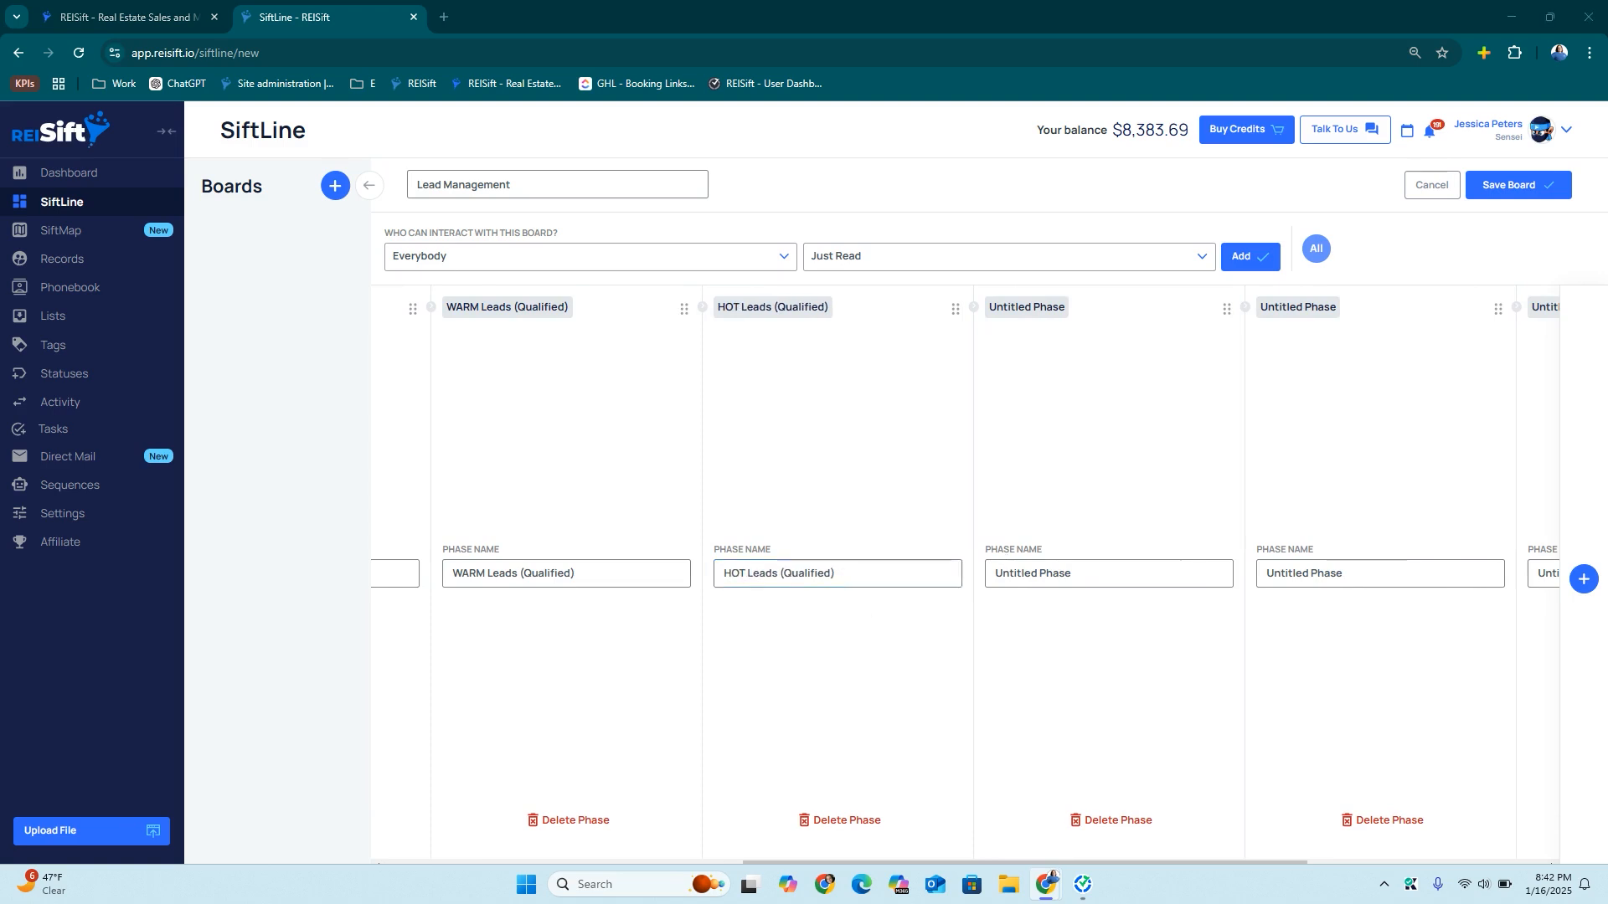
# Name the following phases Send to Acquisitions, Needs Review, Lost Deal and Became Buyer
pyautogui.tripleClick(1061, 572)
pyautogui.write('Send to Acquisitions')
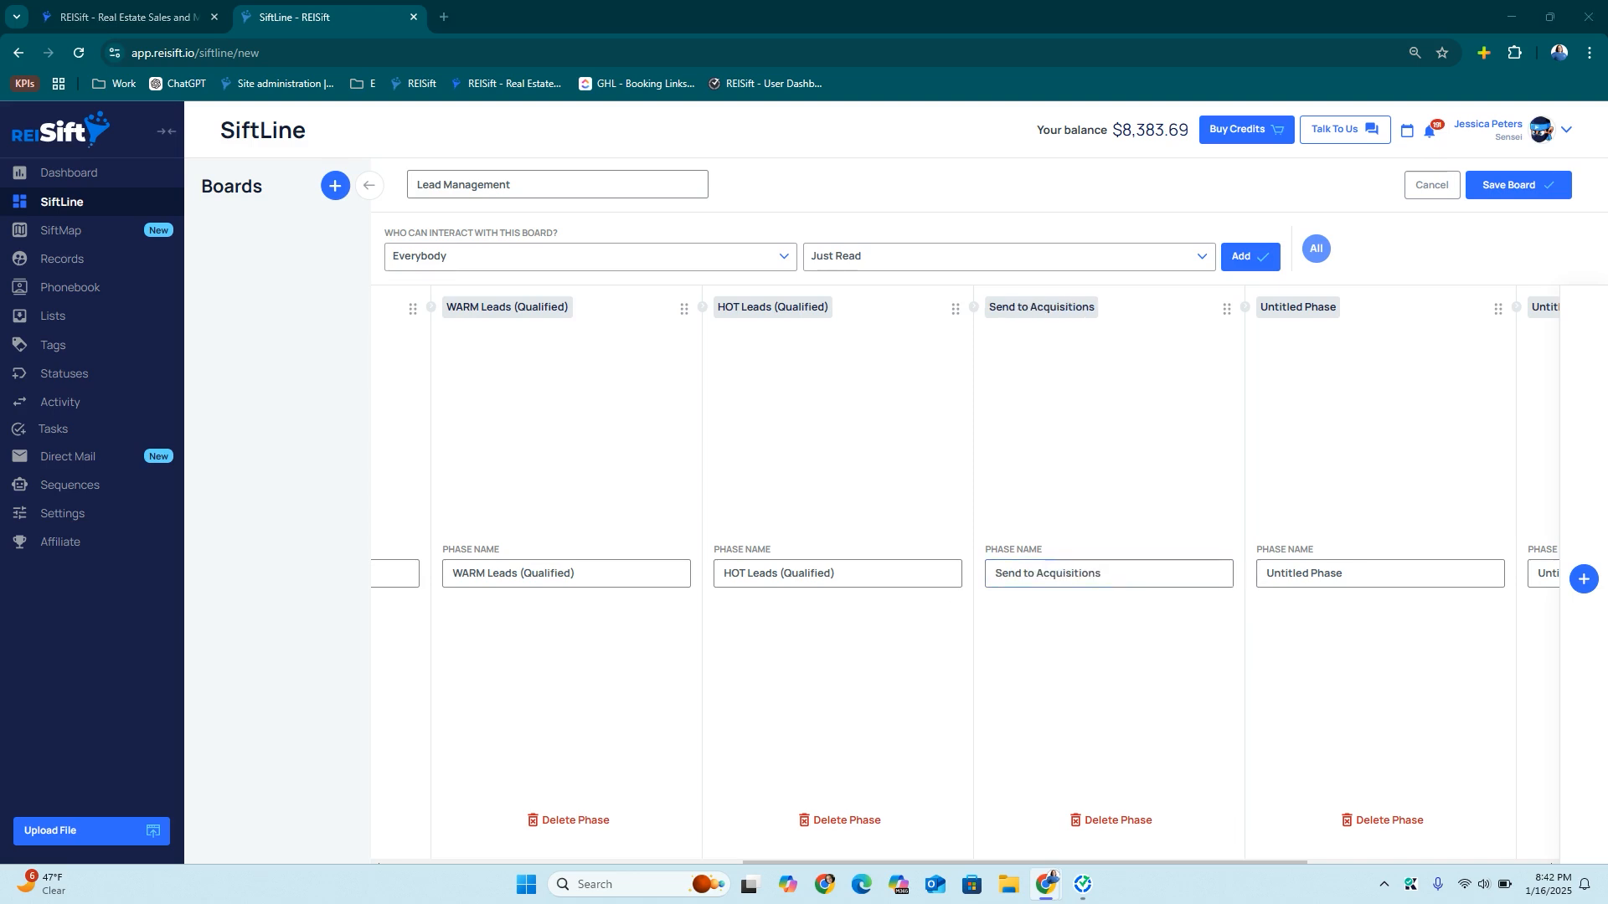
pyautogui.tripleClick(1290, 583)
pyautogui.write('Needs Review')
pyautogui.hscroll(3, 1290, 584)
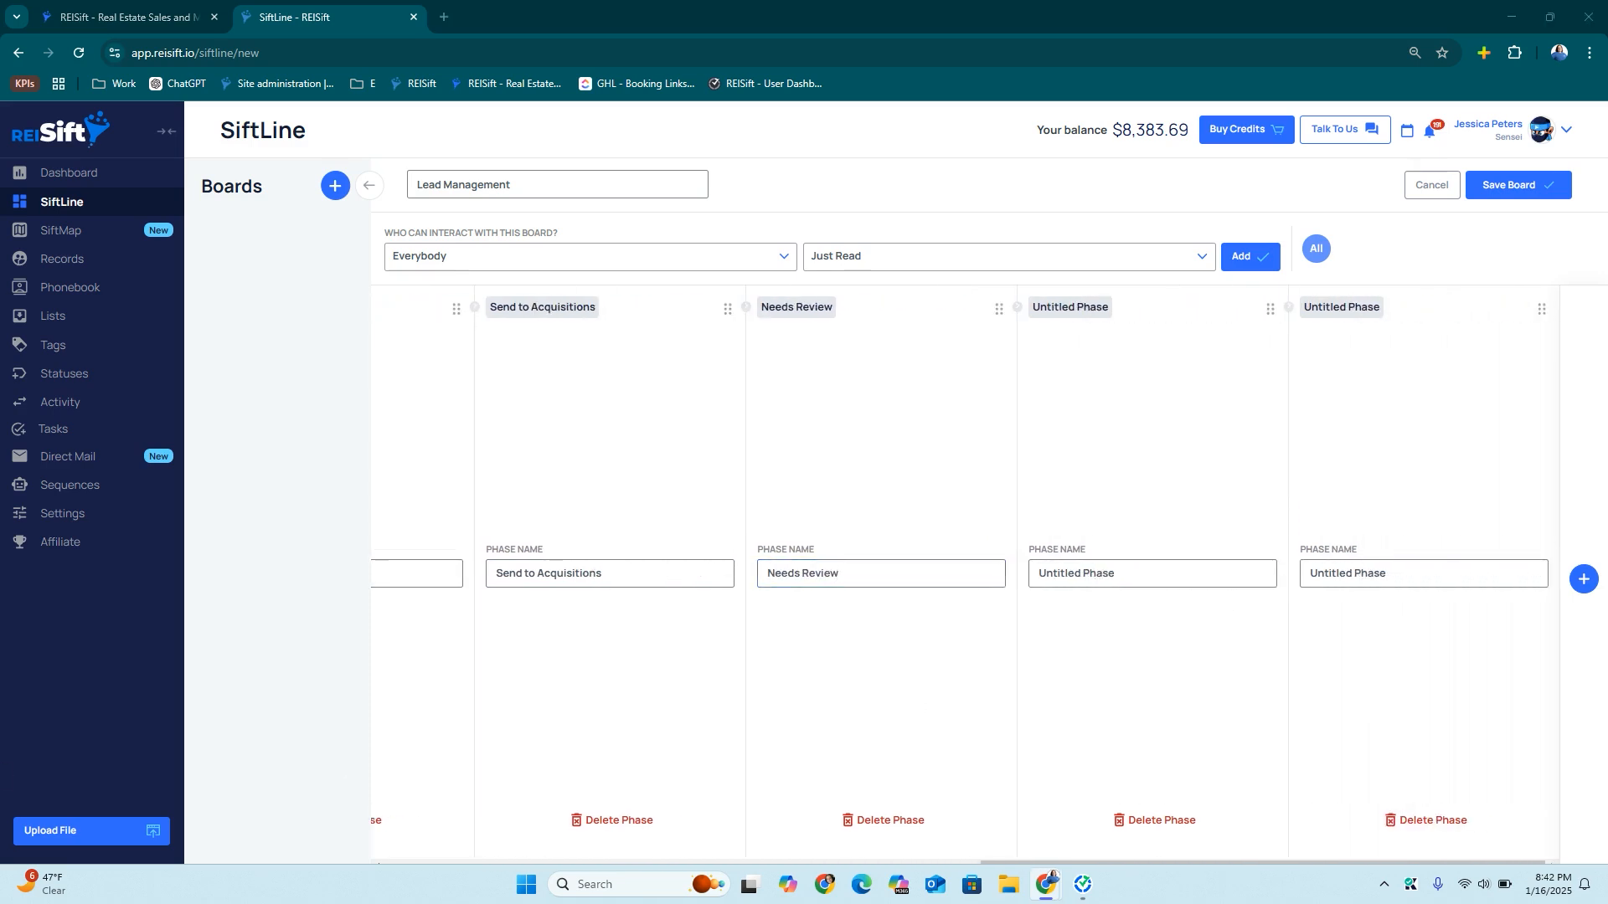
pyautogui.click(1072, 578)
pyautogui.write('Lost Deal')
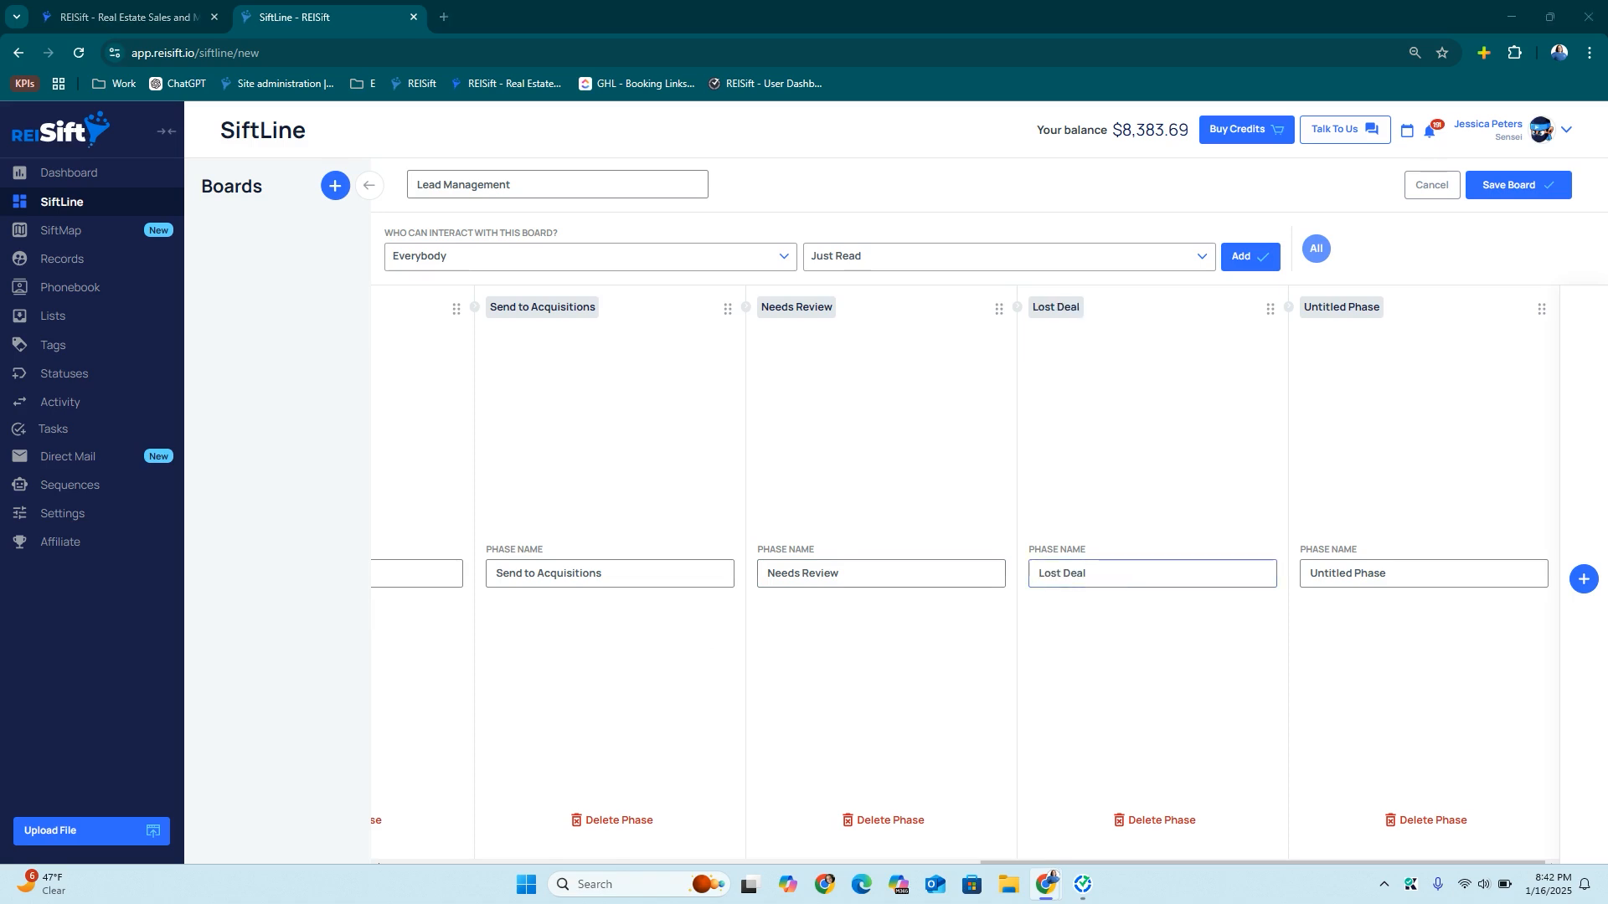
pyautogui.click(1361, 575)
pyautogui.write('Became Buyer')
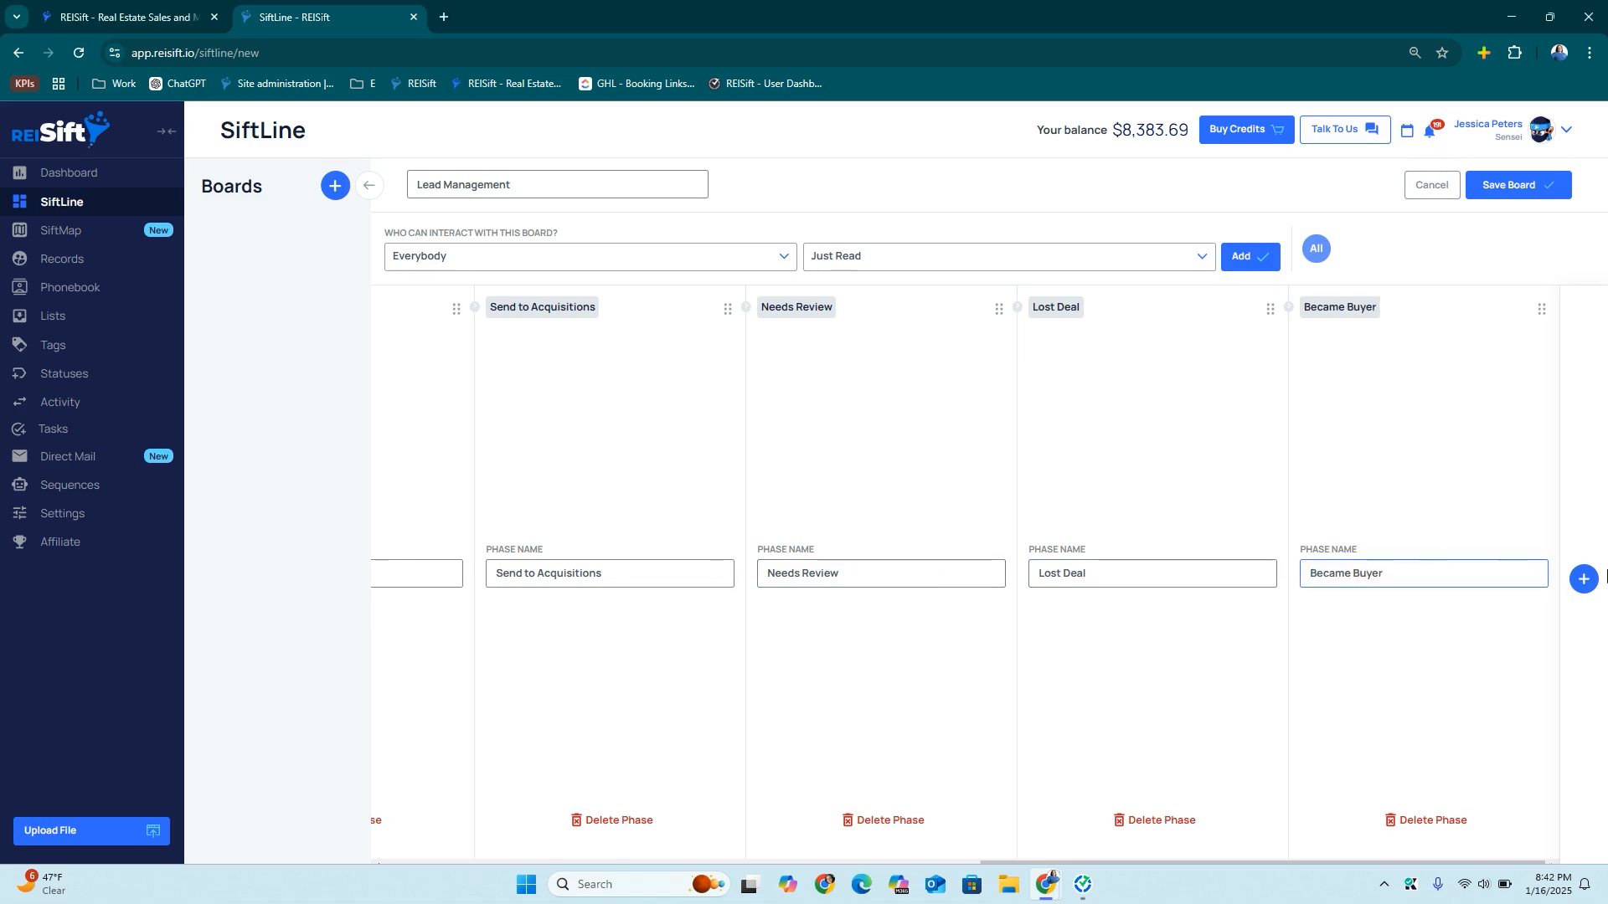
# Name the last phases Not Interested Anymore and Not A Deal, then save the board
pyautogui.hscroll(6, 1126, 571)
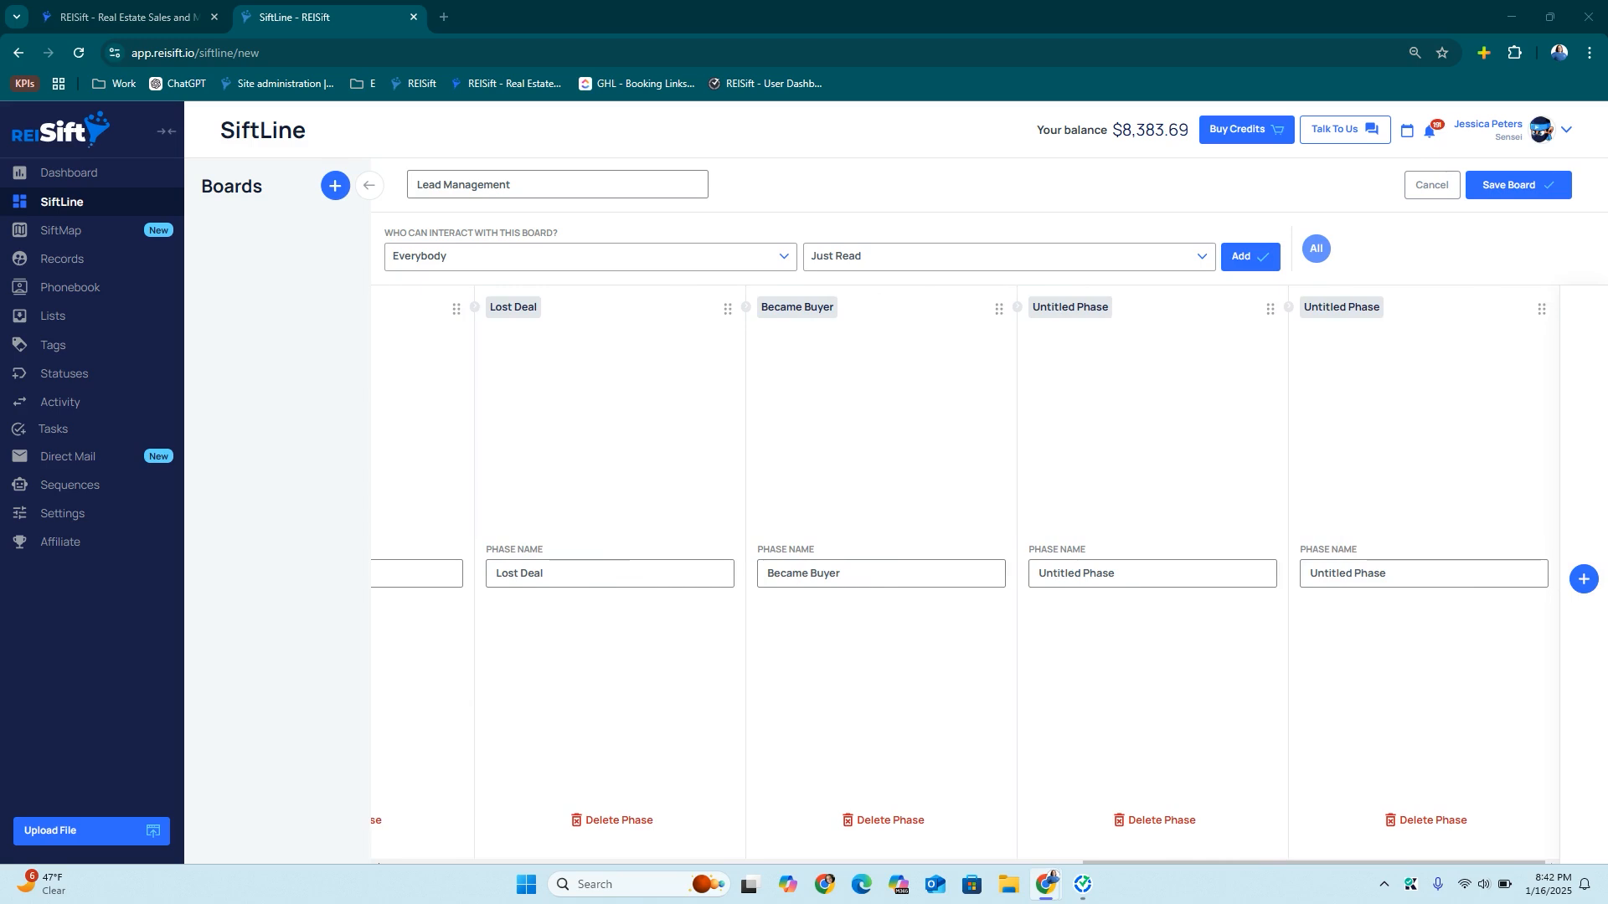
pyautogui.tripleClick(1122, 570)
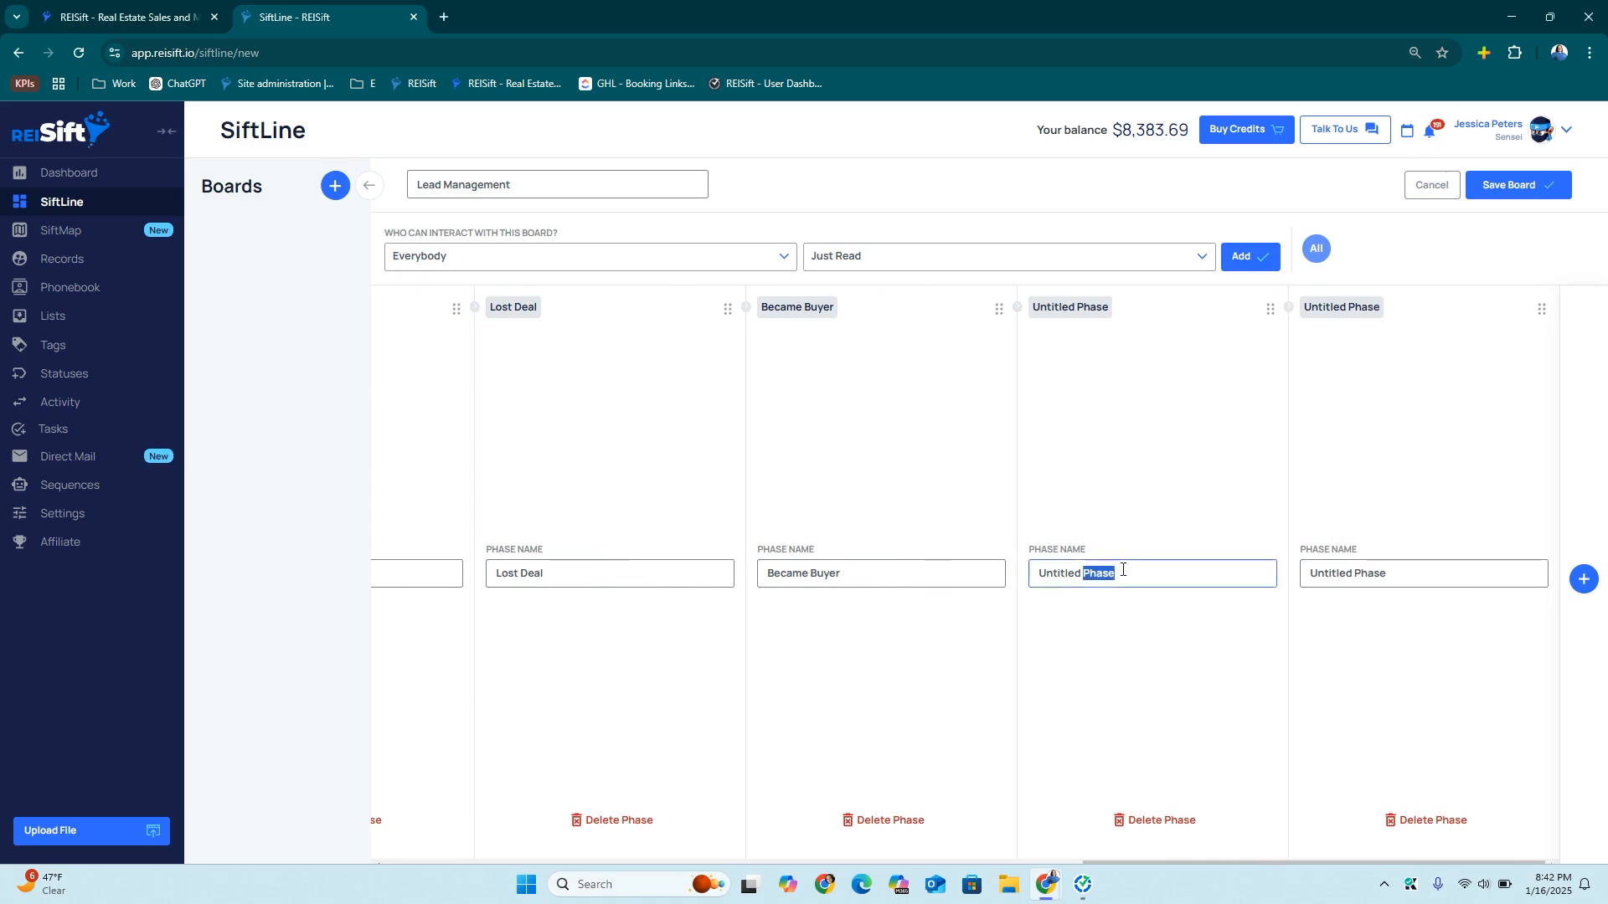
pyautogui.write('Not Interested Anymore')
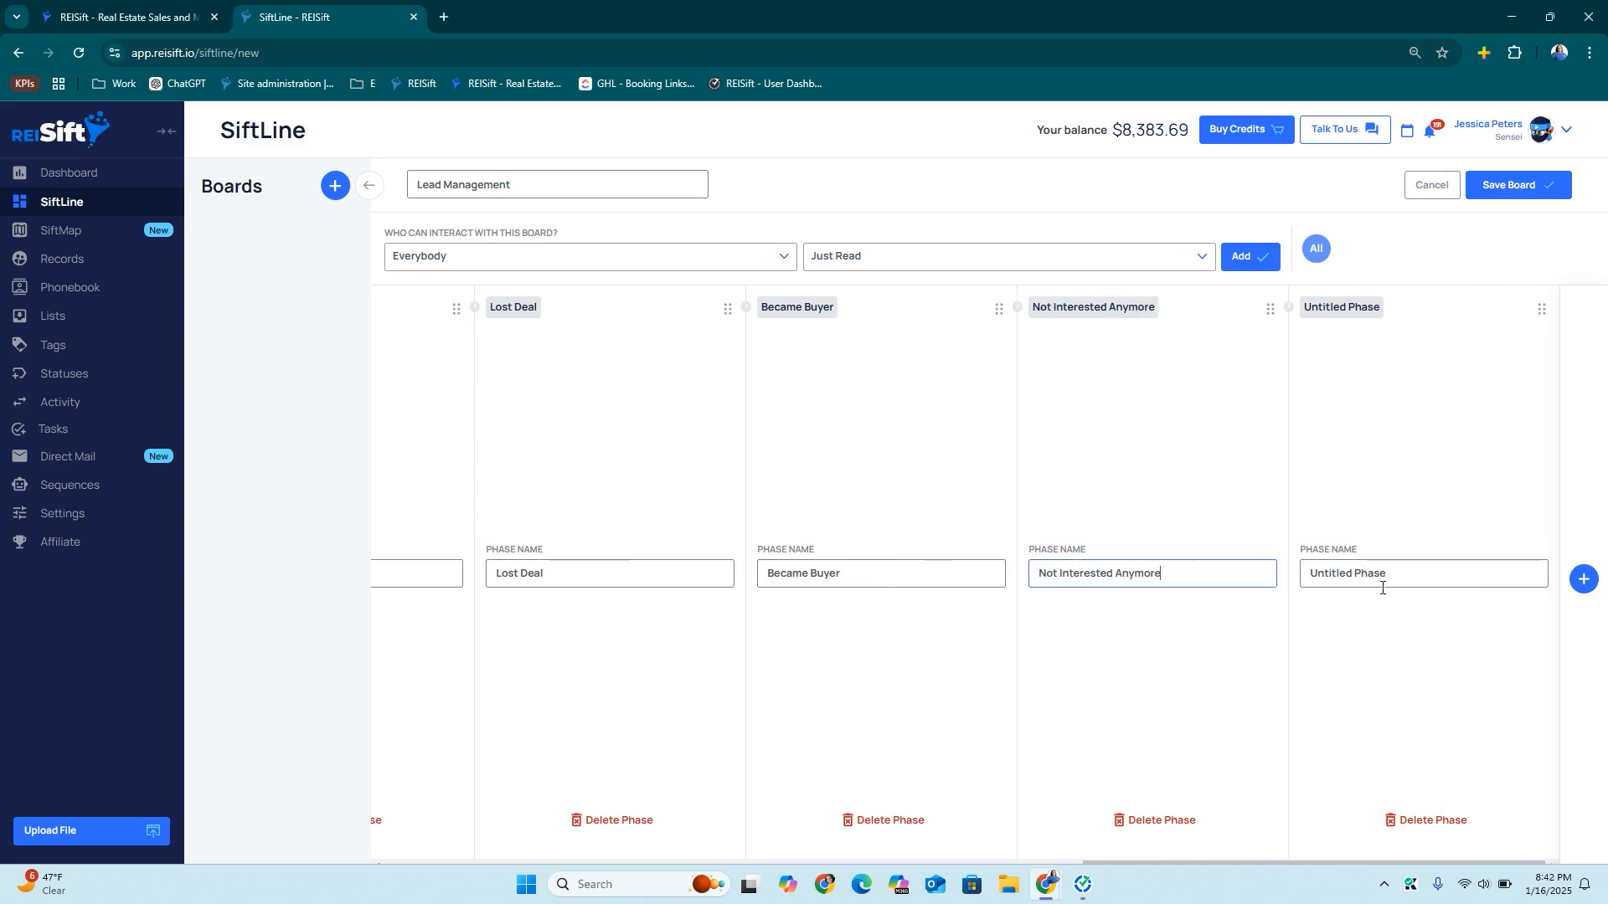
pyautogui.tripleClick(1388, 574)
pyautogui.write('N')
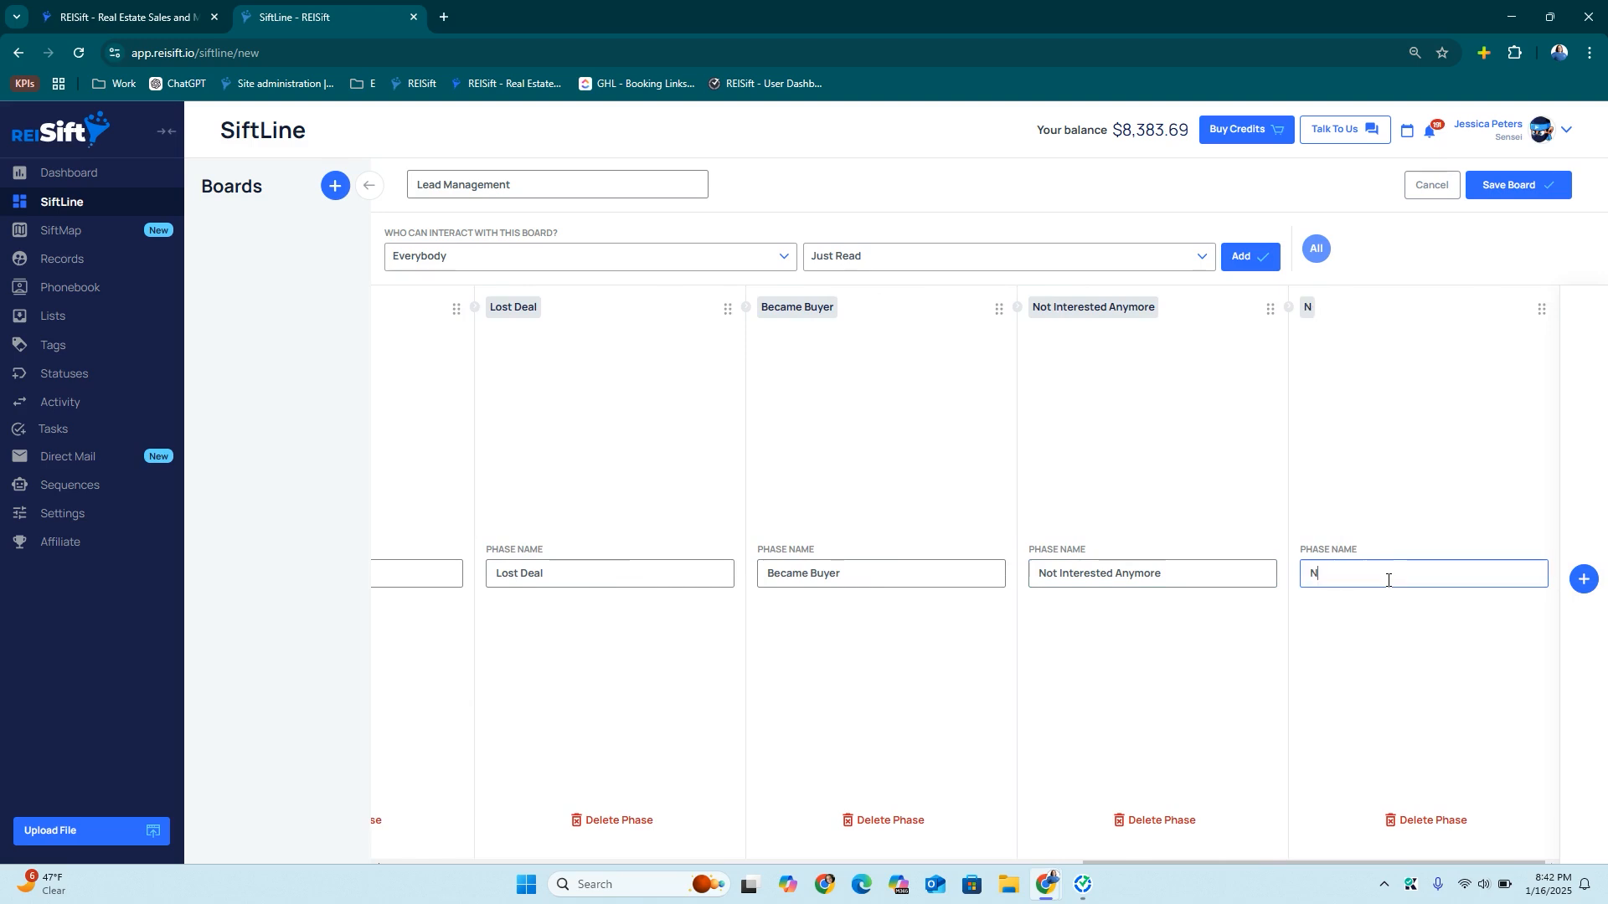
pyautogui.write('Ot A Deal')
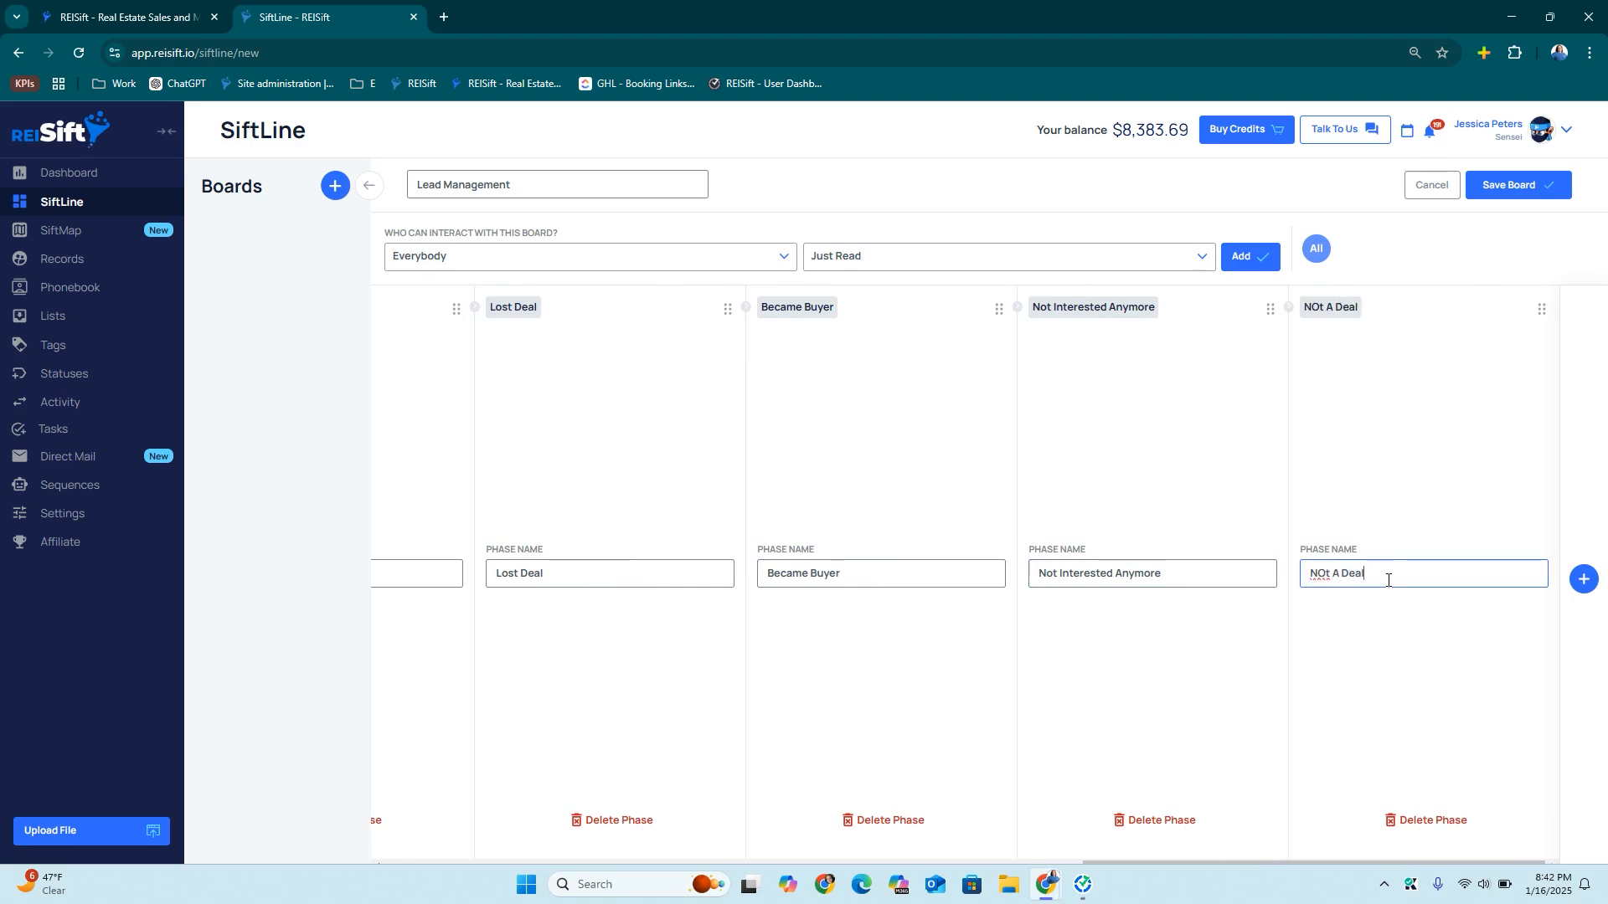
pyautogui.click(1331, 577)
pyautogui.press('BackSpace')
pyautogui.press('BackSpace')
pyautogui.write('ot')
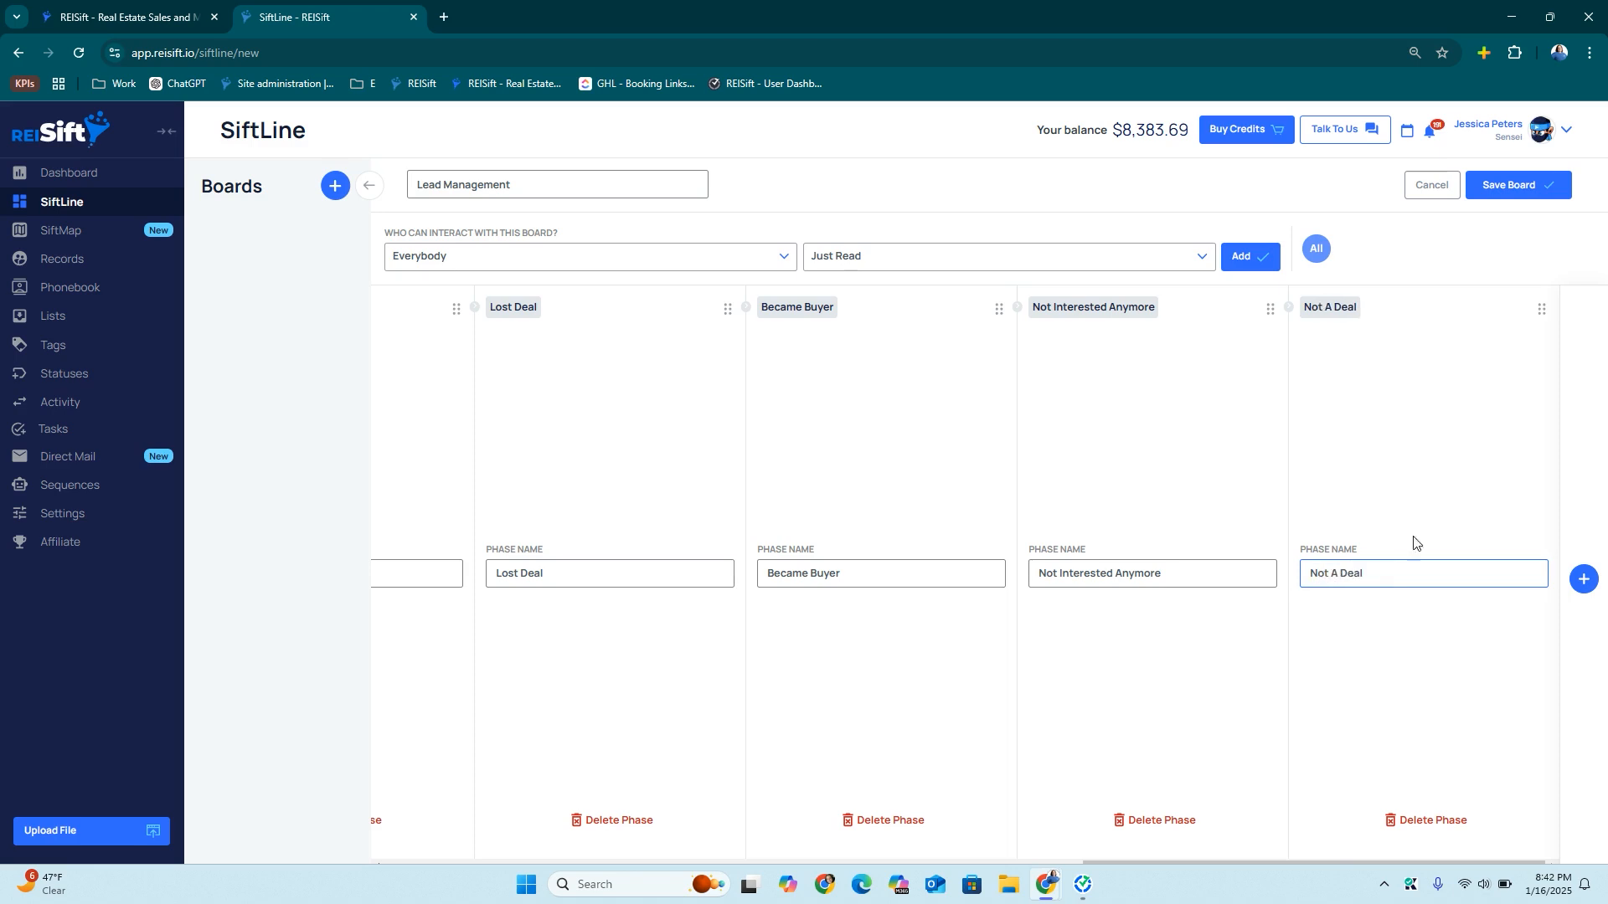
pyautogui.click(1532, 186)
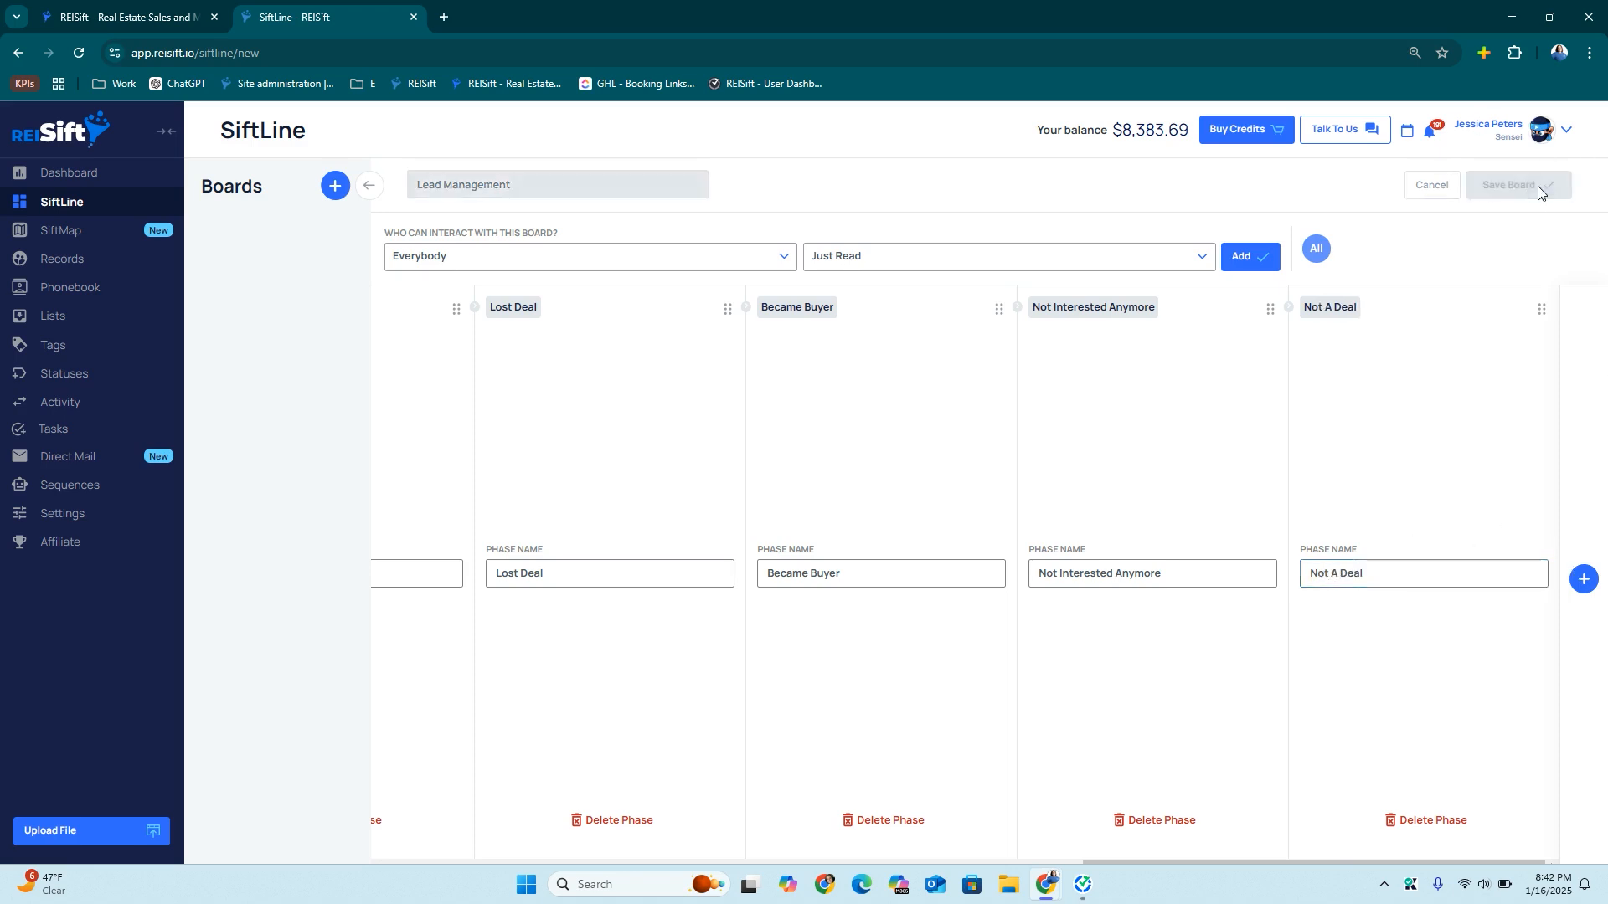
# Start a new board named Acquisitions and clear its Default 1 phase name
pyautogui.click(333, 184)
pyautogui.click(508, 180)
pyautogui.write('Acquisitions')
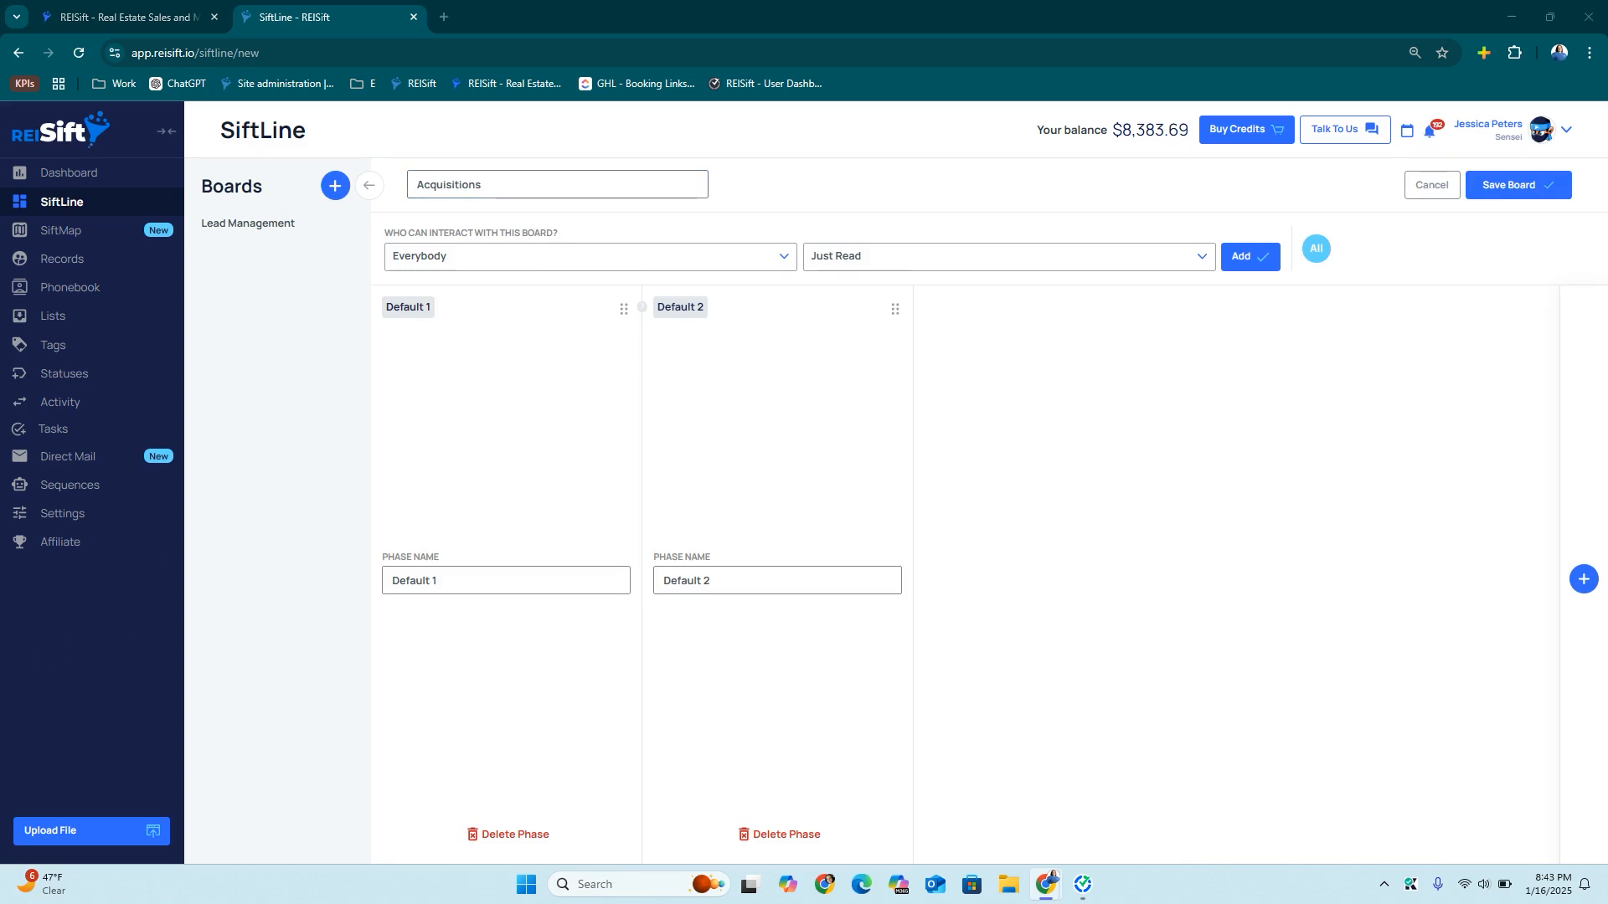
pyautogui.doubleClick(424, 587)
pyautogui.press('BackSpace')
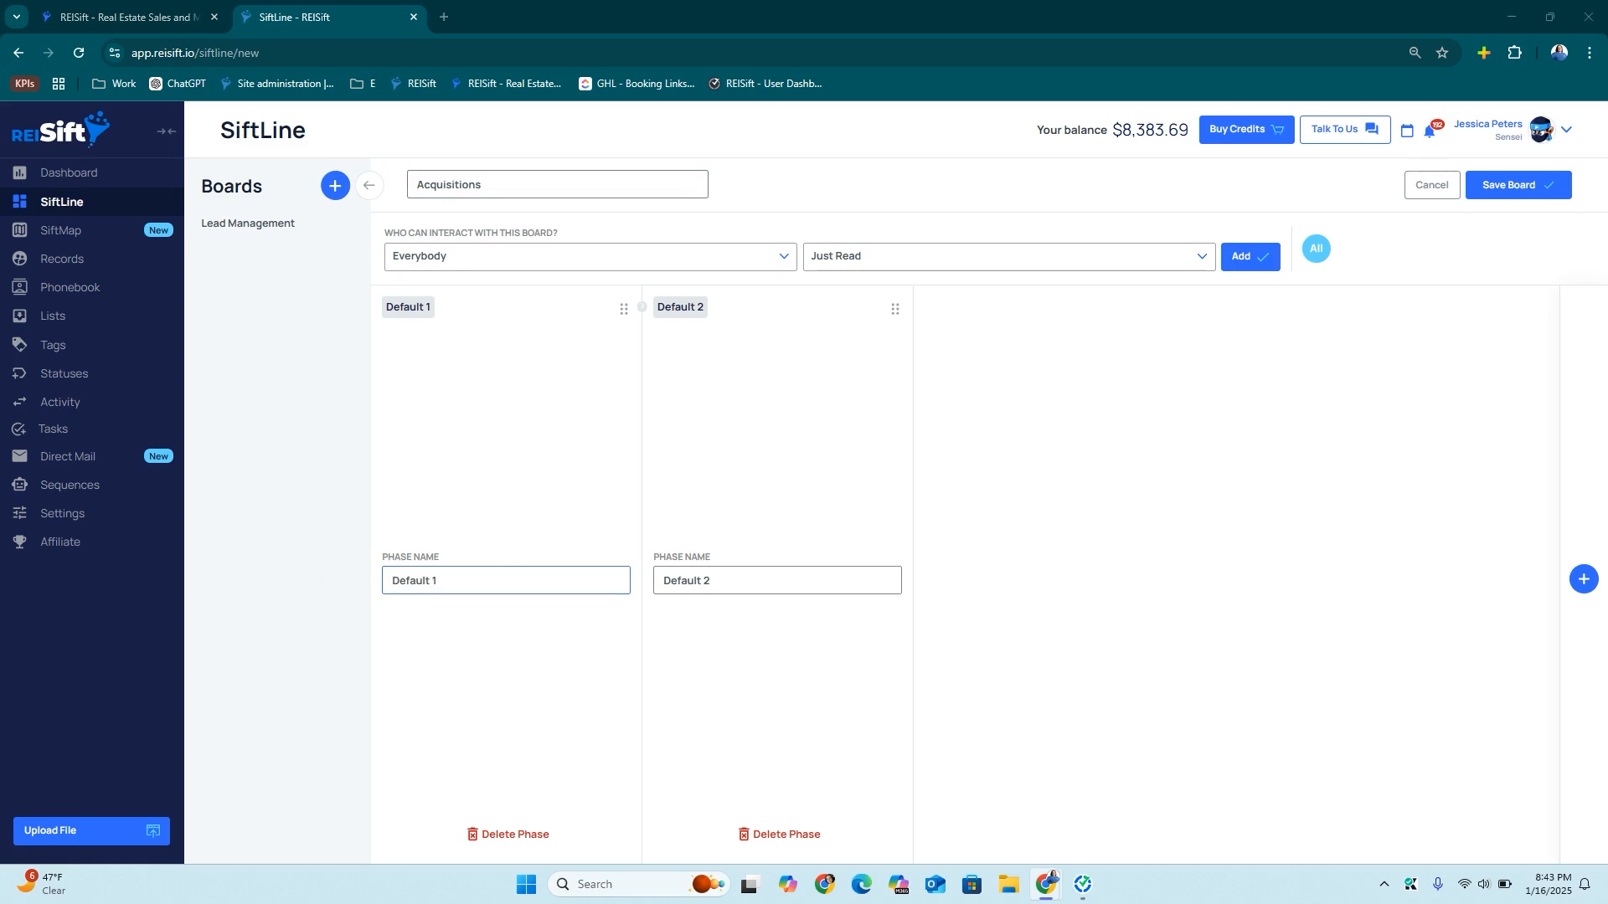
pyautogui.click(436, 574)
# Name the first phases Appointment / Make Offer, Offer Follow-Up and Offer Rejected, adding columns
pyautogui.hotkey('ctrl', 'a')
pyautogui.write('Appointment / Make Offer')
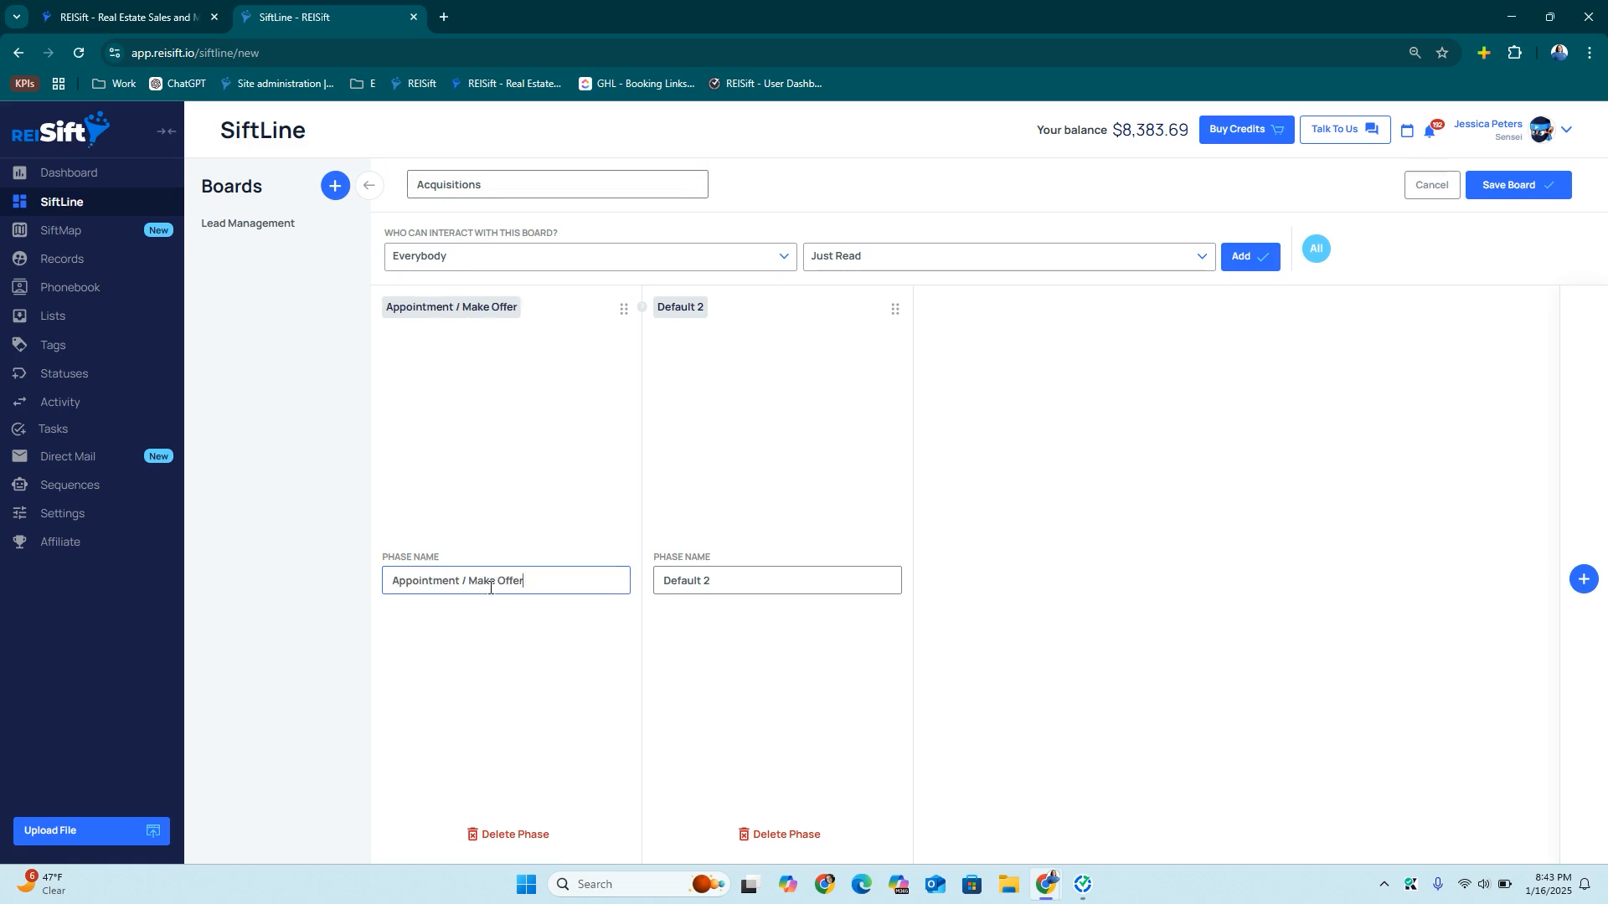
pyautogui.click(1583, 579)
pyautogui.click(1583, 580)
pyautogui.click(1584, 579)
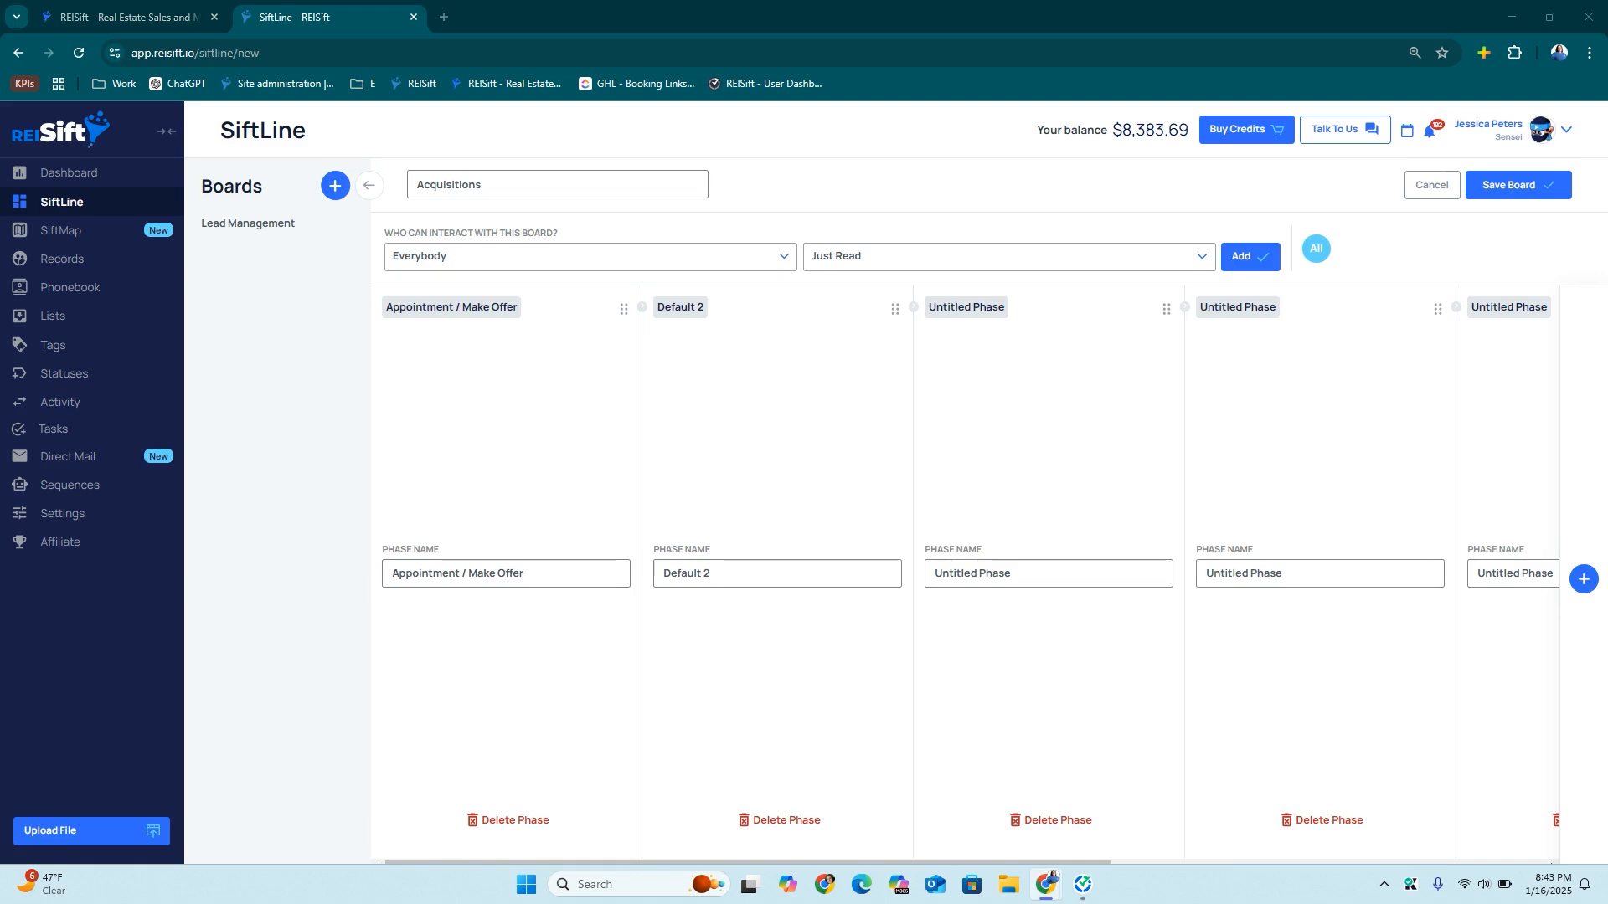
pyautogui.click(754, 570)
pyautogui.hotkey('ctrl', 'a')
pyautogui.write('Offer Follow-Up')
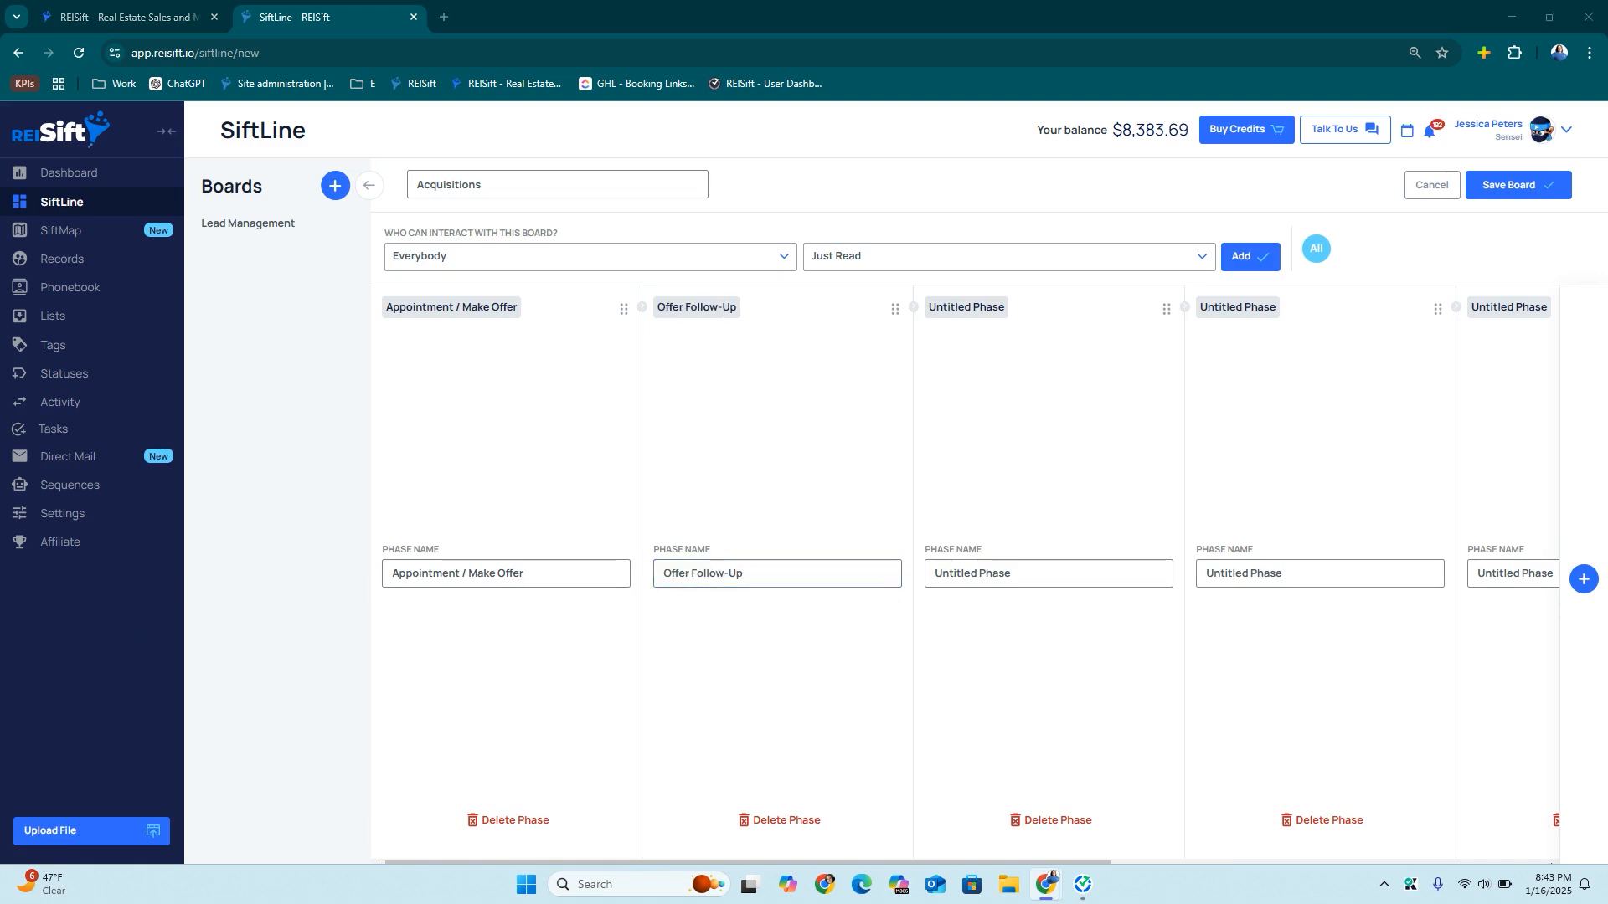
pyautogui.click(1002, 573)
pyautogui.hotkey('ctrl', 'a')
pyautogui.write('Offer Rejected')
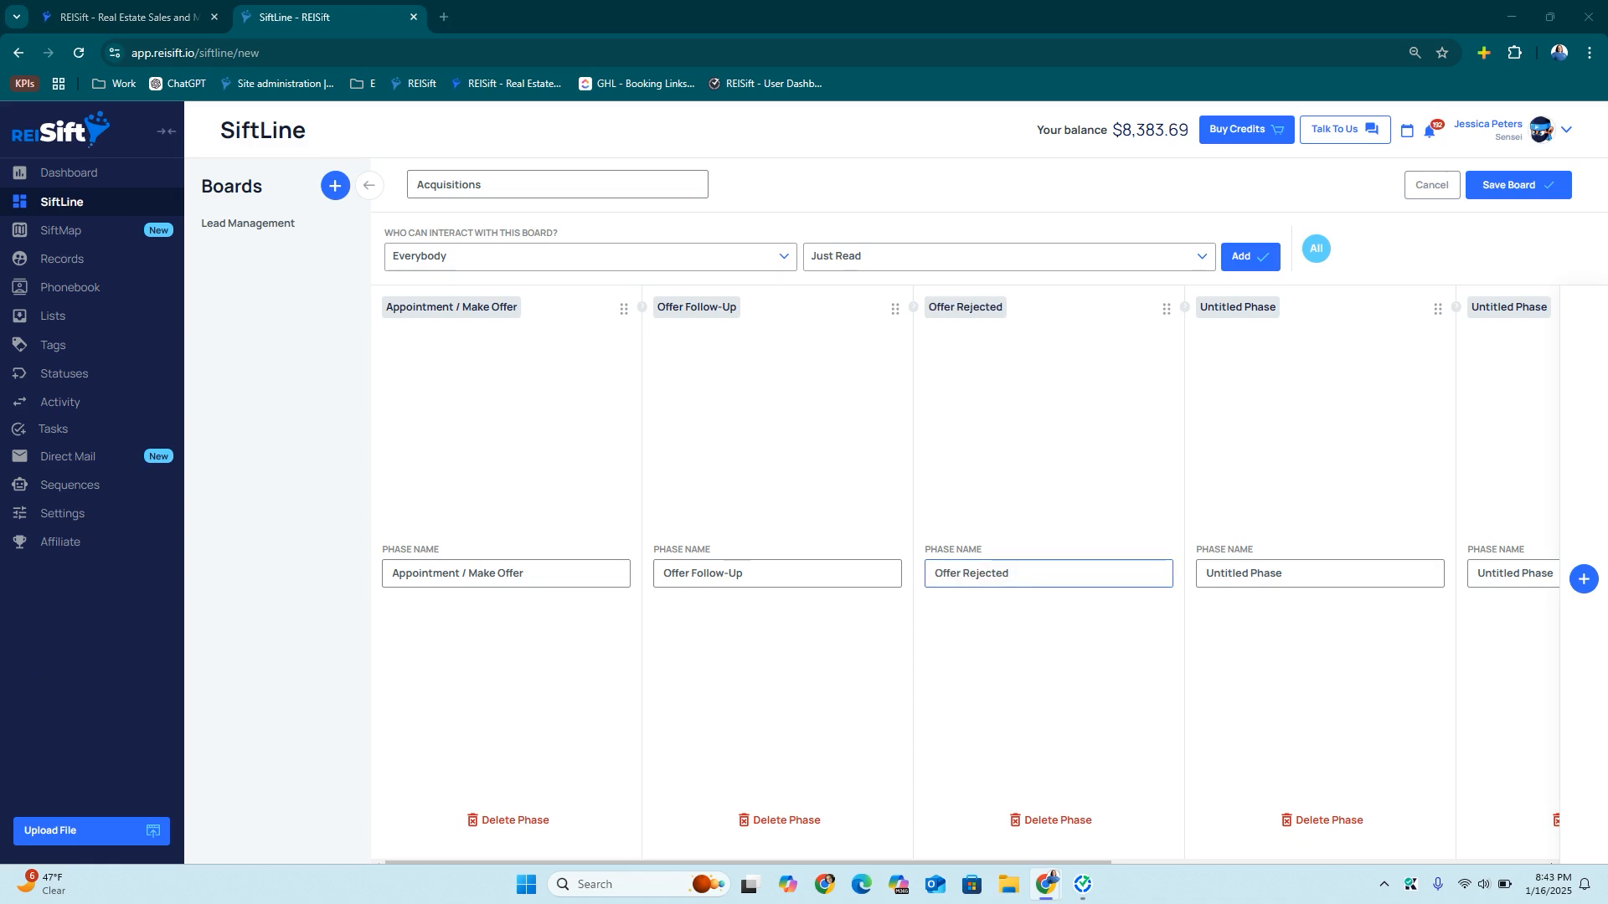
# Name the next phases Offer Accepted, Under Contract and Referred Lead
pyautogui.tripleClick(1240, 572)
pyautogui.write('Offer Accepted')
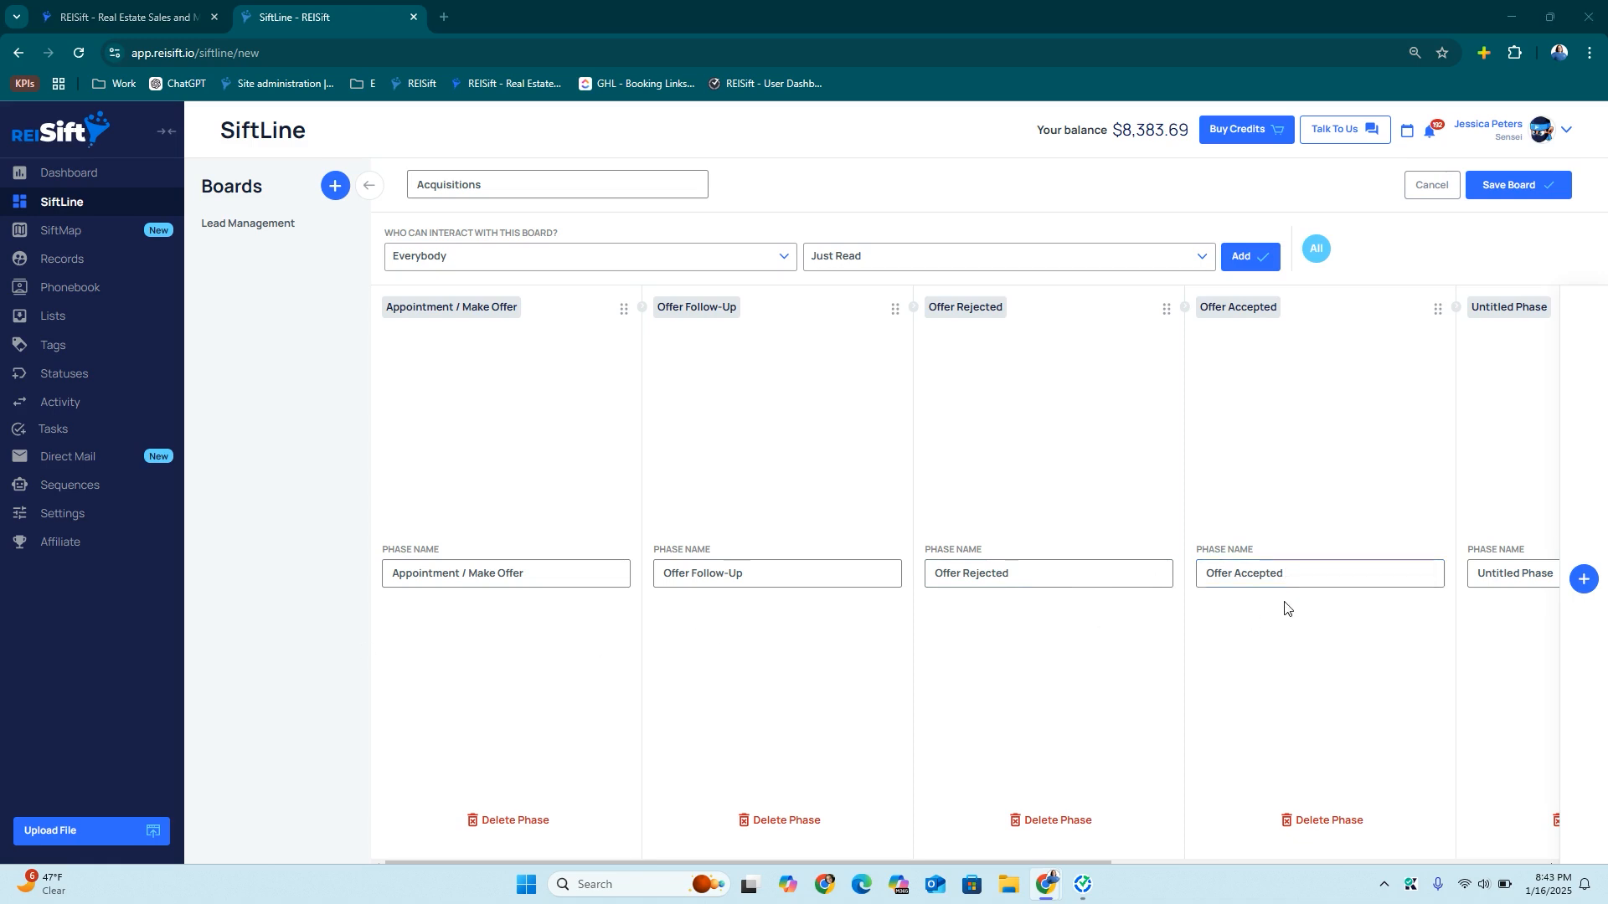
pyautogui.hscroll(4, 1284, 606)
pyautogui.tripleClick(1196, 578)
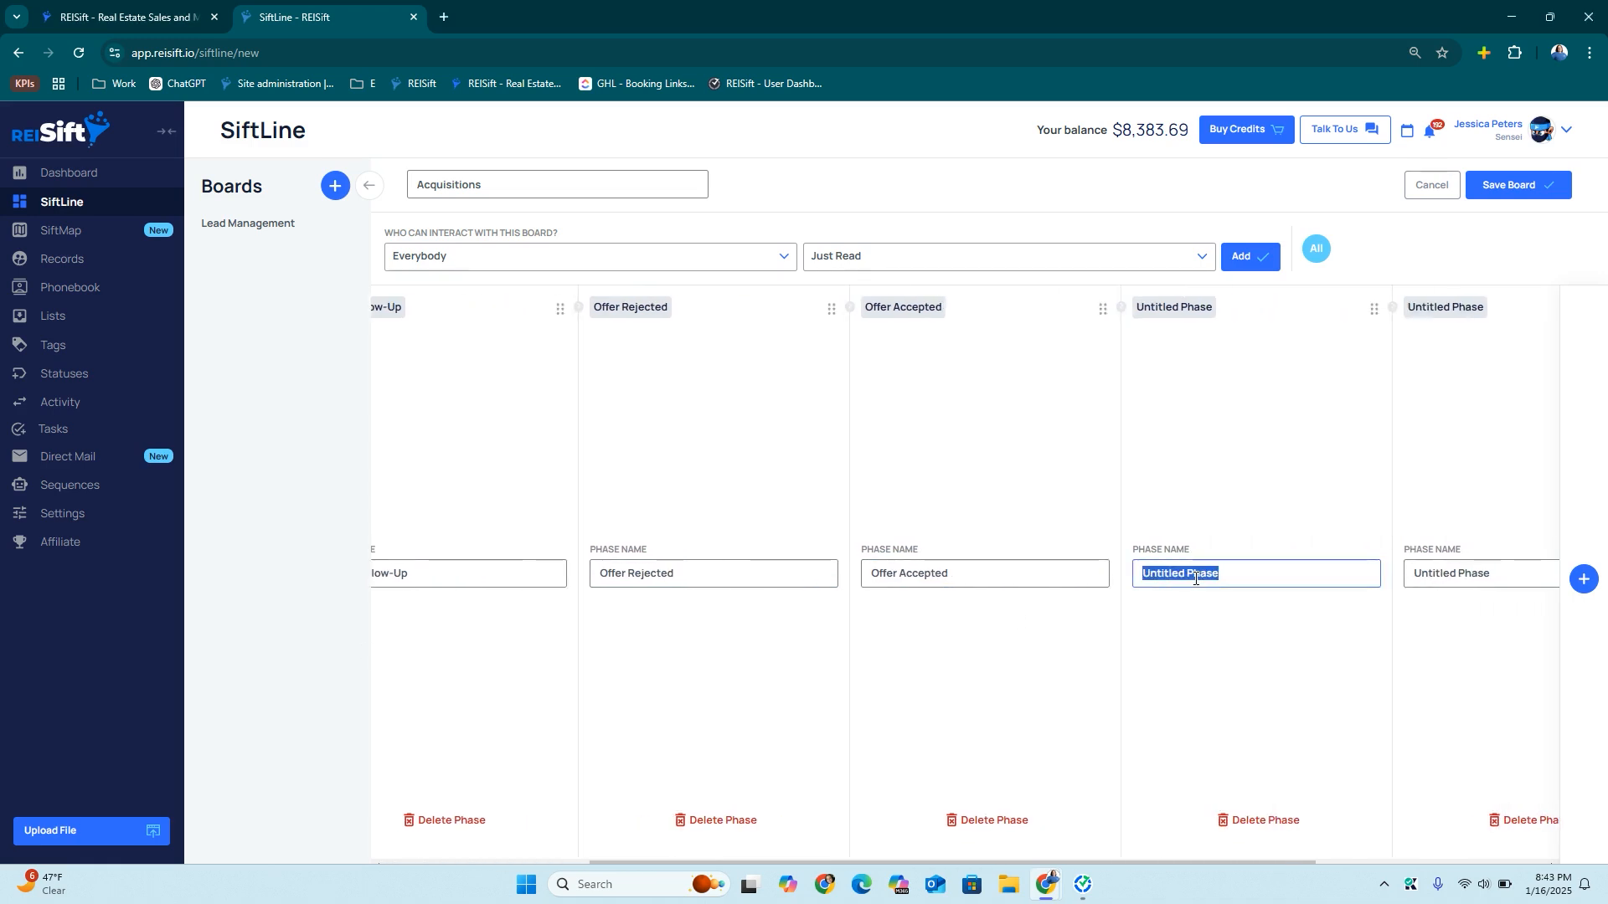
pyautogui.write('Under Contract')
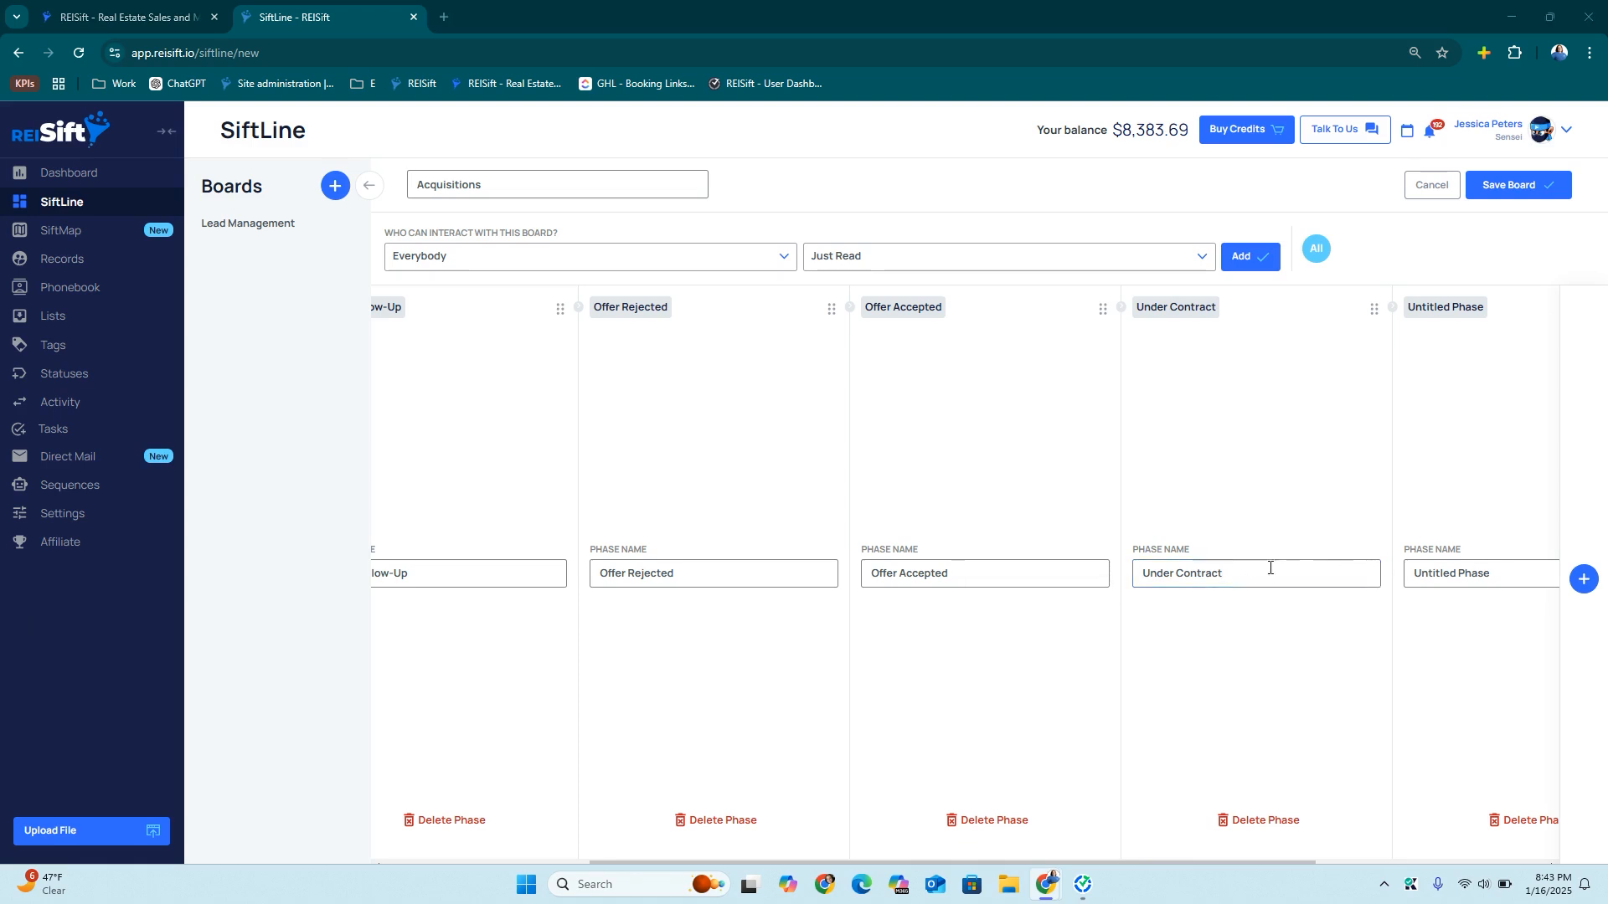
pyautogui.tripleClick(1444, 571)
pyautogui.write('Referred Lead')
# Add Lost Deal and Send Back to Lead Management phases, then save the Acquisitions board
pyautogui.hscroll(4, 1344, 575)
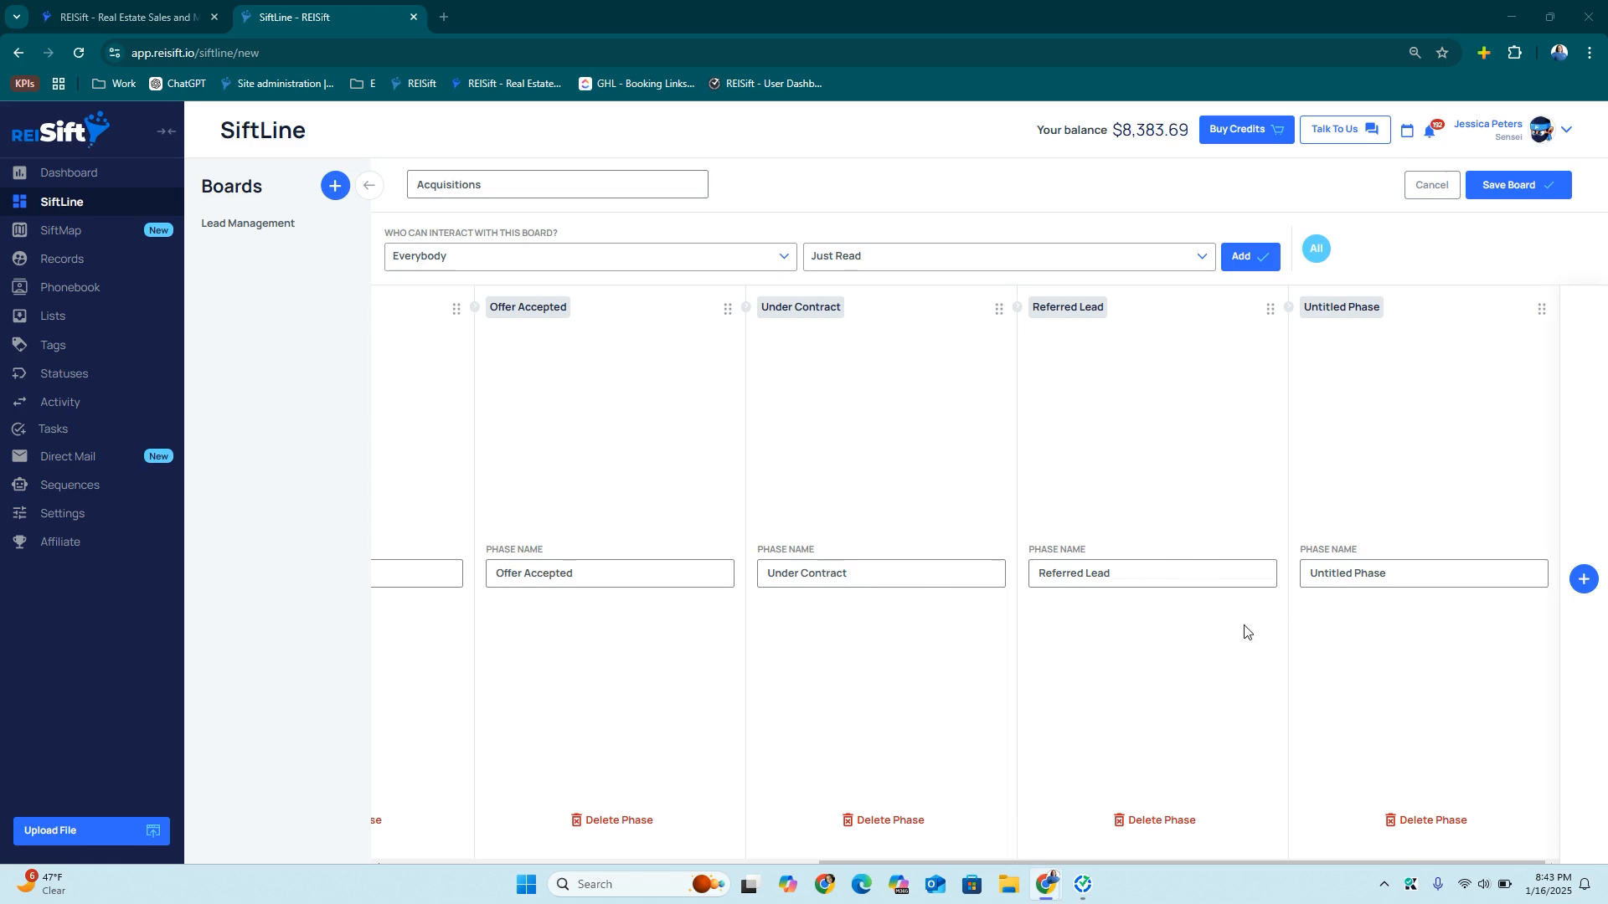
pyautogui.tripleClick(1349, 586)
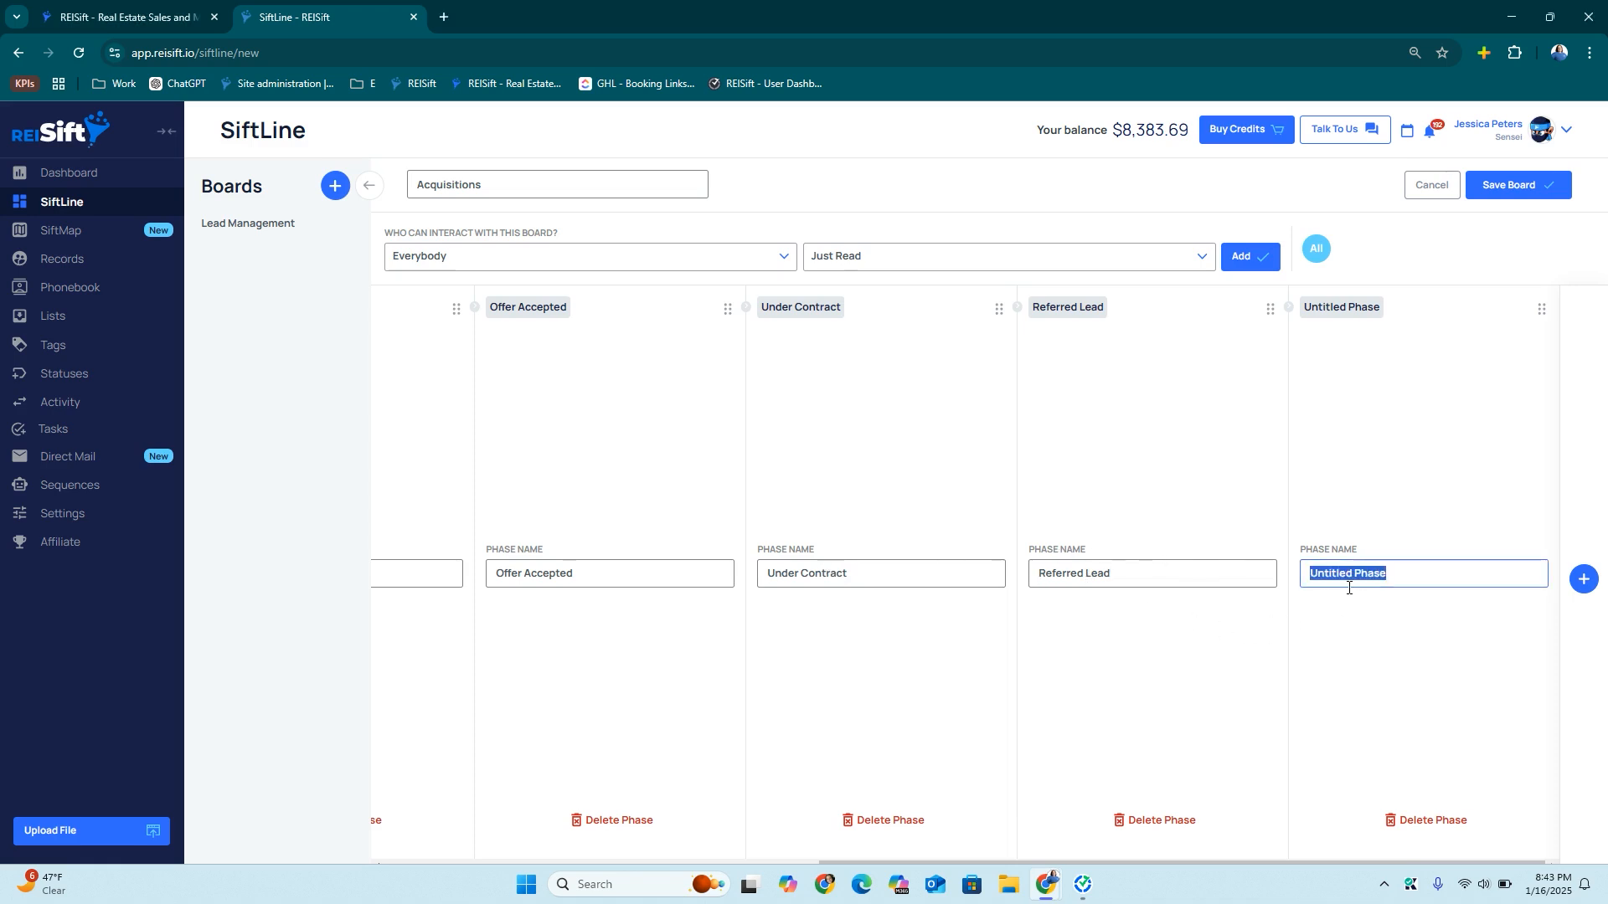
pyautogui.write('Lost Deal')
pyautogui.click(1583, 578)
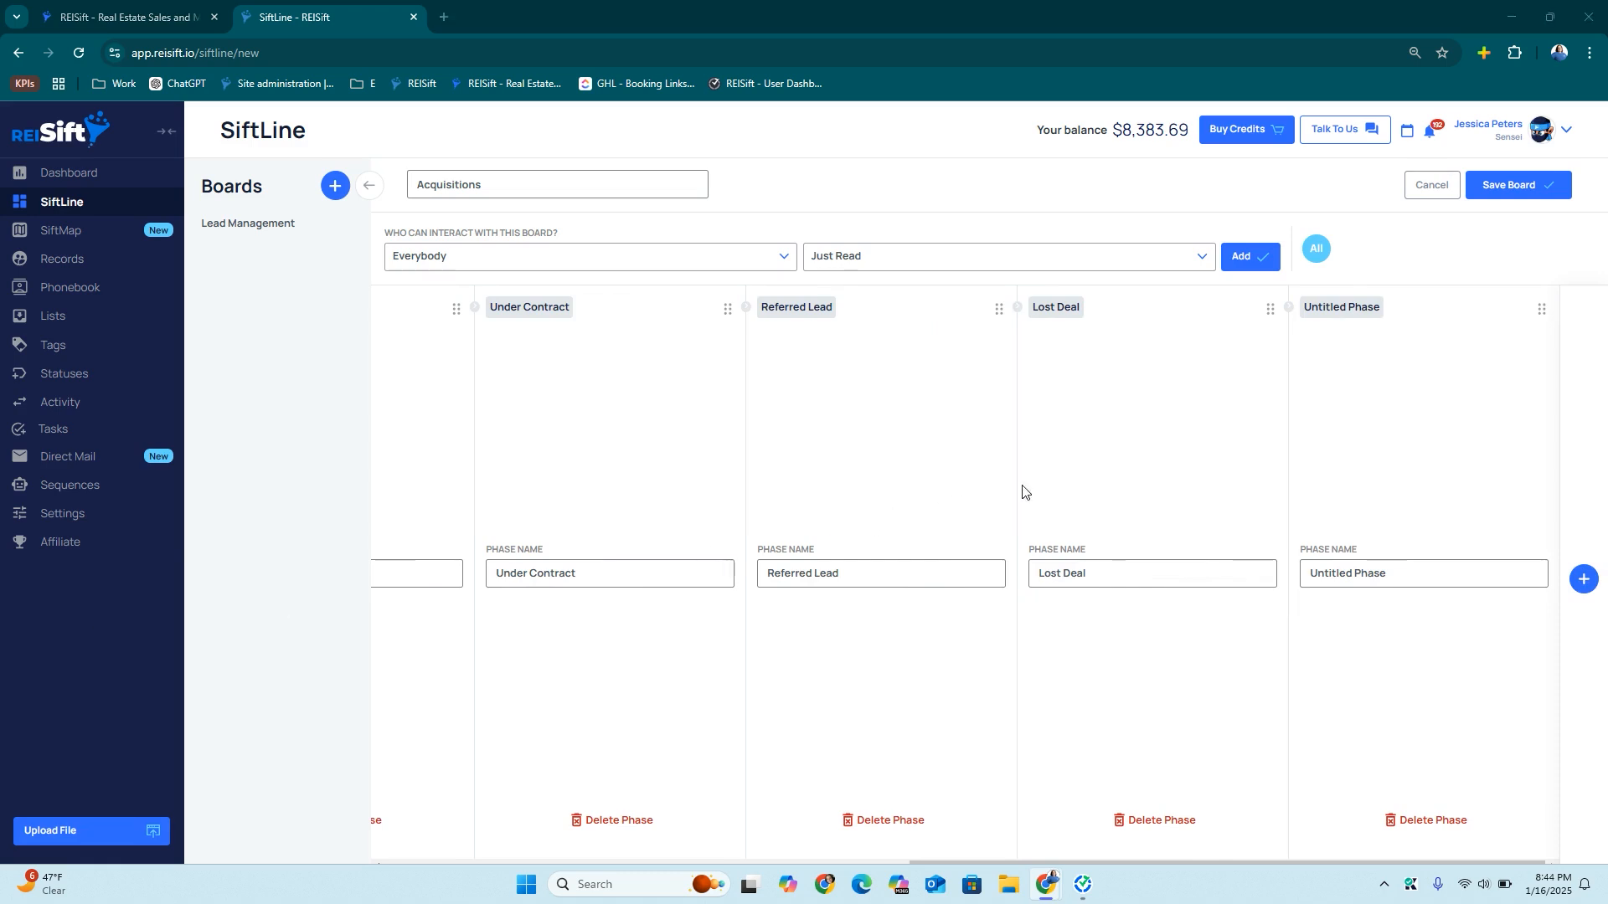
pyautogui.tripleClick(1313, 572)
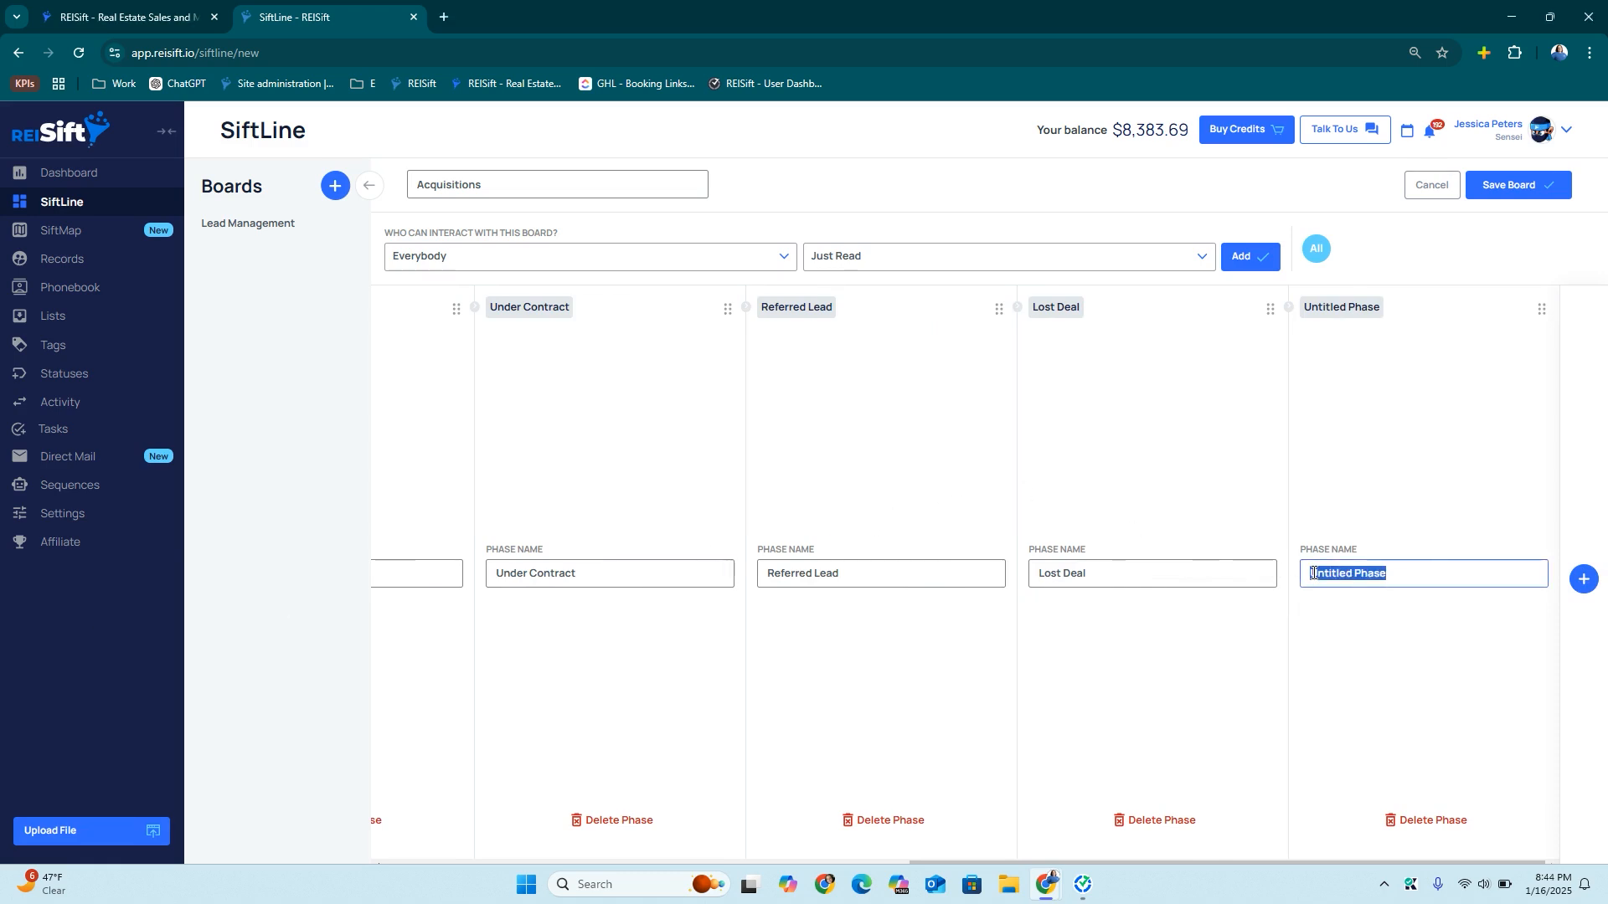
pyautogui.write('Send Back to Lead Management')
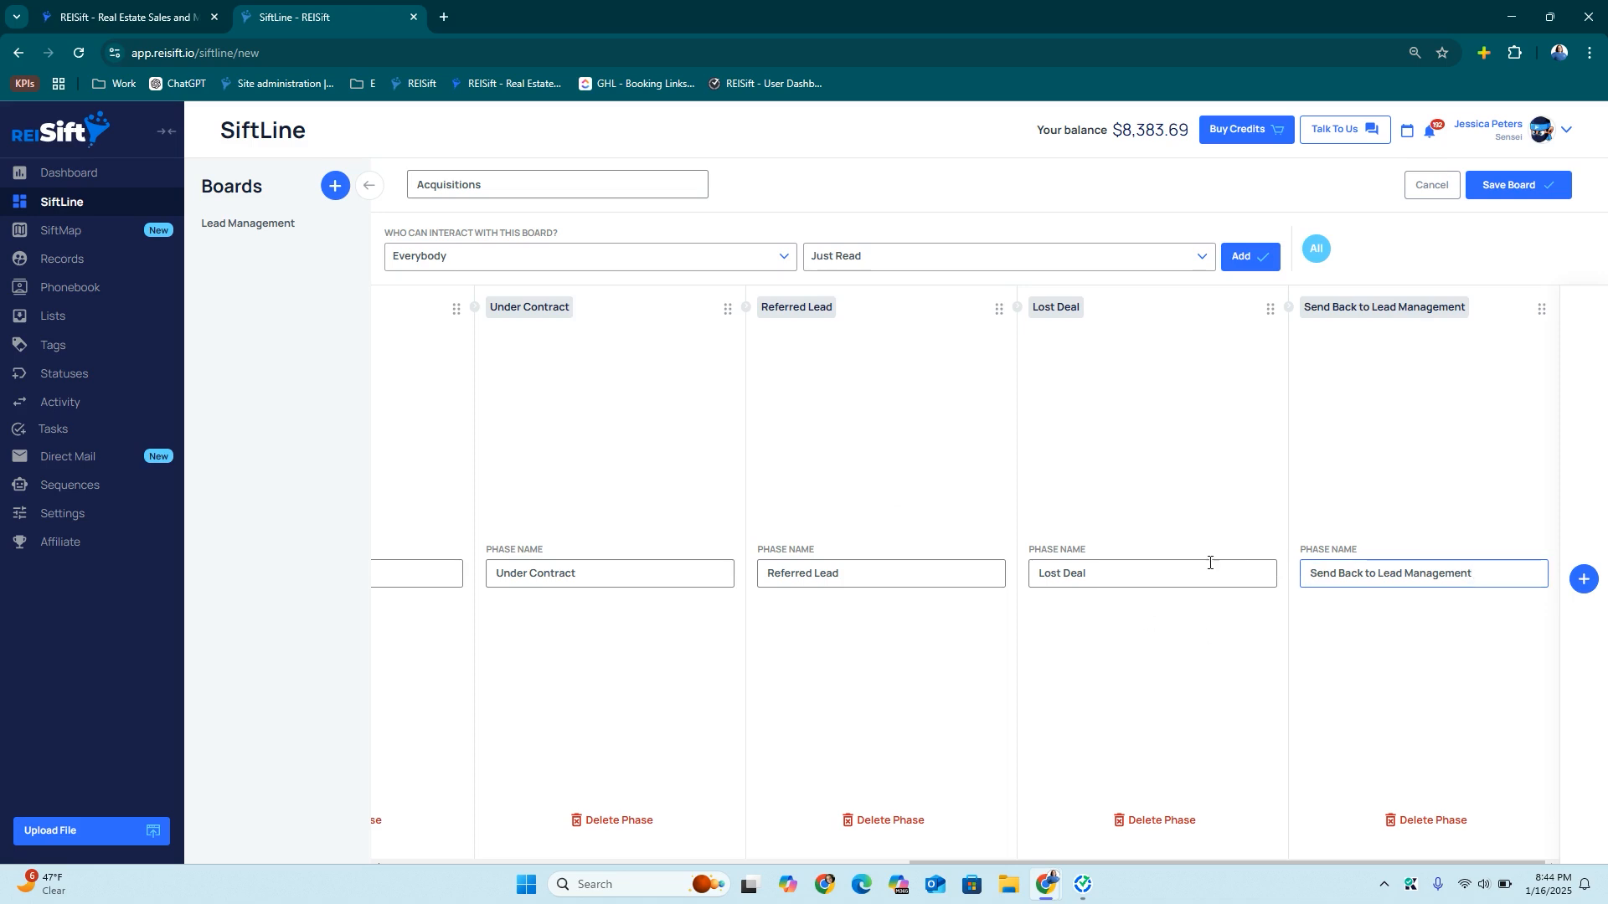
pyautogui.click(1552, 194)
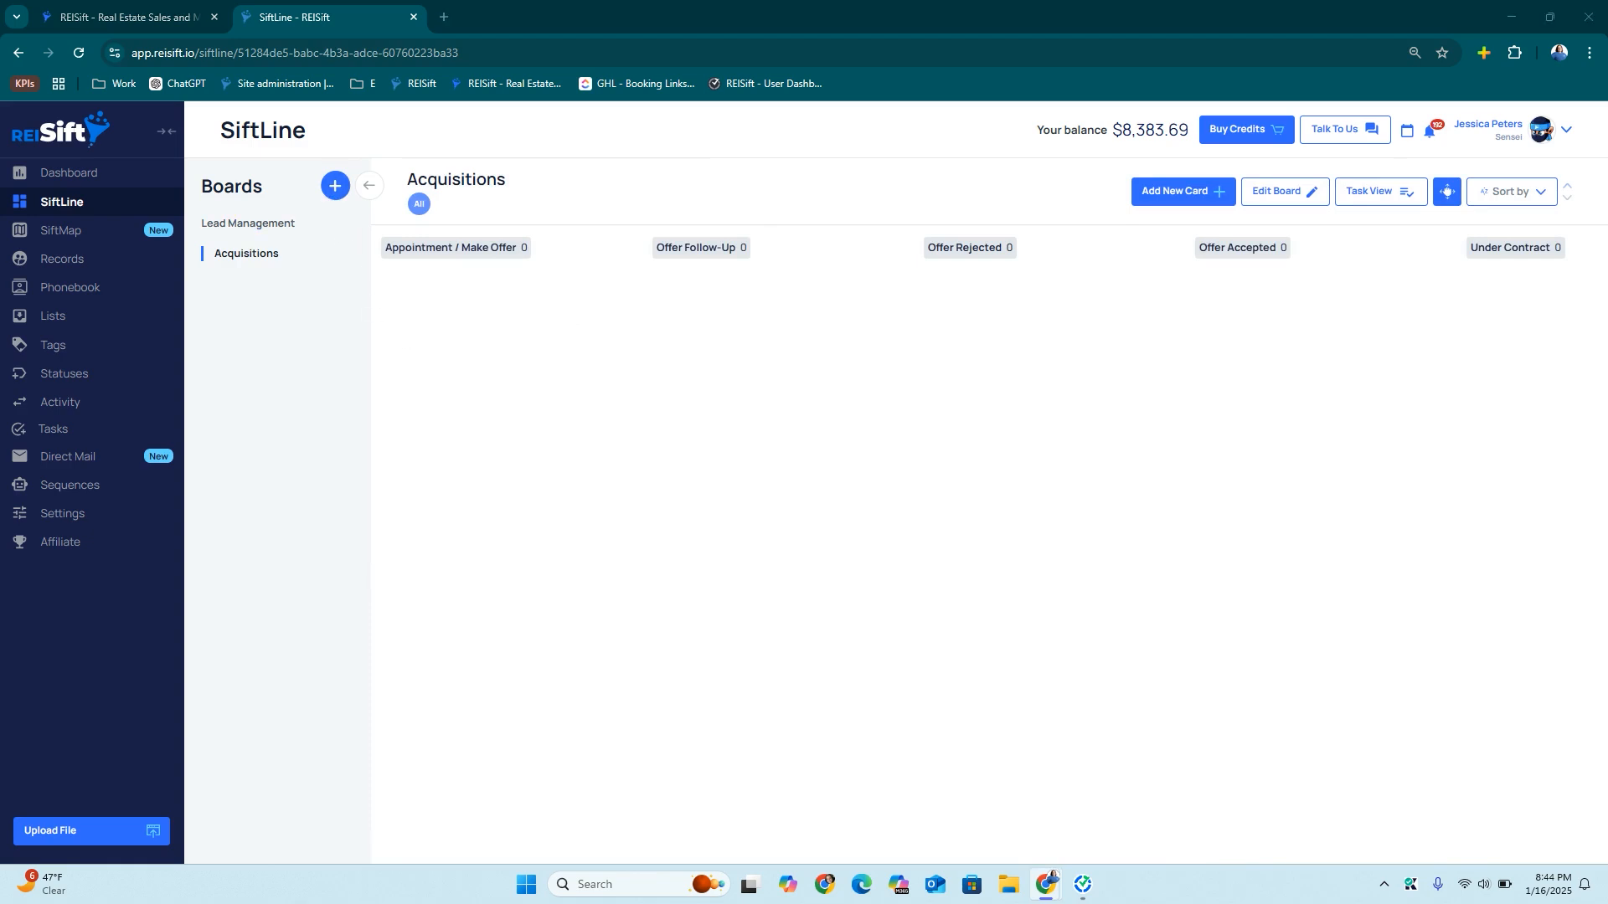
# Start a board named Transactiona with phases New Contract and Waiting on Title
pyautogui.click(334, 189)
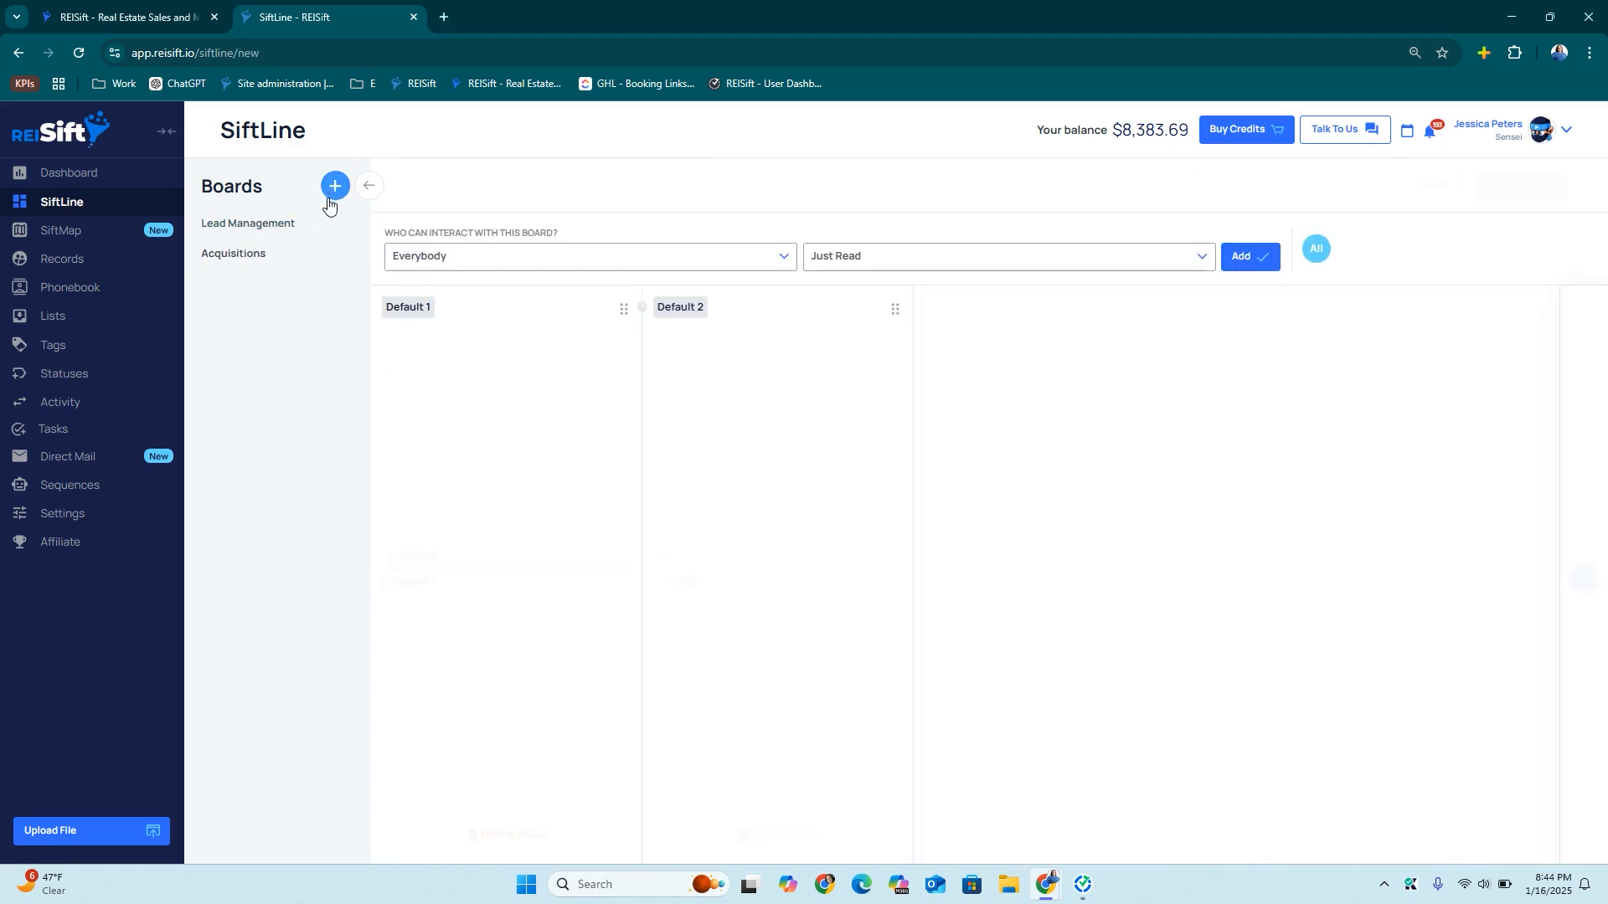
pyautogui.click(477, 185)
pyautogui.write('Tran')
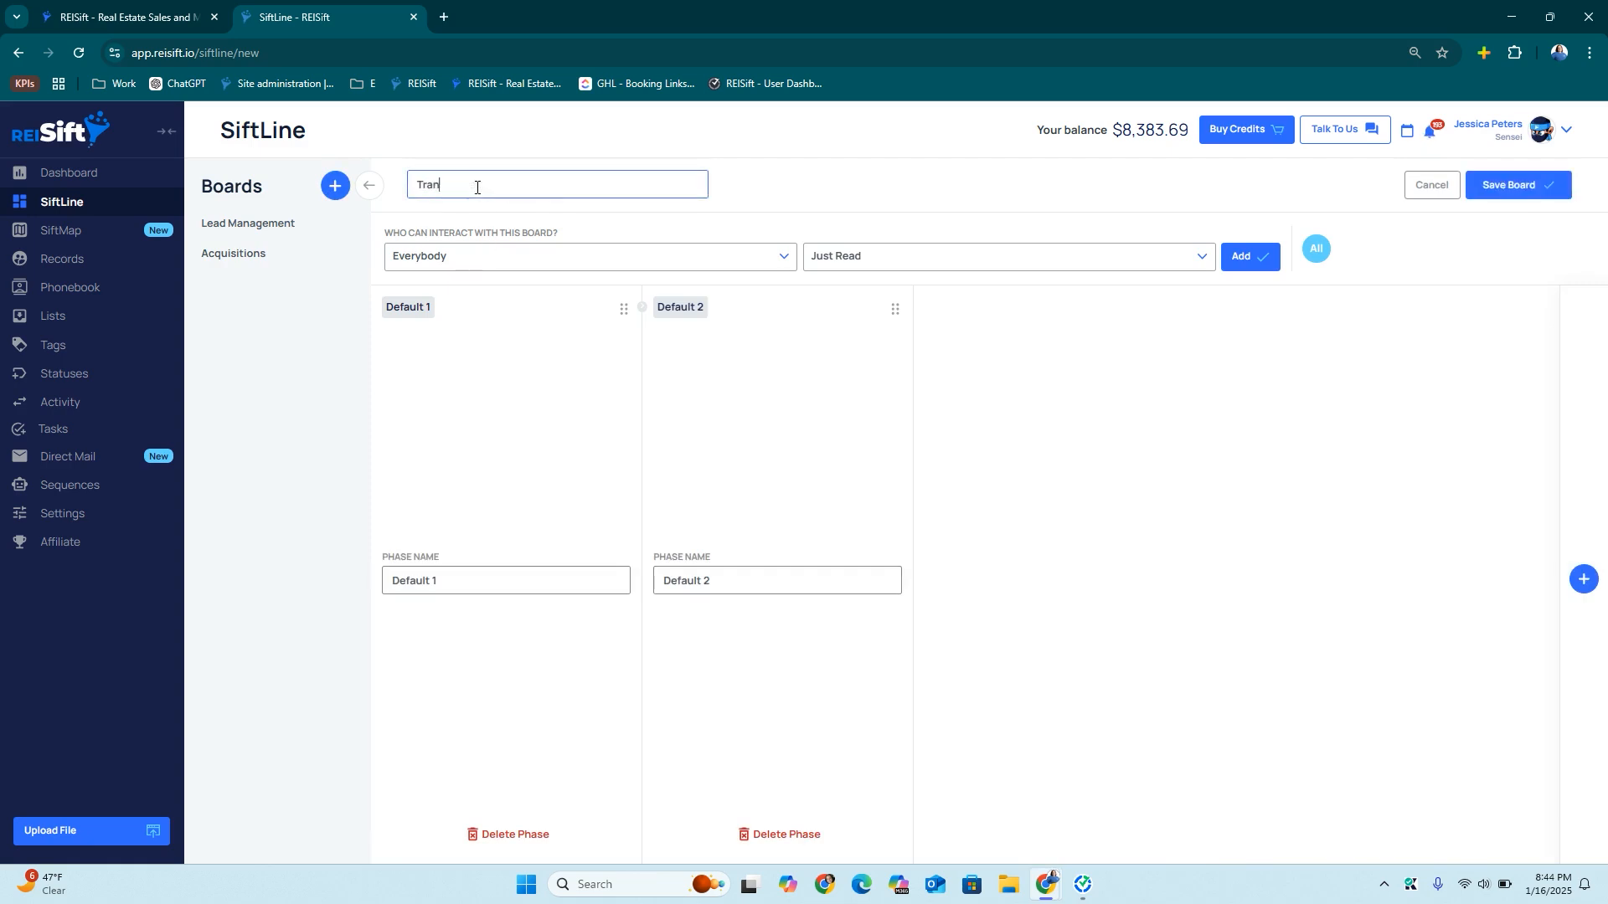
pyautogui.write('sactiona')
pyautogui.doubleClick(425, 578)
pyautogui.write('New Contract')
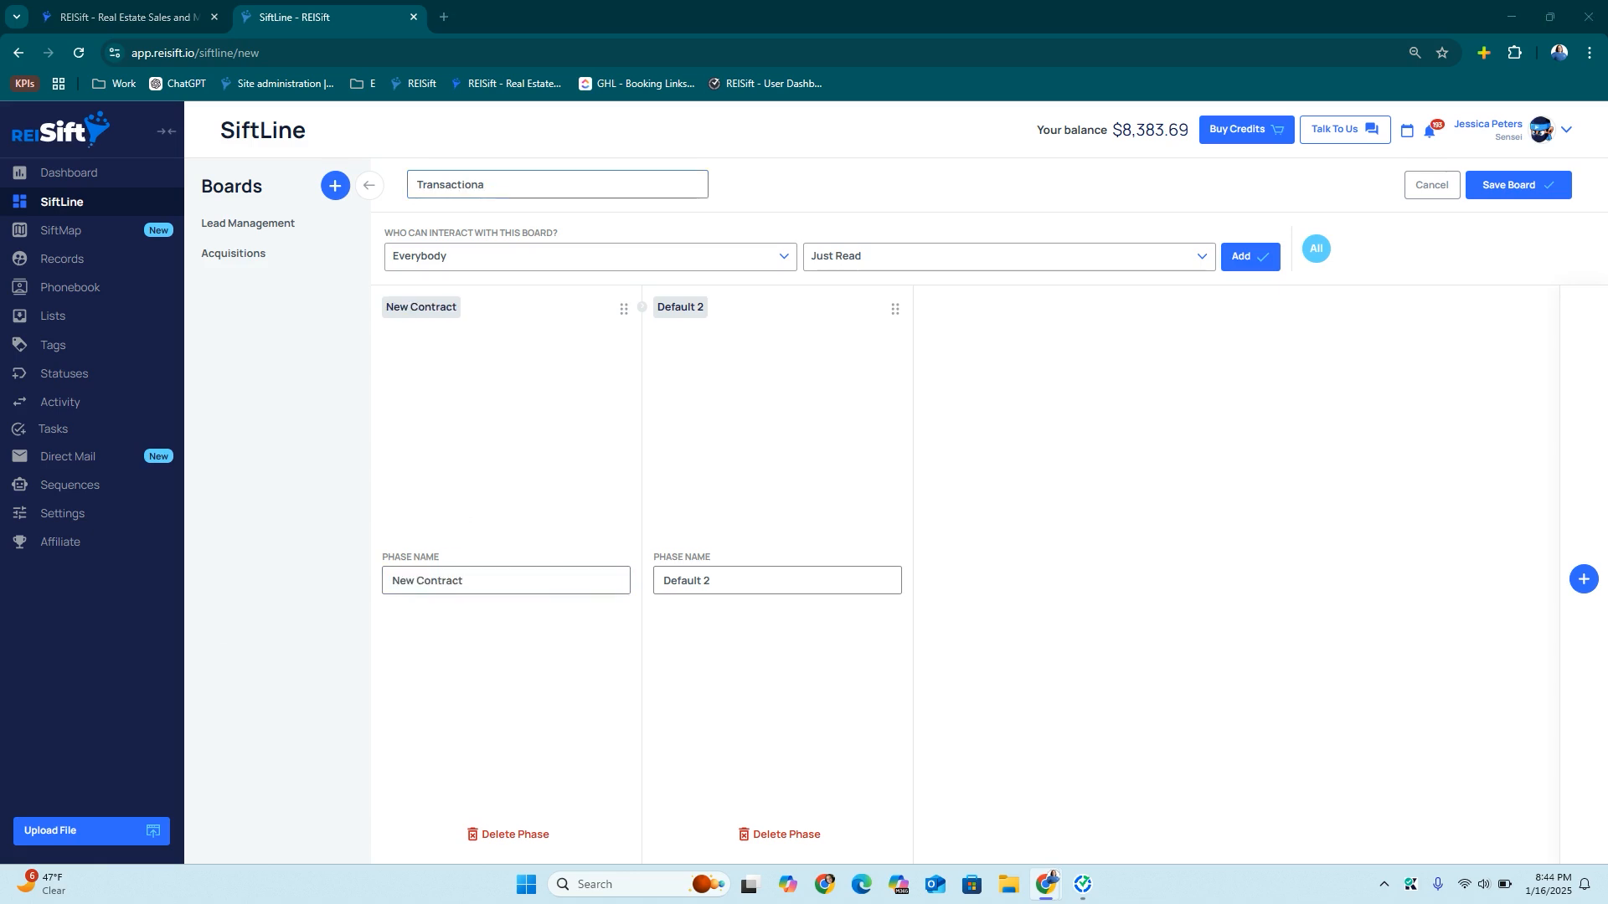
pyautogui.doubleClick(703, 579)
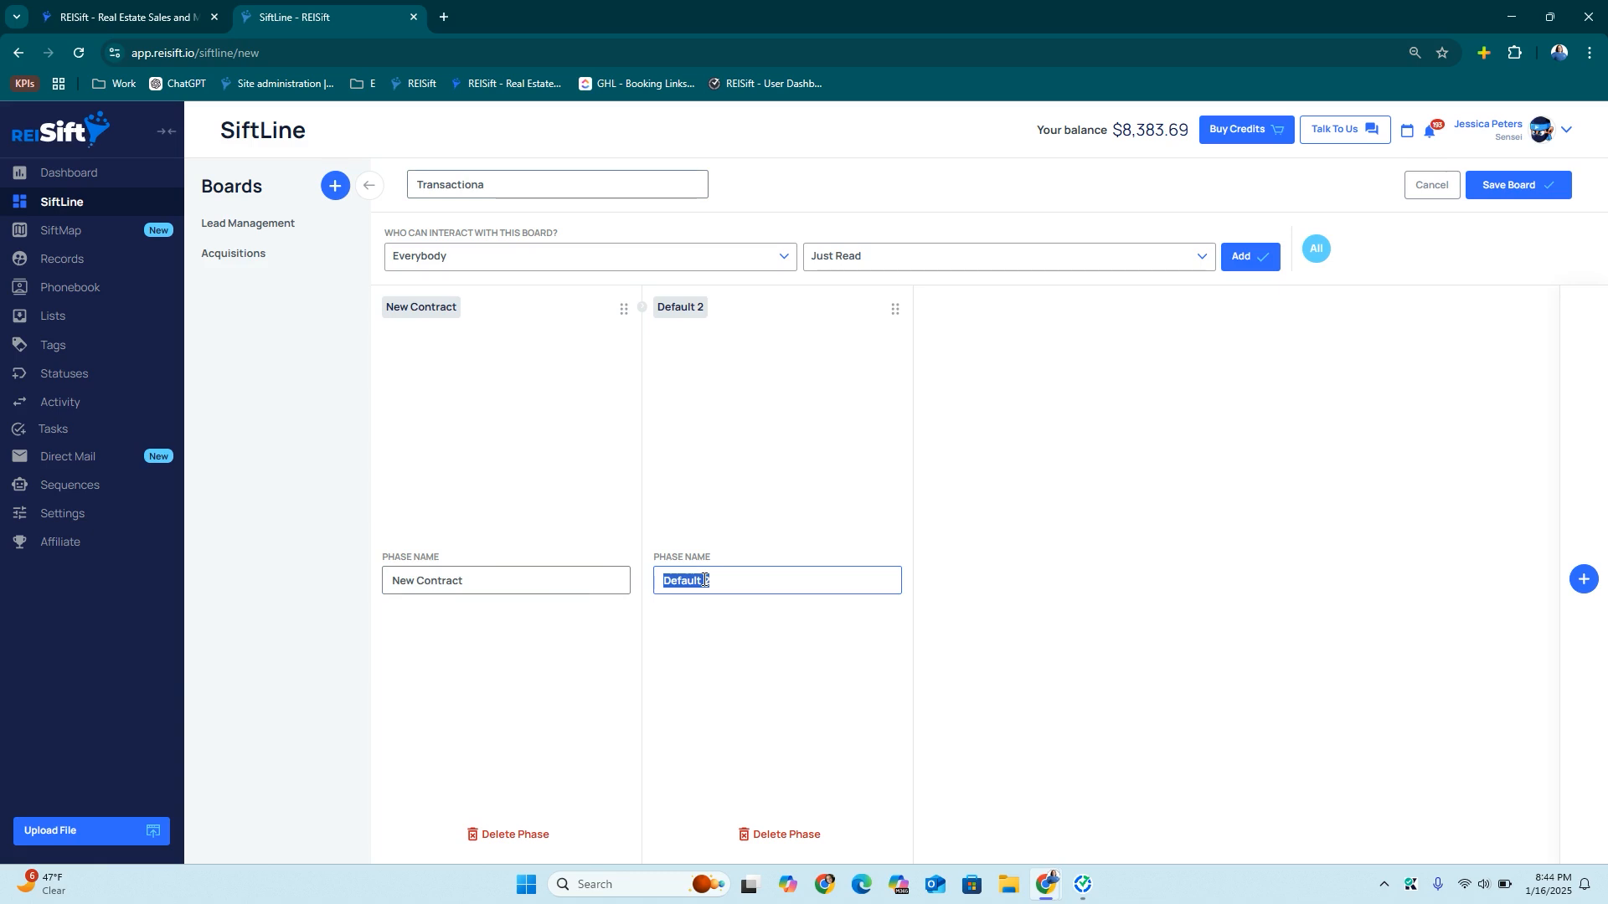
pyautogui.write('Waiting on Title')
# Add phases named Title Issues, Clear to Close and Closed
pyautogui.click(1583, 578)
pyautogui.click(1583, 578)
pyautogui.click(1583, 579)
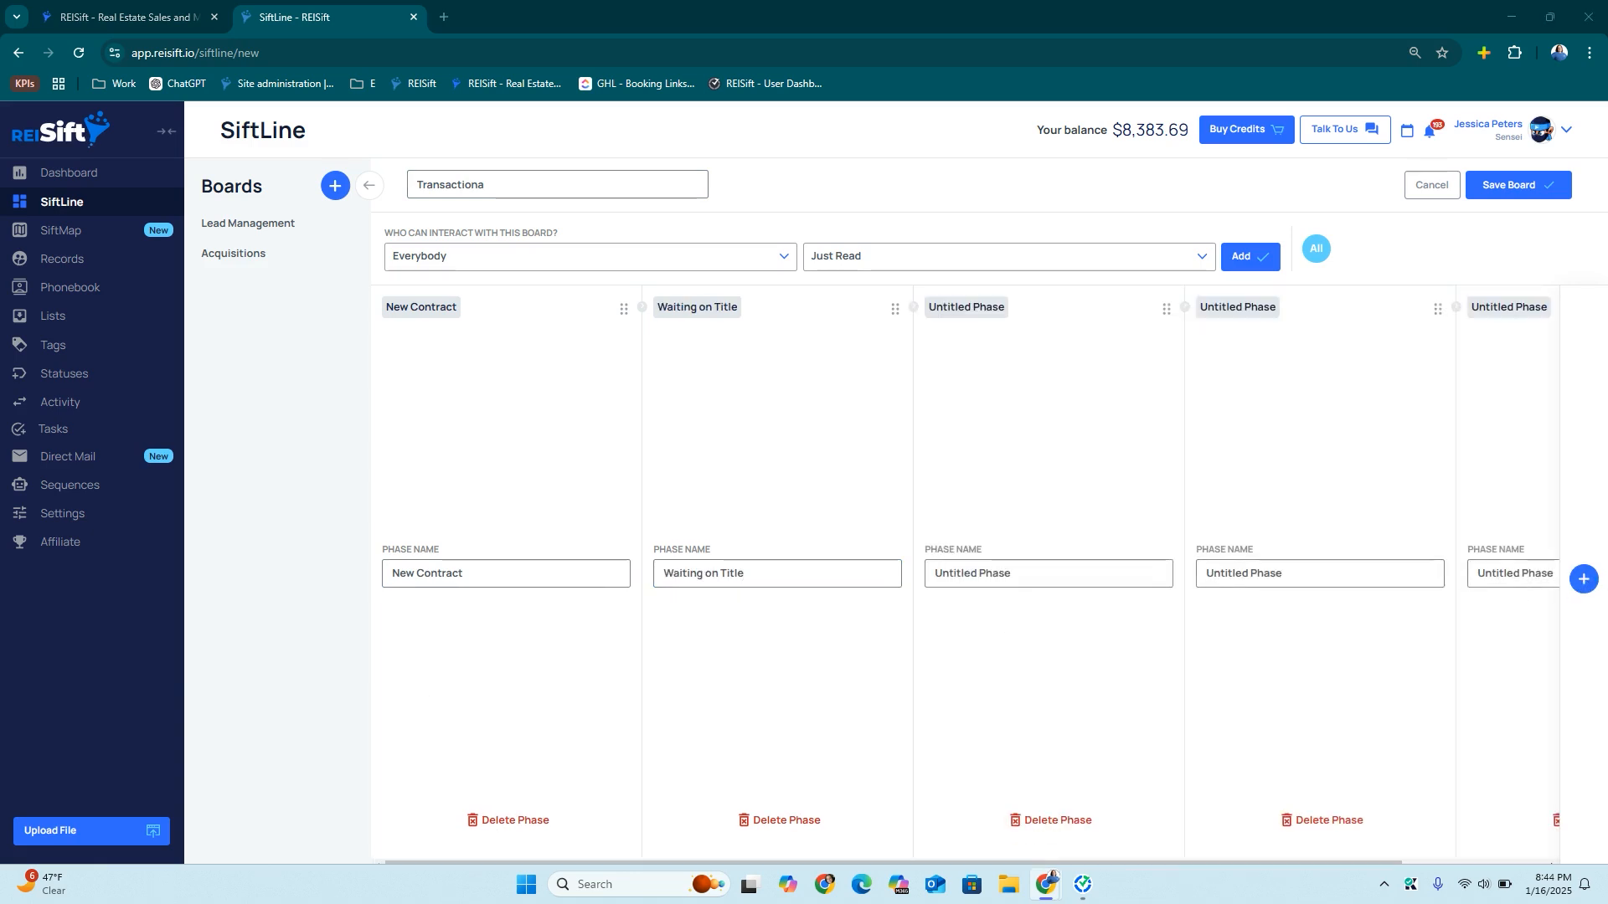
pyautogui.tripleClick(1017, 569)
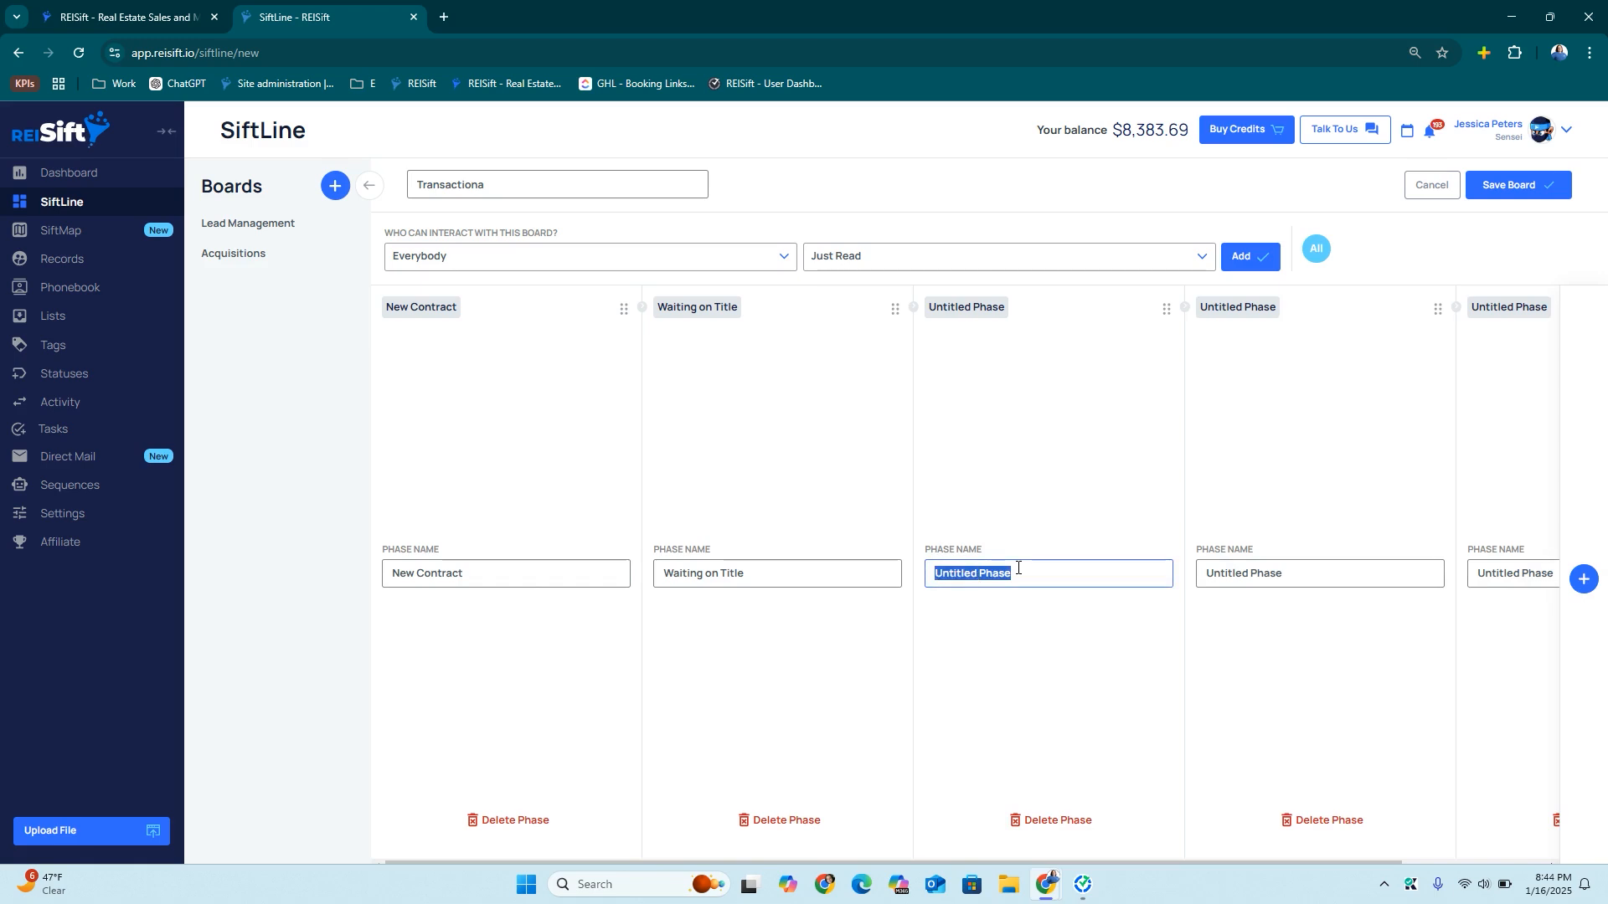
pyautogui.write('Title Issues')
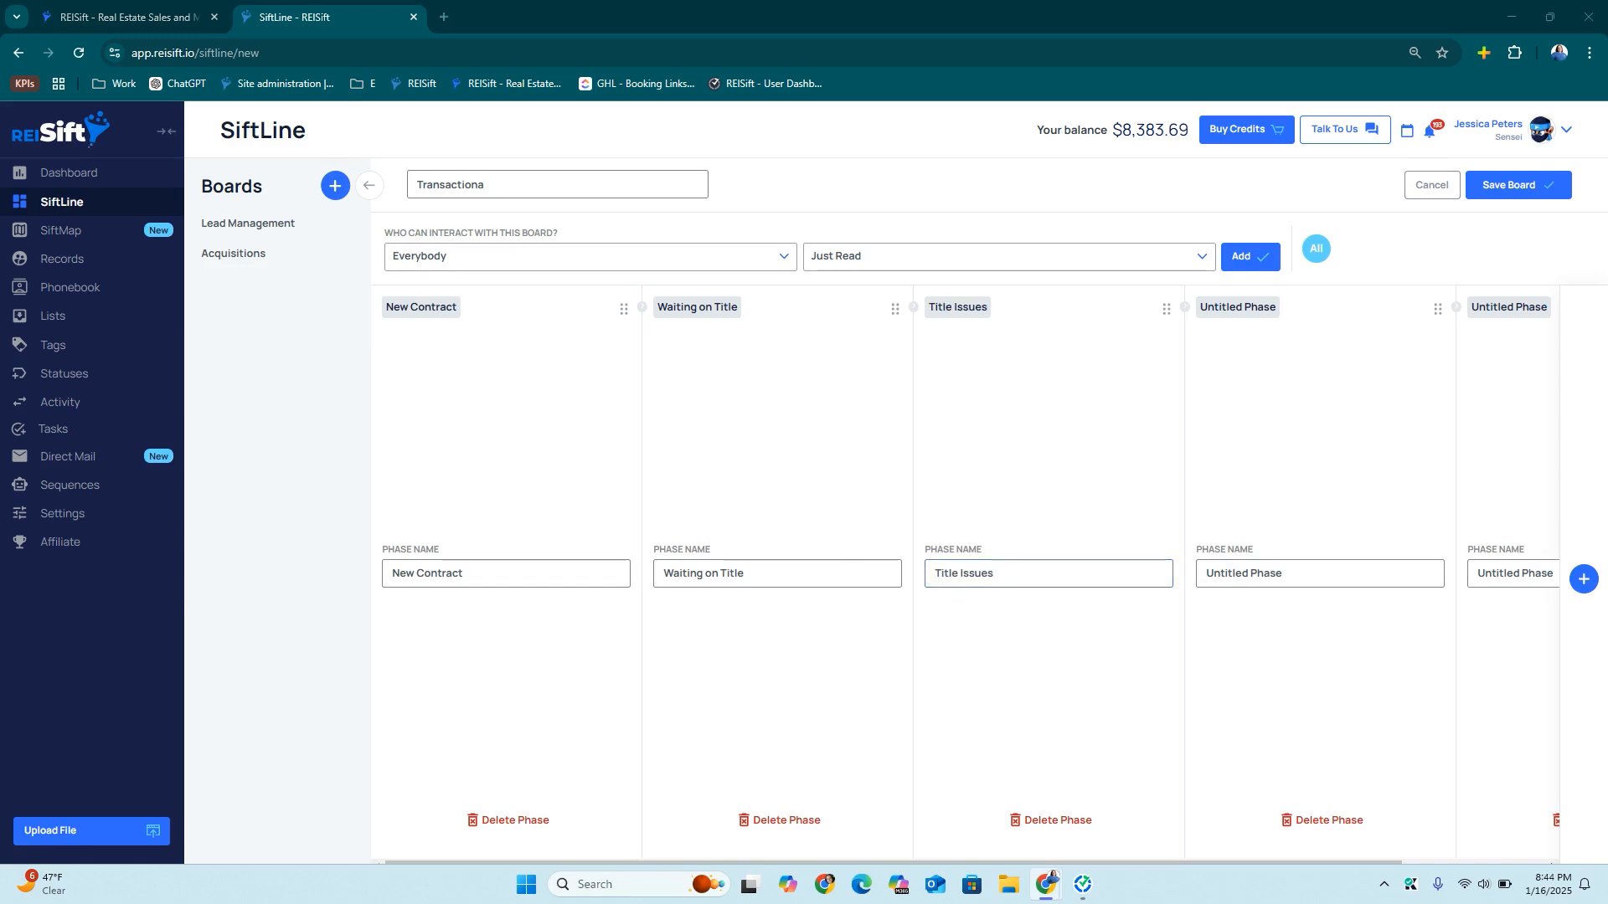
pyautogui.tripleClick(1288, 579)
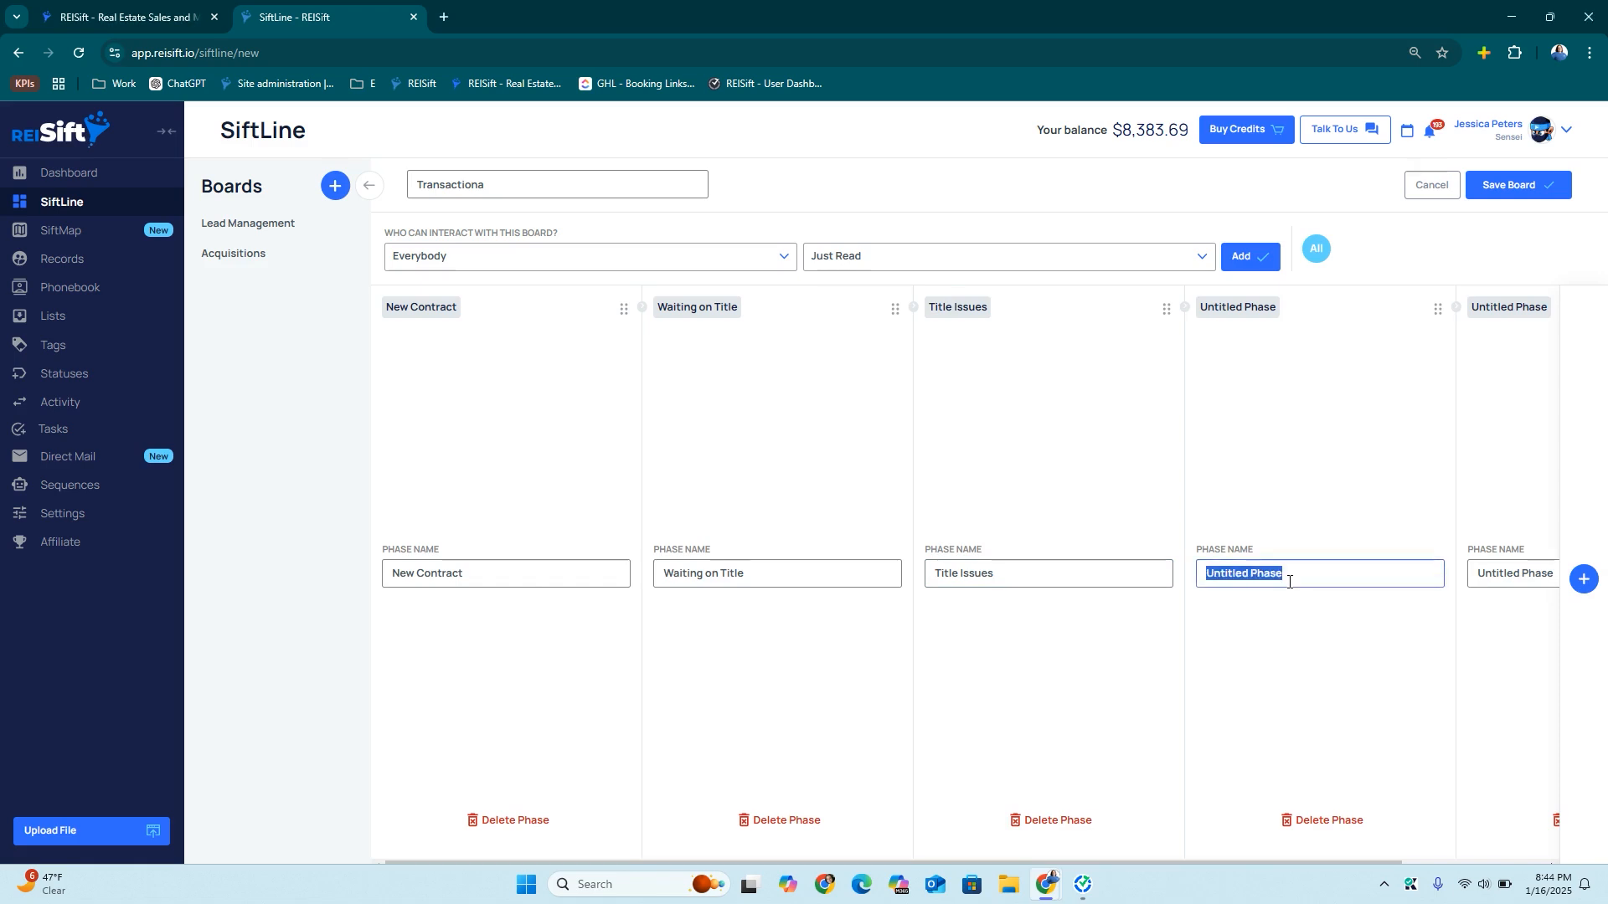
pyautogui.write('Clear to Close')
pyautogui.hscroll(4, 1239, 575)
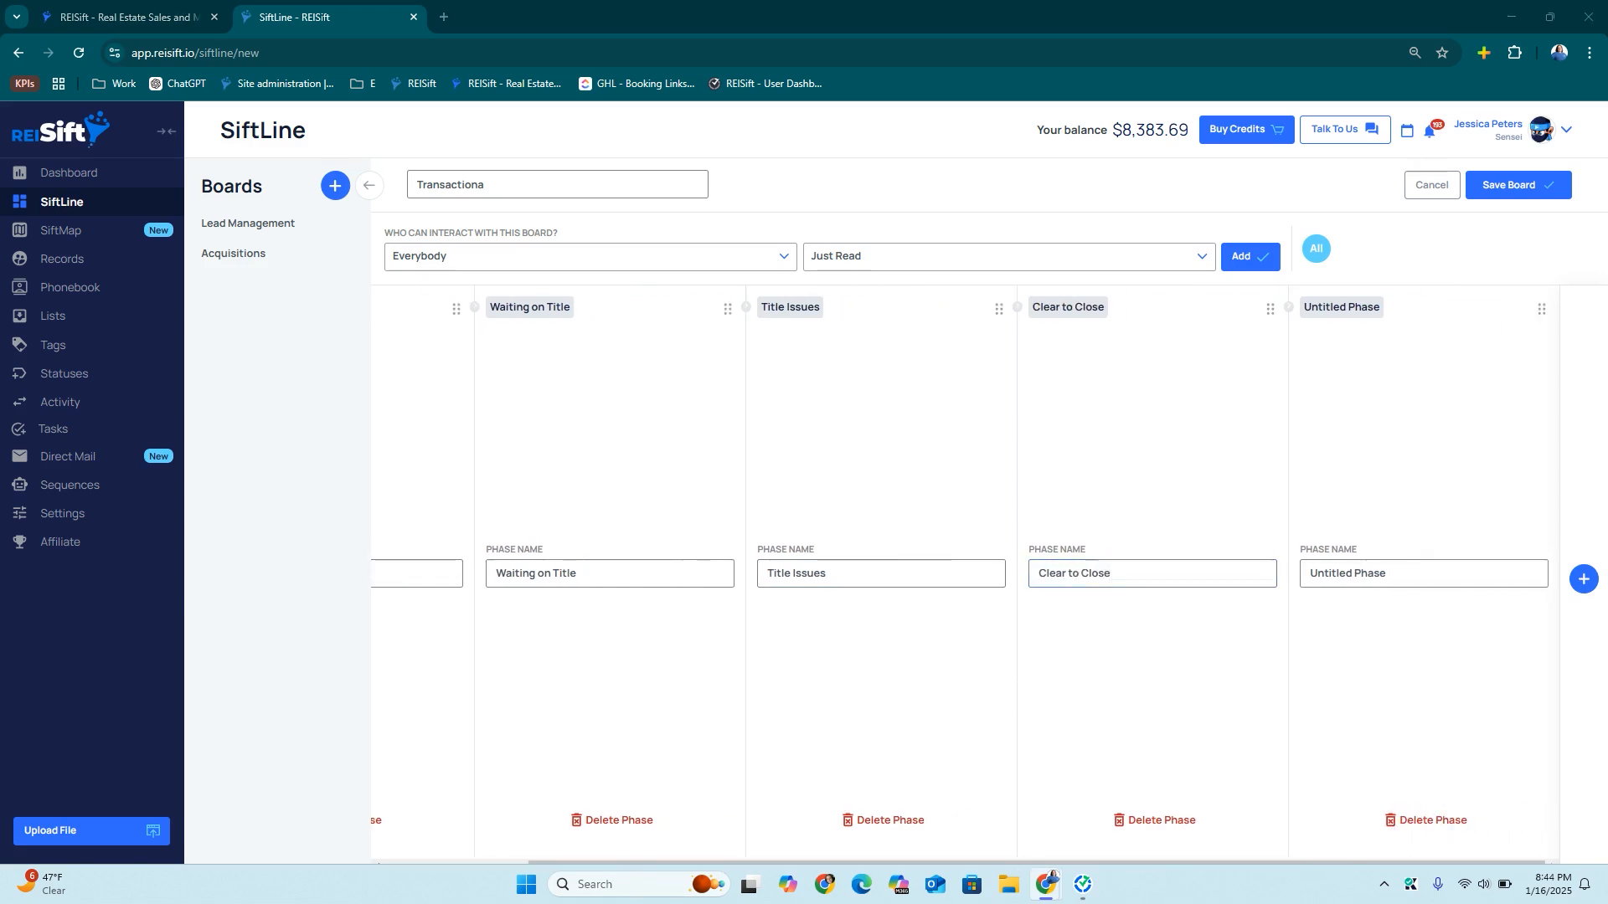
pyautogui.tripleClick(1382, 583)
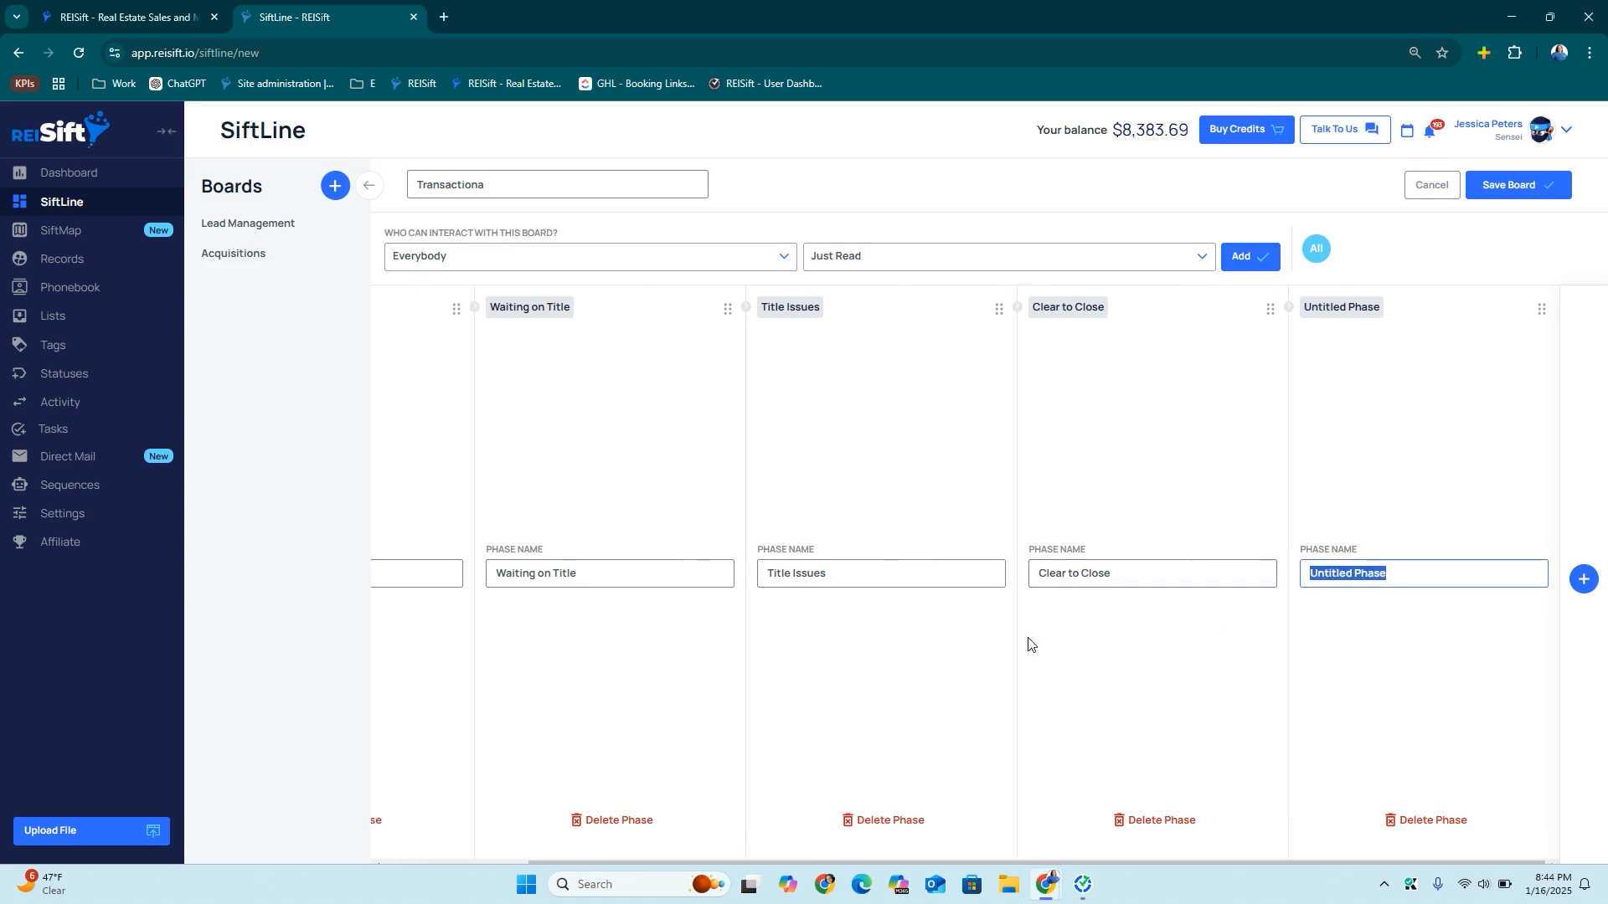
pyautogui.write('Closed')
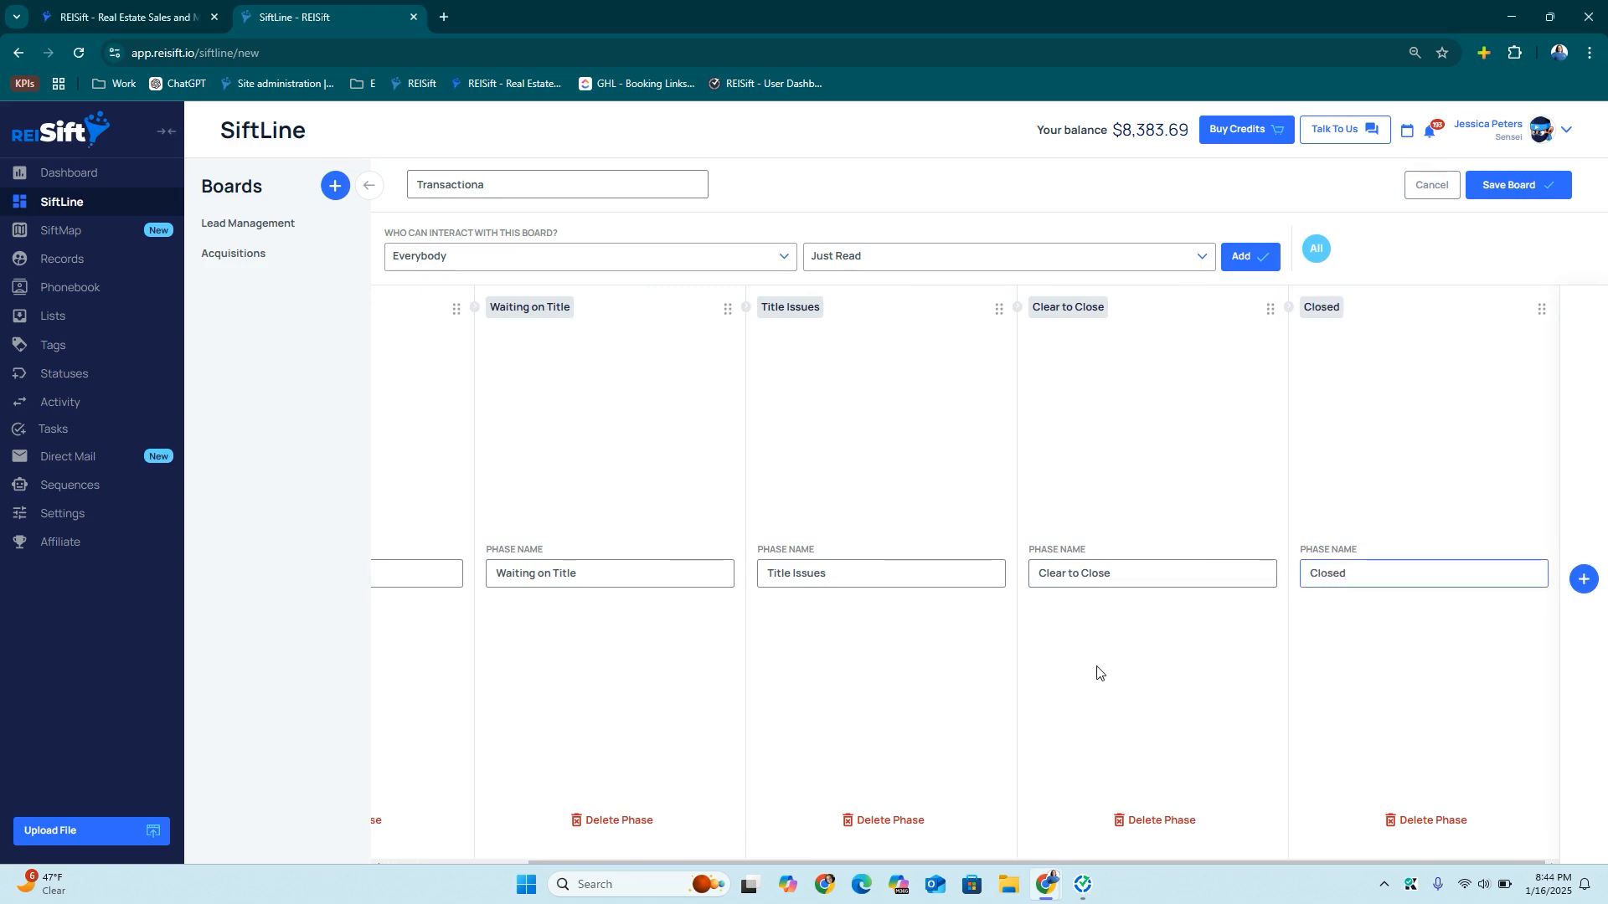
# Add a final Lost Deal phase and save the Transactiona board
pyautogui.click(1582, 579)
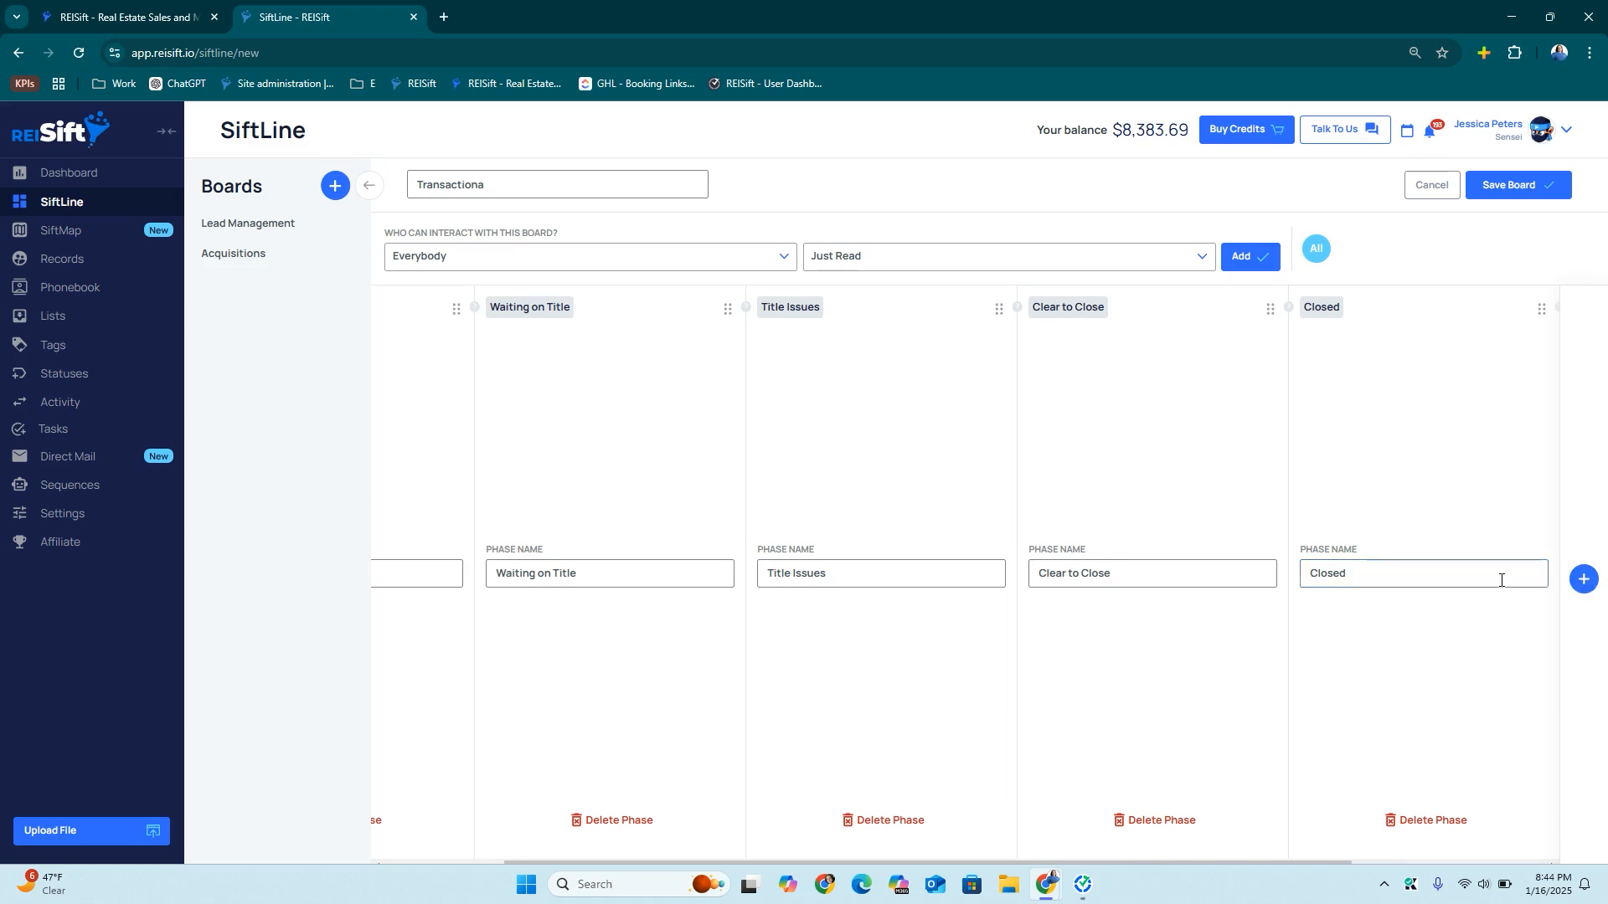
pyautogui.tripleClick(1384, 580)
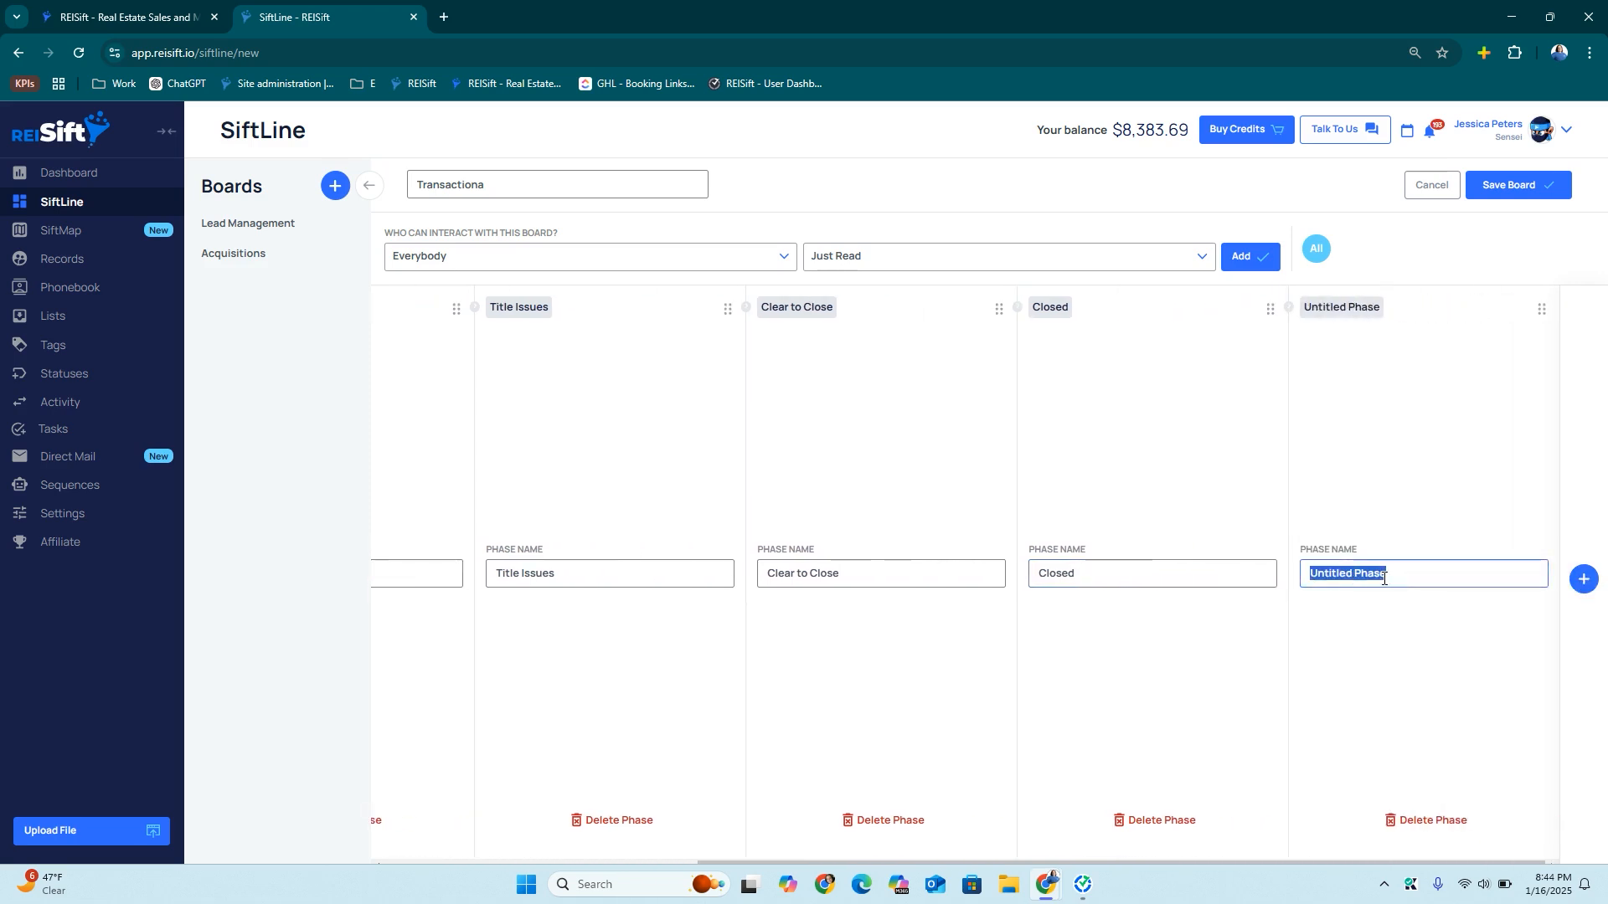
pyautogui.write('Lost Deal')
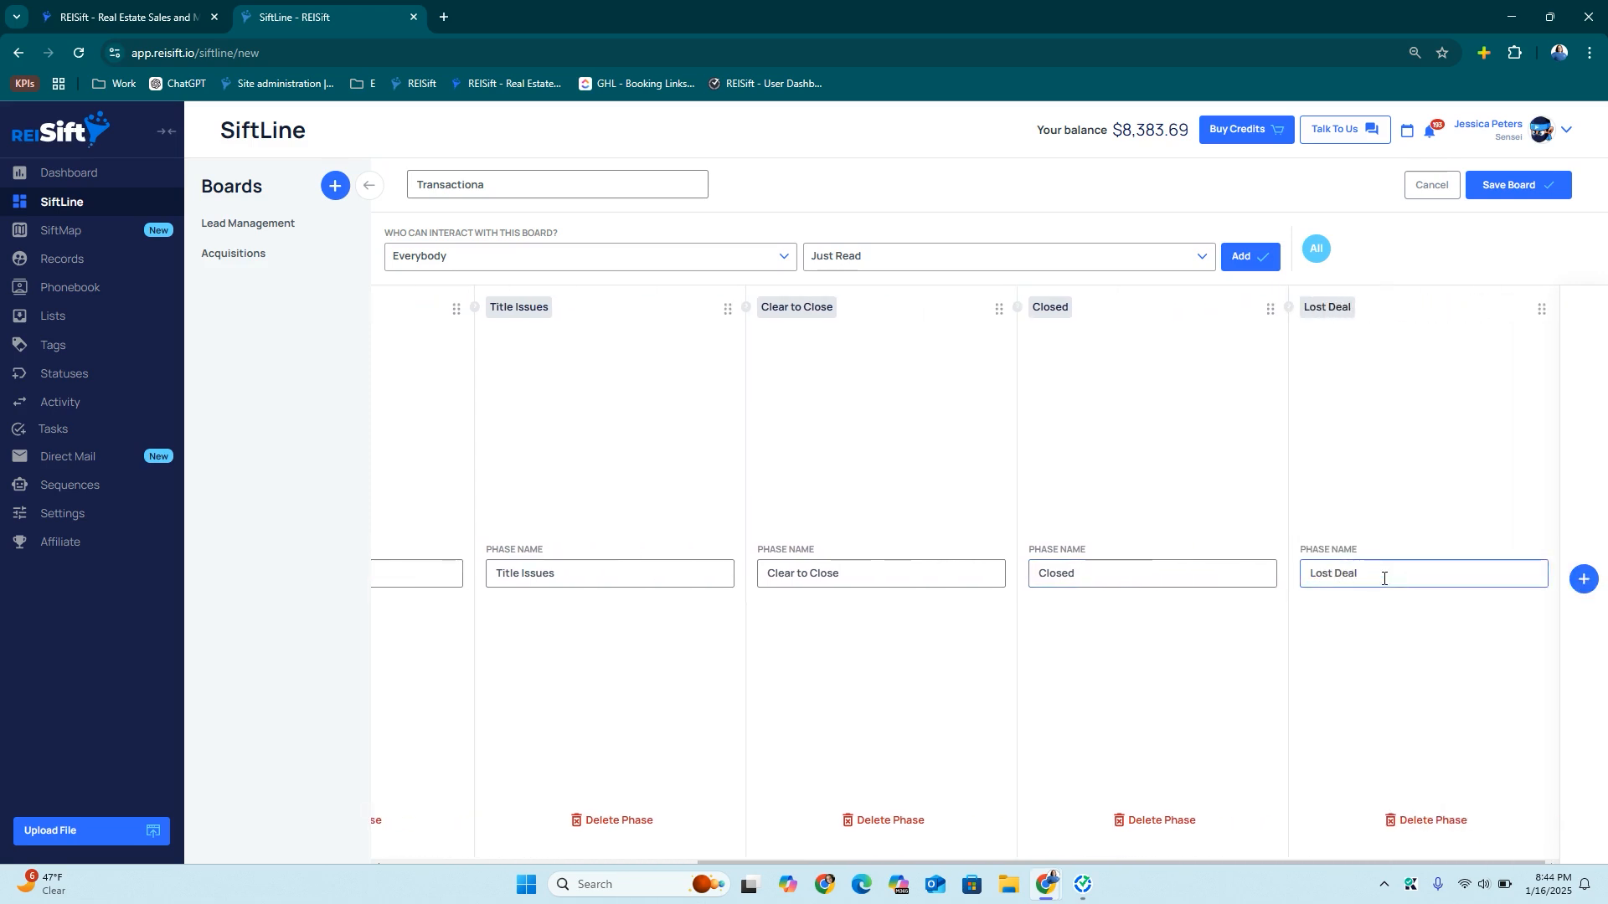
pyautogui.click(1508, 185)
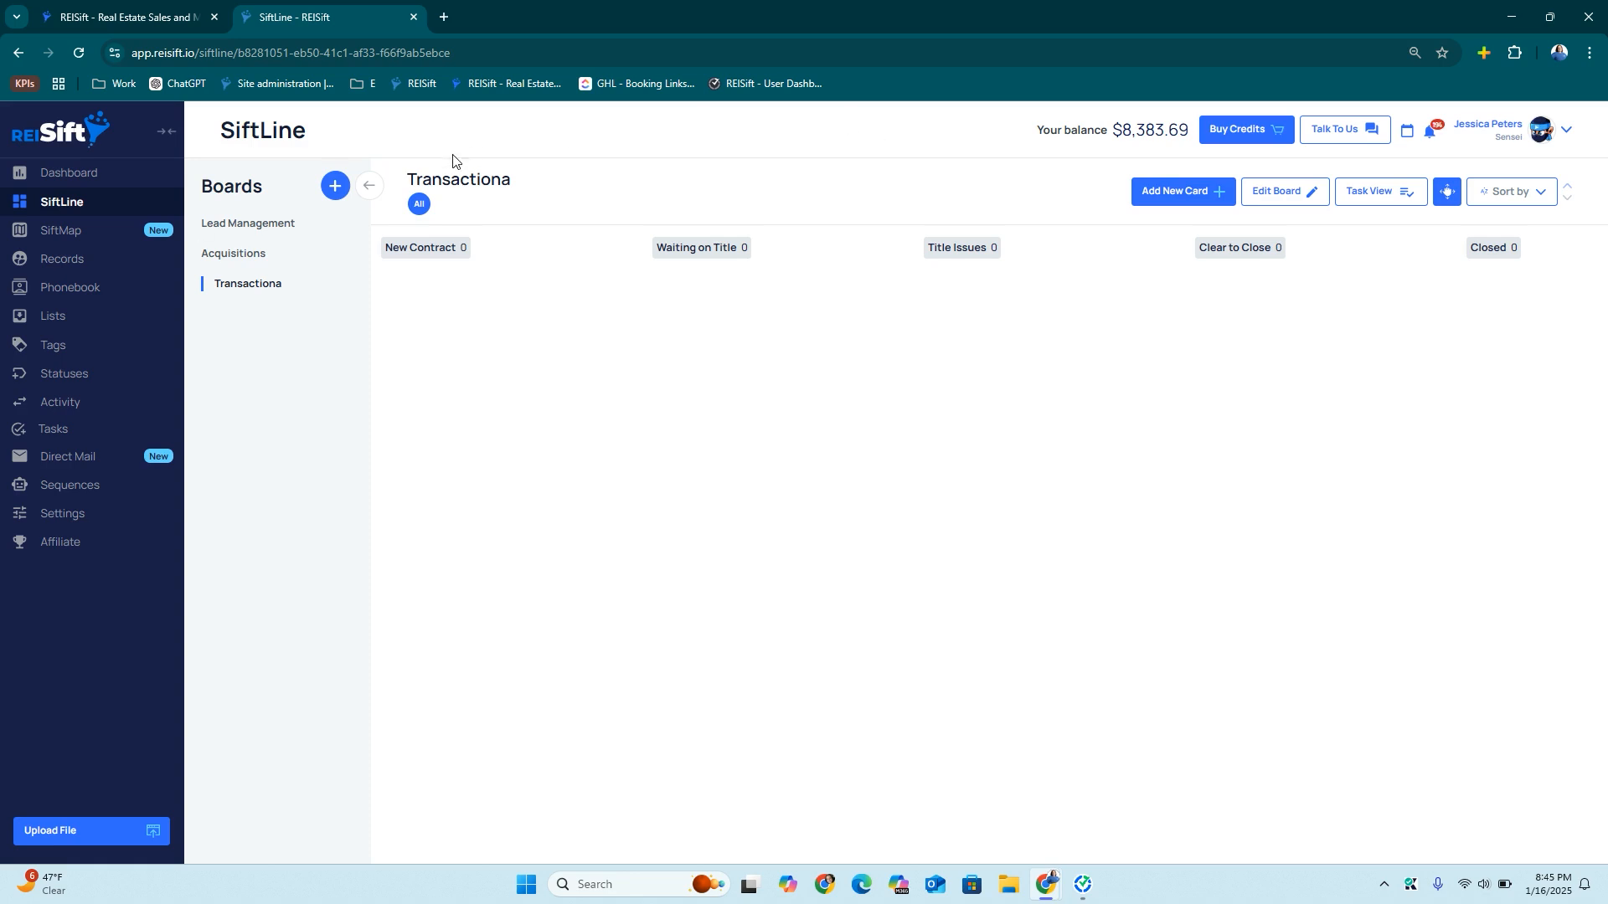
pyautogui.click(335, 185)
# Name the new board 'Wholesale' and add more phase columns
pyautogui.click(451, 186)
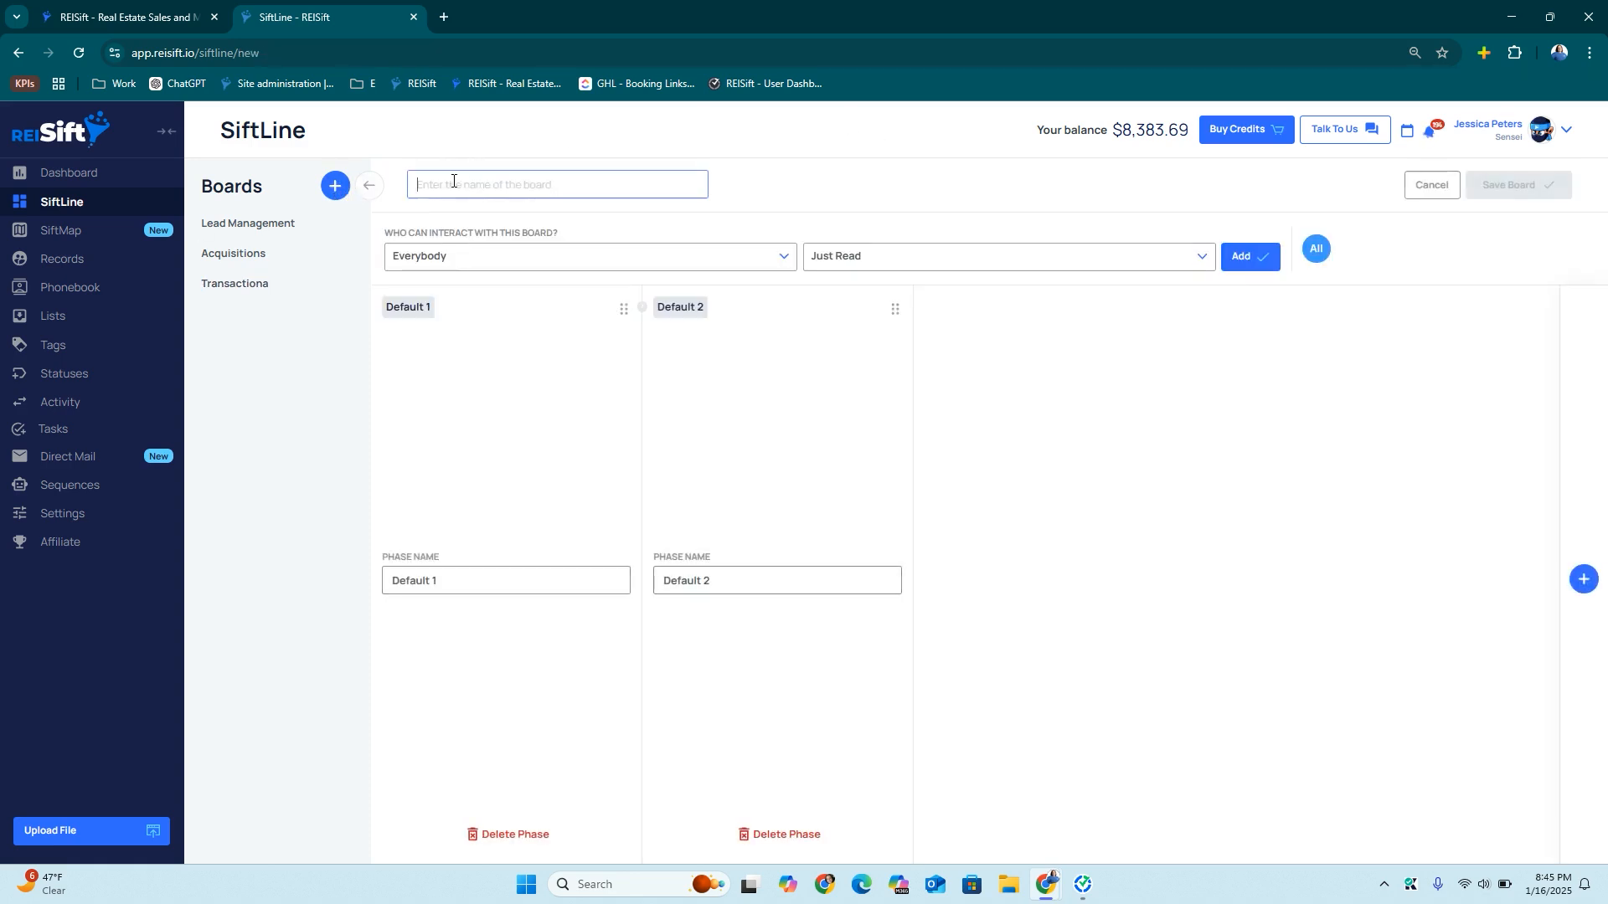
pyautogui.write('WHole')
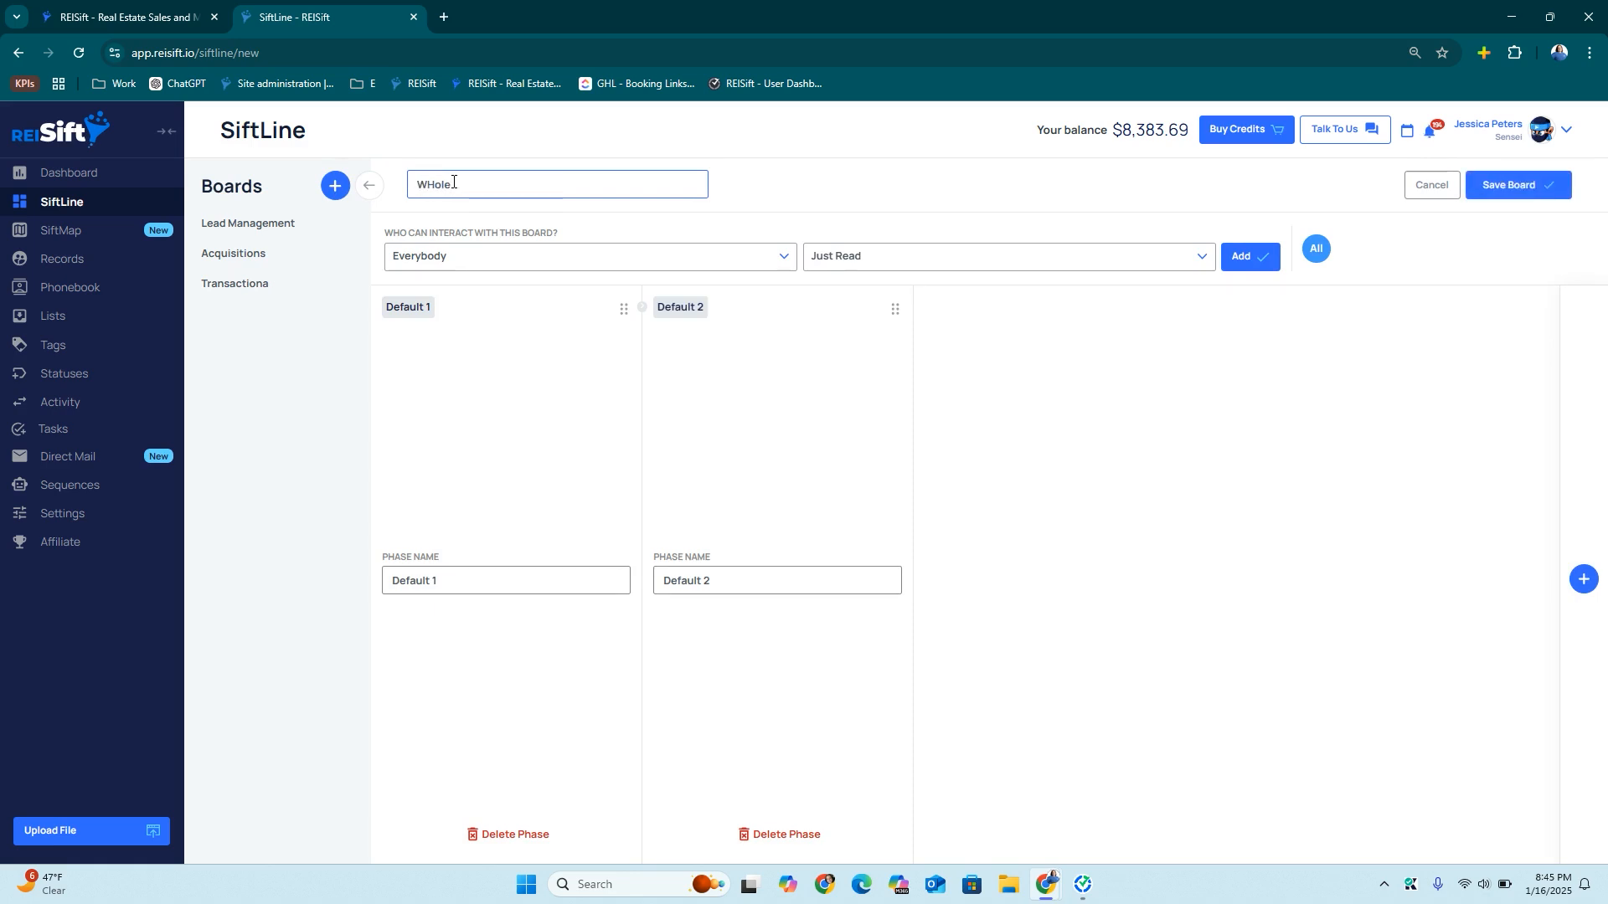
pyautogui.press('BackSpace')
pyautogui.press('BackSpace')
pyautogui.write('holesale')
pyautogui.click(1583, 586)
pyautogui.click(1583, 586)
pyautogui.click(1583, 586)
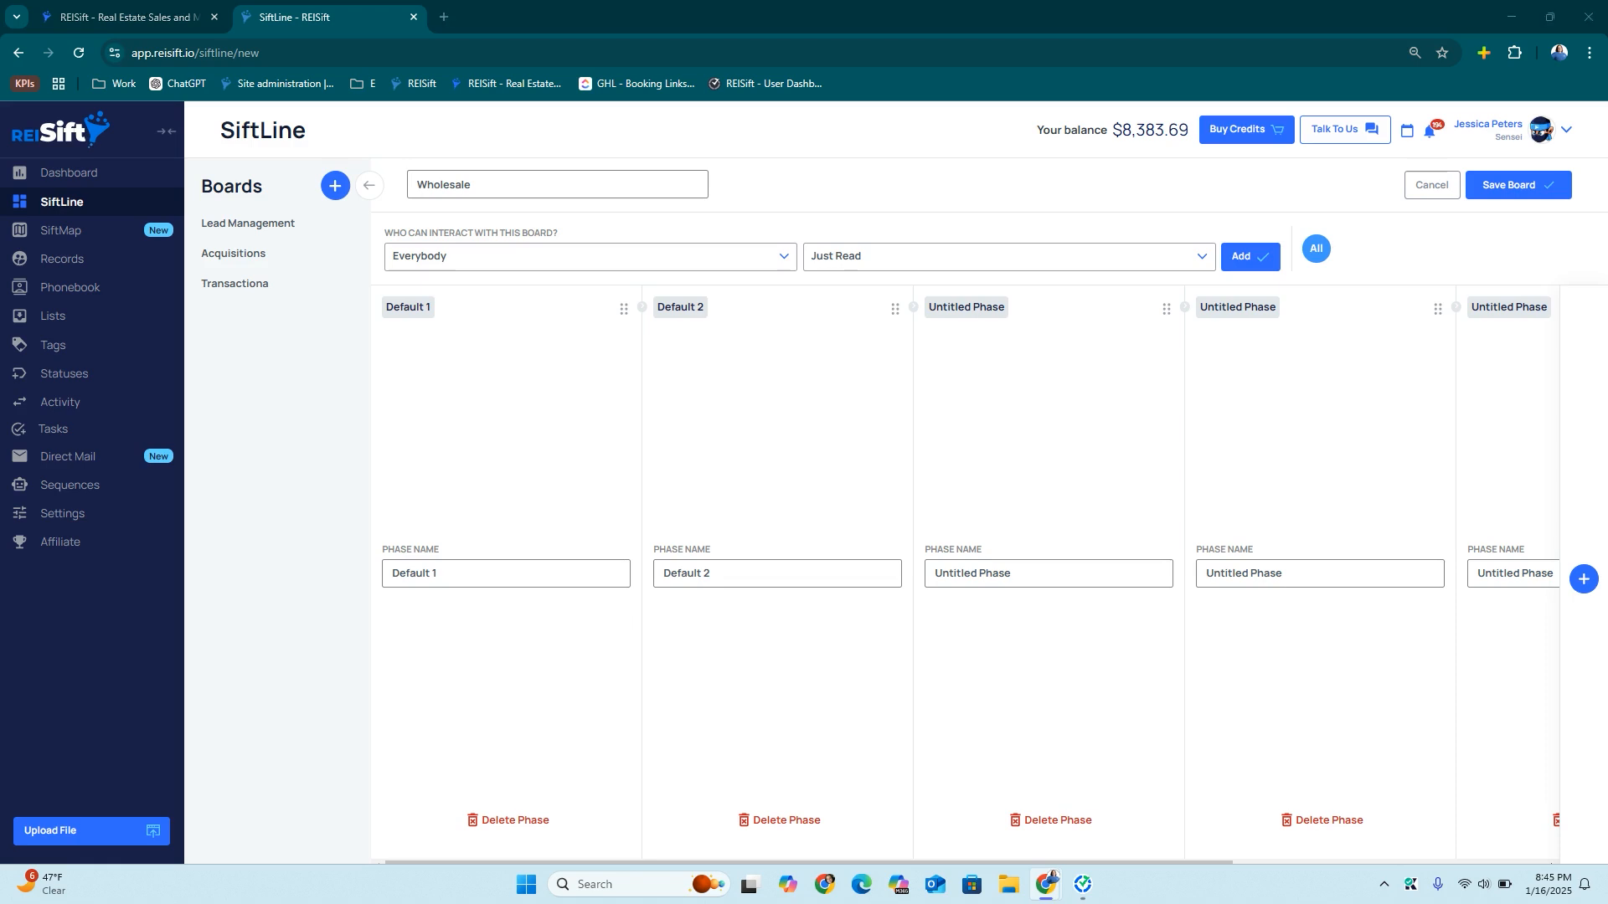
# Name the first three phases New Contract, Pushing VIP Buyers and Pushing ALL Buyers
pyautogui.tripleClick(500, 586)
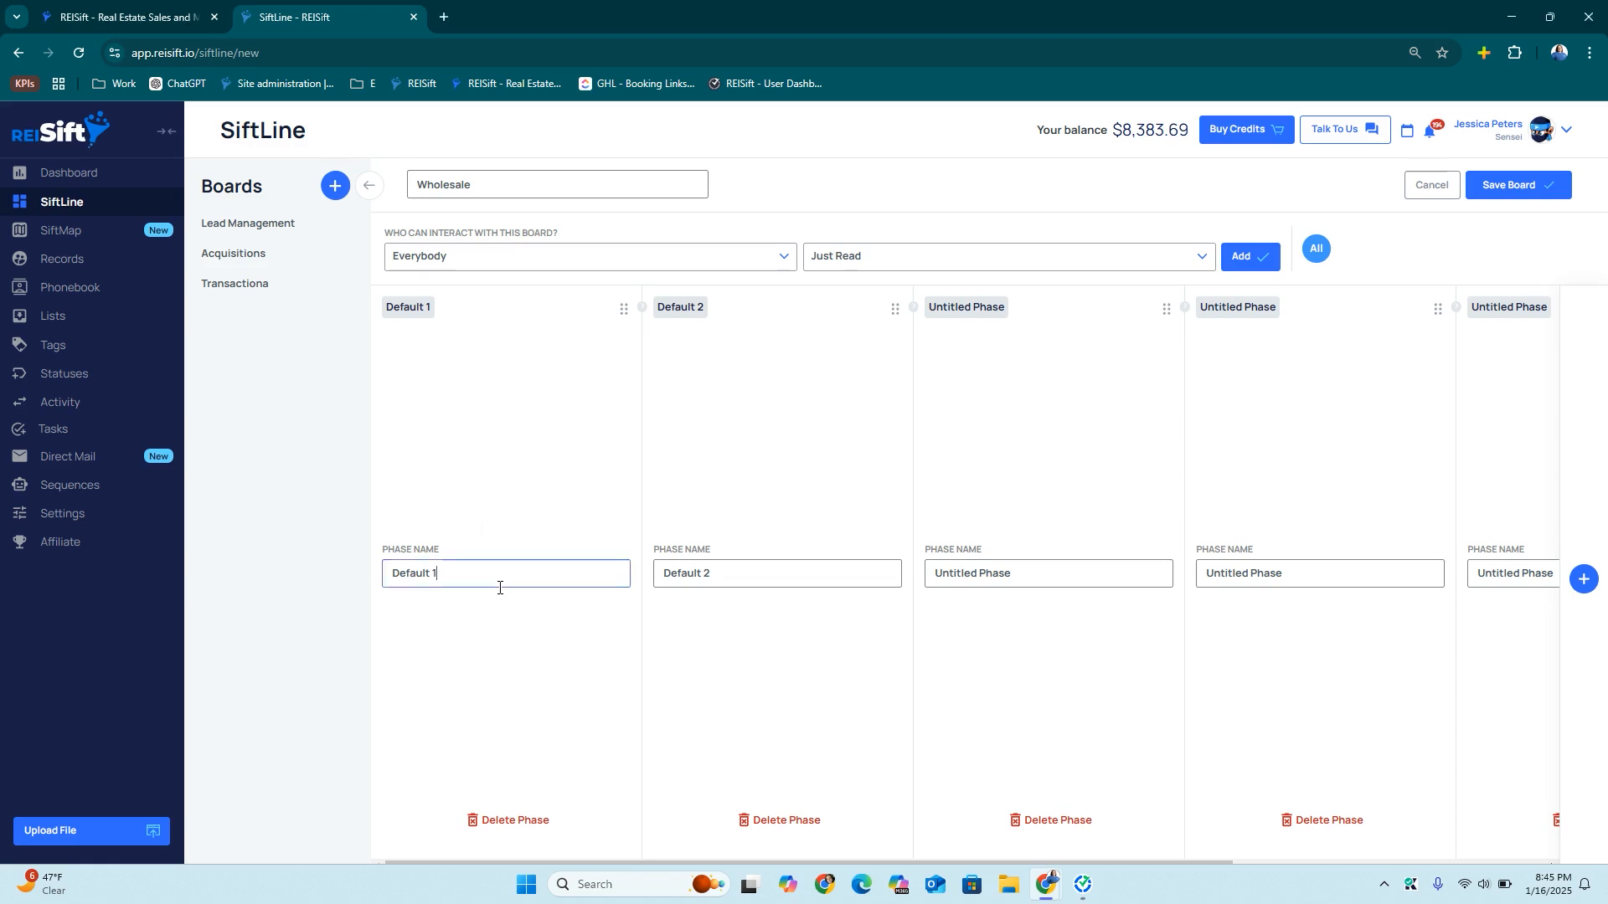
pyautogui.write('New Contract')
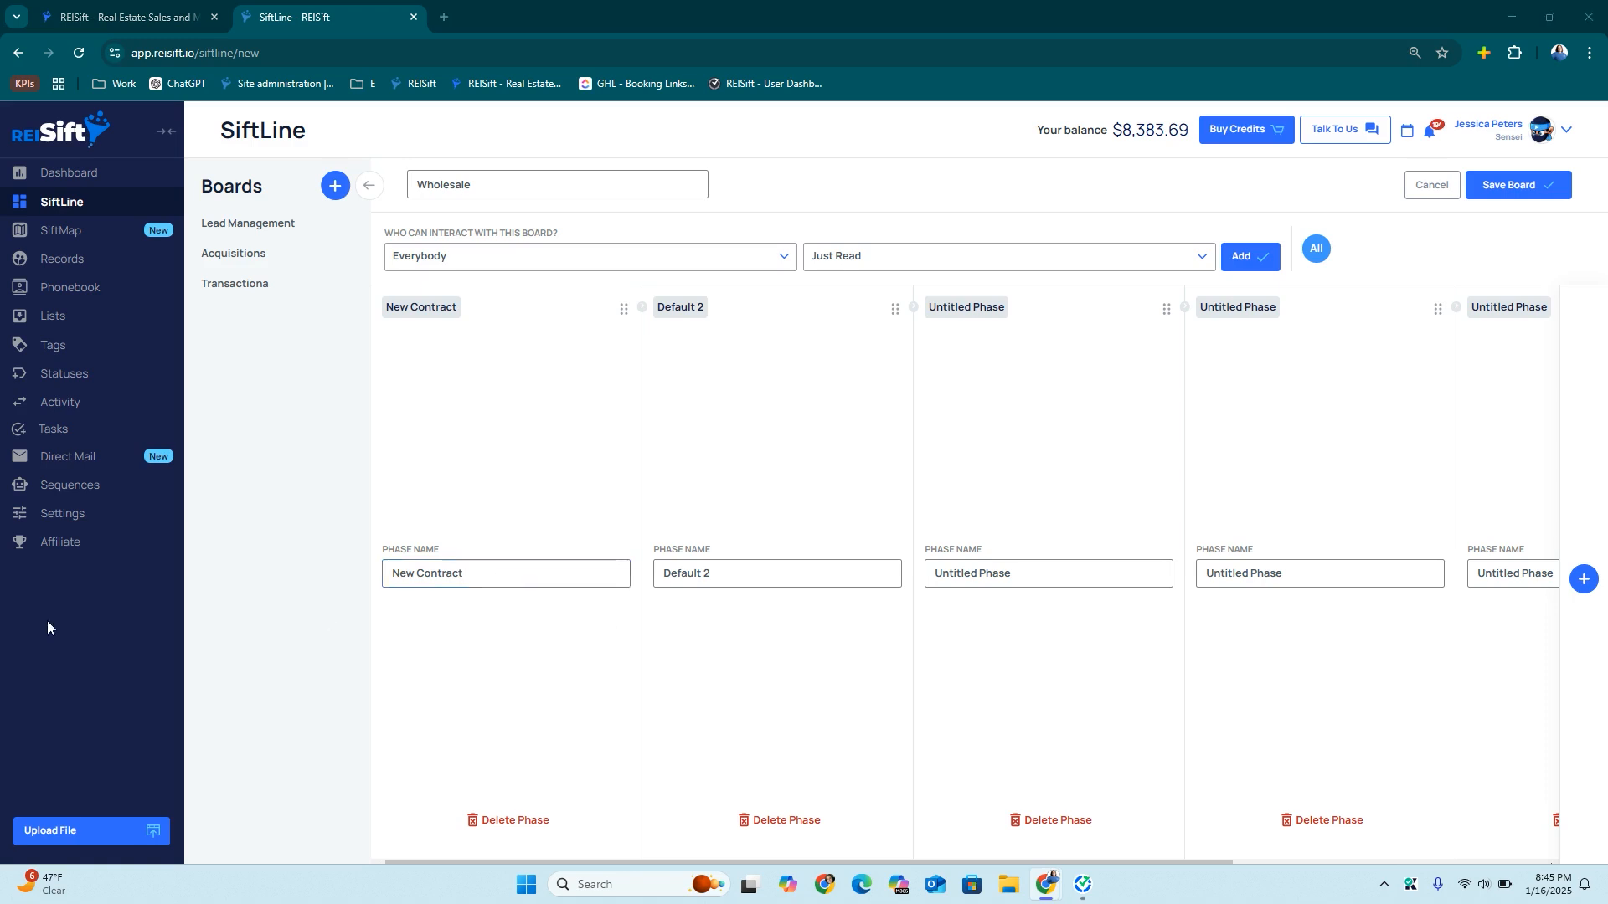
pyautogui.click(711, 574)
pyautogui.tripleClick(721, 574)
pyautogui.write('Pushing VIP Buyers')
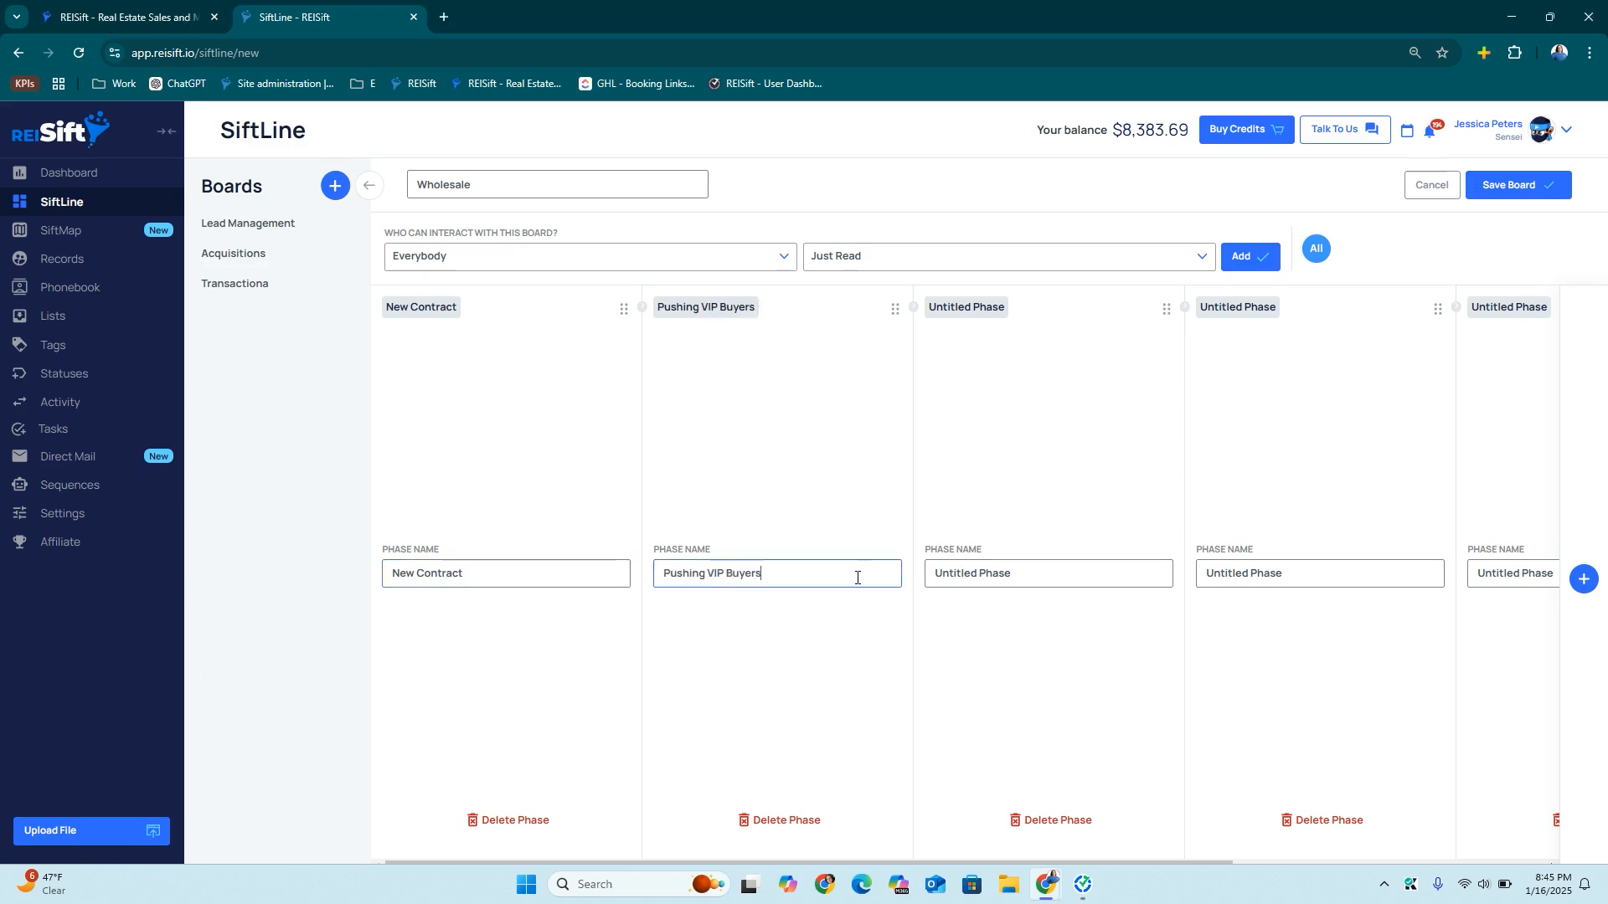
pyautogui.tripleClick(997, 574)
pyautogui.write('Pushing VIP Buyers')
pyautogui.moveTo(996, 575); pyautogui.dragTo(982, 576)
pyautogui.write('ALL')
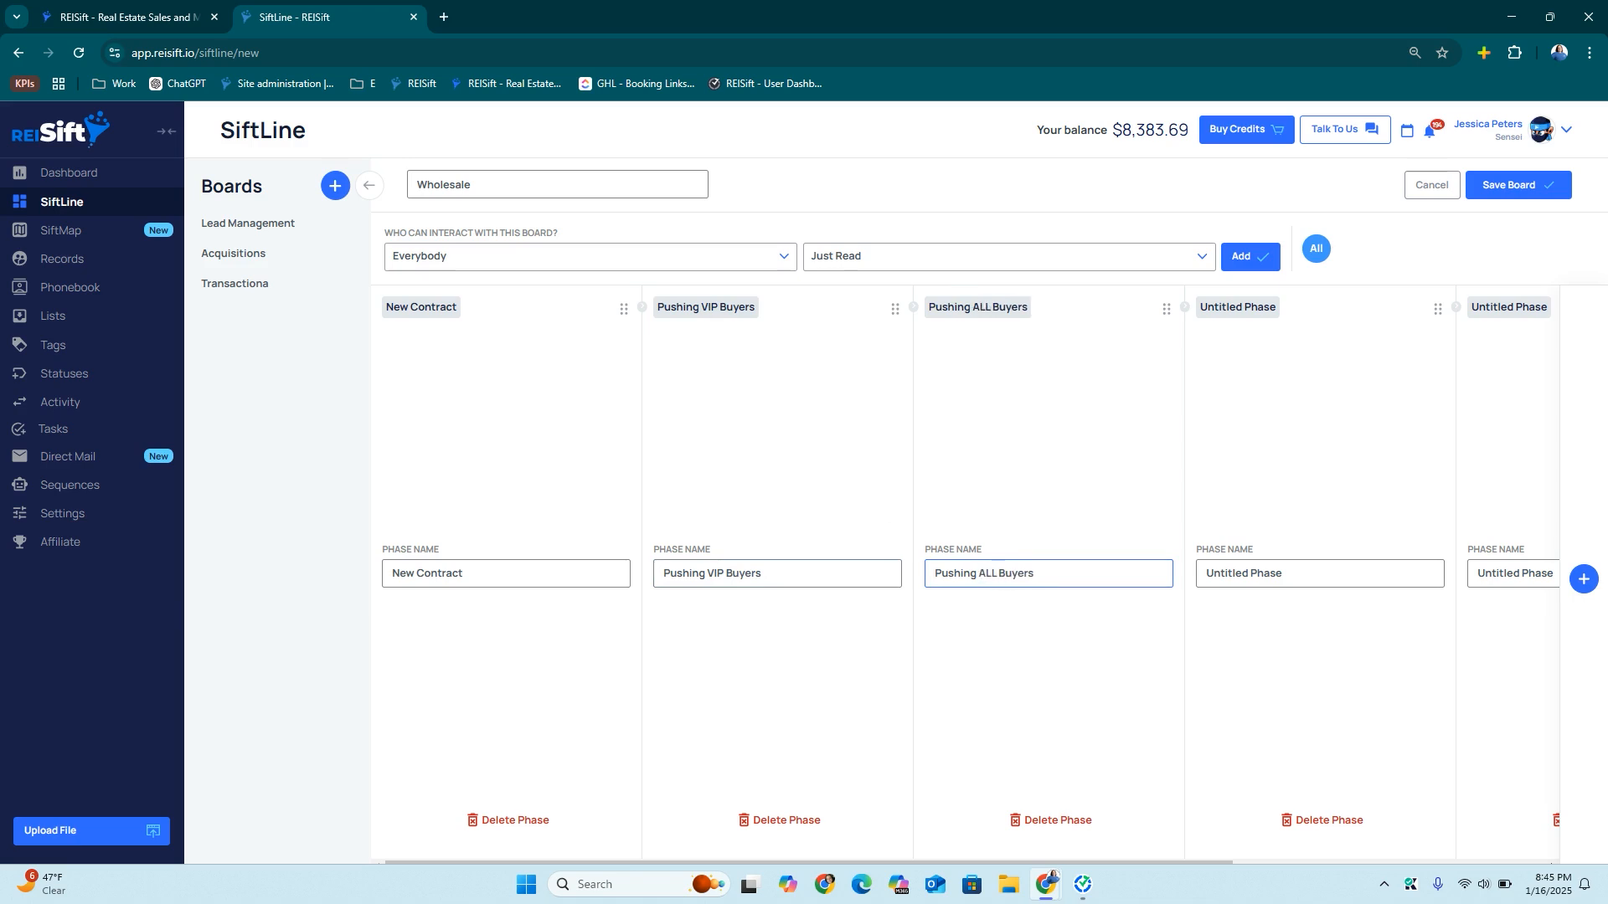
# Name the remaining phases Buyer Found, Assigned and Deal Fell Through, and save the board
pyautogui.tripleClick(1267, 573)
pyautogui.write('Buyer Found')
pyautogui.hscroll(5, 1378, 569)
pyautogui.tripleClick(1155, 575)
pyautogui.write('Assigned')
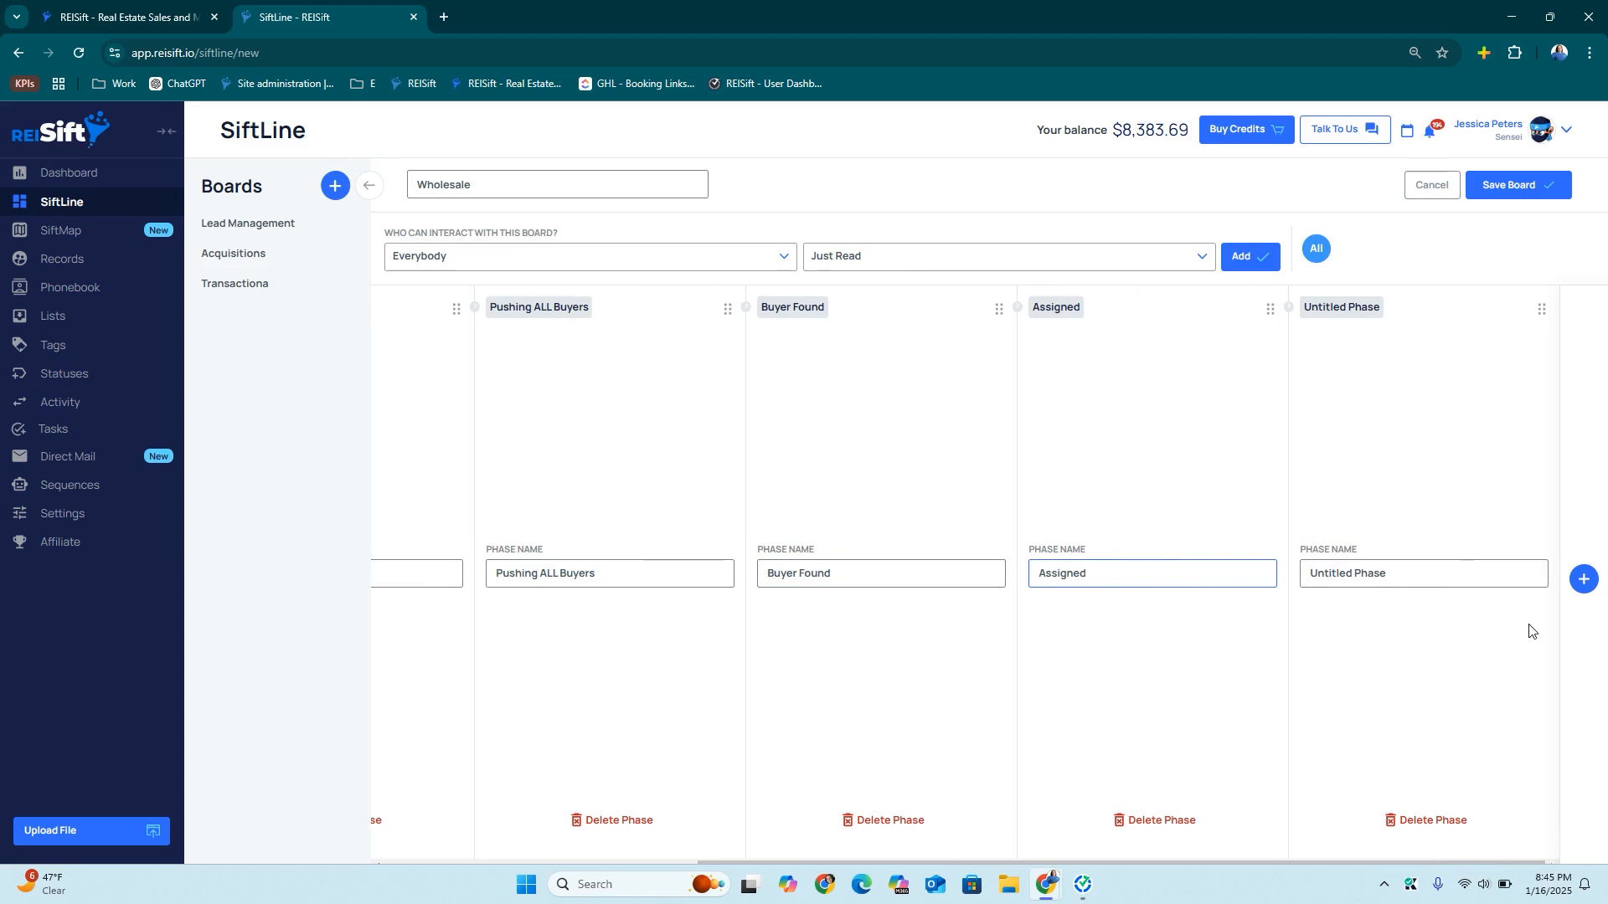
pyautogui.tripleClick(1356, 572)
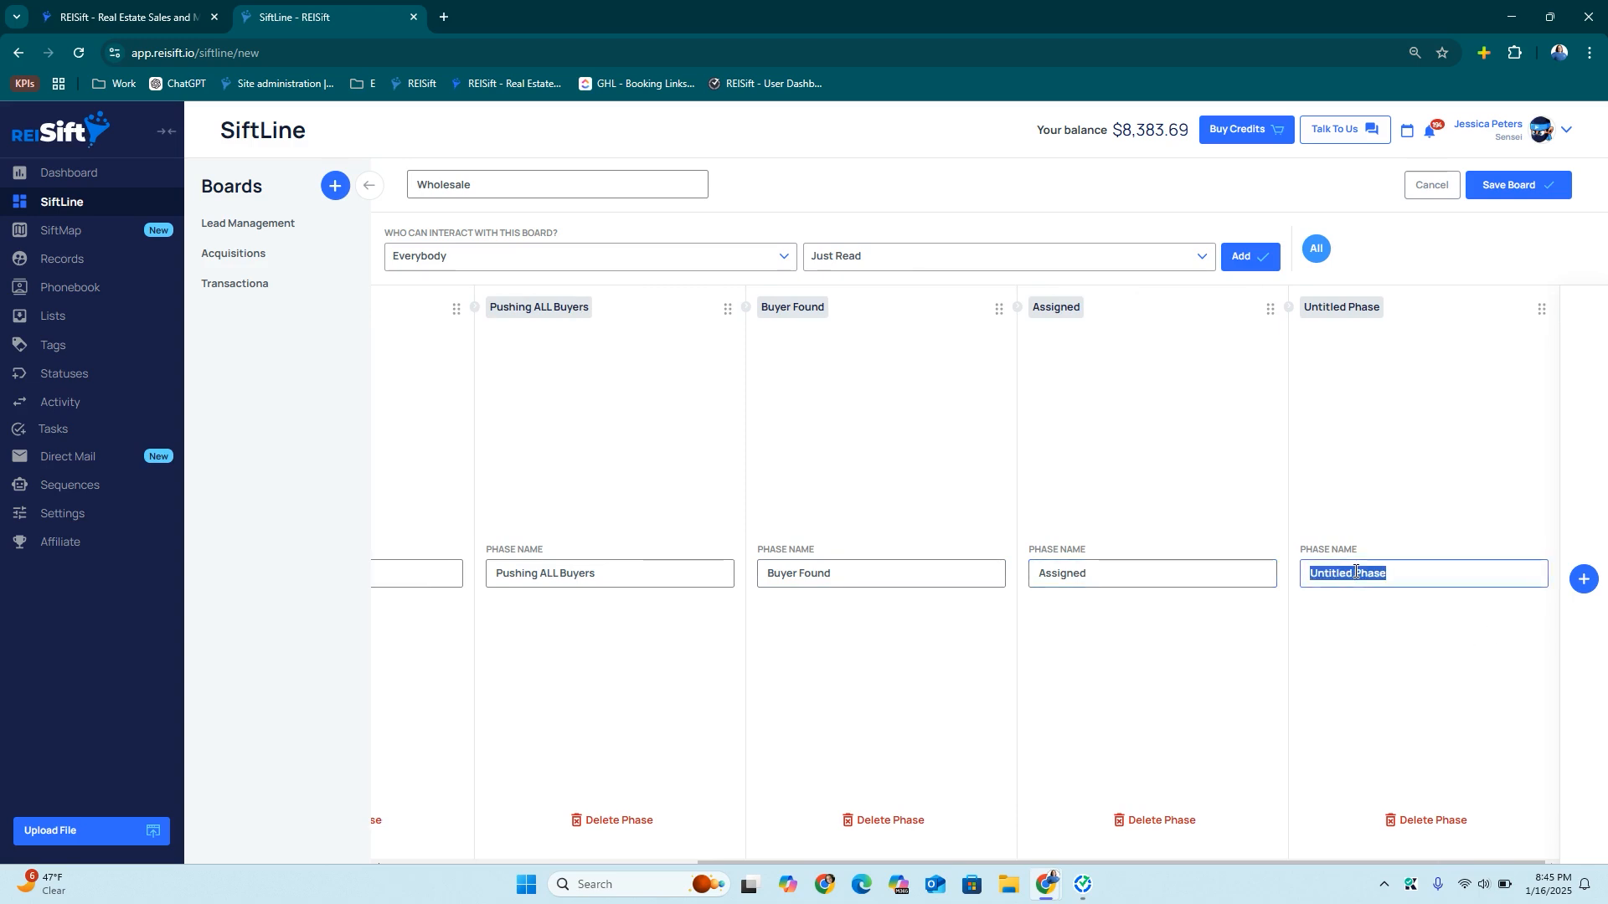
pyautogui.write('Deal Fell Through')
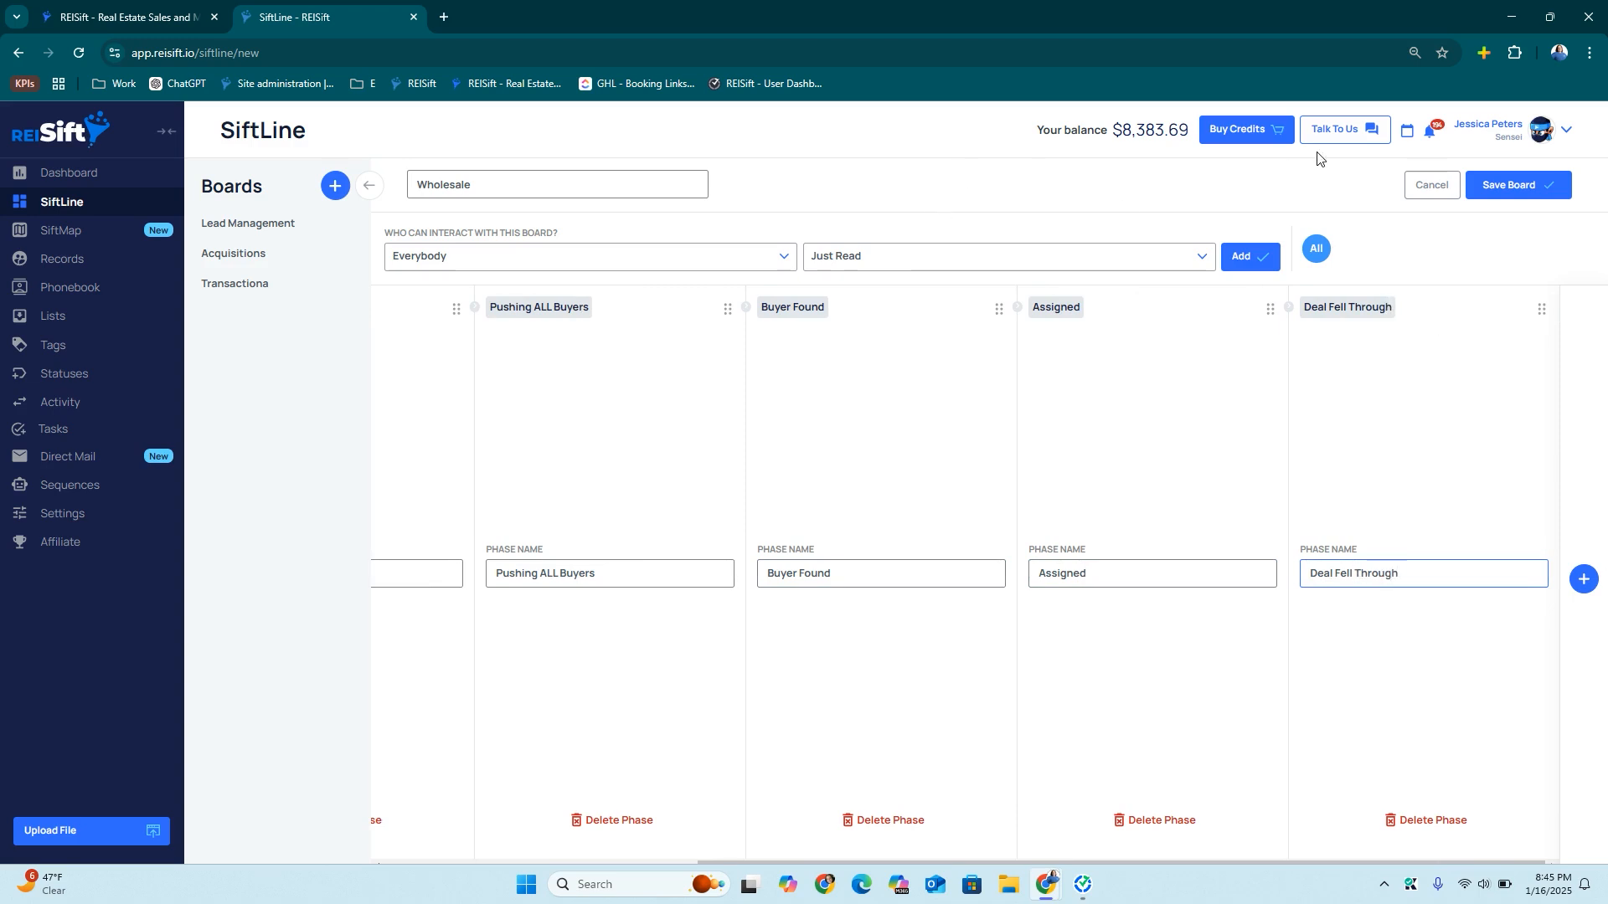
pyautogui.click(1516, 185)
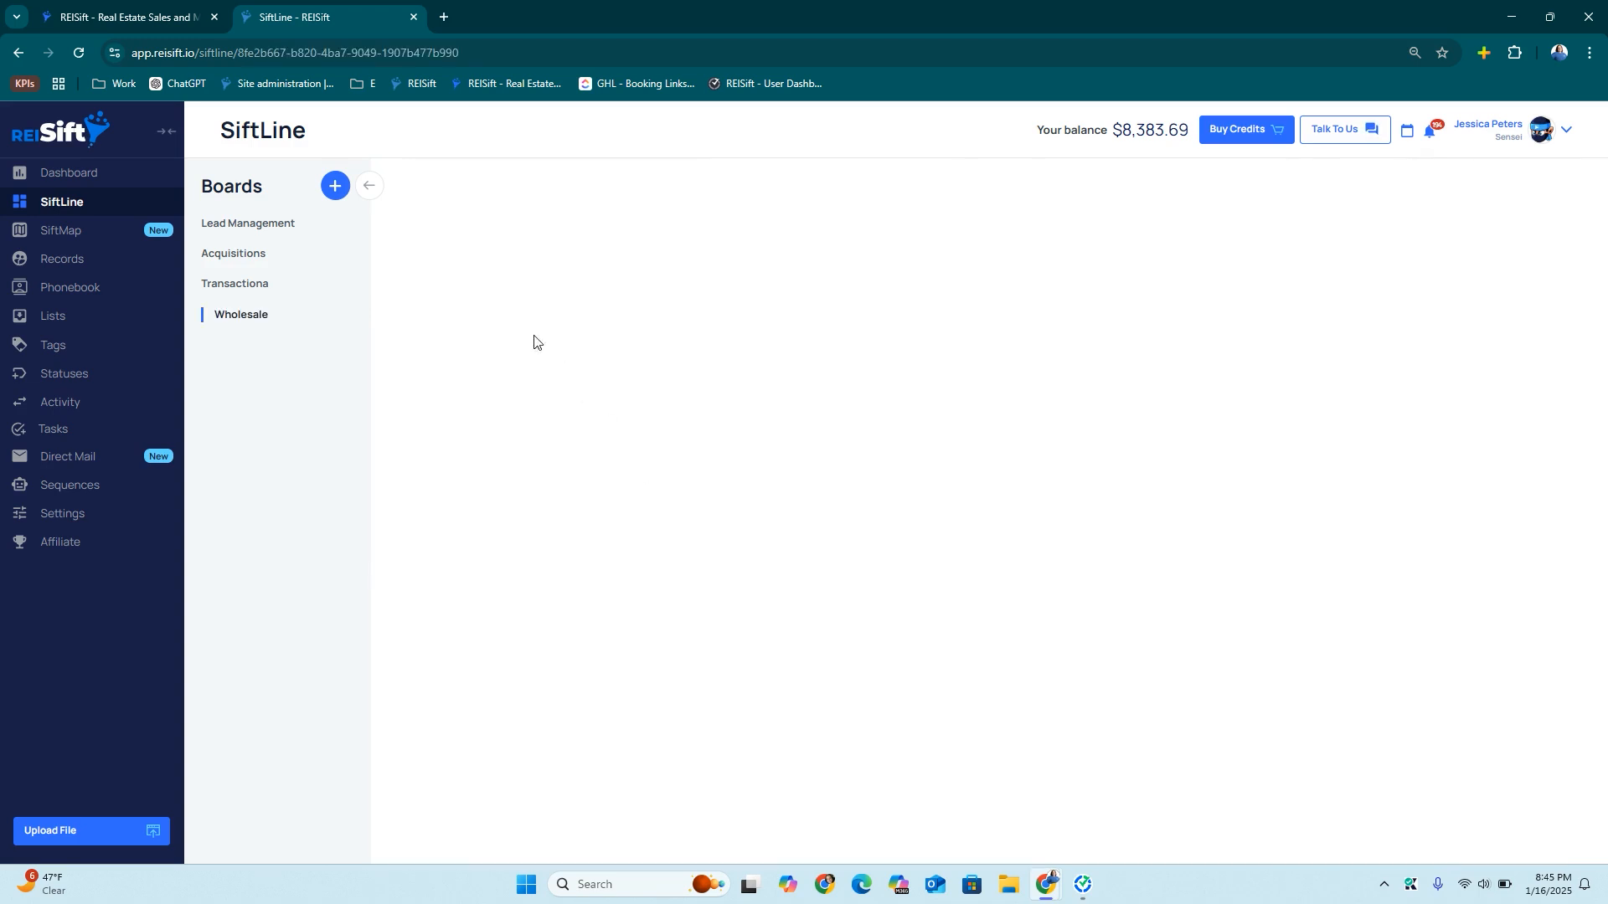
# Start a new board named 'Flips' and add two more phases
pyautogui.click(335, 186)
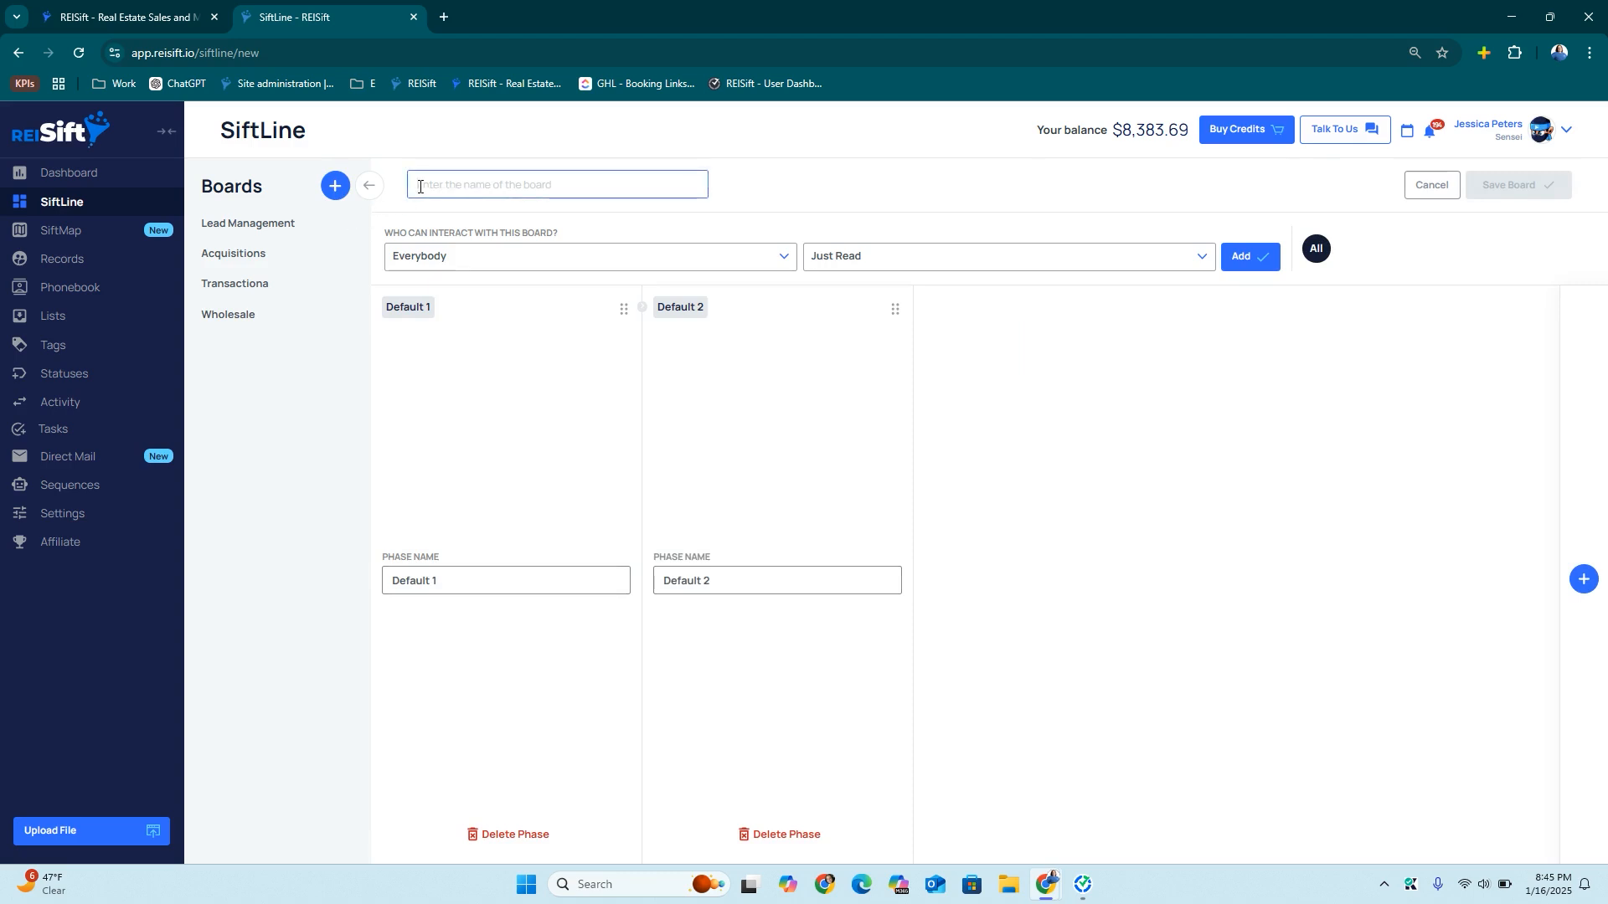
pyautogui.write('Flips')
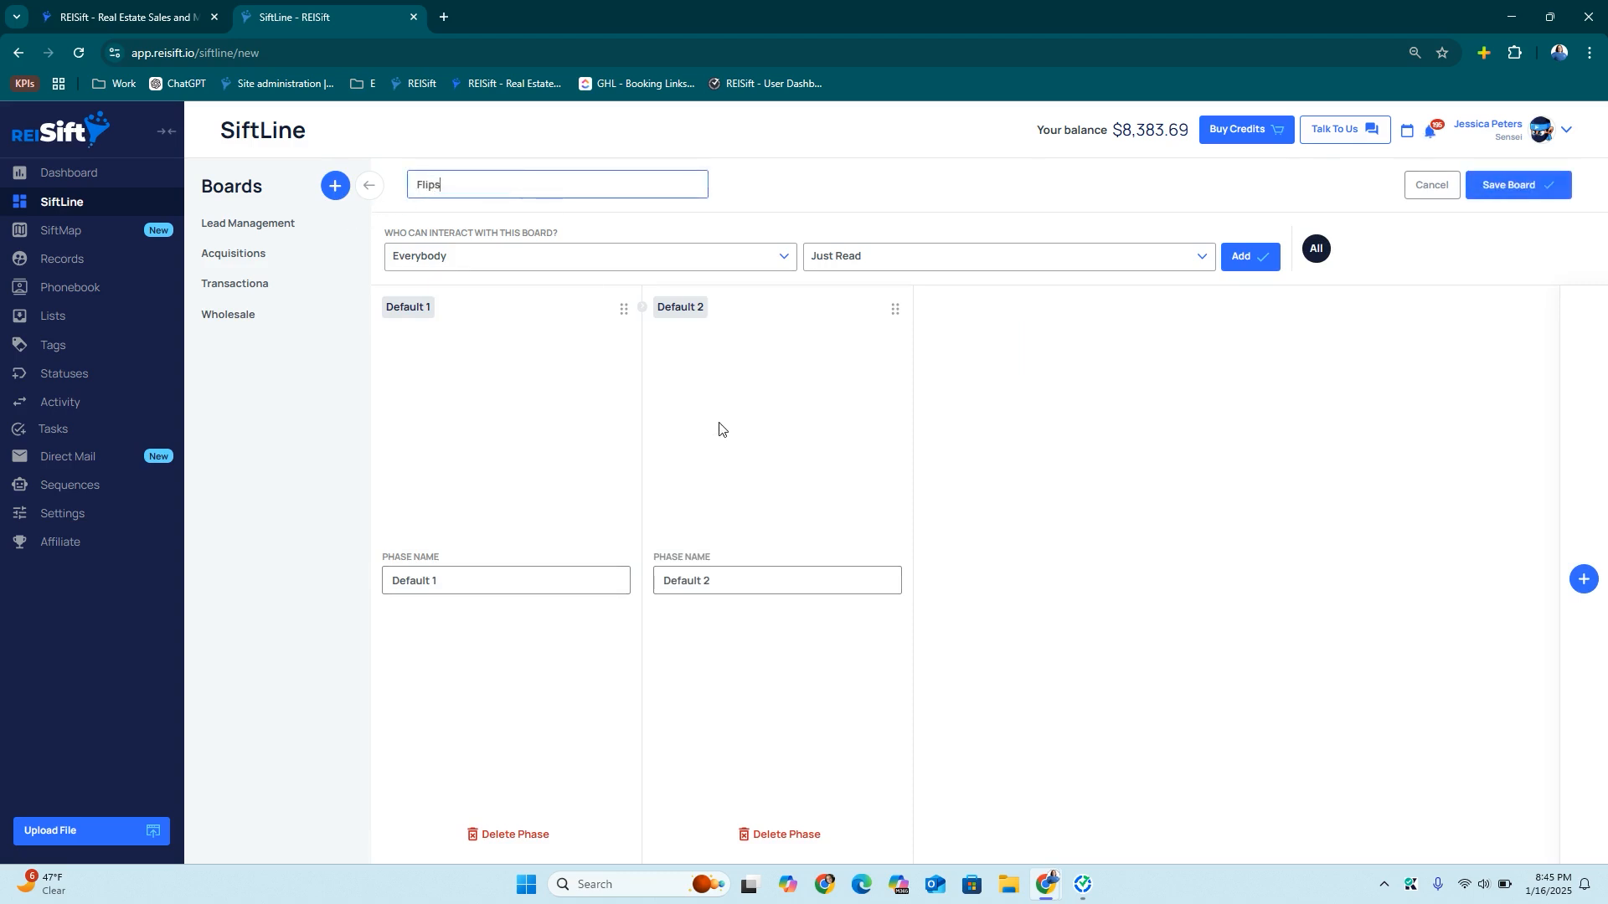
pyautogui.click(1583, 579)
pyautogui.click(1583, 579)
pyautogui.click(1583, 579)
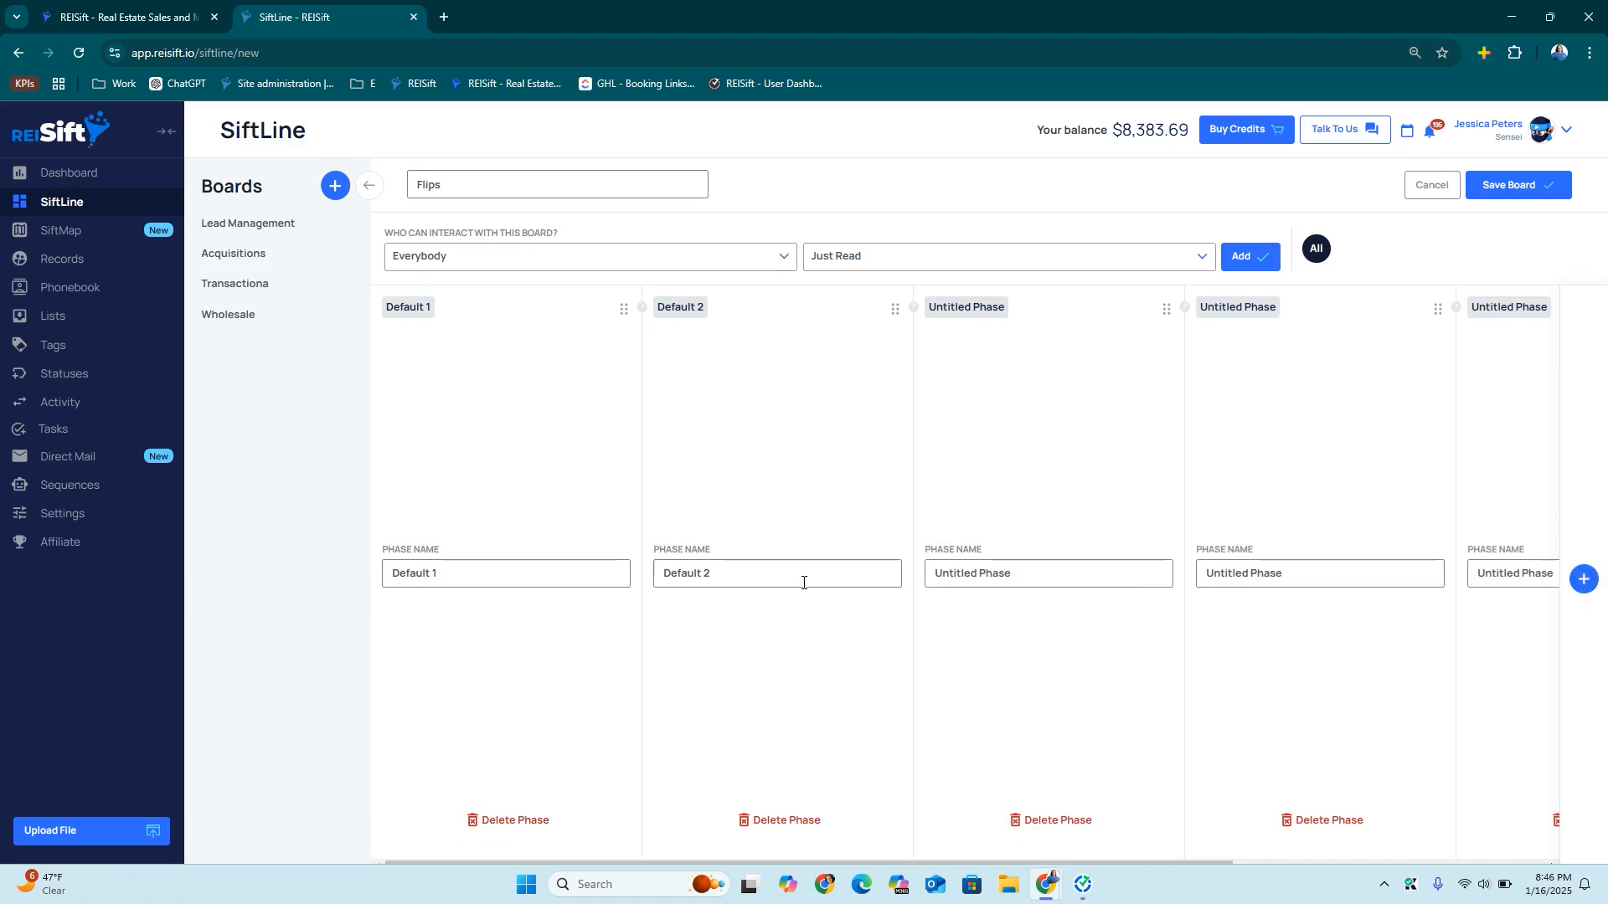
# Name the first three Flips phases New Flip, Demo and Rehab
pyautogui.tripleClick(554, 573)
pyautogui.write('New Flip')
pyautogui.tripleClick(695, 571)
pyautogui.write('Demo')
pyautogui.tripleClick(944, 572)
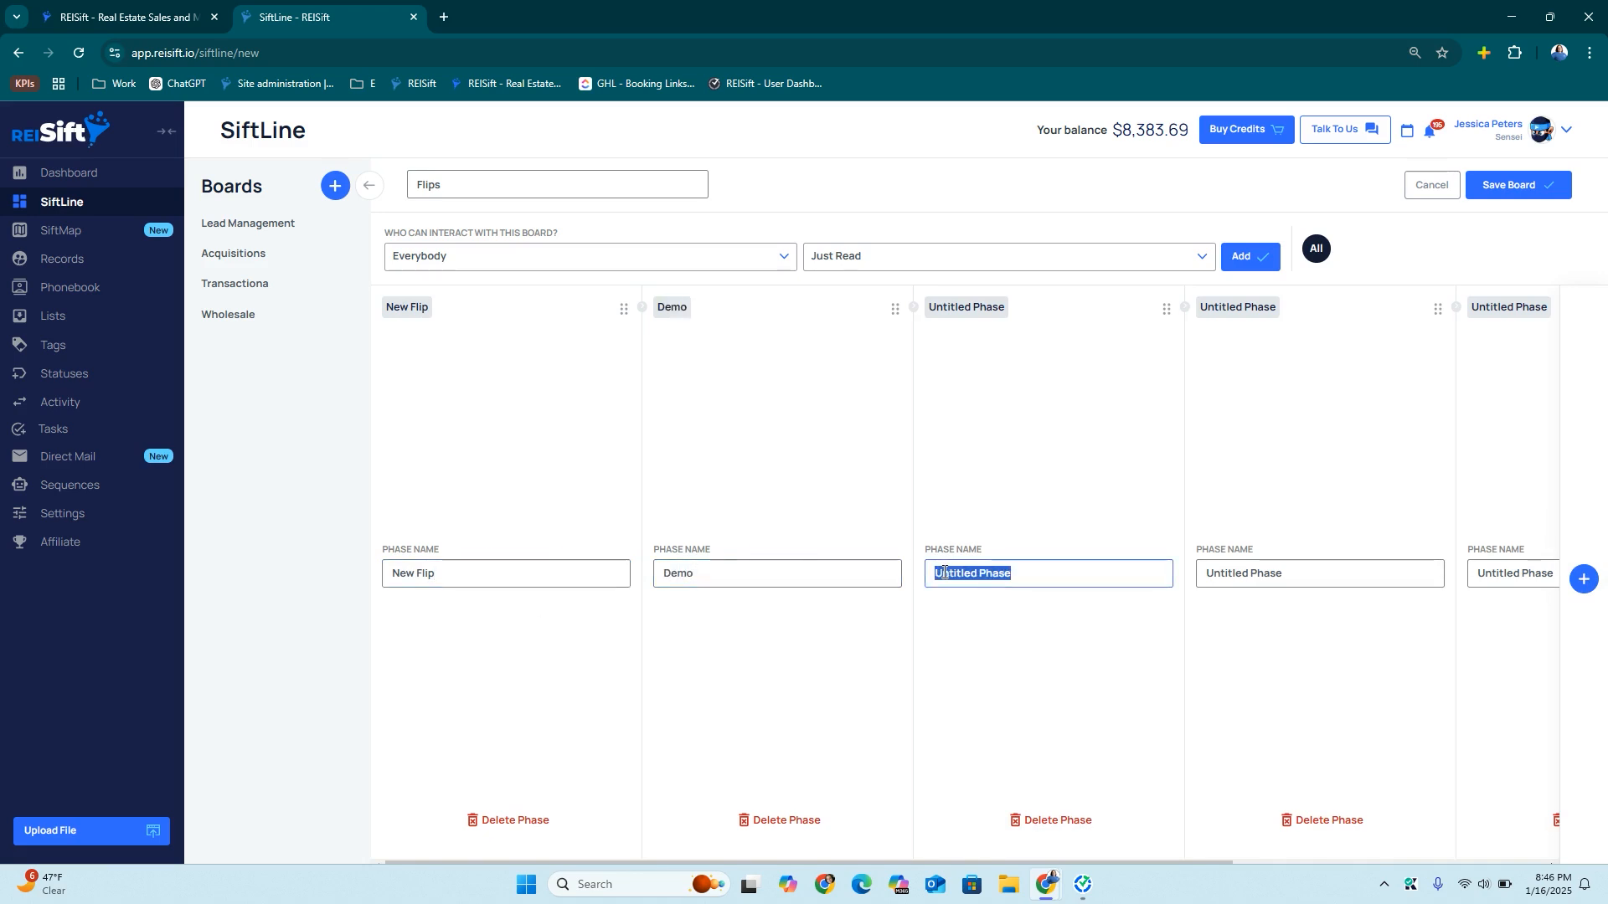
pyautogui.write('Rehab')
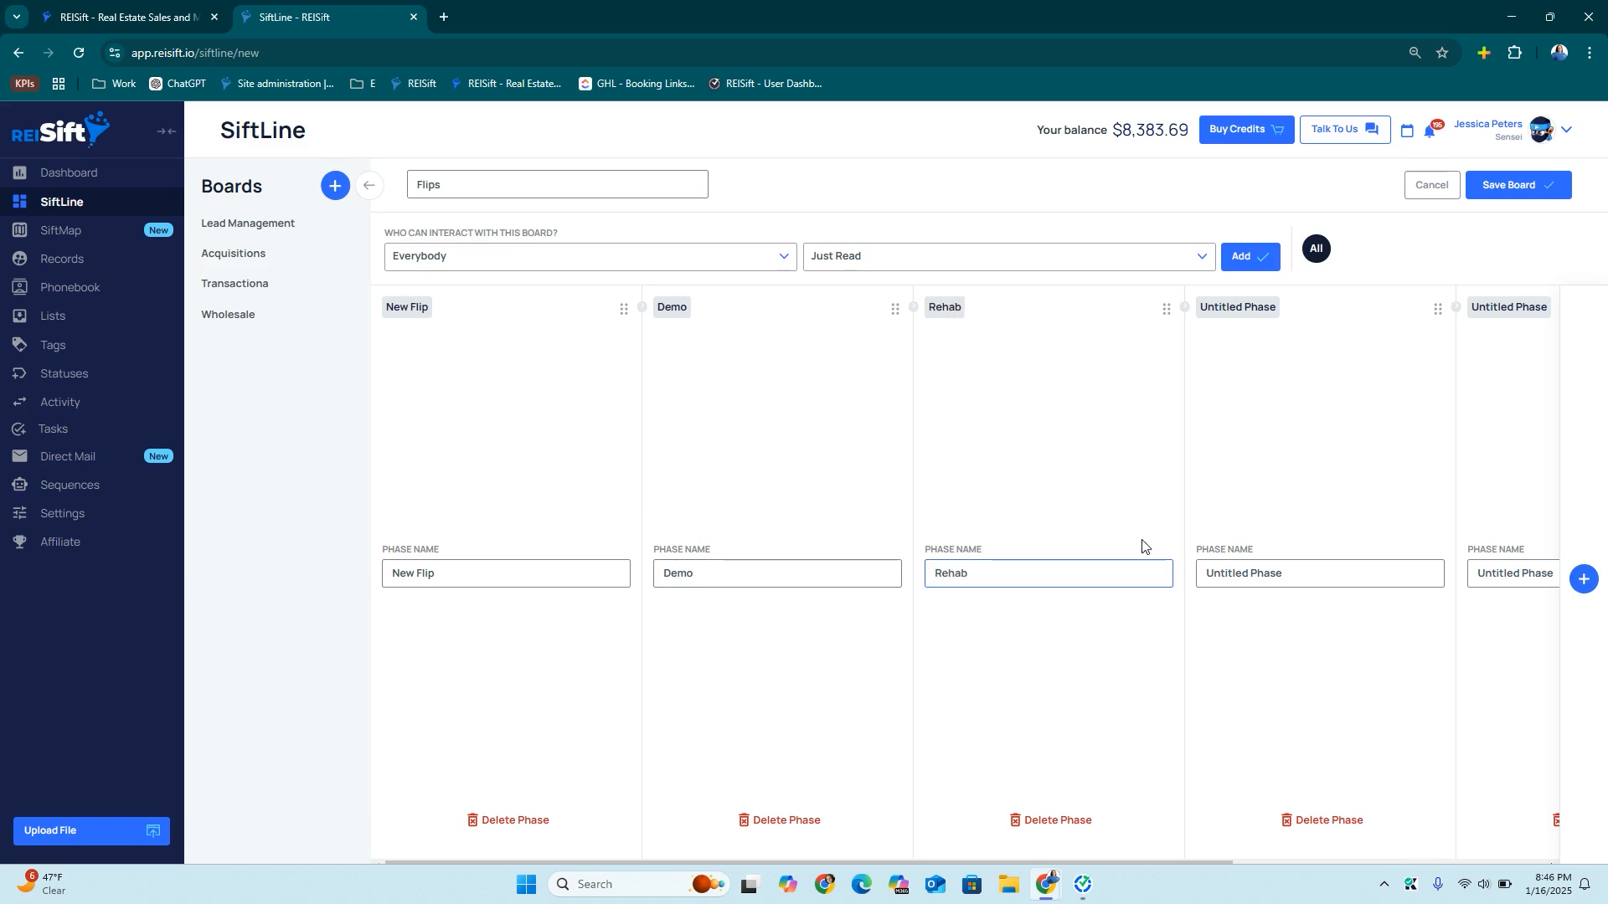
# Name the last phases Rehab Complete, Listed and Sold, and save the Flips board
pyautogui.hscroll(5, 1141, 545)
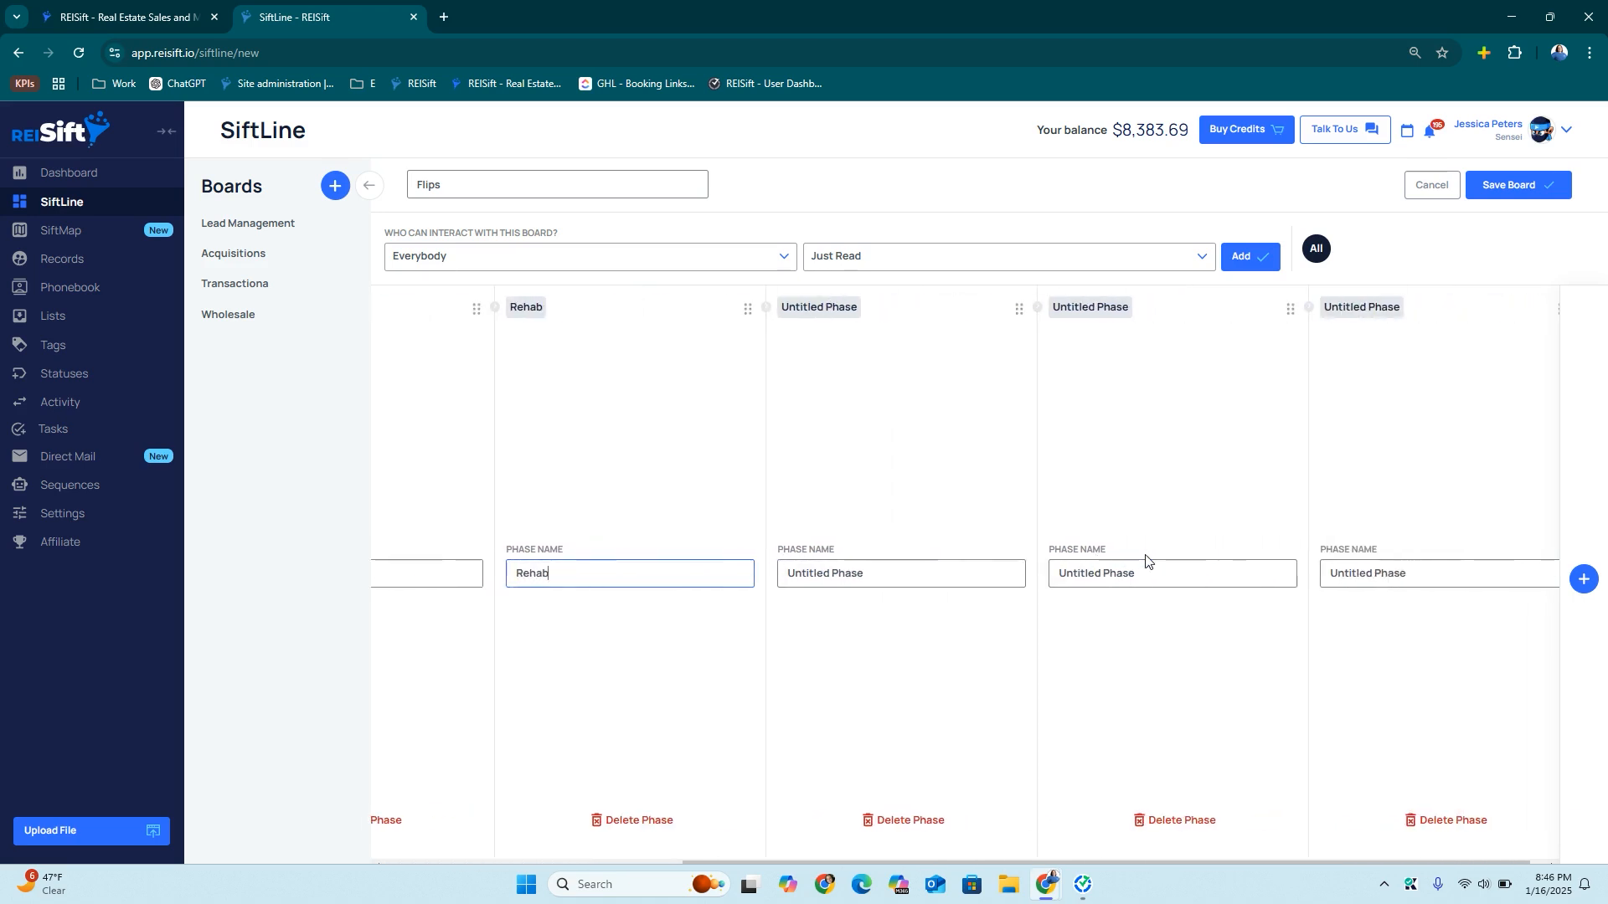
pyautogui.tripleClick(869, 582)
pyautogui.write('Rehab Complete')
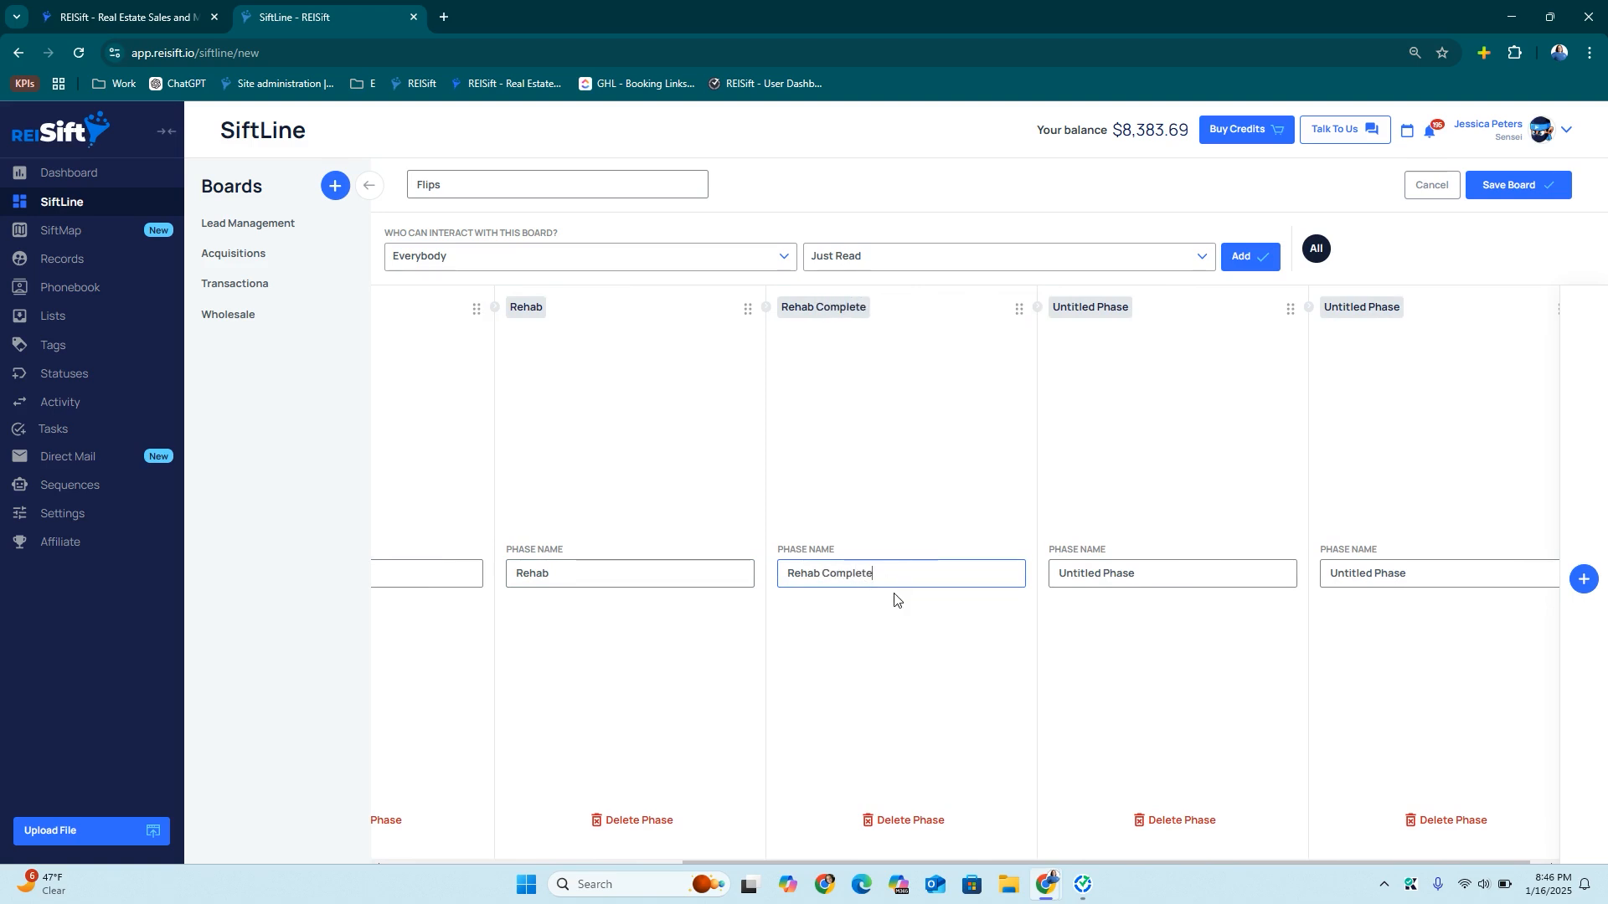
pyautogui.tripleClick(1073, 580)
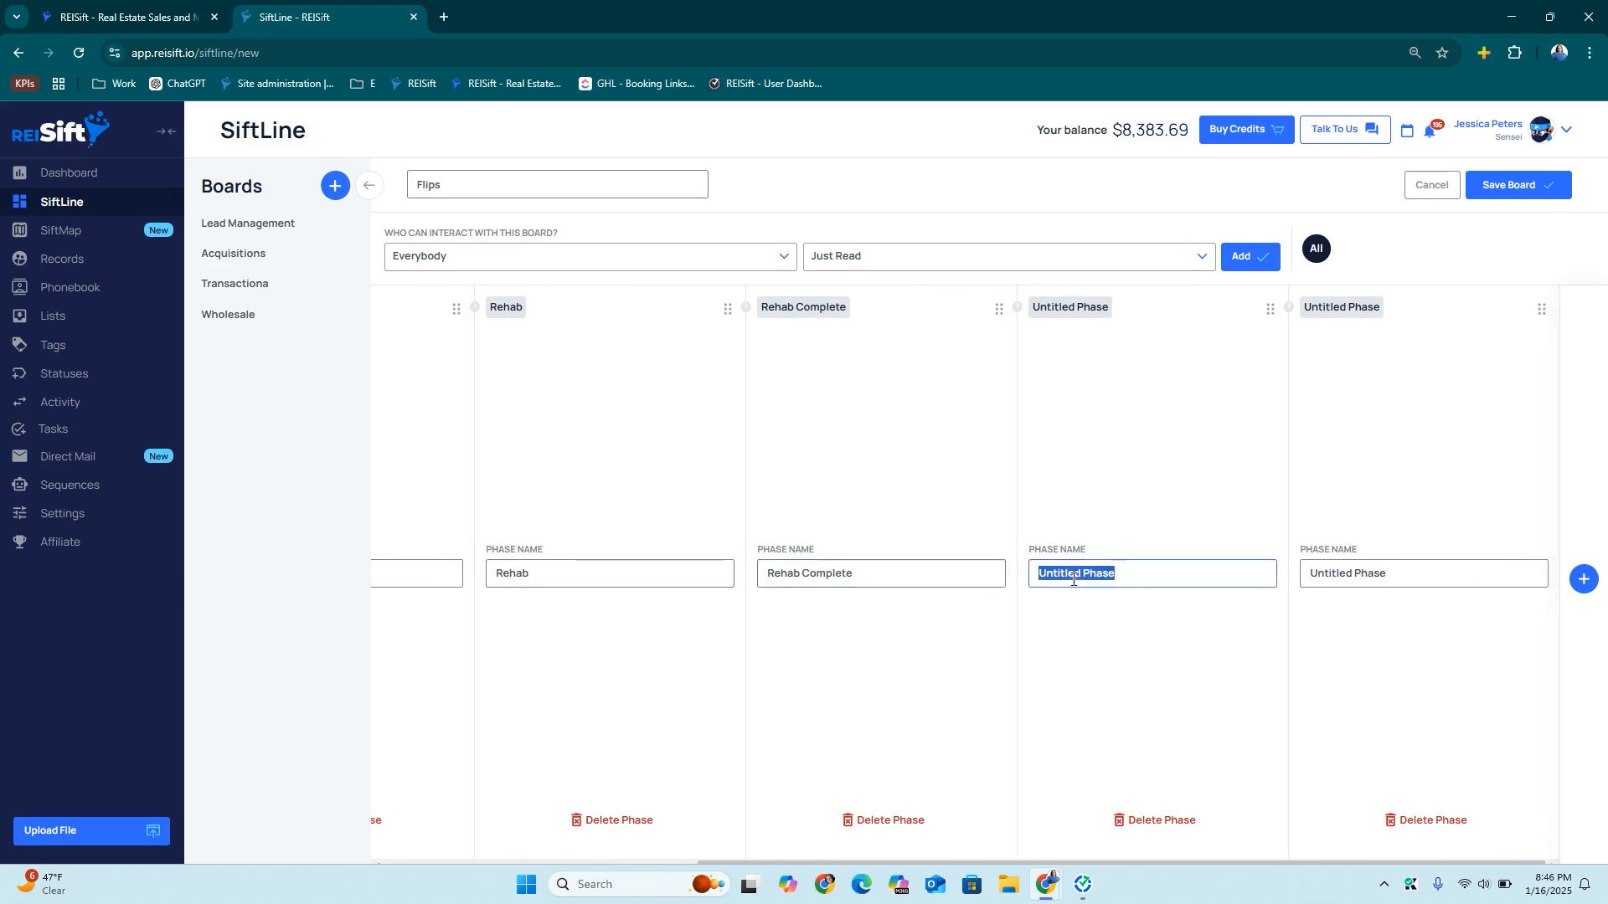
pyautogui.write('Listed')
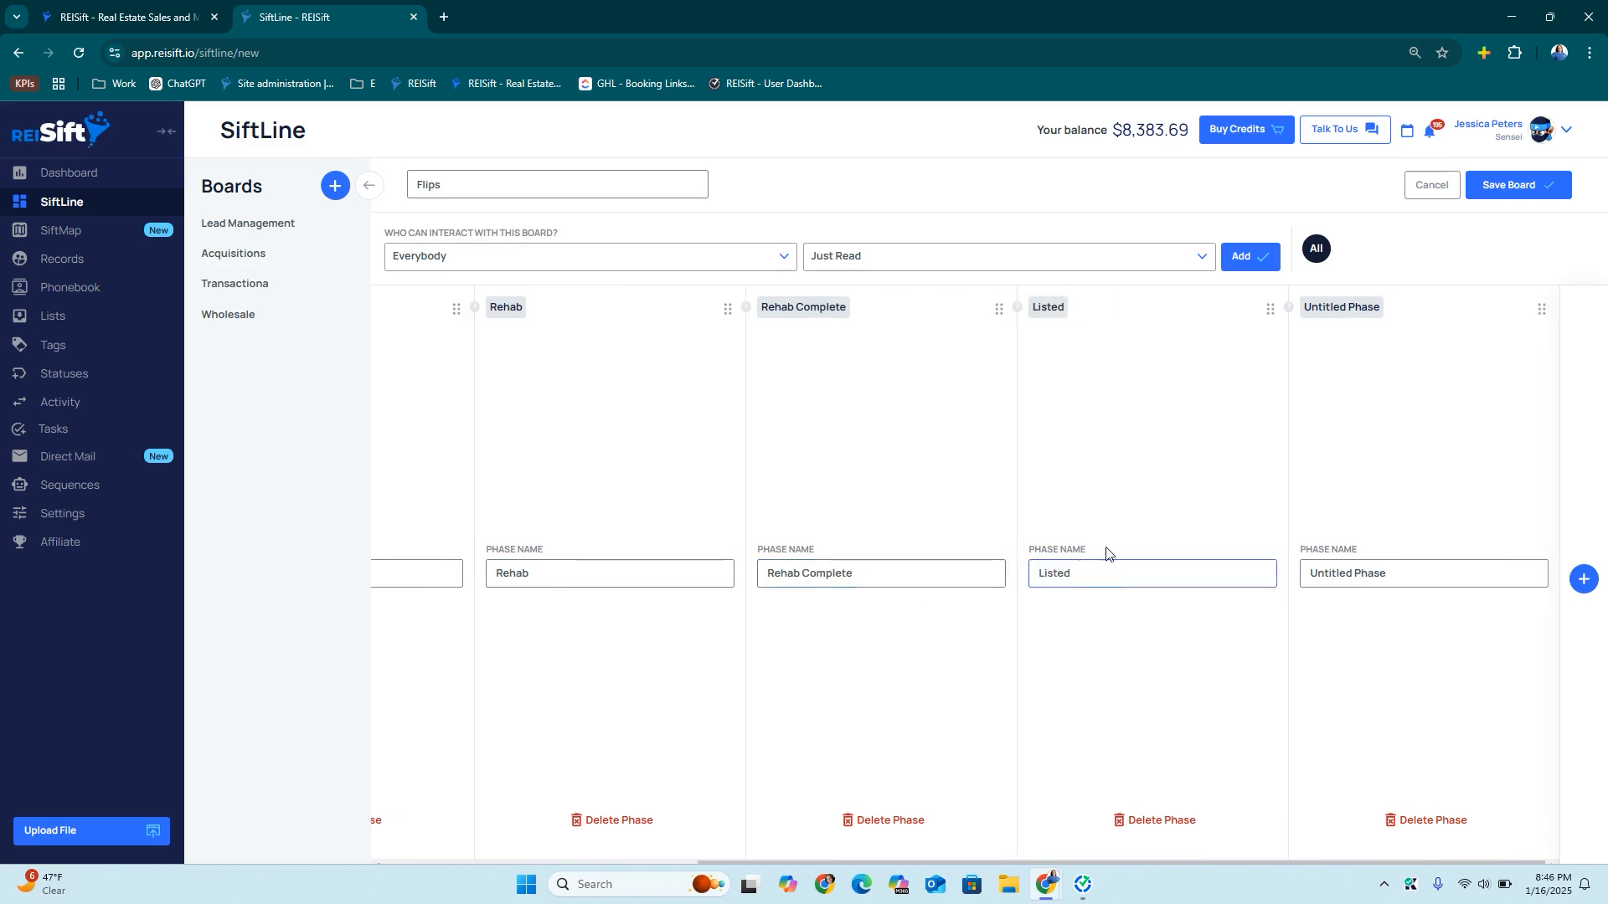
pyautogui.tripleClick(1356, 573)
pyautogui.write('Sold')
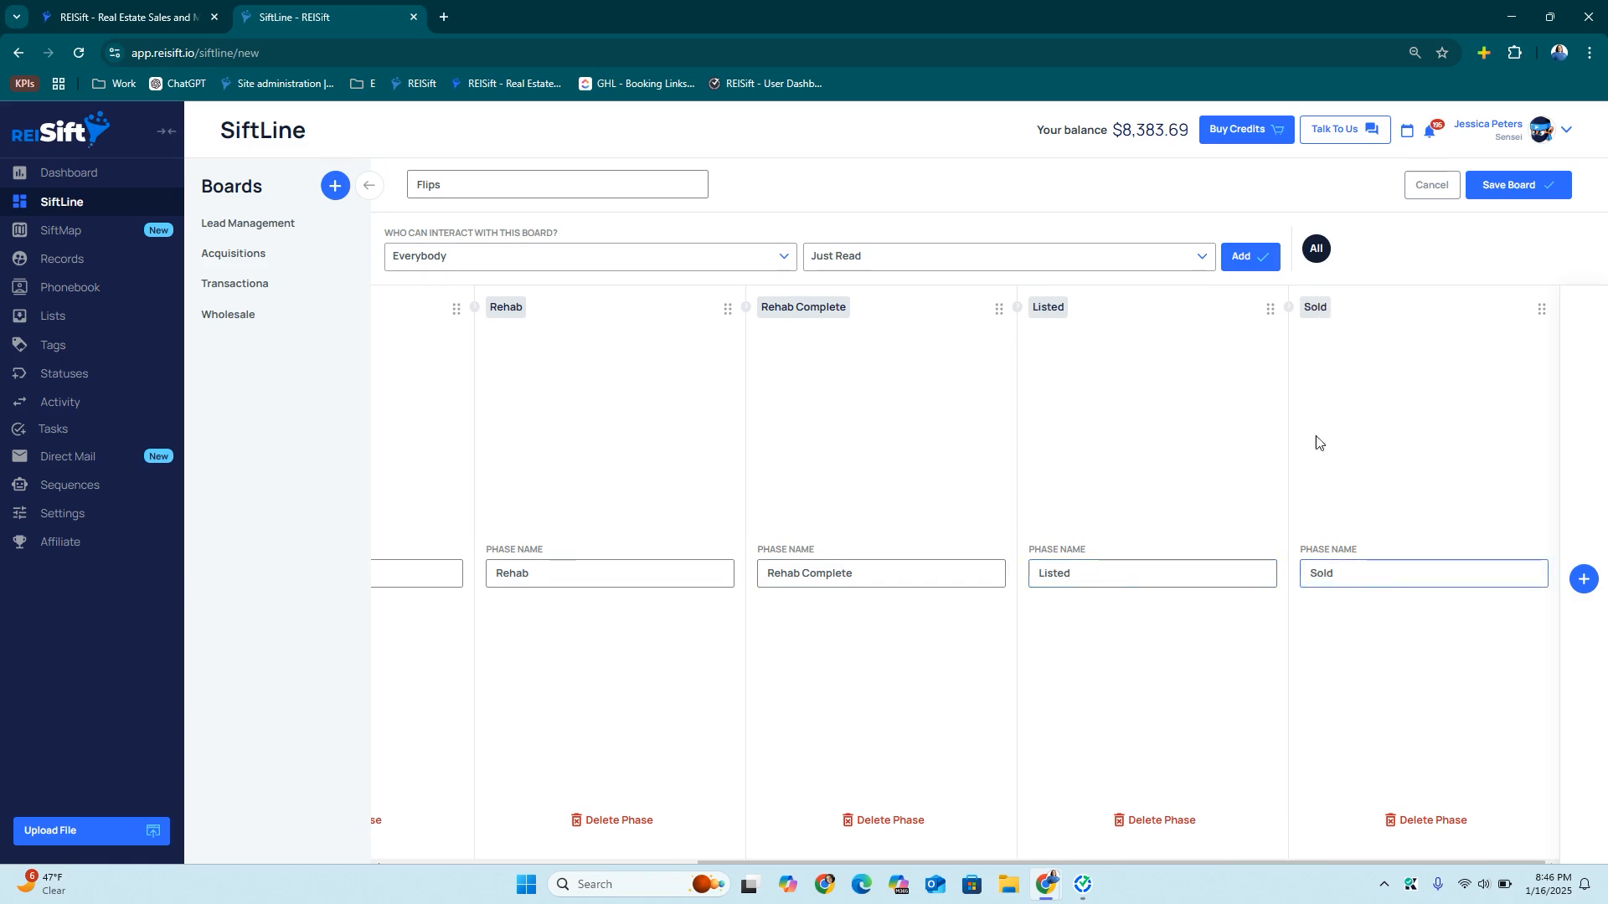
pyautogui.click(1494, 185)
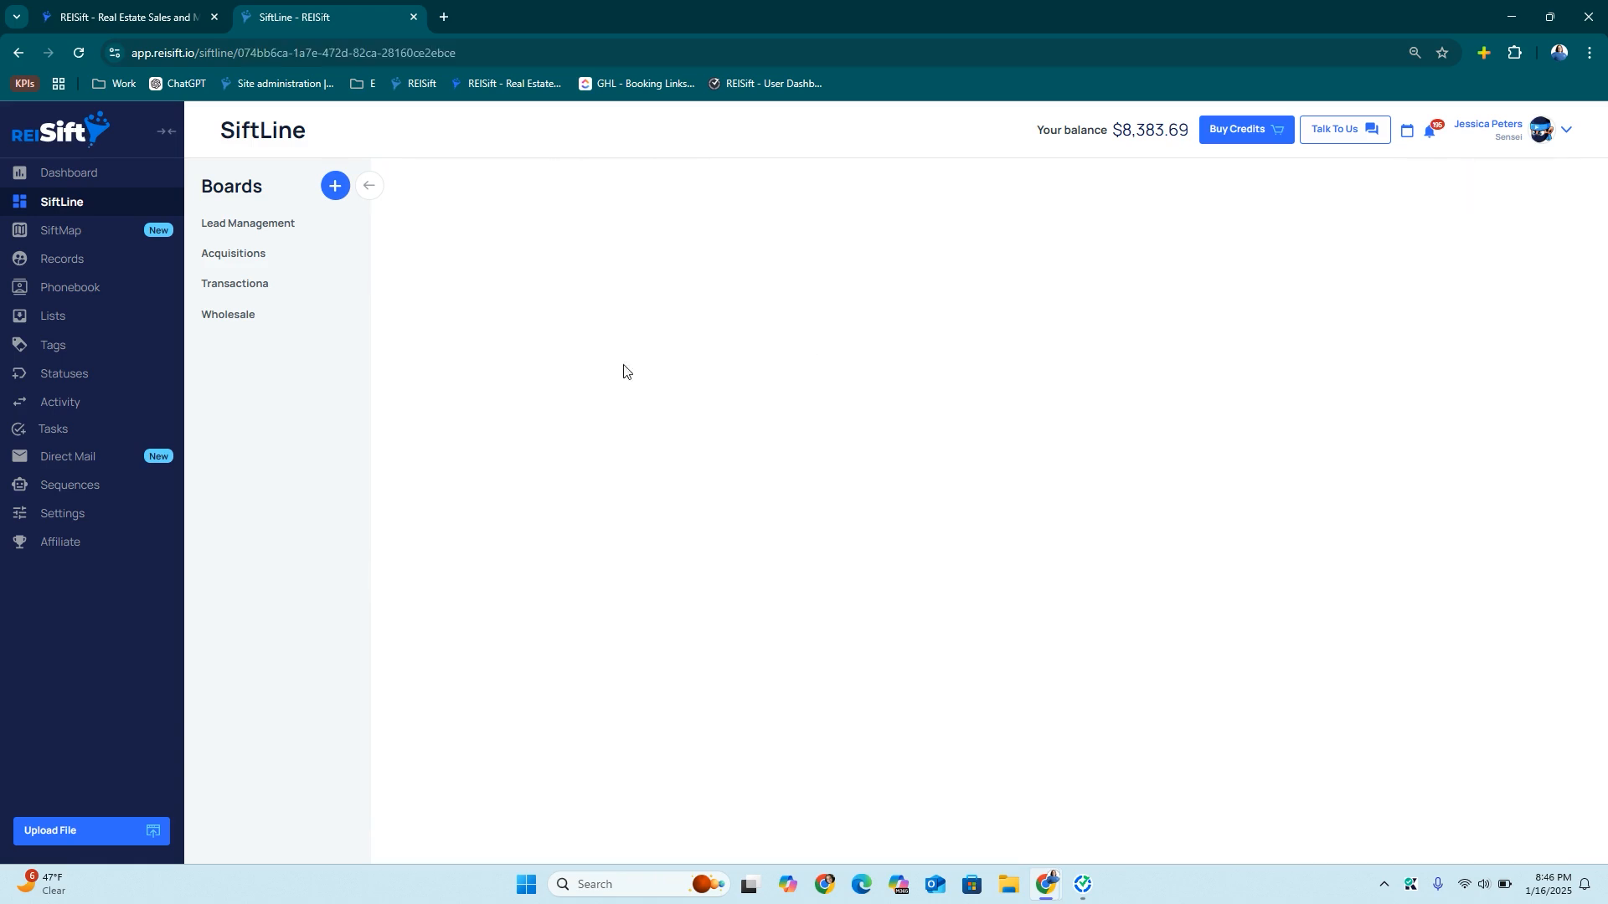
# Start a new board named 'Rentals' and add phases up to six
pyautogui.click(338, 189)
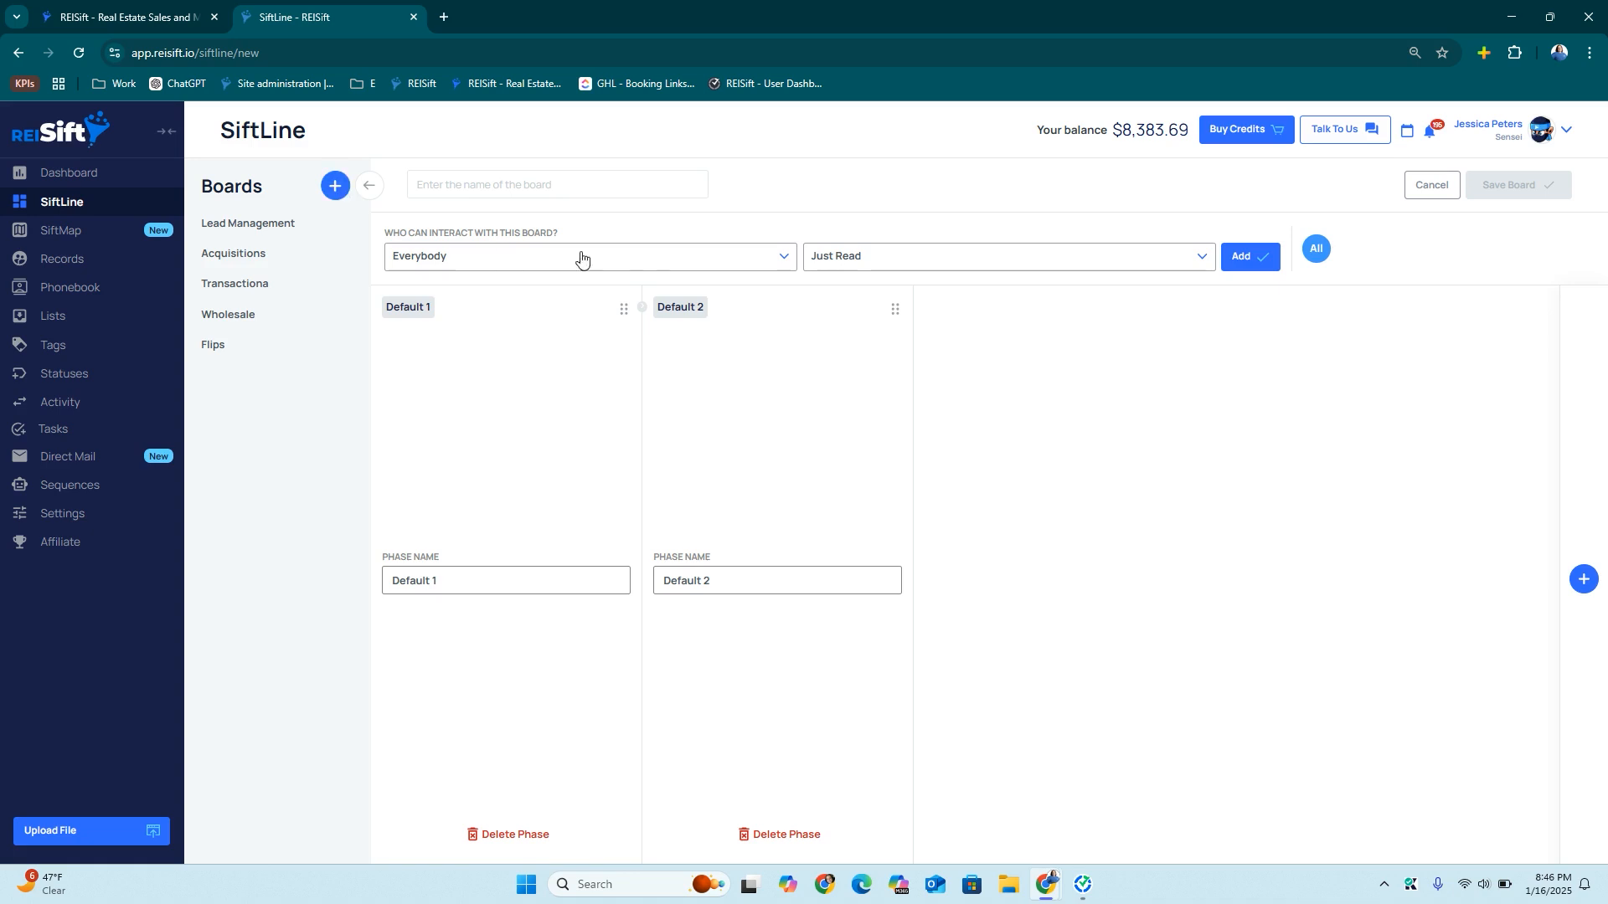
pyautogui.click(473, 186)
pyautogui.write('Rentals')
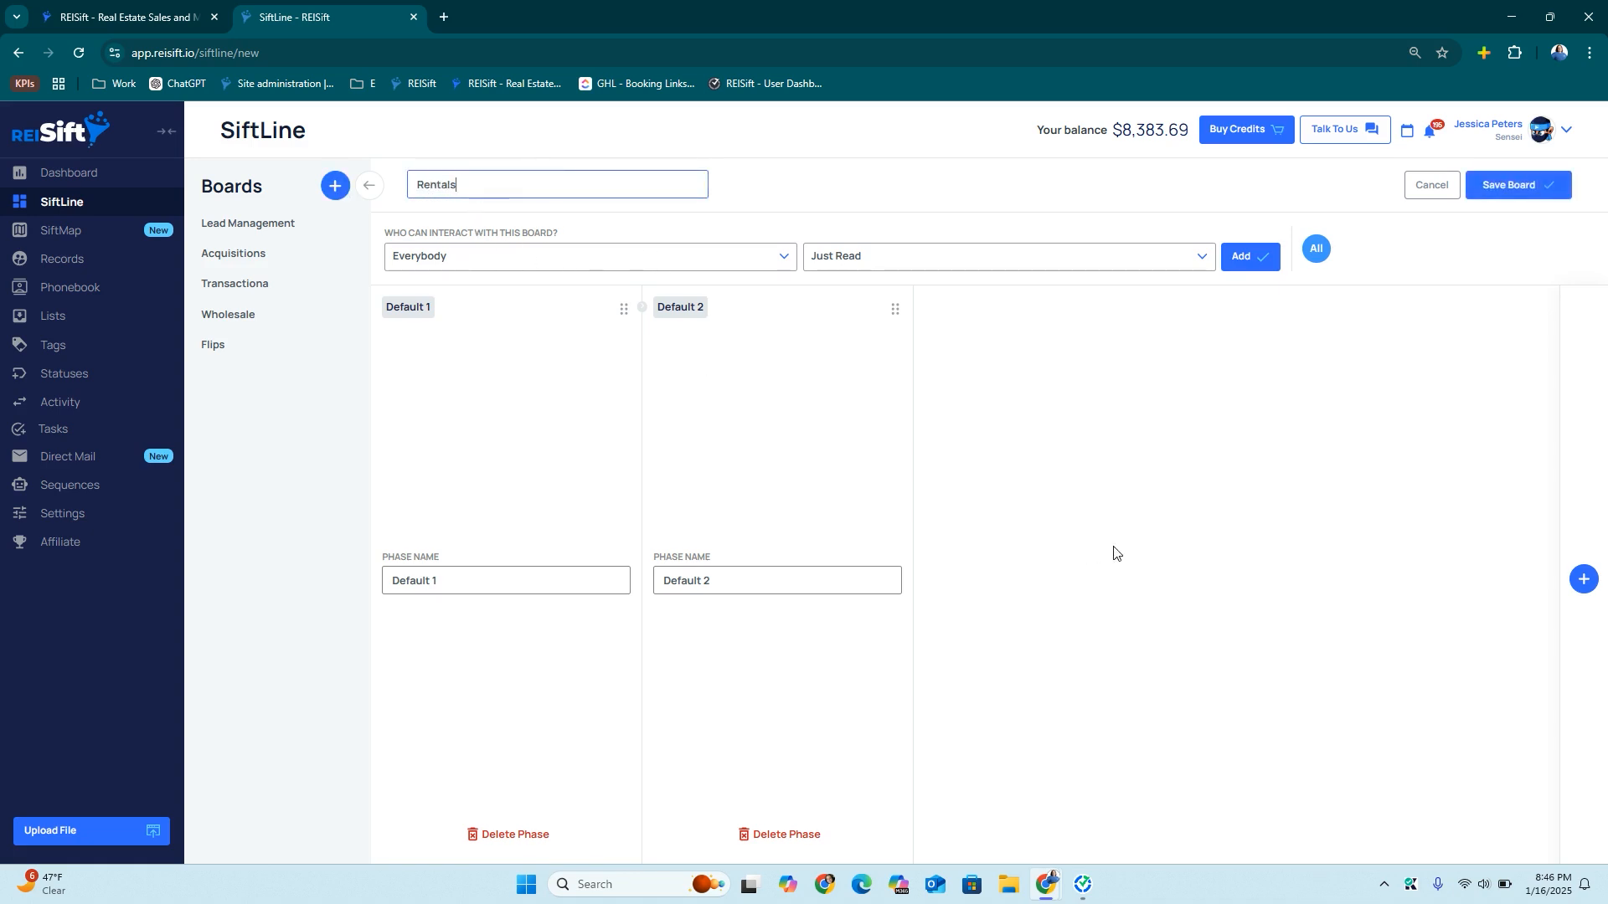
pyautogui.click(1581, 579)
pyautogui.click(1580, 581)
pyautogui.click(1577, 583)
pyautogui.click(1578, 583)
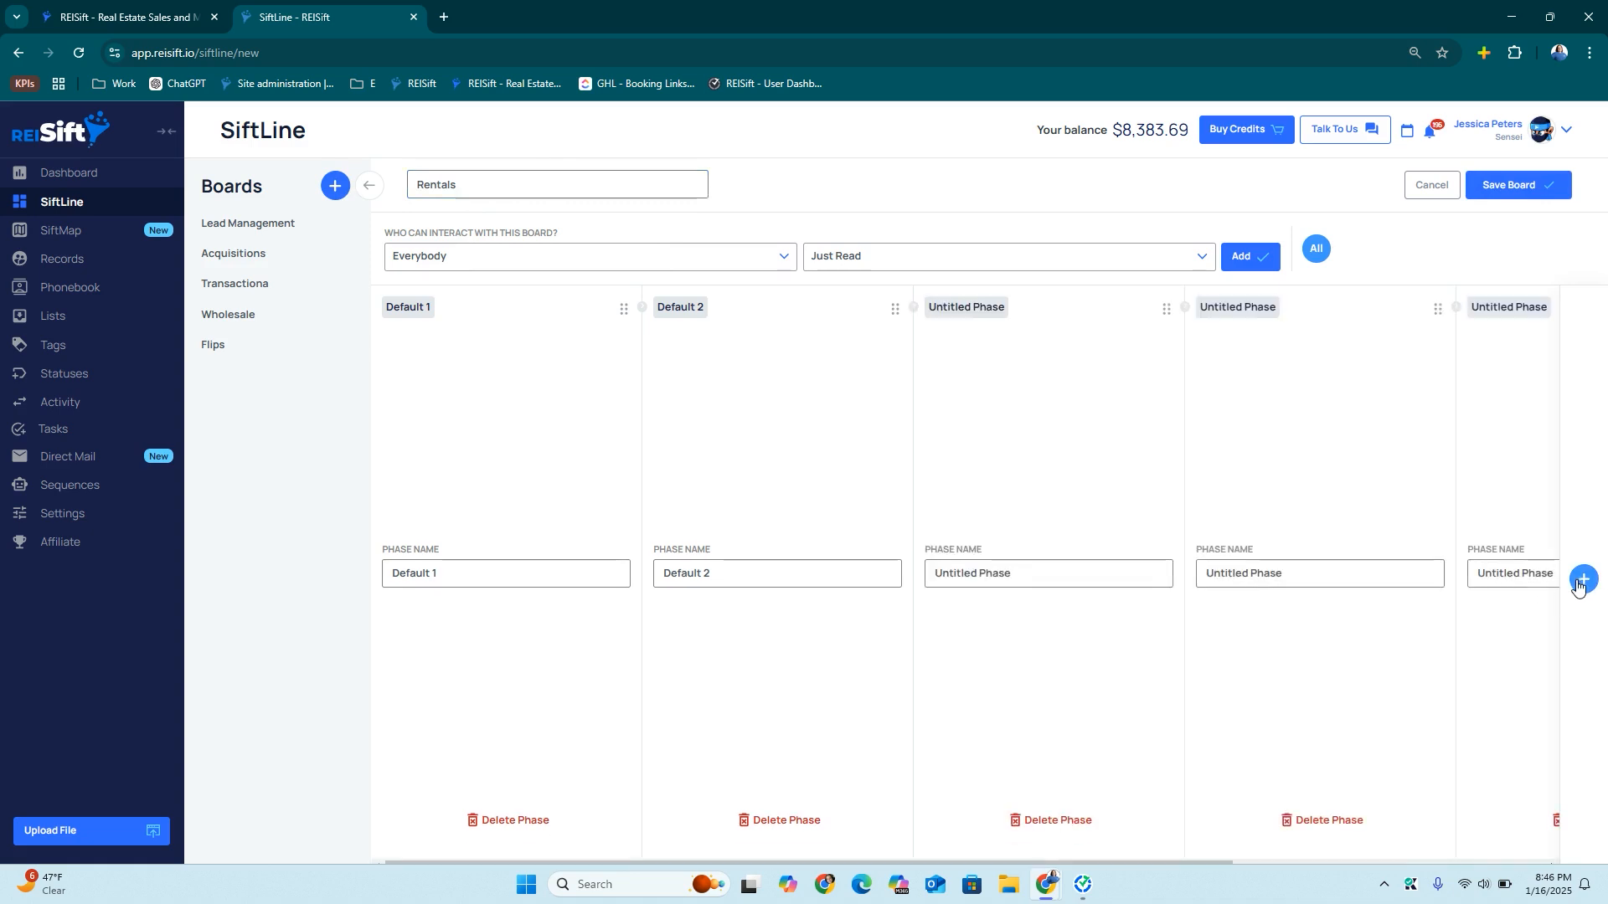
# Name the first three Rentals phases New Rental, Demo and Rehab
pyautogui.tripleClick(501, 580)
pyautogui.write('New Rental')
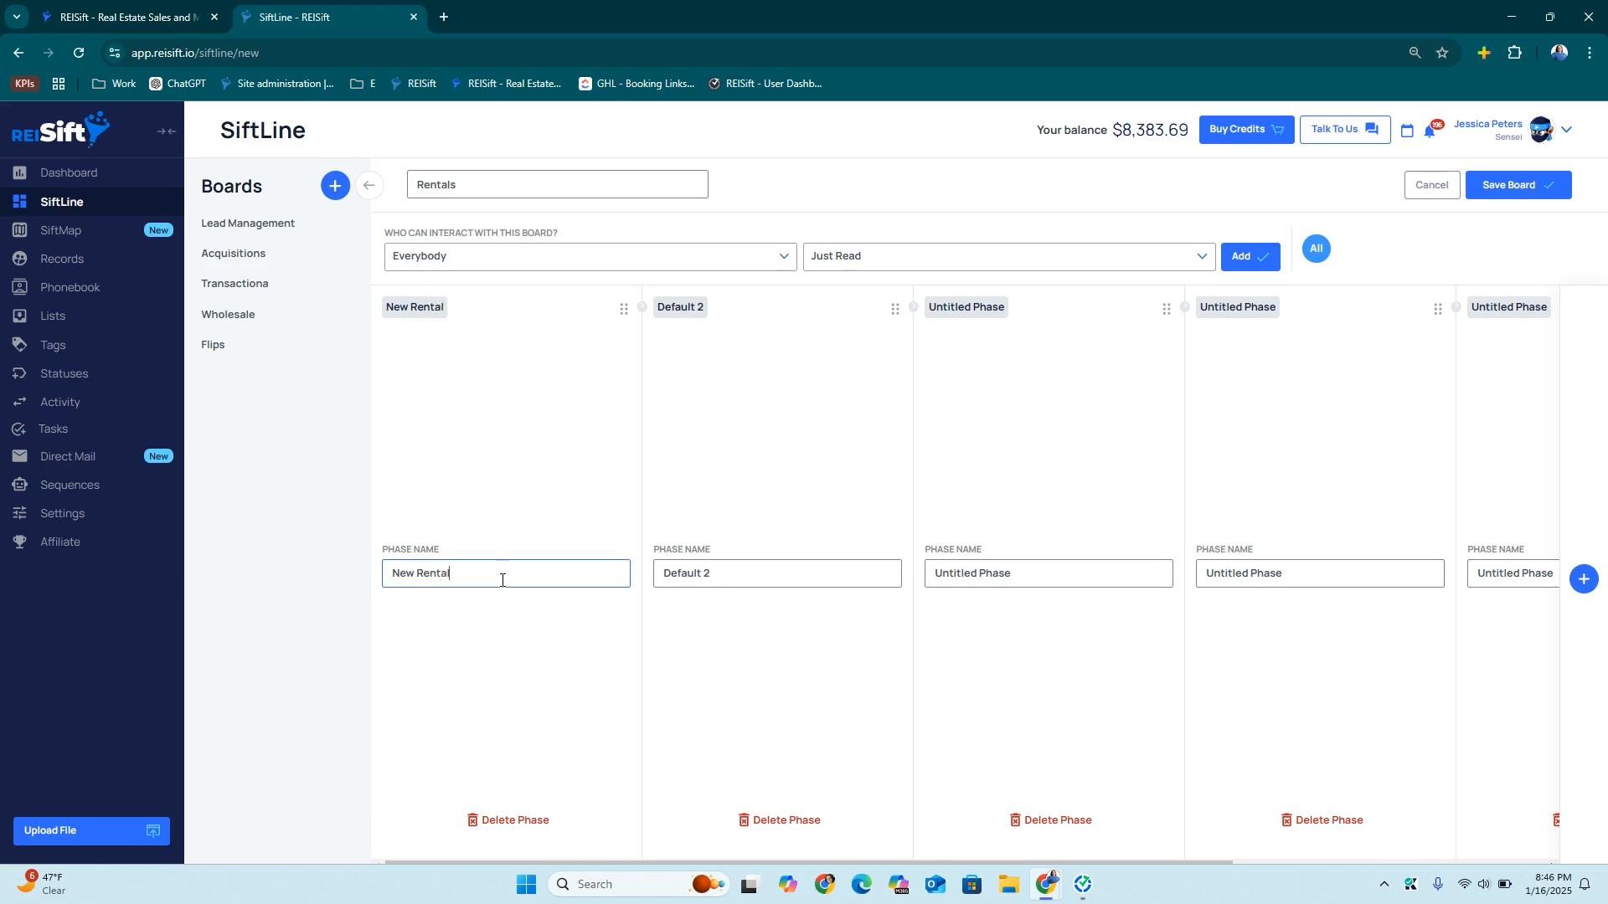
pyautogui.tripleClick(699, 578)
pyautogui.write('Demo')
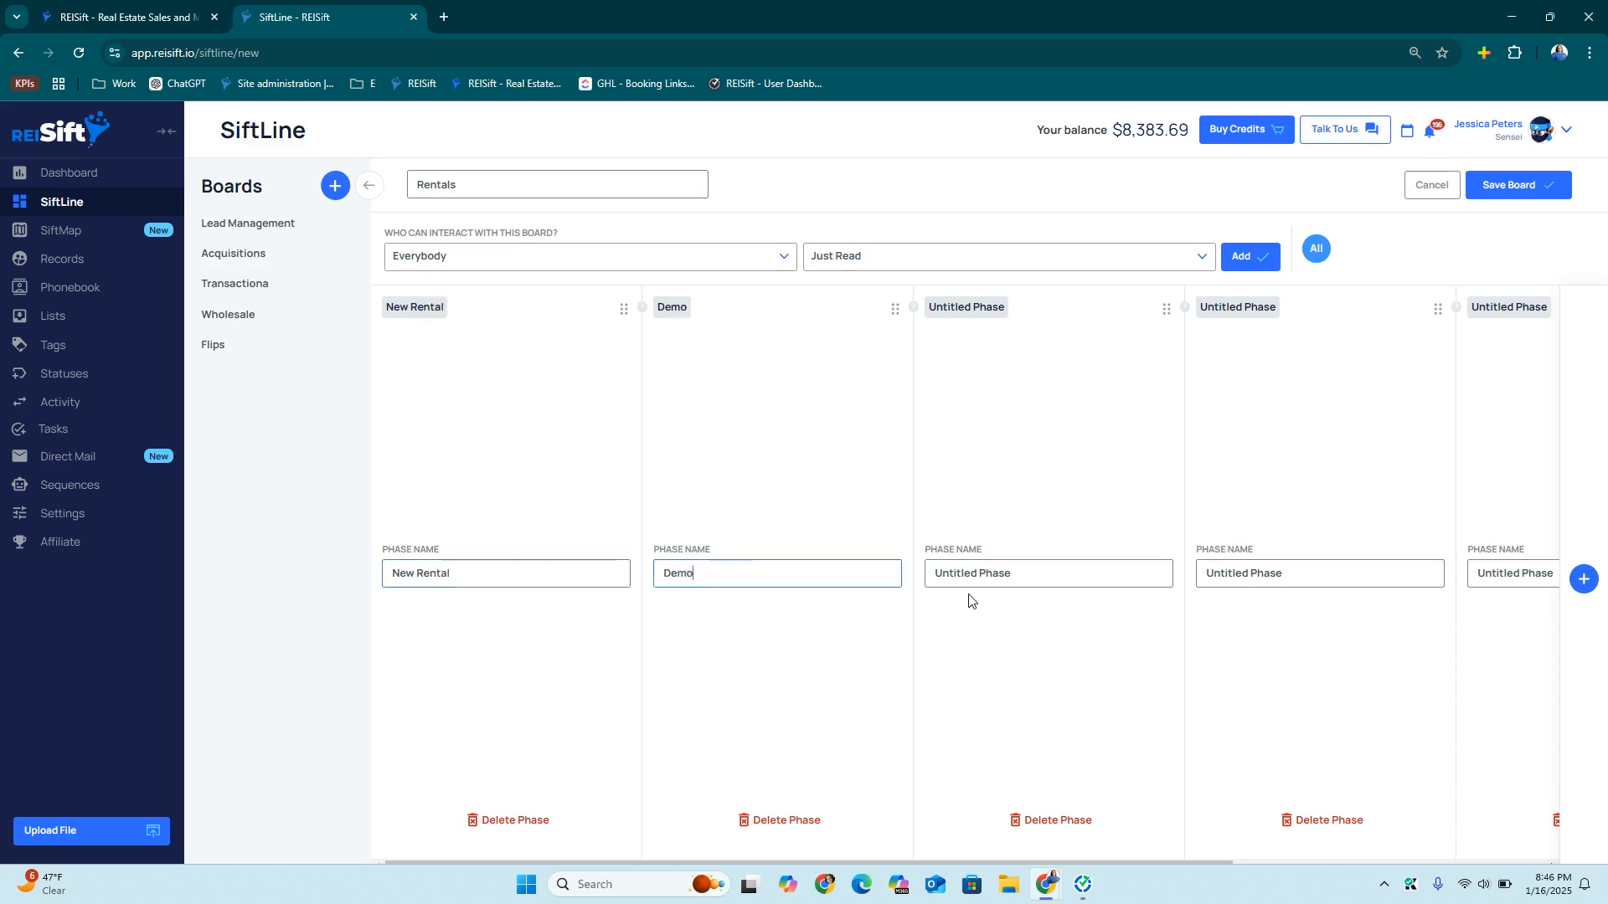
pyautogui.hscroll(3, 969, 603)
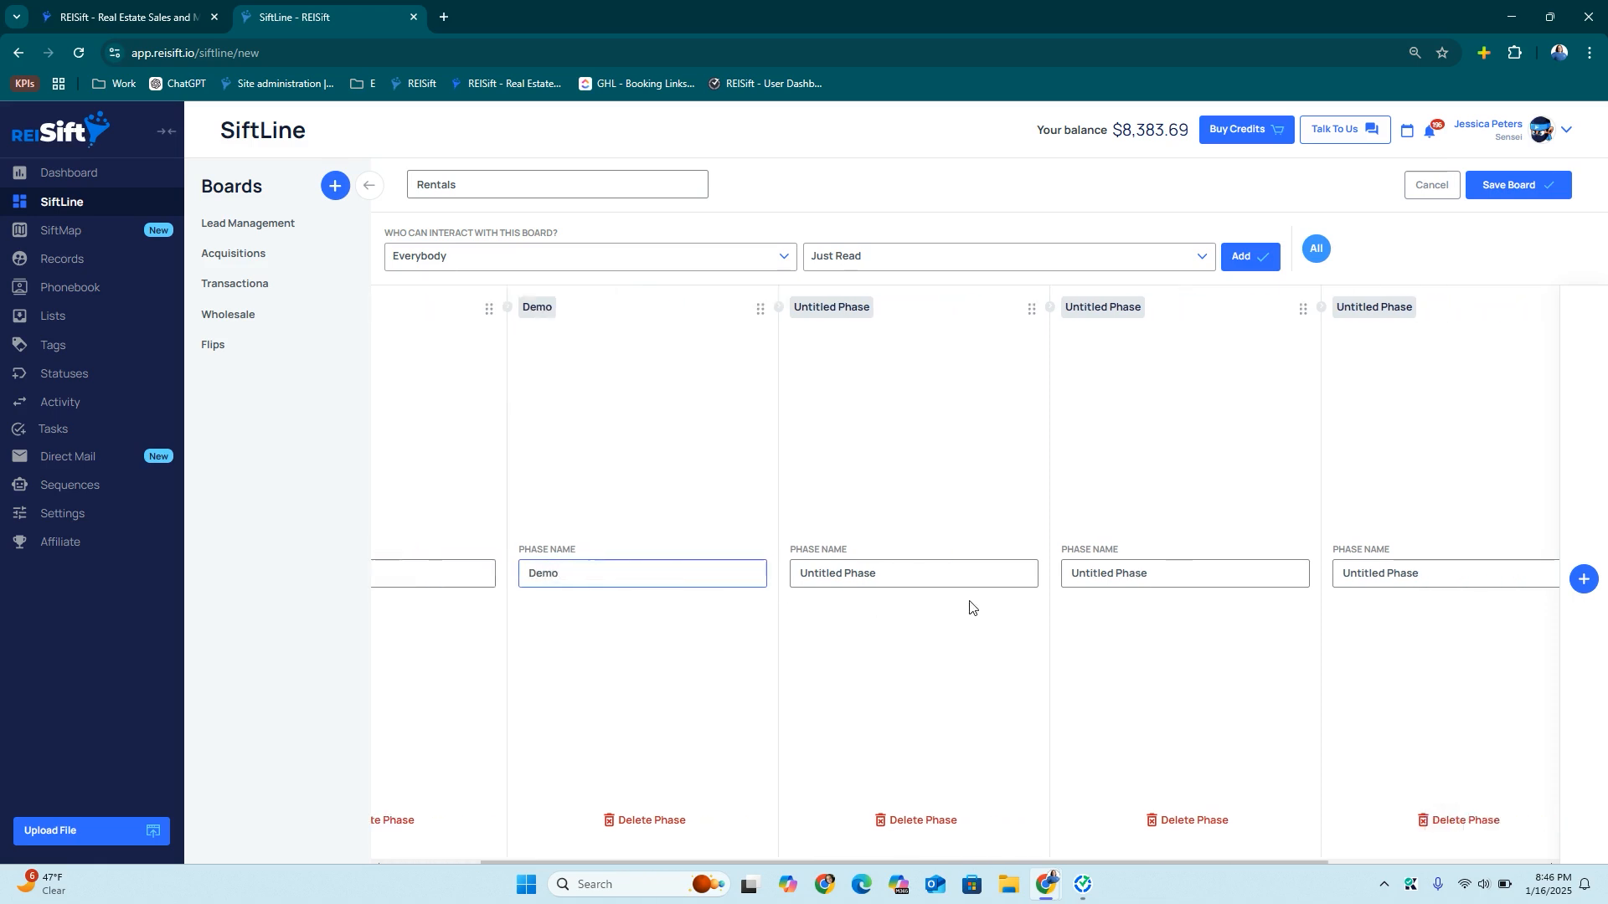
pyautogui.tripleClick(699, 575)
pyautogui.write('Re')
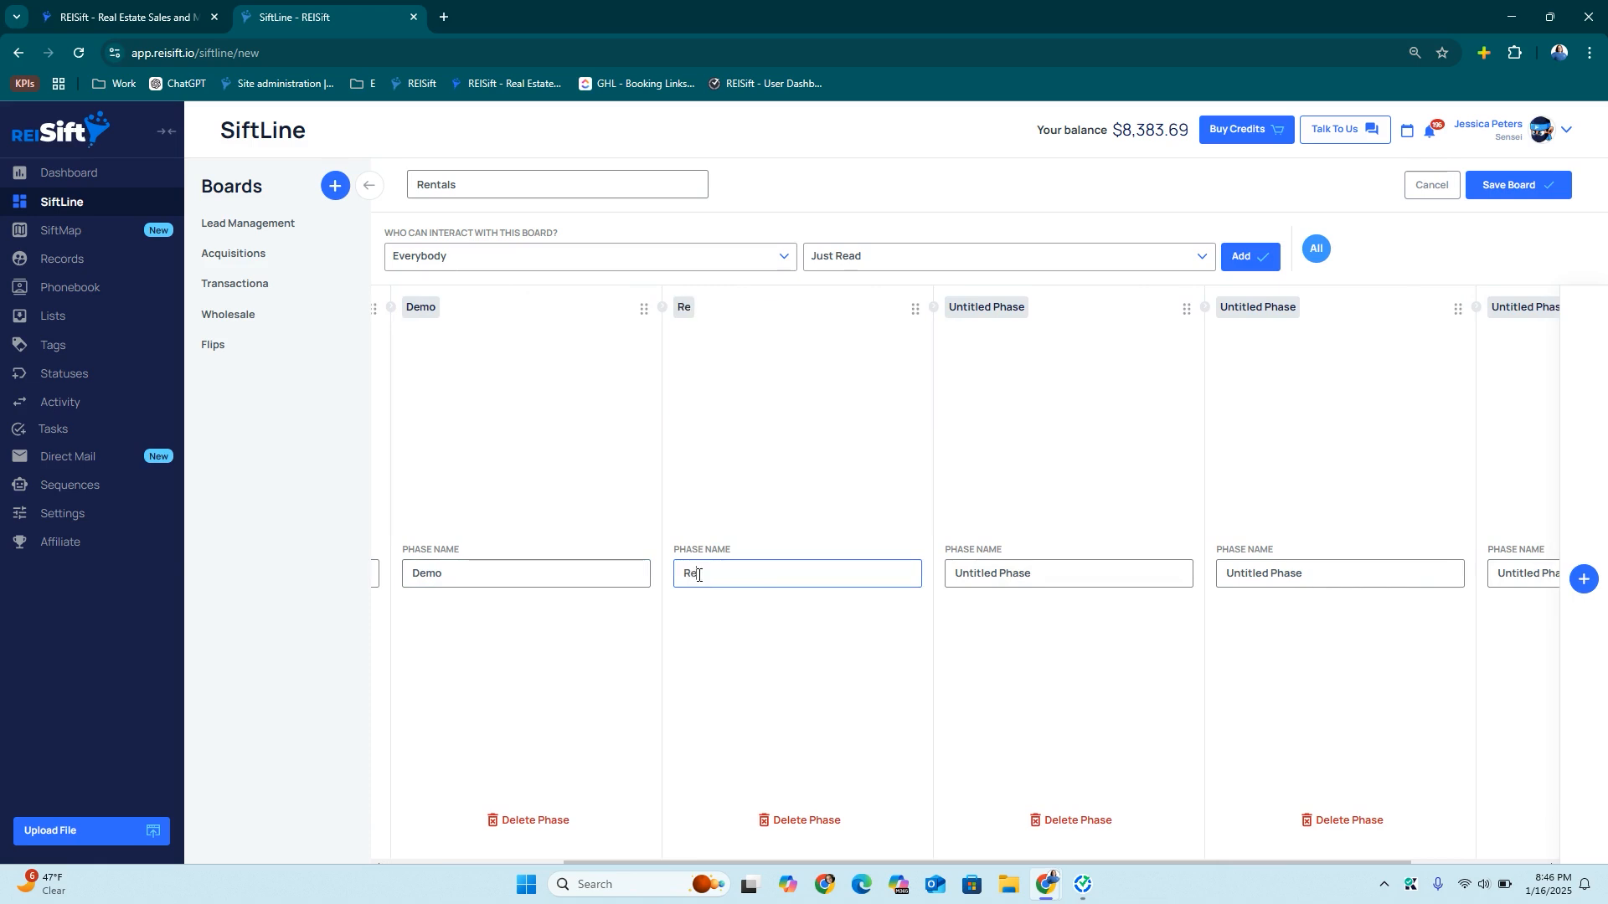
pyautogui.write('hab')
# Name the last phases Rehab Complete, Listed Rent and Rental, and save the board
pyautogui.tripleClick(996, 578)
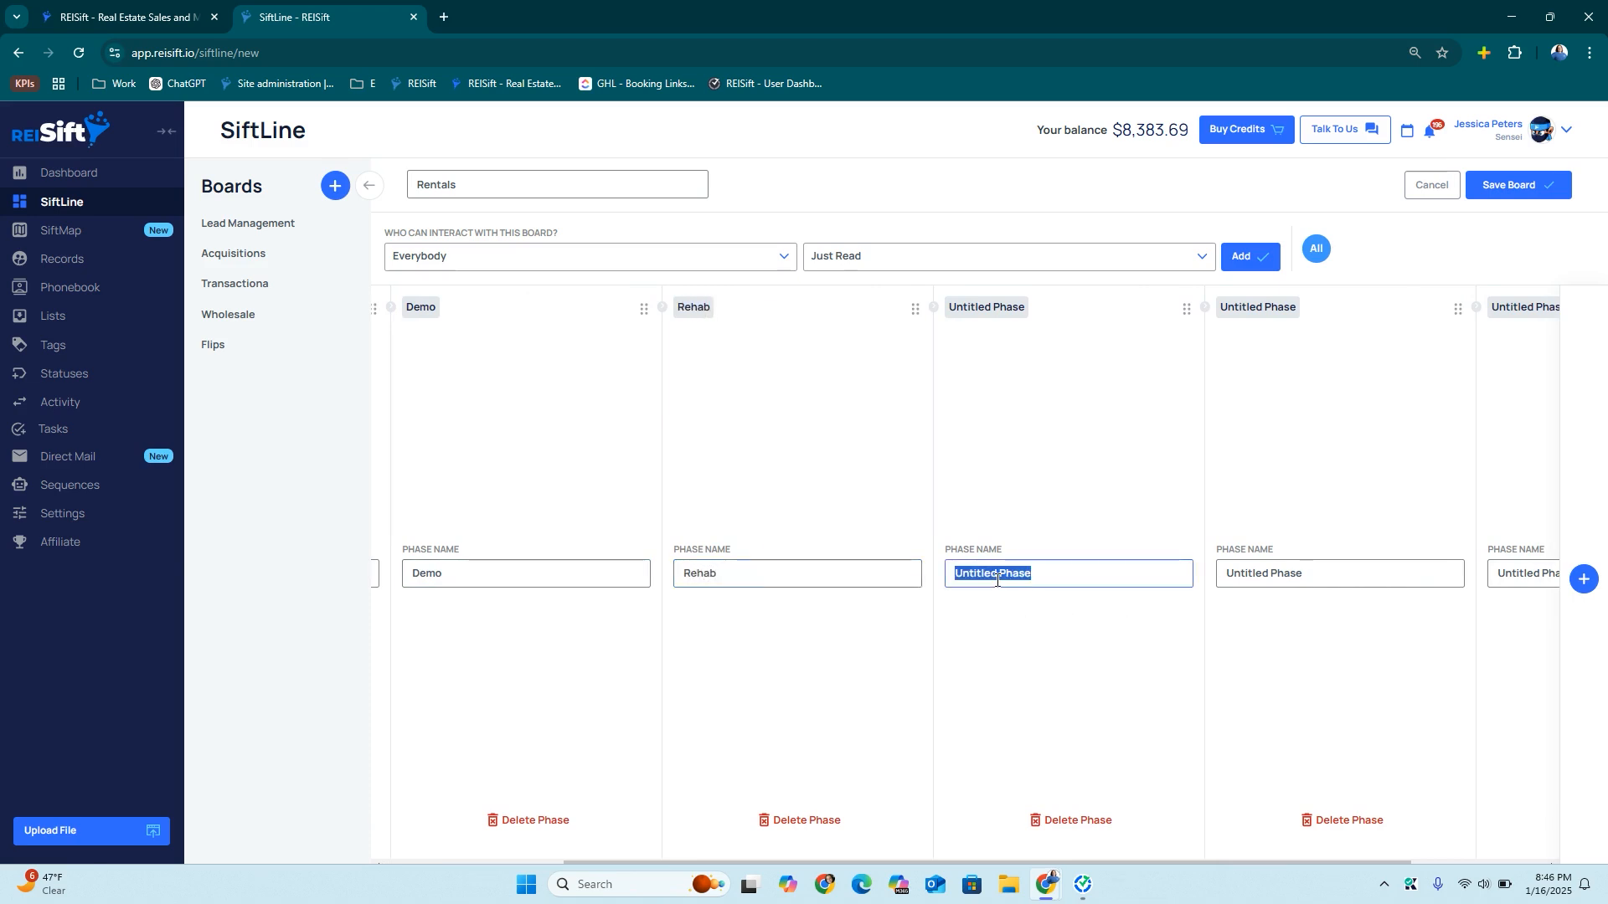
pyautogui.write('Rehab C')
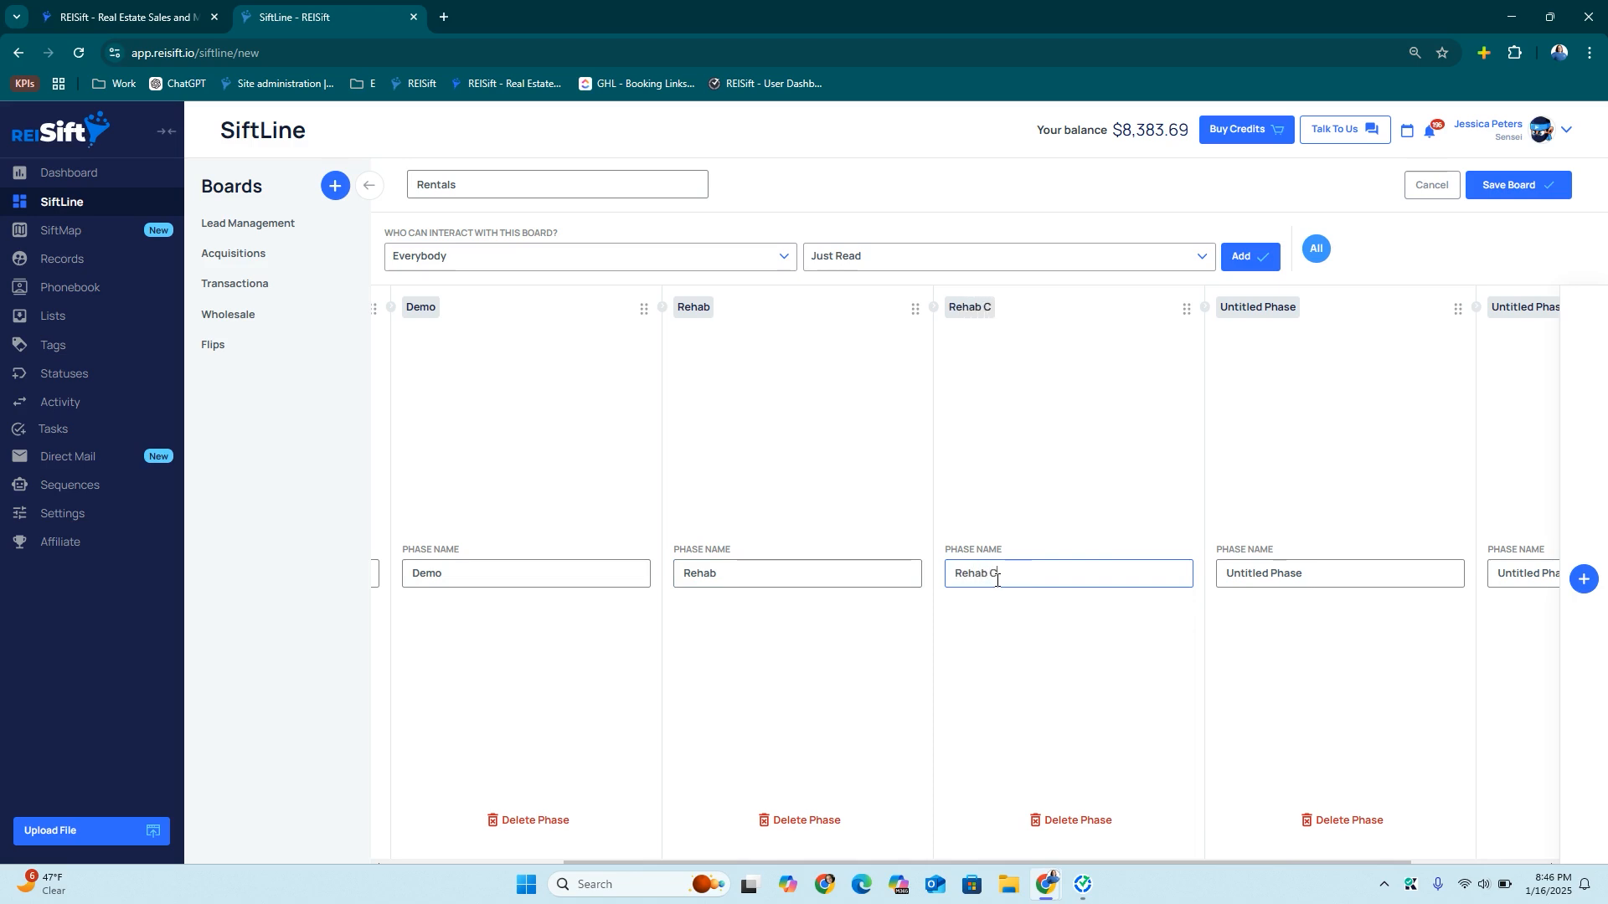
pyautogui.write('omplete')
pyautogui.hscroll(3, 1052, 607)
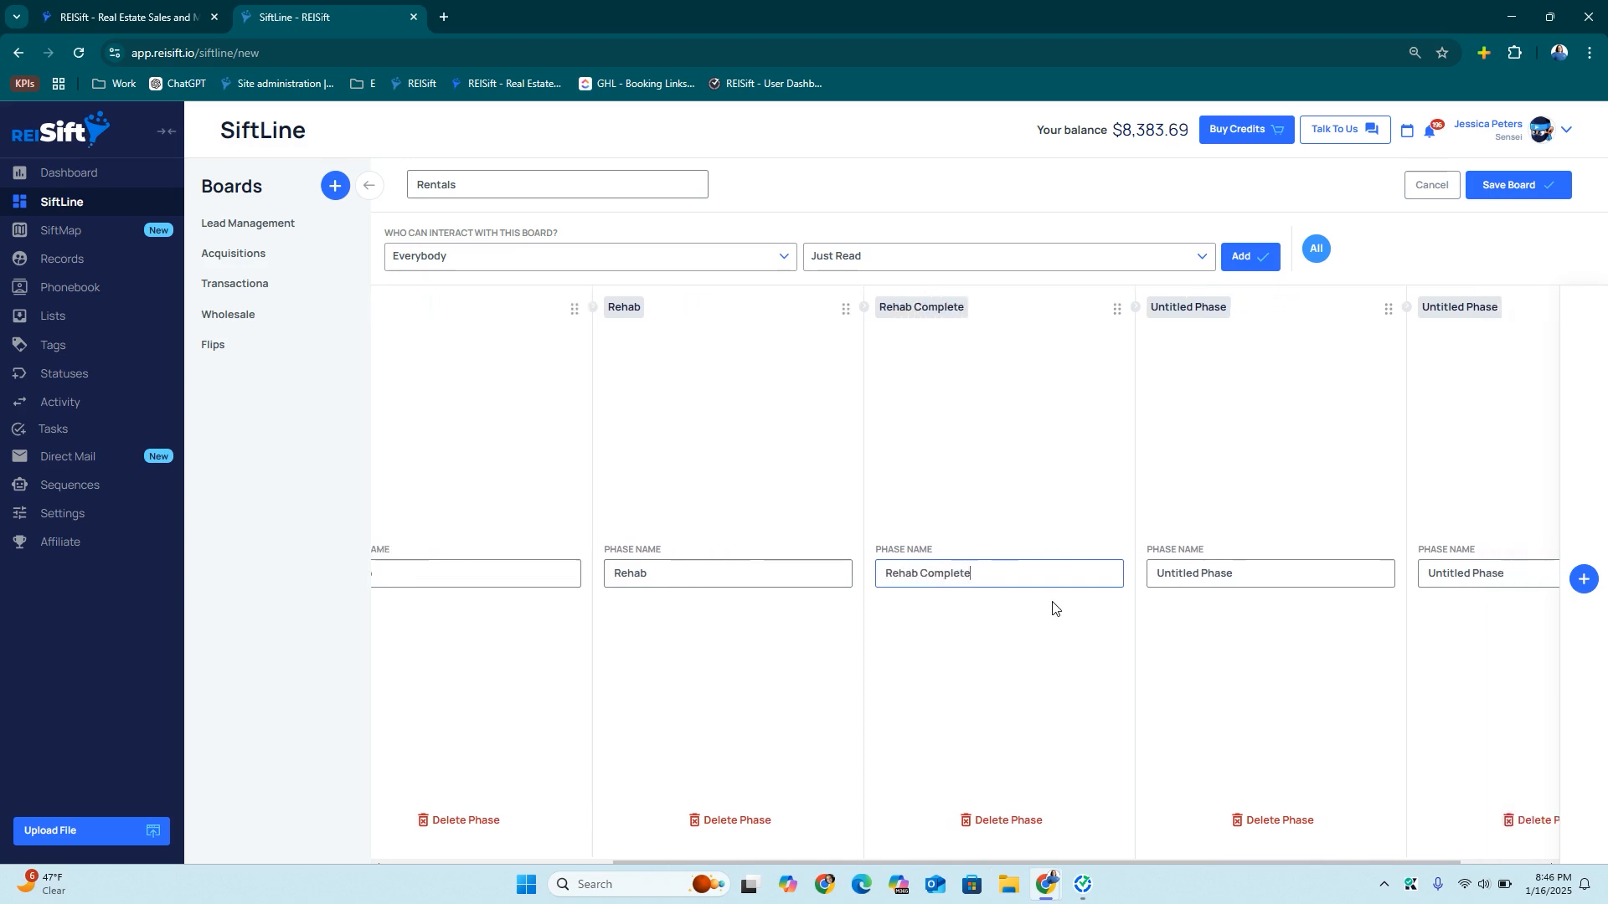
pyautogui.tripleClick(1100, 576)
pyautogui.write('Listed Rent')
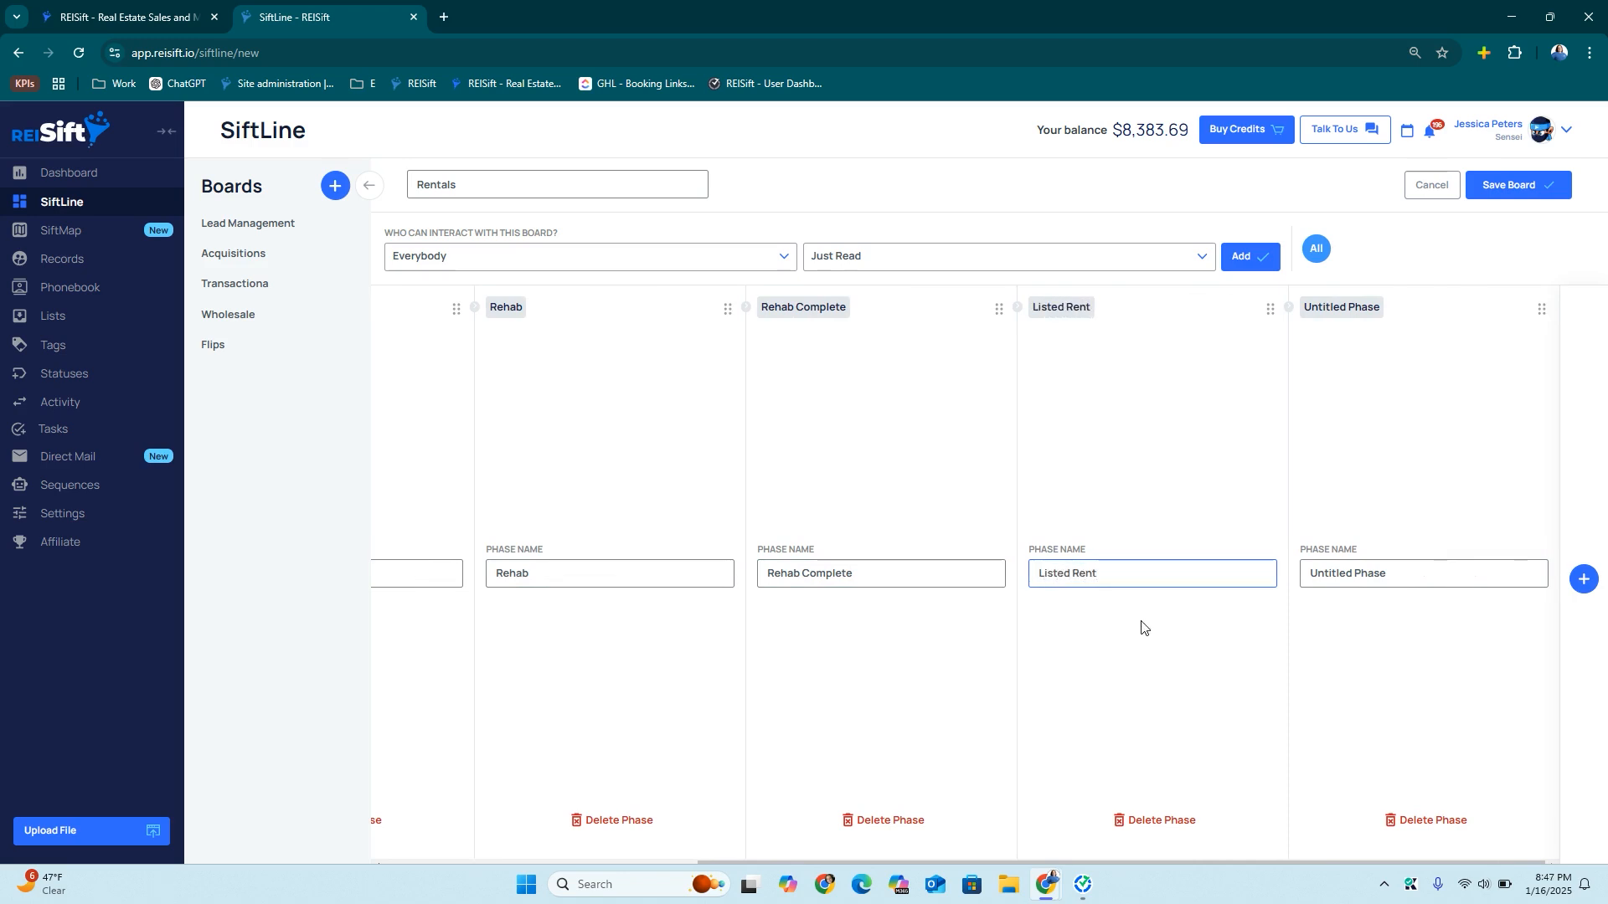
pyautogui.tripleClick(1347, 573)
pyautogui.write('Rental')
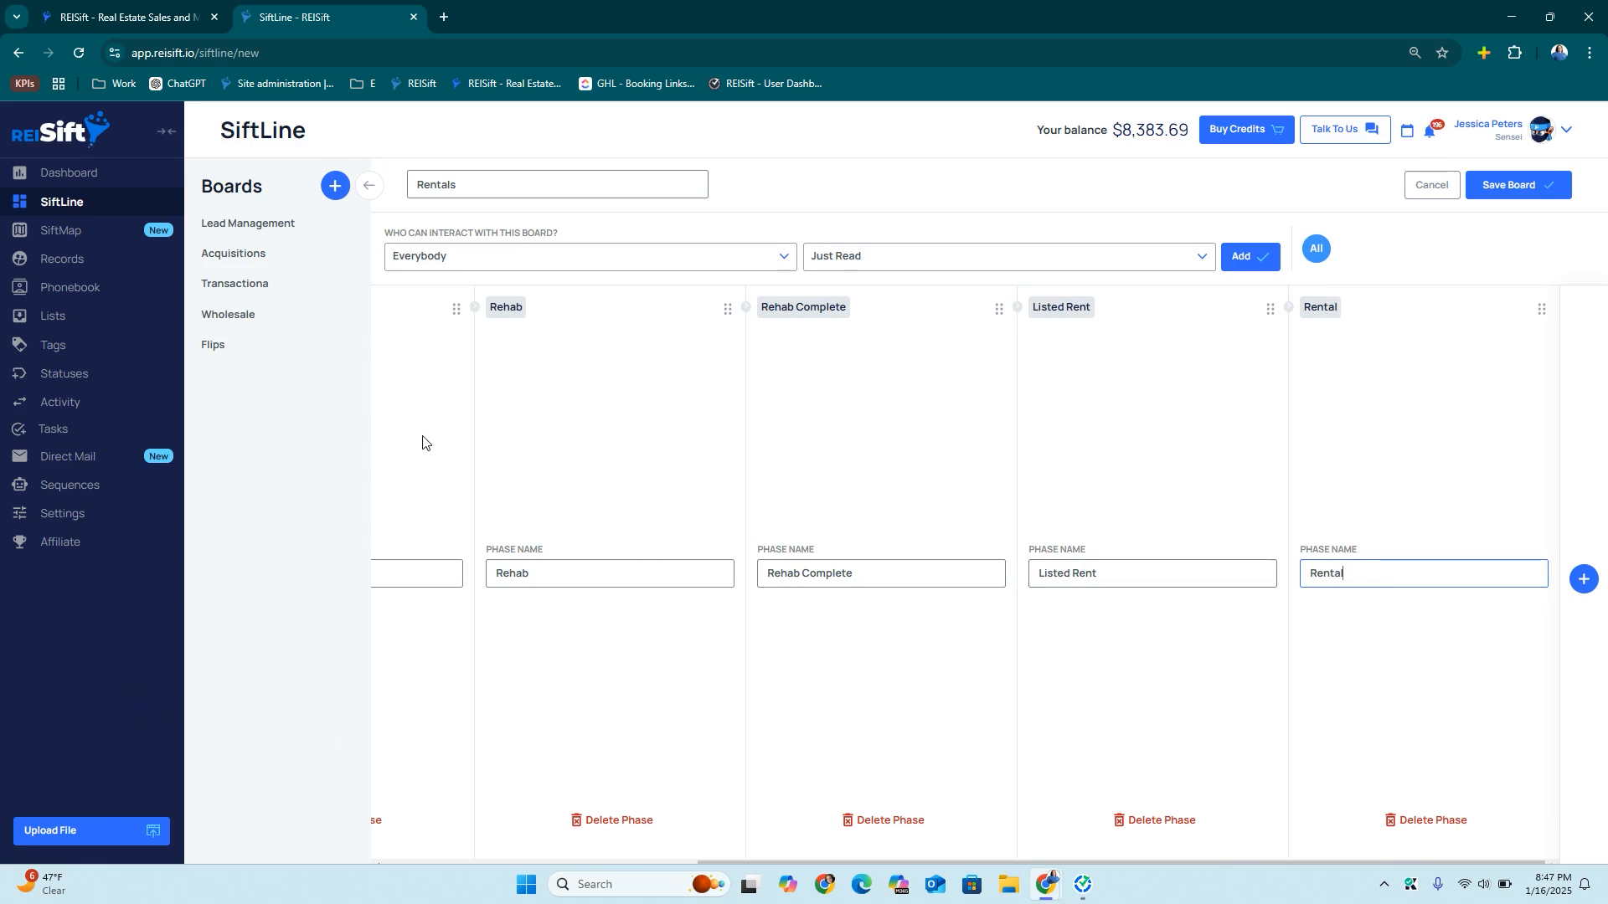
pyautogui.click(1510, 186)
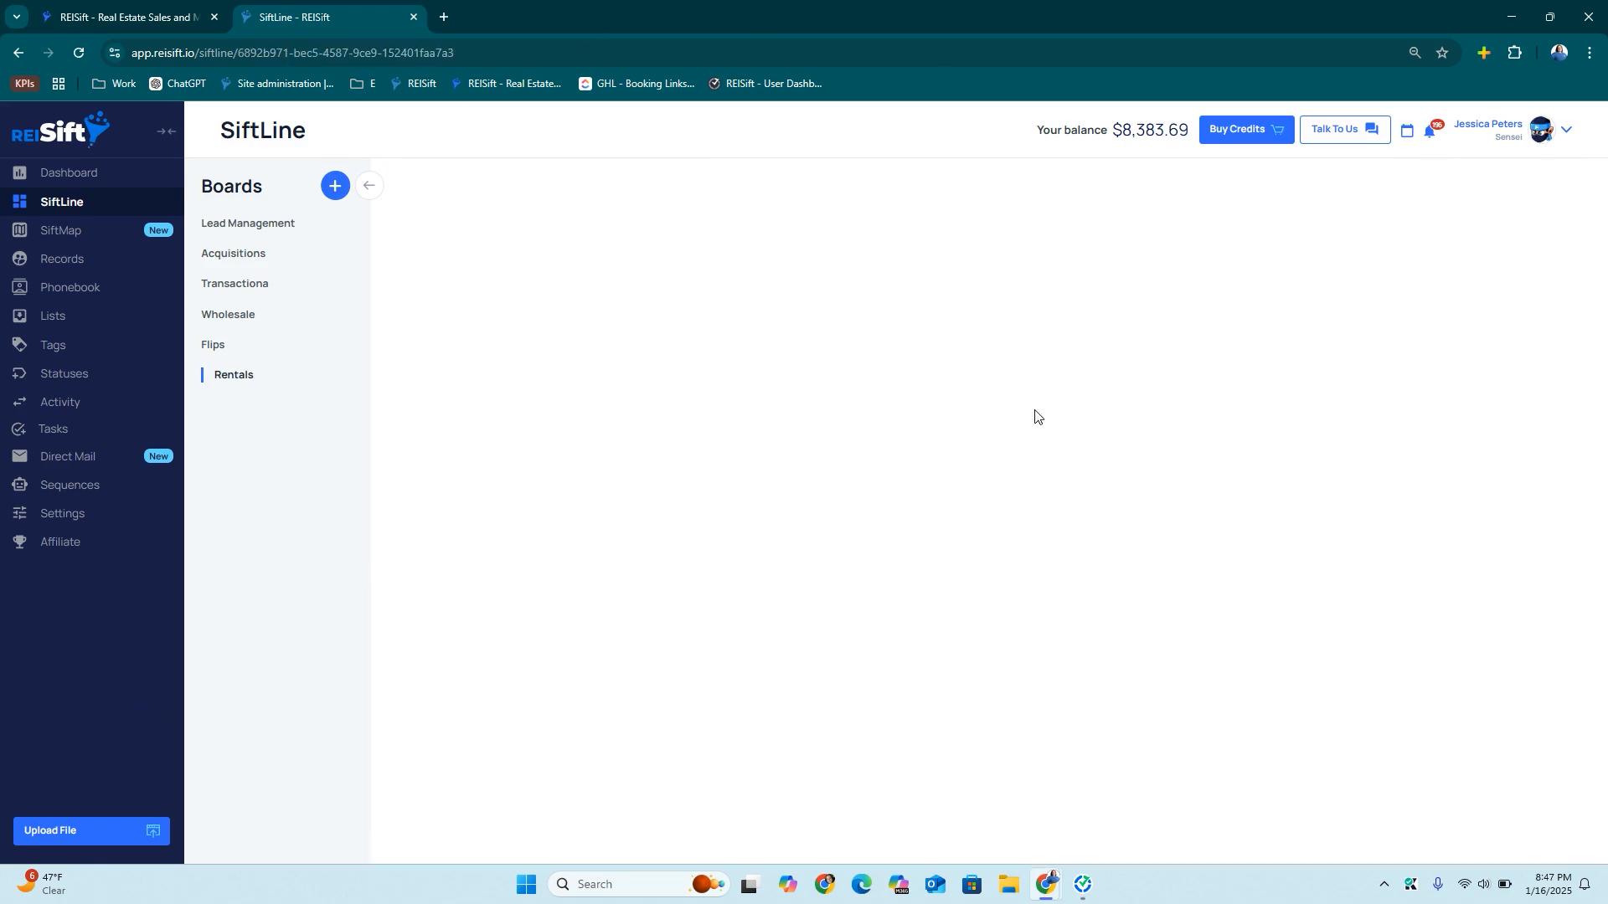
# Review the Flips and Rentals boards, then go to the Sequences page
pyautogui.click(213, 345)
pyautogui.click(209, 375)
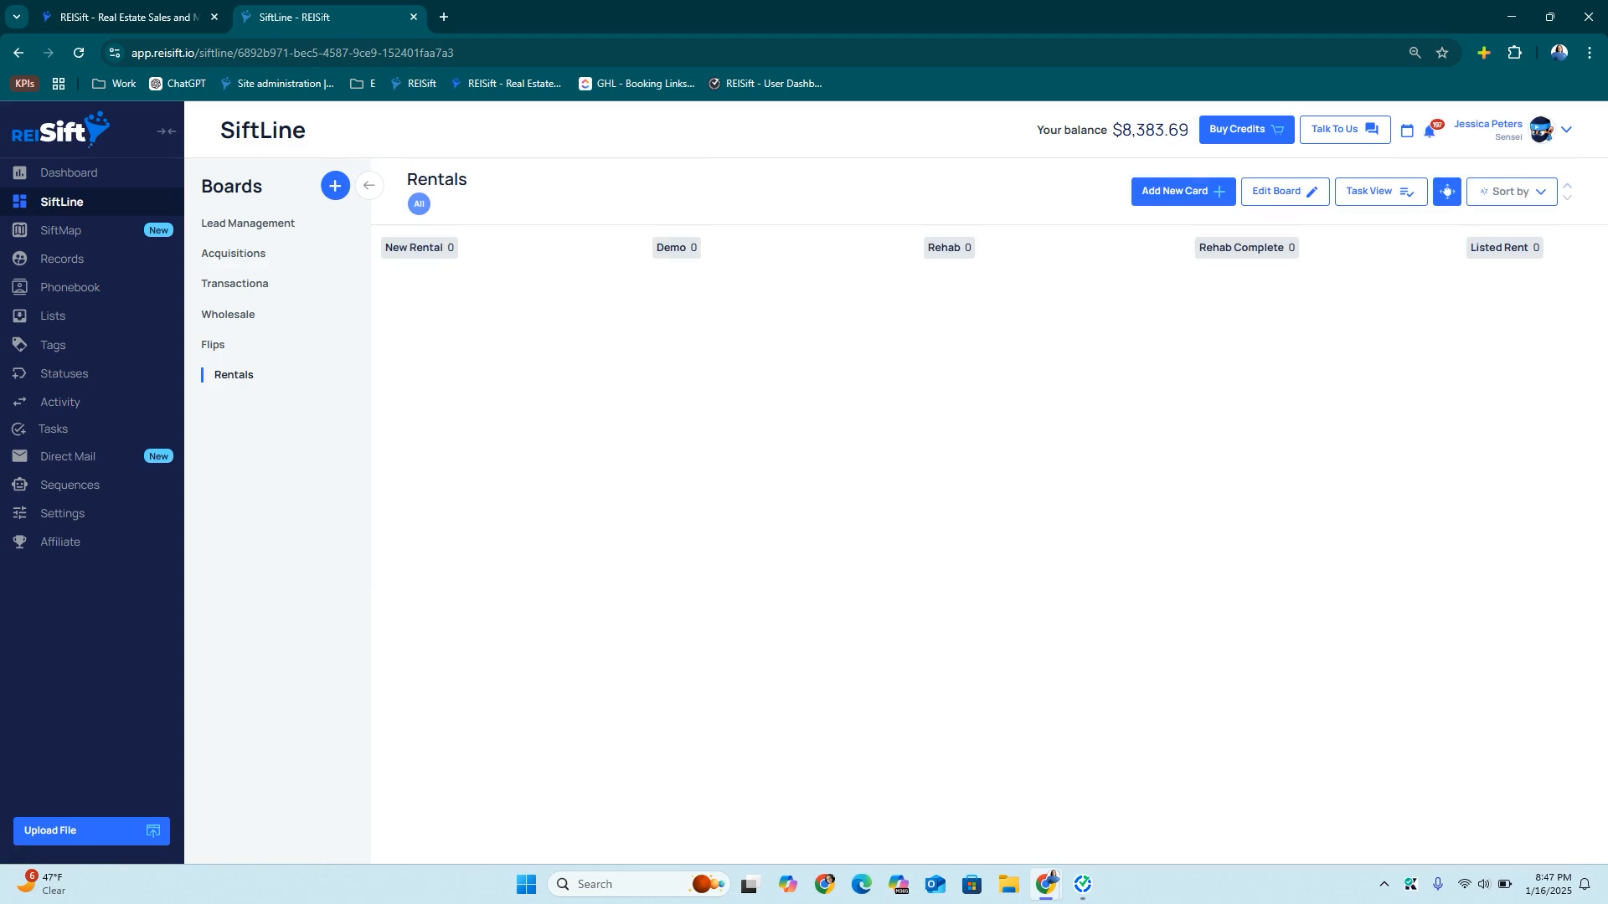
pyautogui.click(62, 495)
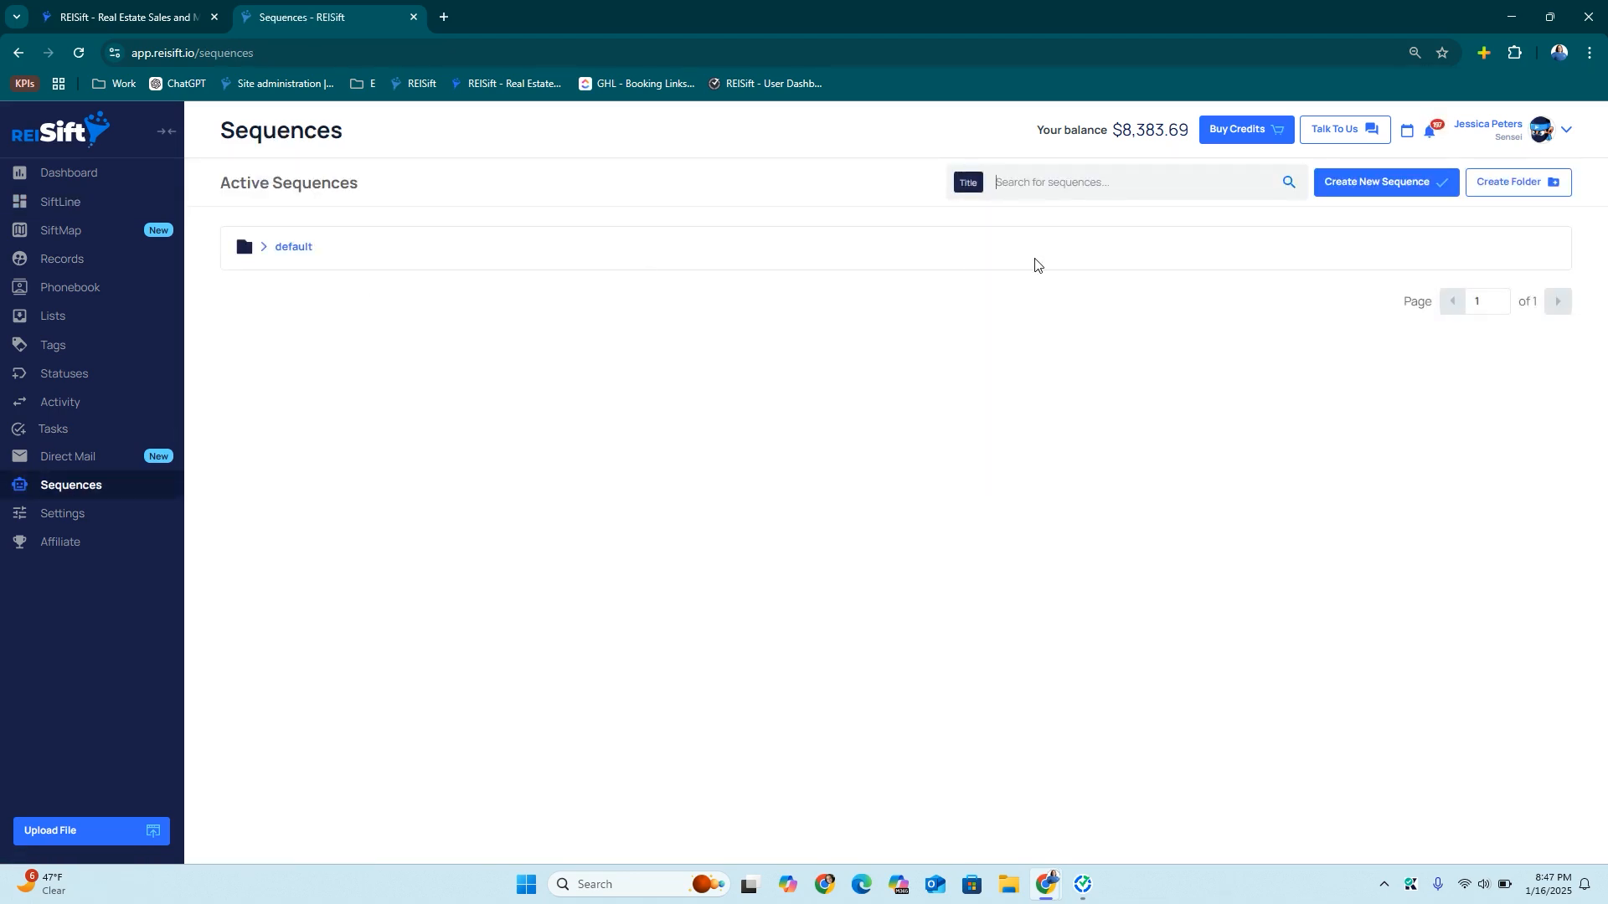
# Create the Lead Management and Acquisitions sequence folders
pyautogui.click(1524, 195)
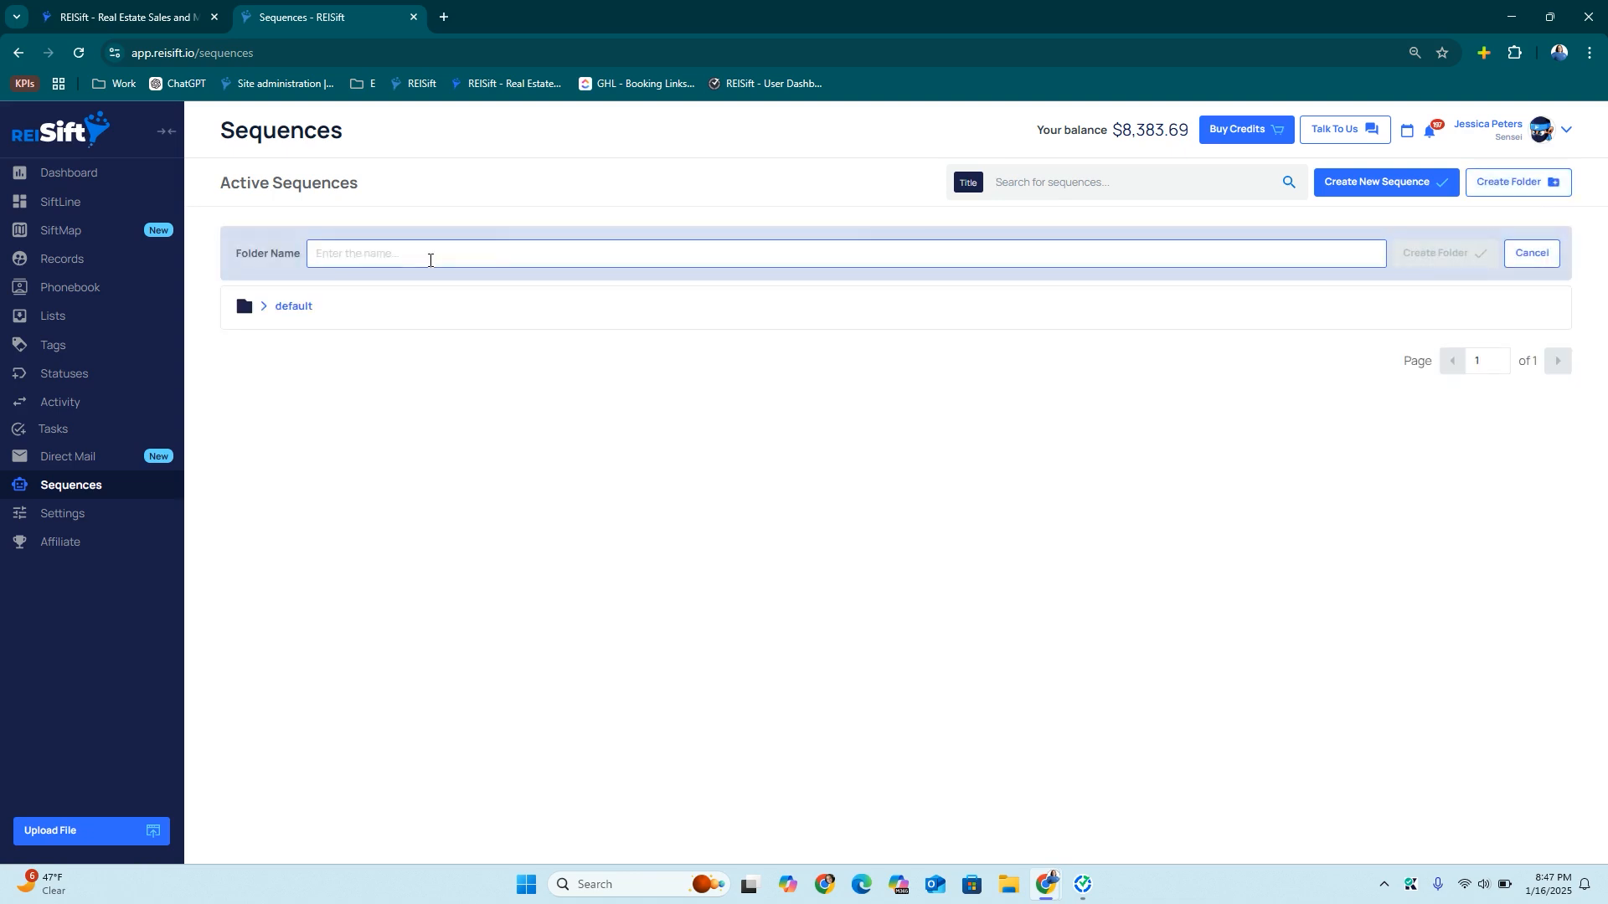
pyautogui.write('LKe')
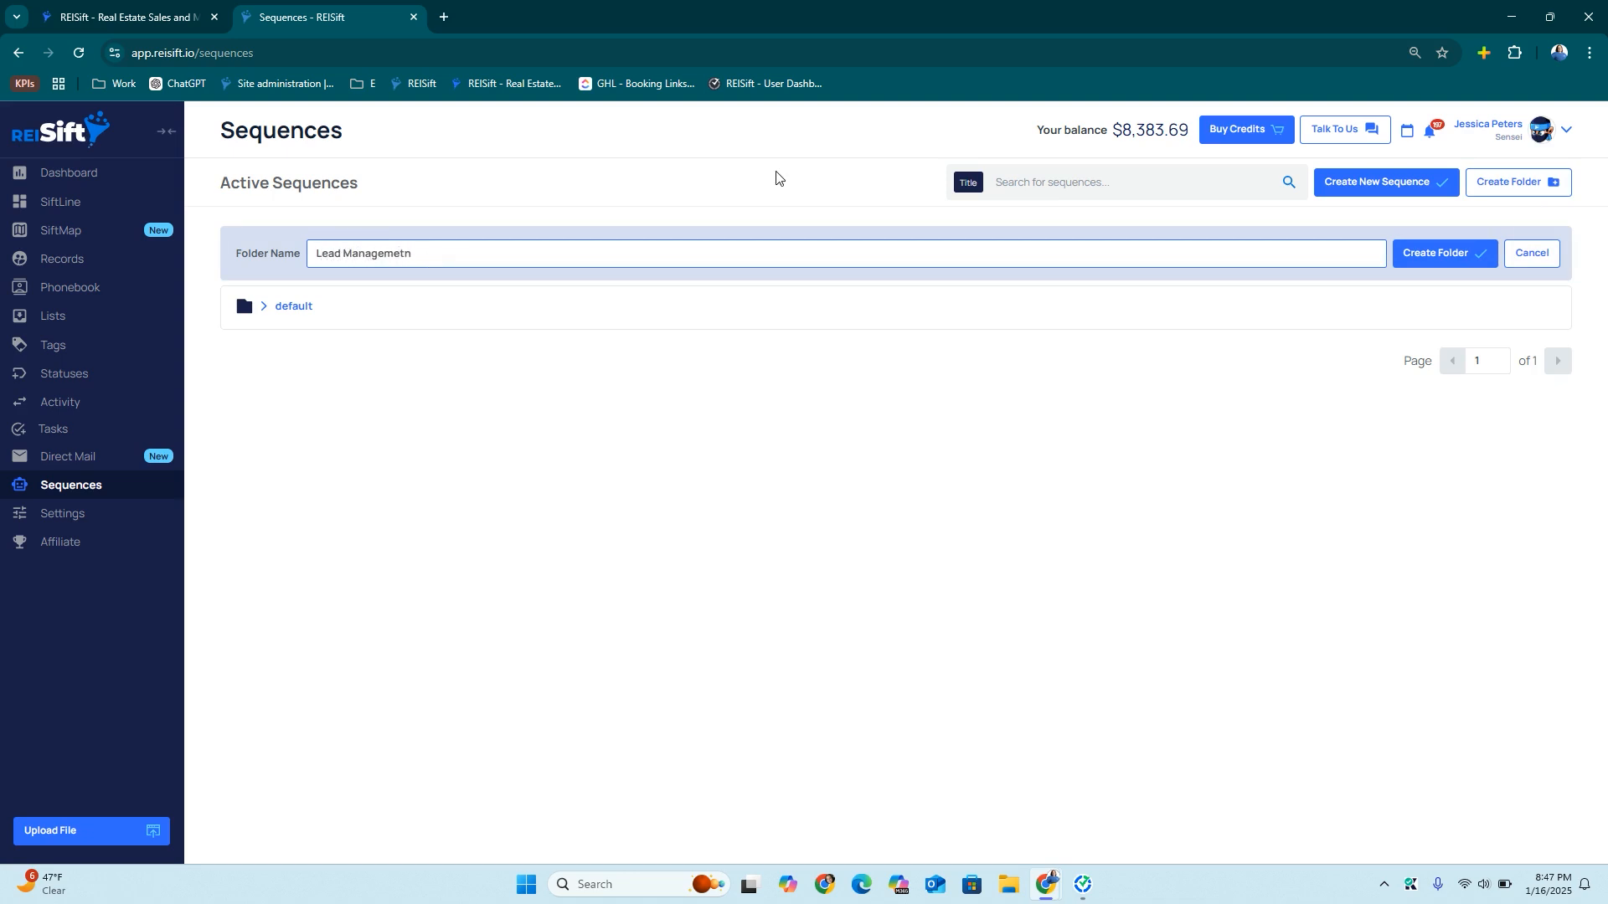
pyautogui.press('BackSpace')
pyautogui.press('BackSpace')
pyautogui.click(1442, 253)
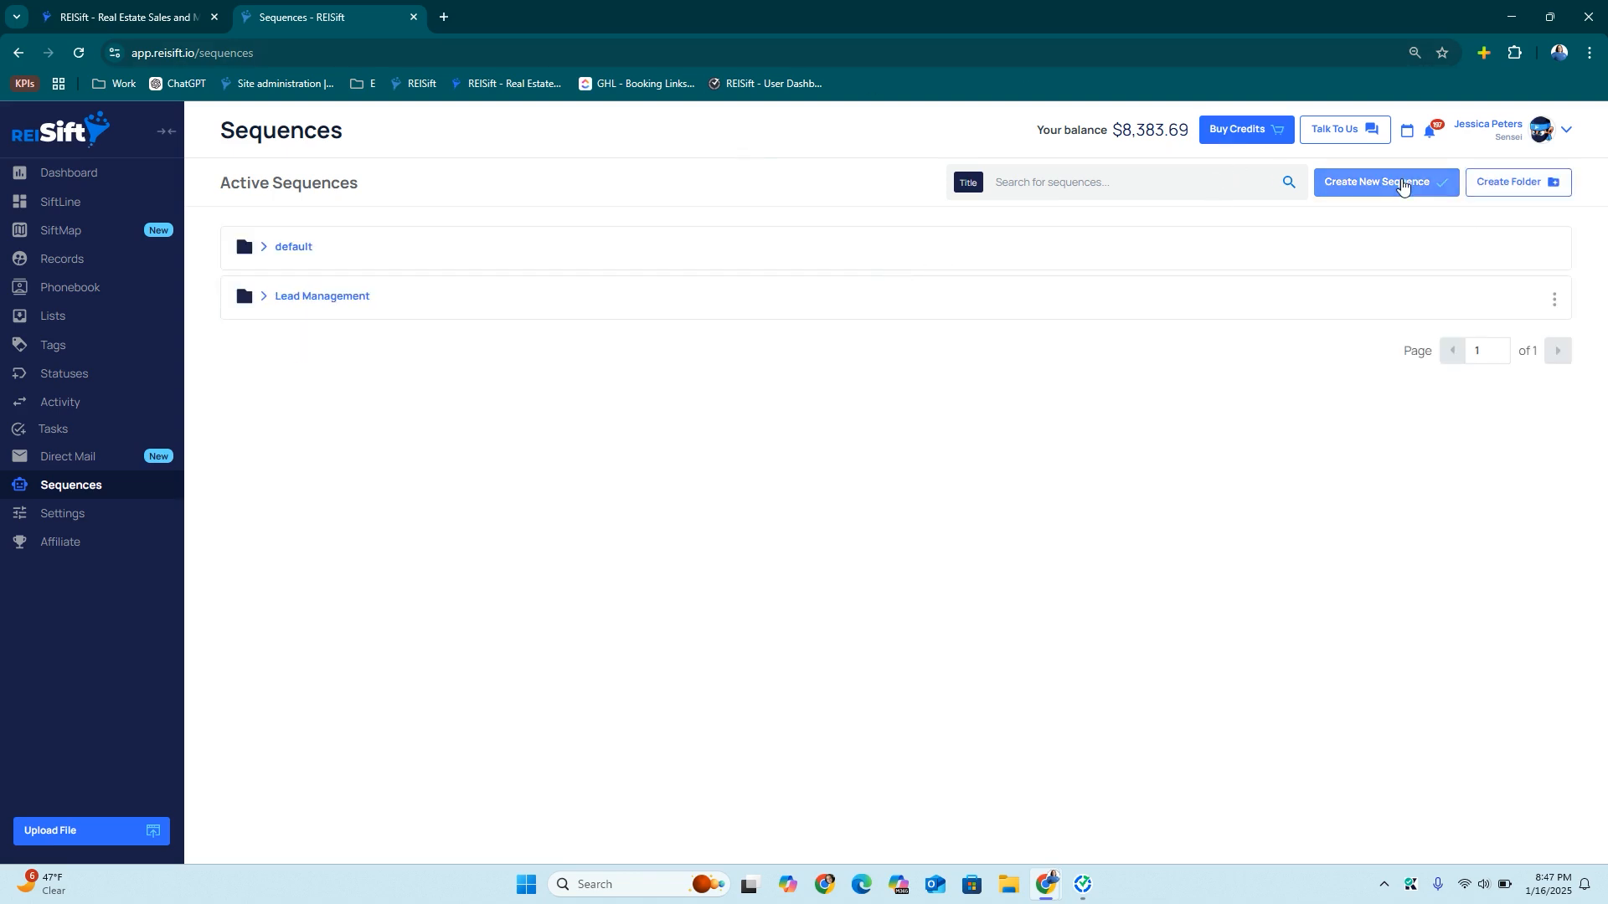
pyautogui.click(1541, 186)
pyautogui.write('Acquisitions')
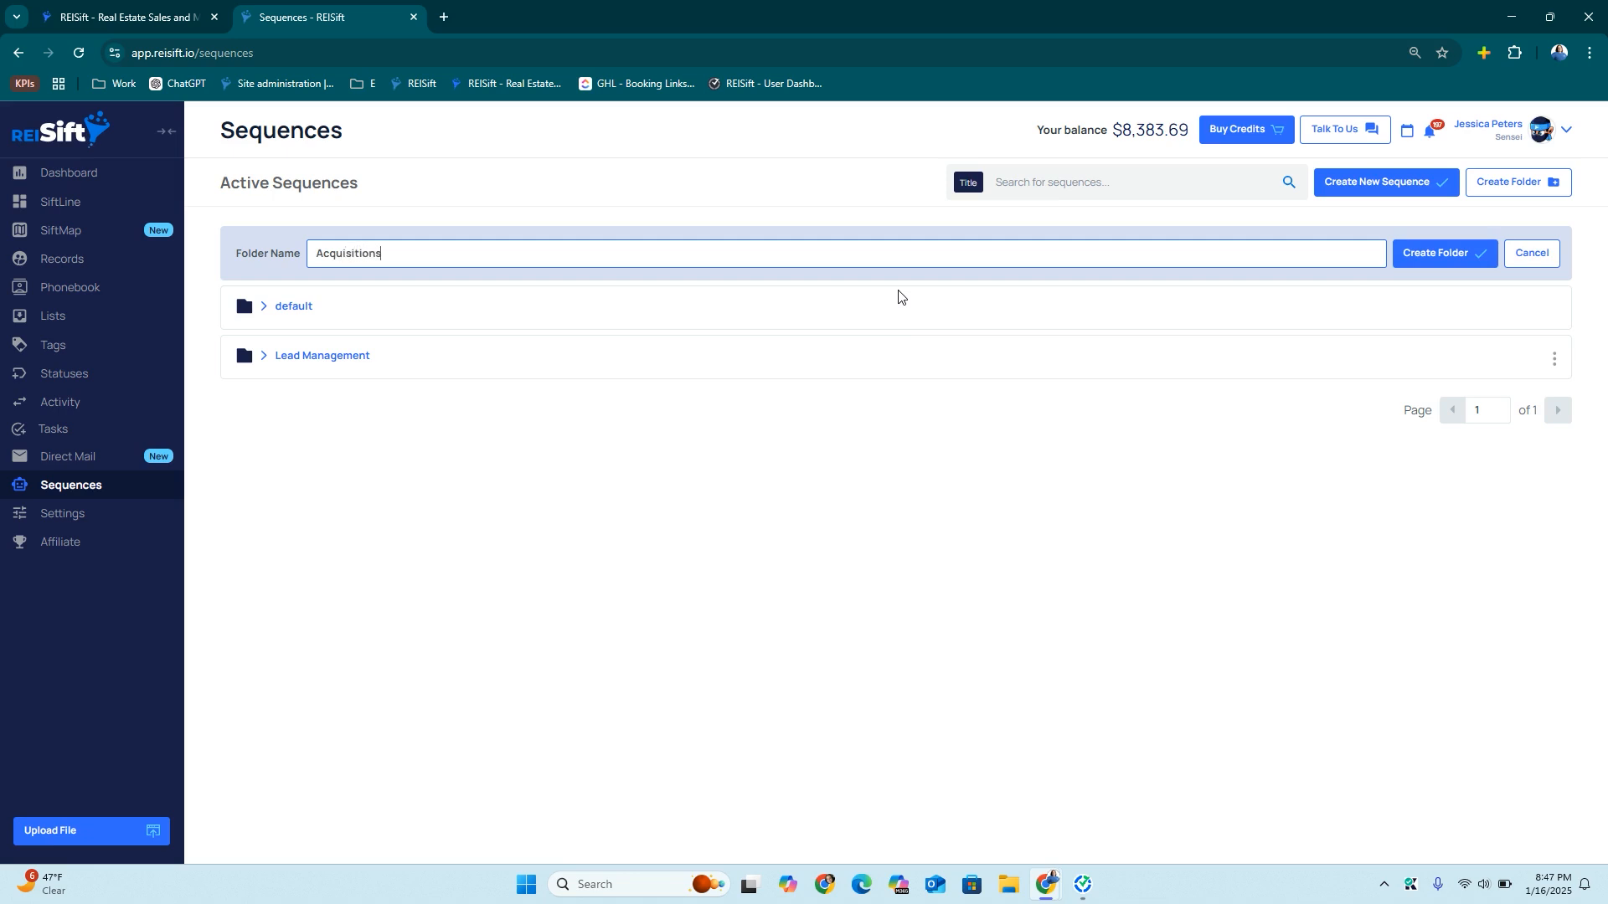
pyautogui.click(1449, 253)
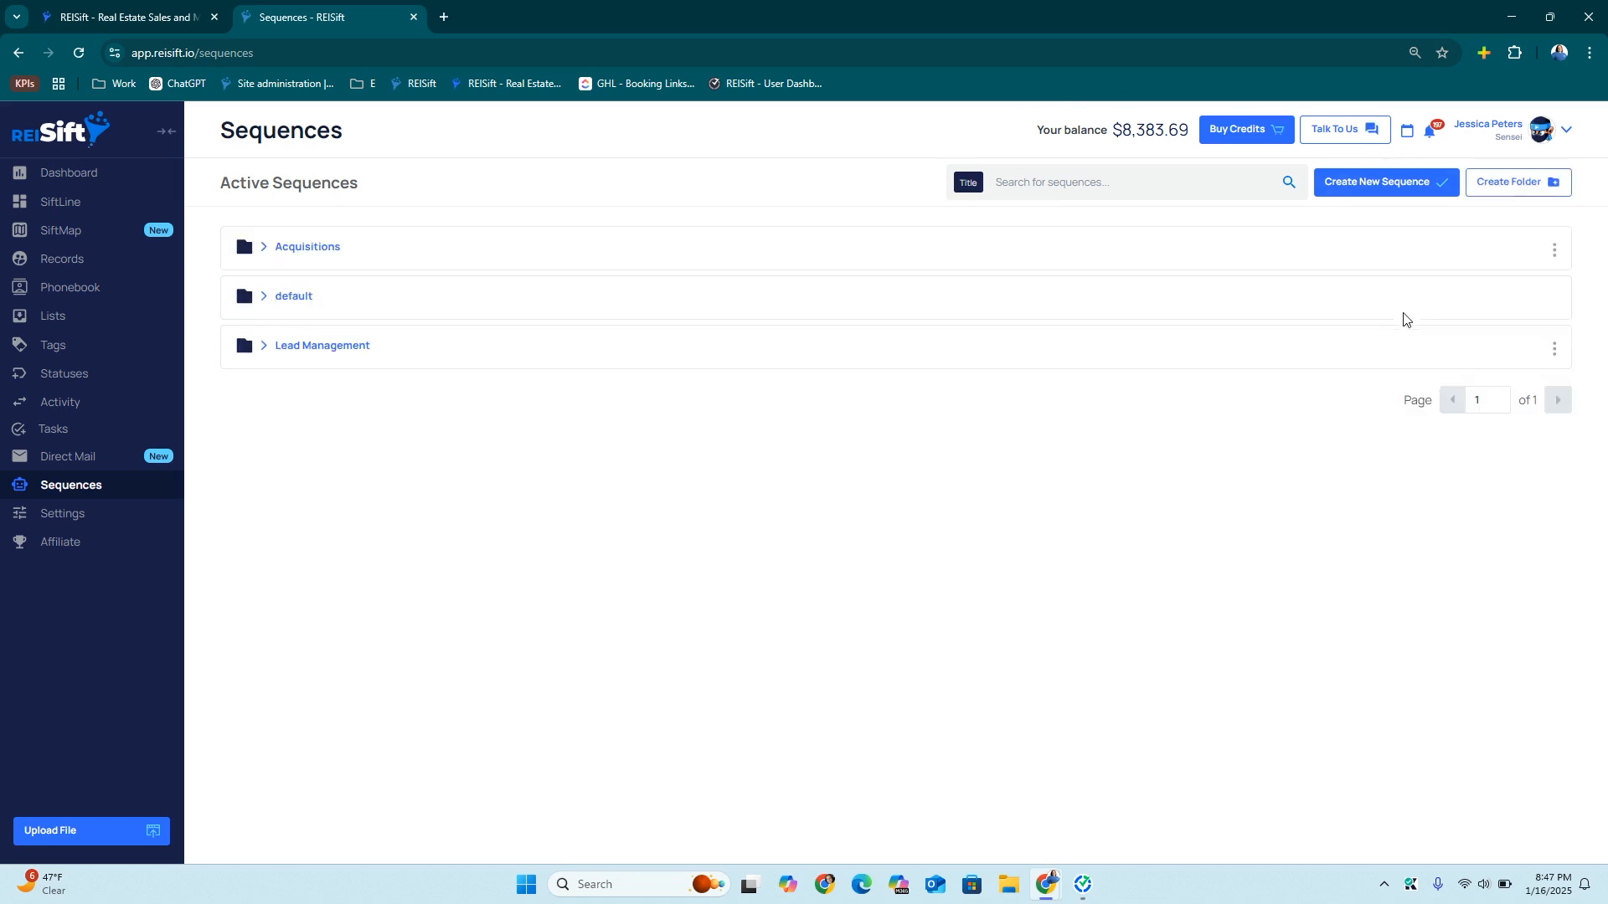
# Add a Transactions folder and begin a new sequence
pyautogui.click(1496, 189)
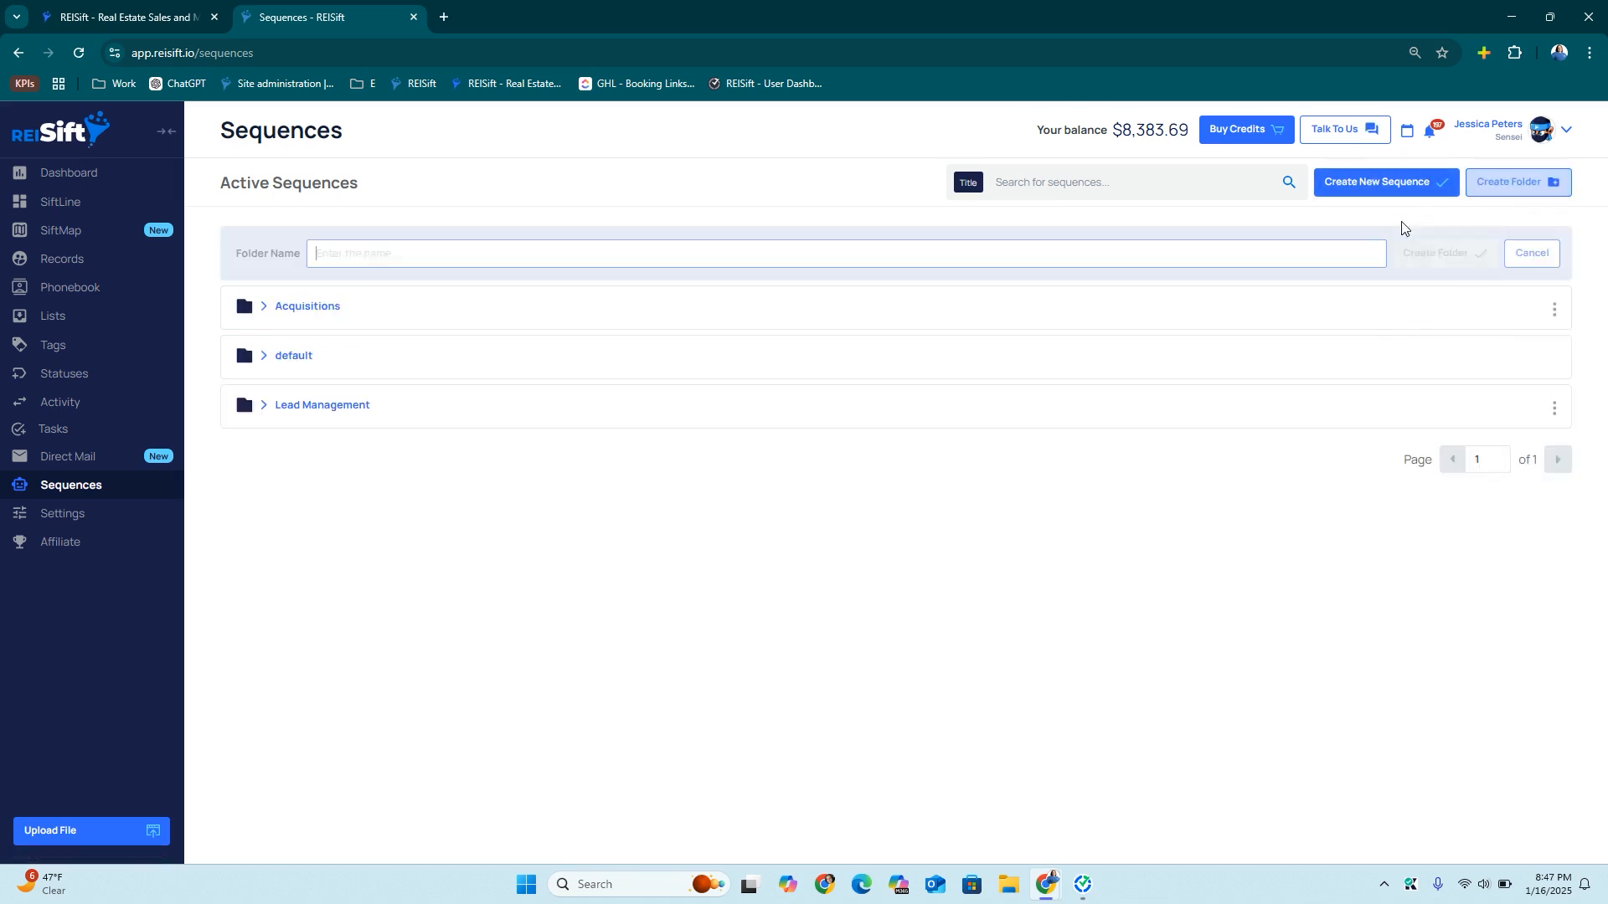
pyautogui.write('Transactions')
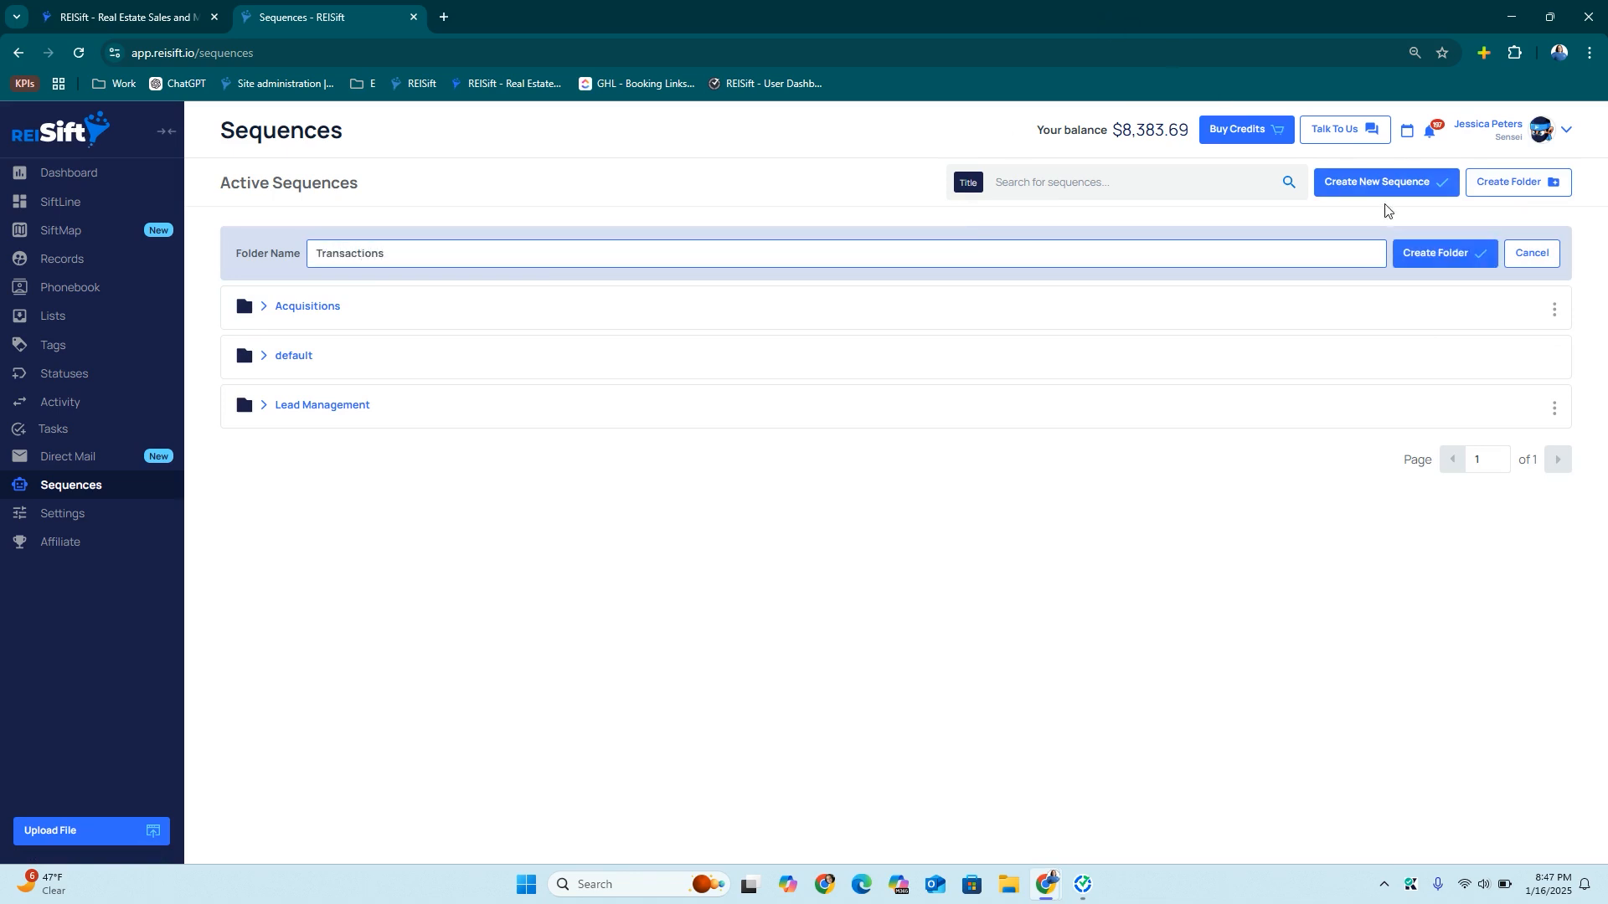
pyautogui.click(1421, 256)
pyautogui.click(1349, 186)
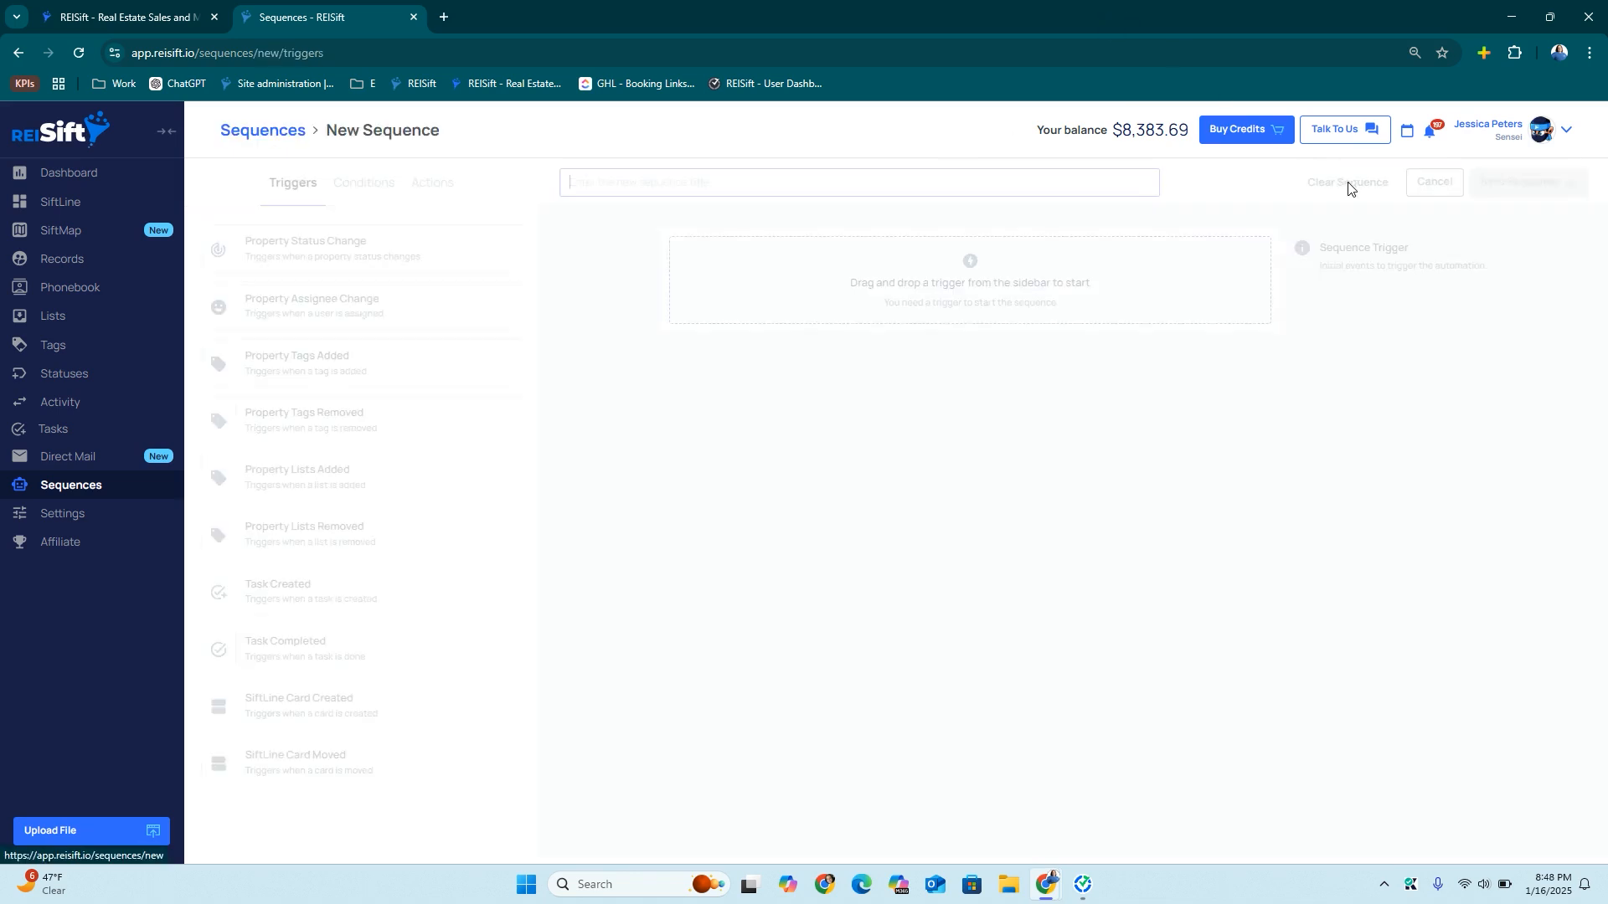
# Title the sequence 'New Lead' with a Property Status Change trigger and condition 'To: New Lead'
pyautogui.write('Nerw Lead')
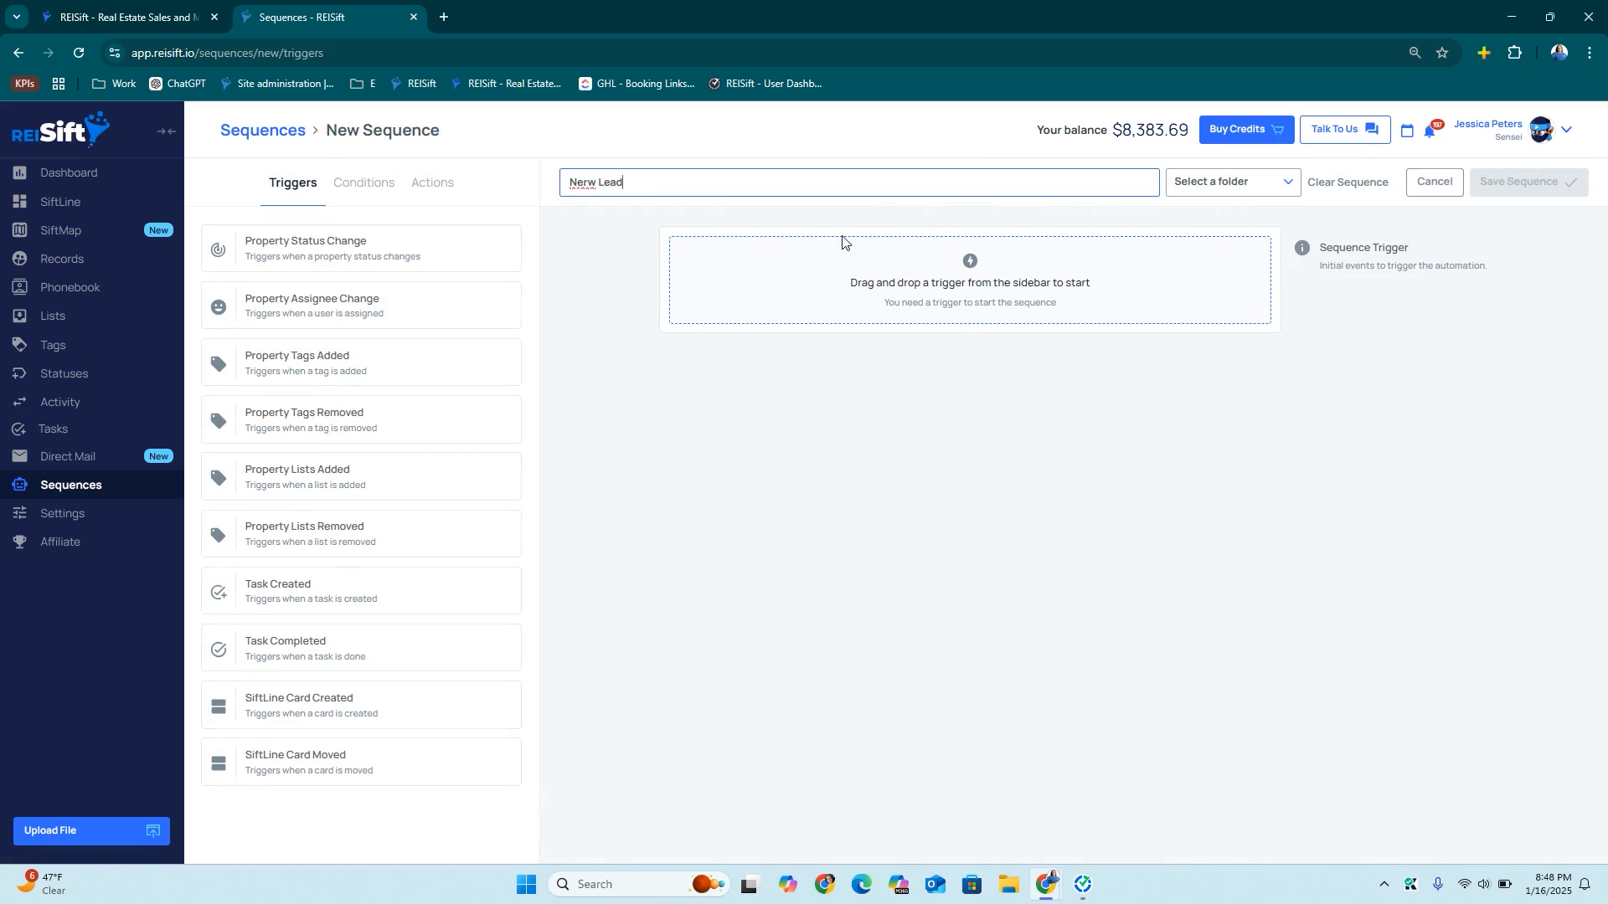
pyautogui.press('BackSpace')
pyautogui.moveTo(335, 245); pyautogui.dragTo(845, 289)
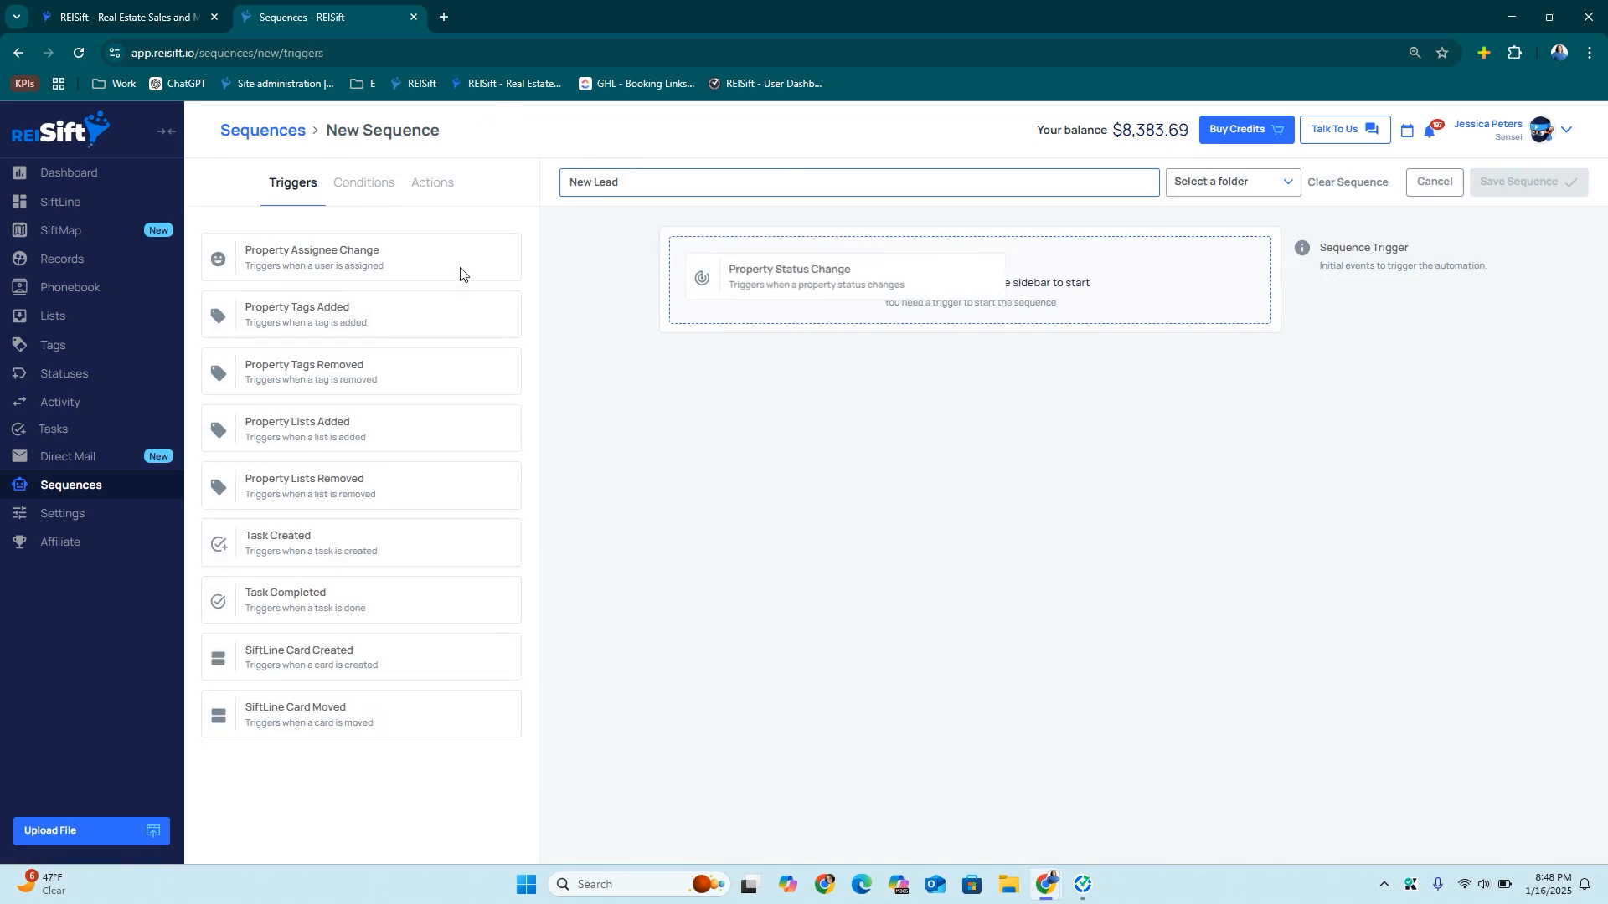
pyautogui.moveTo(326, 253); pyautogui.dragTo(808, 433)
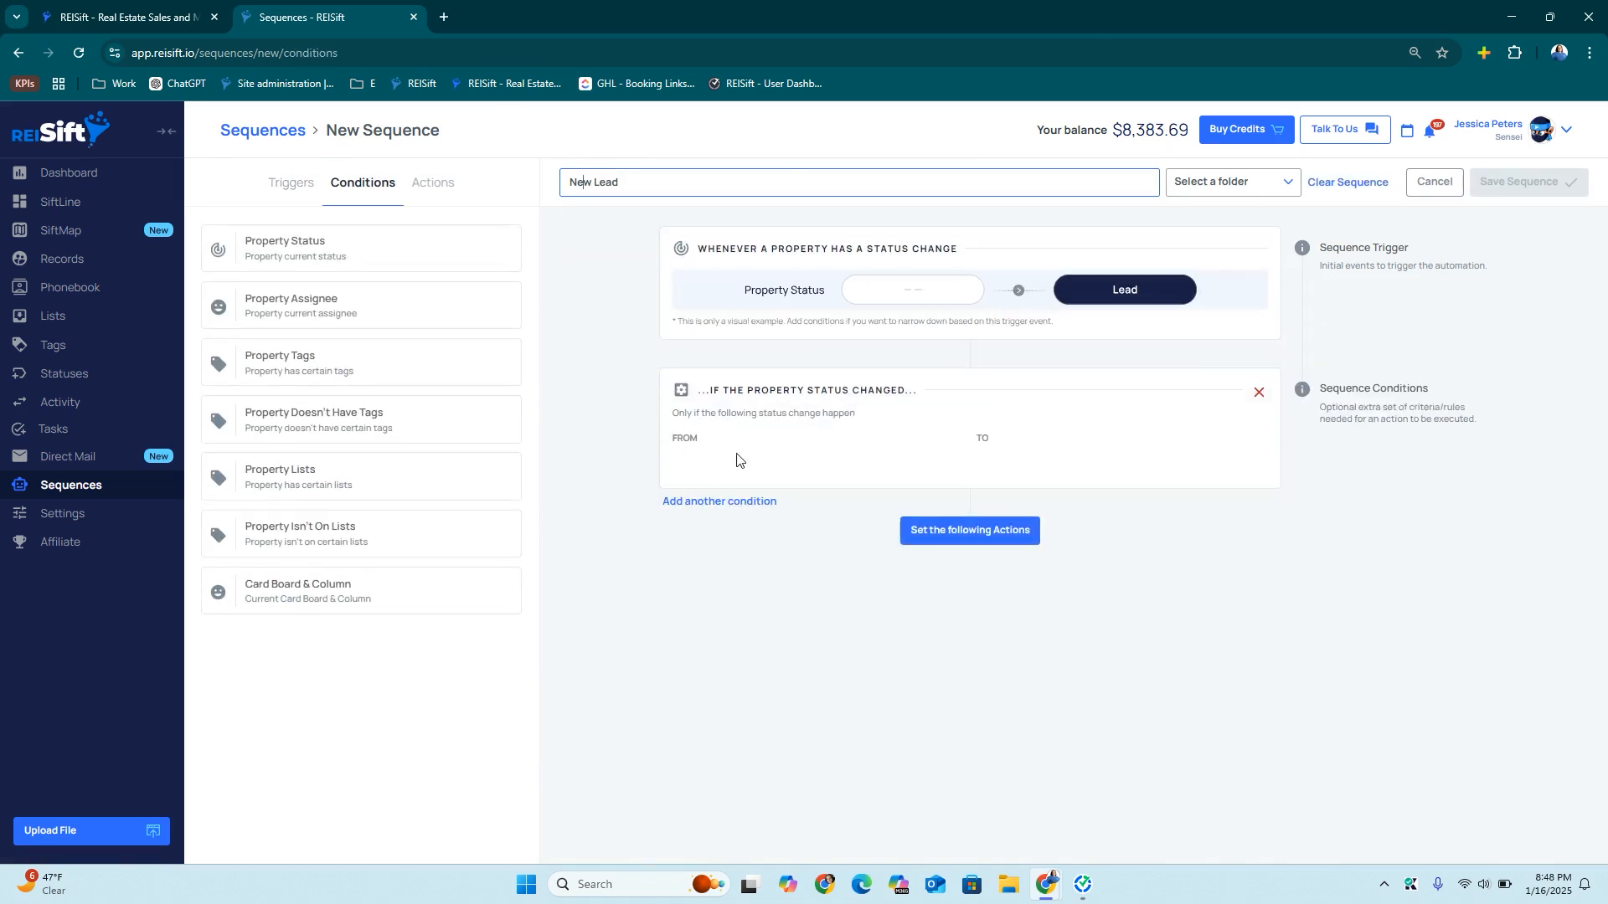
pyautogui.click(1067, 472)
pyautogui.click(1077, 534)
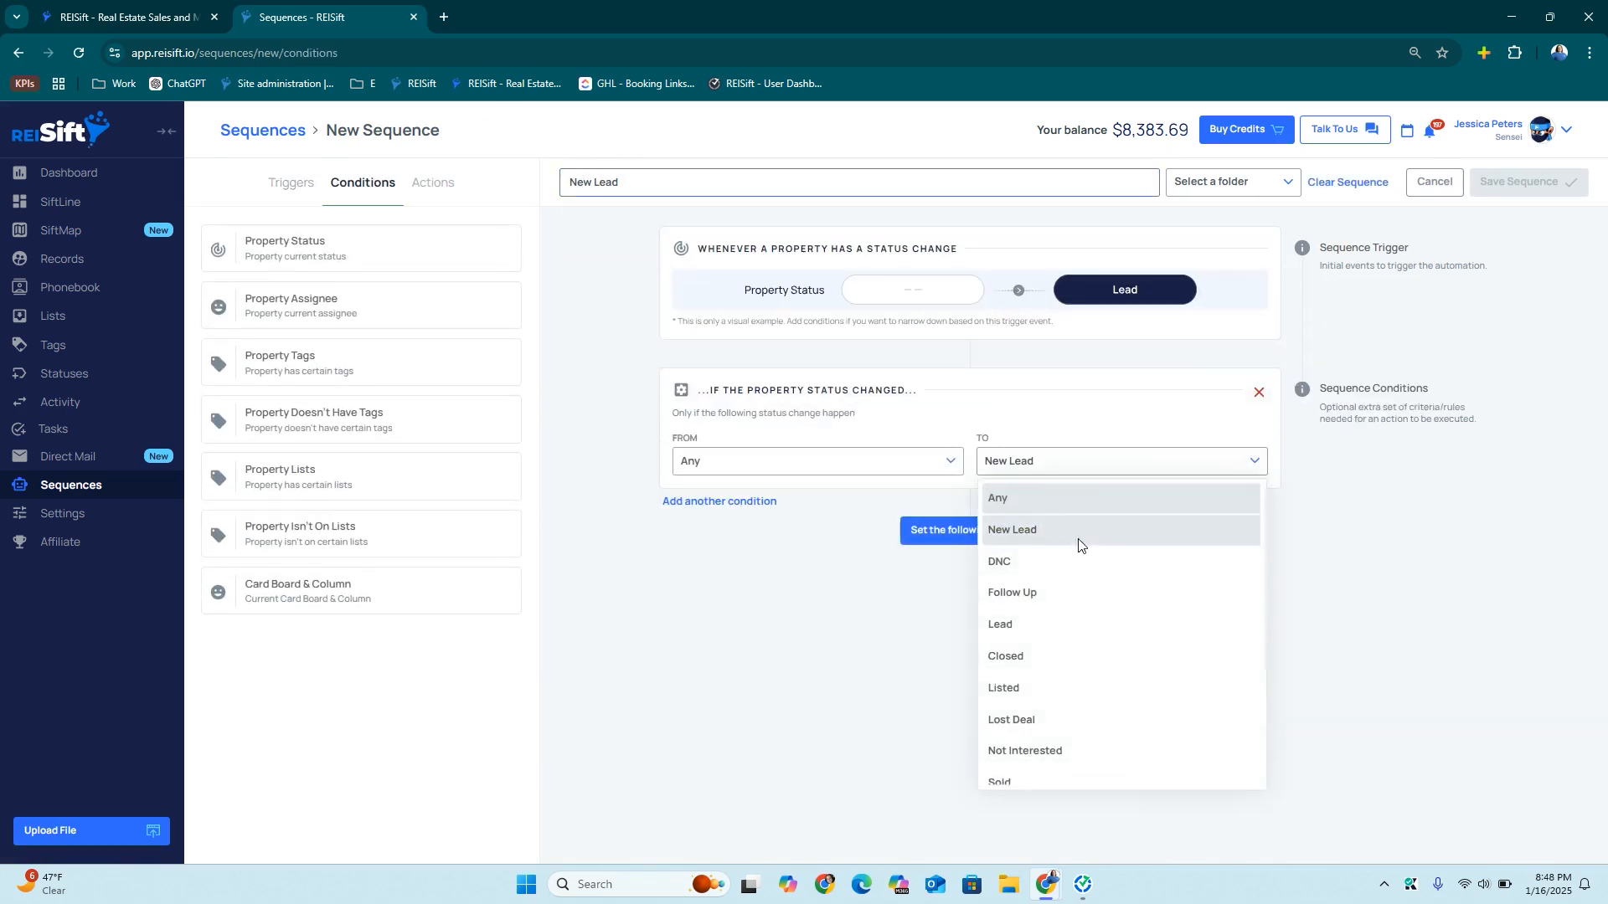
pyautogui.click(955, 530)
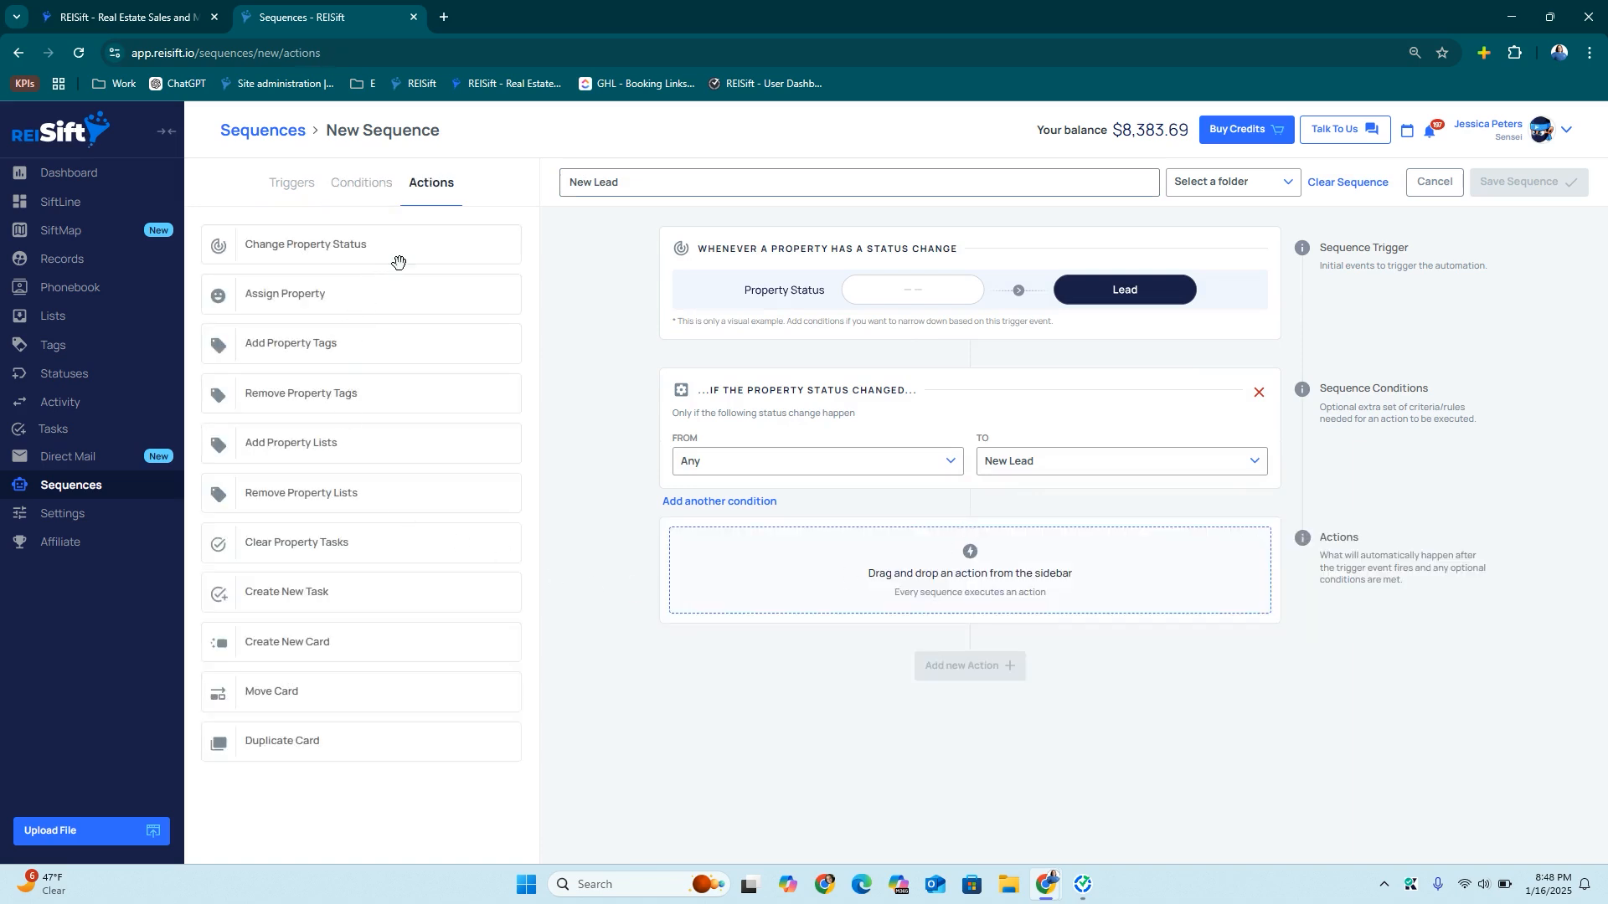
# Add Assign Property, Clear Property Tasks, Create New Card and Call New Lead task actions, then save
pyautogui.moveTo(344, 291); pyautogui.dragTo(796, 585)
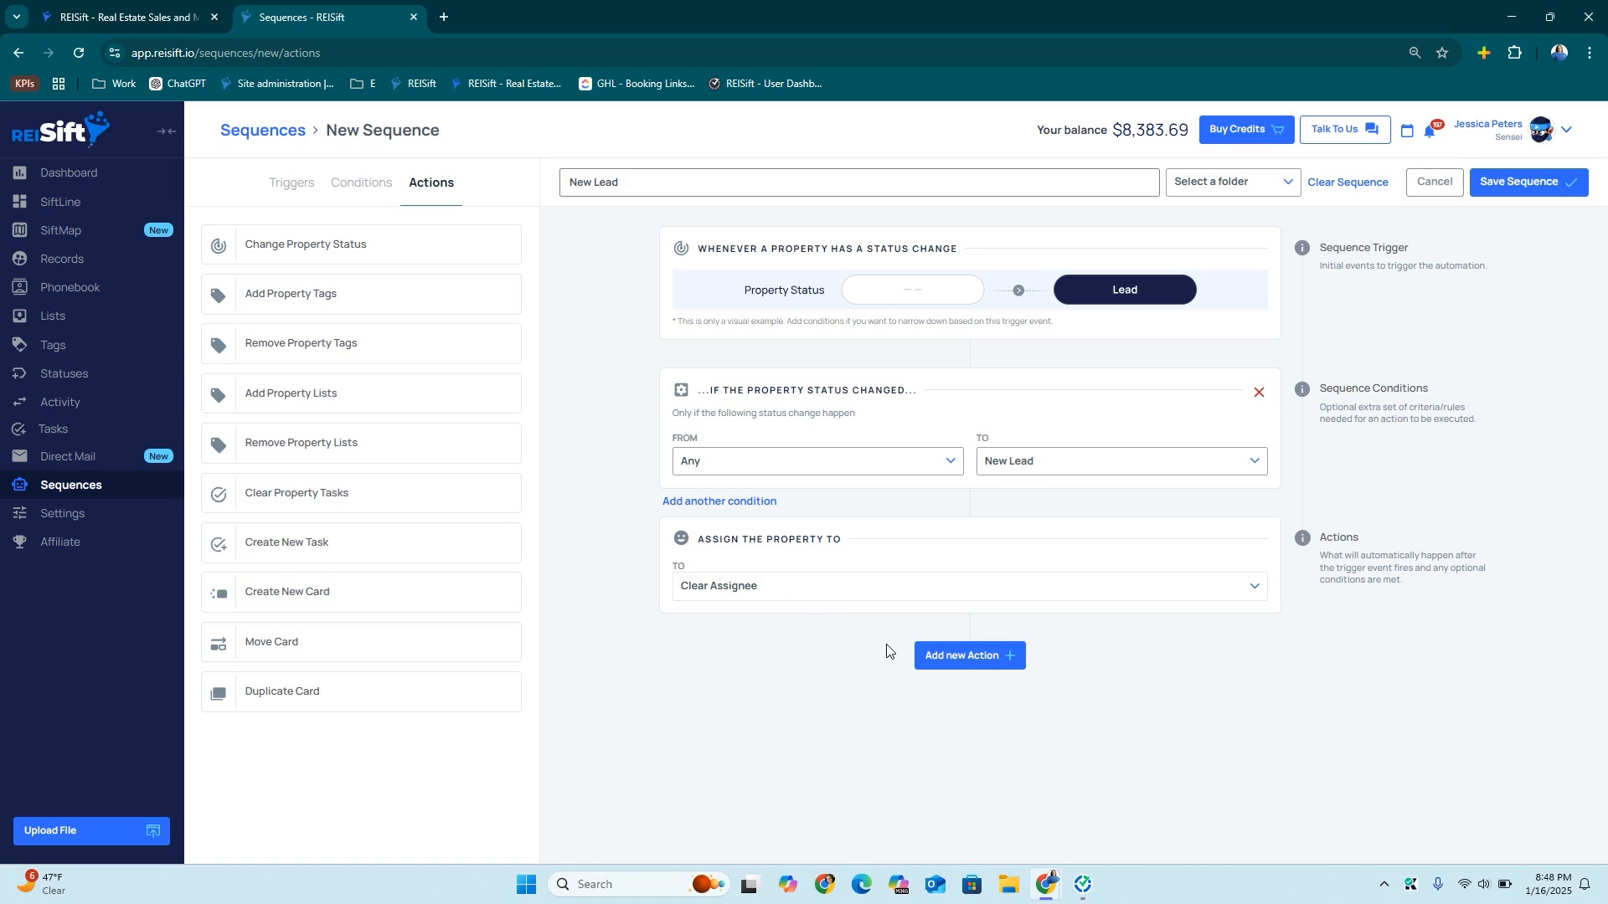
pyautogui.click(953, 664)
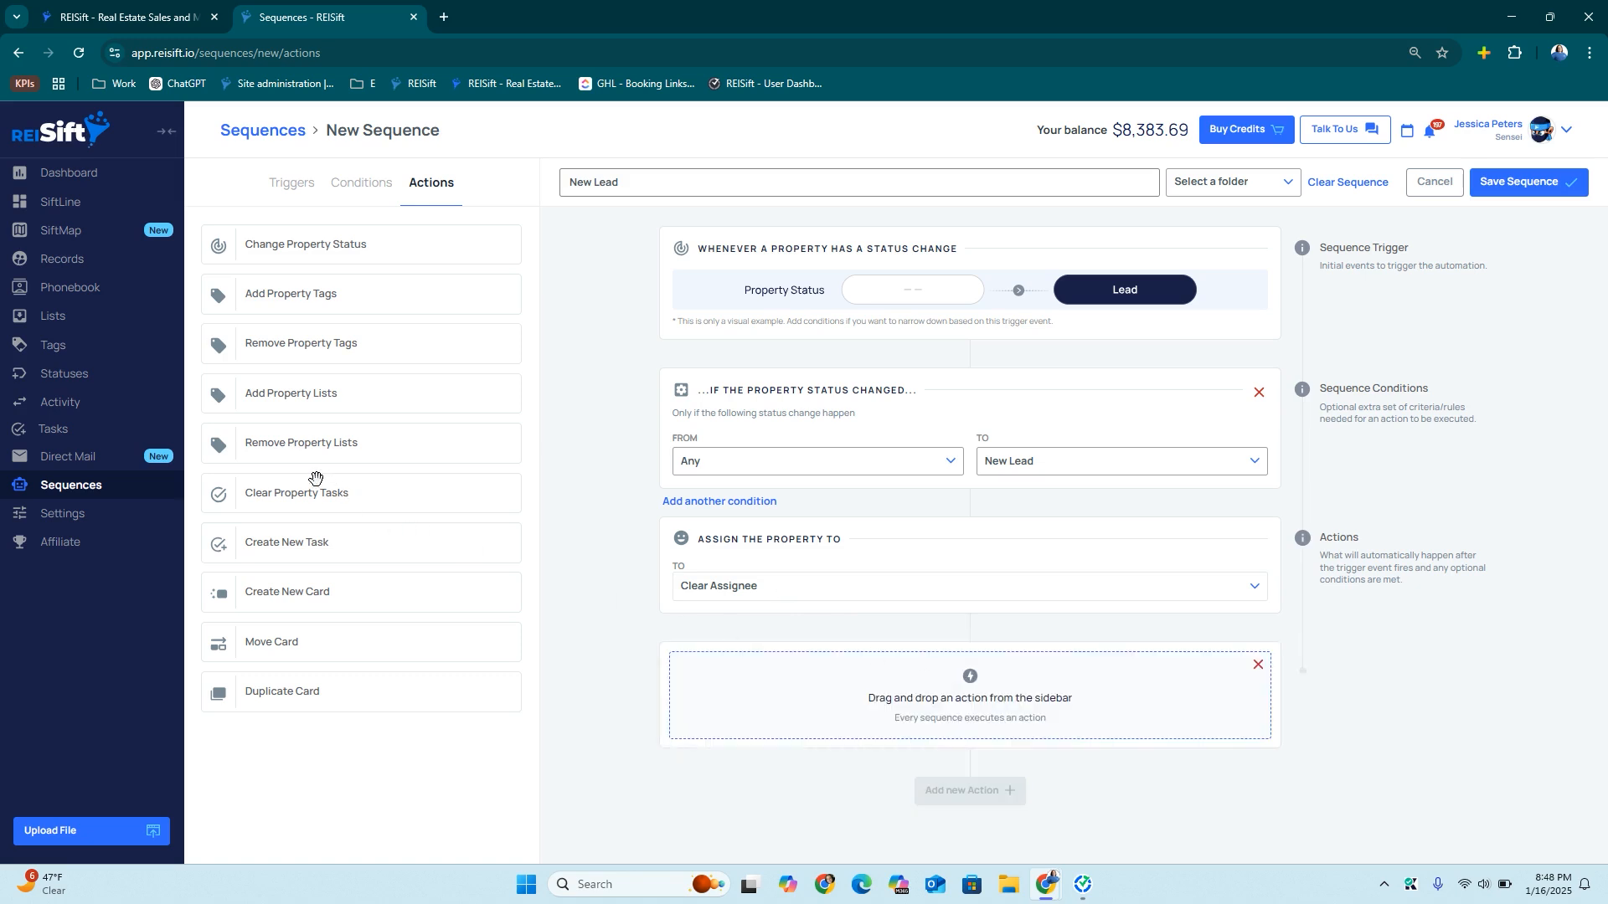
pyautogui.moveTo(315, 482); pyautogui.dragTo(880, 648)
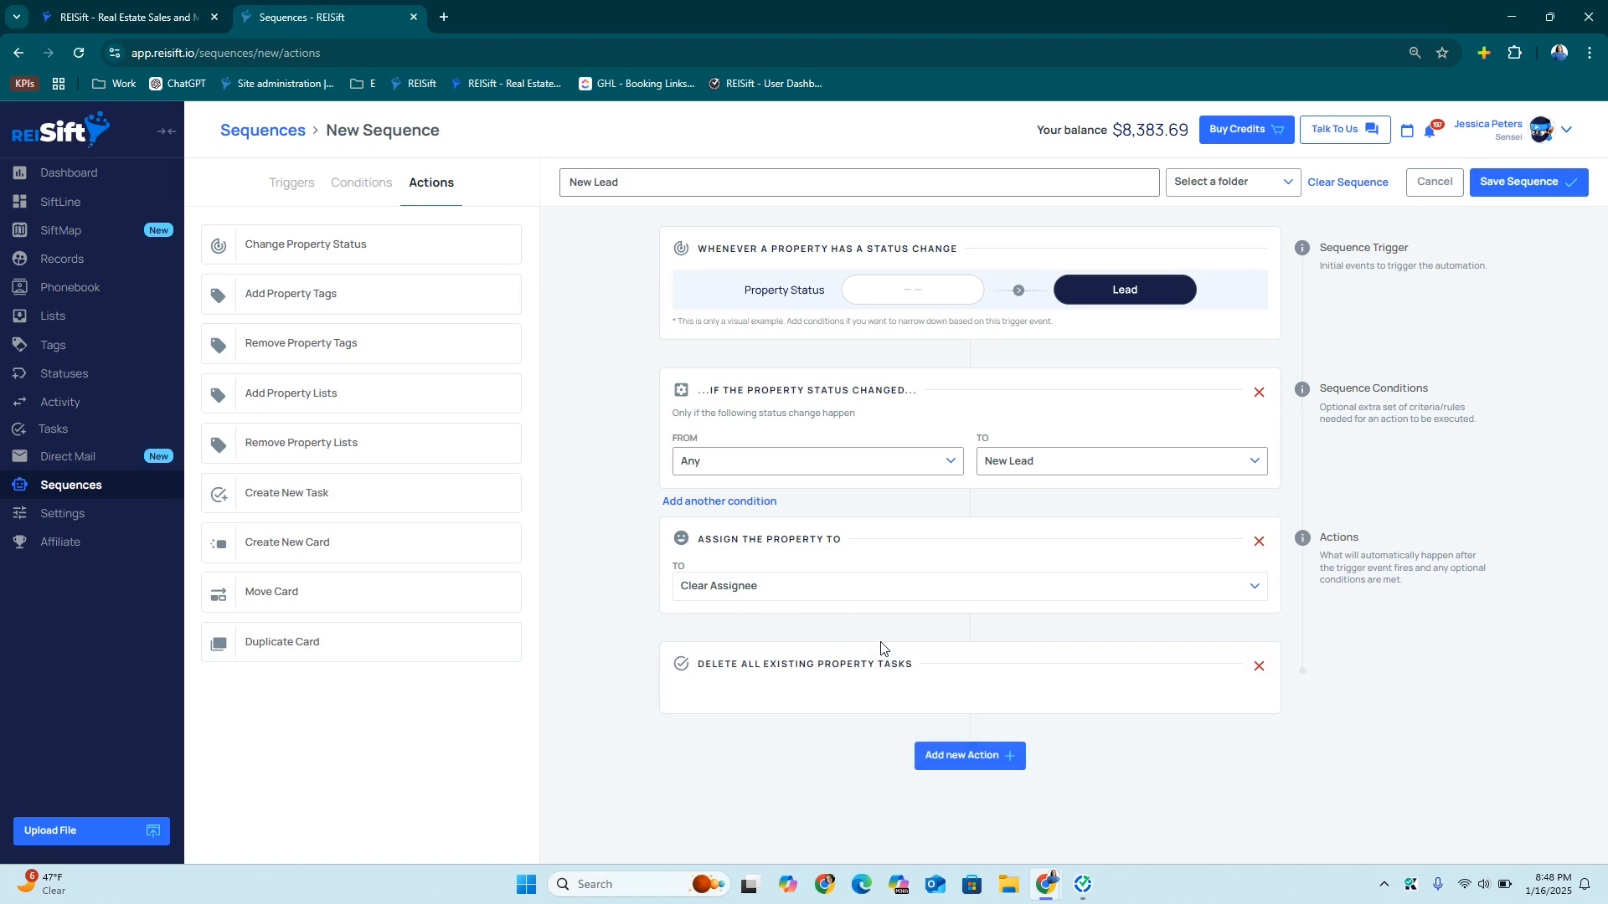
pyautogui.click(933, 757)
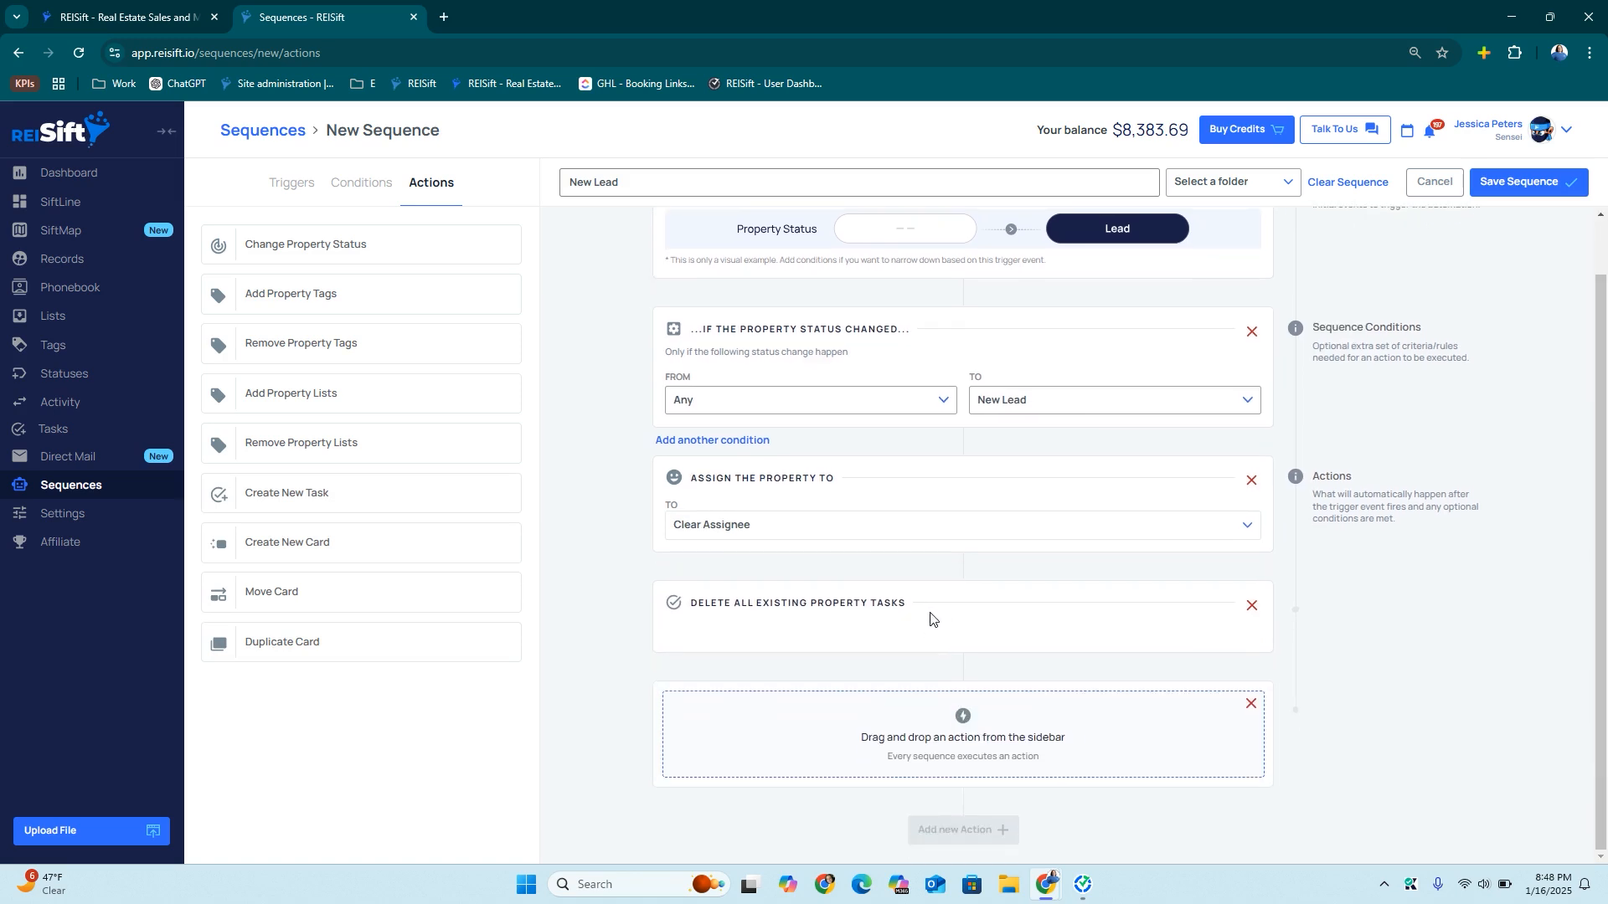
pyautogui.moveTo(293, 551); pyautogui.dragTo(733, 717)
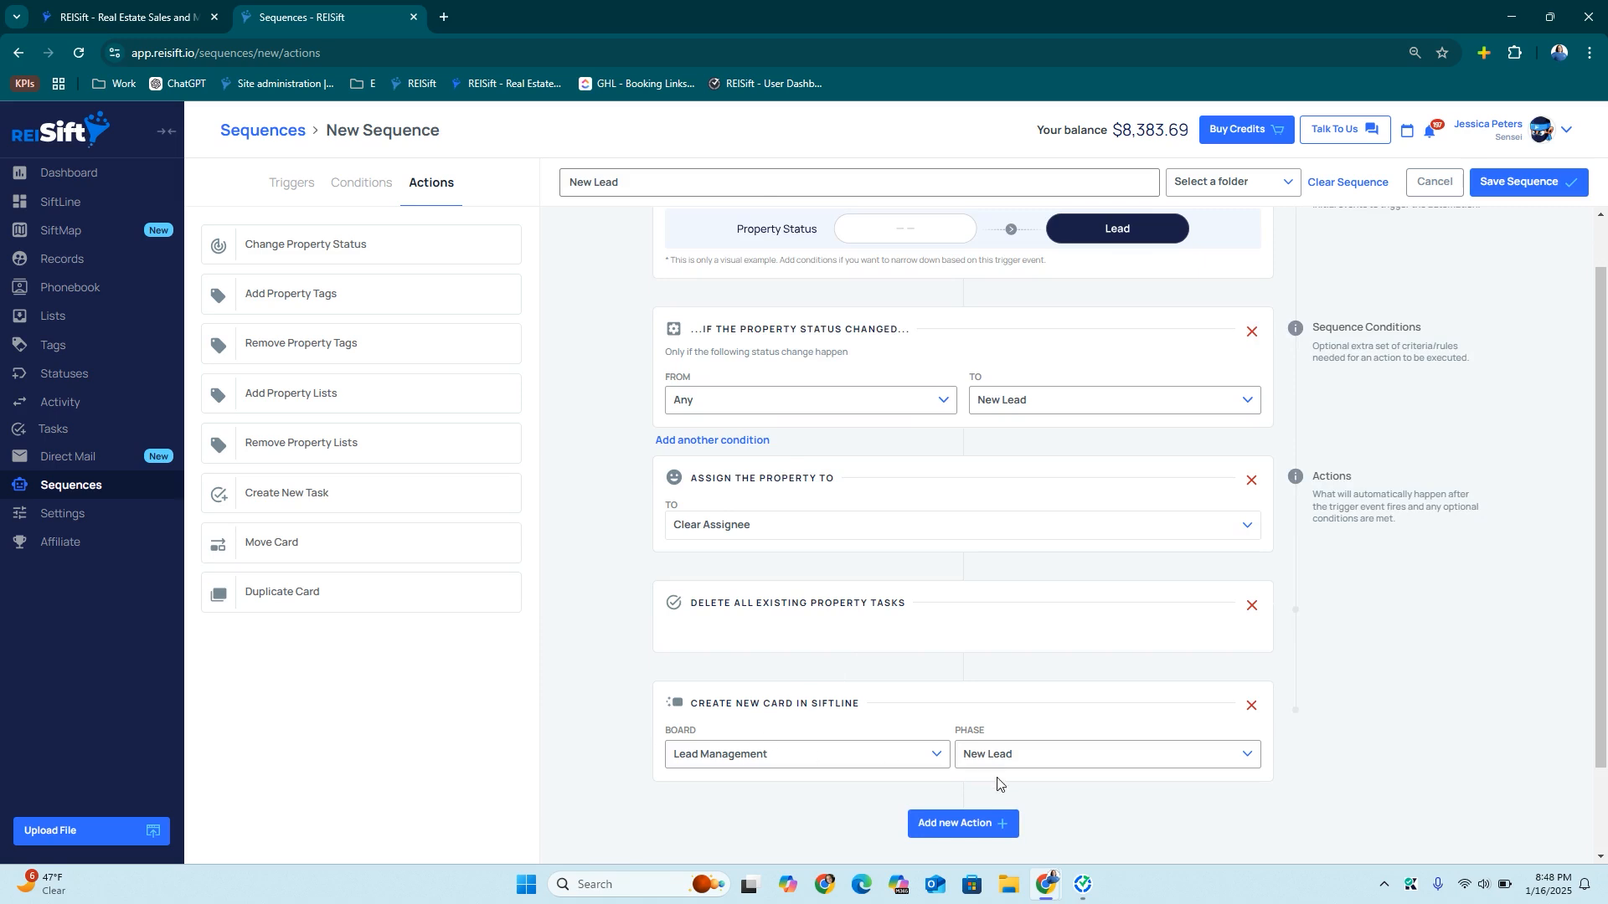
pyautogui.click(963, 821)
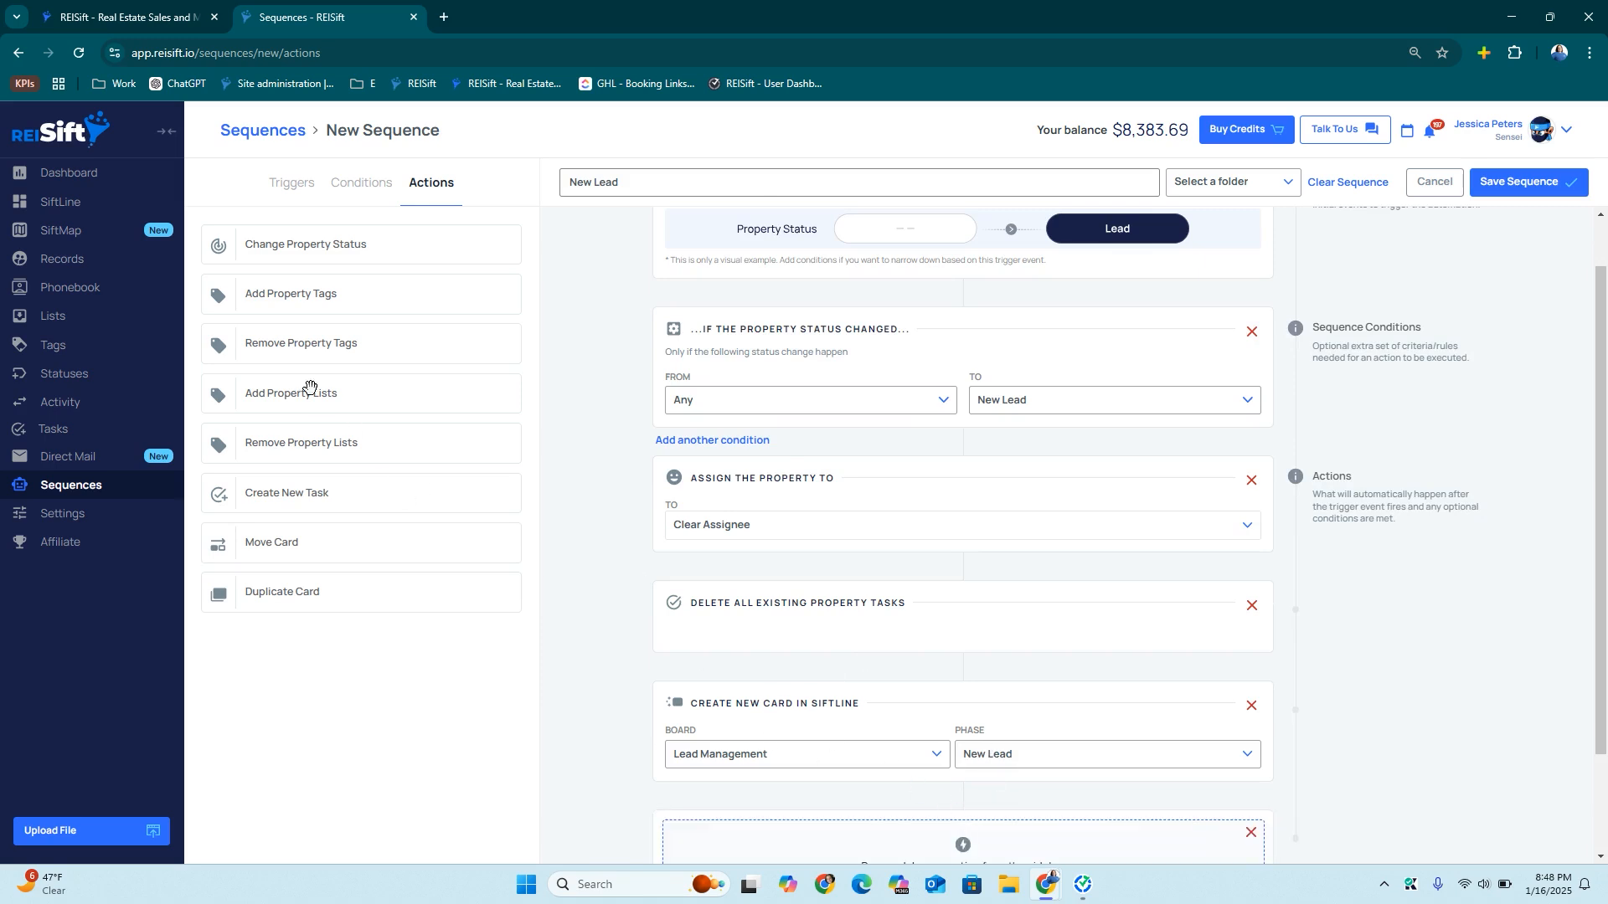
pyautogui.moveTo(307, 497); pyautogui.dragTo(792, 746)
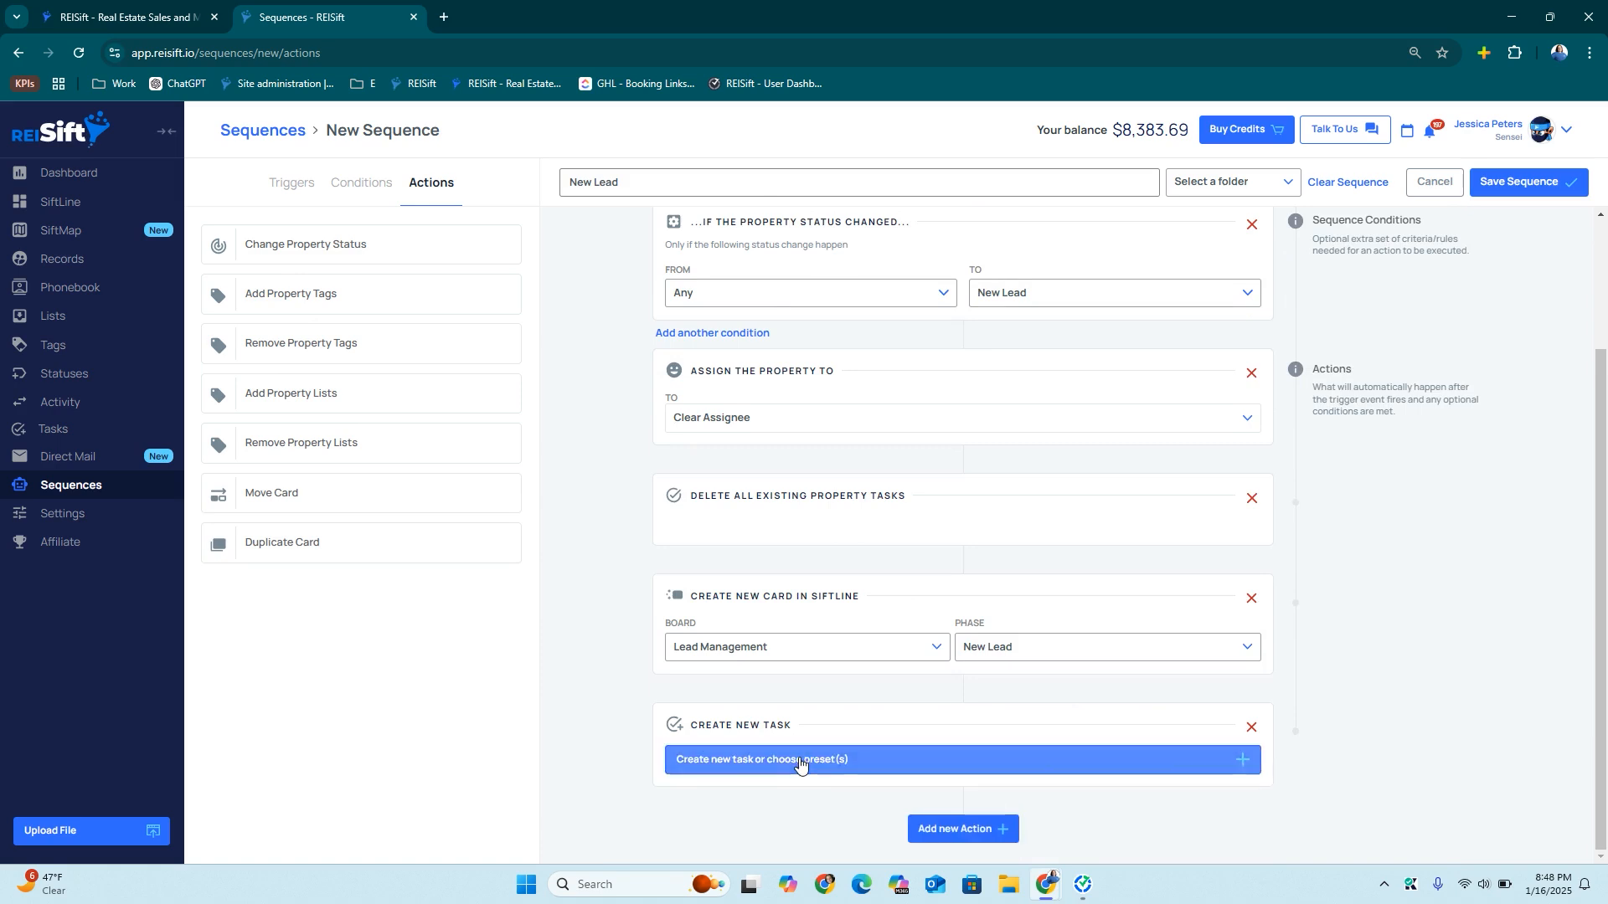
pyautogui.click(848, 274)
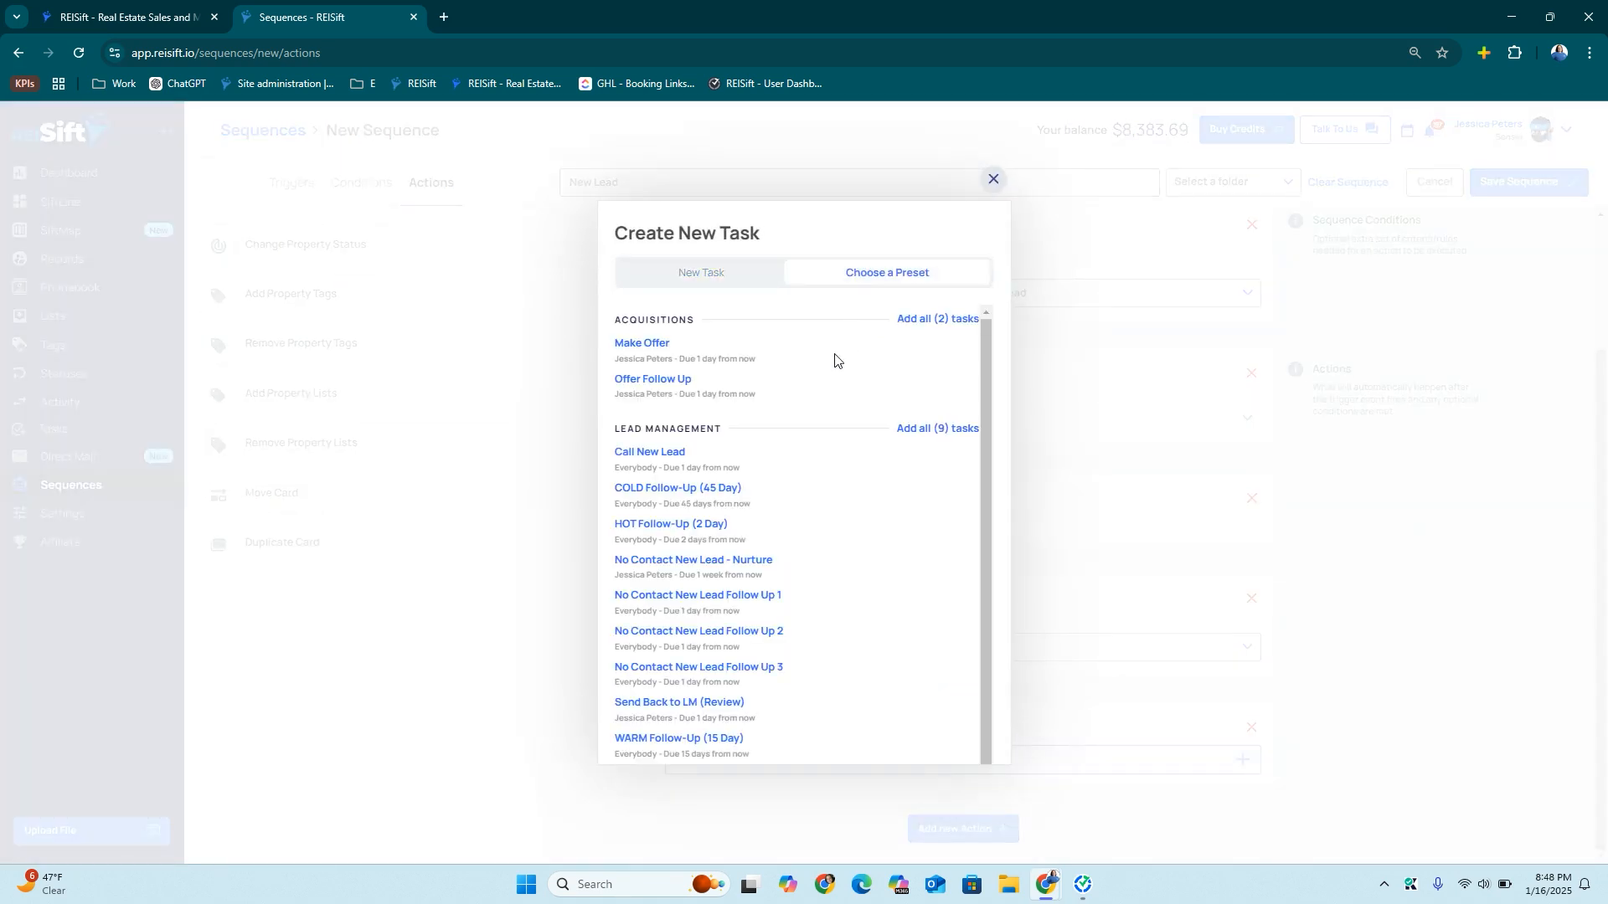
pyautogui.click(683, 456)
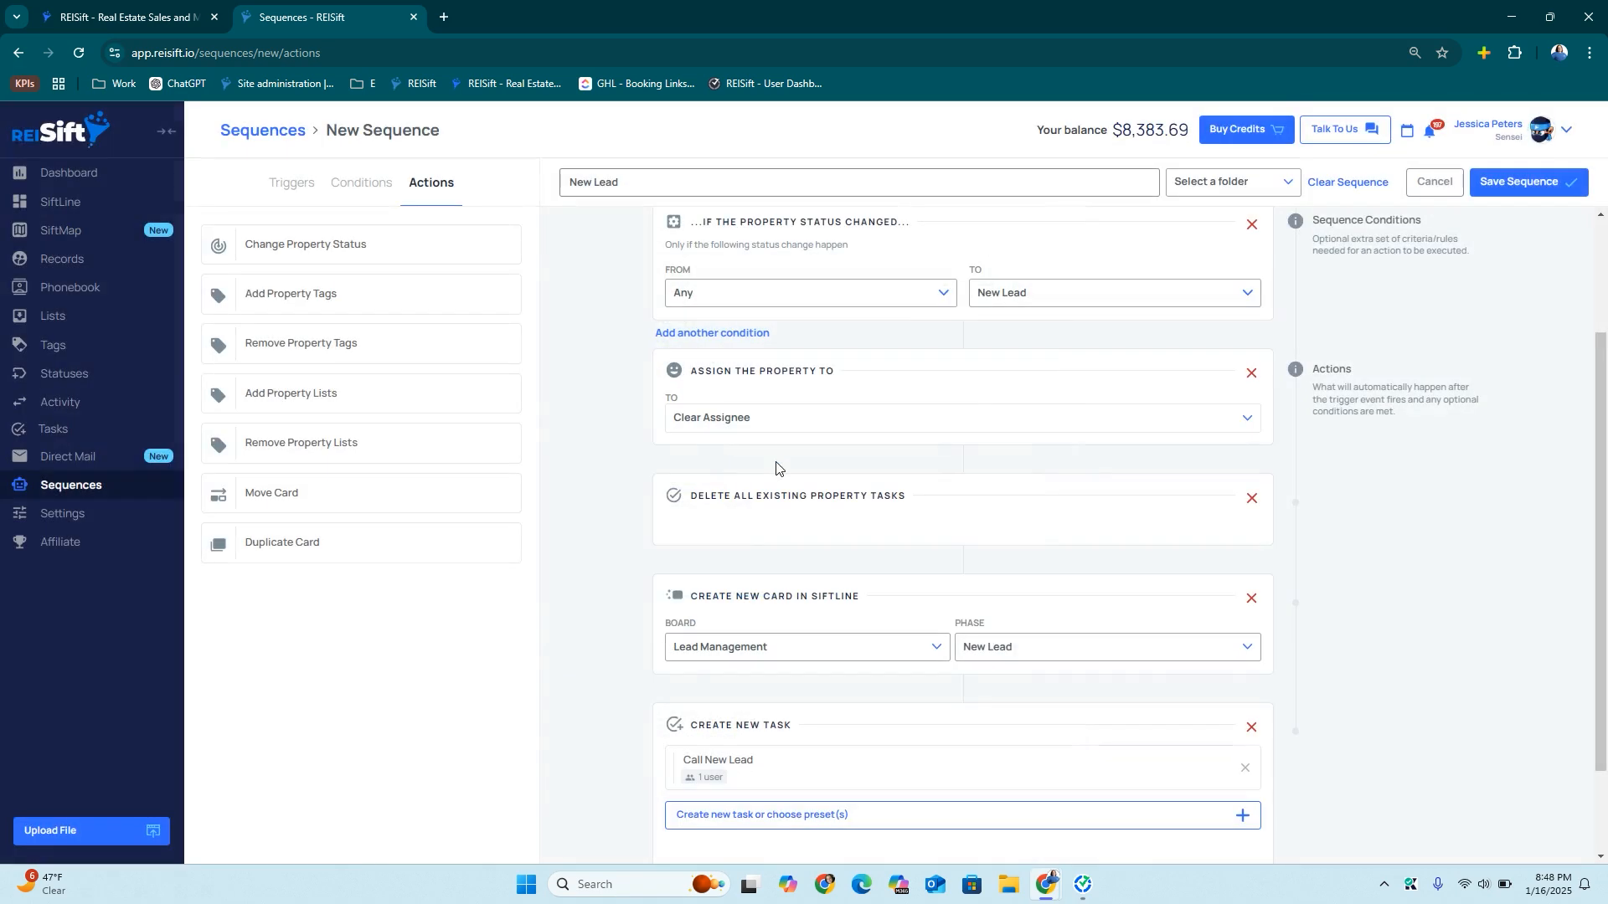
pyautogui.click(1525, 179)
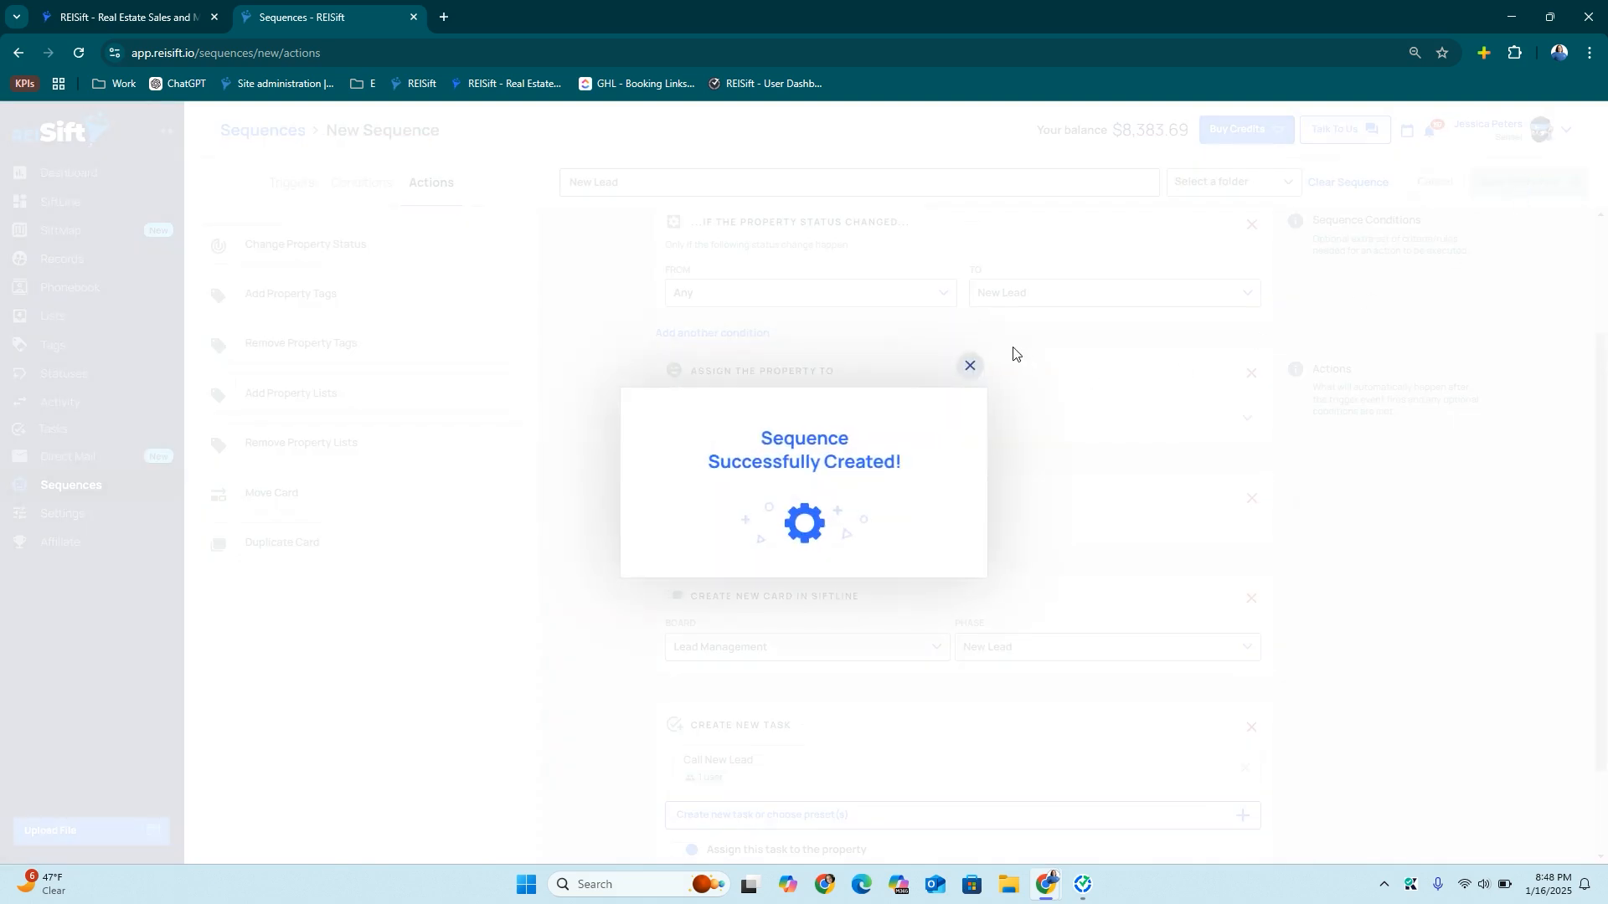
# Dismiss the success message and start another new sequence
pyautogui.click(971, 368)
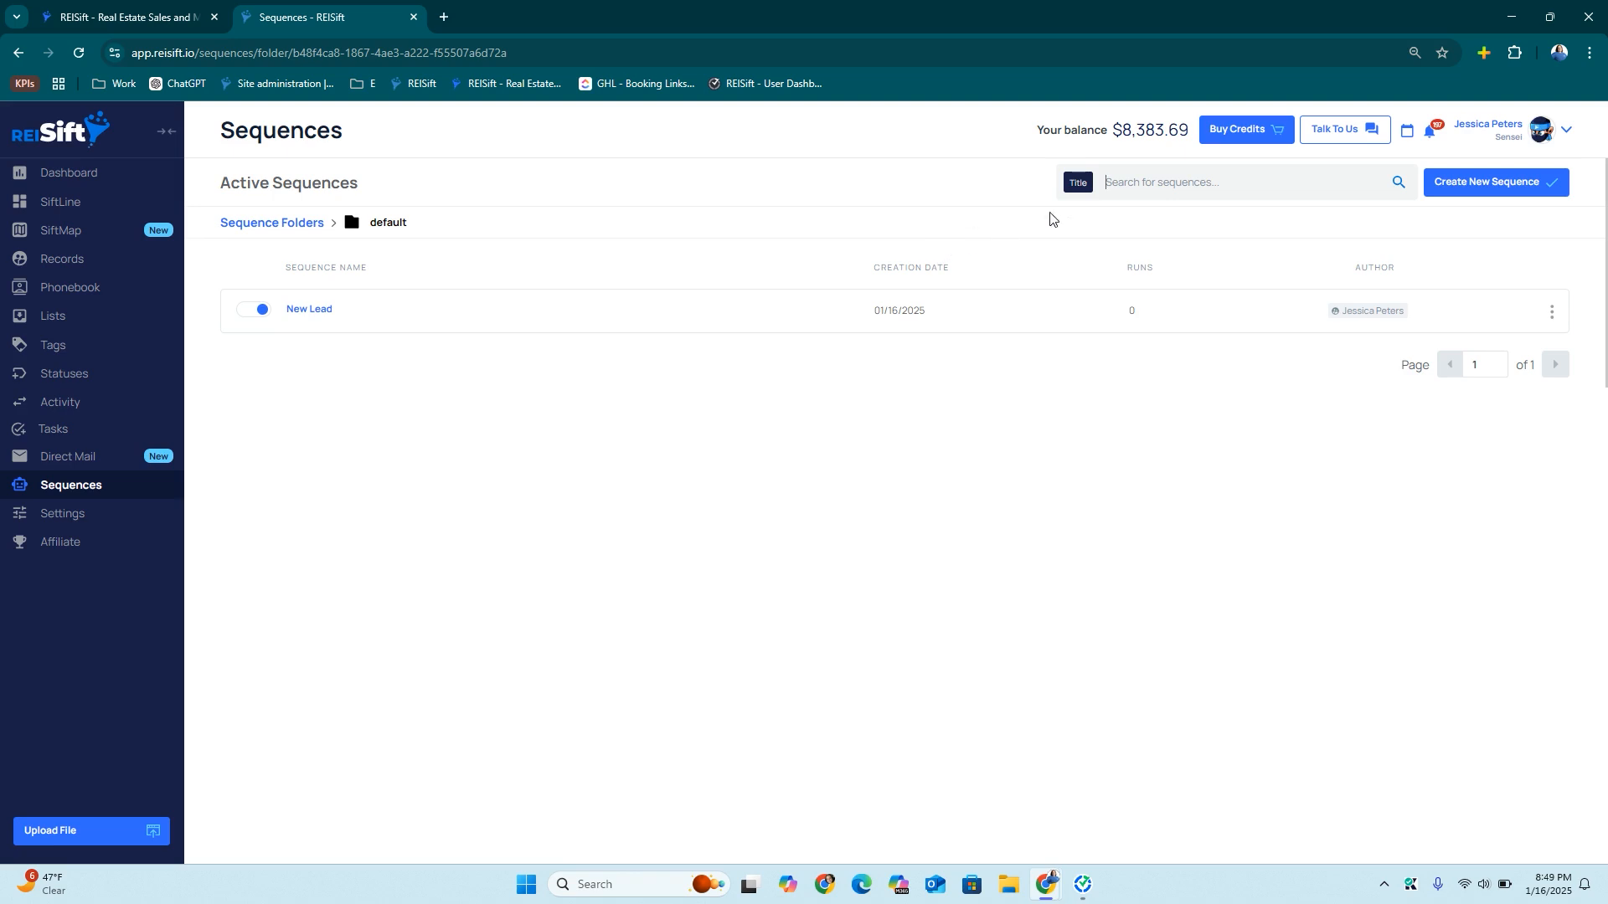
pyautogui.click(1505, 186)
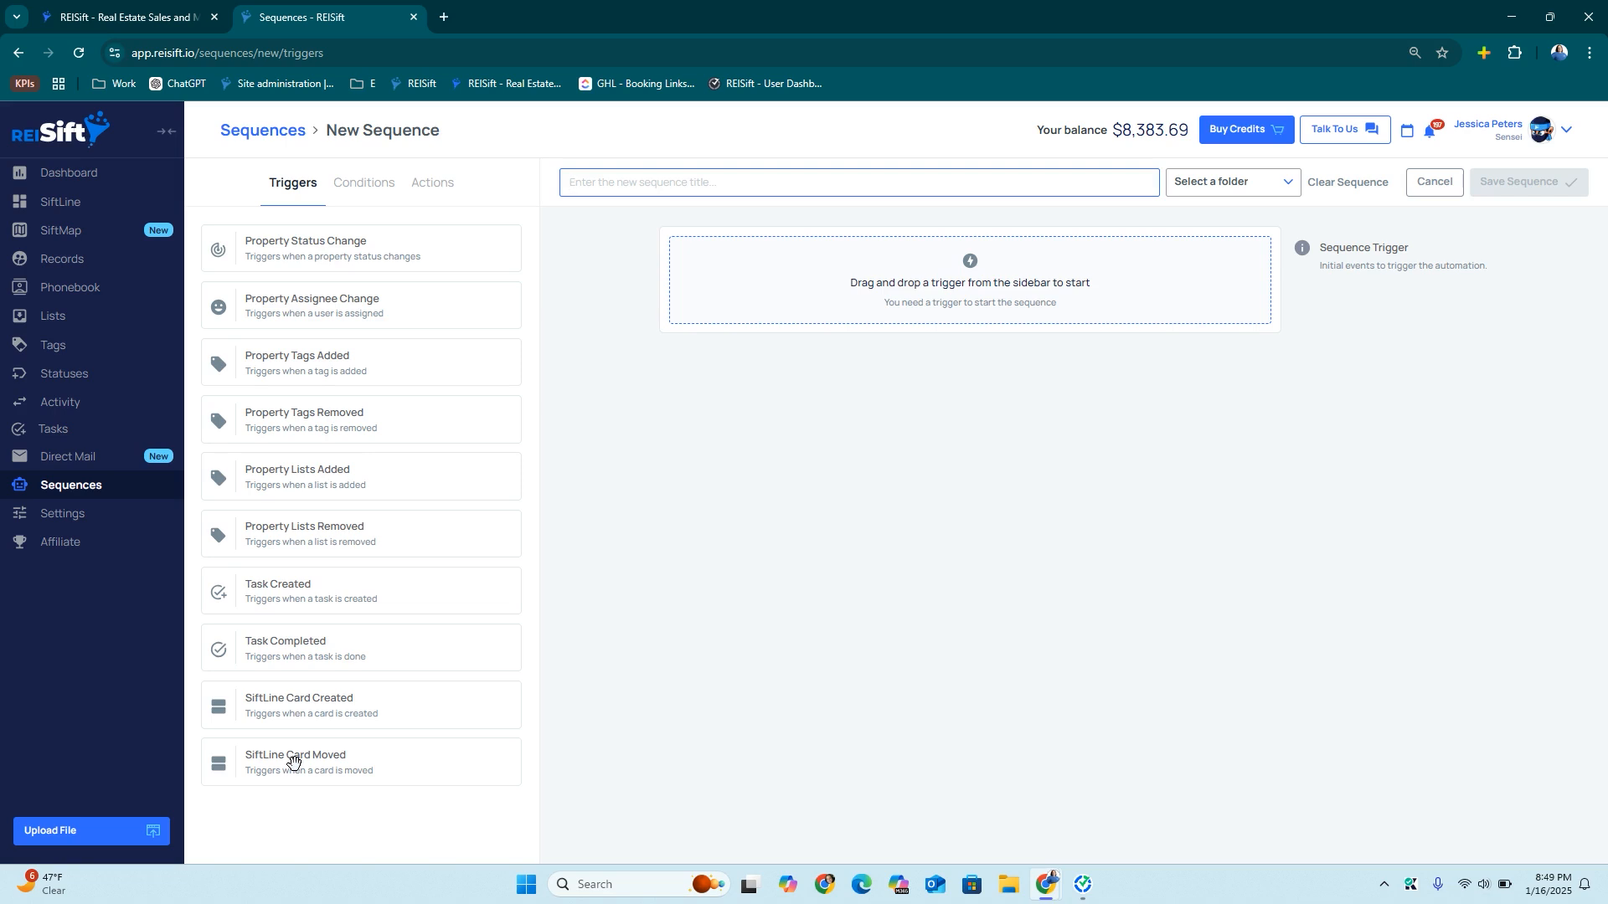
# Set up a 'Make Offer' sequence in Acquisitions, triggered when a card moves to Send to Acquisitions
pyautogui.moveTo(363, 760); pyautogui.dragTo(893, 273)
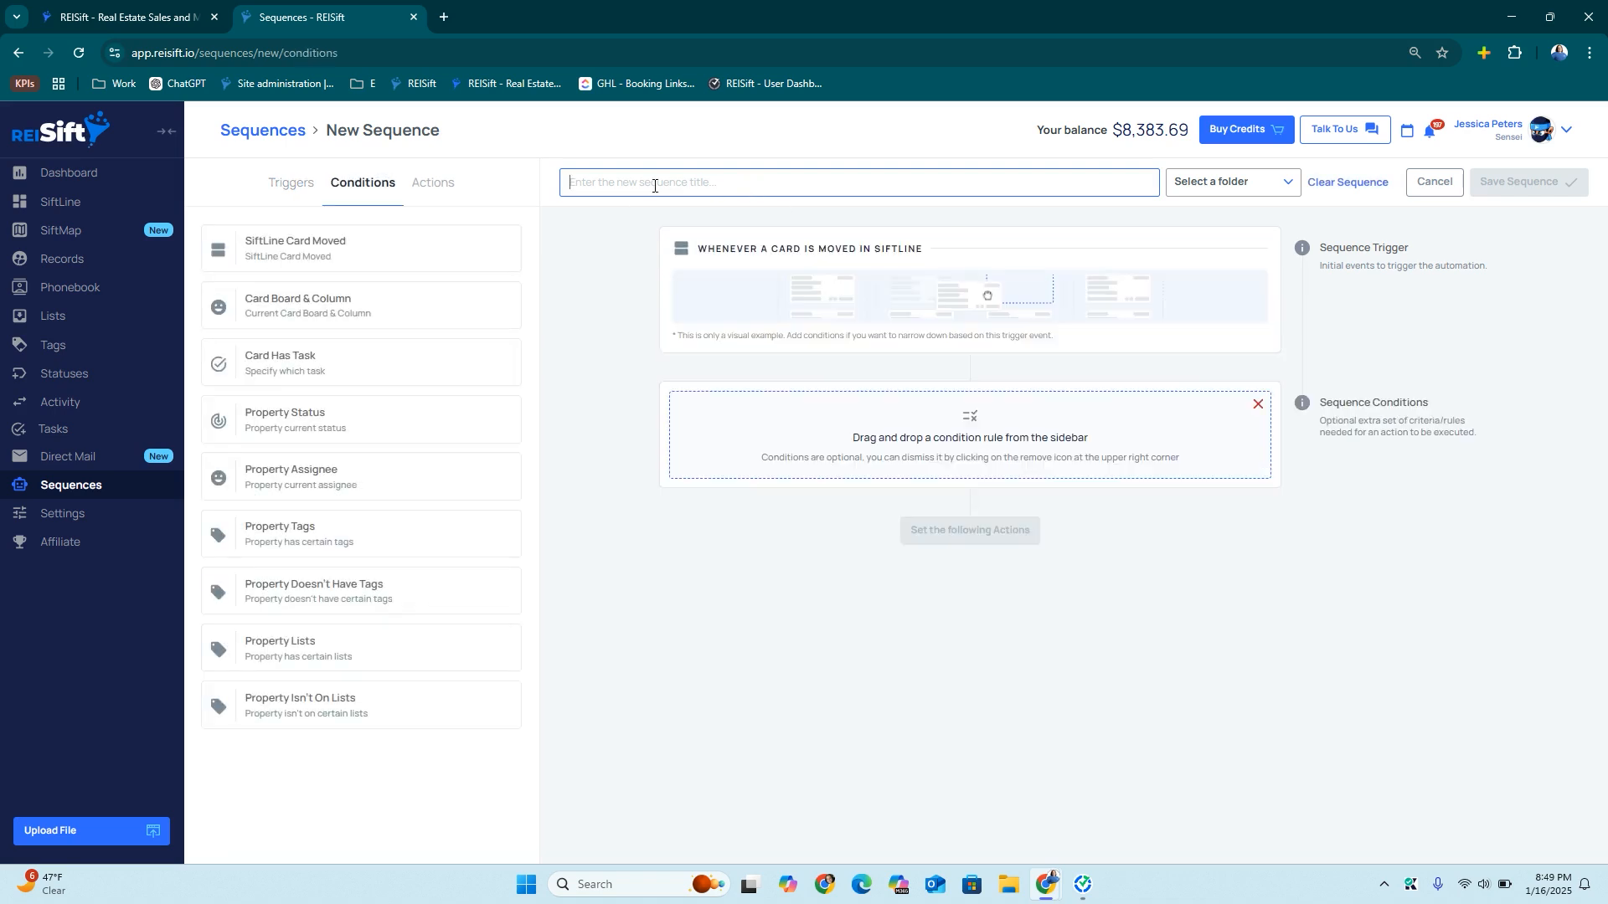
pyautogui.write('Make Offer')
pyautogui.click(1188, 196)
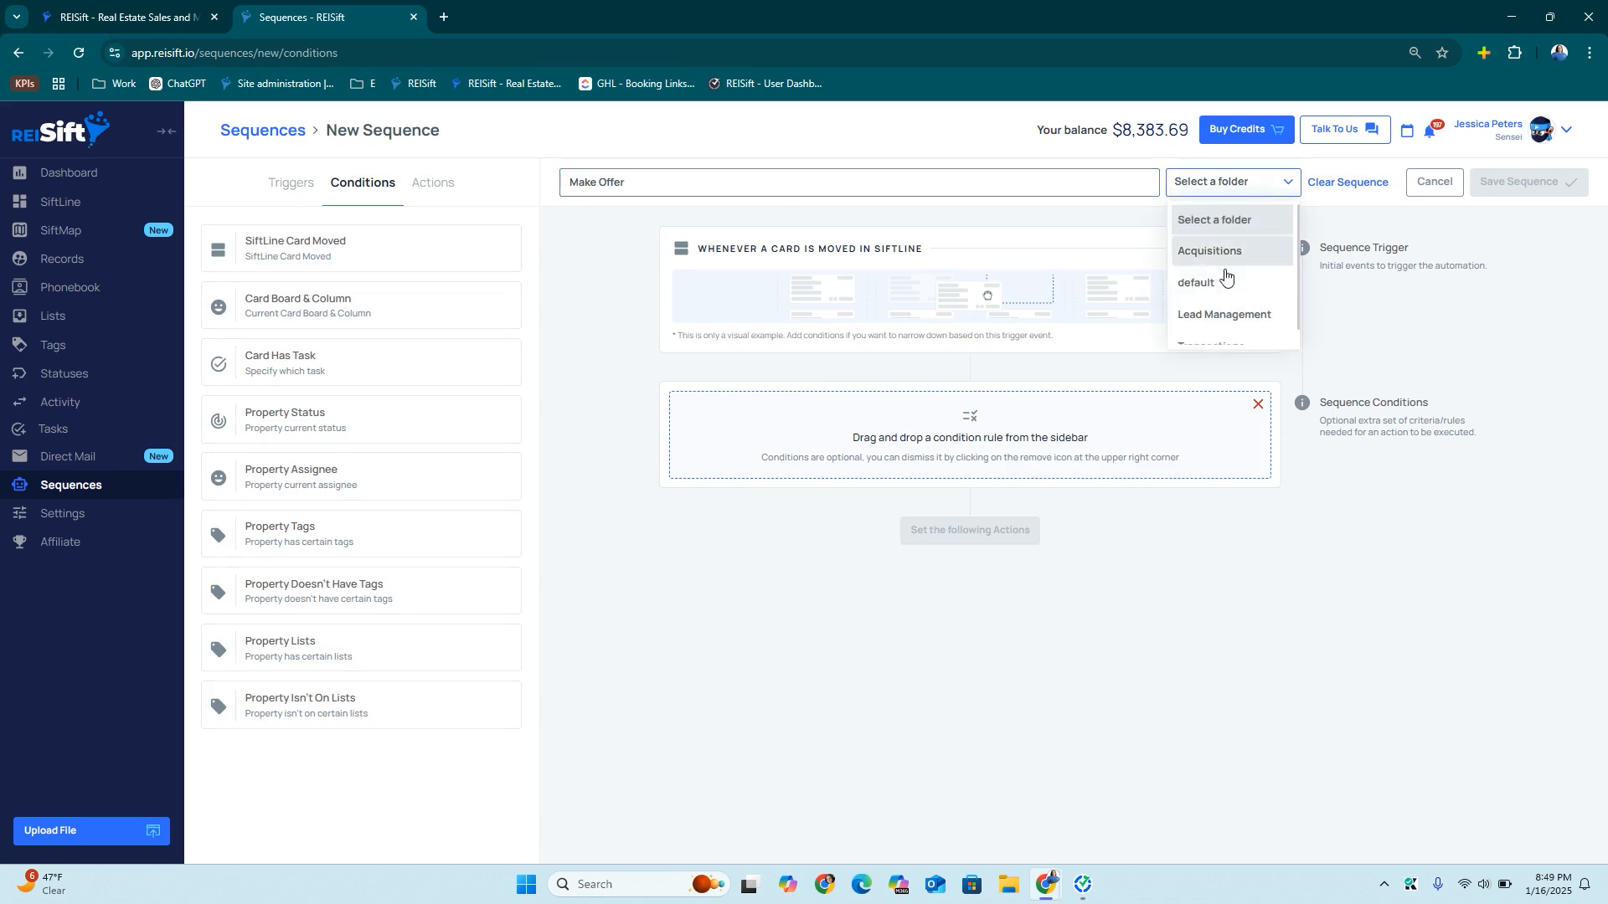
pyautogui.click(1214, 248)
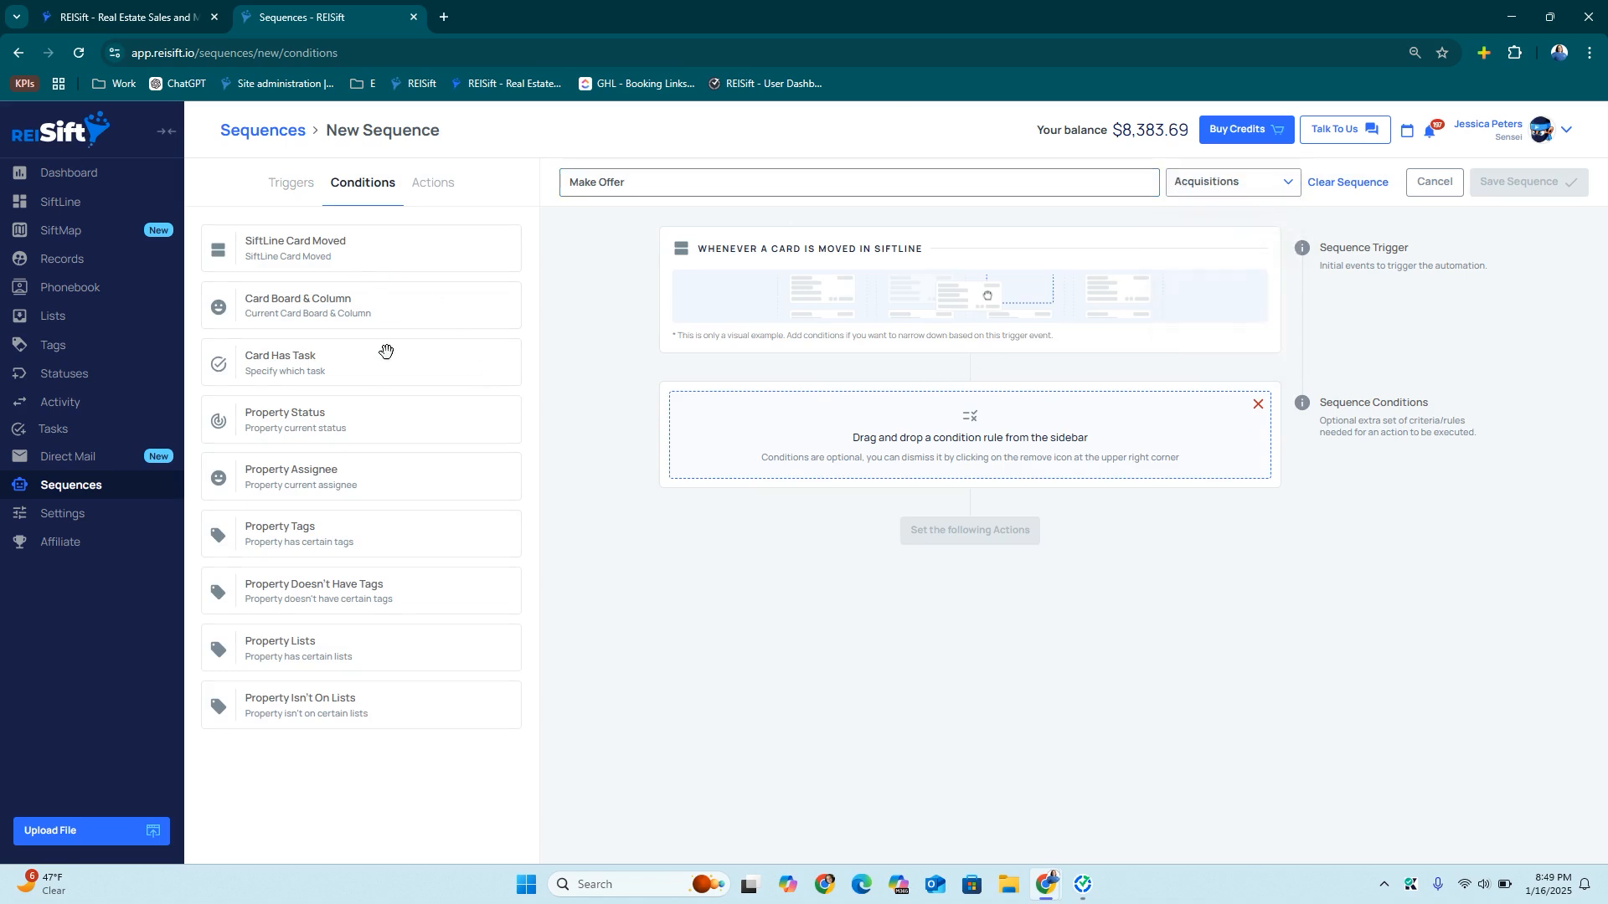
pyautogui.moveTo(400, 247); pyautogui.dragTo(810, 480)
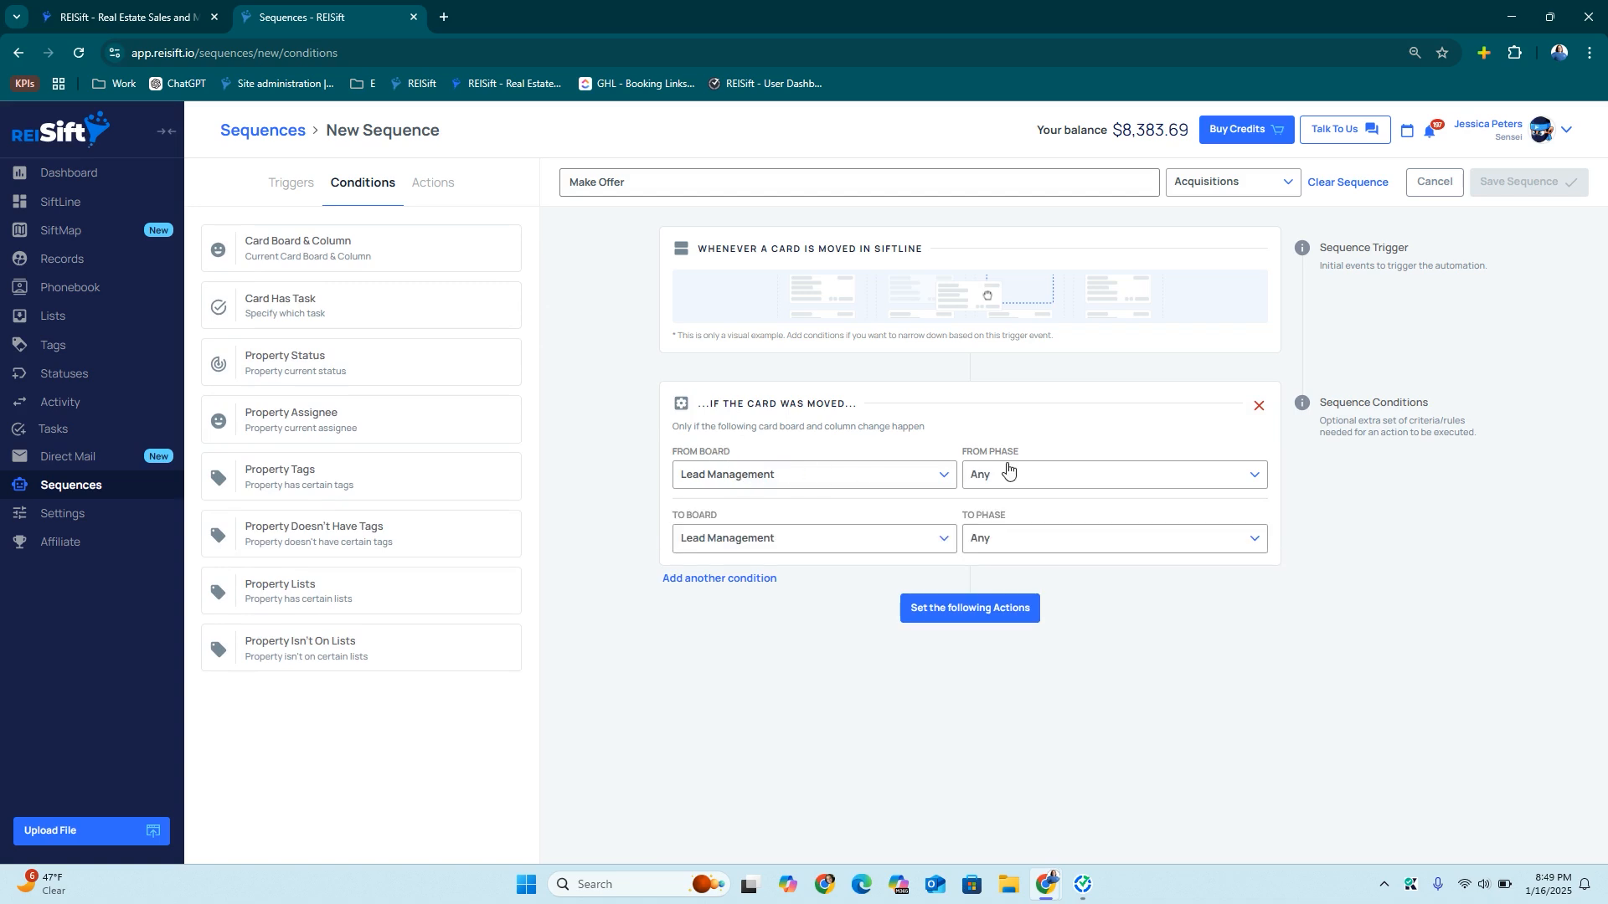
pyautogui.click(983, 538)
pyautogui.scroll(-3, 1091, 664)
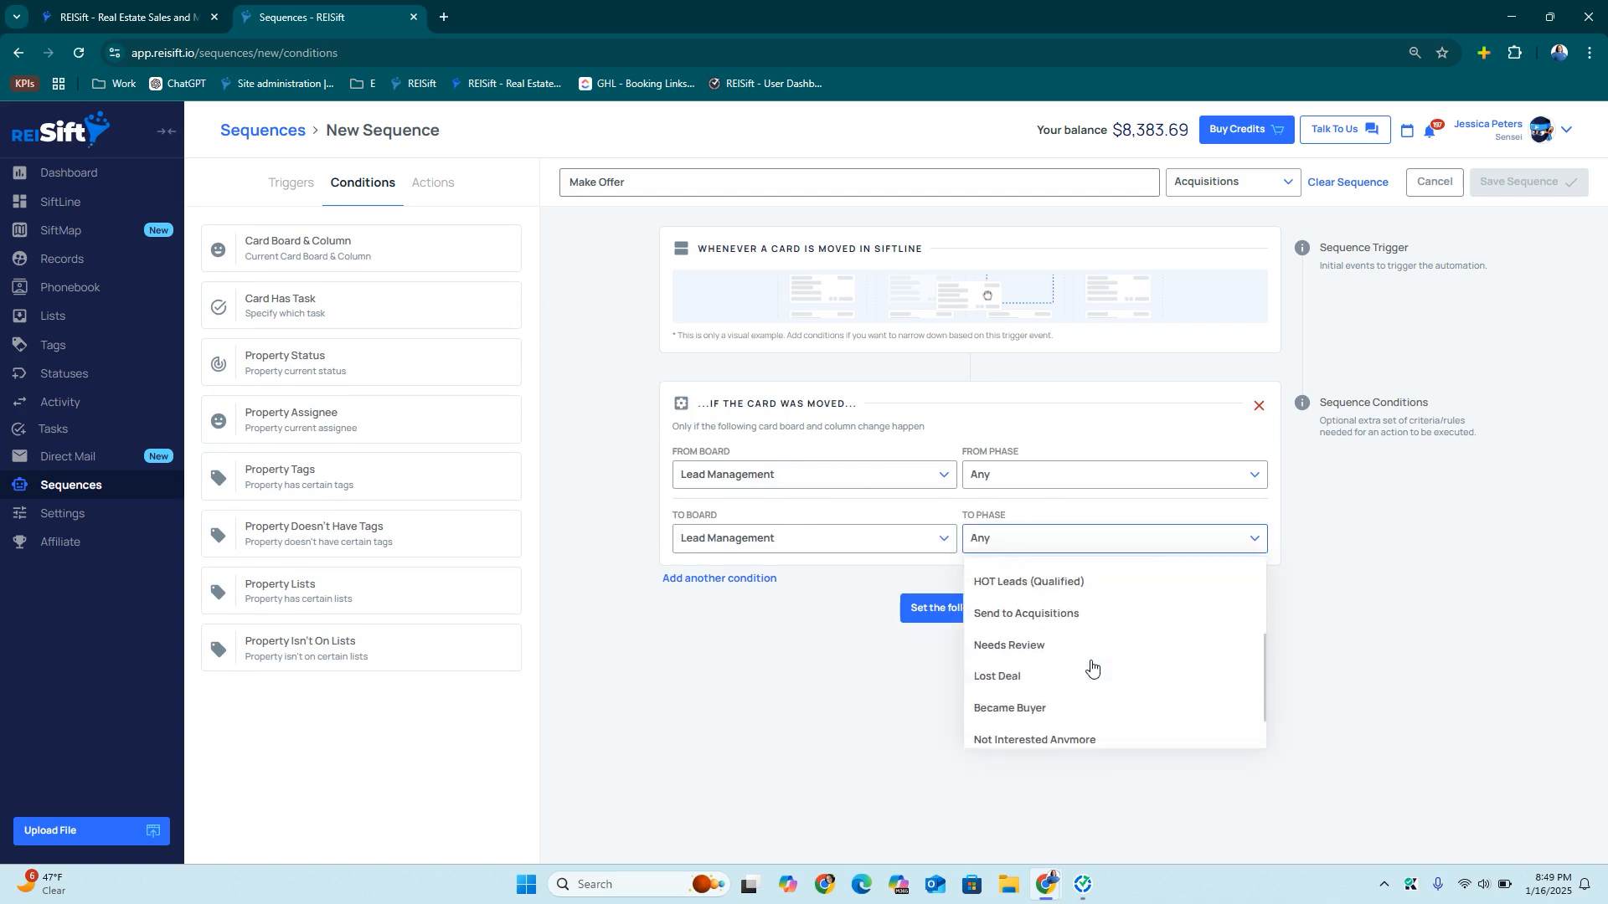
pyautogui.click(1051, 598)
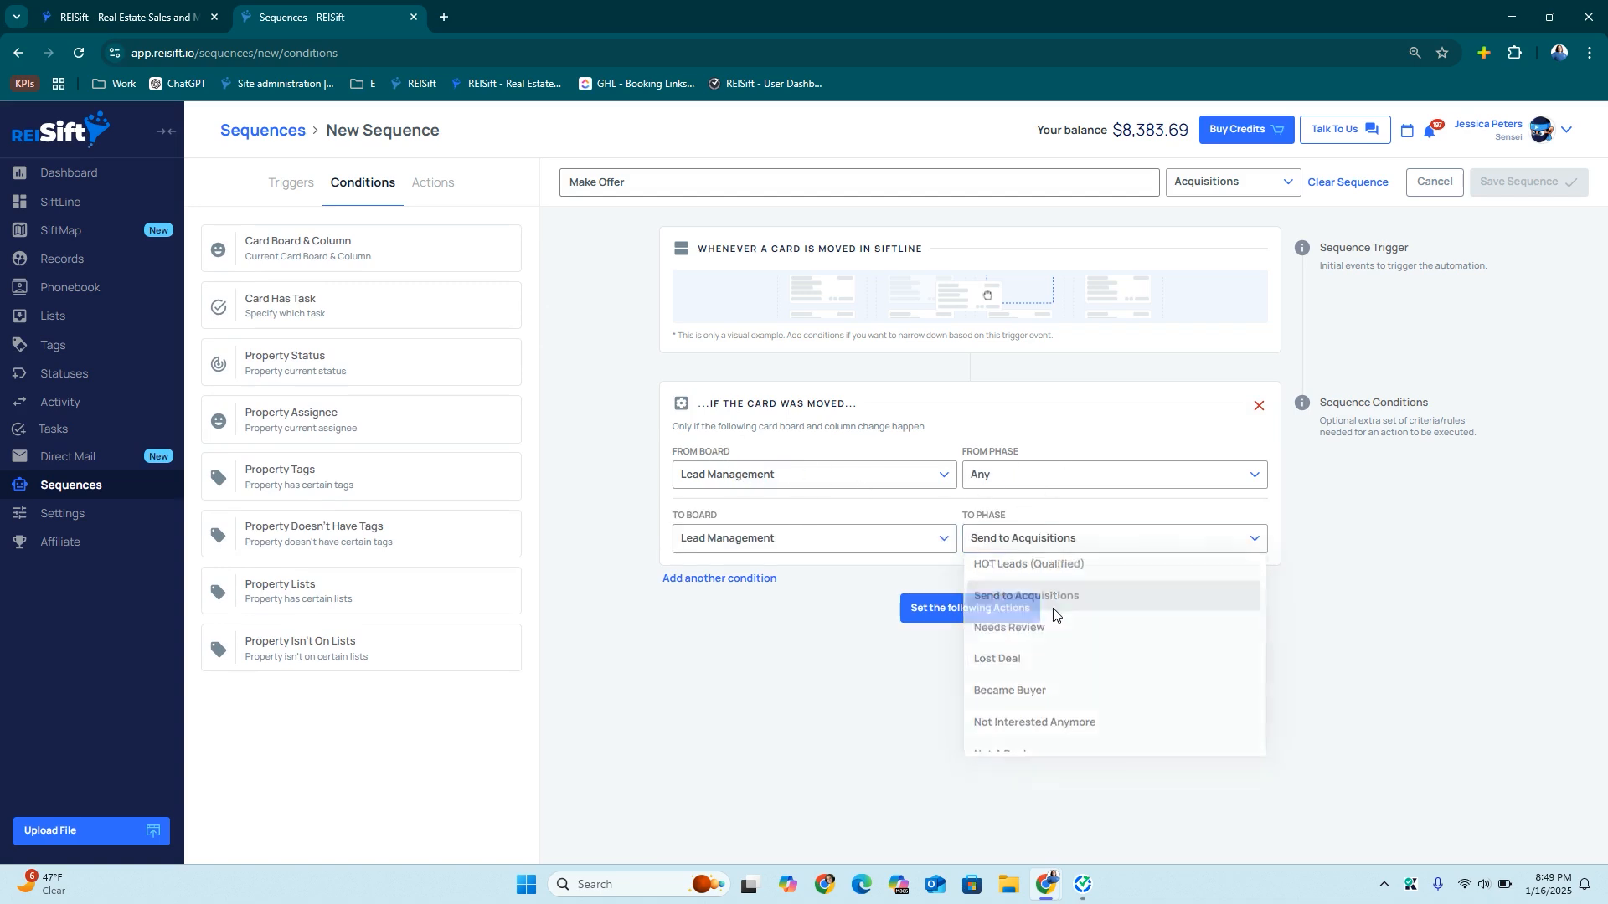
pyautogui.click(957, 616)
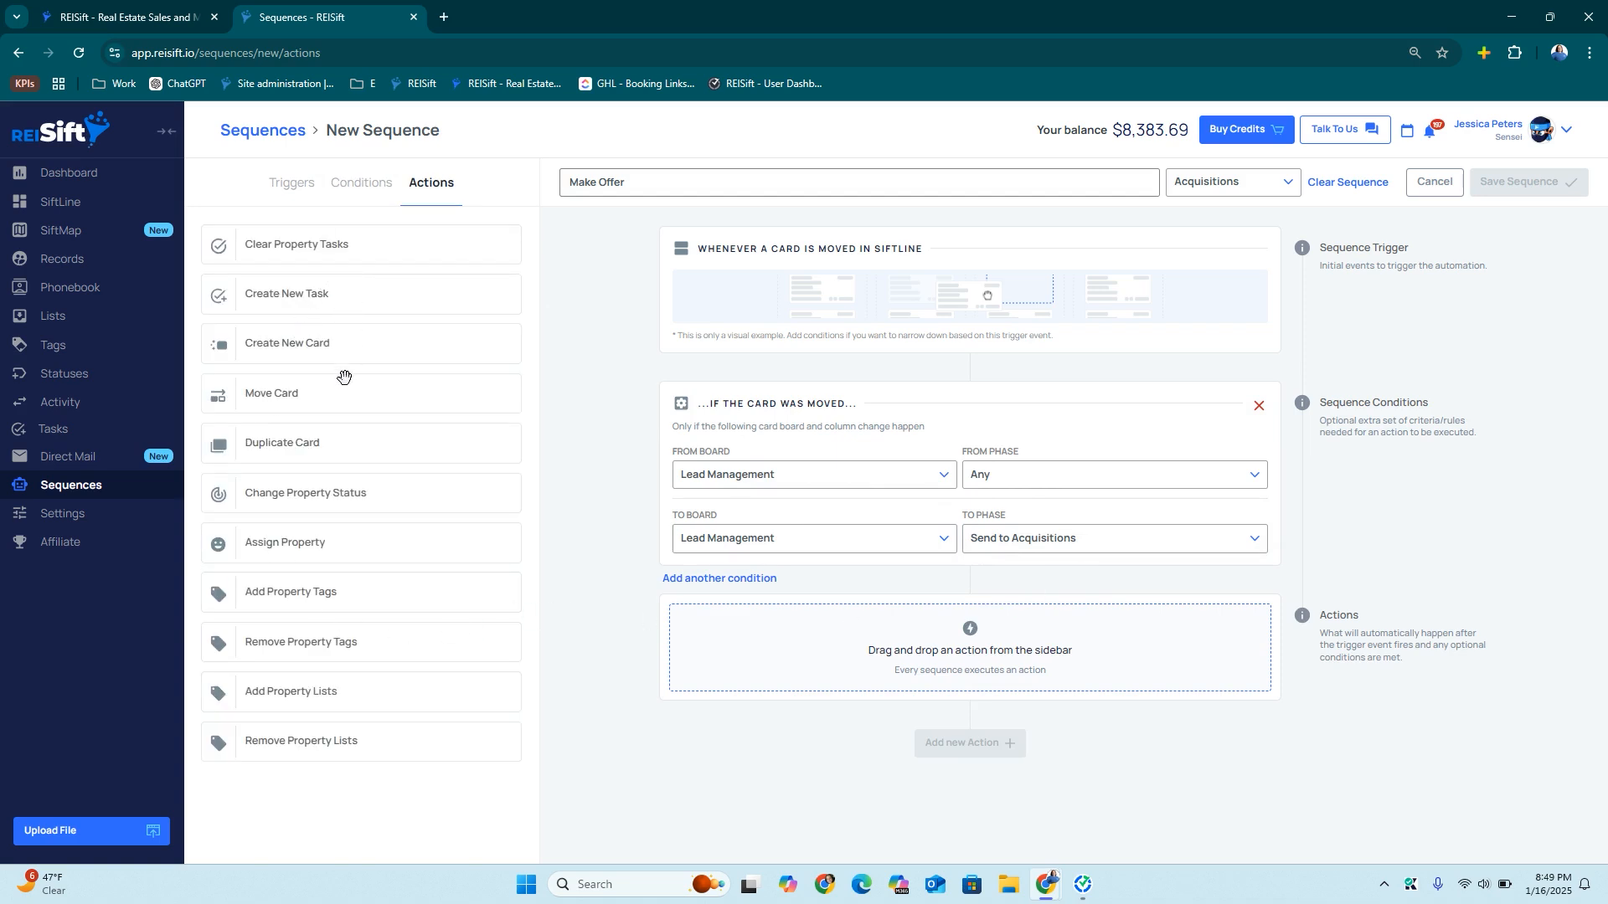
# Add actions that clear the property's tasks and move the card to the Acquisitions board
pyautogui.moveTo(303, 252); pyautogui.dragTo(813, 670)
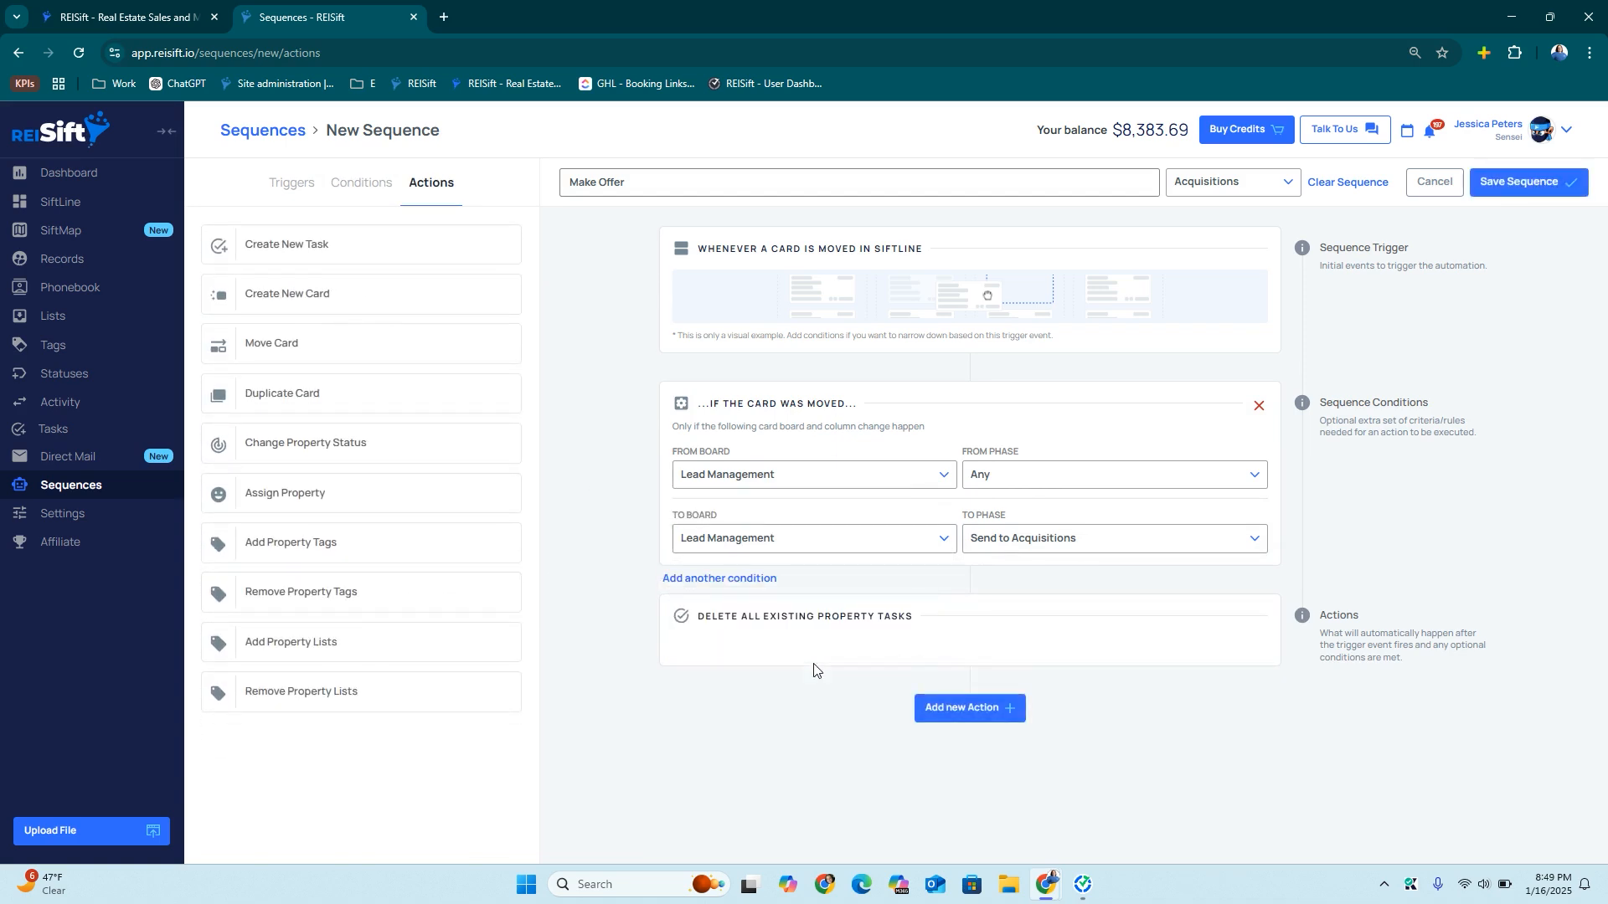
pyautogui.click(996, 710)
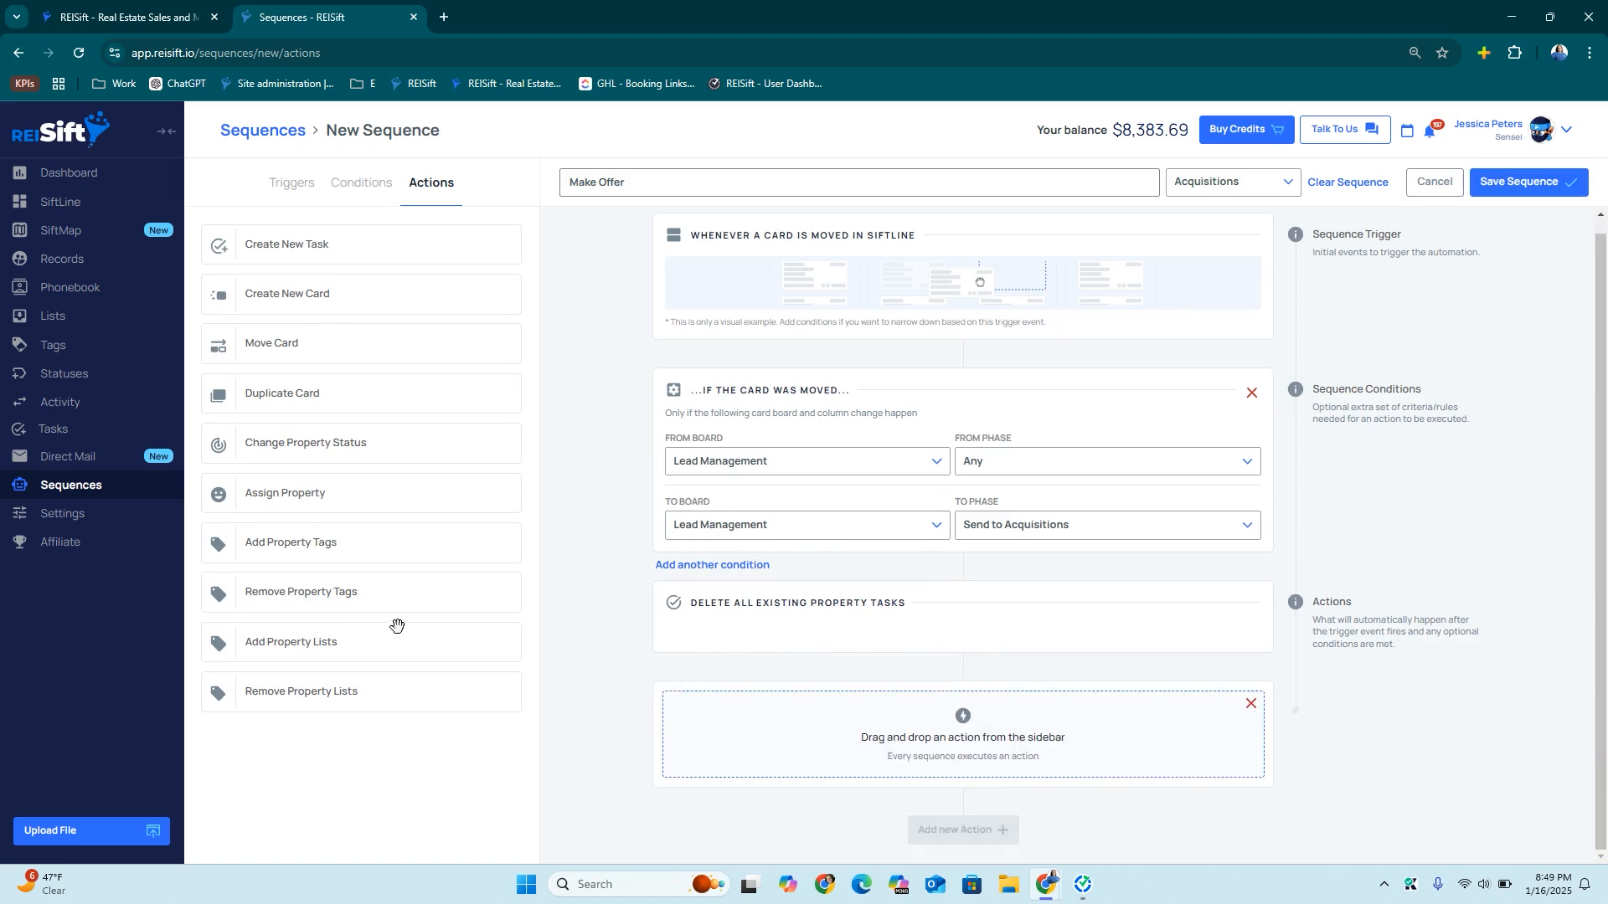
pyautogui.moveTo(313, 344); pyautogui.dragTo(917, 665)
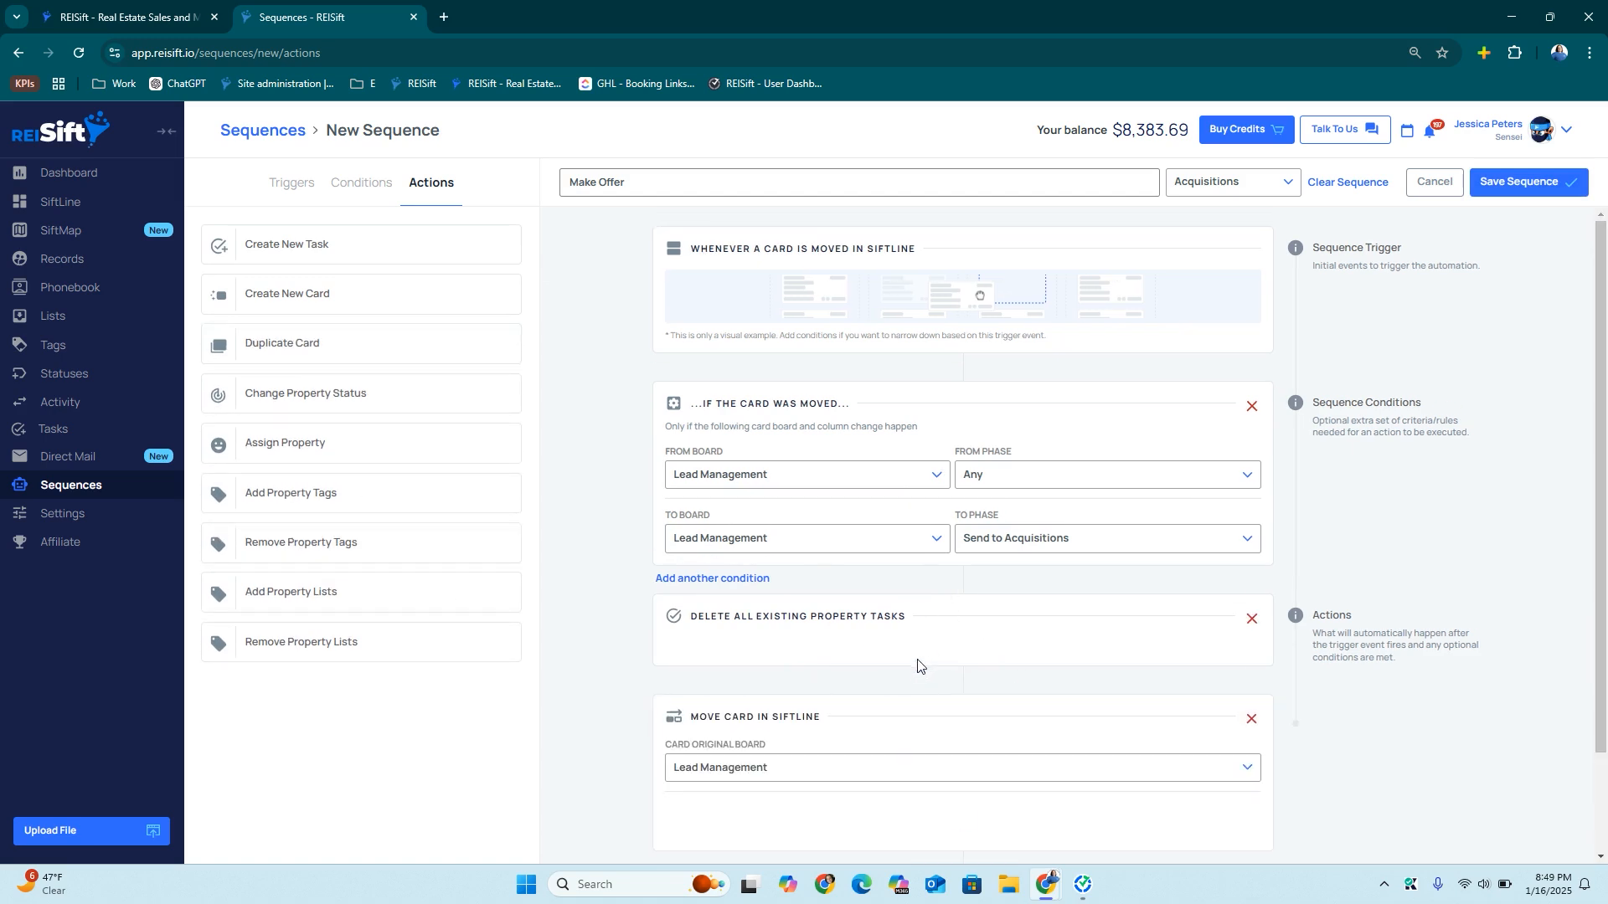
pyautogui.scroll(-2, 917, 665)
pyautogui.click(815, 653)
pyautogui.click(711, 745)
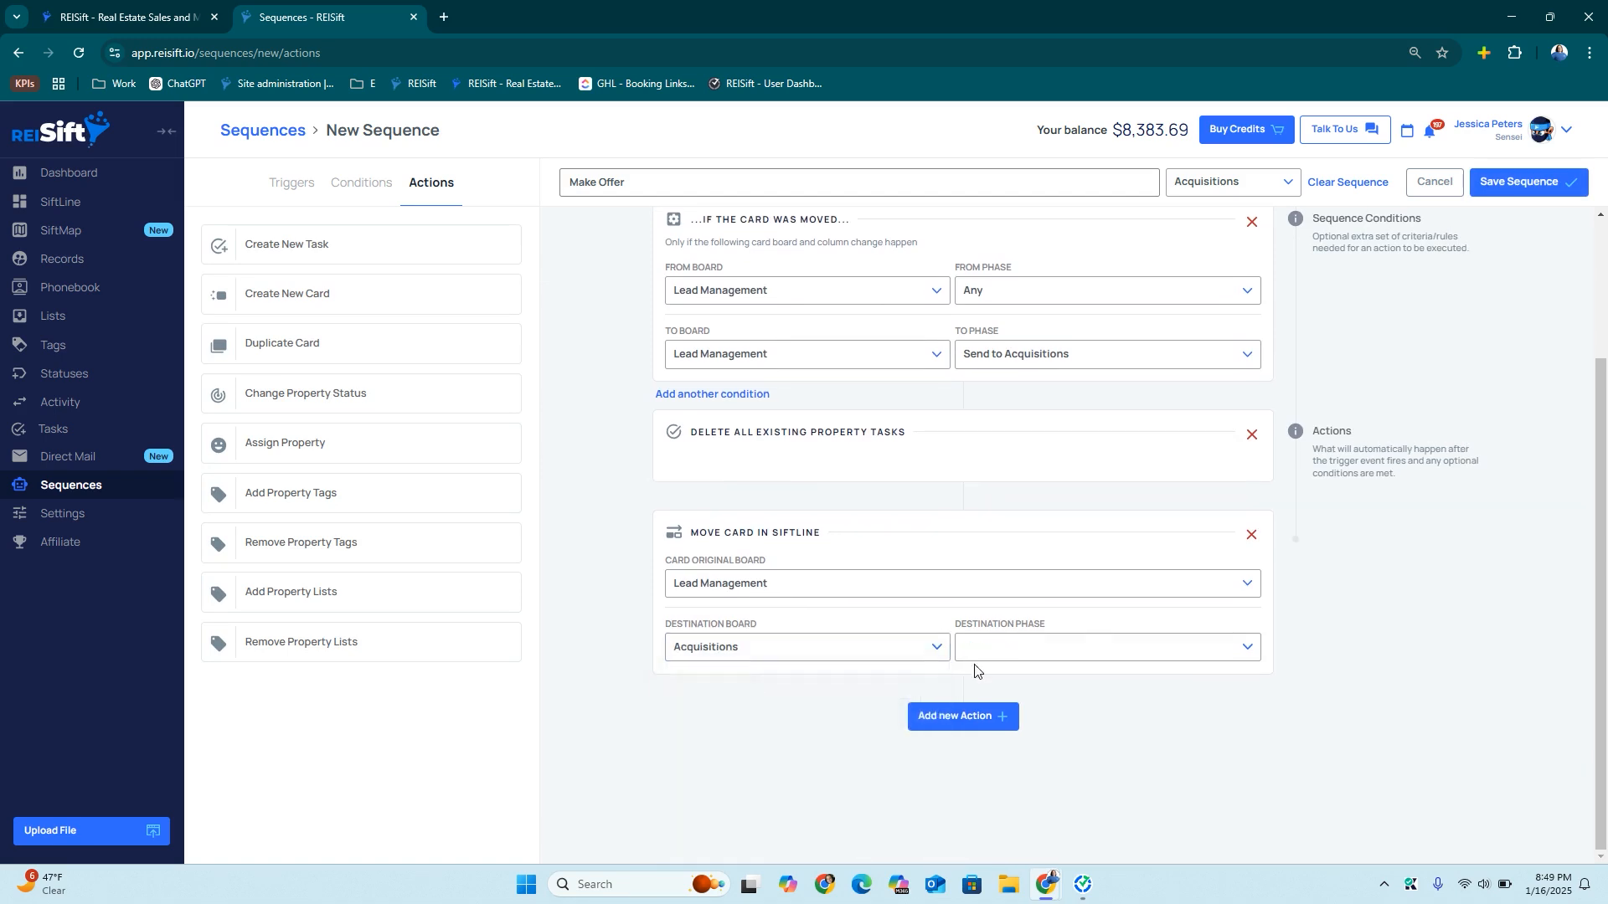
# Add the Make Offer preset task action and save the sequence
pyautogui.click(961, 717)
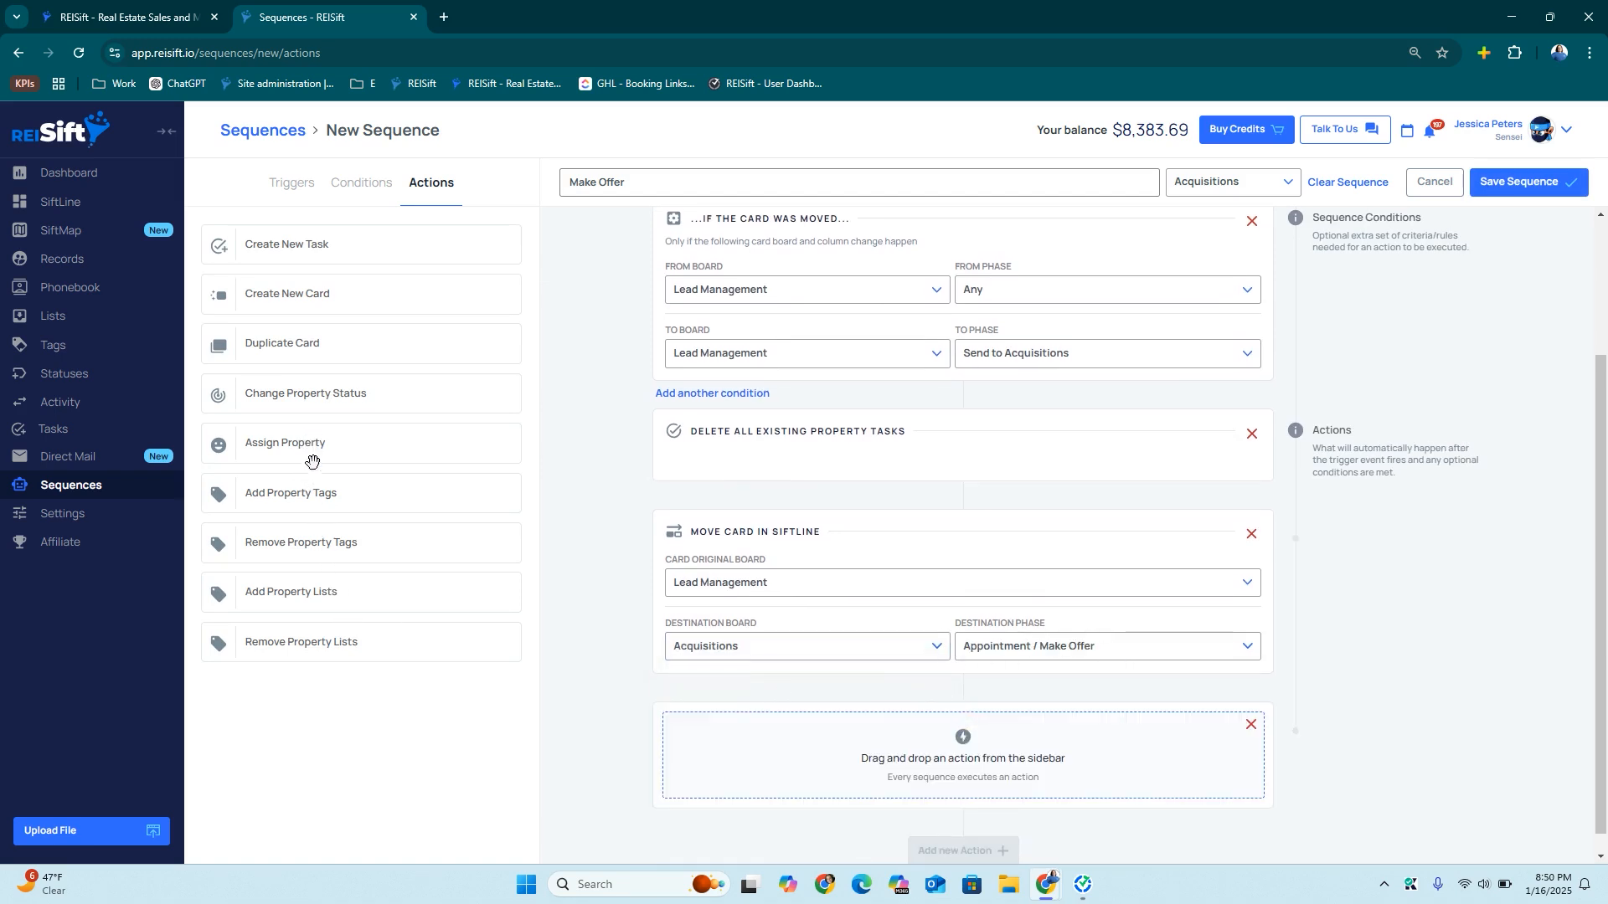
pyautogui.moveTo(309, 248); pyautogui.dragTo(867, 735)
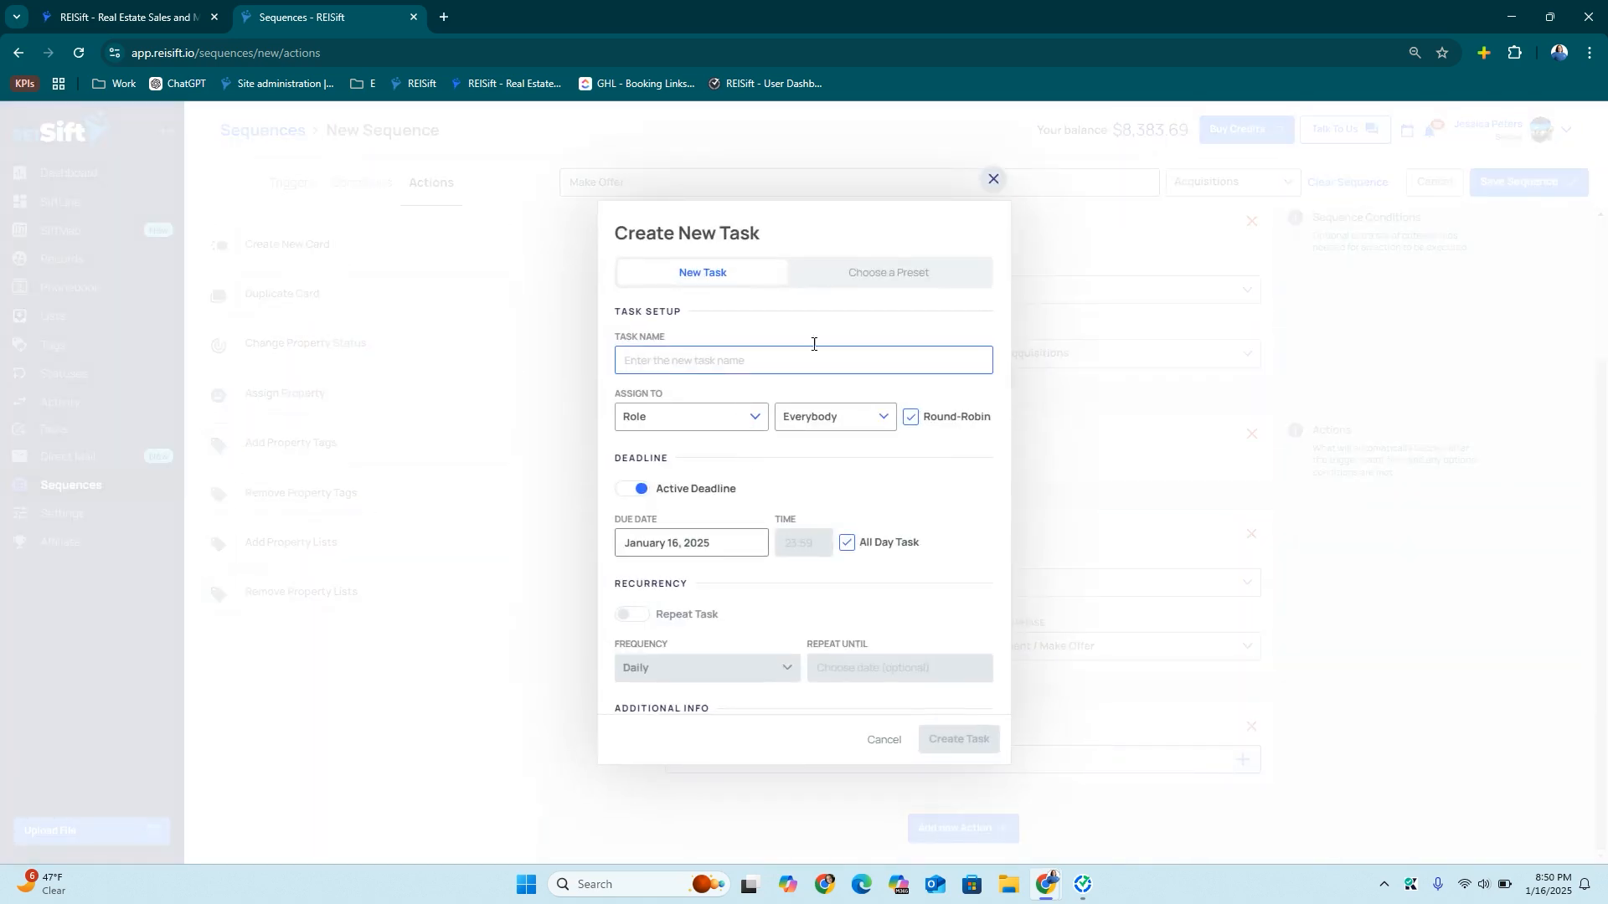
pyautogui.click(850, 276)
pyautogui.click(649, 342)
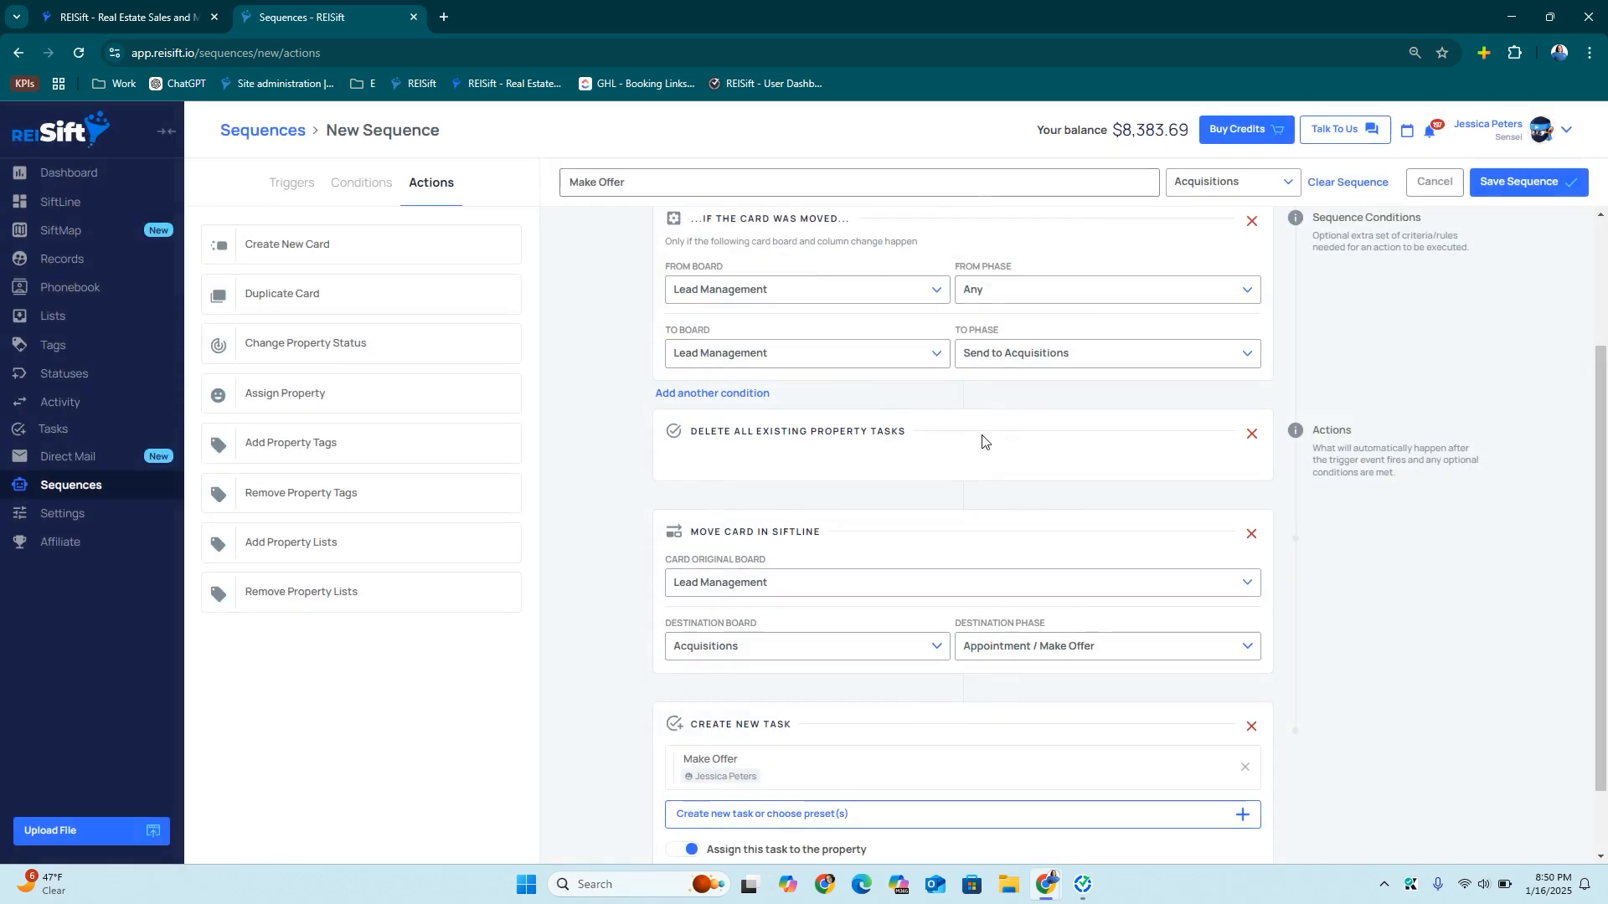
pyautogui.click(1540, 182)
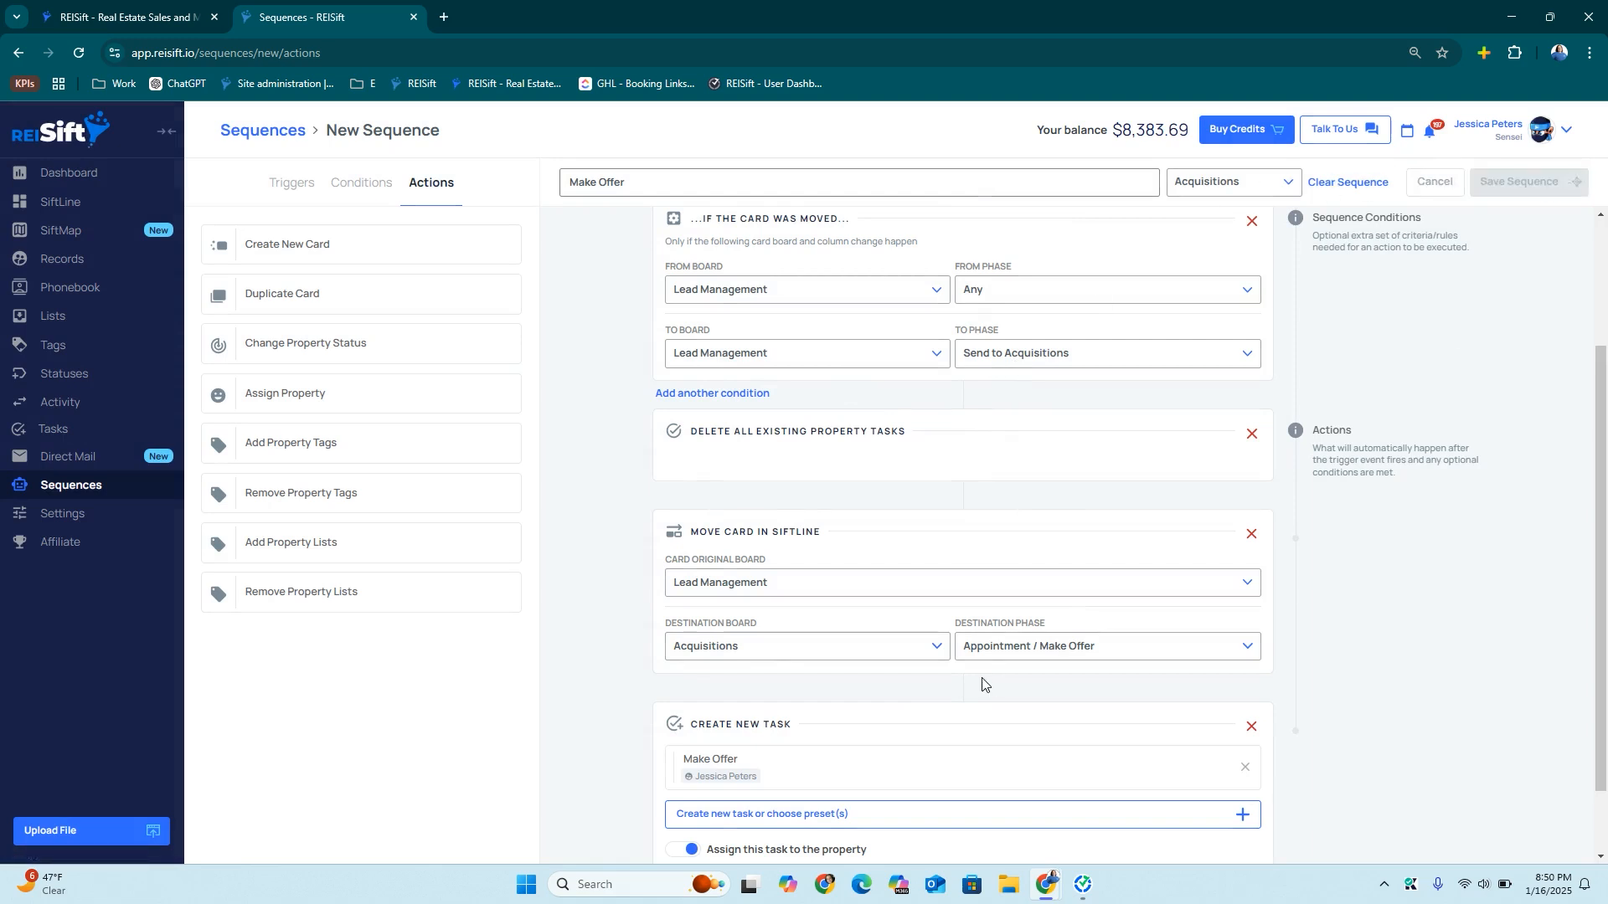
pyautogui.click(970, 367)
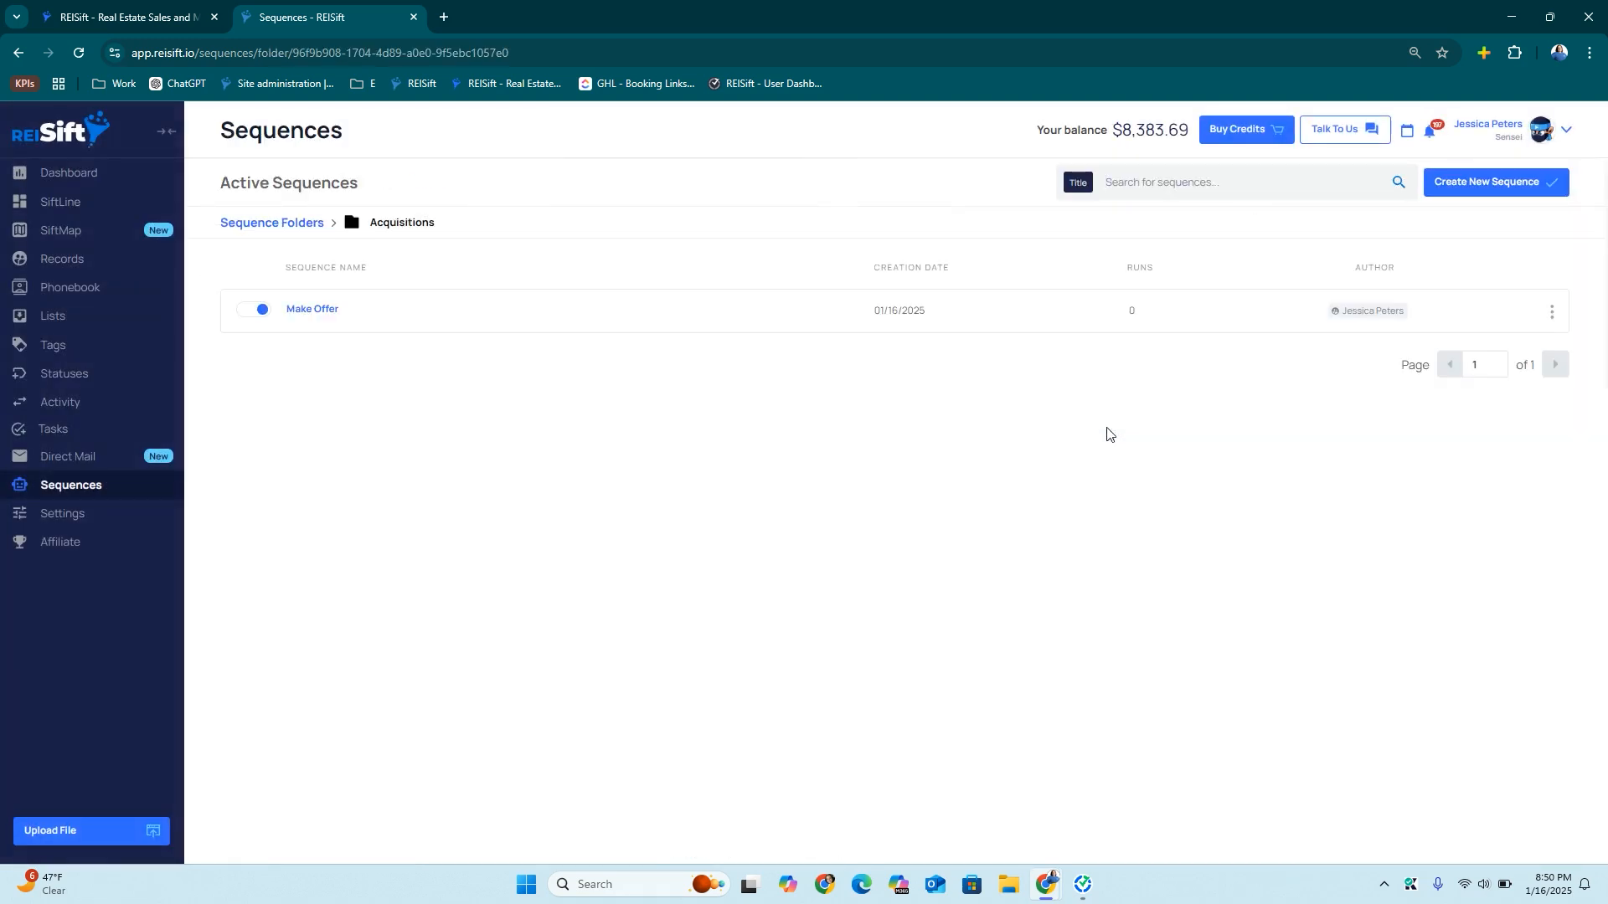
# Start a new sequence triggered when an Acquisitions card moves to Send Back to Lead Management
pyautogui.click(1507, 187)
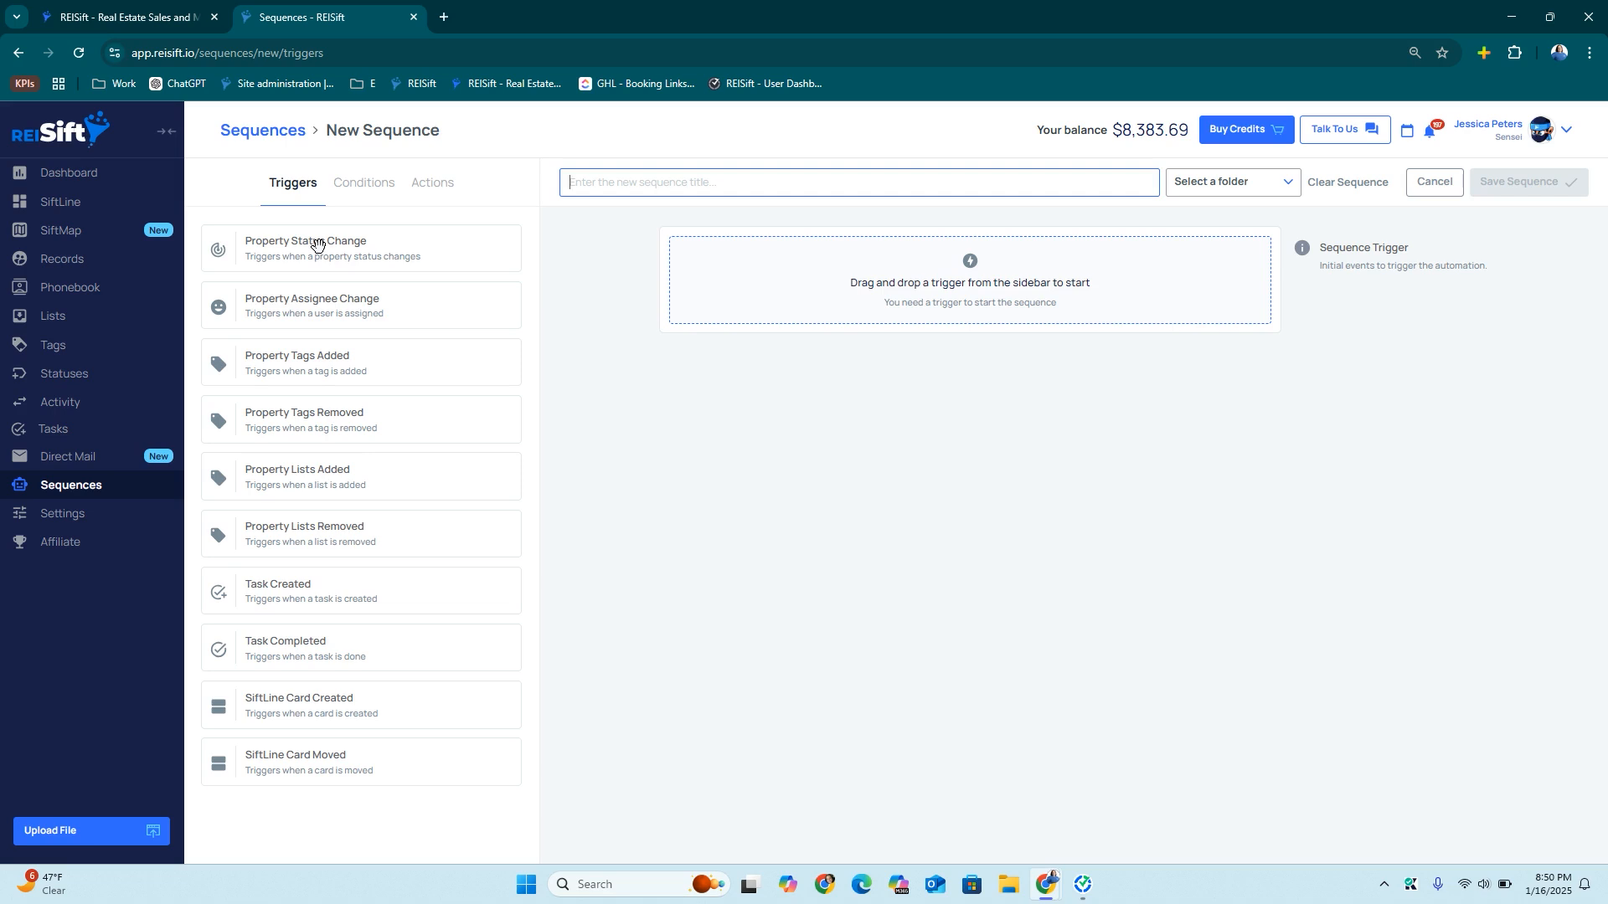
pyautogui.moveTo(310, 766); pyautogui.dragTo(786, 280)
pyautogui.moveTo(413, 257); pyautogui.dragTo(846, 456)
pyautogui.click(853, 484)
pyautogui.click(752, 569)
pyautogui.click(766, 545)
pyautogui.click(736, 642)
pyautogui.click(1008, 543)
pyautogui.scroll(-3, 1106, 662)
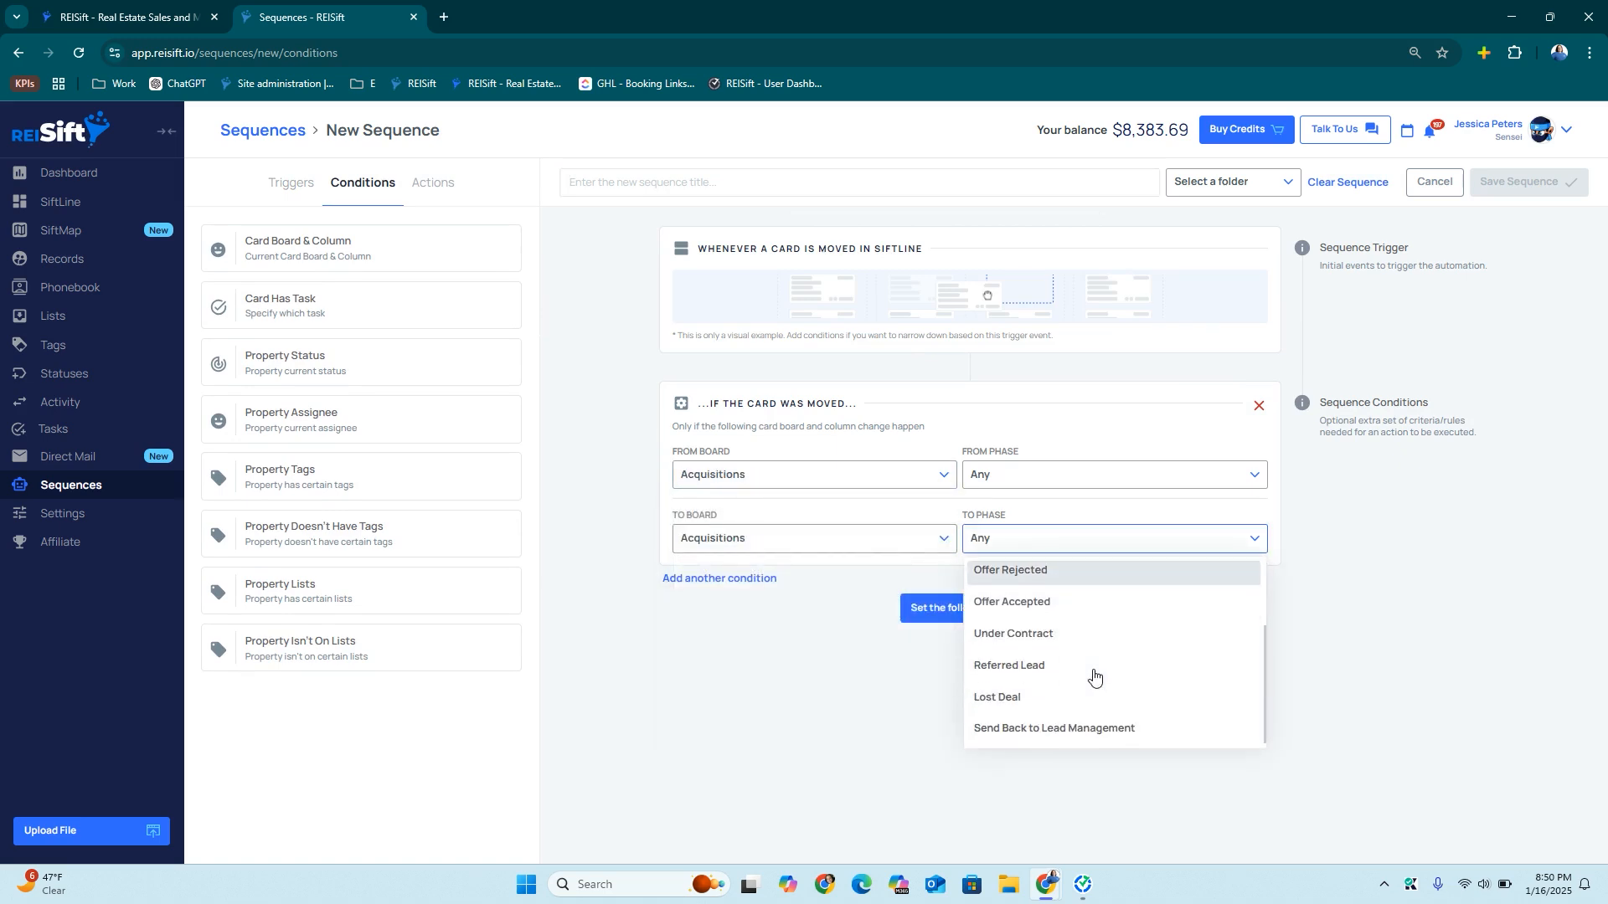
pyautogui.click(1054, 728)
pyautogui.click(938, 608)
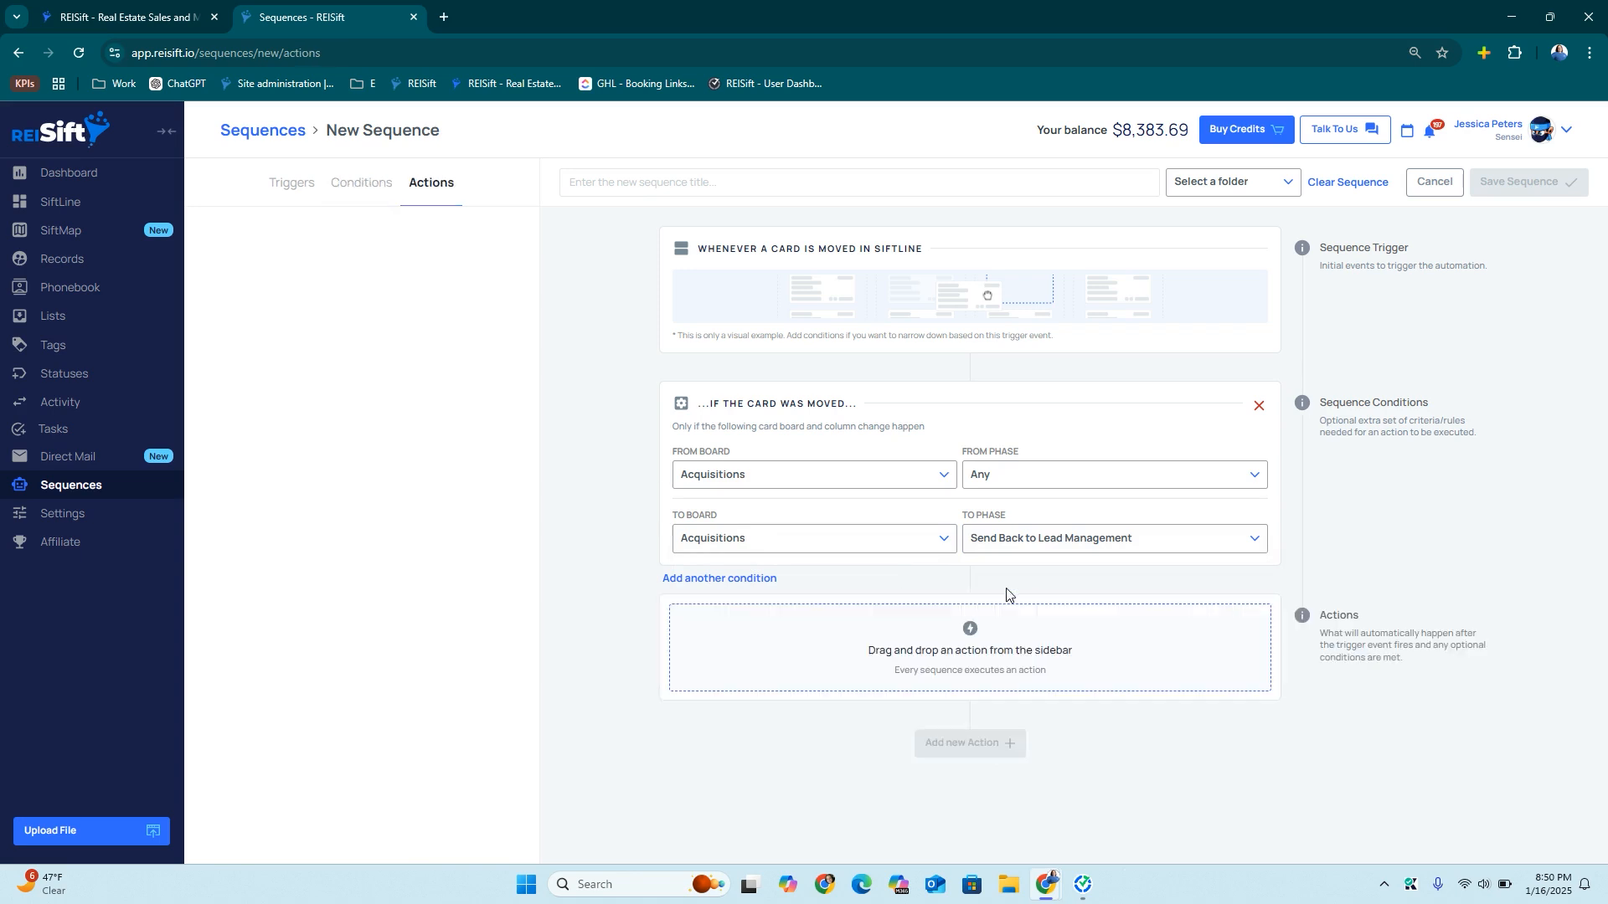
# Add actions that clear the property's tasks and move the card to Needs Review
pyautogui.moveTo(293, 251); pyautogui.dragTo(753, 641)
pyautogui.click(932, 714)
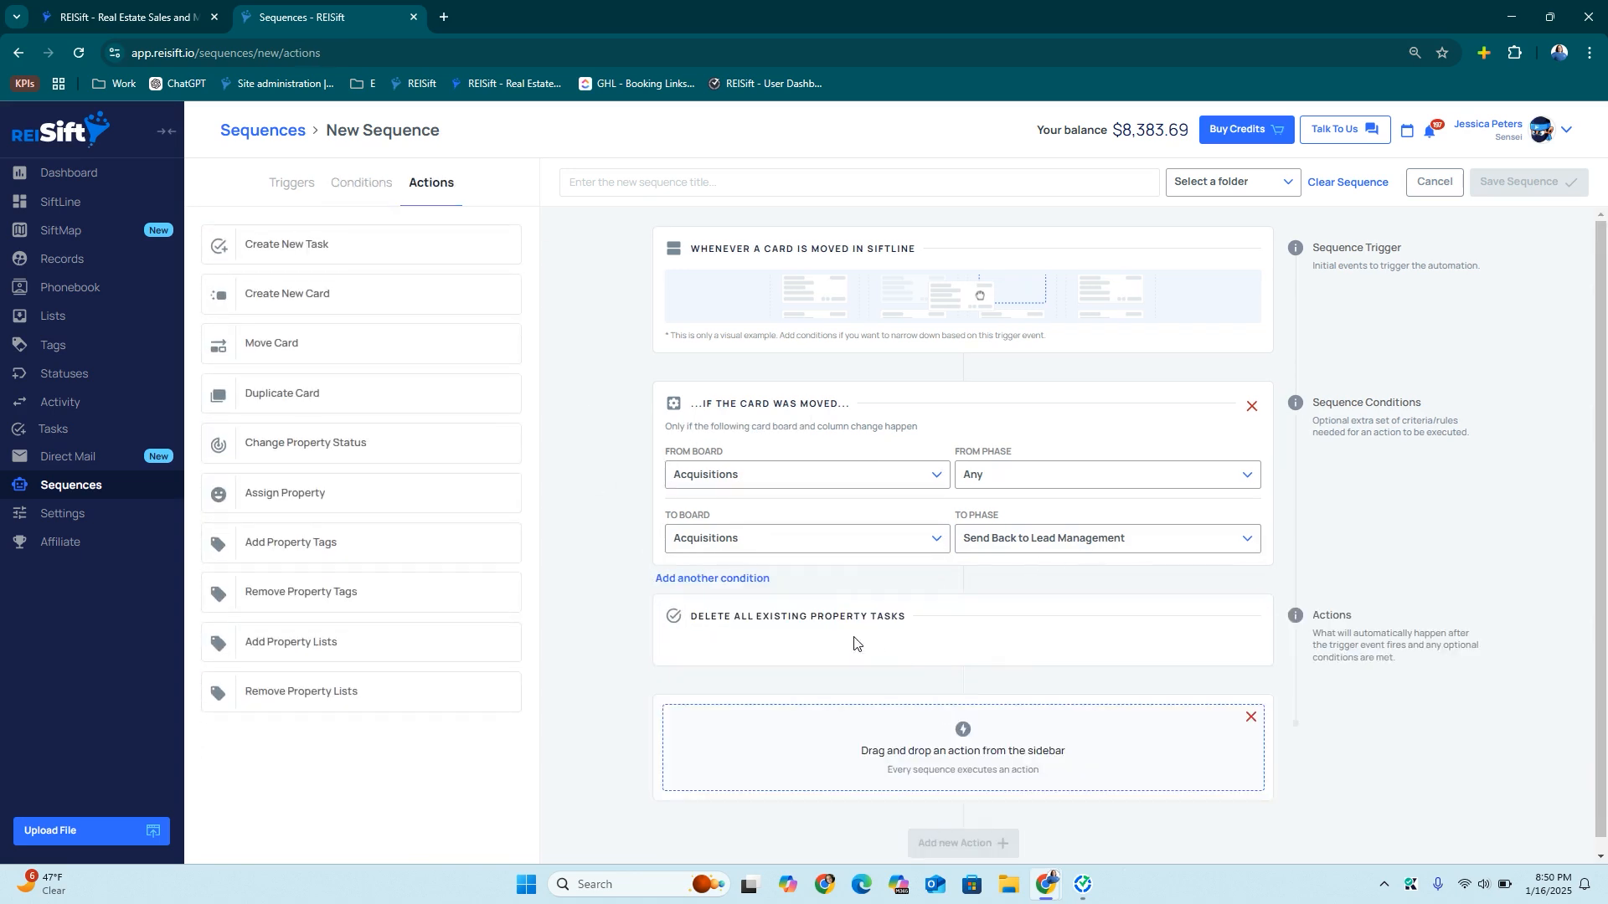
pyautogui.scroll(-1, 629, 560)
pyautogui.moveTo(262, 347); pyautogui.dragTo(753, 736)
pyautogui.scroll(-3, 901, 710)
pyautogui.click(1008, 645)
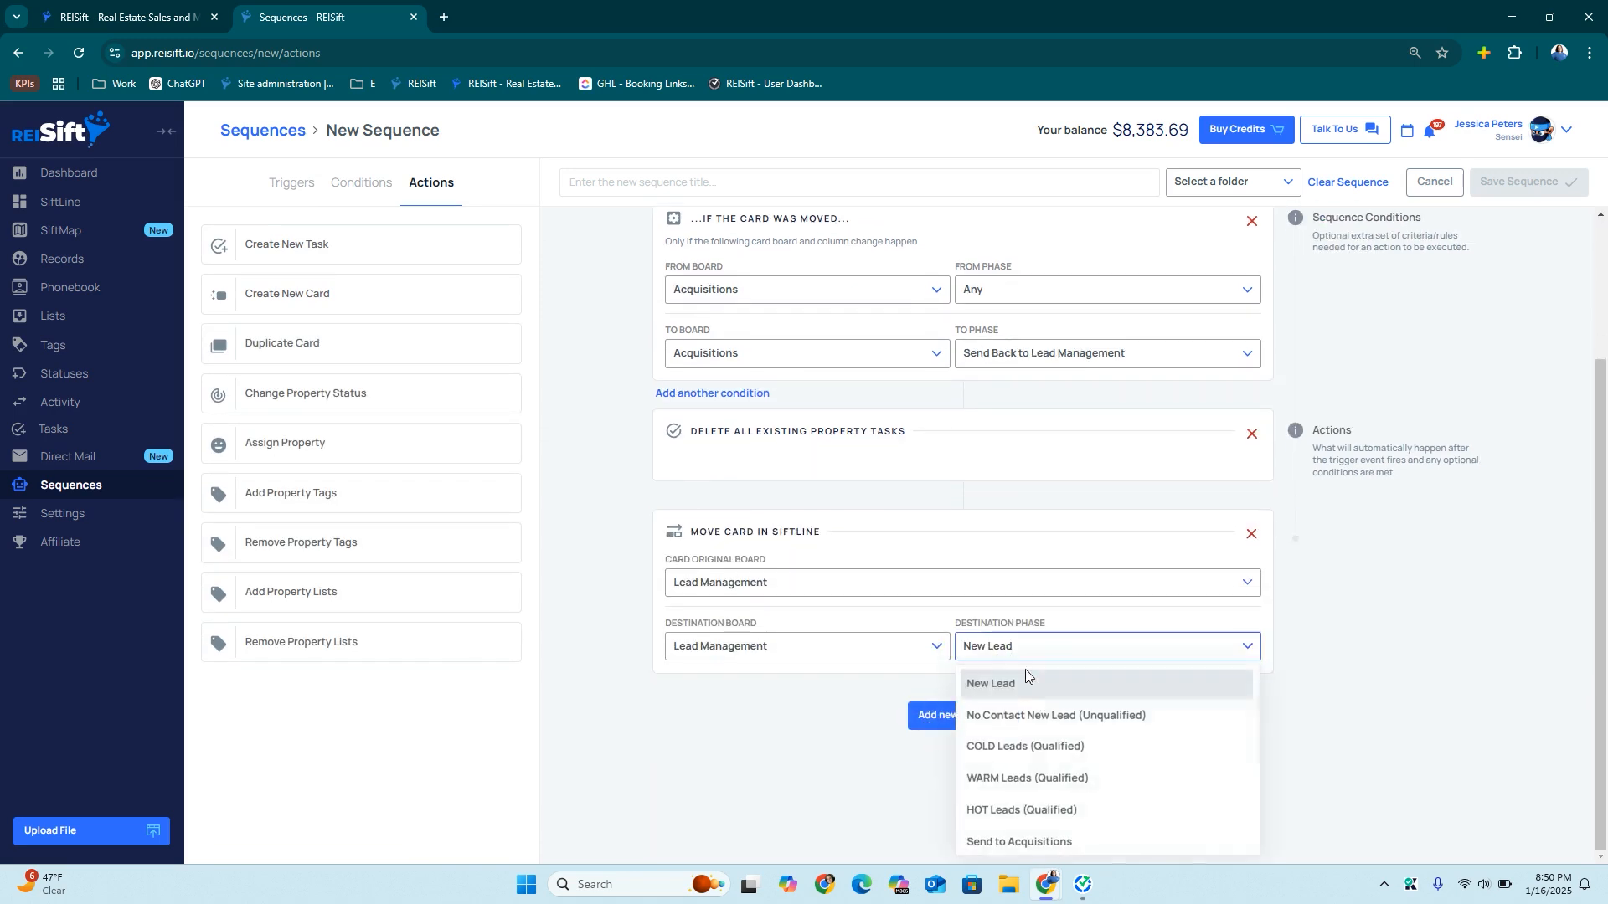
pyautogui.scroll(-1, 1043, 774)
pyautogui.click(1029, 782)
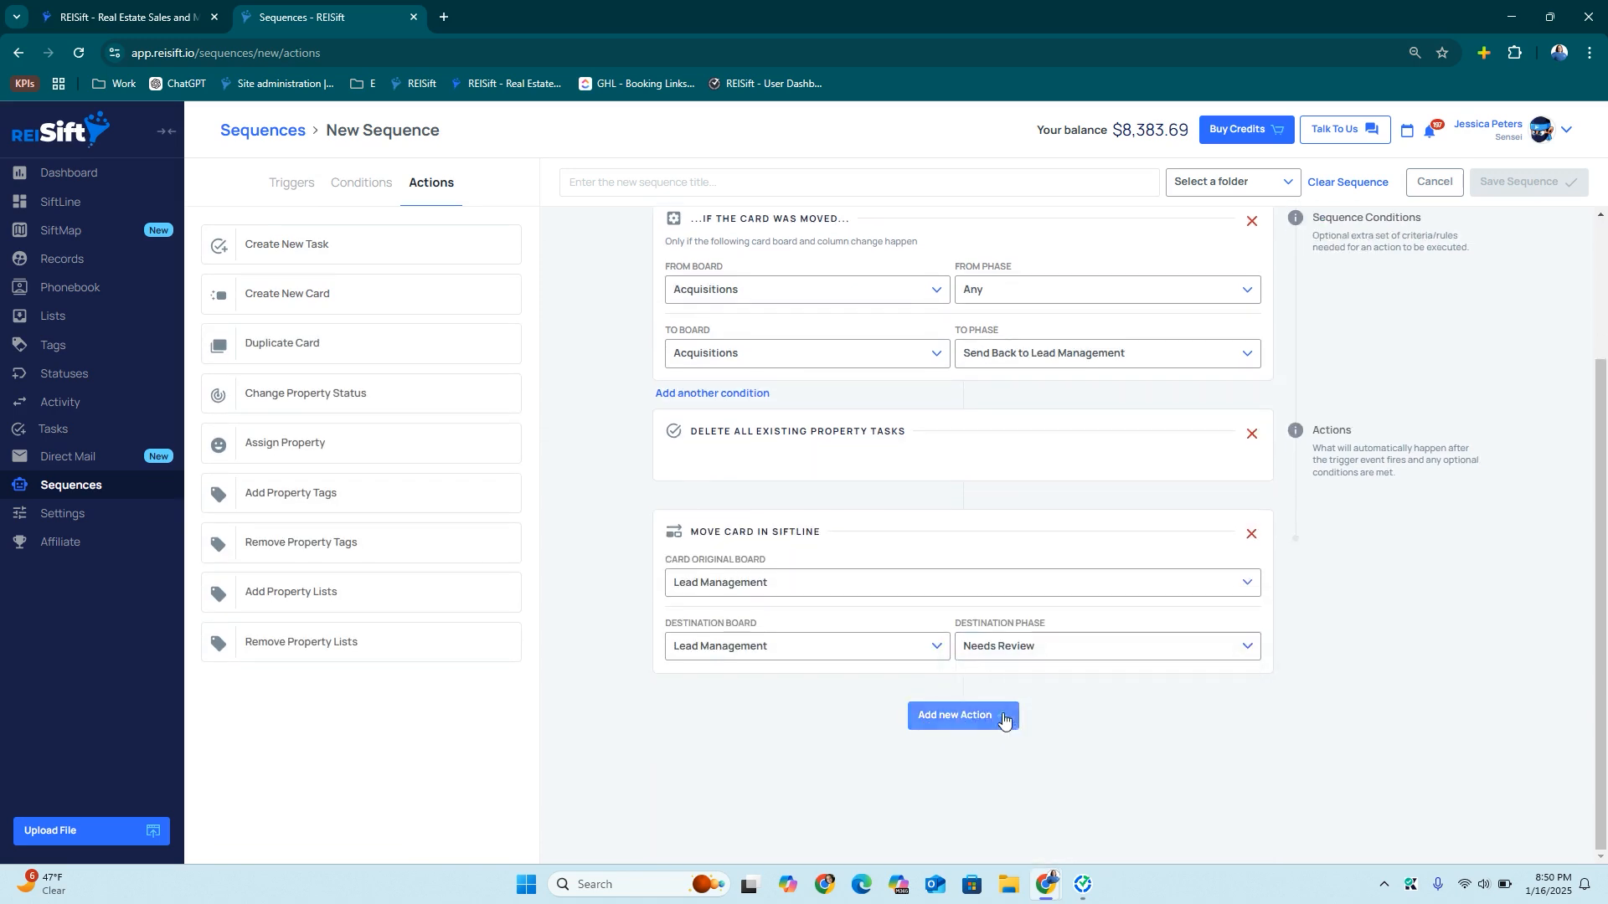
# Add a create-task action using the Send Back to LM (Review) preset task
pyautogui.click(951, 716)
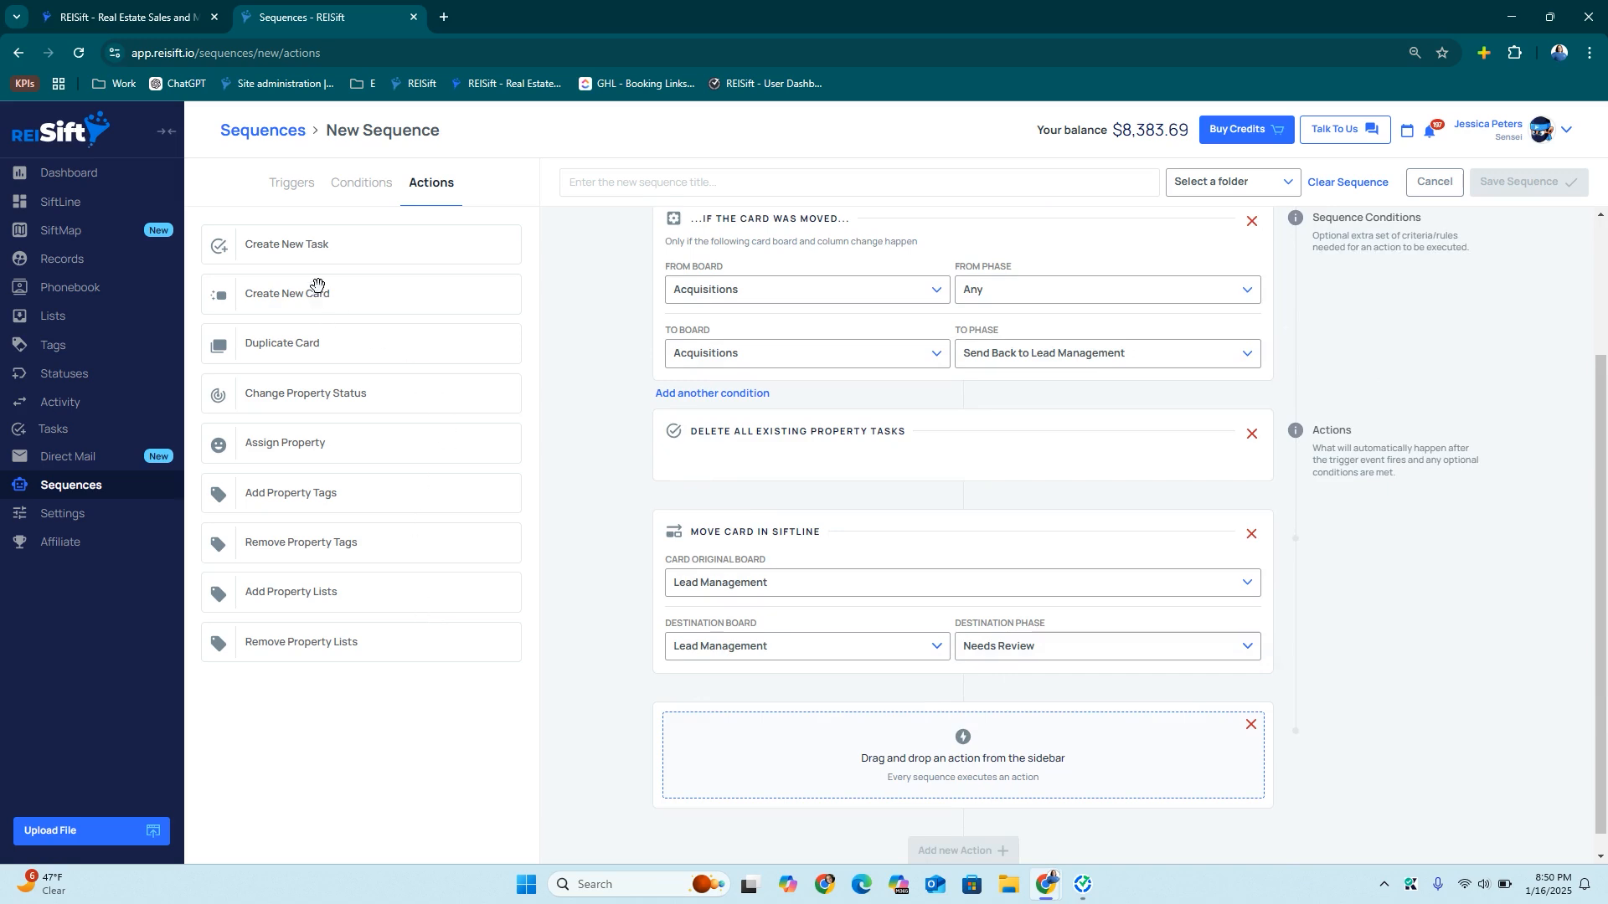
pyautogui.moveTo(323, 248); pyautogui.dragTo(828, 749)
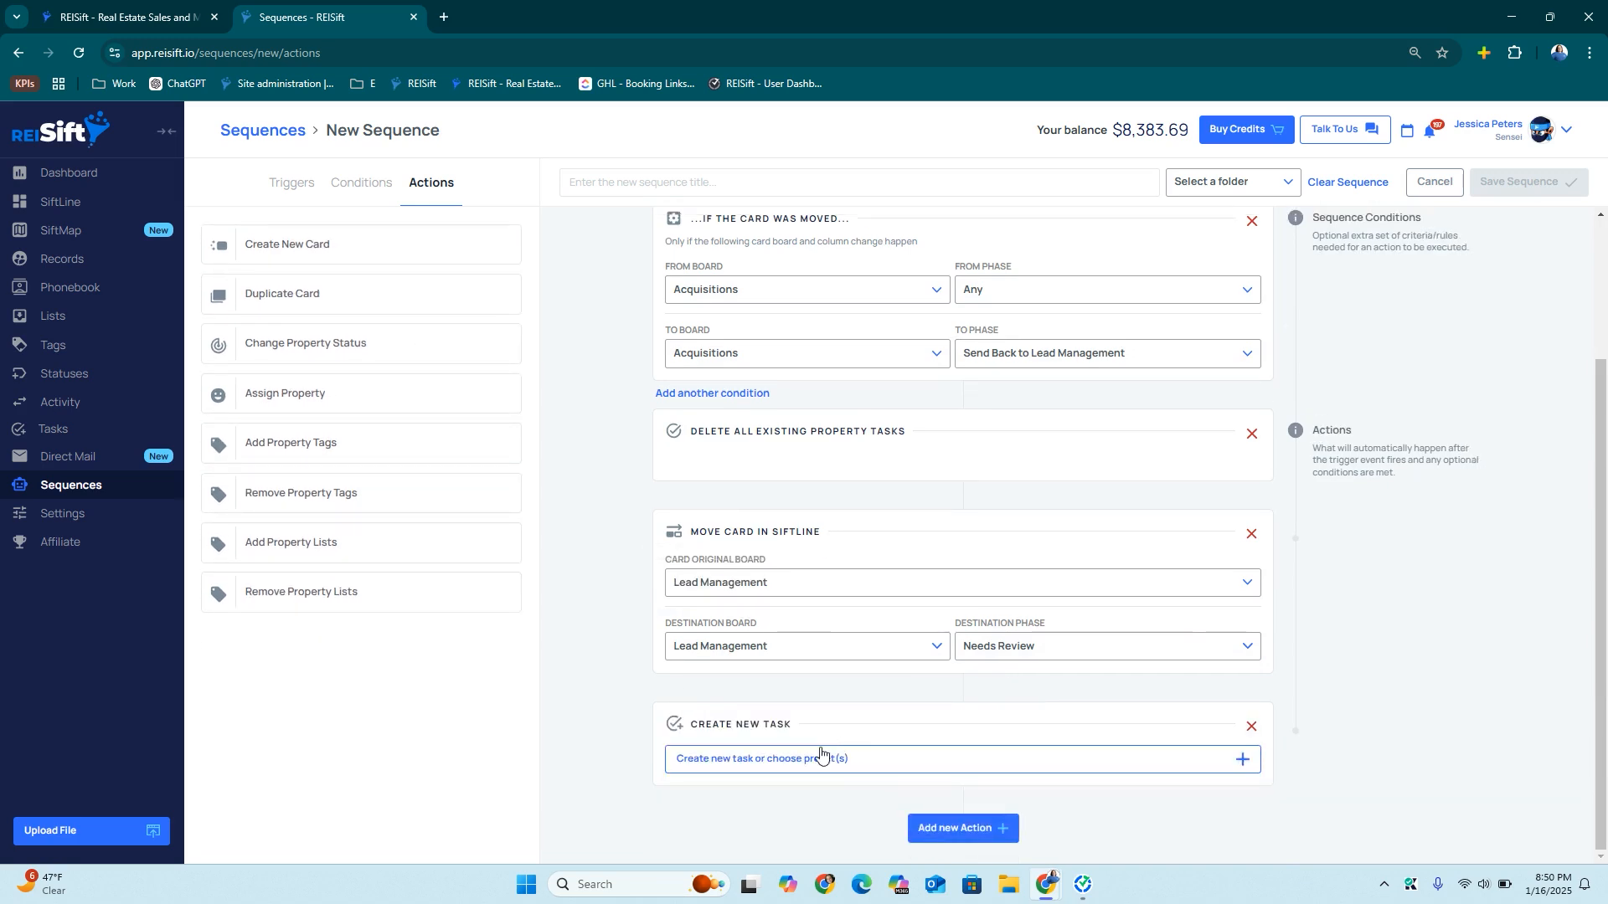
pyautogui.click(784, 760)
pyautogui.click(835, 283)
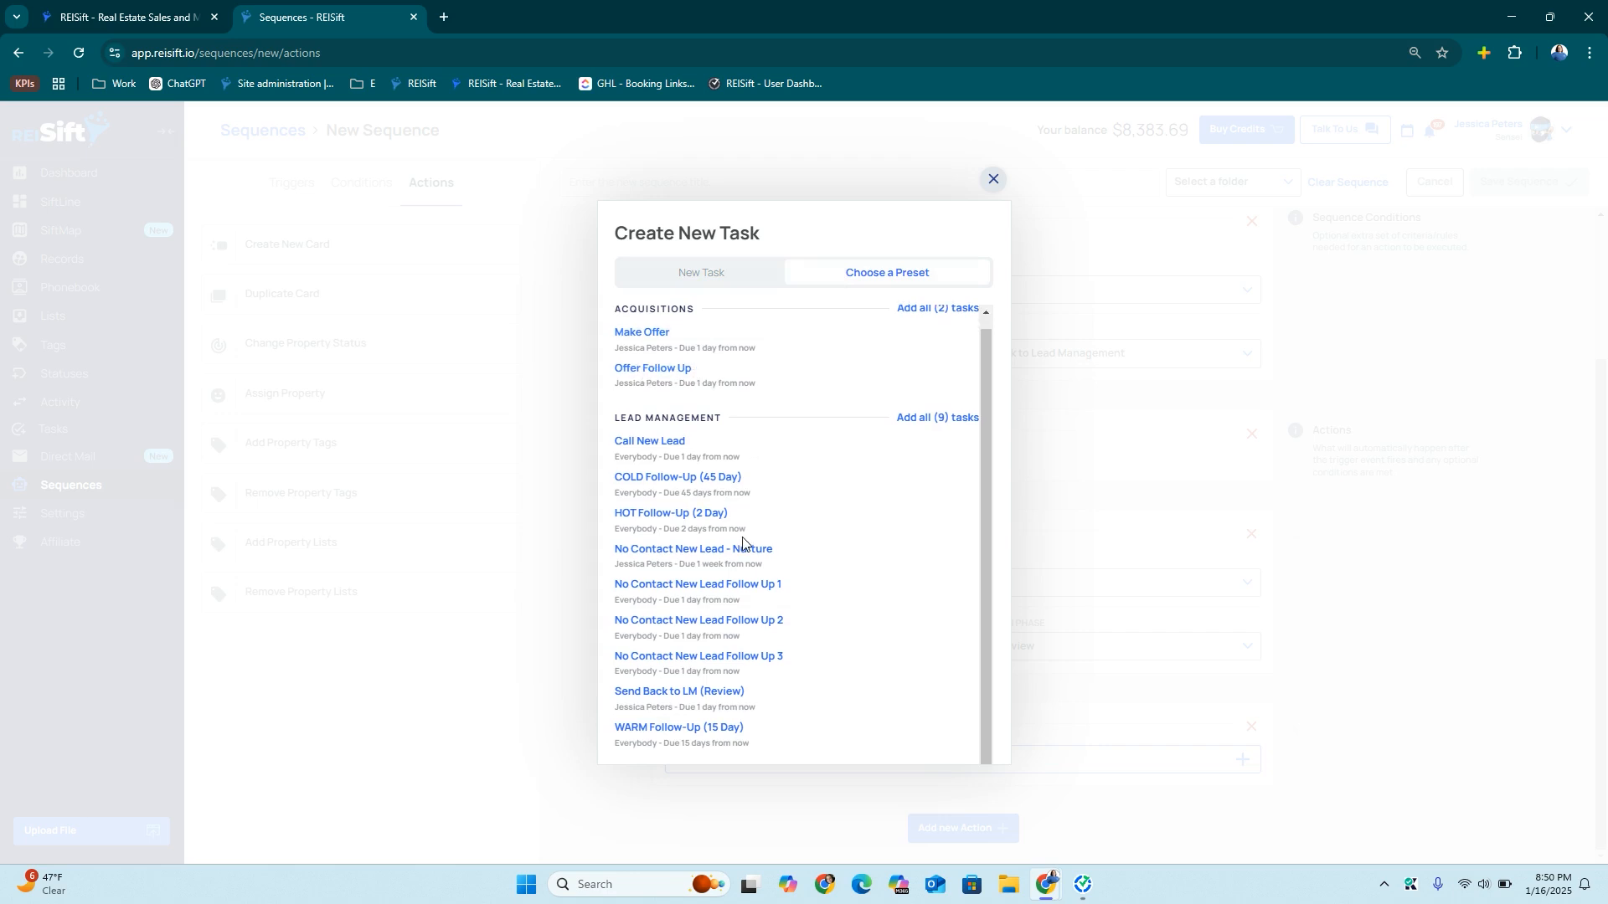
pyautogui.scroll(-1, 653, 686)
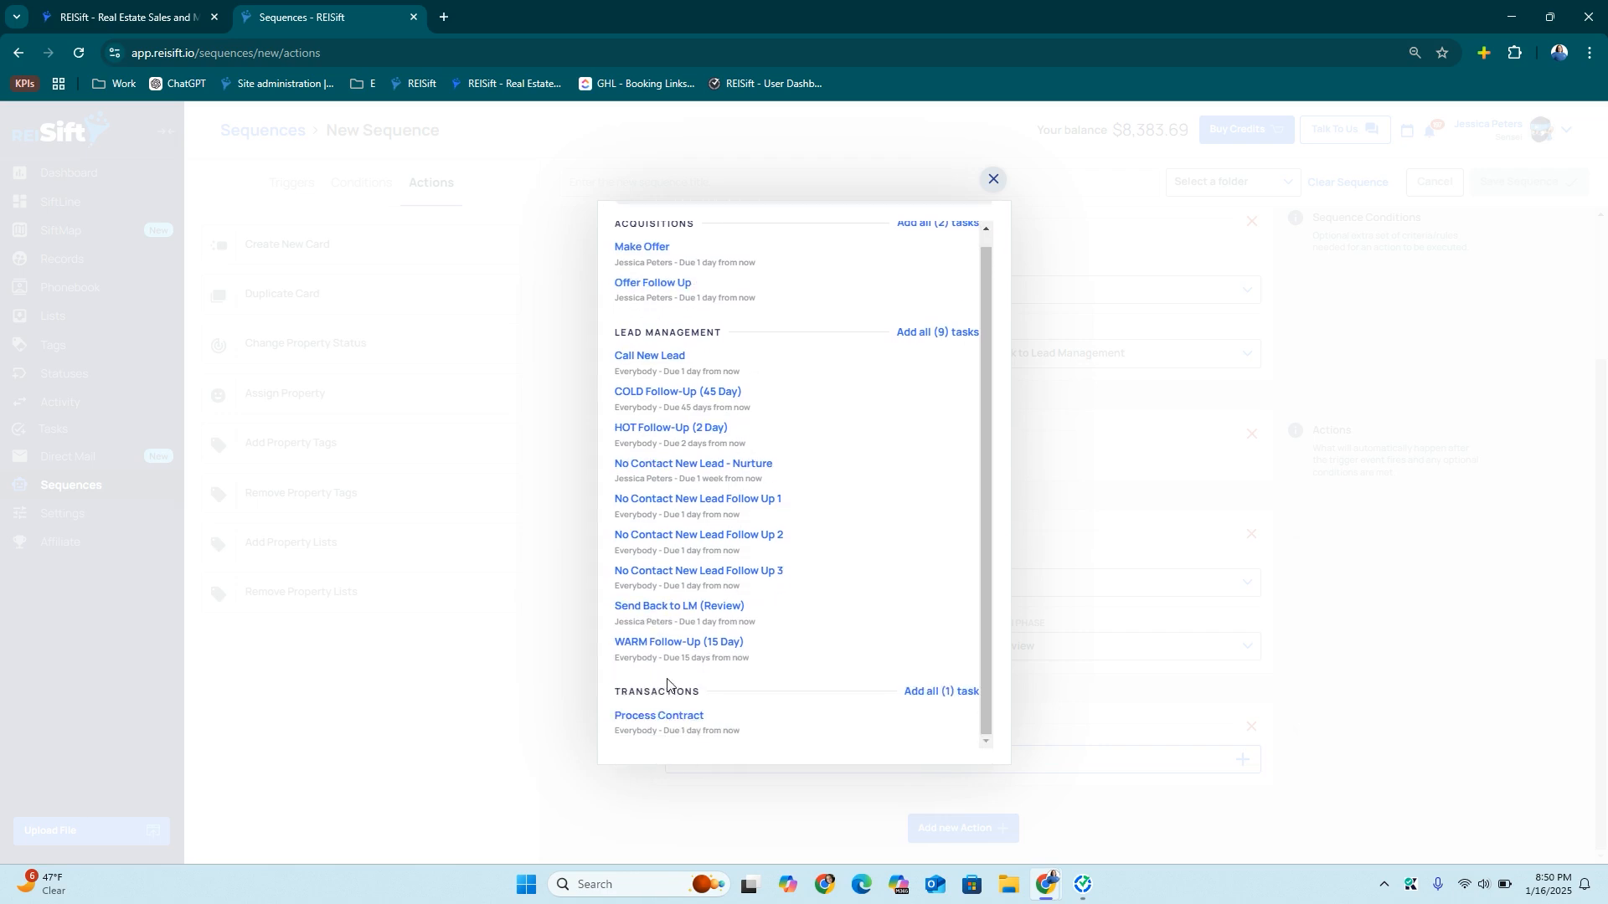
pyautogui.click(677, 607)
# Title the sequence Send Back to LM, file it in Acquisitions, and save it
pyautogui.click(603, 174)
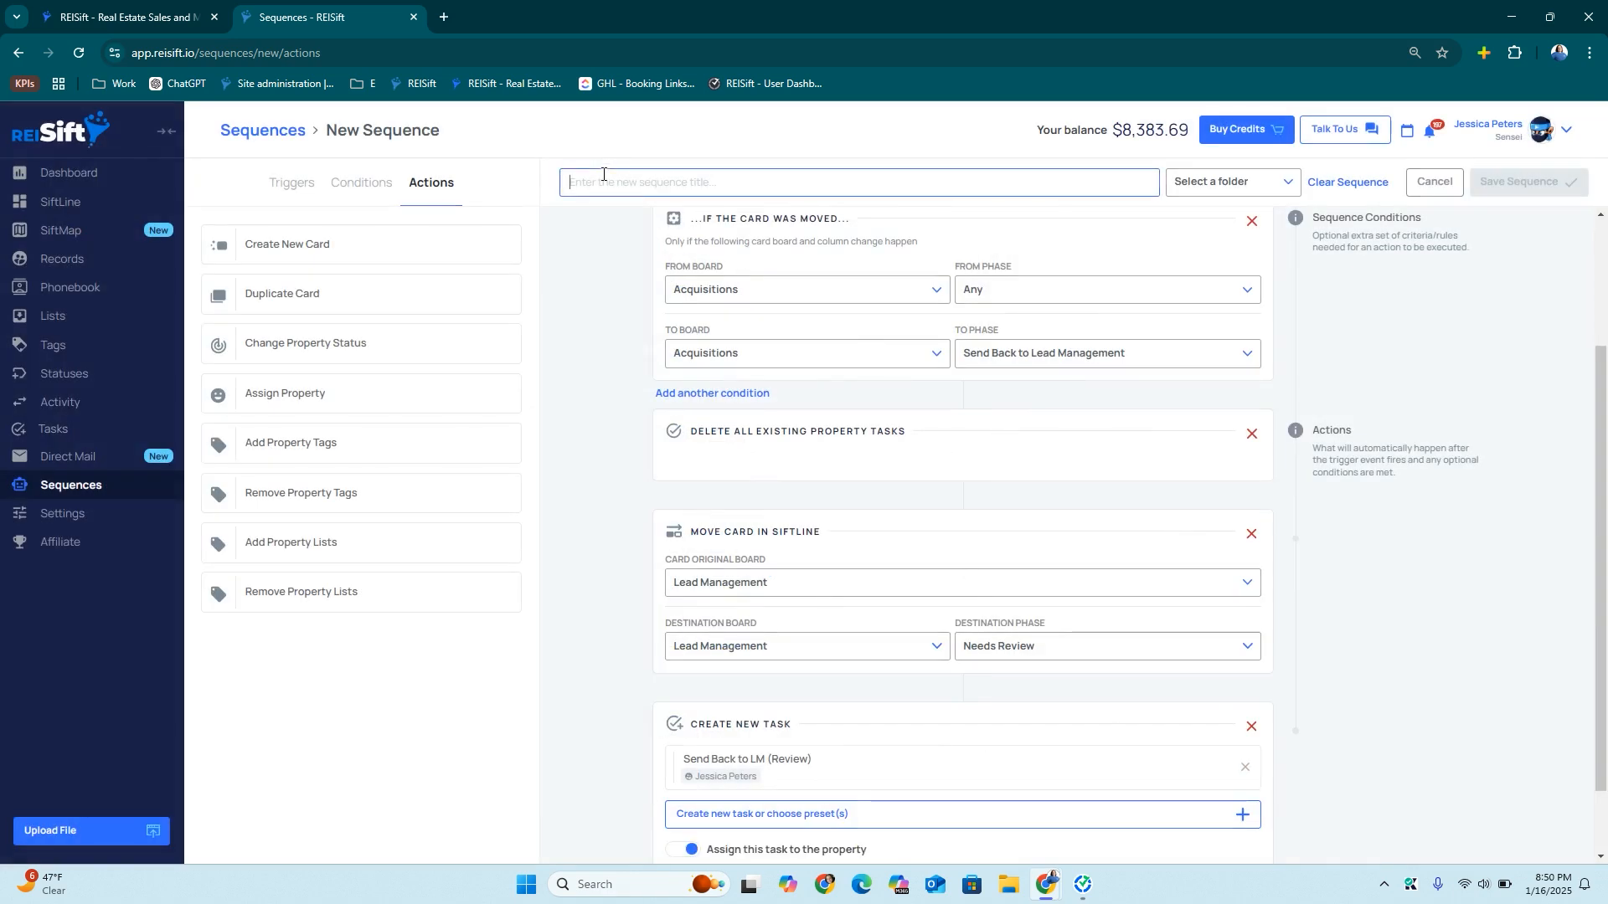
pyautogui.write('Send Back to LM')
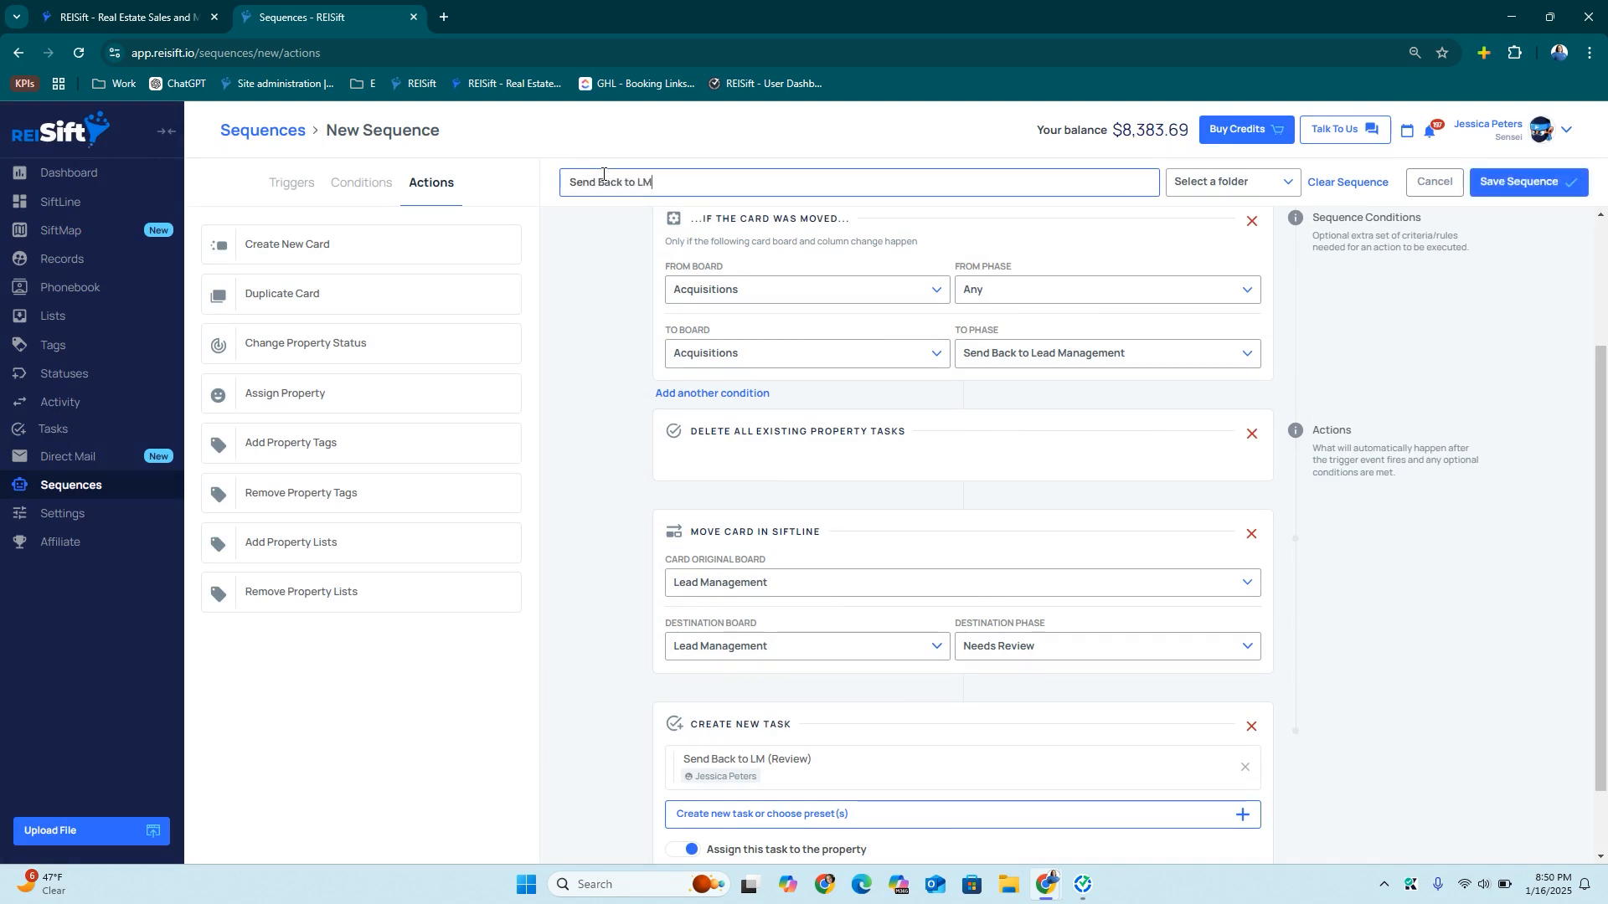
pyautogui.click(1199, 182)
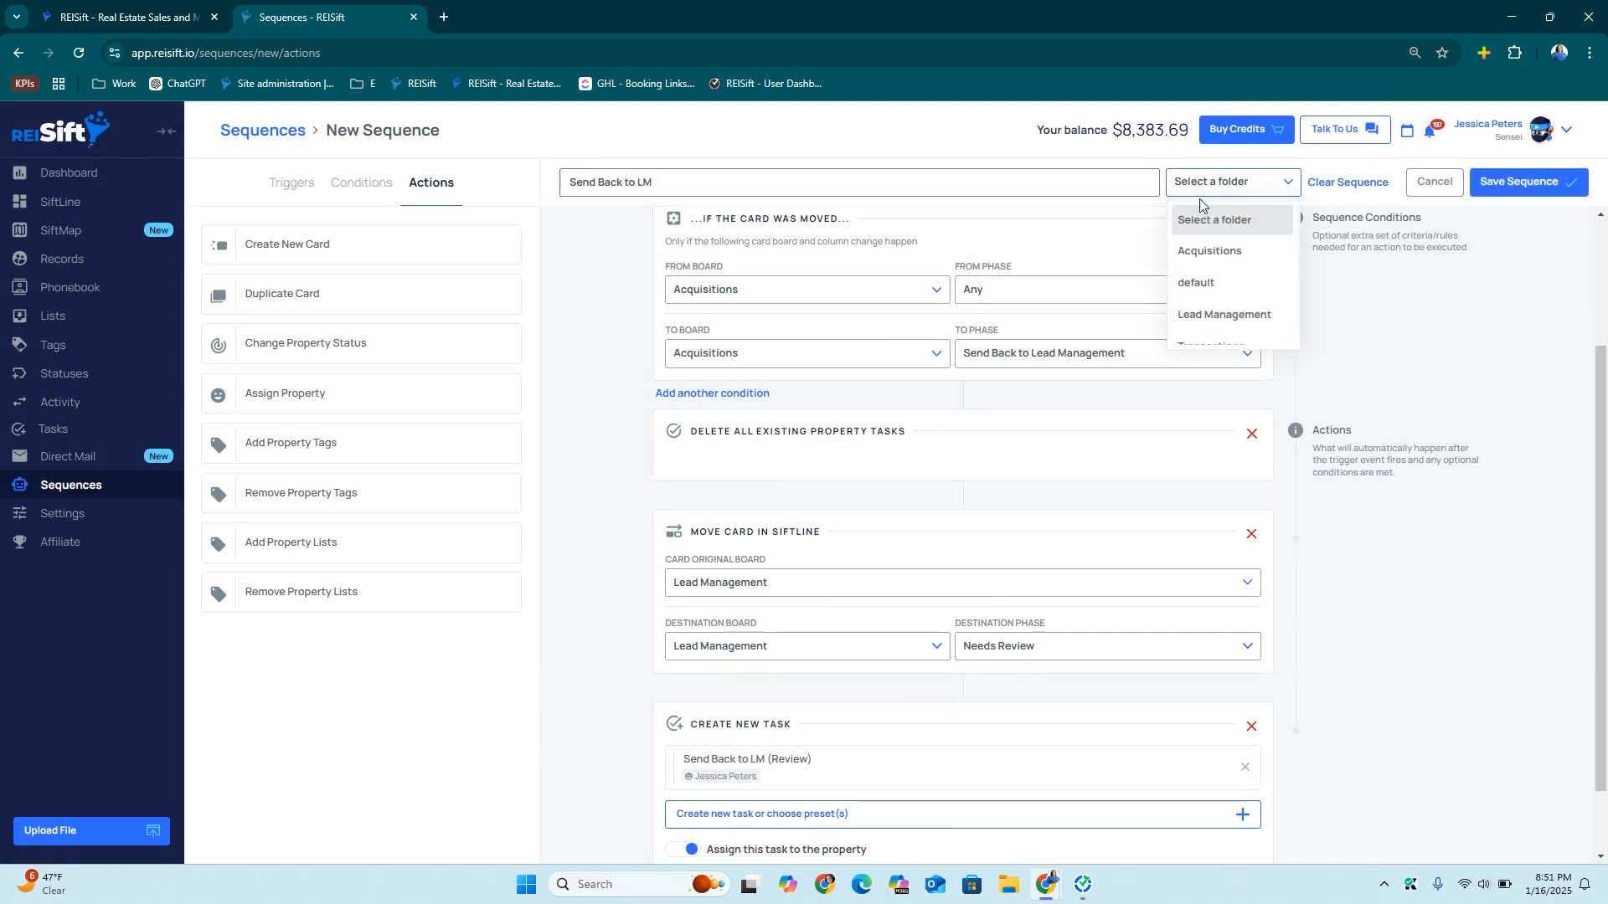
pyautogui.click(1197, 249)
pyautogui.click(1500, 187)
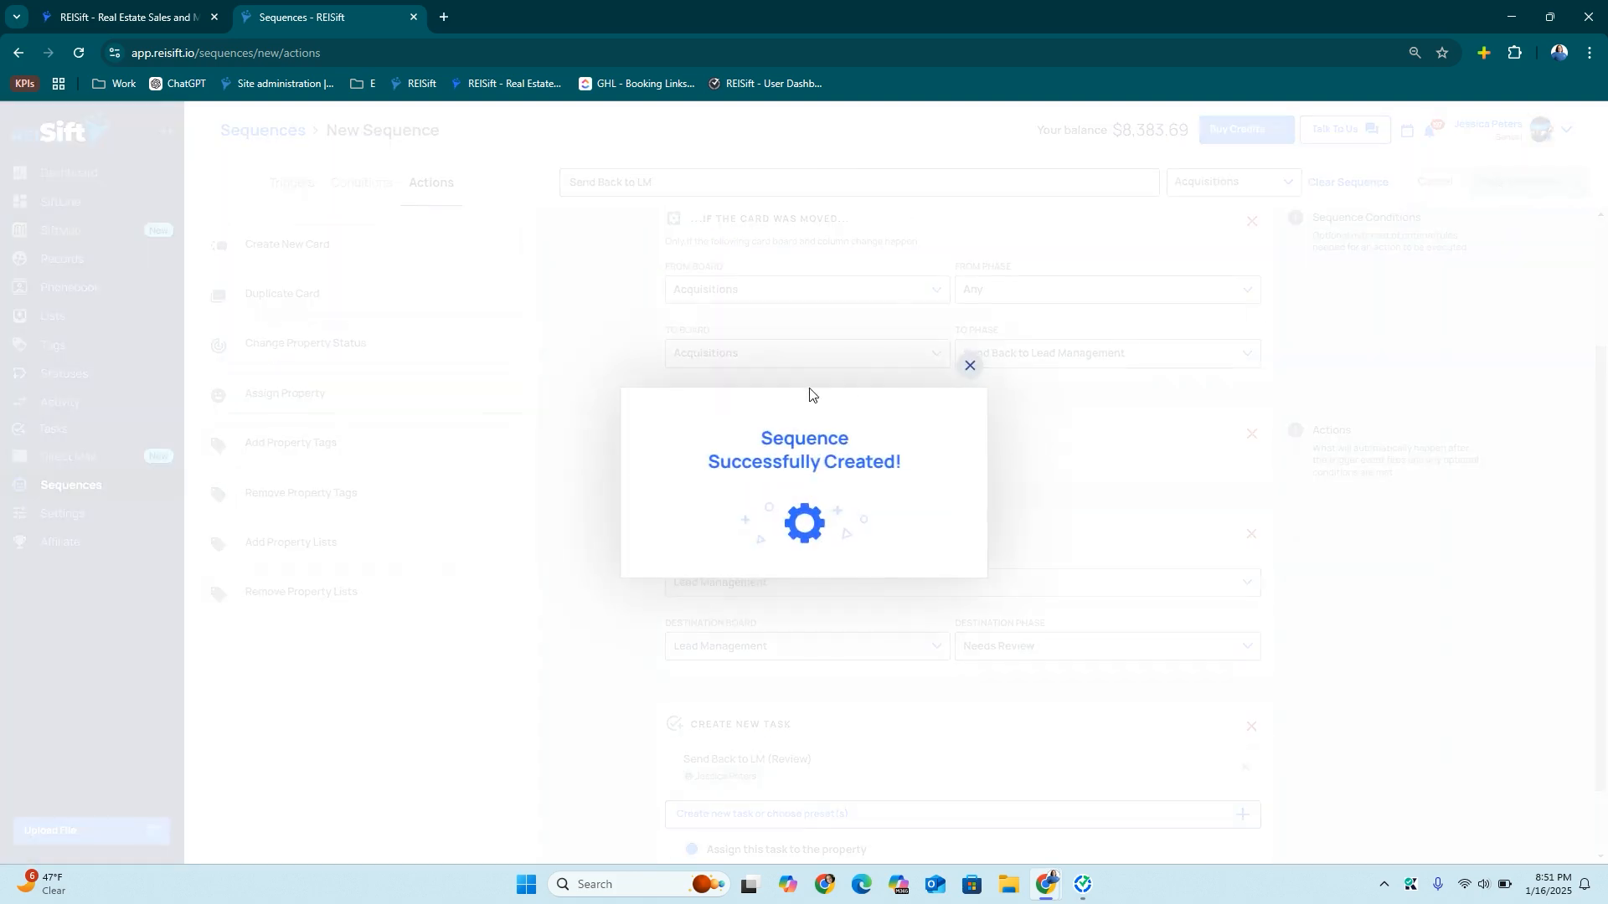
pyautogui.click(967, 369)
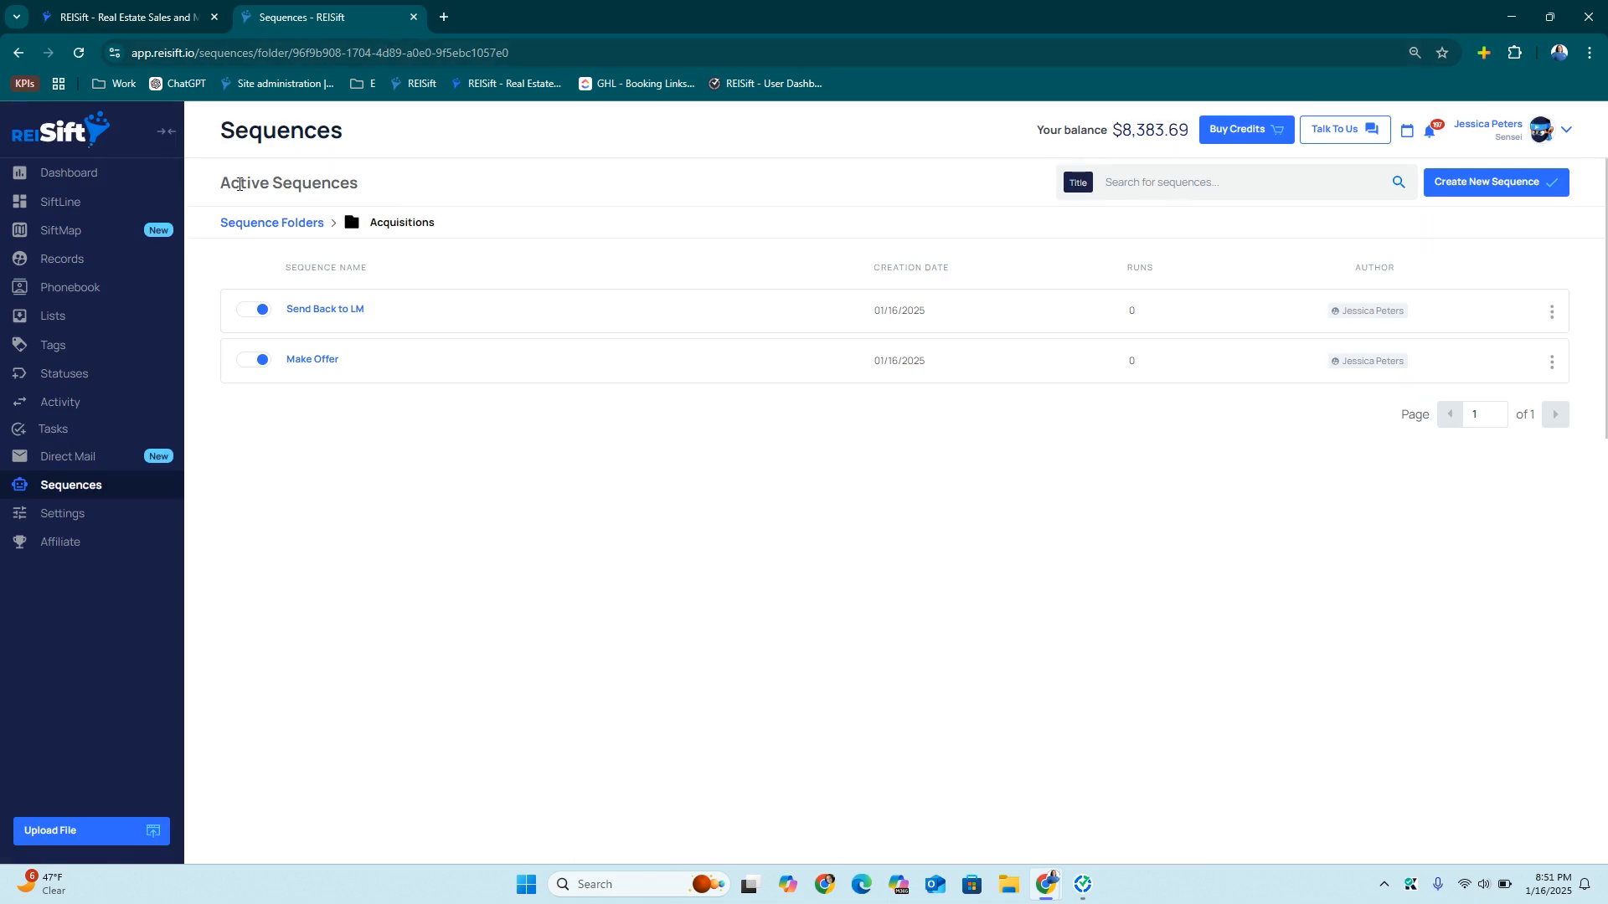
# Move the New Lead sequence from the default folder into Lead Management, then return to the folders
pyautogui.click(245, 225)
pyautogui.click(284, 300)
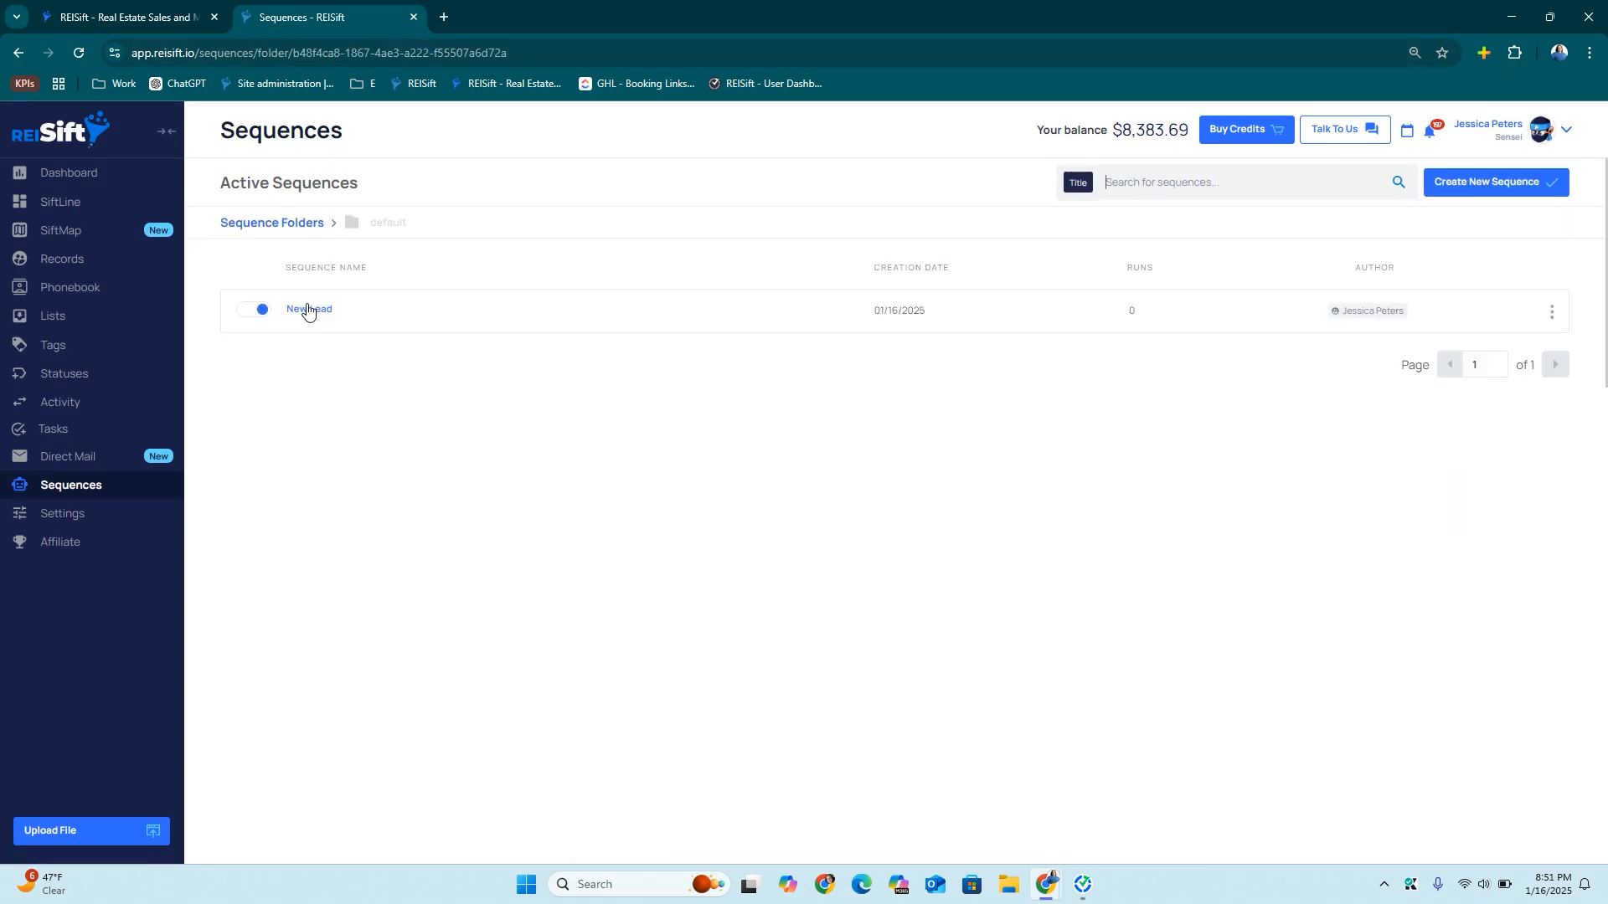
pyautogui.click(1550, 313)
pyautogui.click(1519, 338)
pyautogui.click(691, 469)
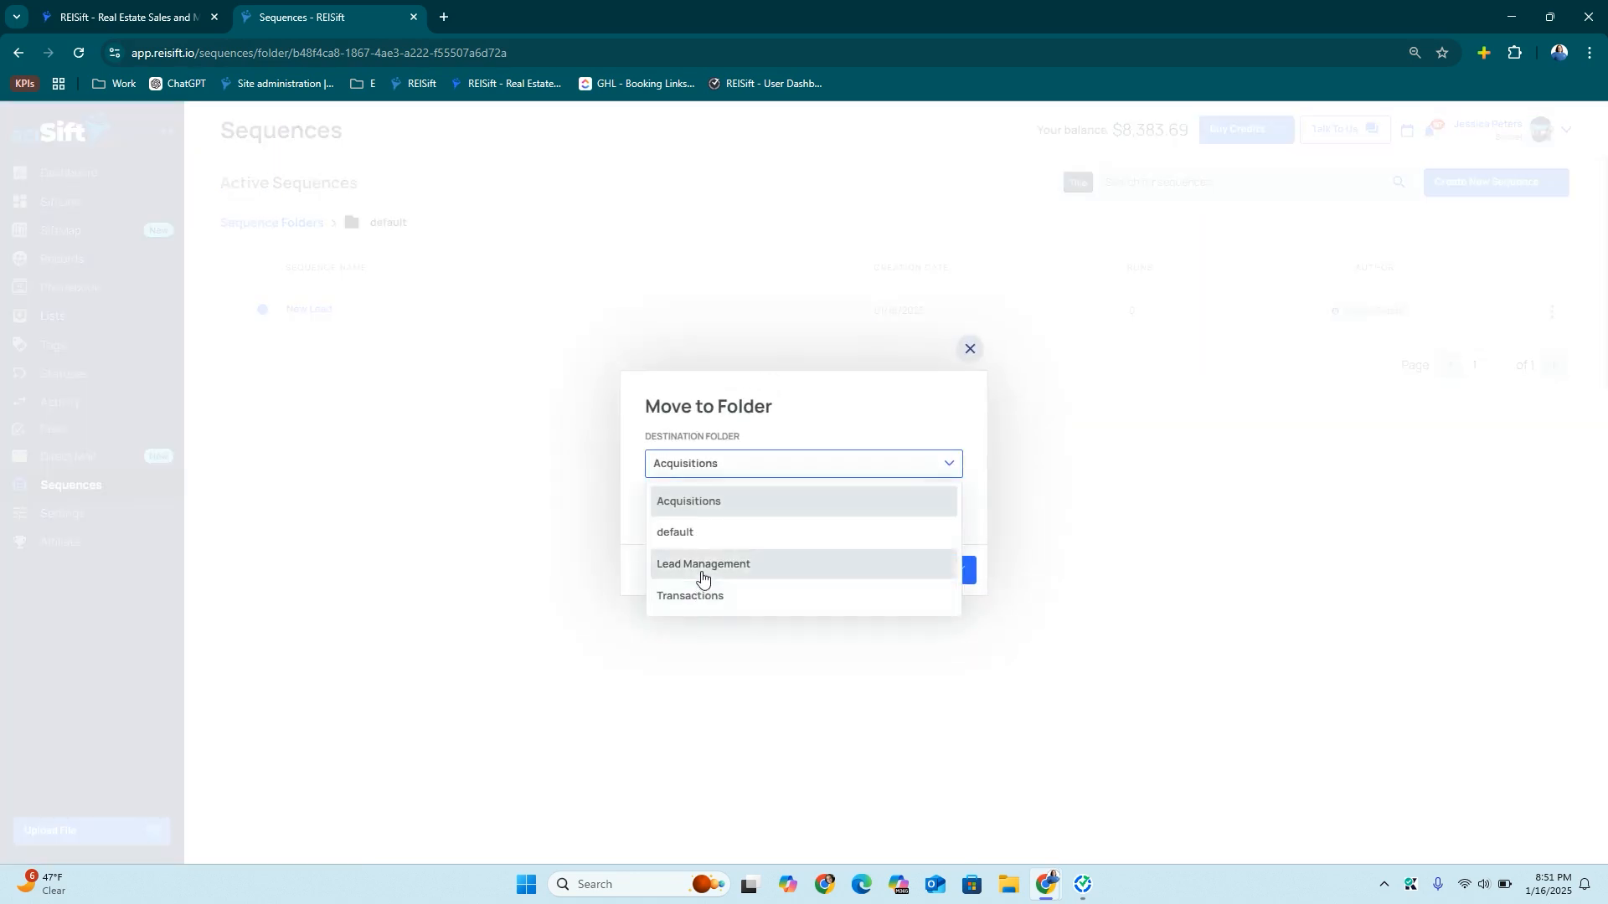
pyautogui.click(700, 564)
pyautogui.click(916, 573)
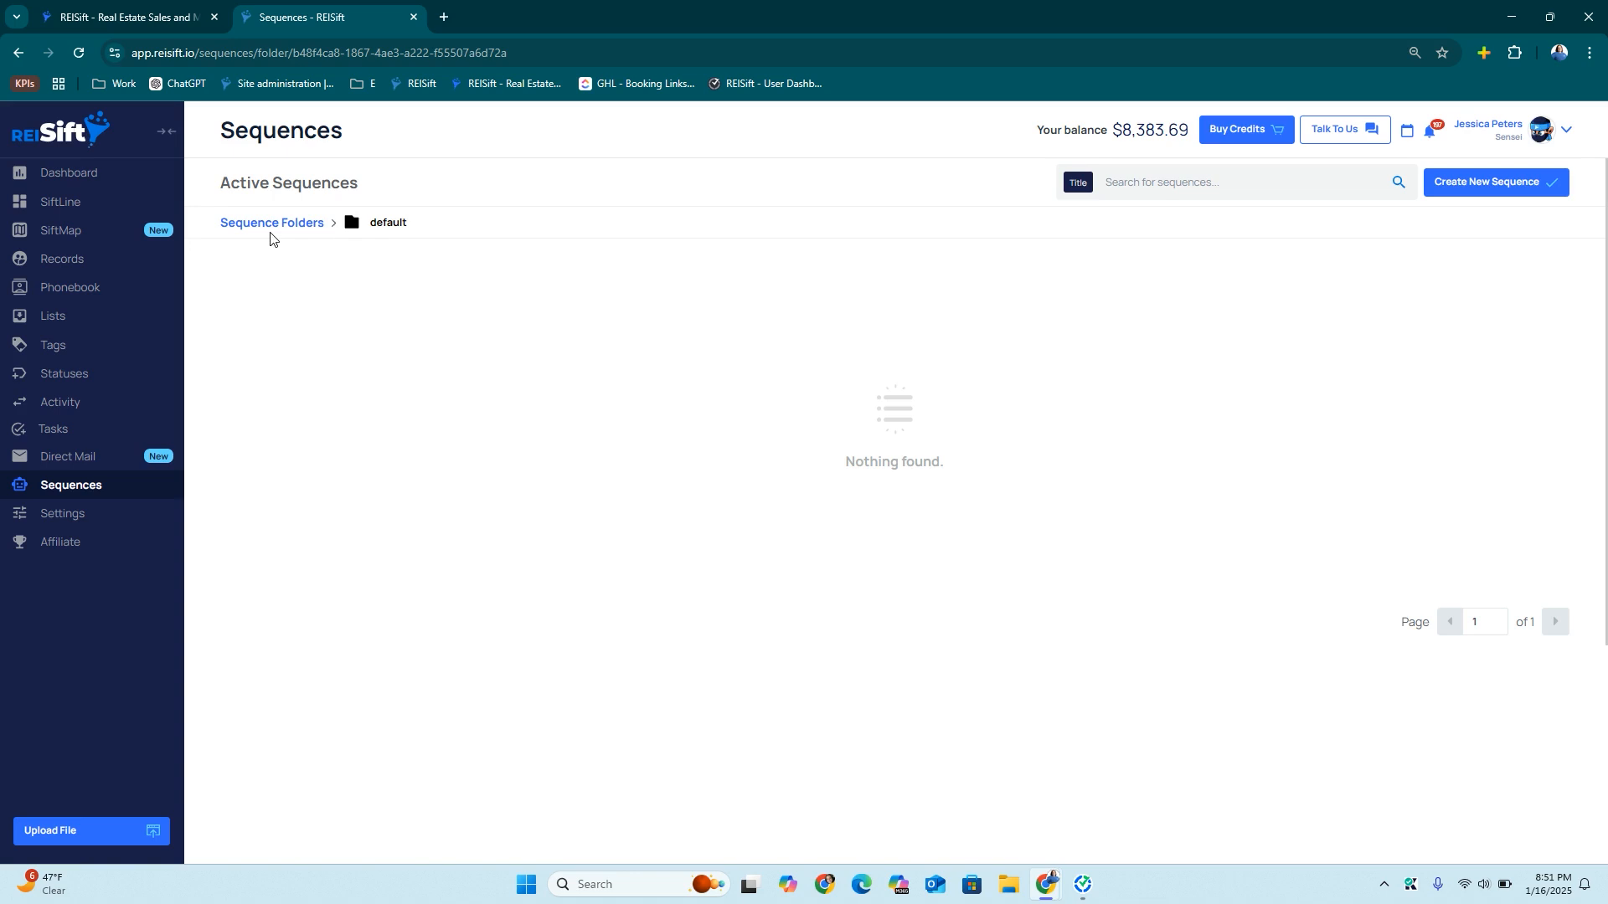
pyautogui.click(270, 223)
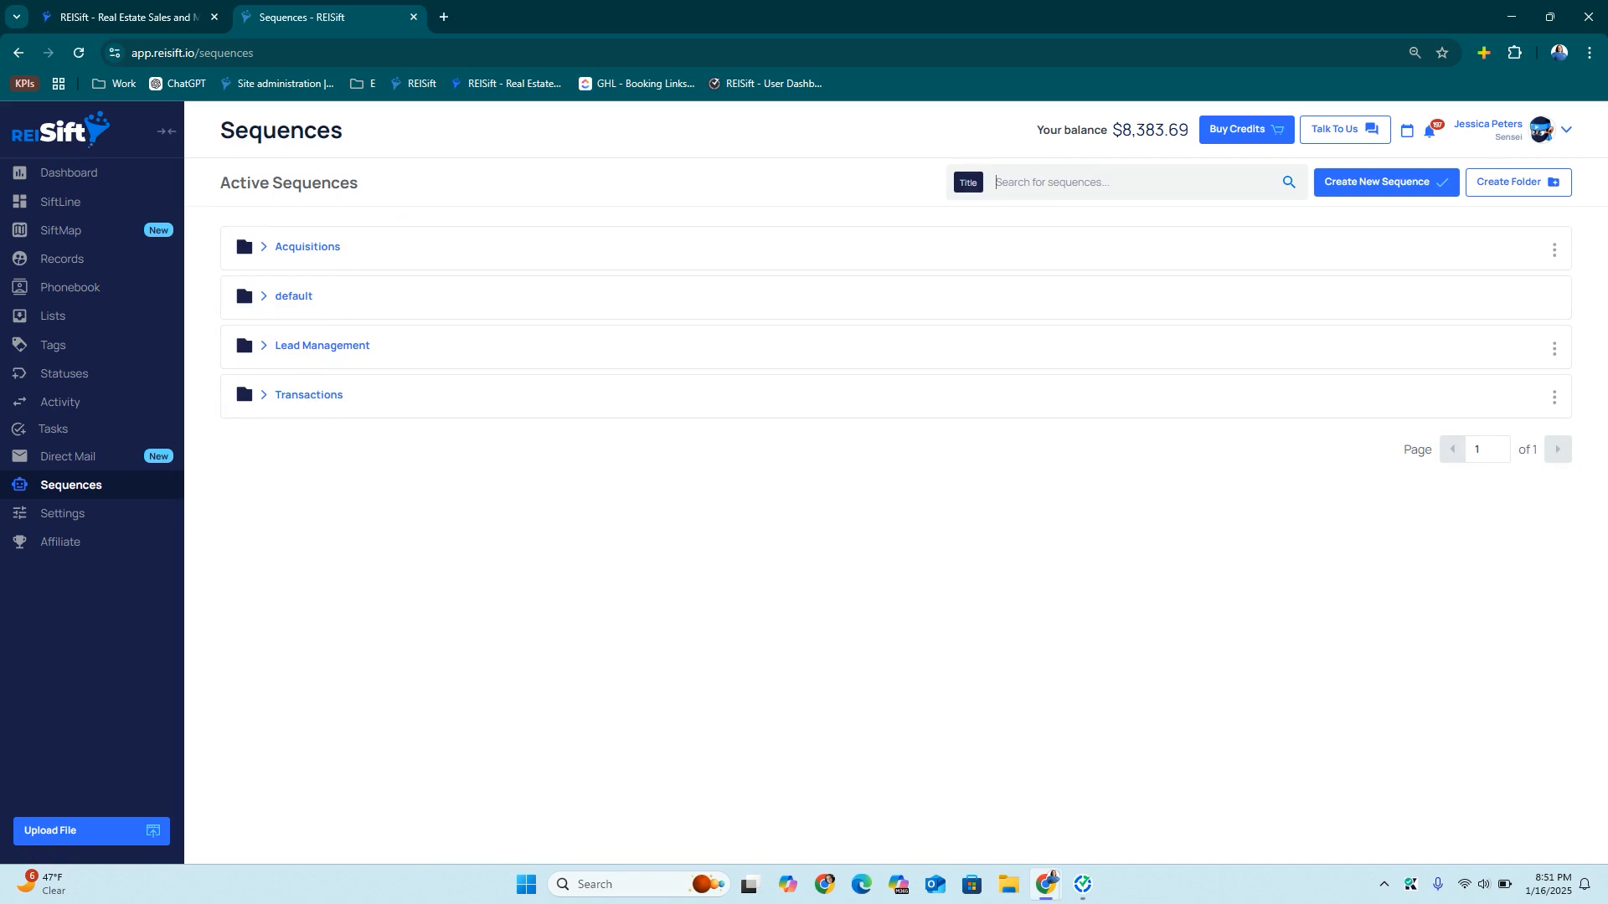
# Start a new sequence titled Under Contract, filed in the Transactions folder
pyautogui.click(1392, 192)
pyautogui.write('Under COntract')
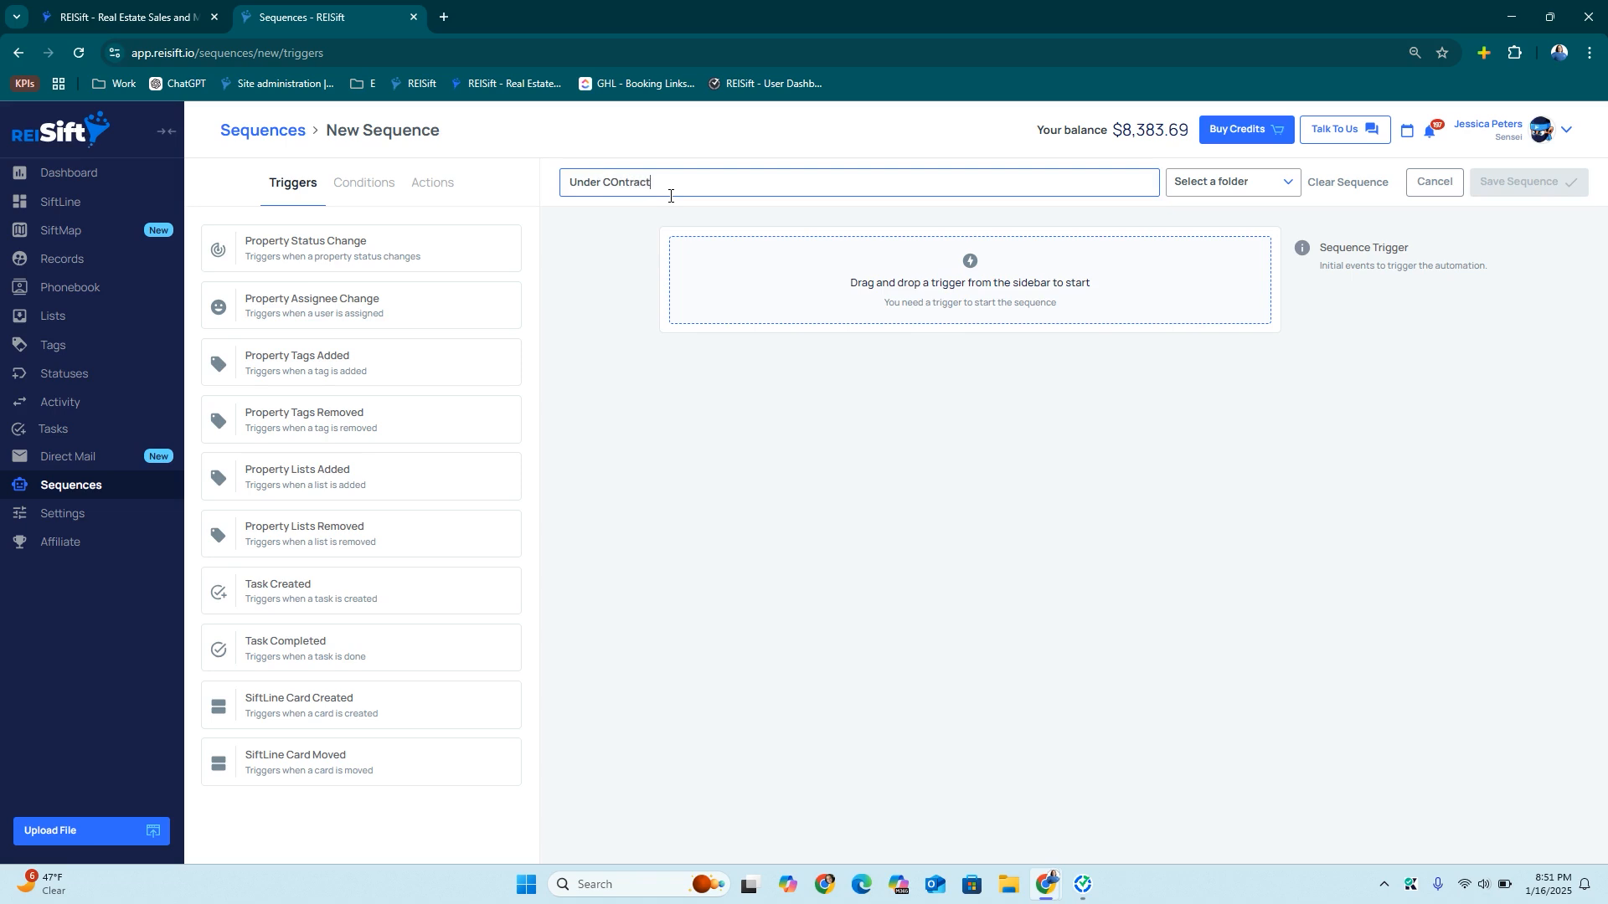
pyautogui.click(622, 182)
pyautogui.press('BackSpace')
pyautogui.write('o')
pyautogui.click(1190, 182)
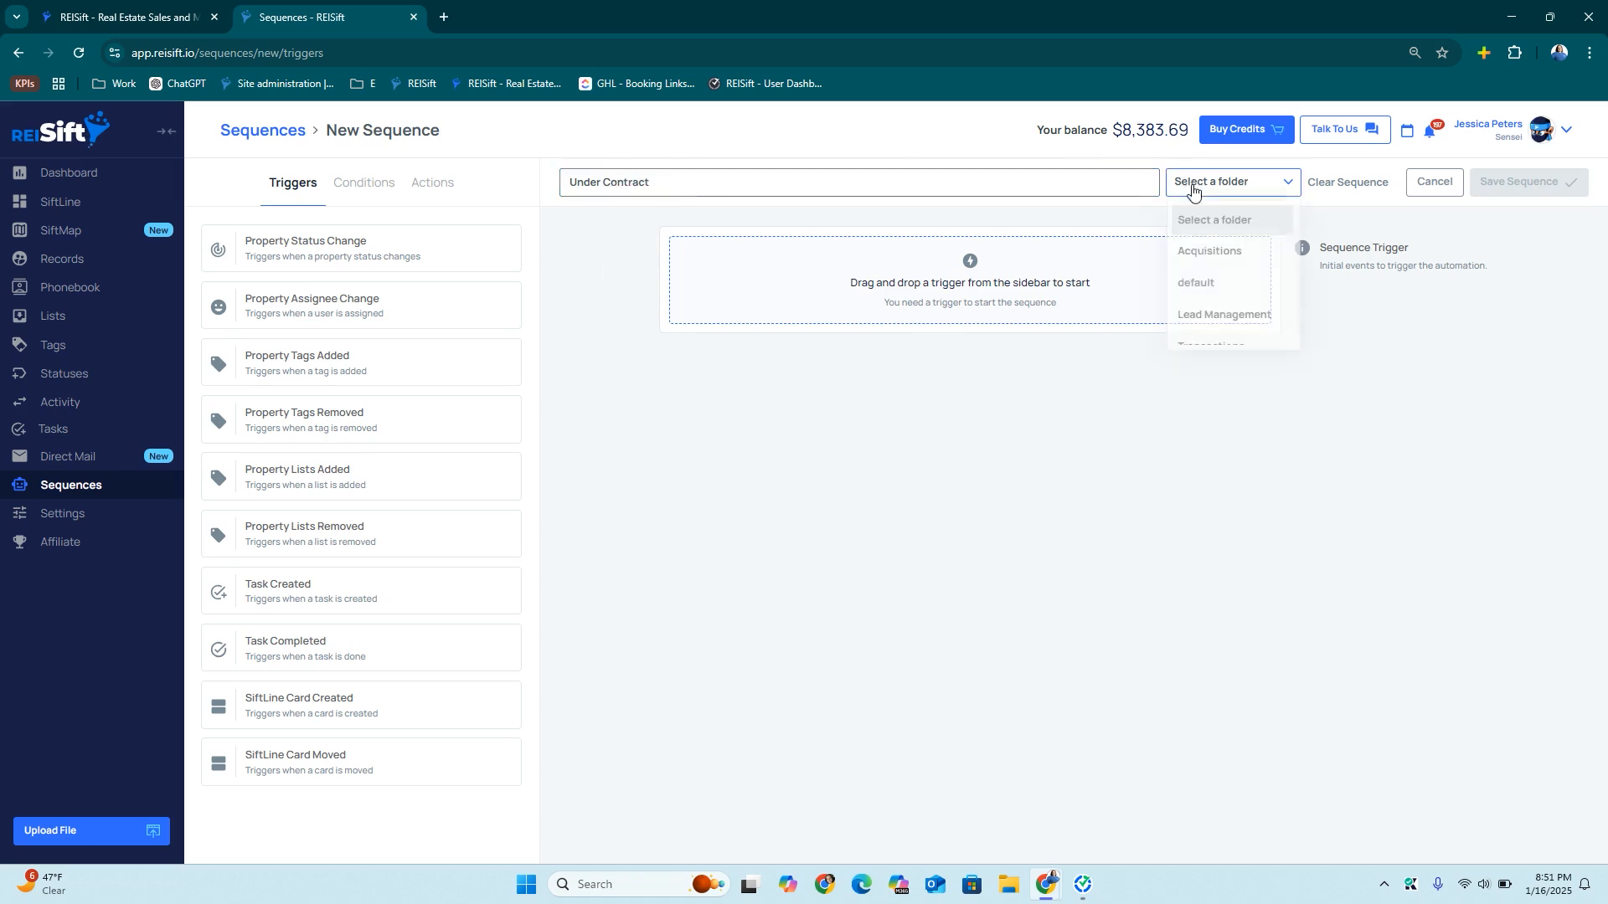
pyautogui.scroll(-1, 1210, 301)
pyautogui.click(1208, 327)
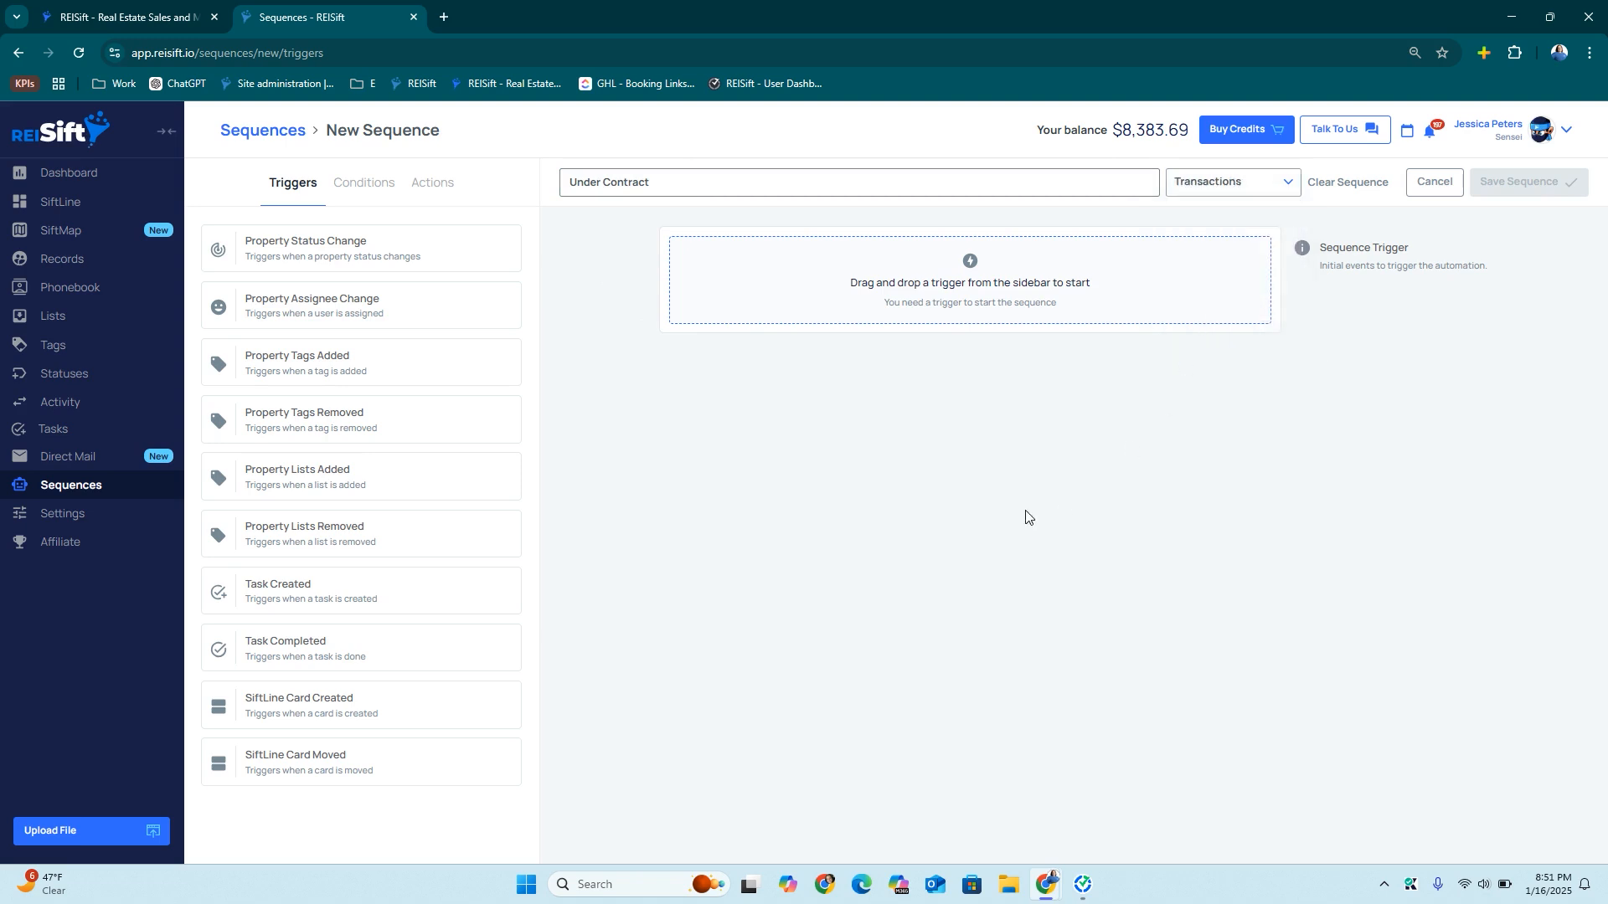
# Trigger it when an Acquisitions card moves to the Under Contract phase
pyautogui.moveTo(300, 761); pyautogui.dragTo(797, 285)
pyautogui.moveTo(306, 252); pyautogui.dragTo(837, 470)
pyautogui.click(859, 488)
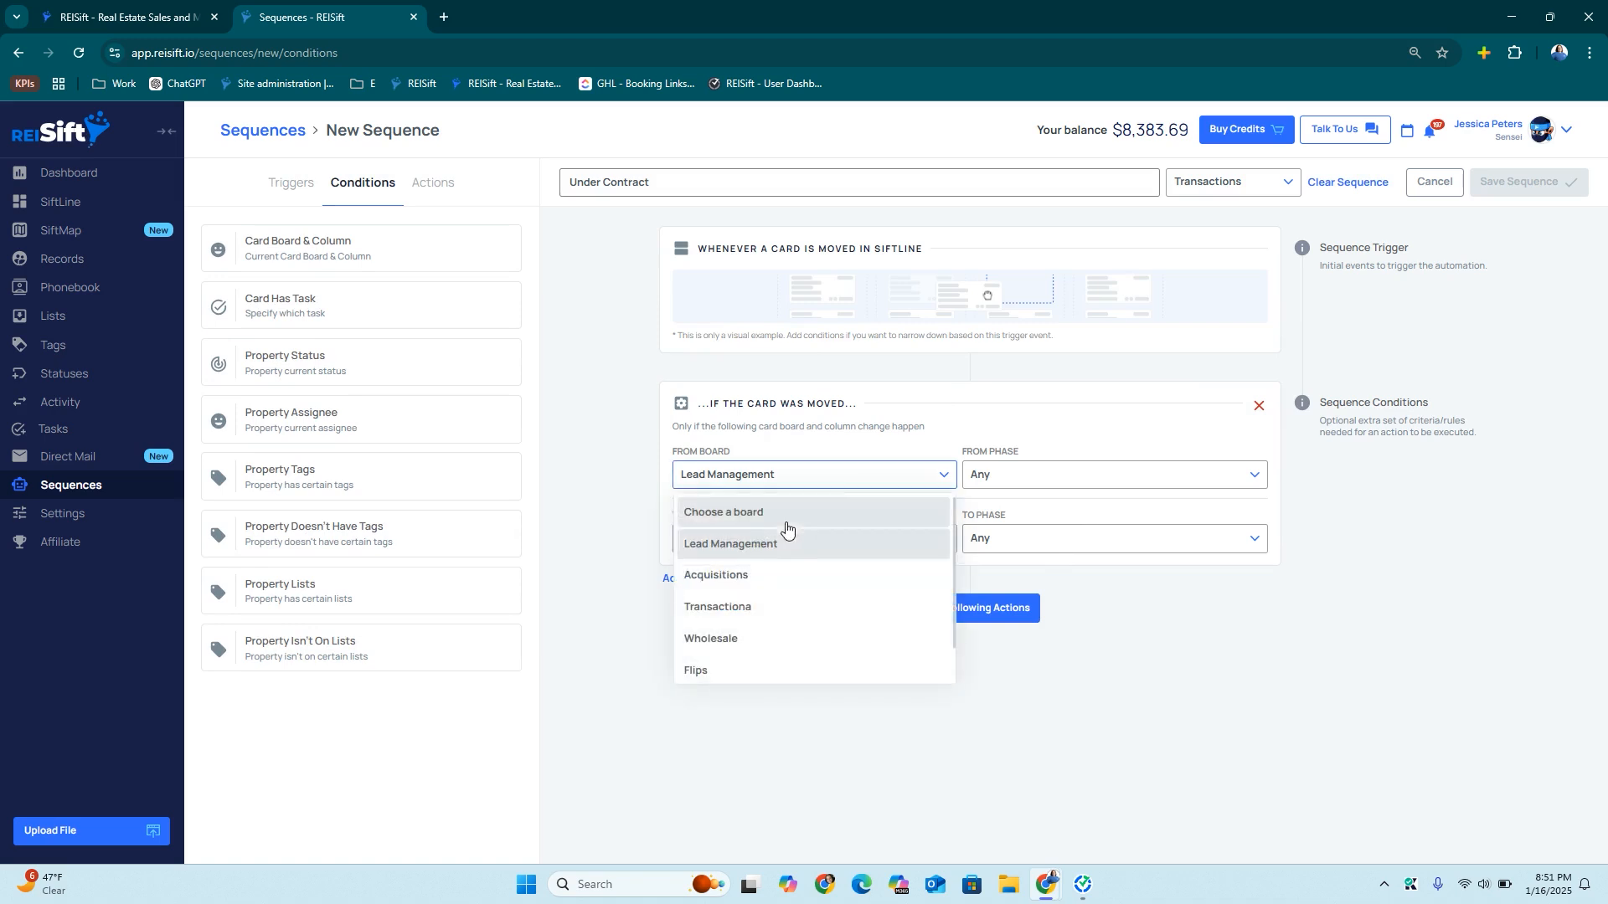
pyautogui.click(790, 579)
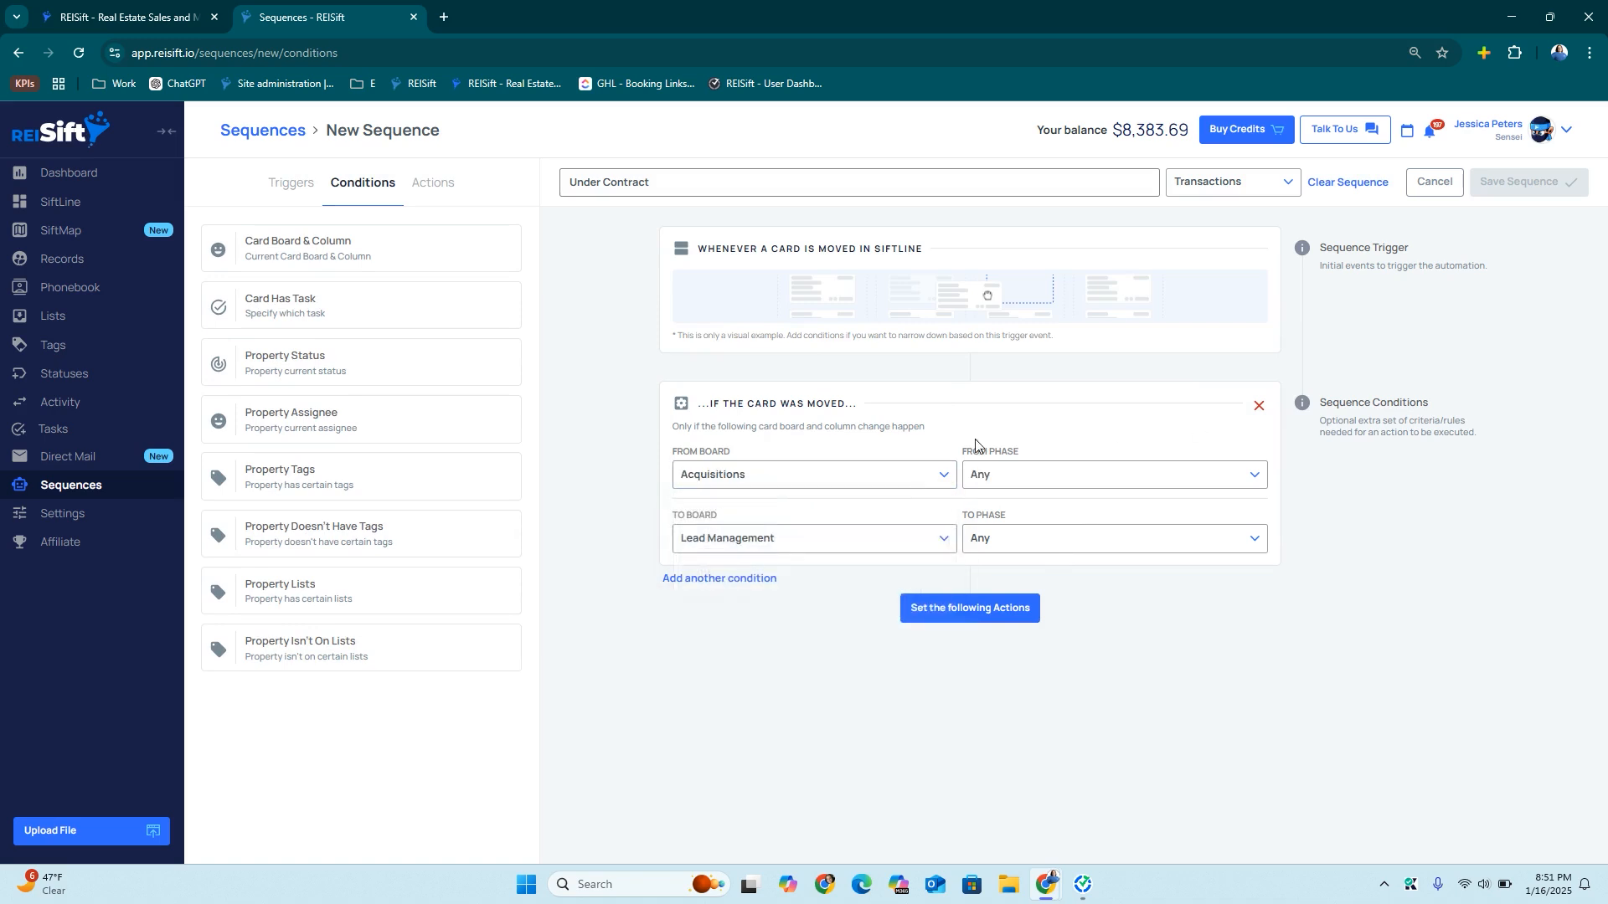
pyautogui.click(798, 550)
pyautogui.click(750, 649)
pyautogui.click(1036, 540)
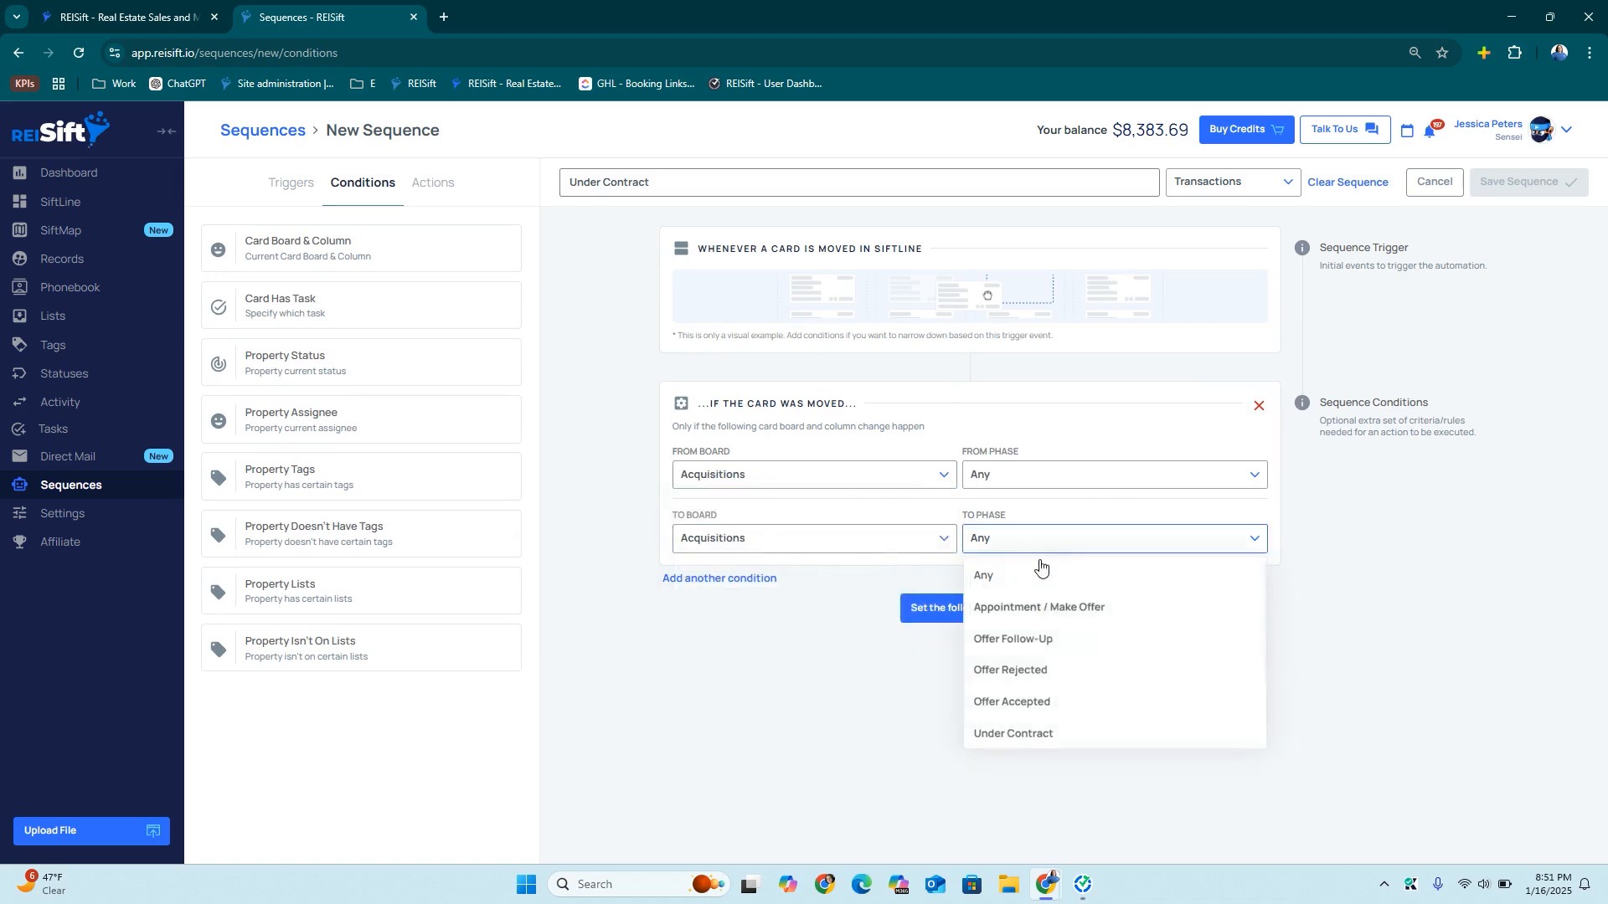
pyautogui.click(1005, 733)
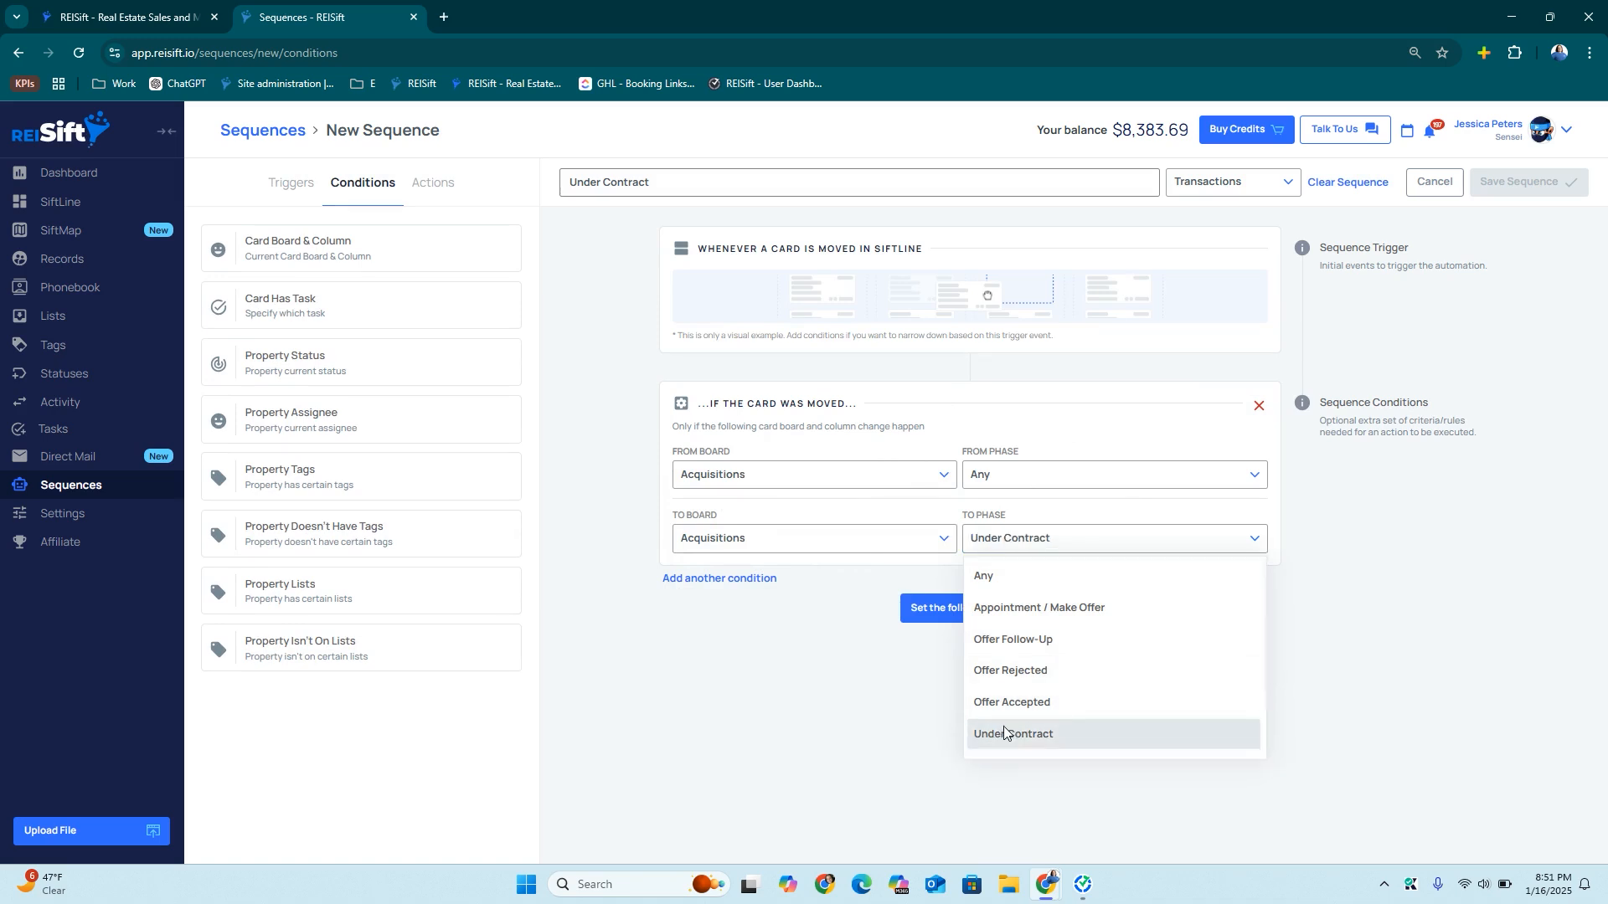
pyautogui.click(952, 610)
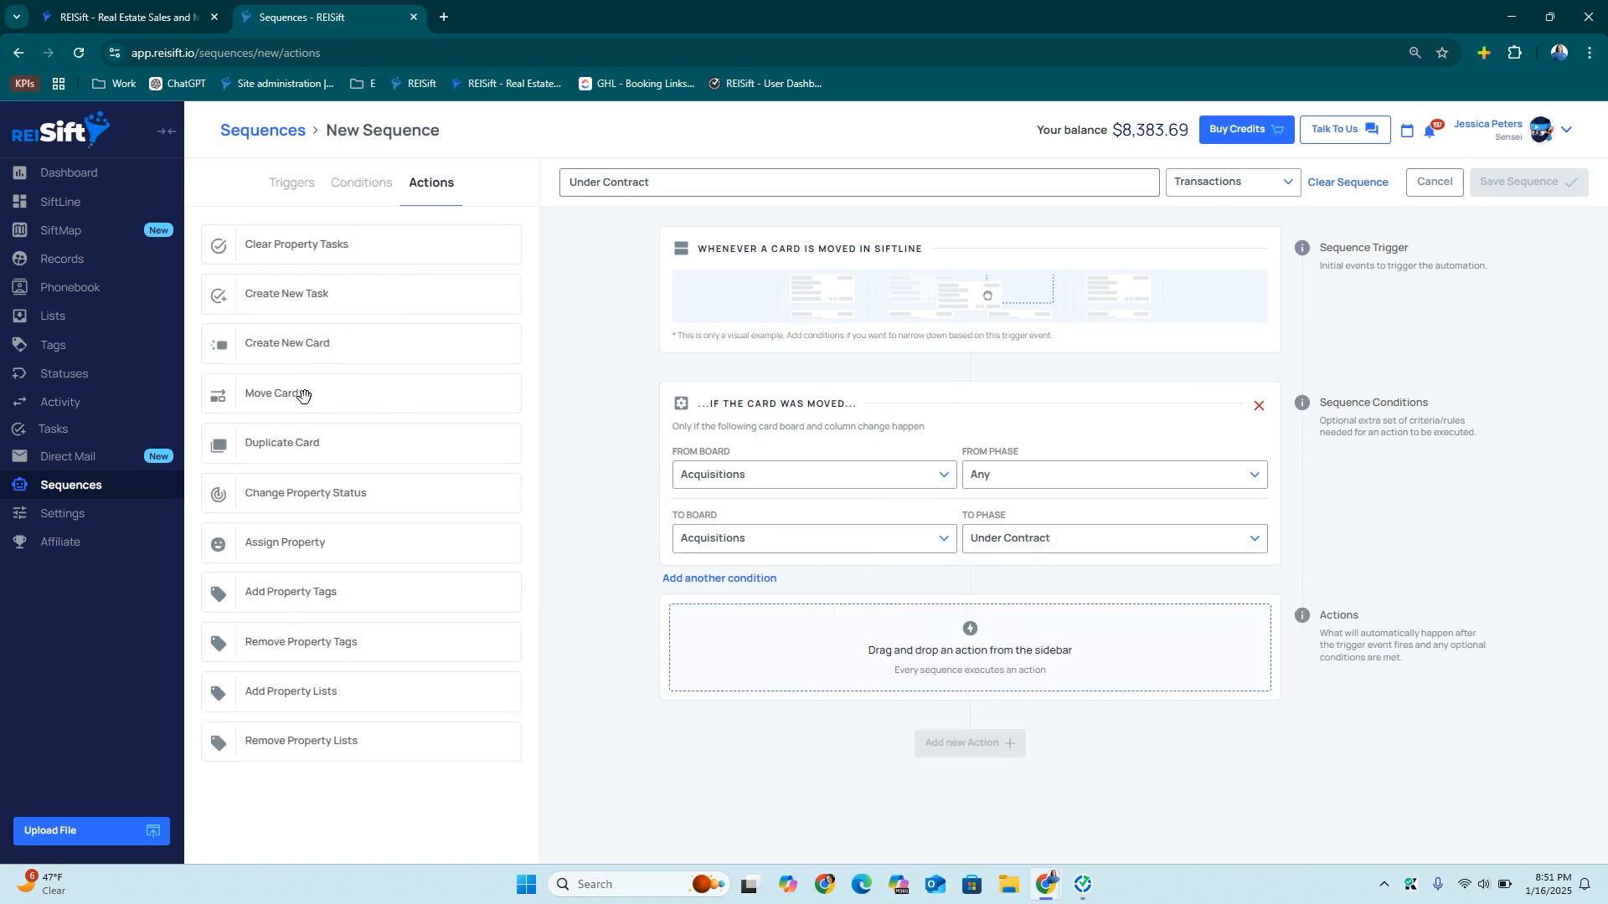
# Add actions clearing tasks and moving the card from Acquisitions to Transactiona's New Contract
pyautogui.moveTo(334, 241); pyautogui.dragTo(963, 666)
pyautogui.click(963, 707)
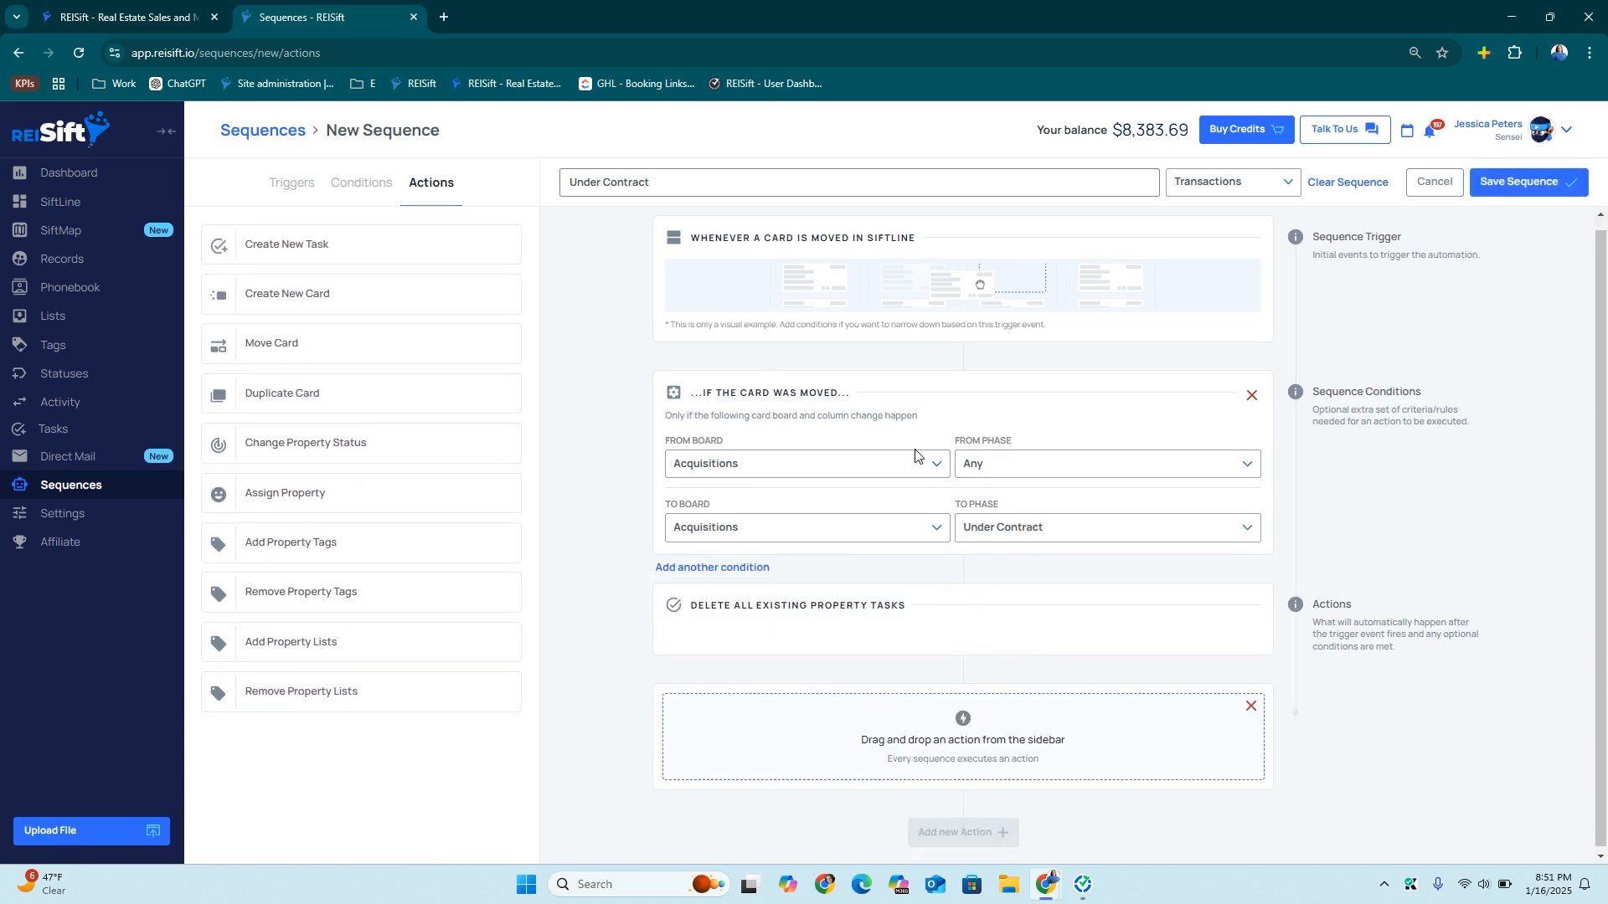
pyautogui.moveTo(279, 344); pyautogui.dragTo(836, 682)
pyautogui.scroll(-3, 836, 684)
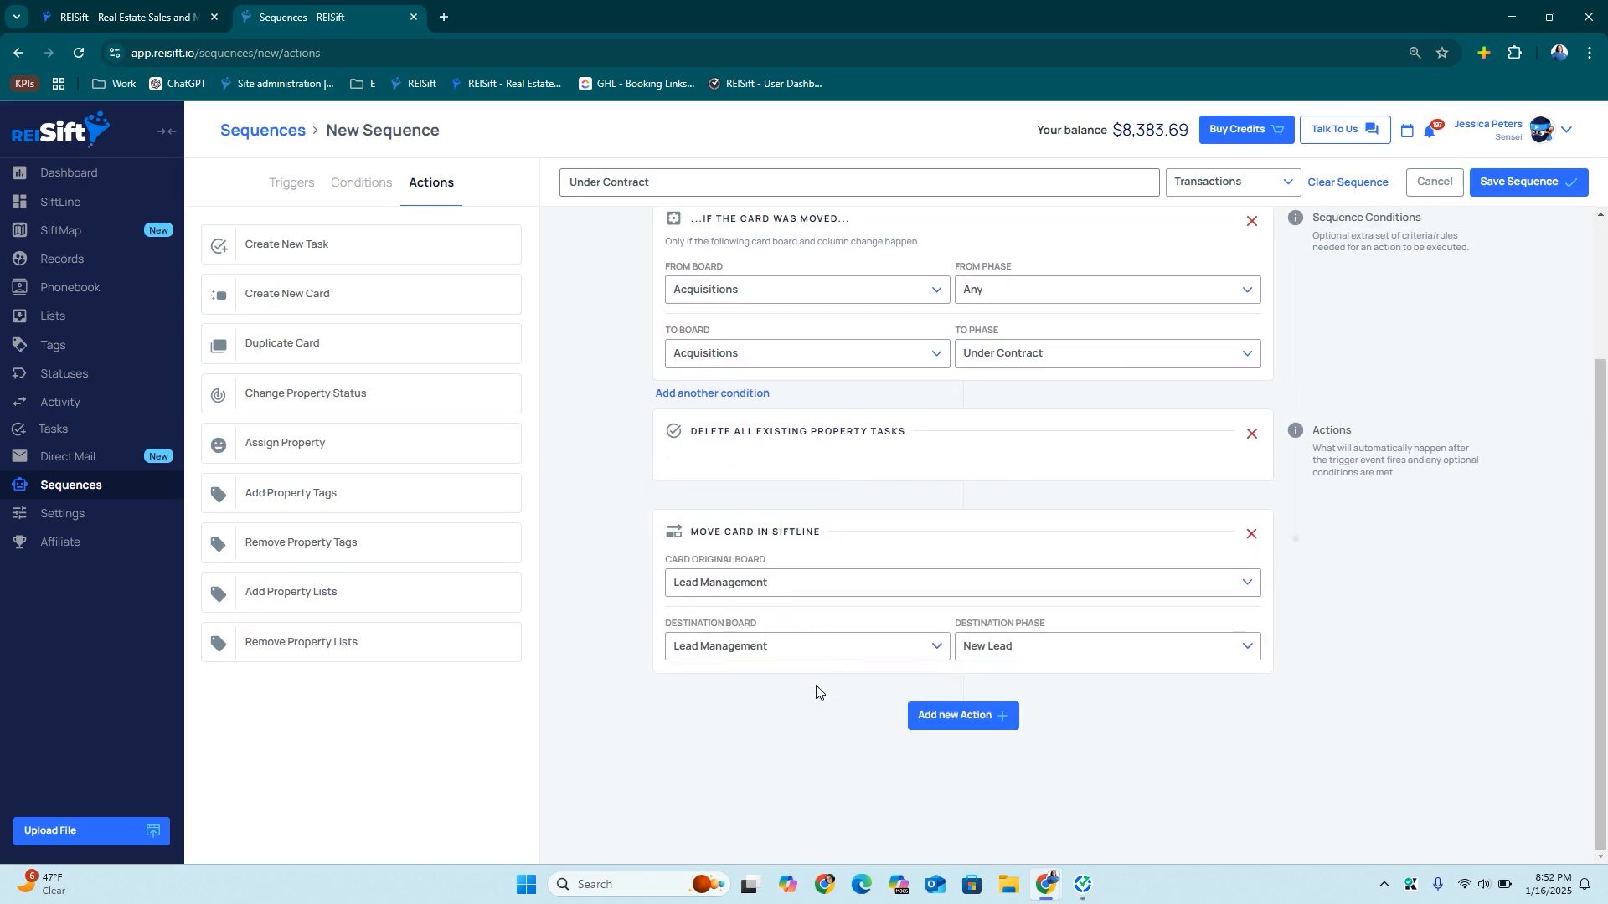
pyautogui.click(730, 591)
pyautogui.click(725, 684)
pyautogui.click(739, 661)
pyautogui.click(737, 772)
pyautogui.click(984, 649)
pyautogui.click(1000, 679)
# Add a Change Status action setting Under Contract, then save the sequence
pyautogui.click(954, 715)
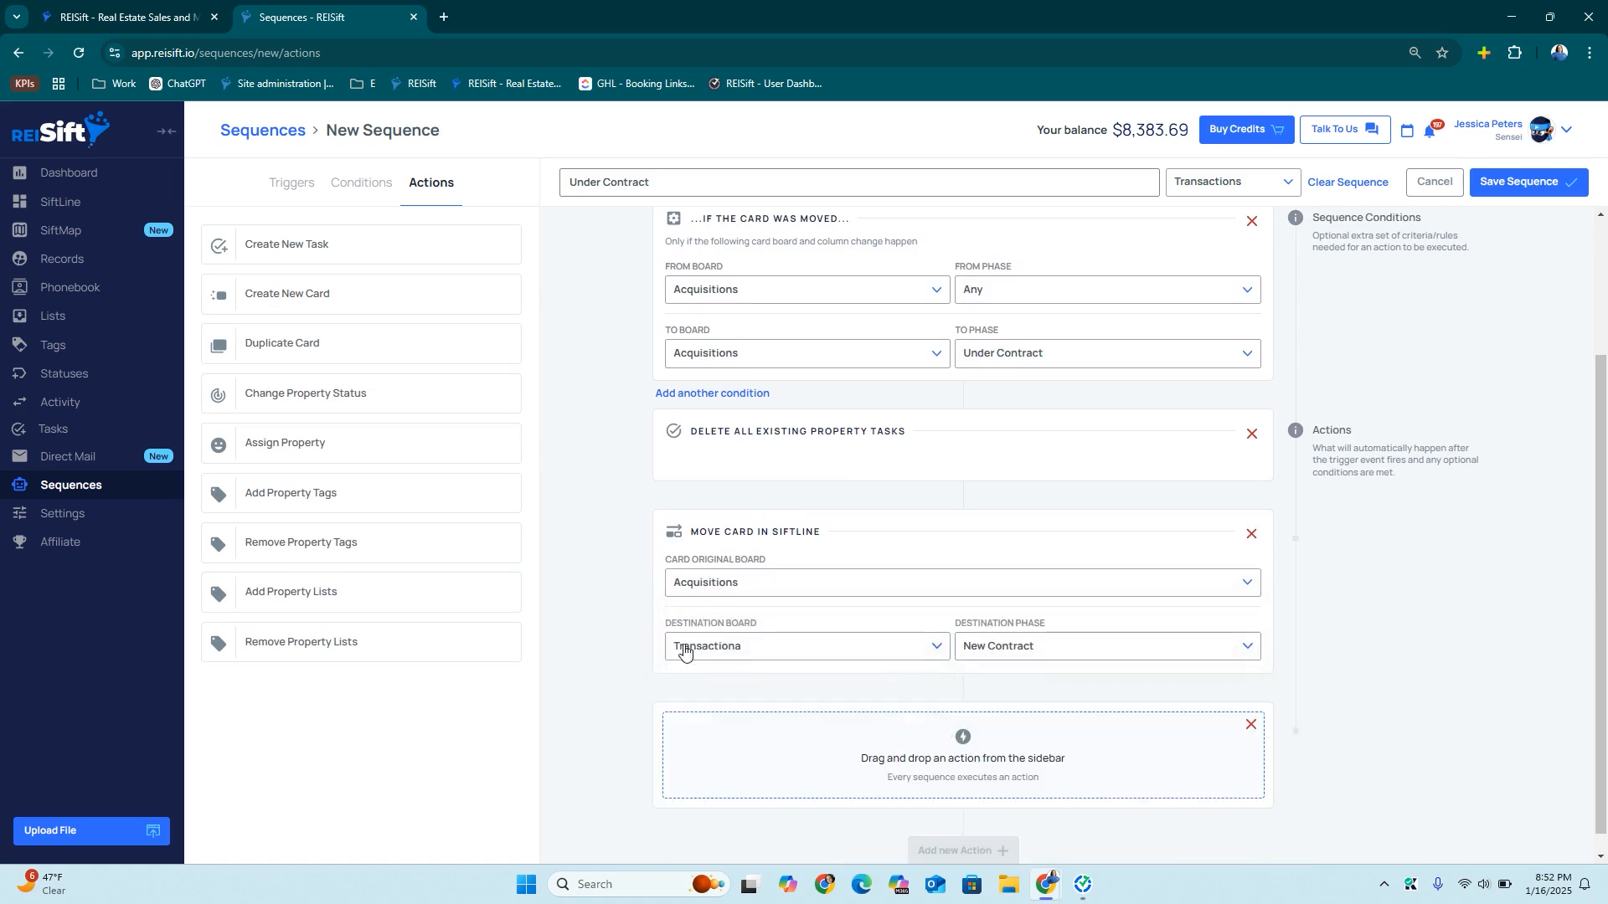
pyautogui.scroll(-1, 680, 603)
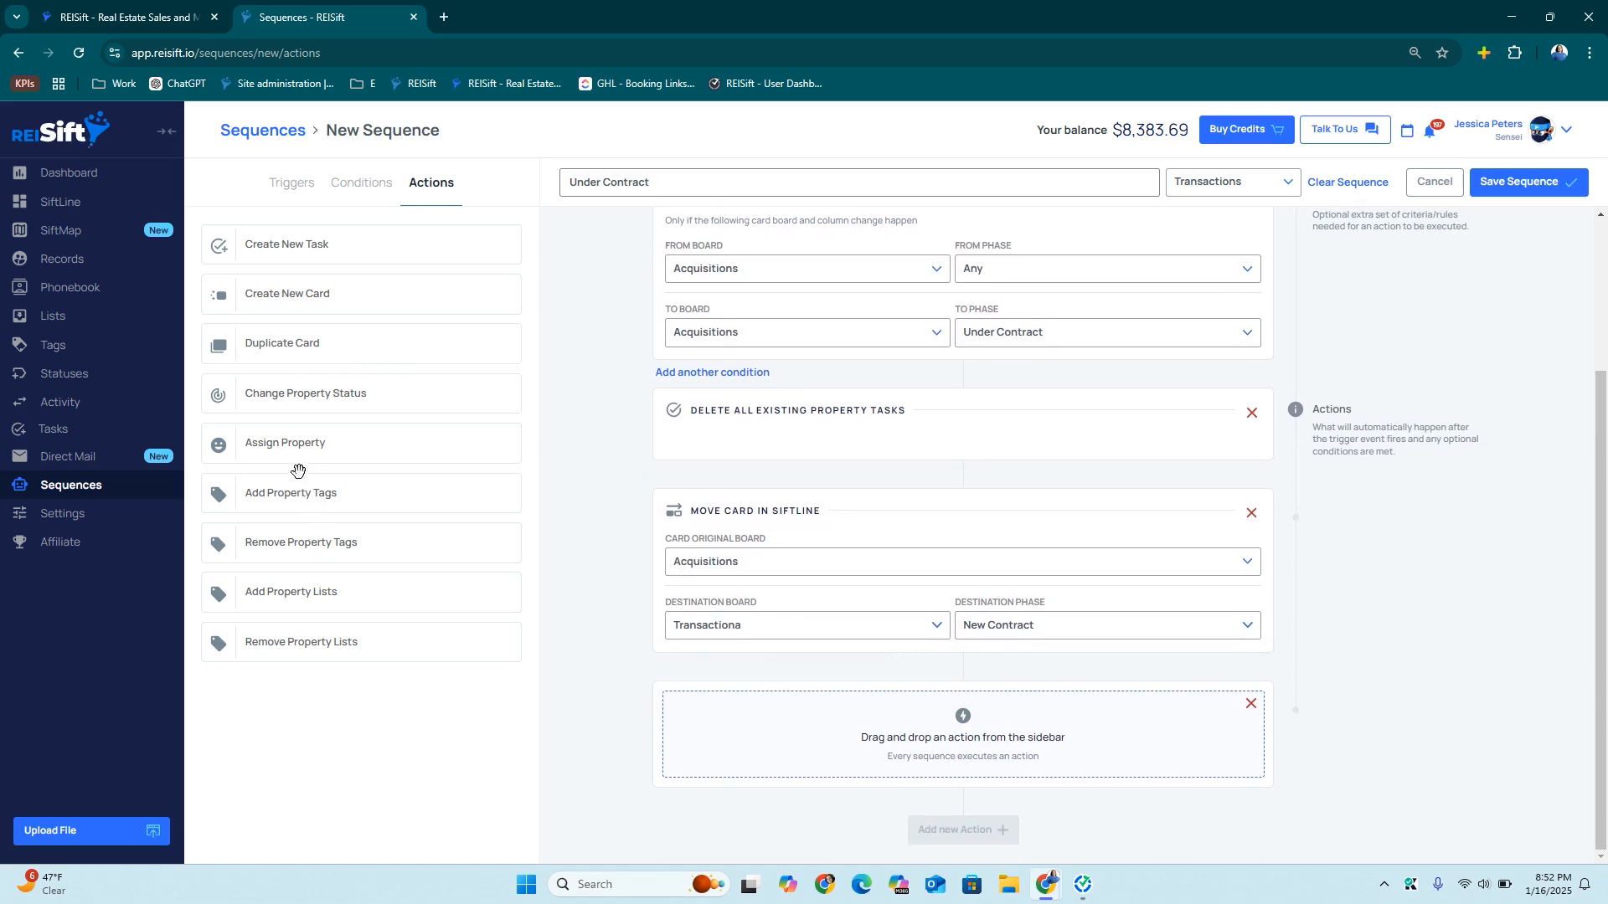
pyautogui.moveTo(301, 393); pyautogui.dragTo(811, 742)
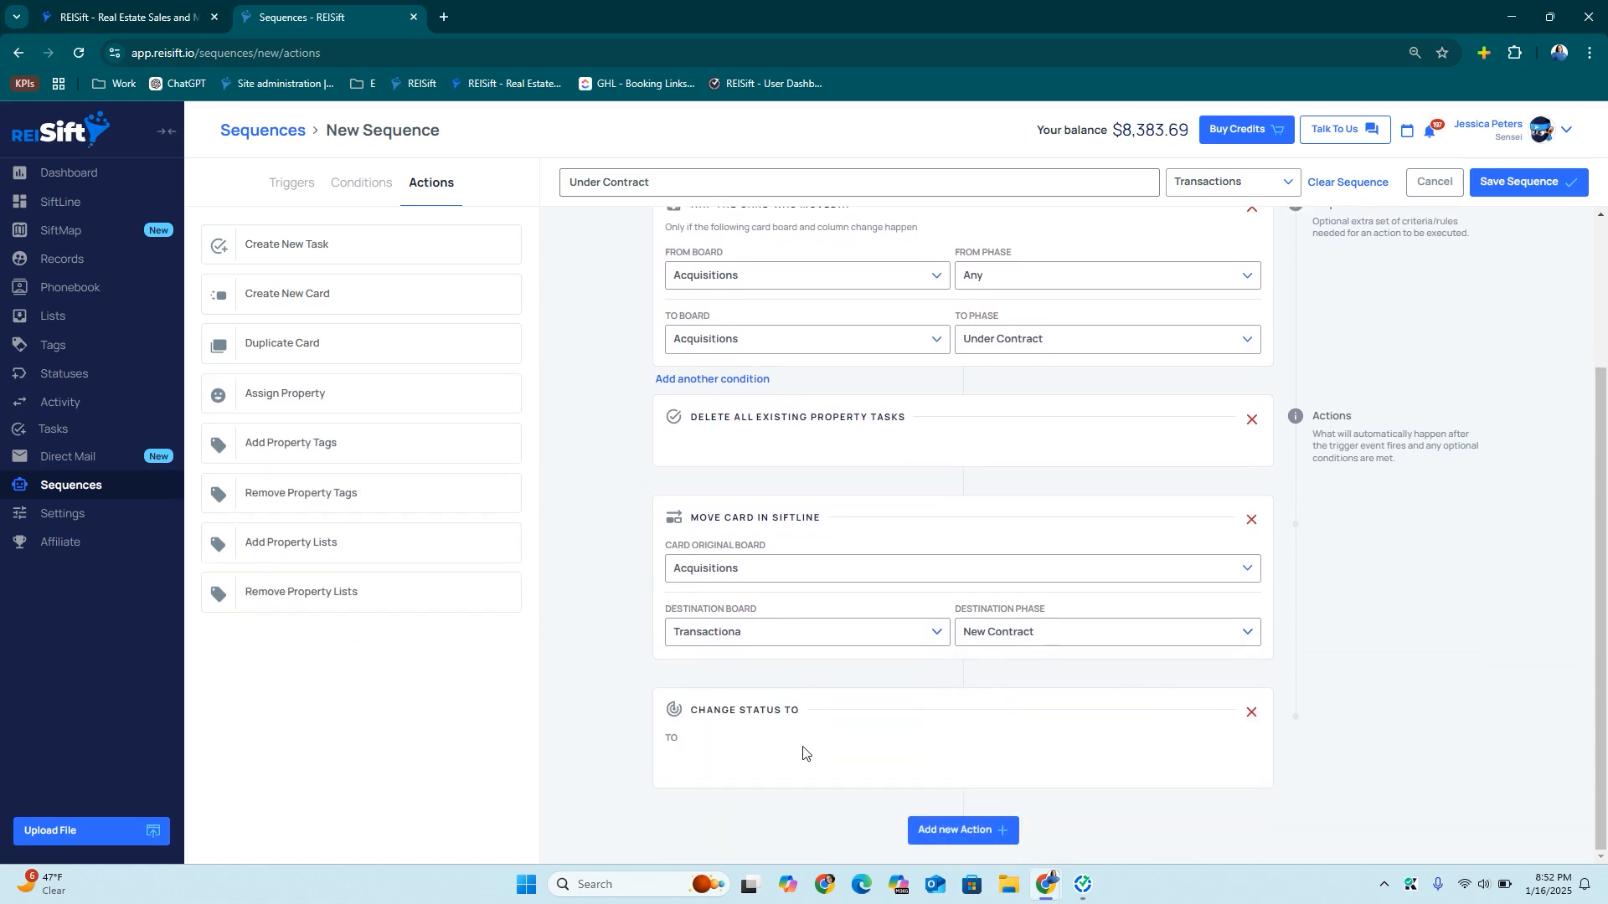
pyautogui.click(800, 754)
pyautogui.scroll(-3, 746, 802)
pyautogui.scroll(3, 744, 821)
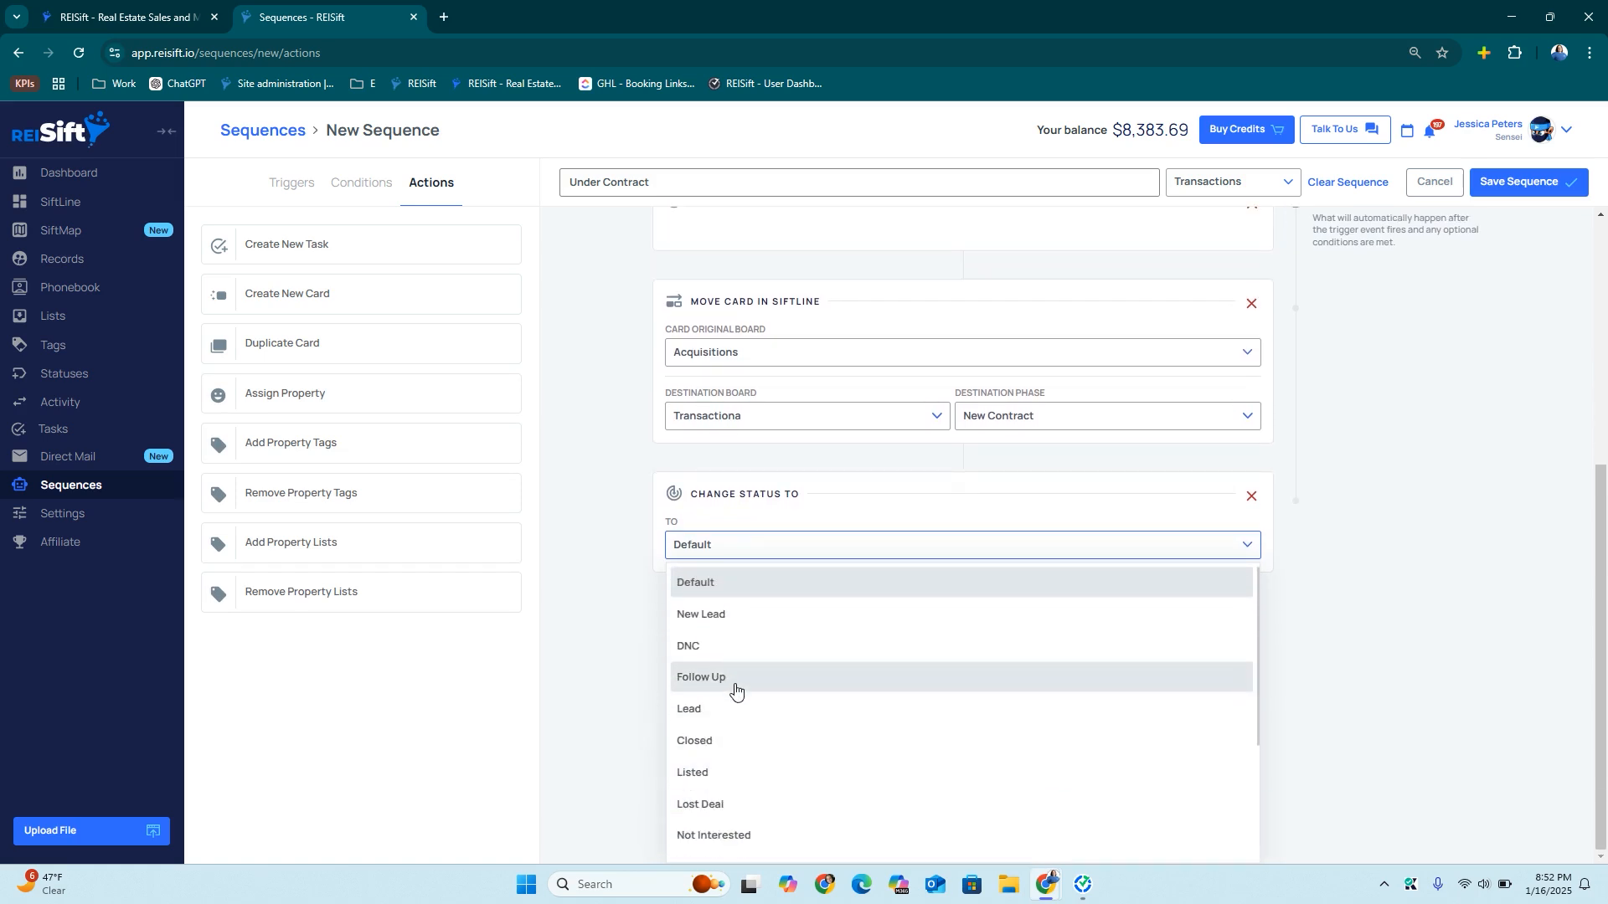
pyautogui.scroll(-3, 749, 745)
pyautogui.click(746, 719)
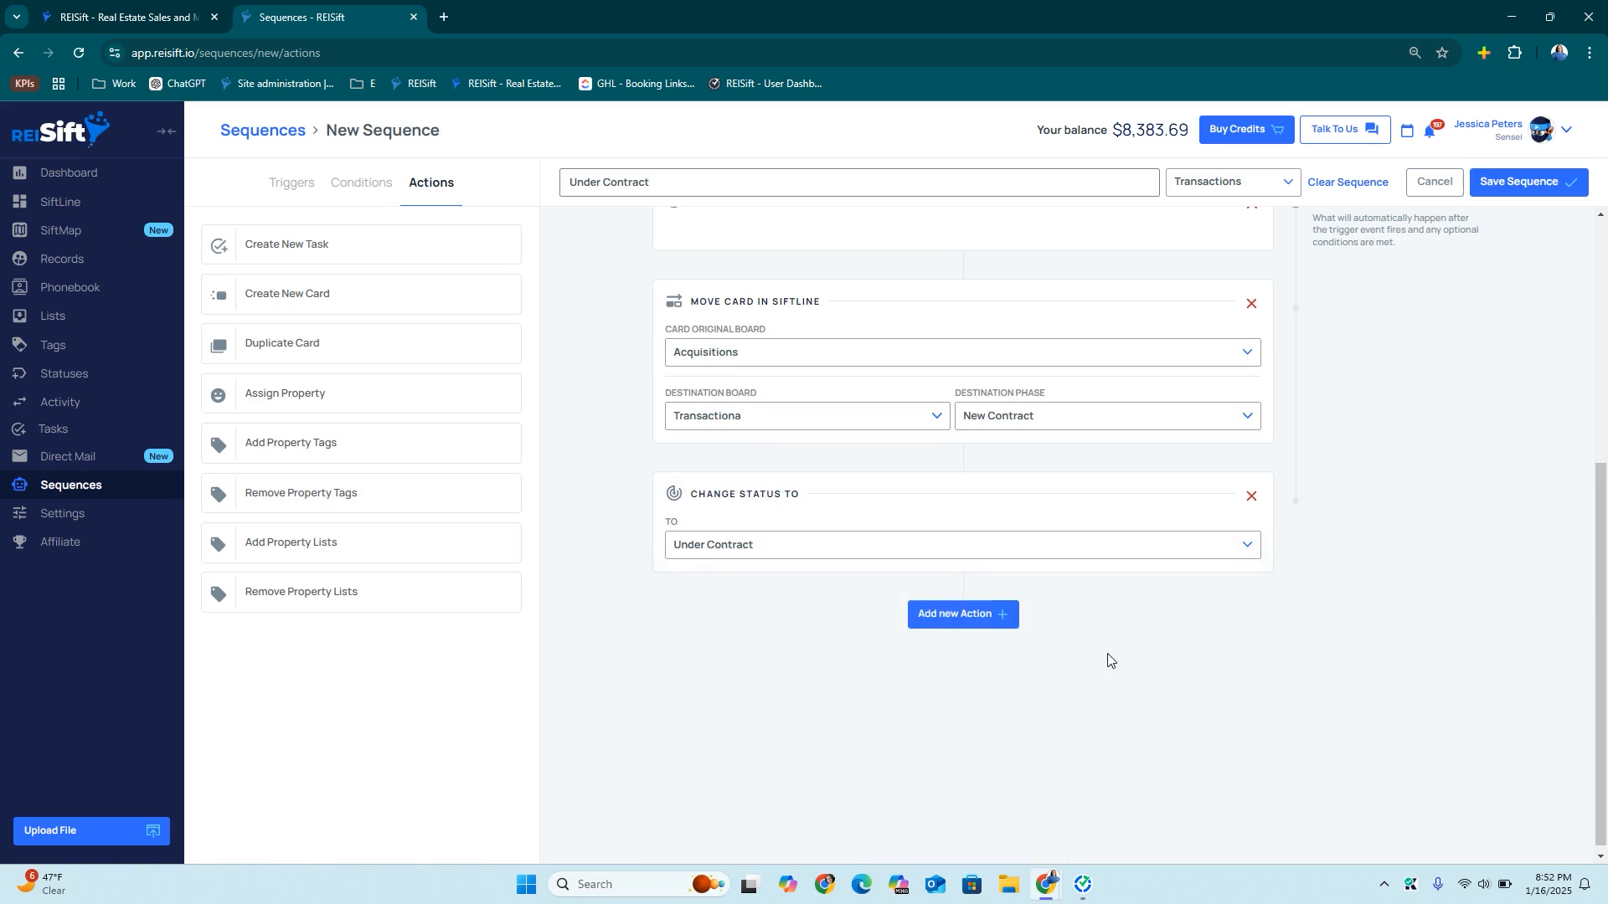
pyautogui.scroll(5, 1205, 544)
pyautogui.click(1512, 190)
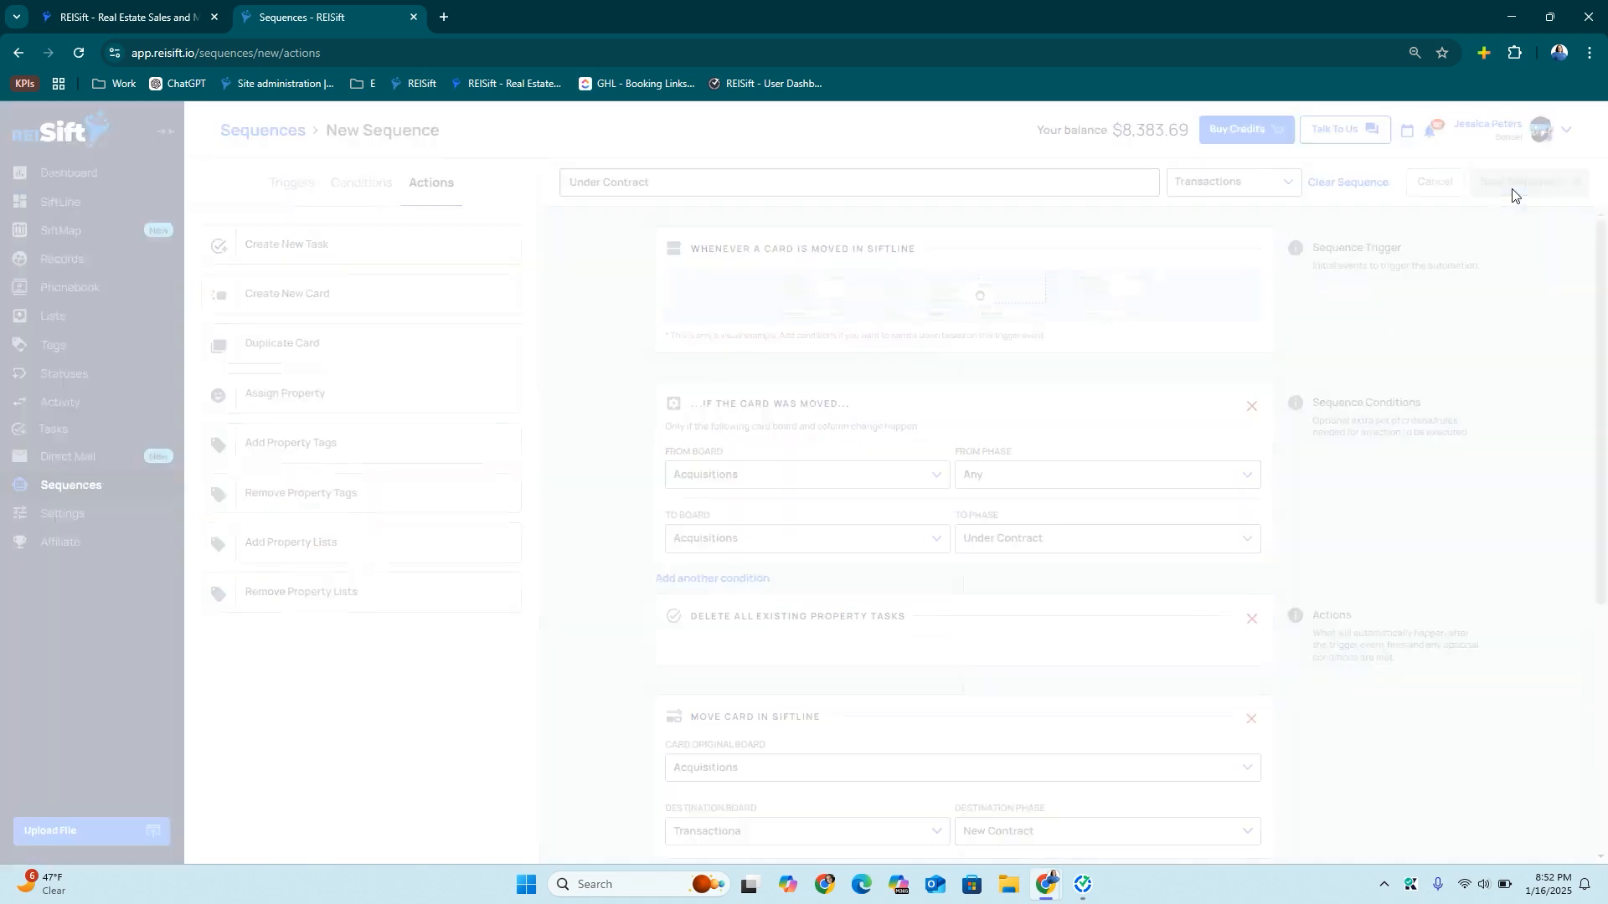
# Dismiss the success message and open SiftLine's Lead Management board, scrolling across its phases
pyautogui.click(962, 375)
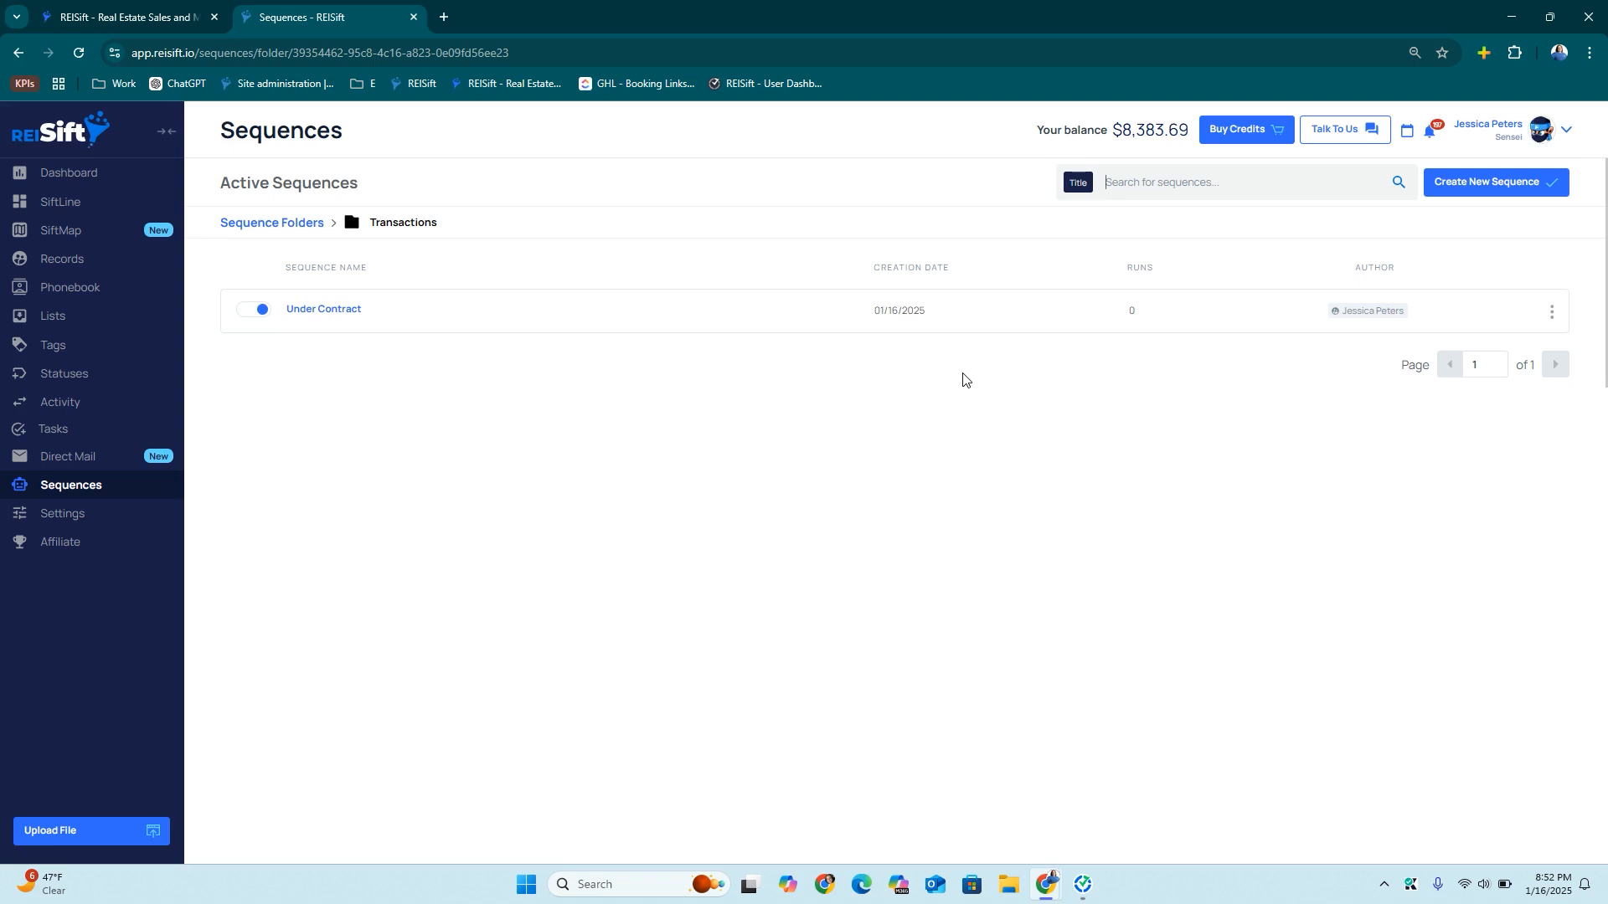
pyautogui.click(66, 206)
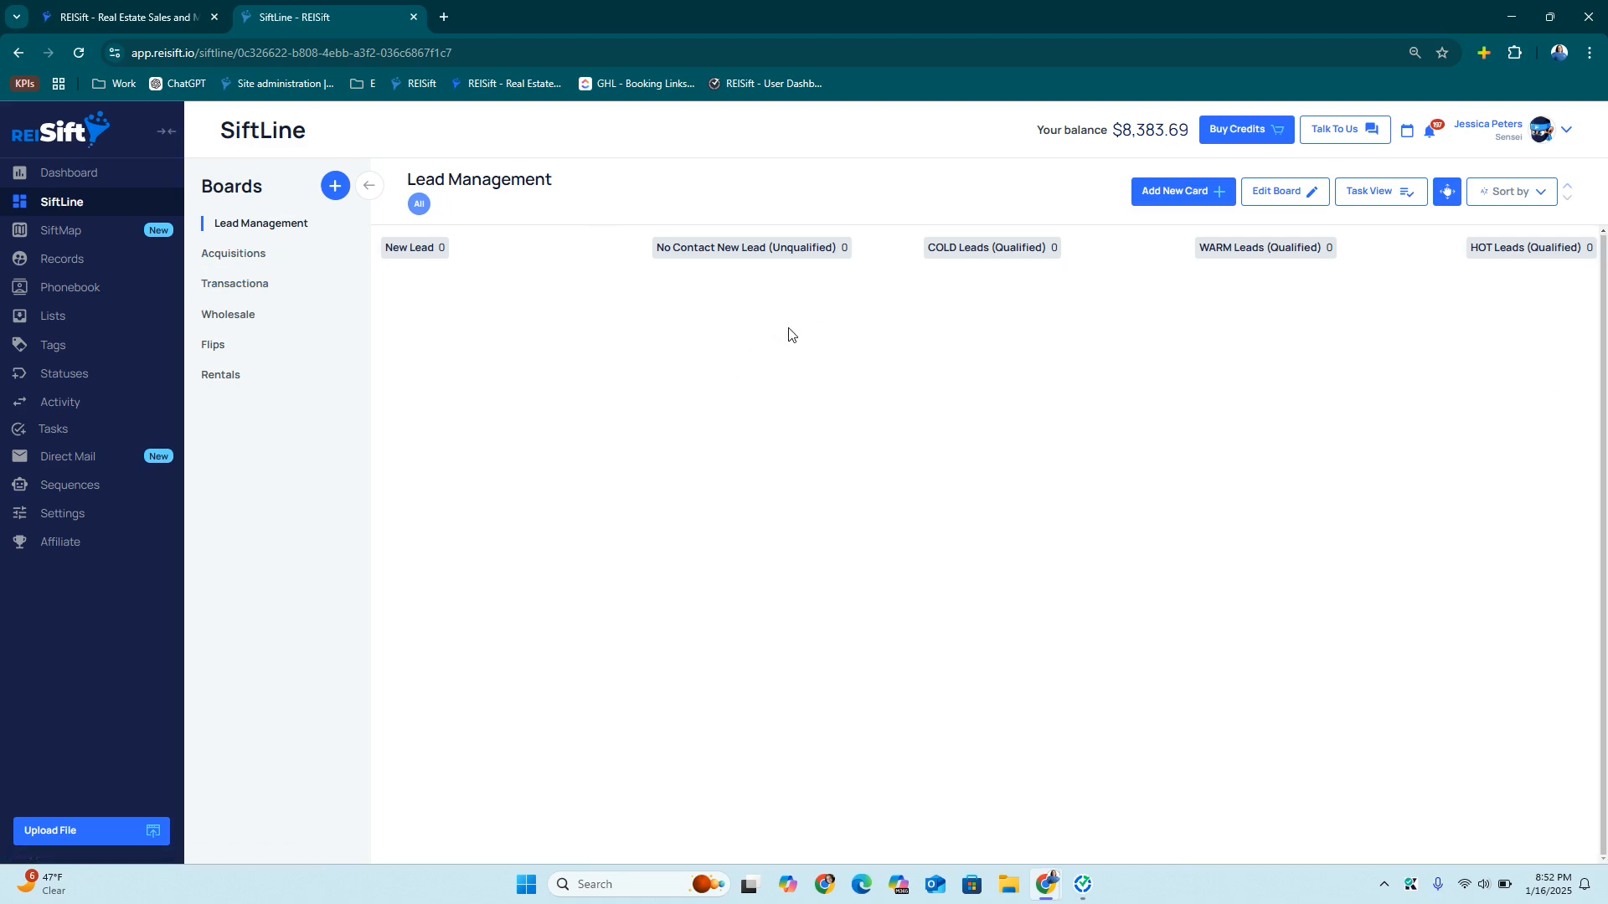
pyautogui.hscroll(3, 1052, 369)
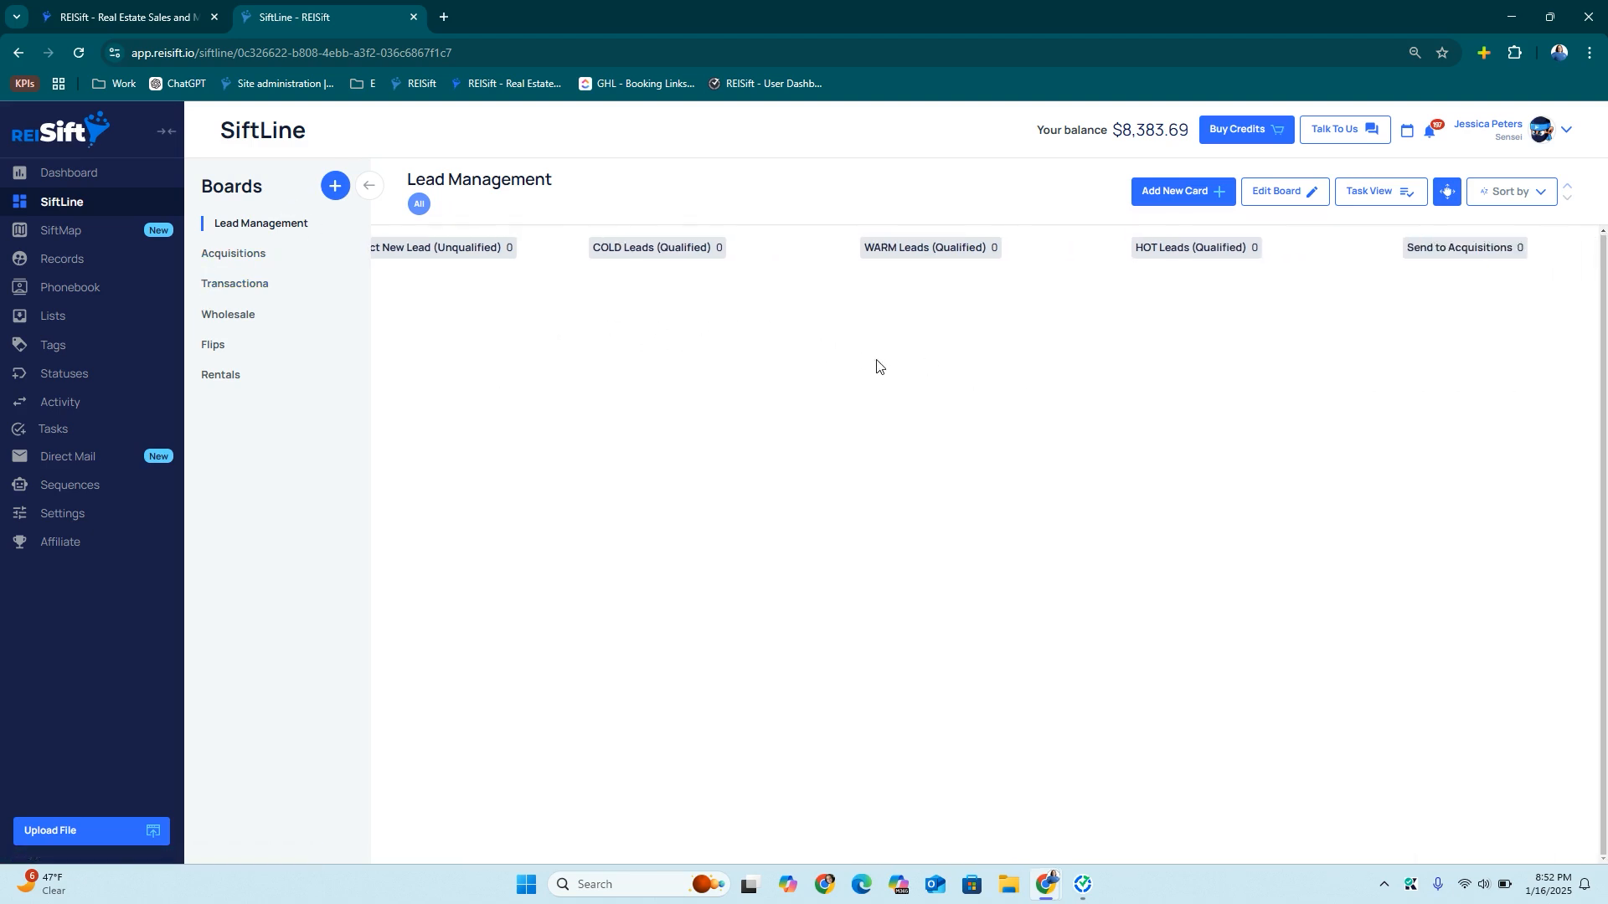
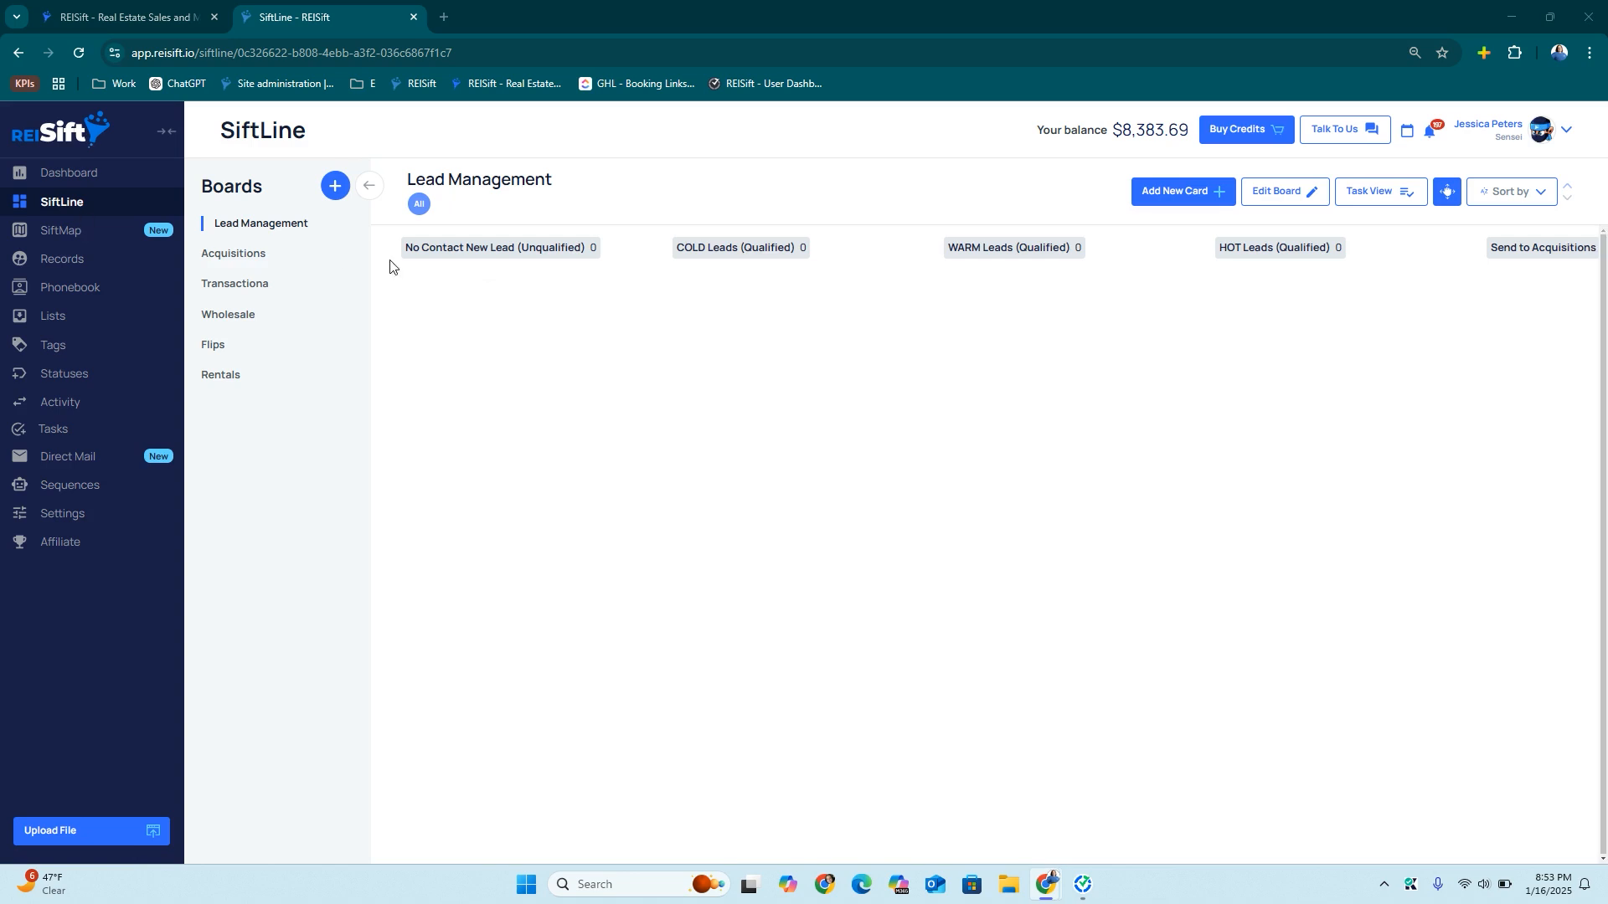
# Go to the Sequences page showing the Acquisitions, default, Lead Management and Transactions folders
pyautogui.click(71, 491)
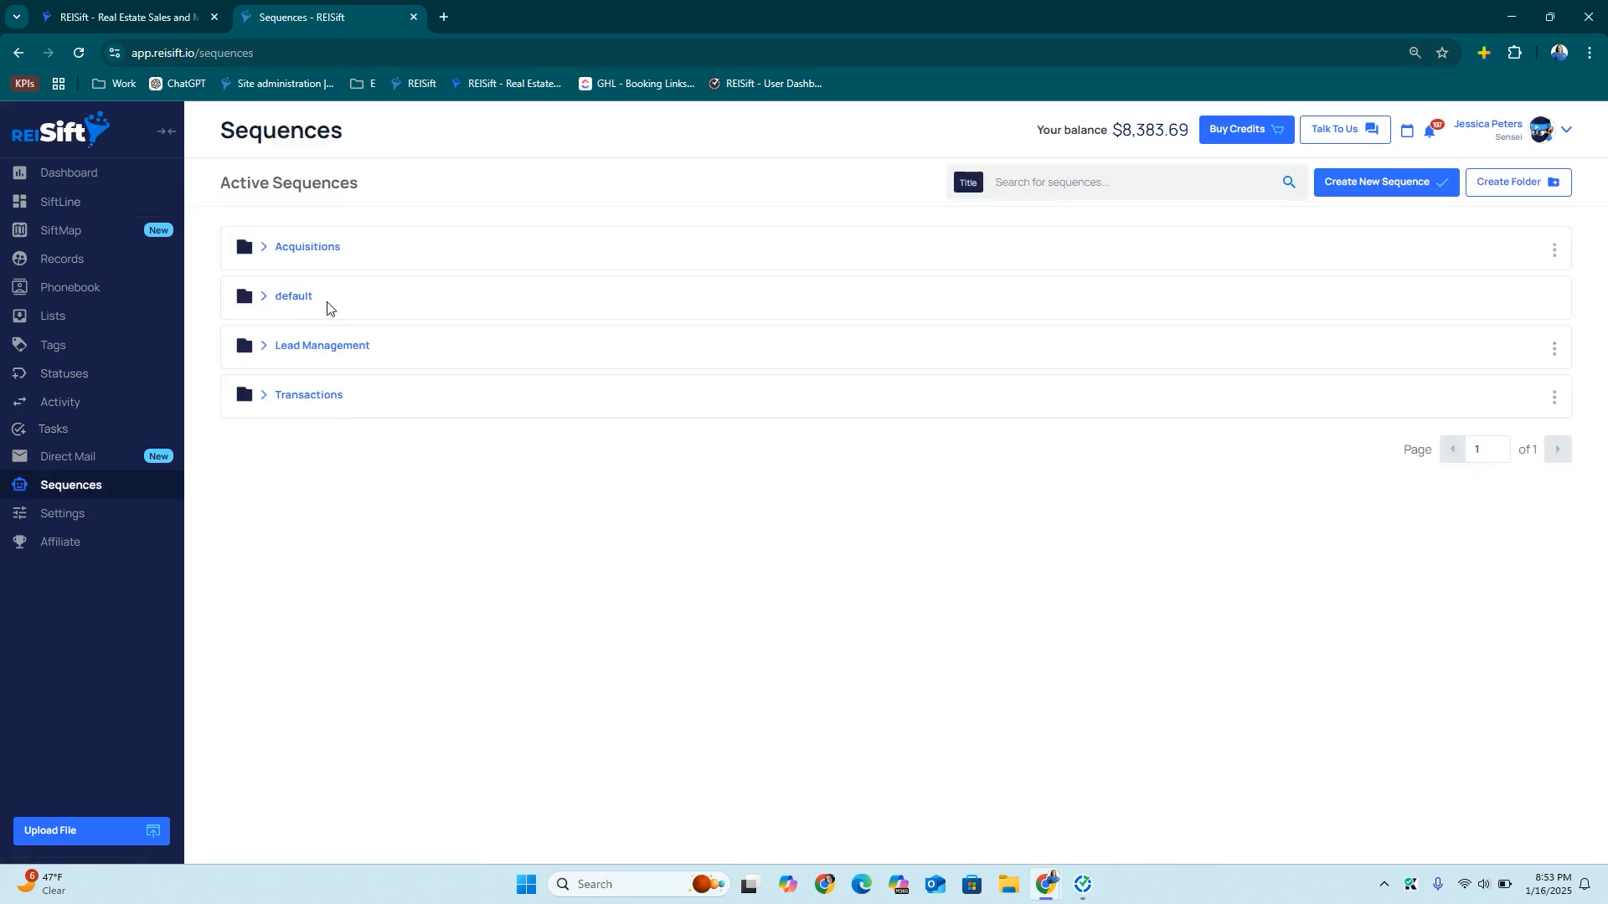
# Start a new sequence titled 'No Contact New Lead → FU1', fixing the spelling of Contact
pyautogui.click(1360, 186)
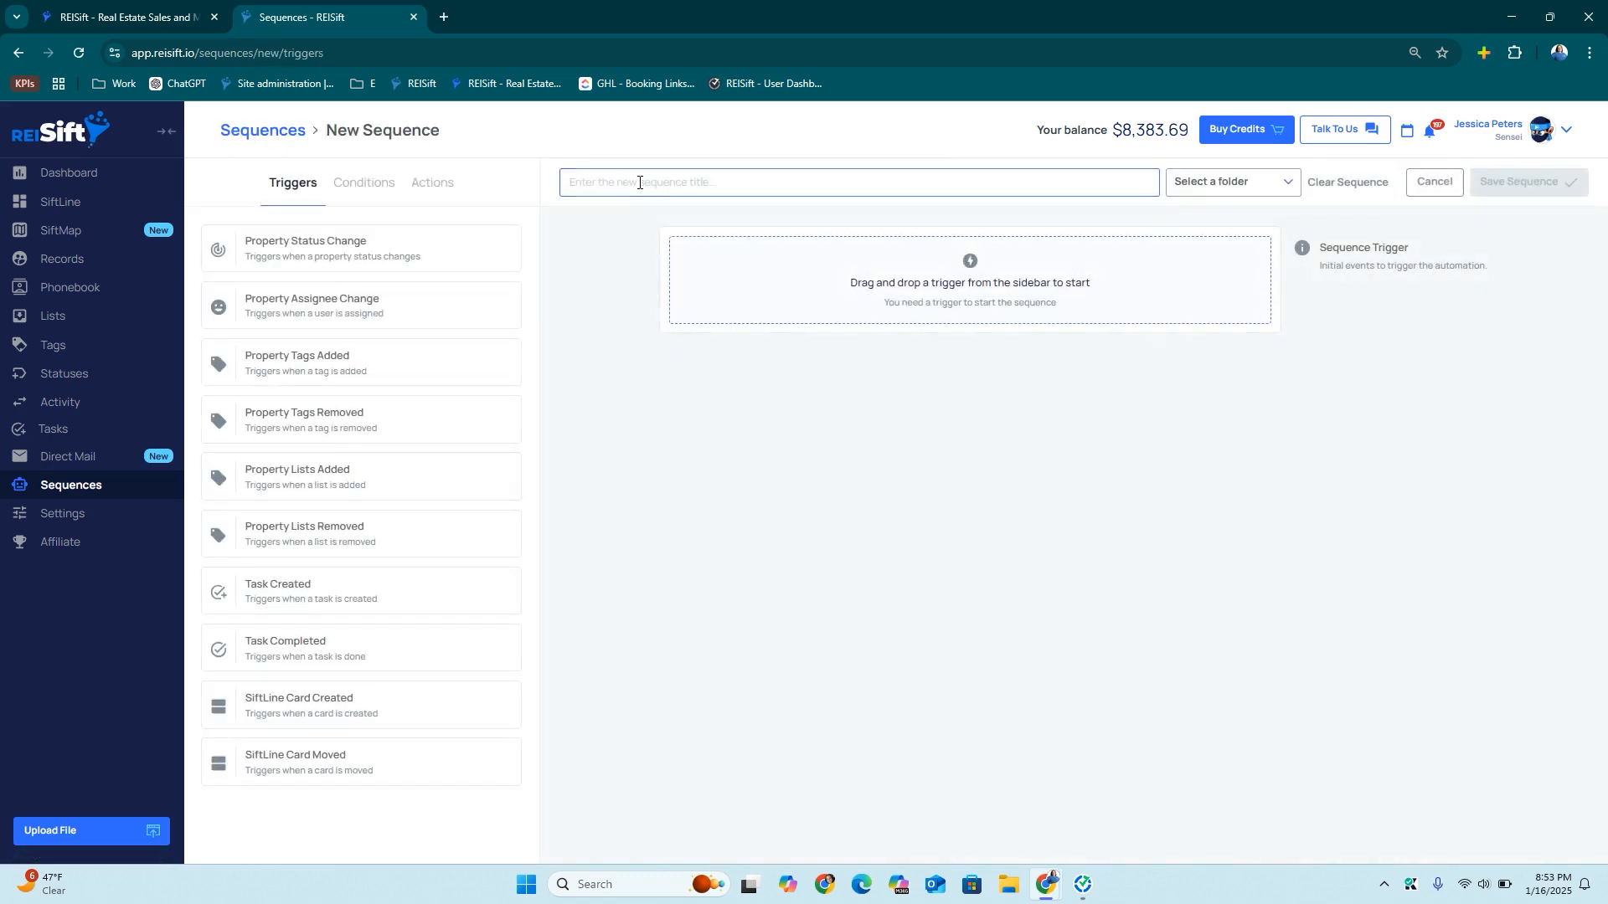
pyautogui.write('No COntact N')
pyautogui.press('BackSpace')
pyautogui.write('O')
pyautogui.rightClick(629, 190)
pyautogui.click(641, 199)
# Trigger it when a SiftLine card moves into No Contact New Lead (Unqualified)
pyautogui.moveTo(298, 750); pyautogui.dragTo(883, 274)
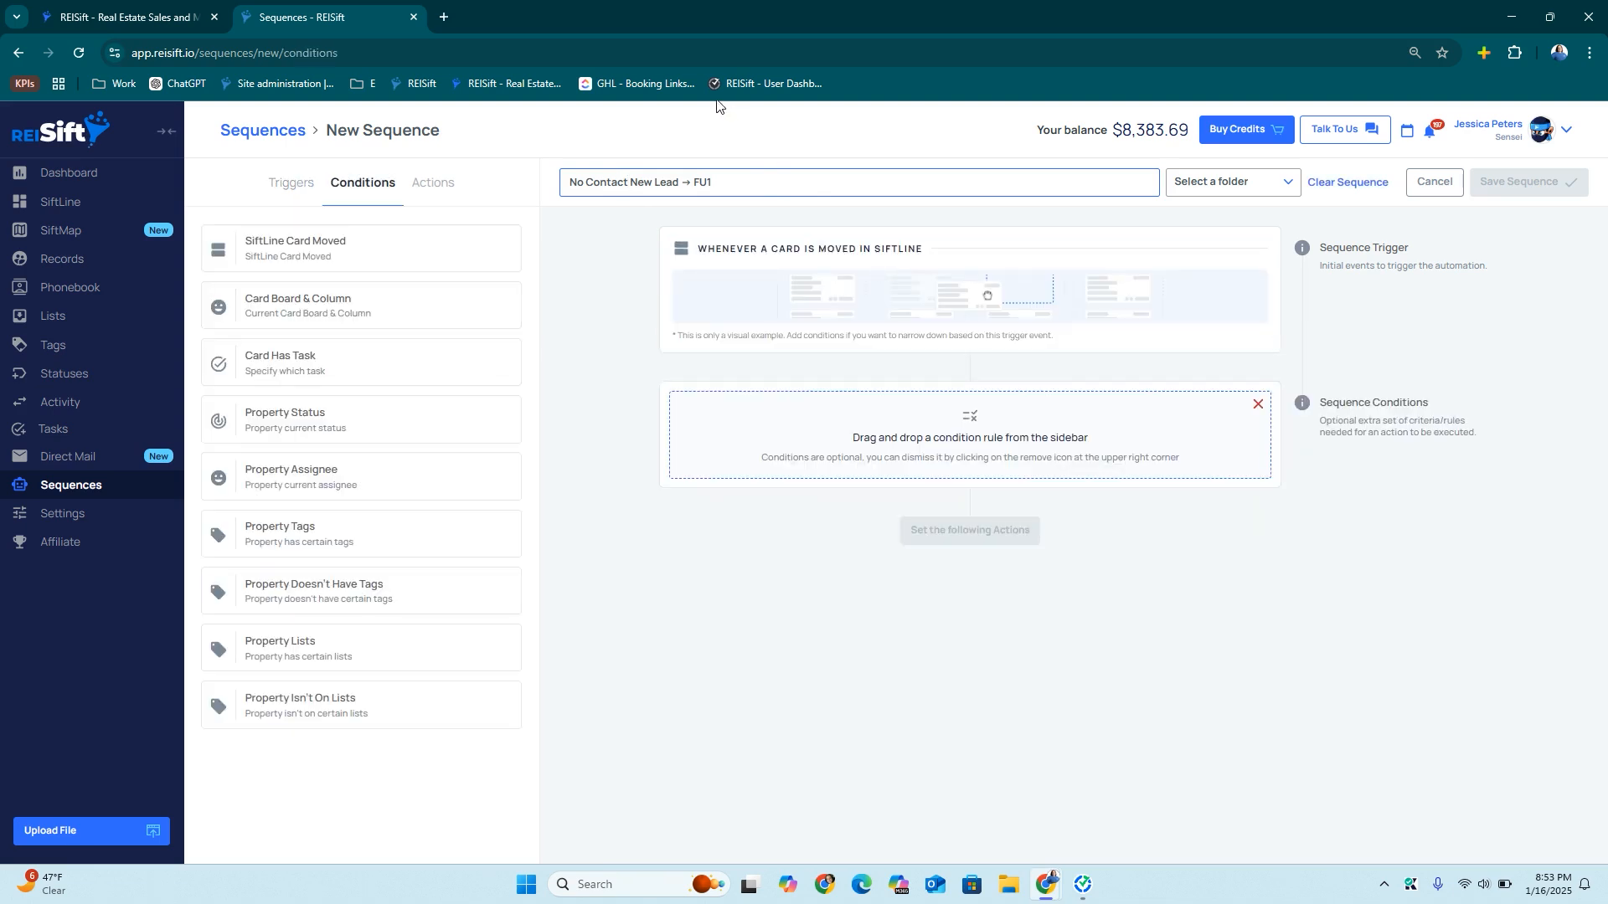
pyautogui.moveTo(405, 242); pyautogui.dragTo(865, 444)
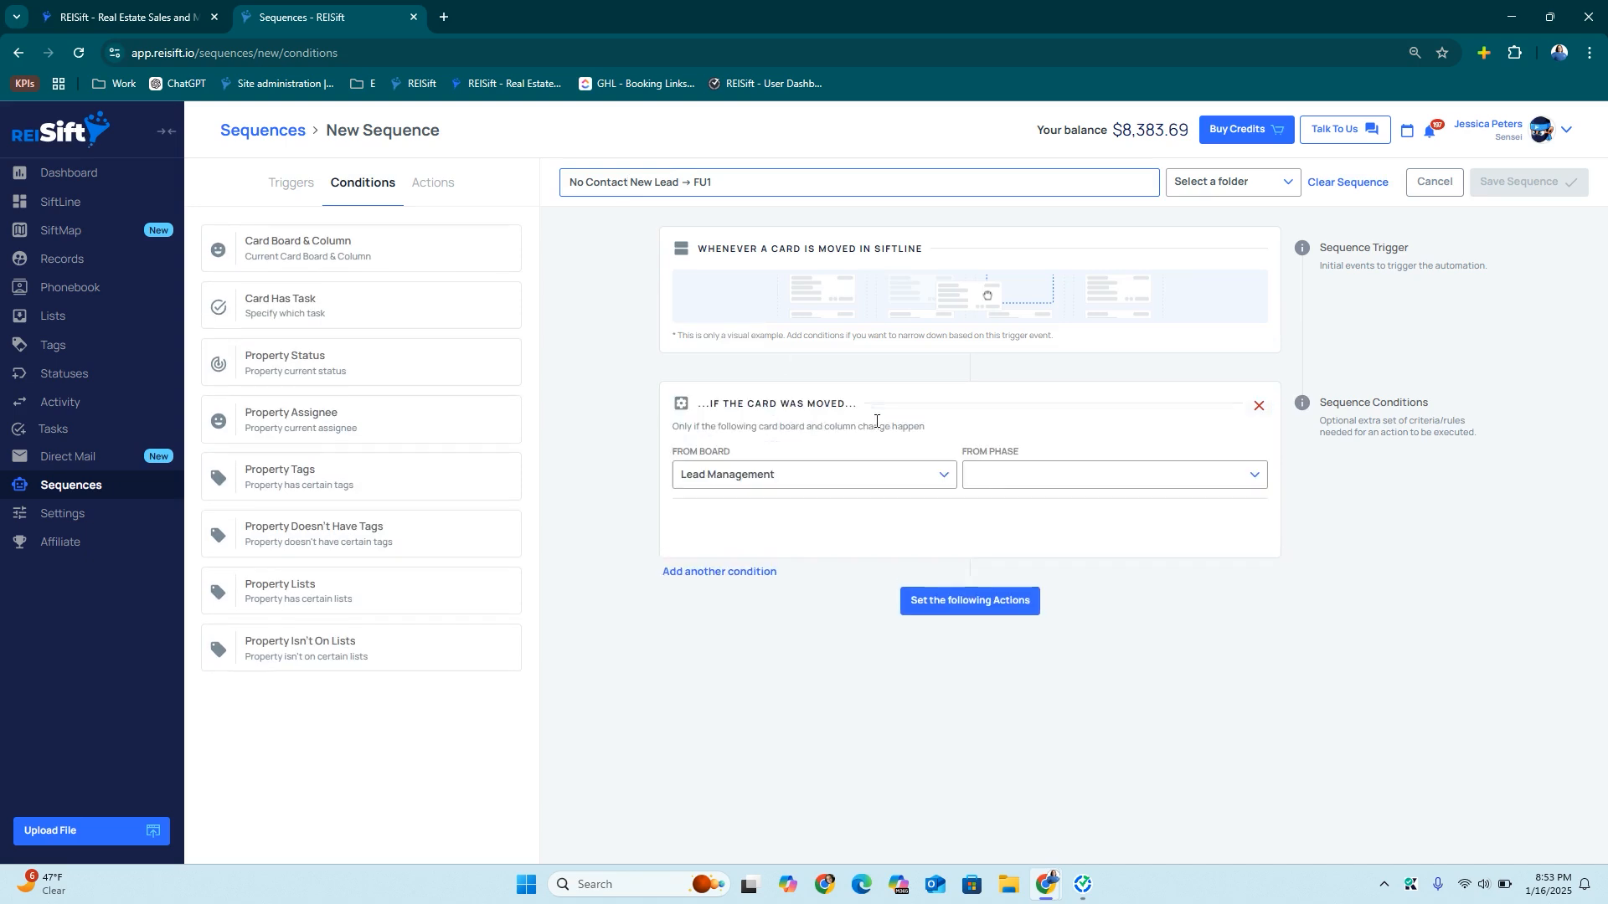
pyautogui.click(988, 539)
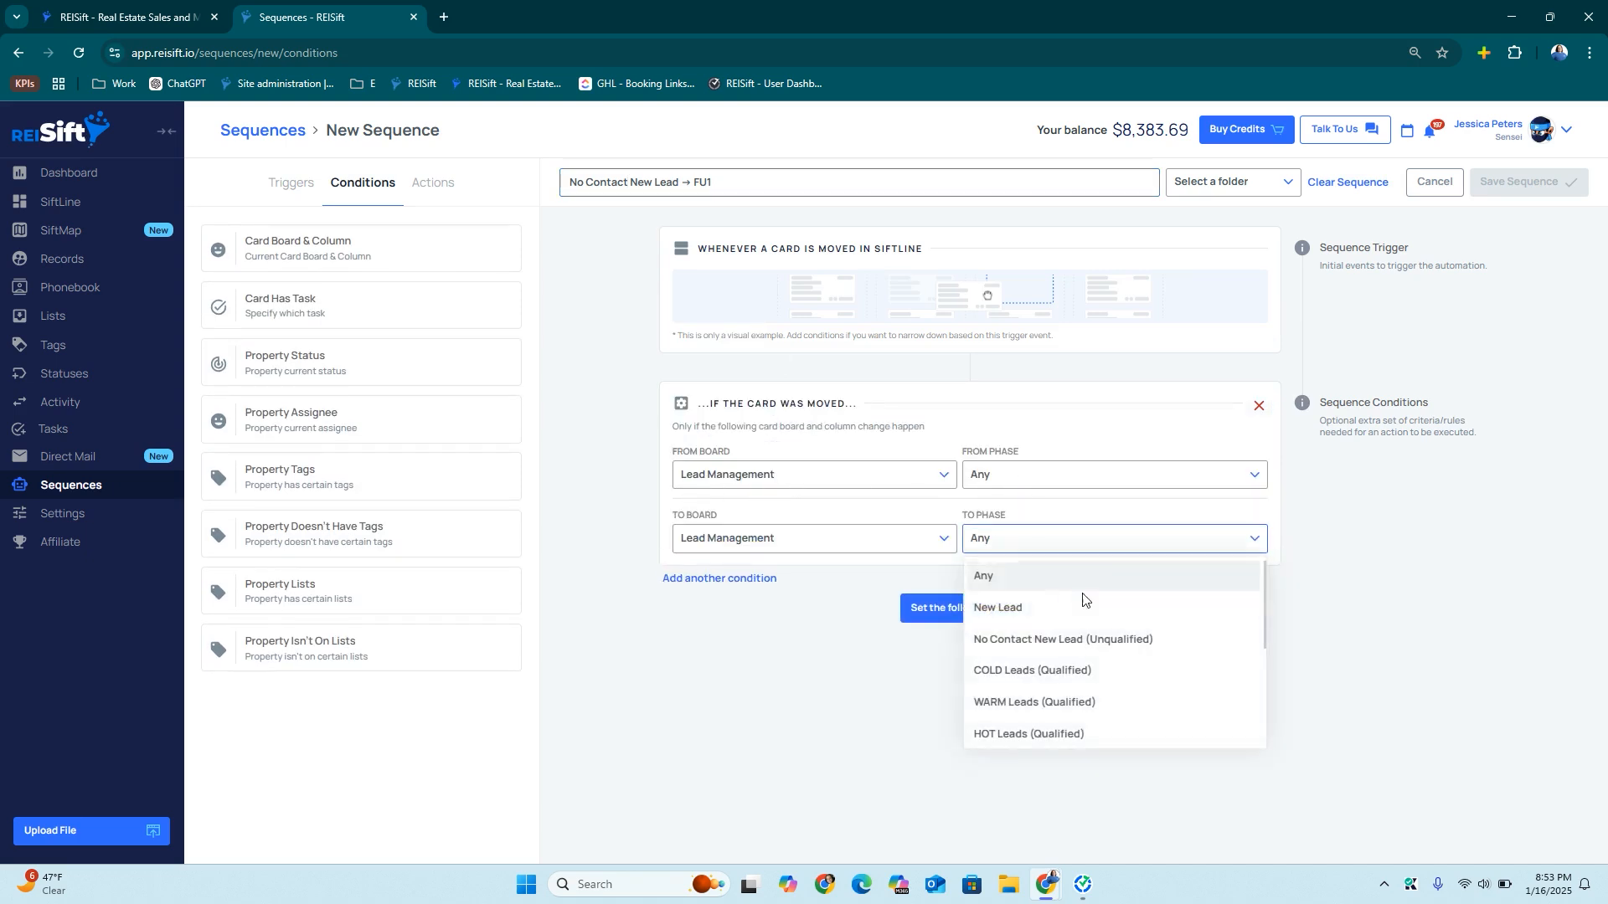
pyautogui.click(1071, 639)
pyautogui.click(963, 608)
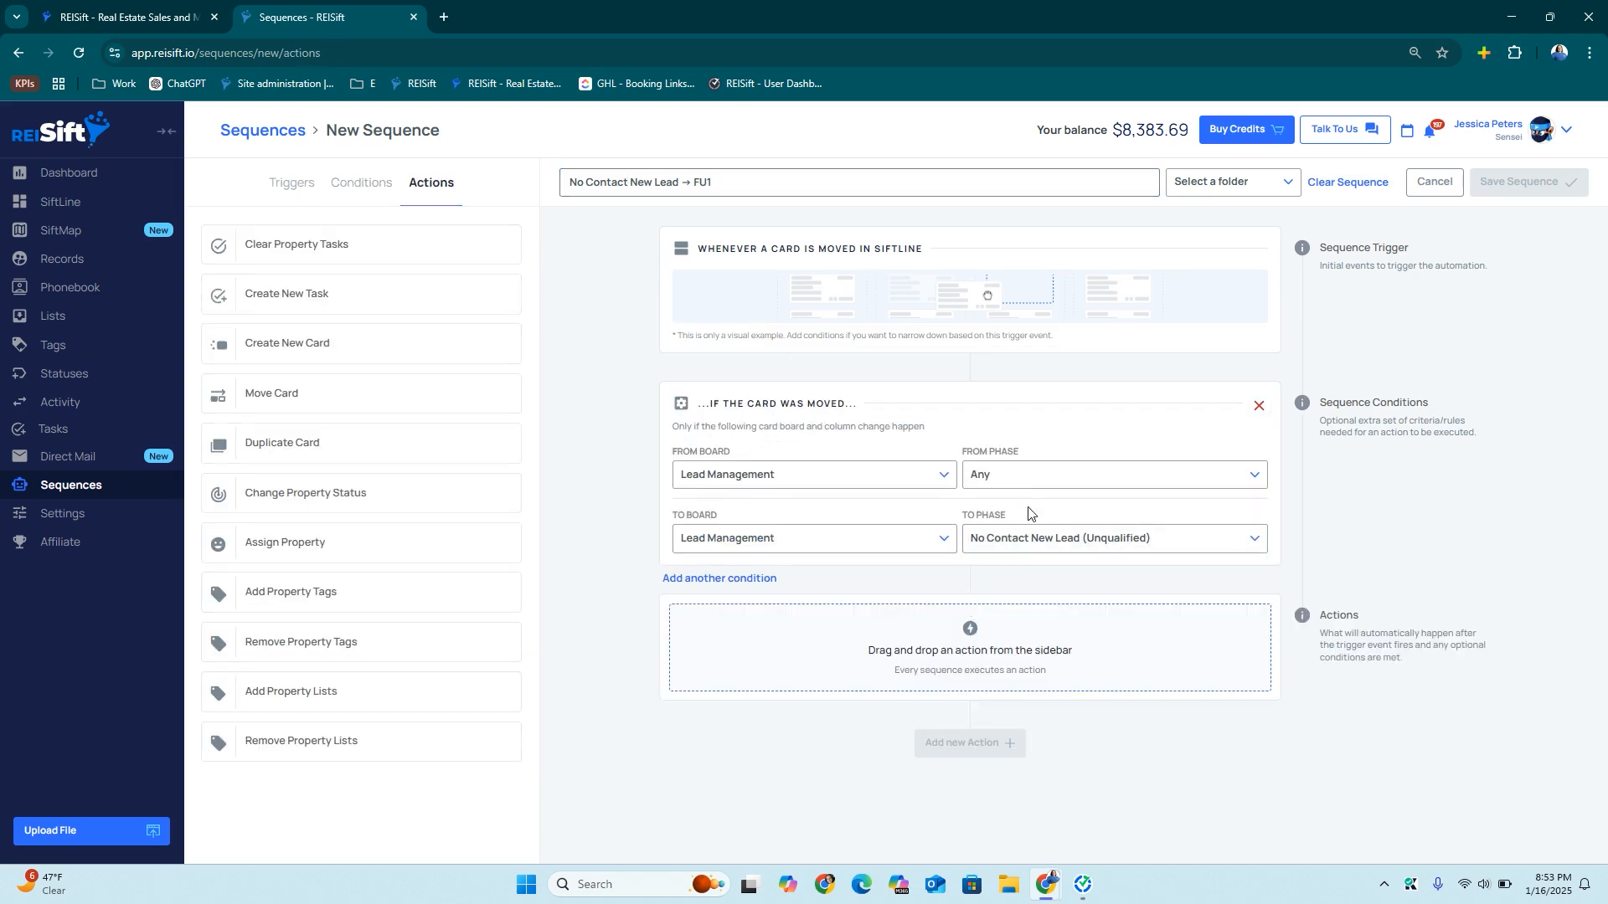
# Add actions clearing property tasks and changing the status to No Contact New Lead
pyautogui.moveTo(313, 242); pyautogui.dragTo(754, 645)
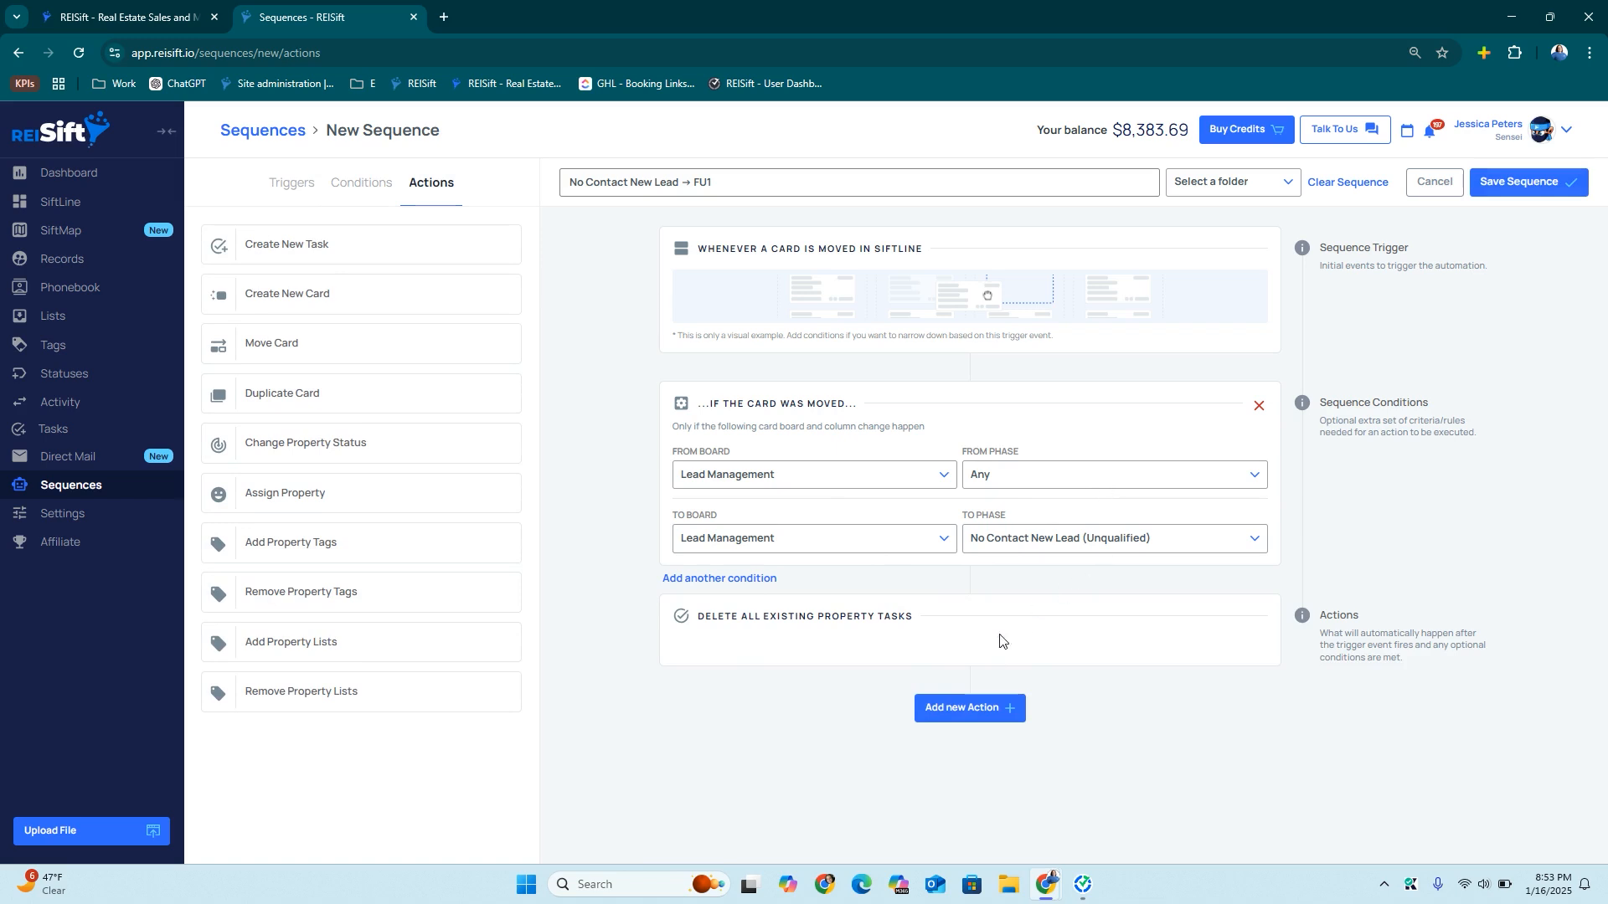
pyautogui.click(942, 708)
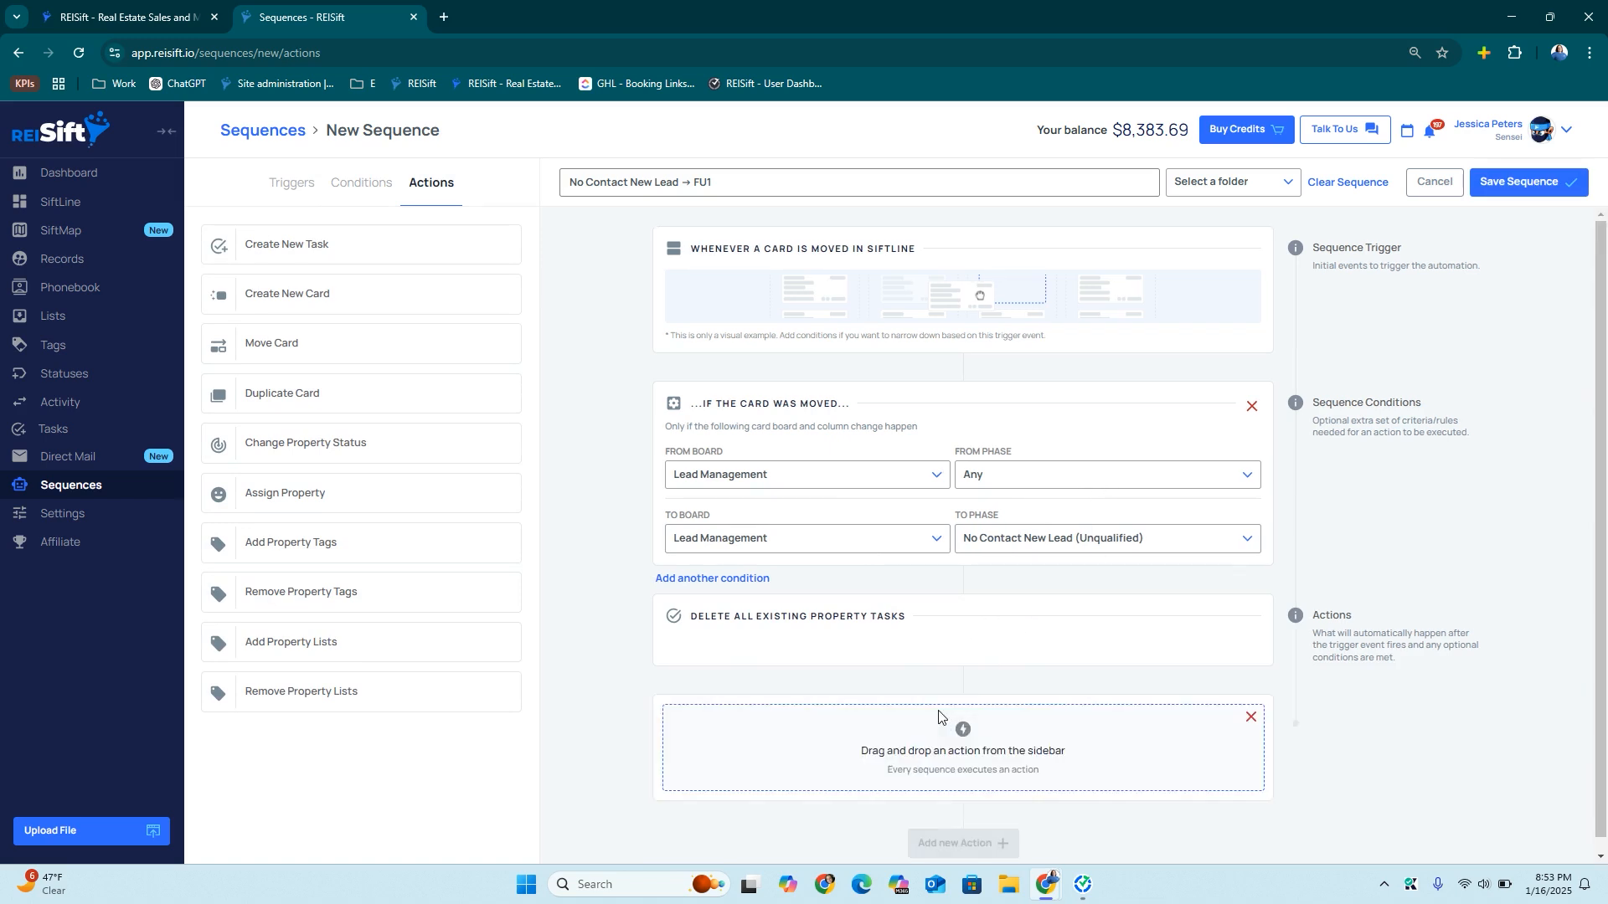
pyautogui.moveTo(364, 446); pyautogui.dragTo(938, 721)
pyautogui.click(811, 768)
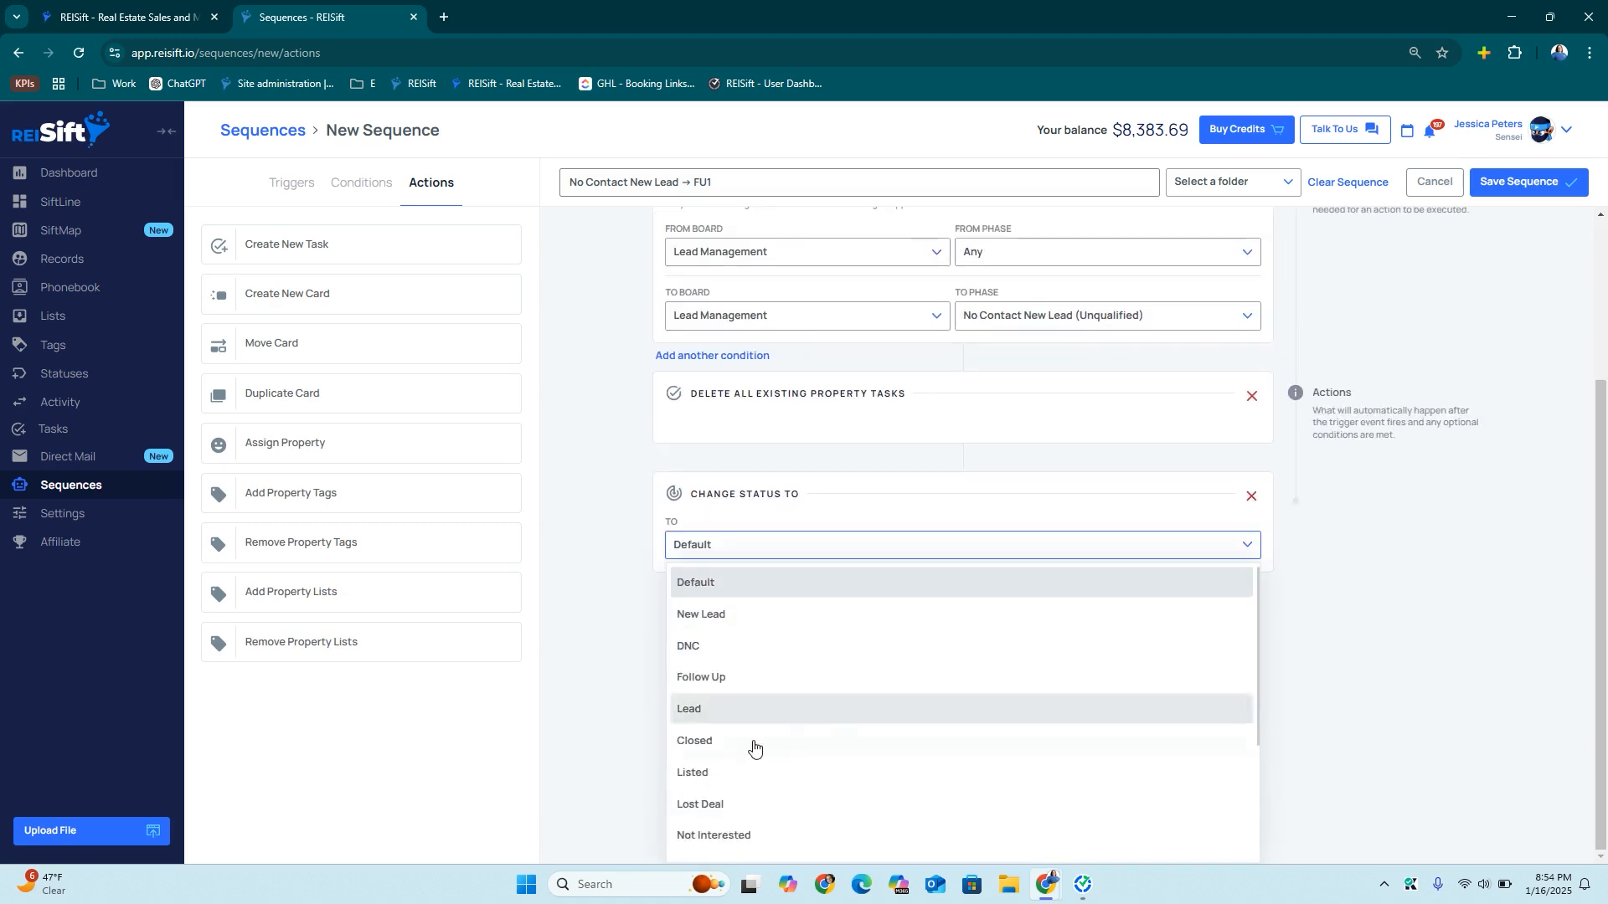
pyautogui.scroll(-3, 754, 741)
pyautogui.click(743, 839)
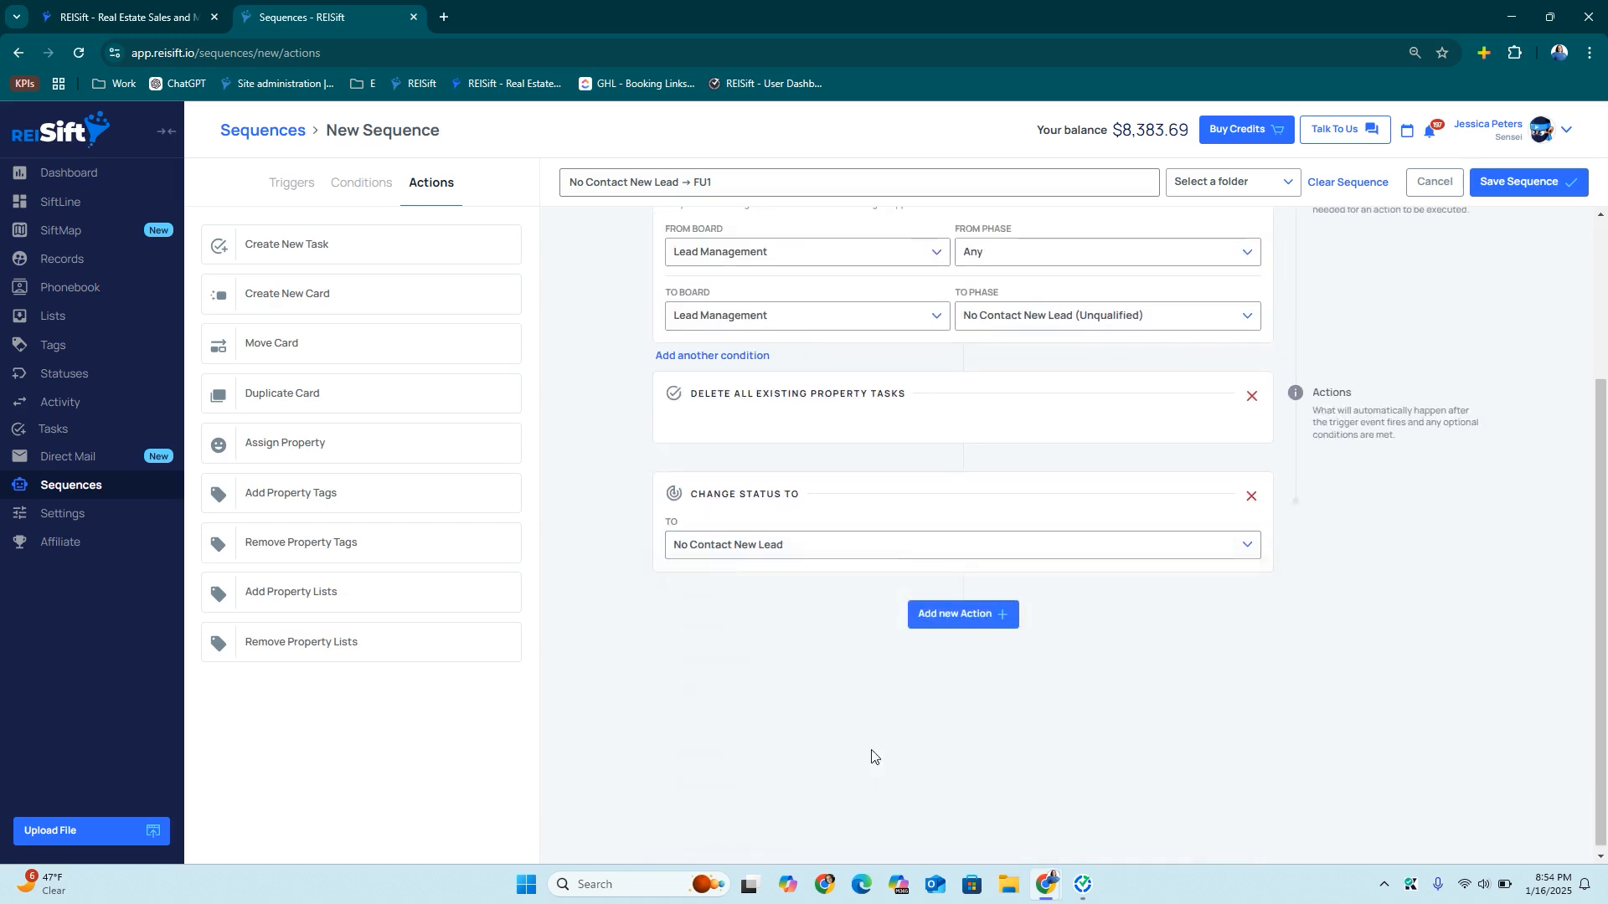
# Add an action creating the No Contact New Lead Follow Up 1 preset task
pyautogui.click(941, 618)
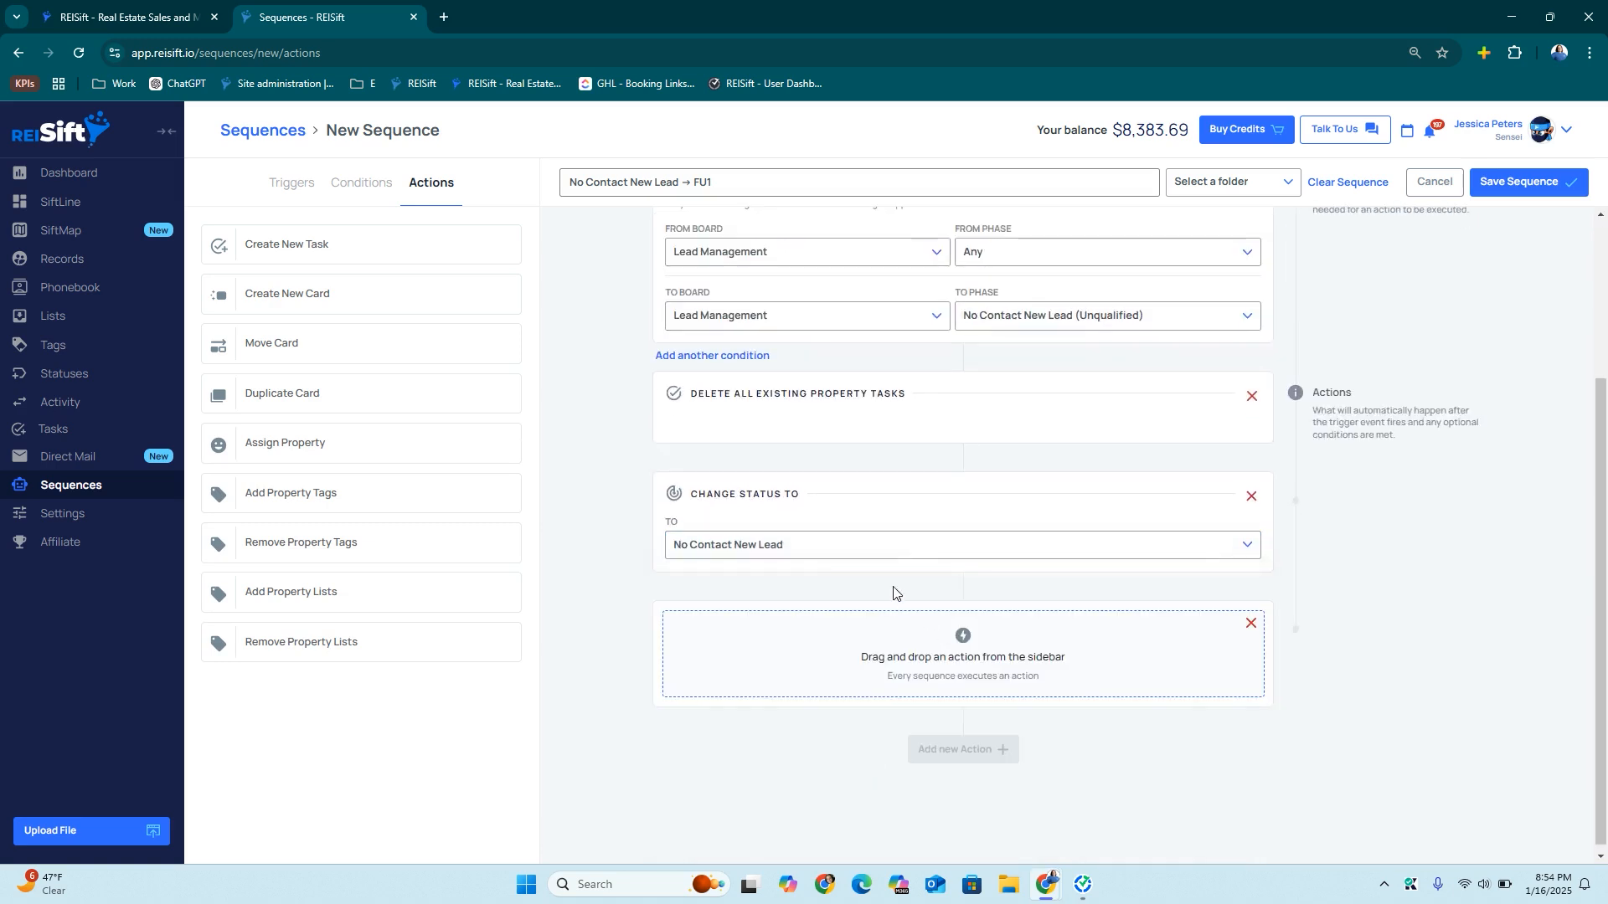
pyautogui.moveTo(317, 246); pyautogui.dragTo(803, 664)
pyautogui.click(802, 658)
pyautogui.click(842, 276)
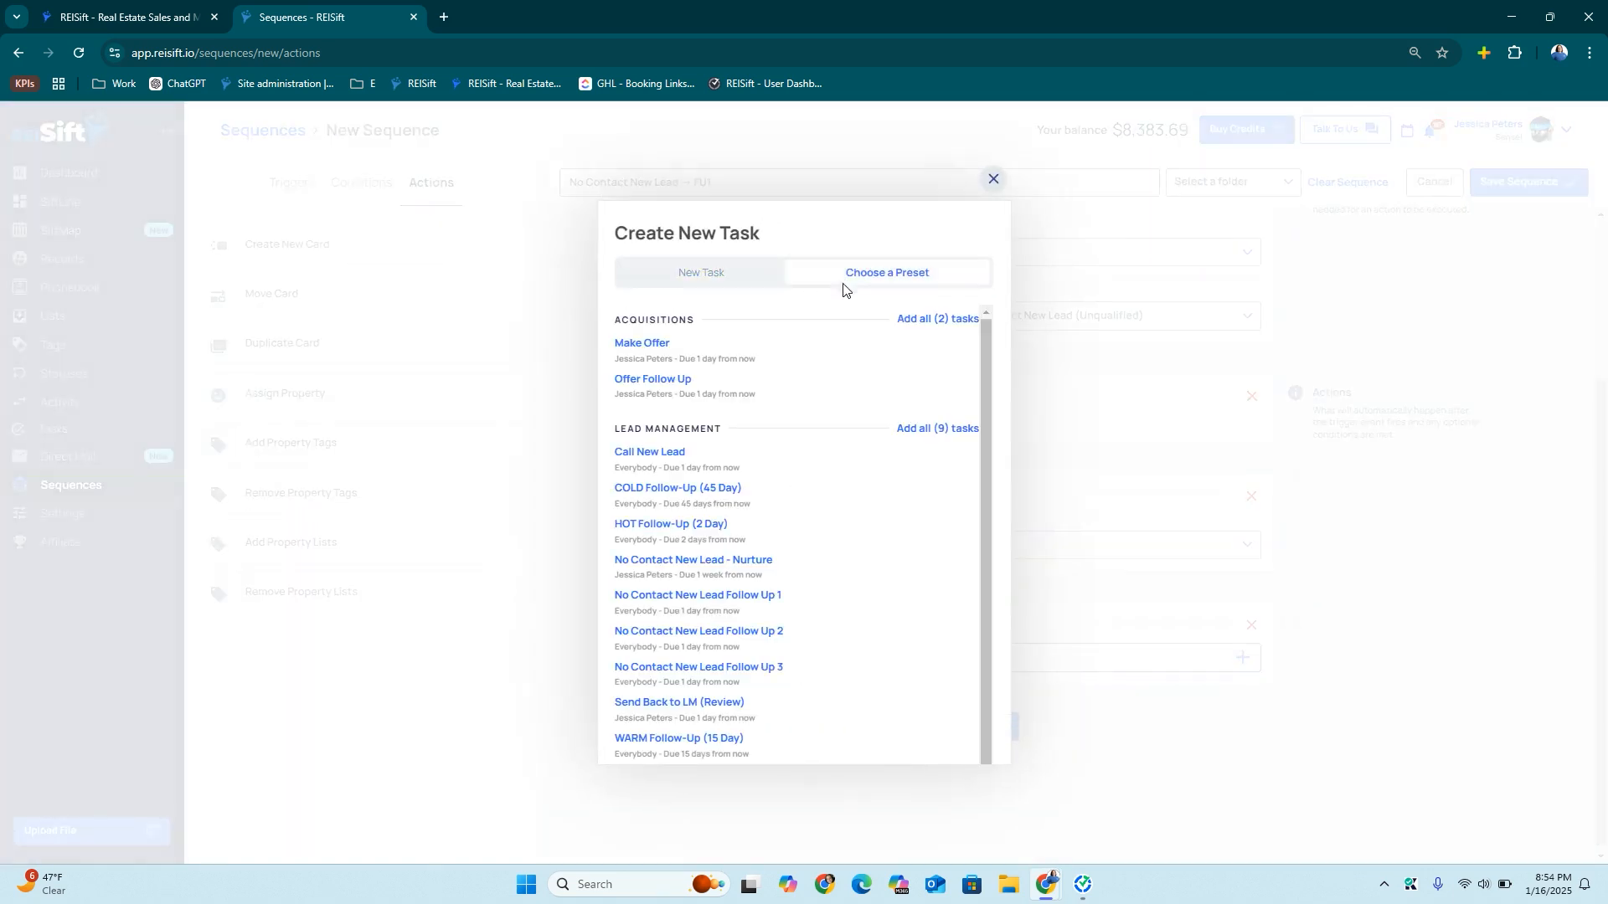
pyautogui.click(749, 595)
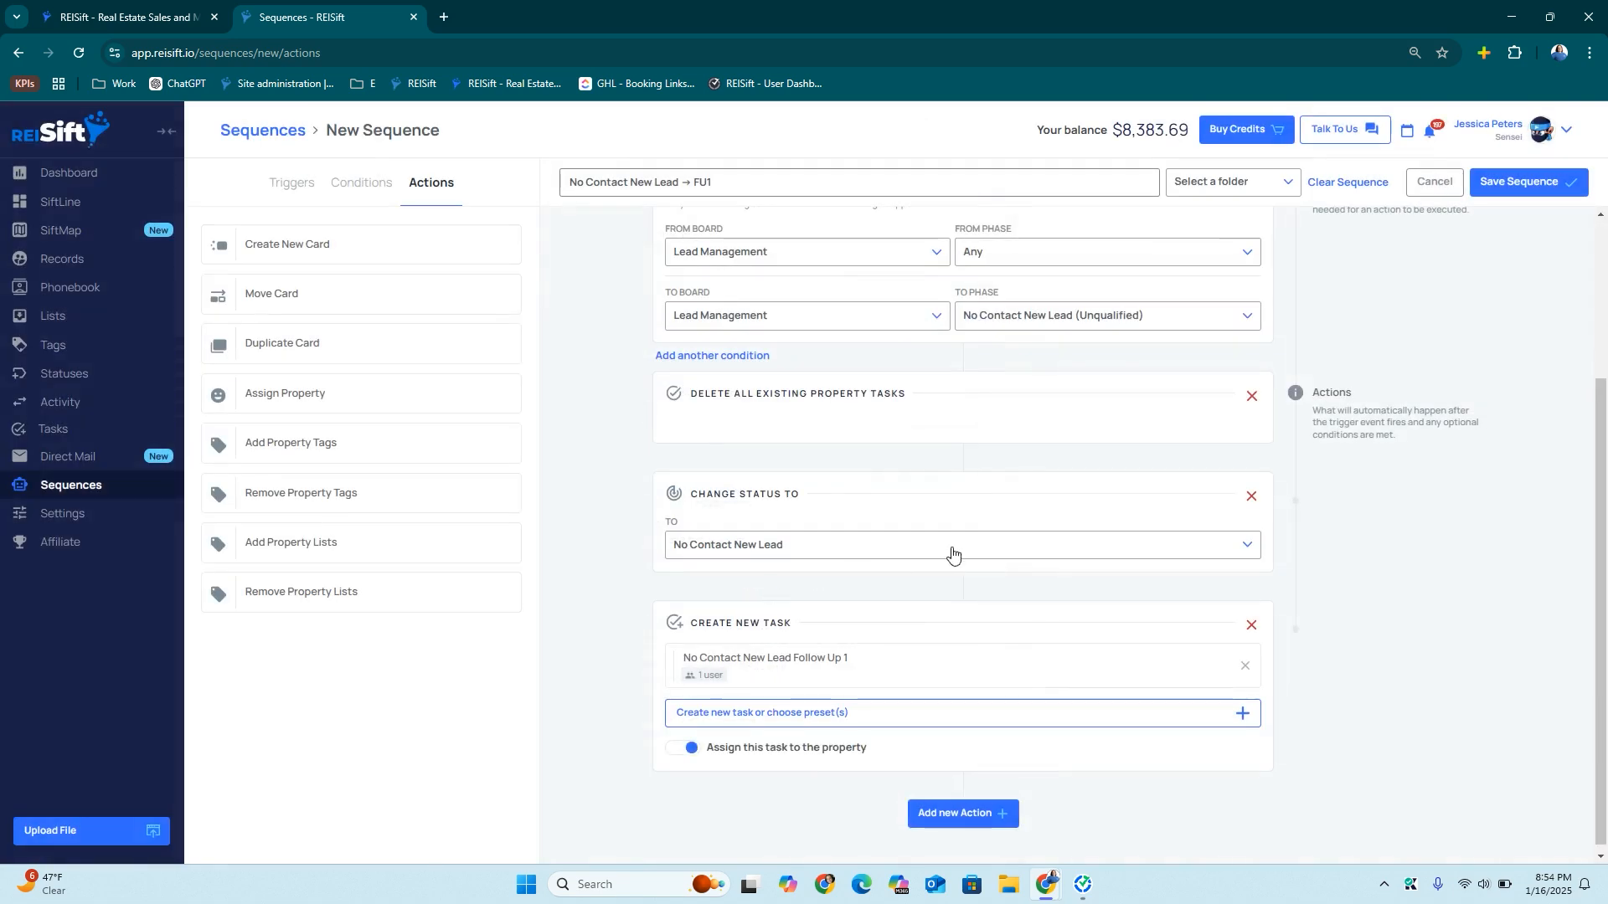
# Copy the title, file the sequence under Lead Management, and save it
pyautogui.scroll(3, 958, 322)
pyautogui.tripleClick(703, 178)
pyautogui.hotkey('ctrl', 'c')
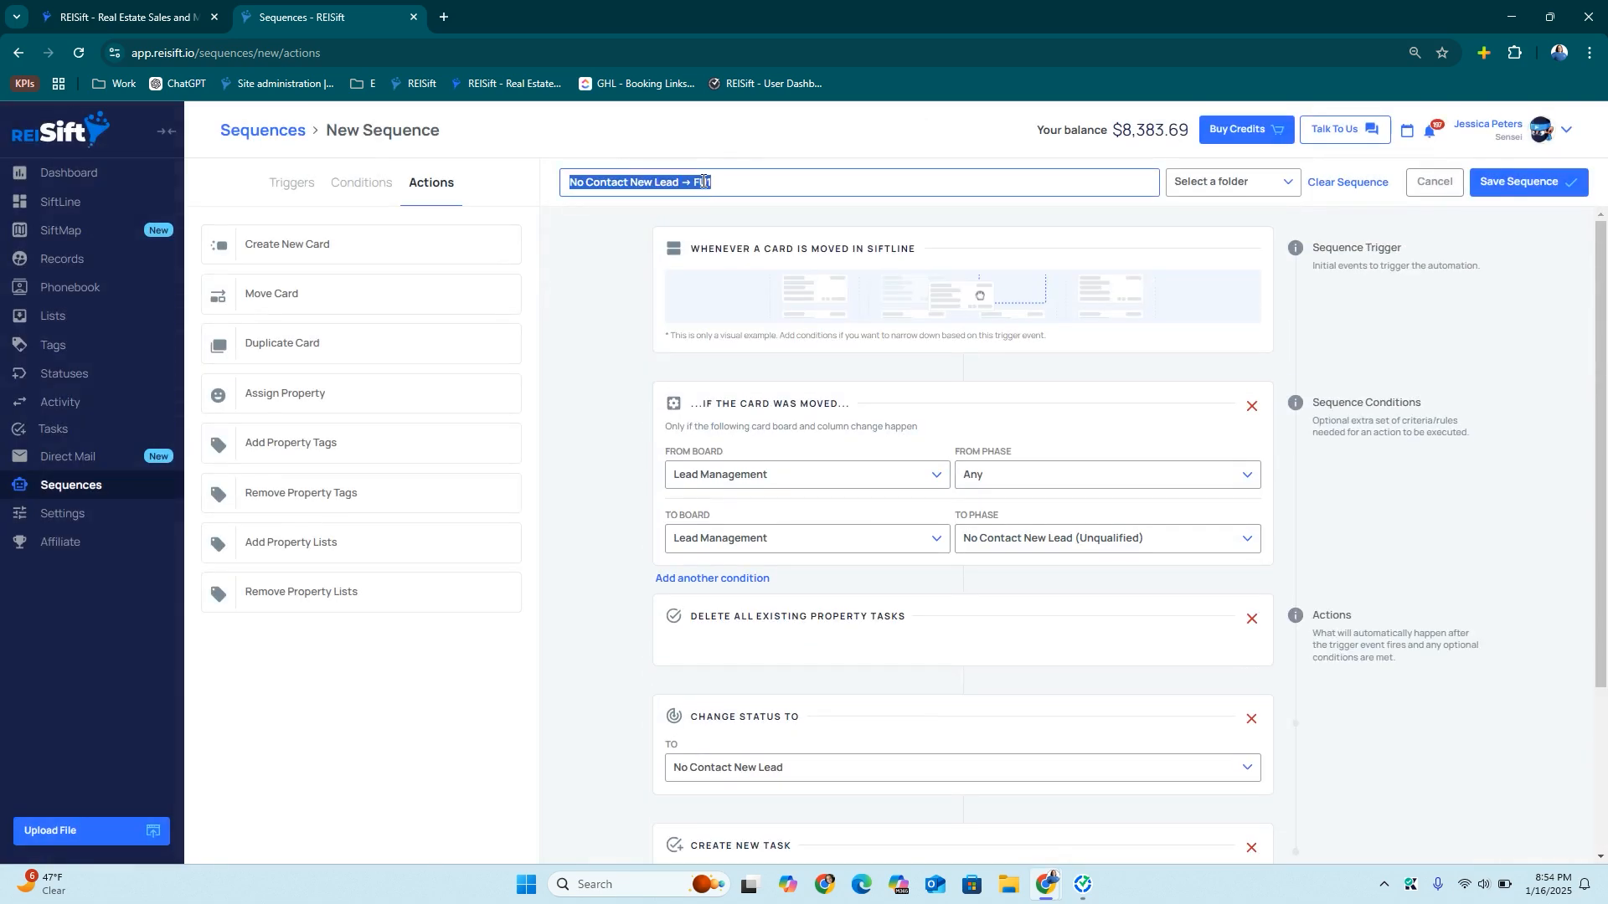
pyautogui.click(1272, 183)
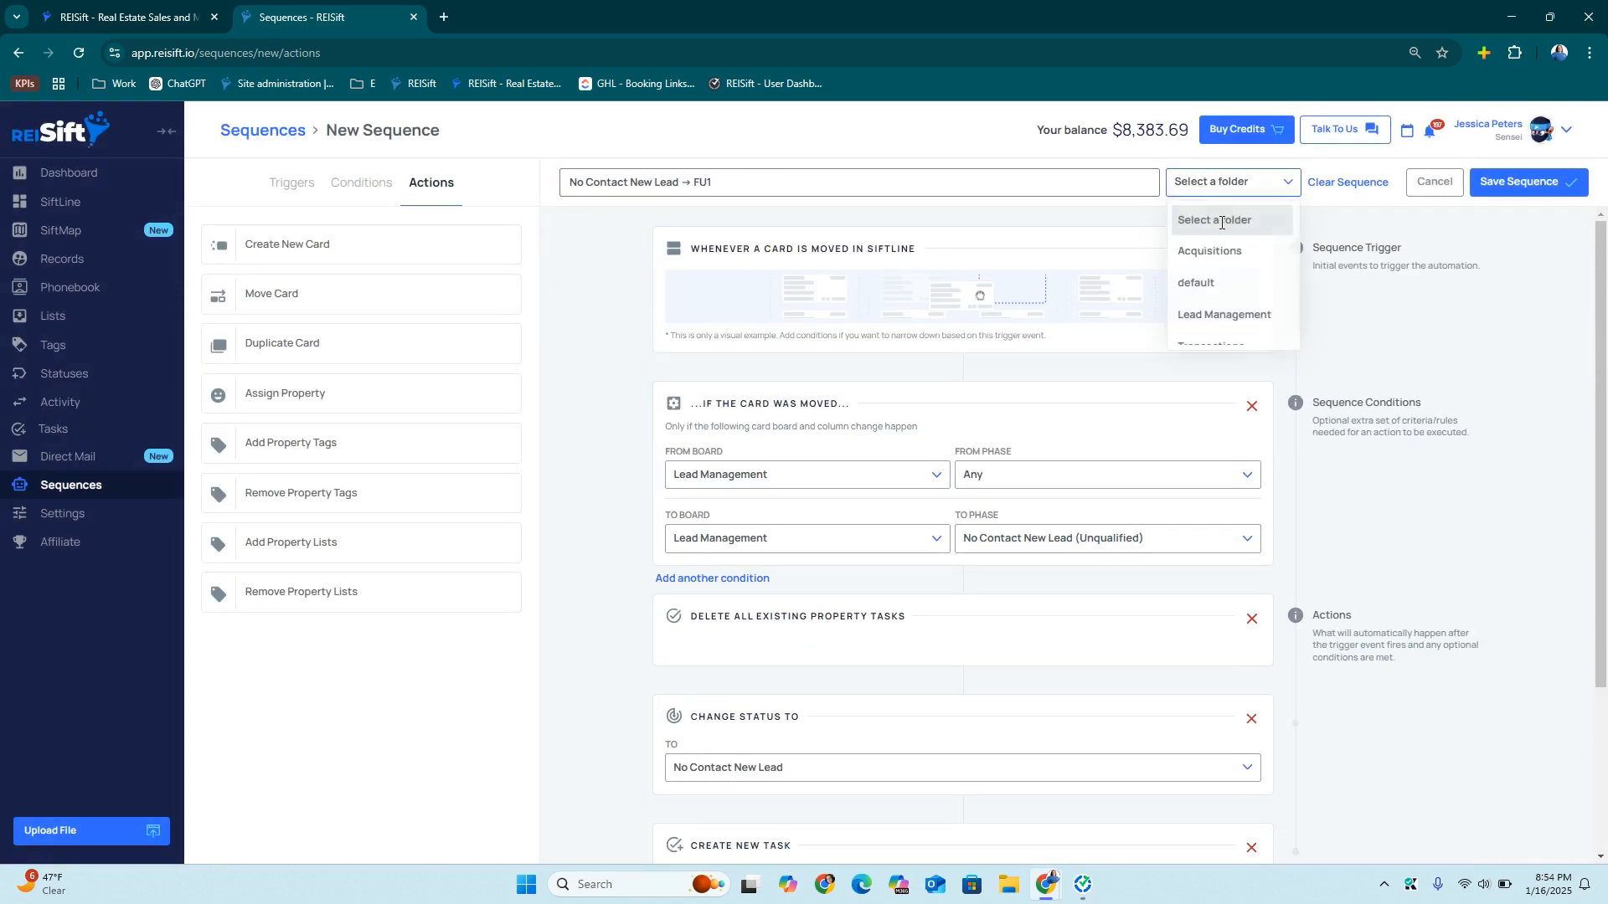
pyautogui.click(1205, 311)
pyautogui.click(1515, 183)
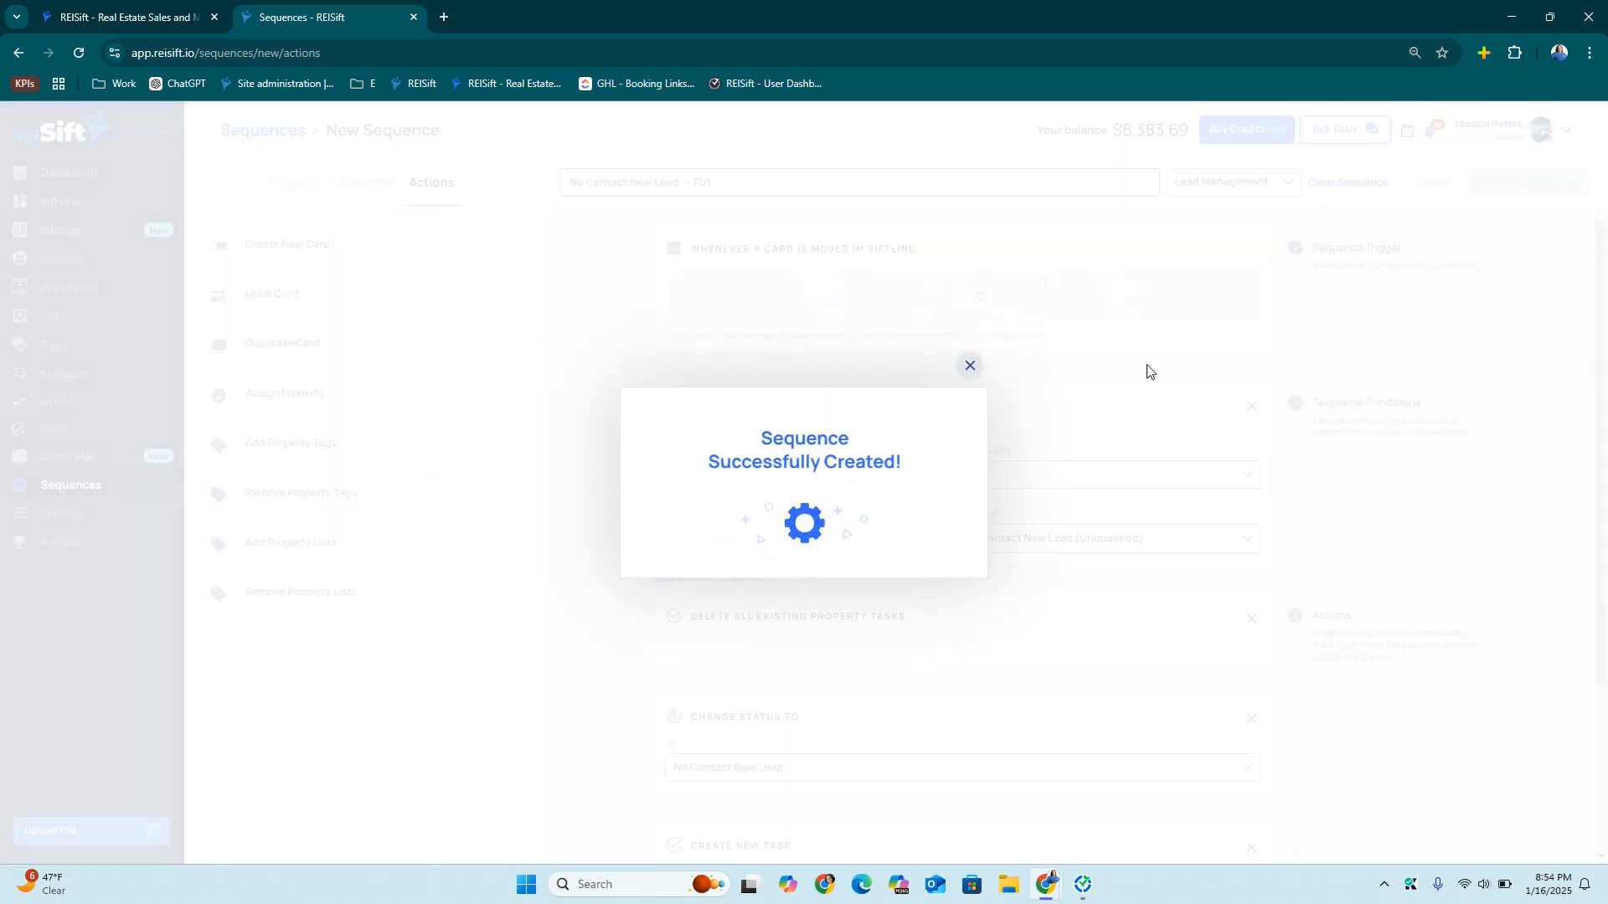
pyautogui.click(967, 364)
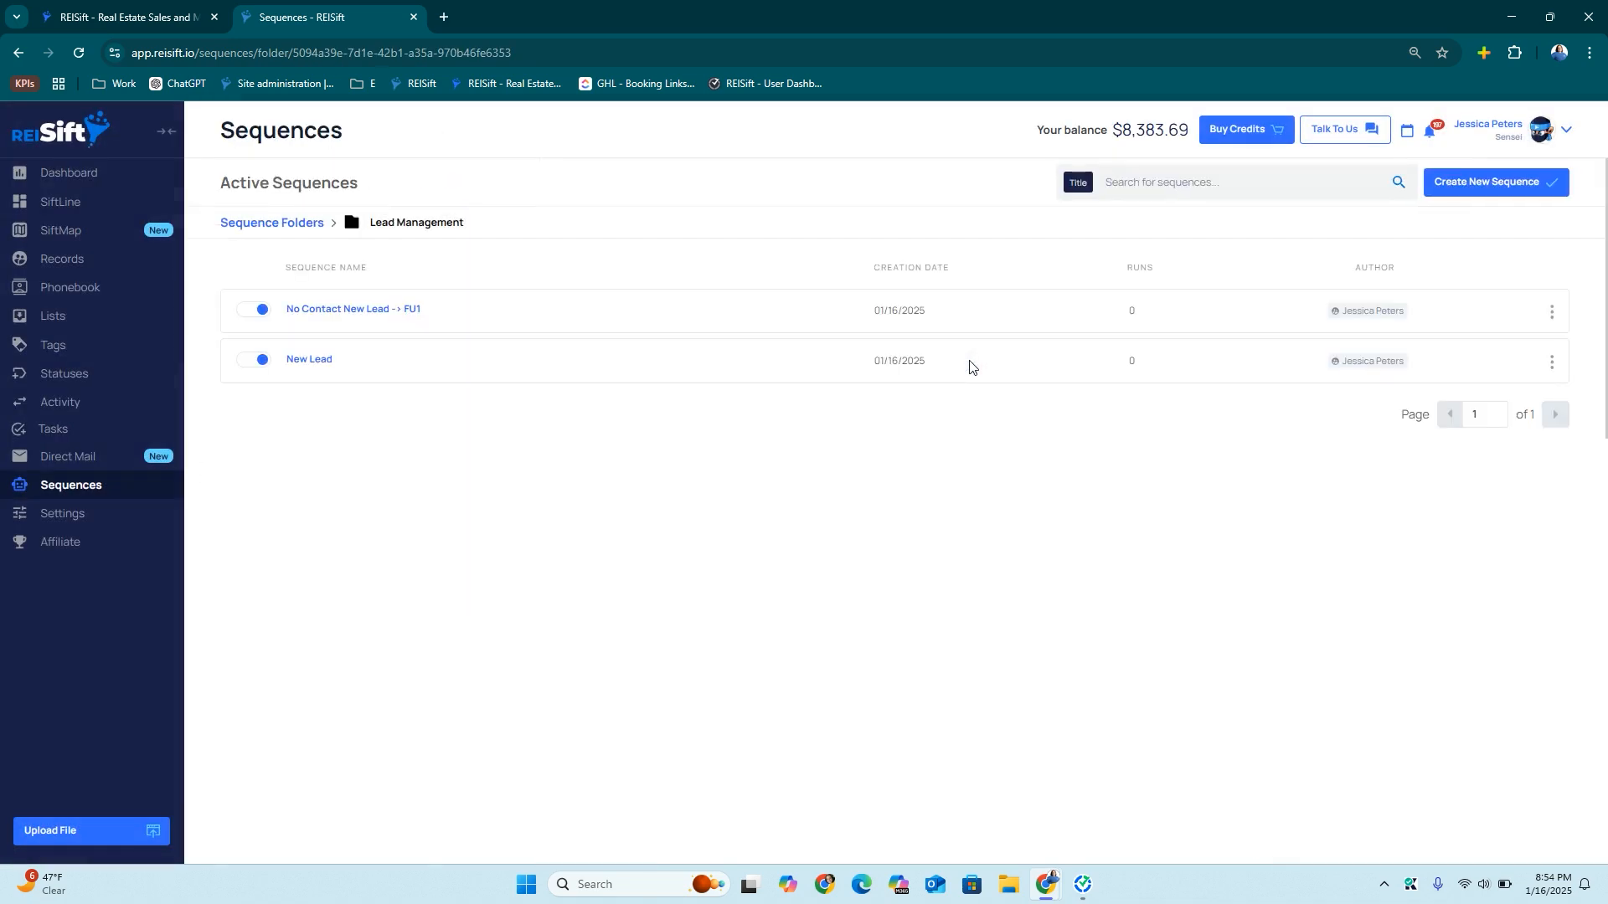
# Start a new FU2 sequence from the pasted title, triggered when Follow Up 1 is completed
pyautogui.click(1512, 181)
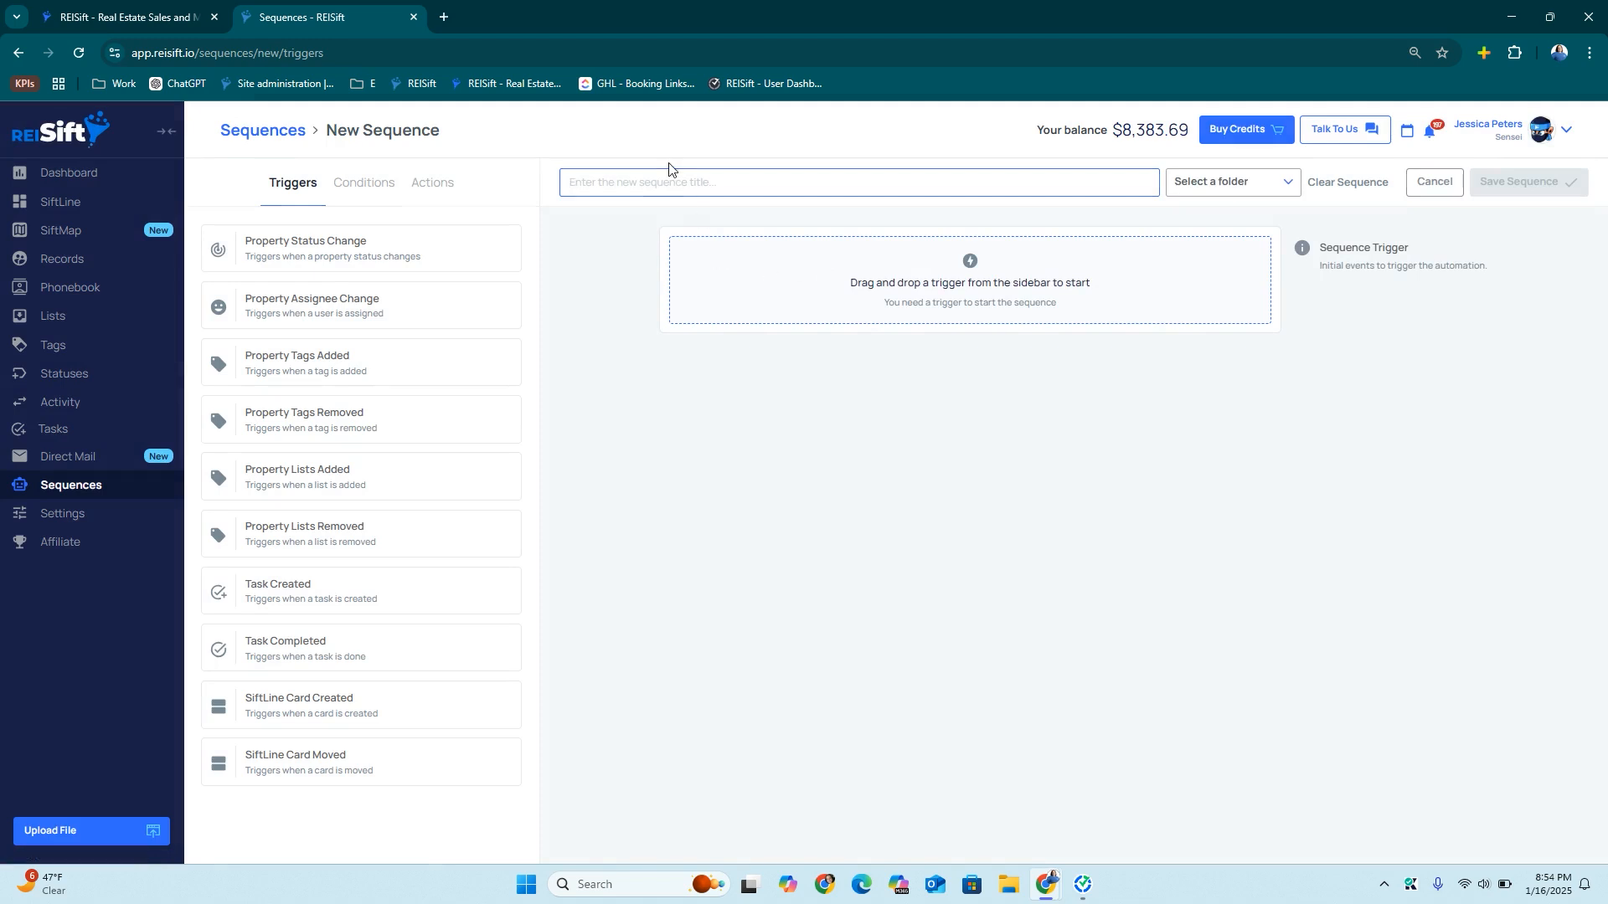
pyautogui.hotkey('ctrl', 'v')
pyautogui.moveTo(386, 640); pyautogui.dragTo(825, 314)
pyautogui.moveTo(337, 255); pyautogui.dragTo(757, 430)
pyautogui.click(817, 448)
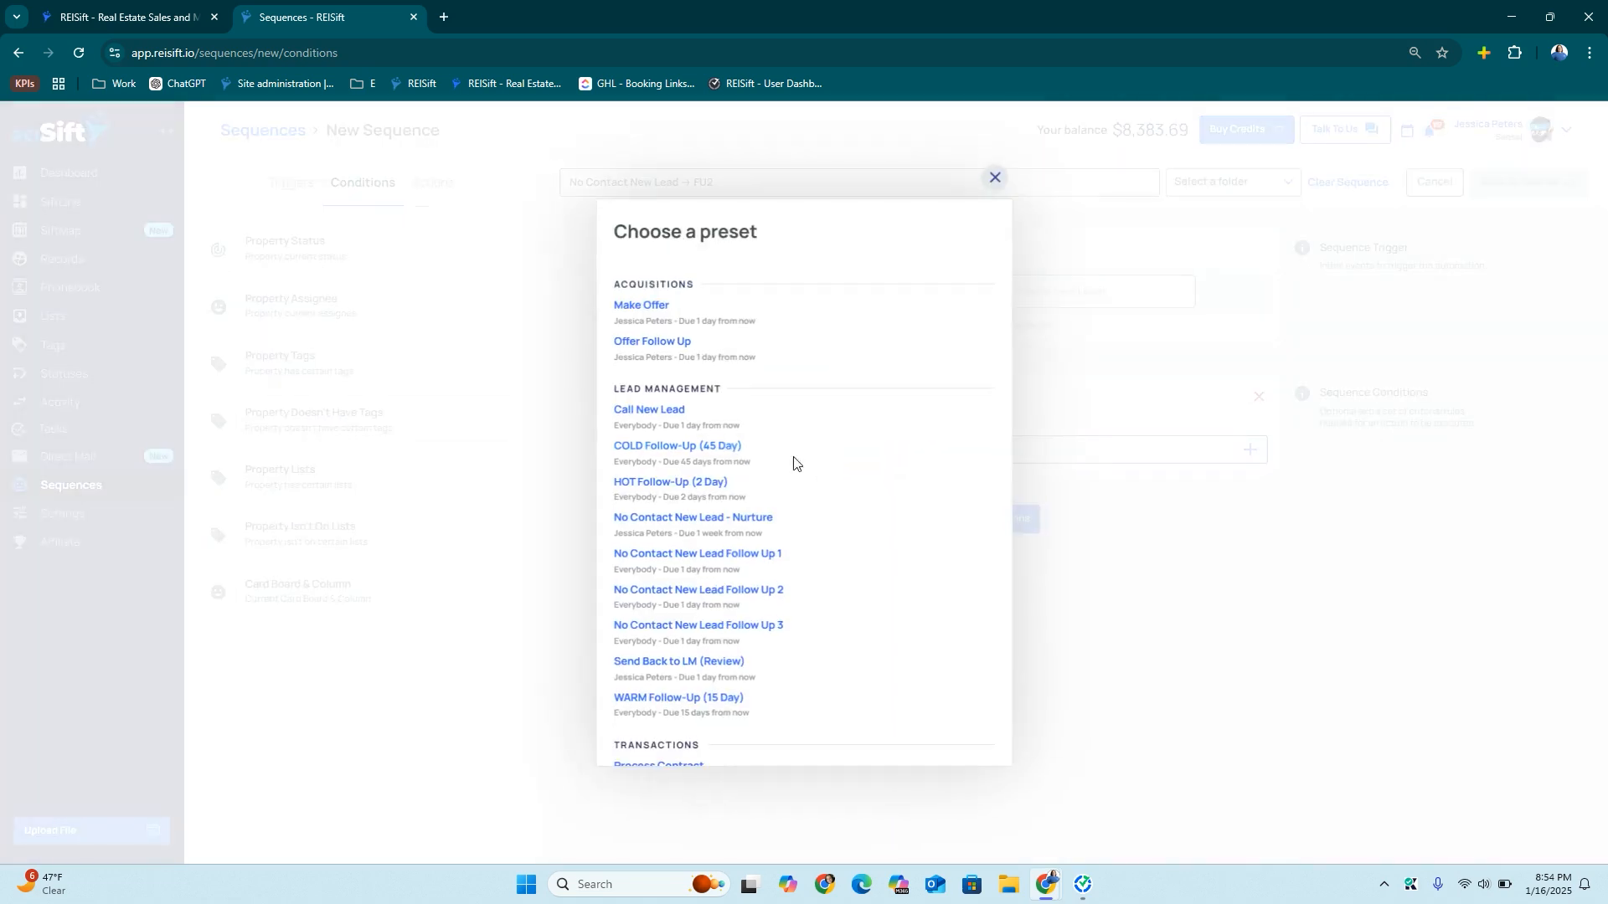
pyautogui.click(725, 555)
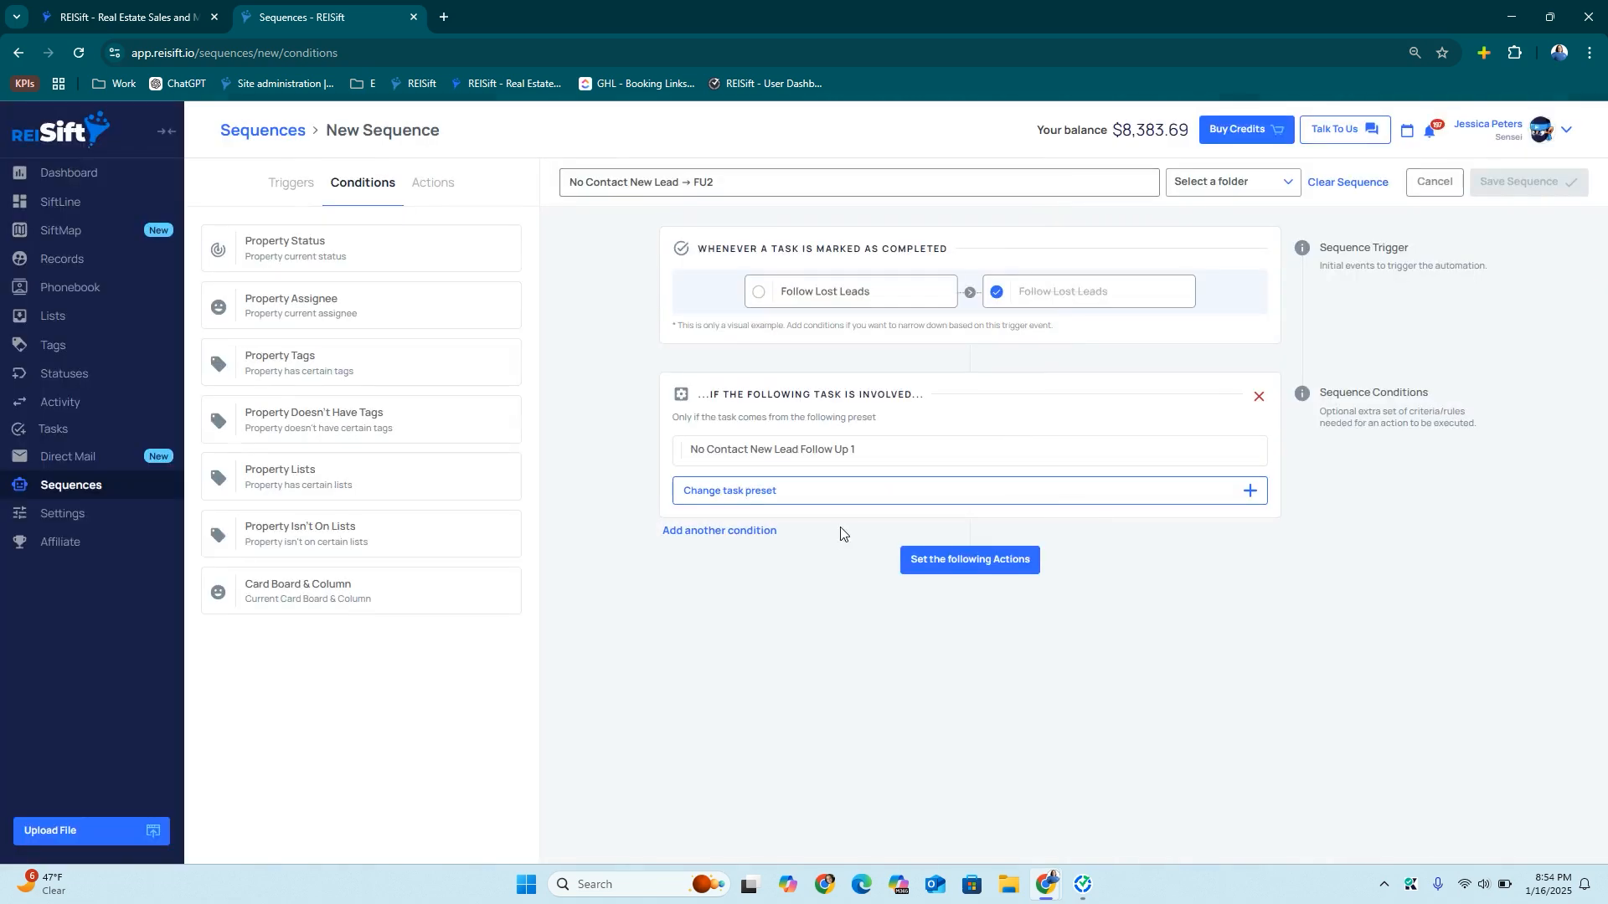
pyautogui.click(966, 559)
# Add an action creating the No Contact New Lead Follow Up 2 preset task
pyautogui.moveTo(252, 297); pyautogui.dragTo(826, 611)
pyautogui.click(826, 611)
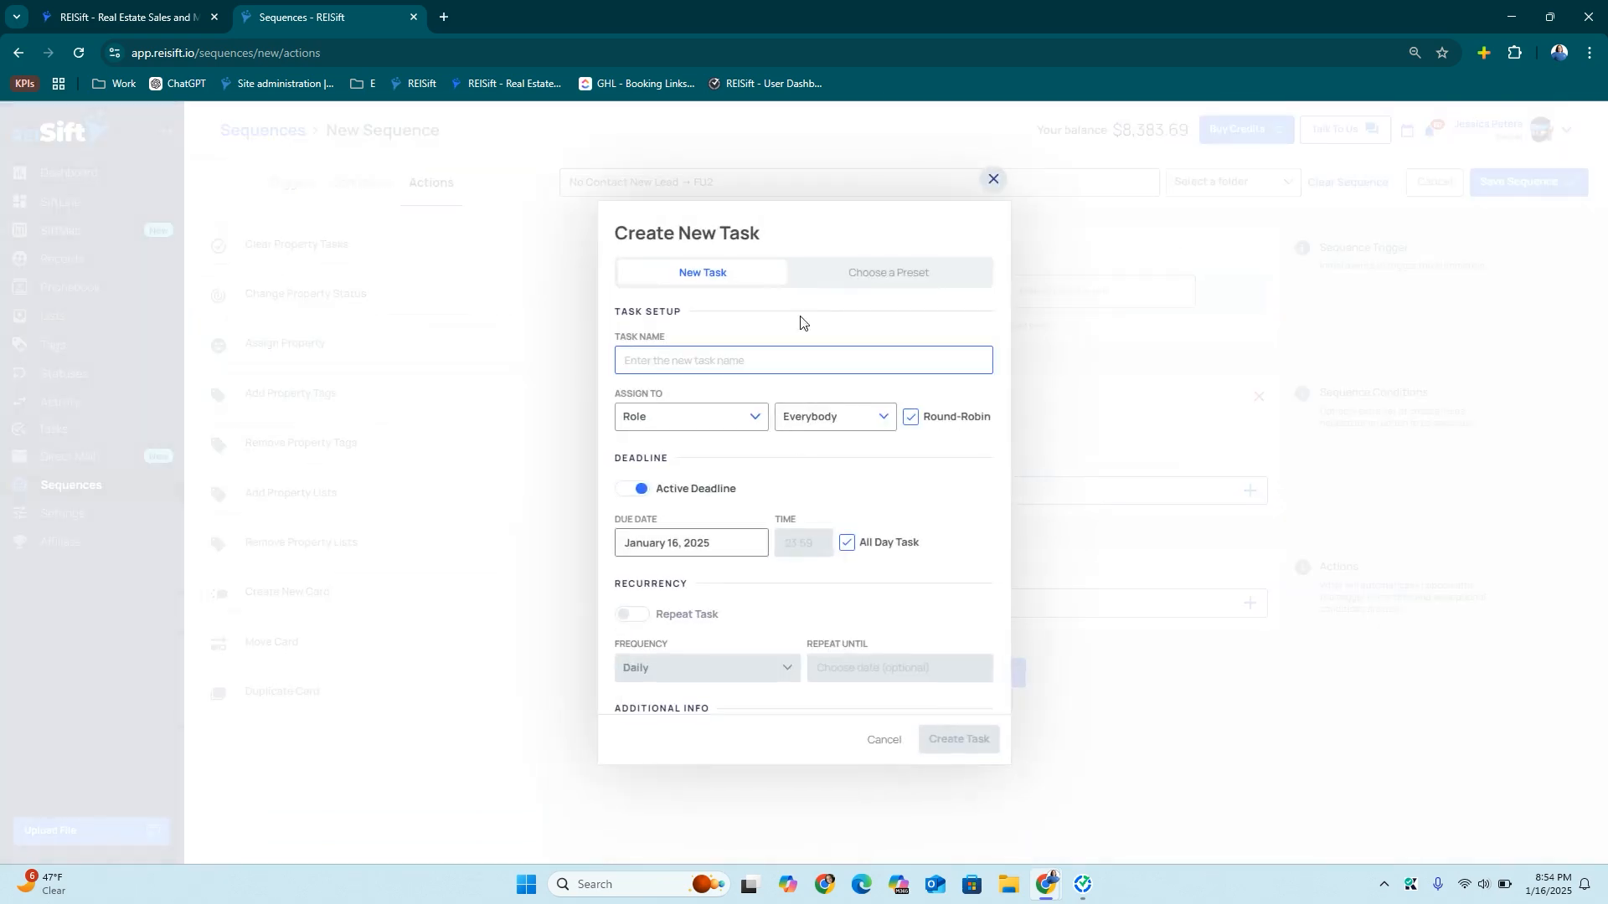
pyautogui.click(831, 283)
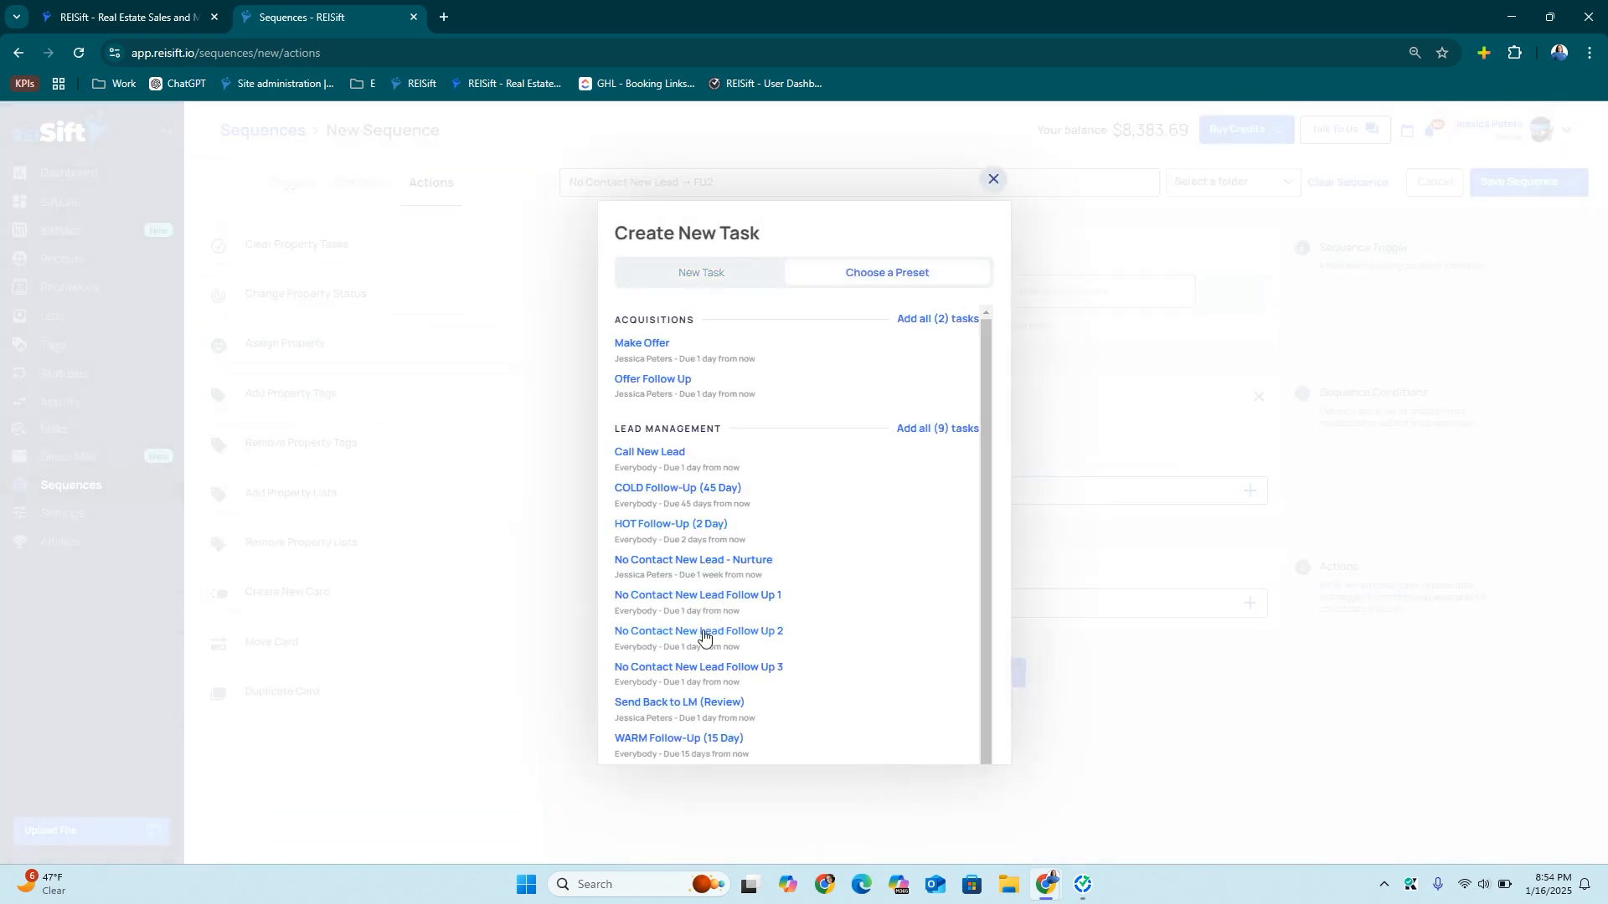
pyautogui.click(702, 630)
# File the FU2 sequence under Lead Management and save it
pyautogui.click(1218, 186)
pyautogui.click(1225, 313)
pyautogui.click(1490, 183)
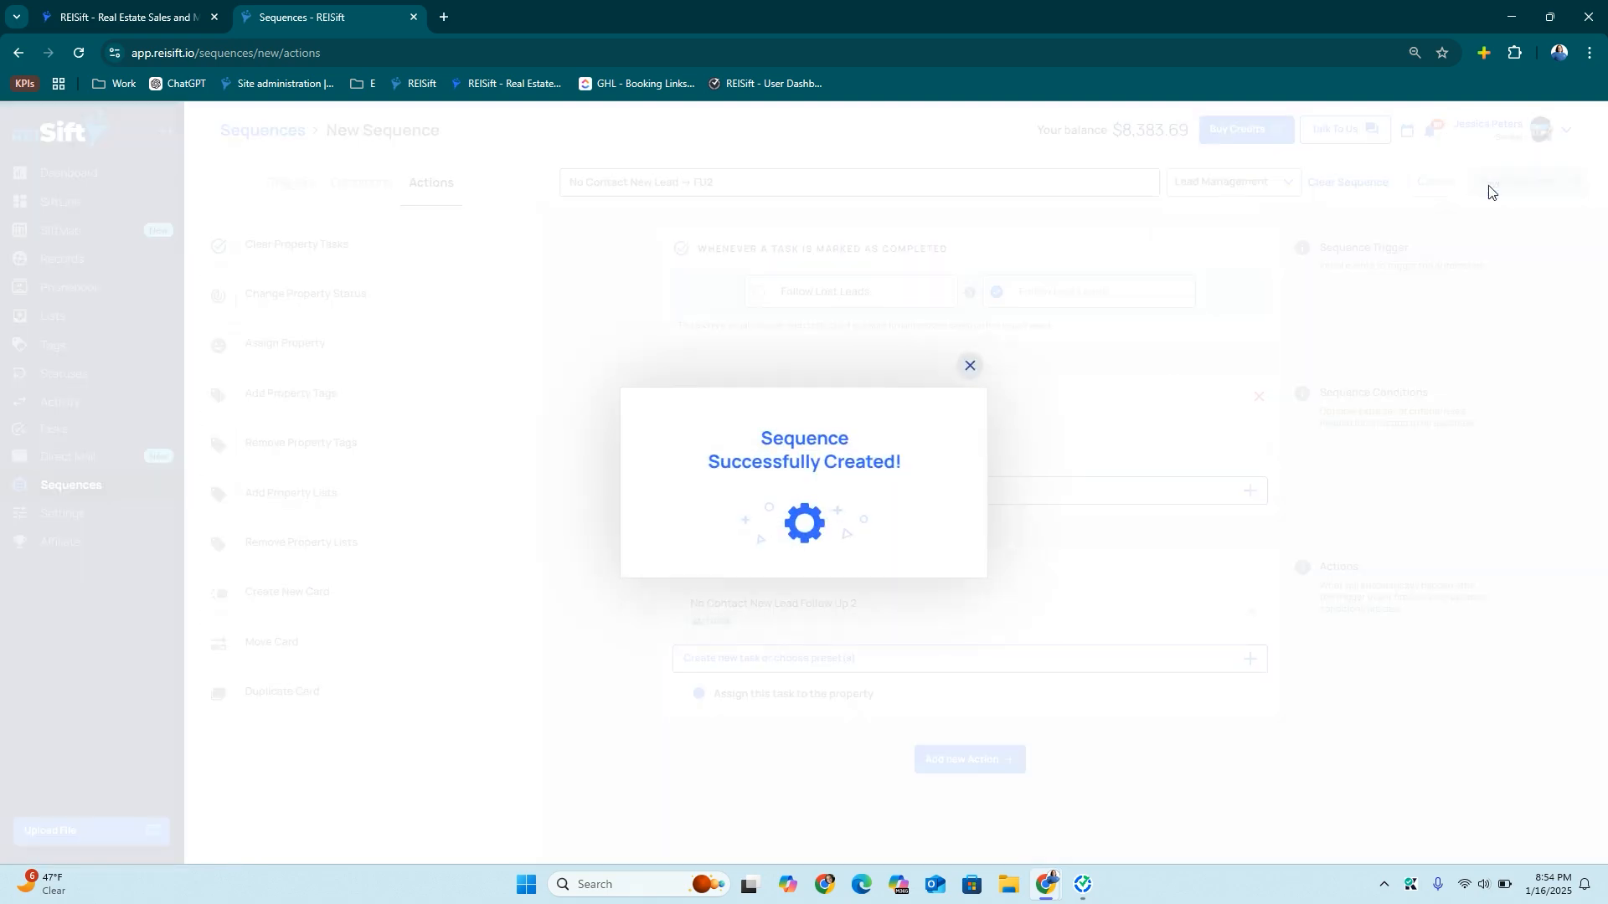
pyautogui.click(964, 367)
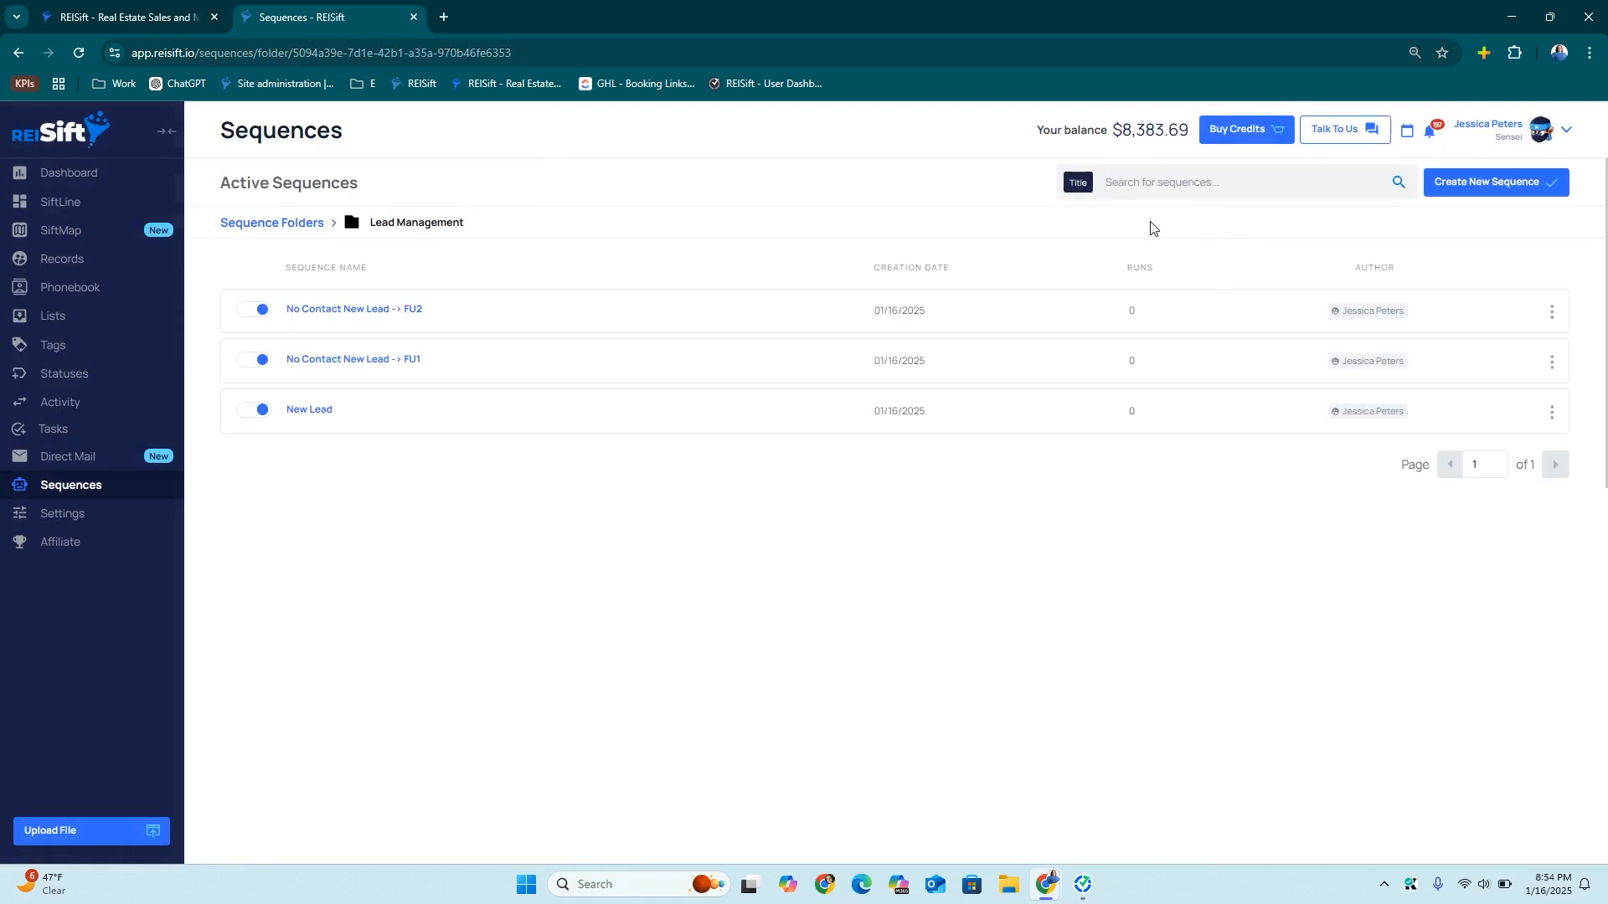
# Start a new FU3 sequence from the pasted title, triggered when Follow Up 2 is completed
pyautogui.click(1481, 185)
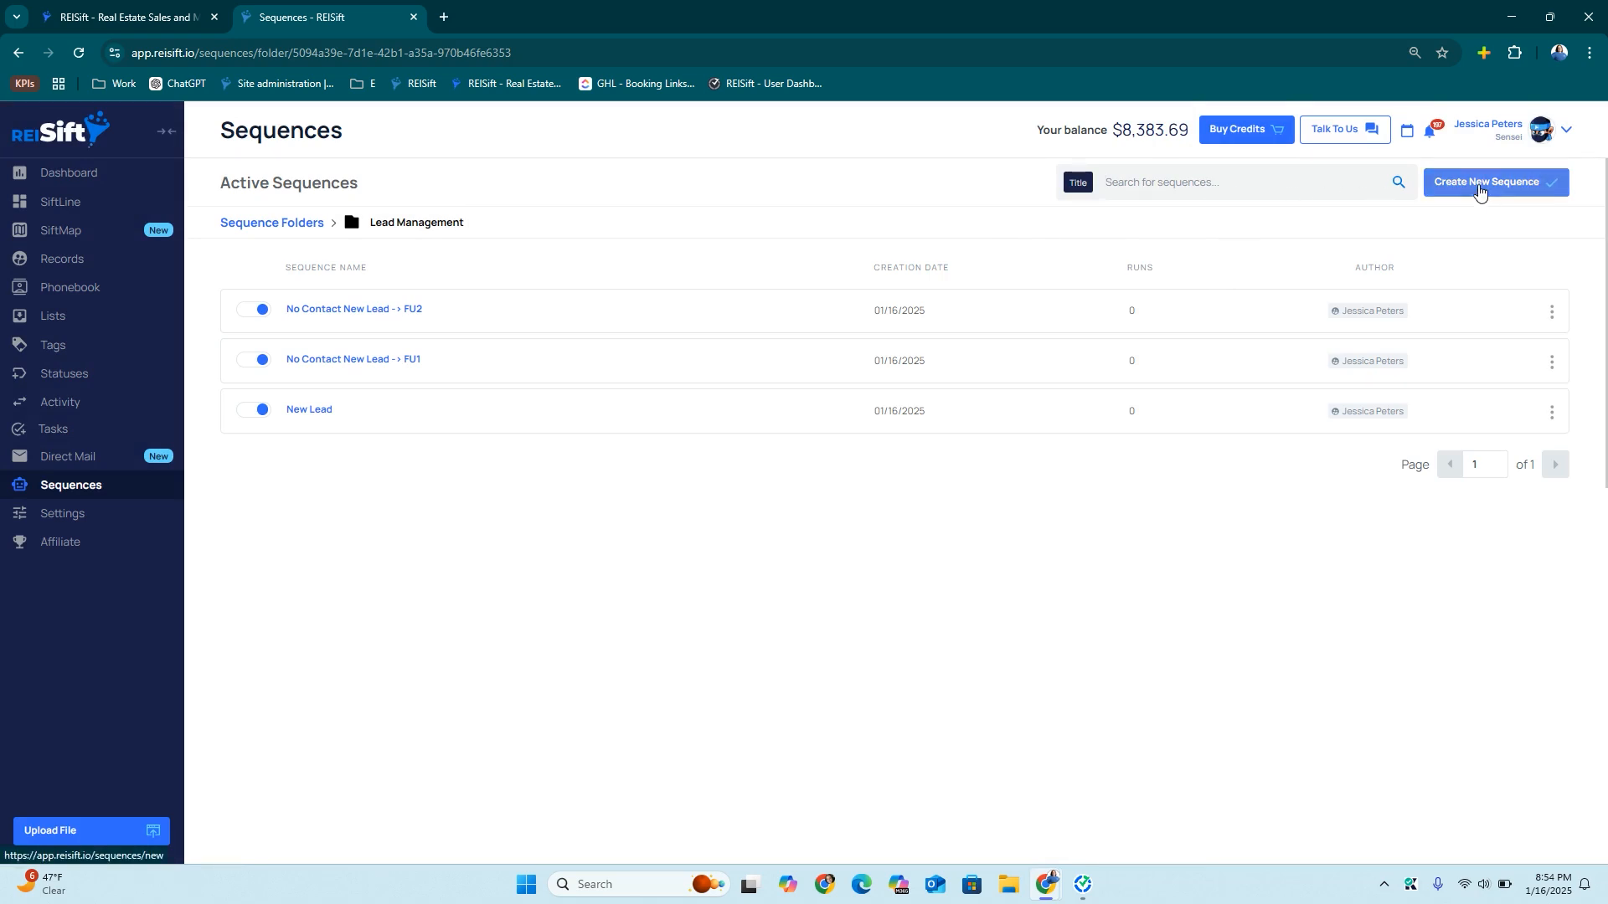
pyautogui.hotkey('ctrl', 'v')
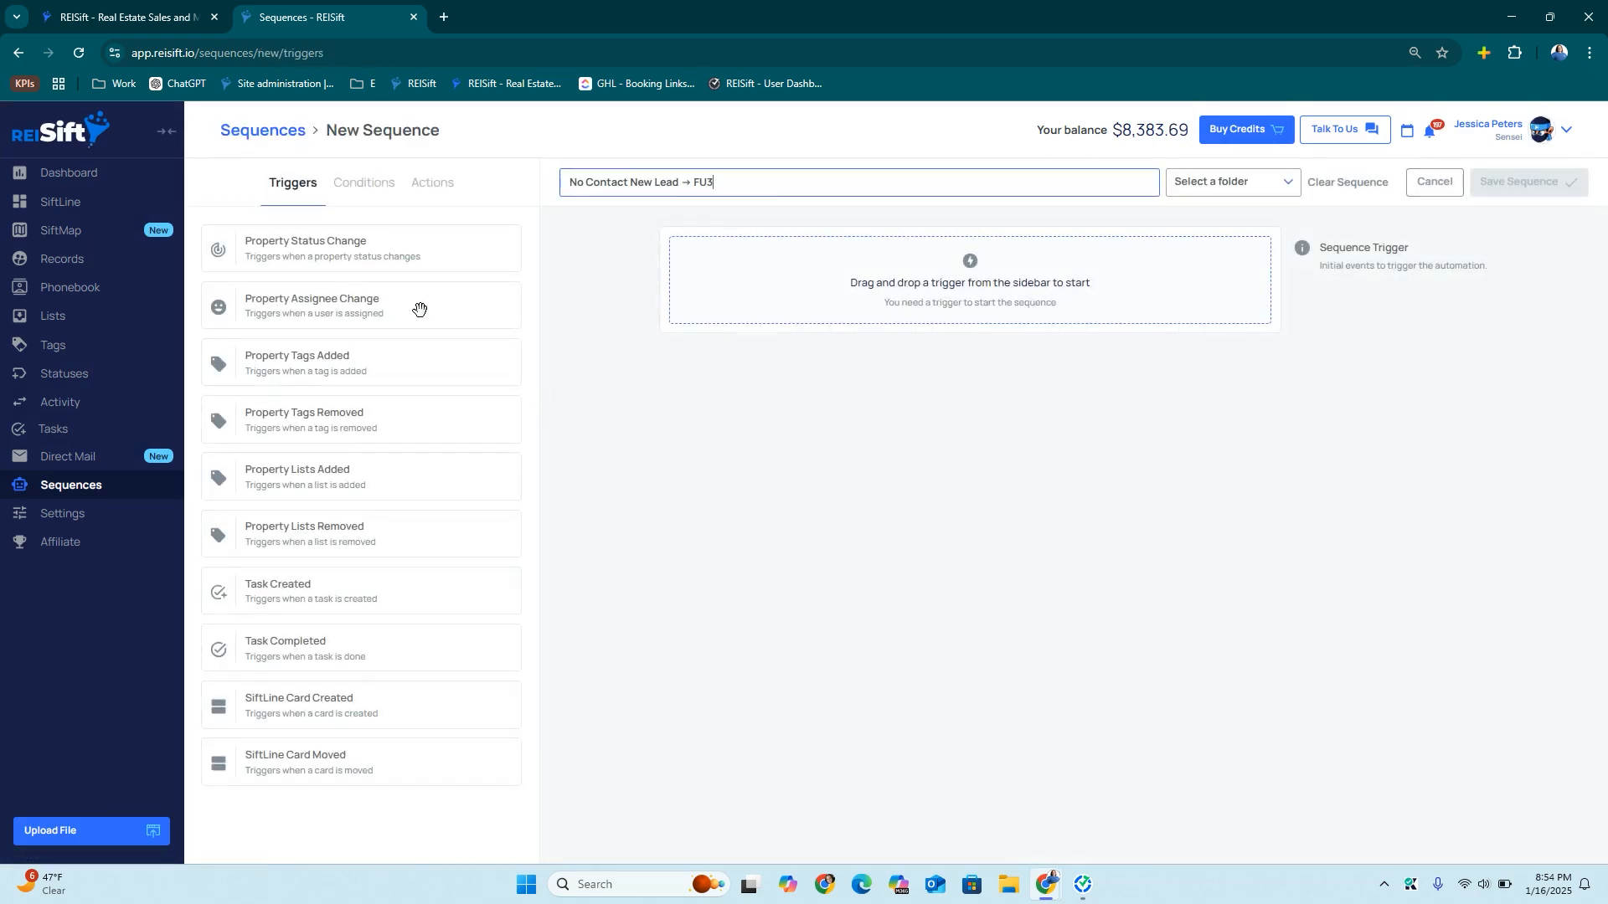
pyautogui.moveTo(321, 649); pyautogui.dragTo(631, 237)
pyautogui.moveTo(359, 237); pyautogui.dragTo(720, 419)
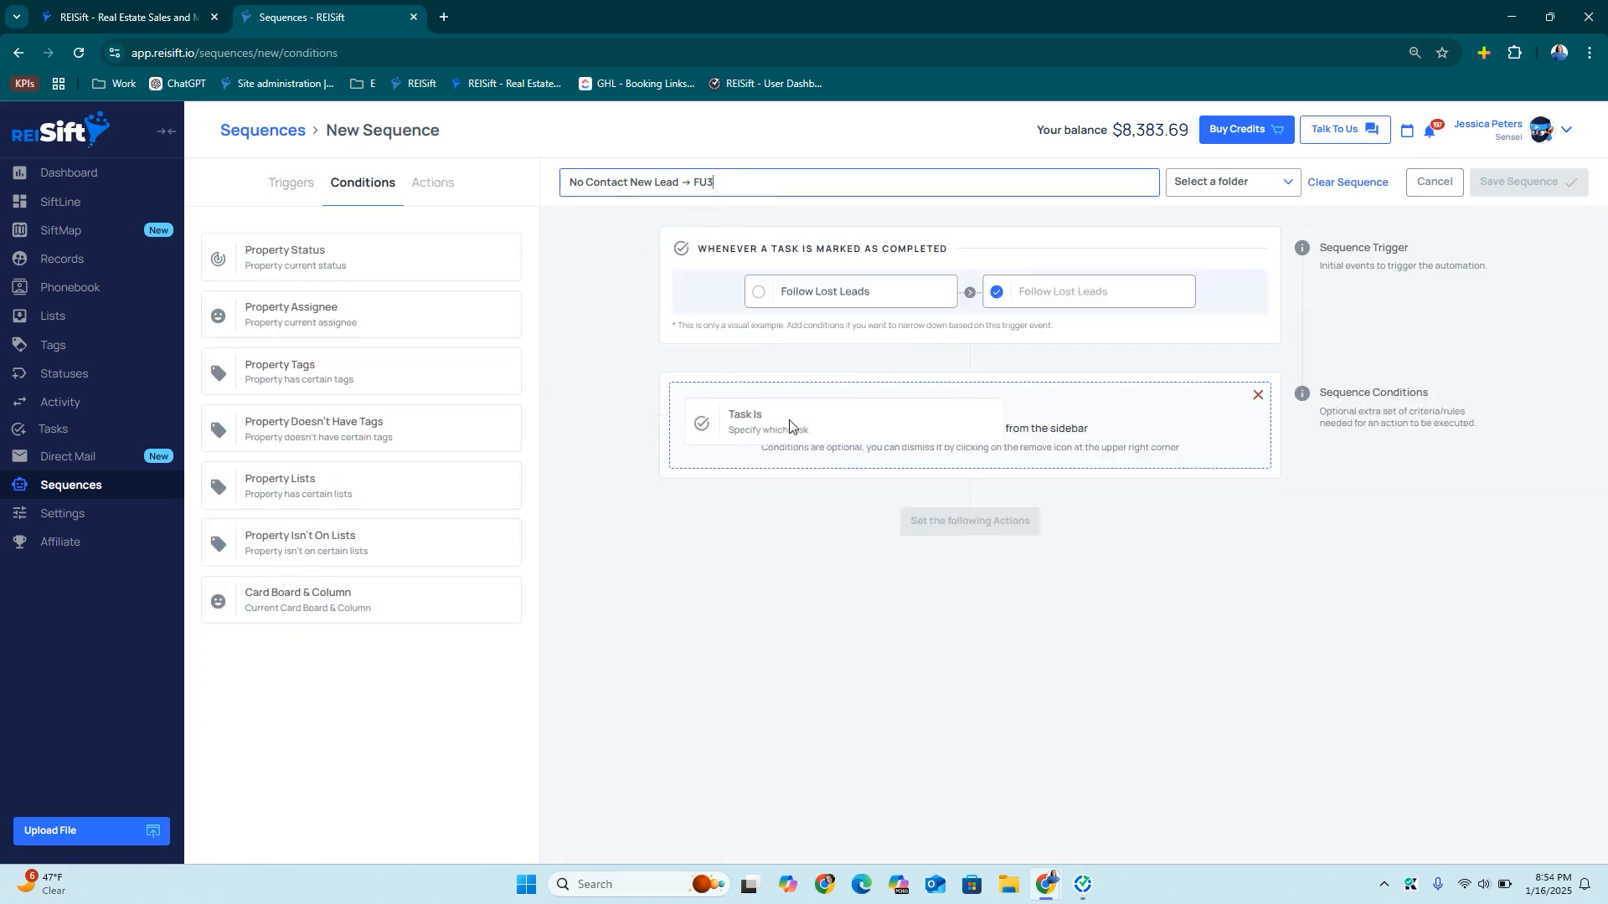
pyautogui.click(825, 453)
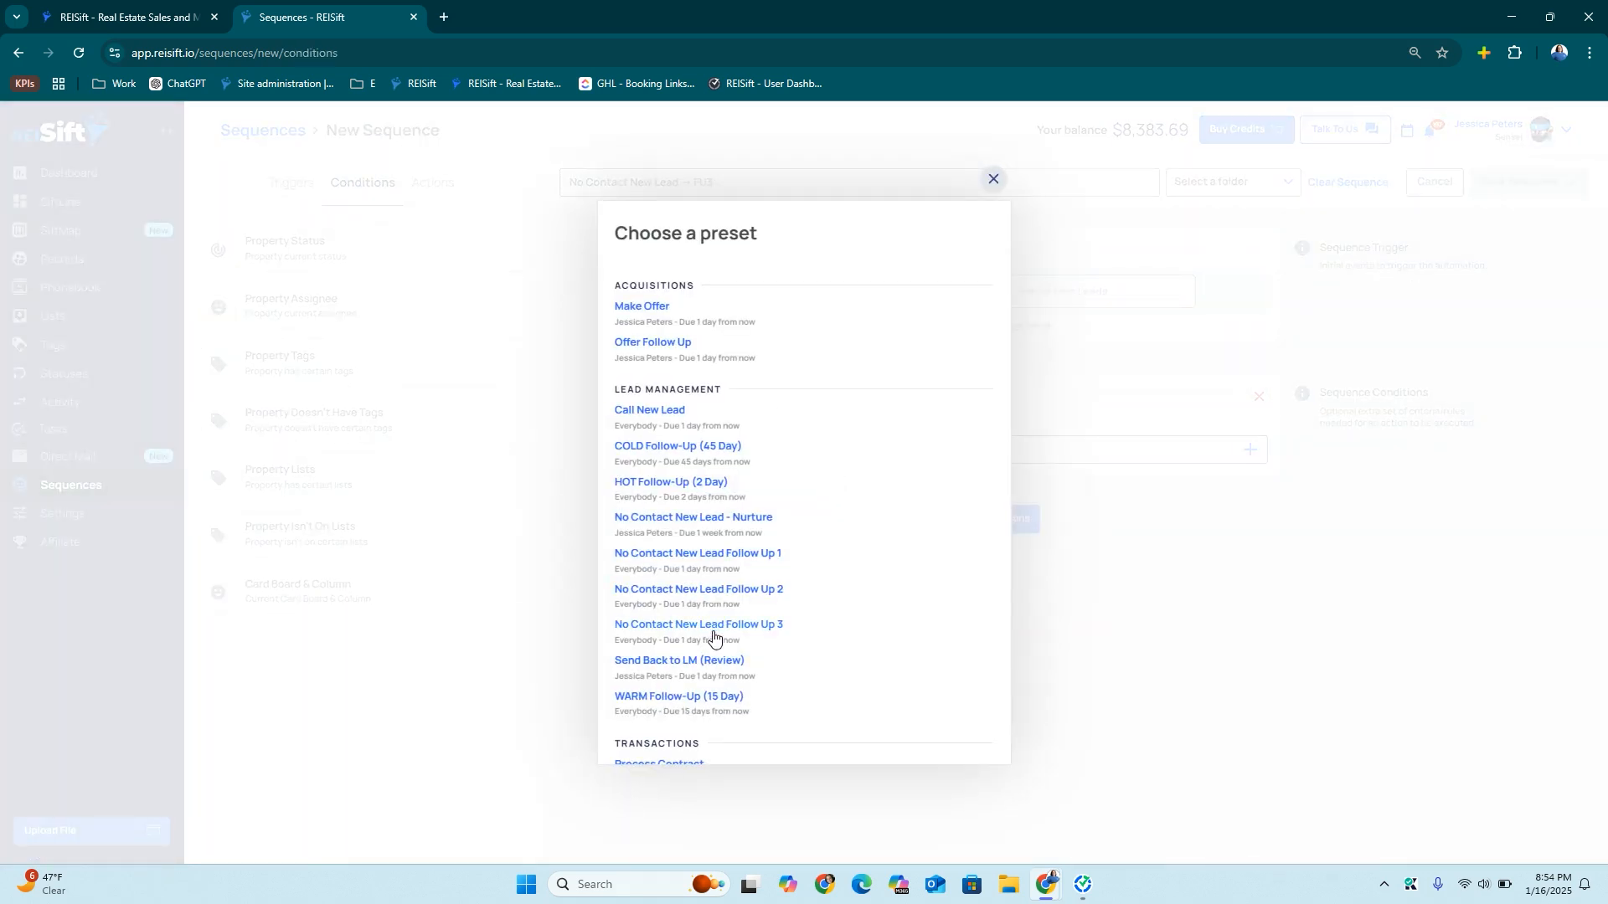
pyautogui.click(739, 591)
pyautogui.click(971, 572)
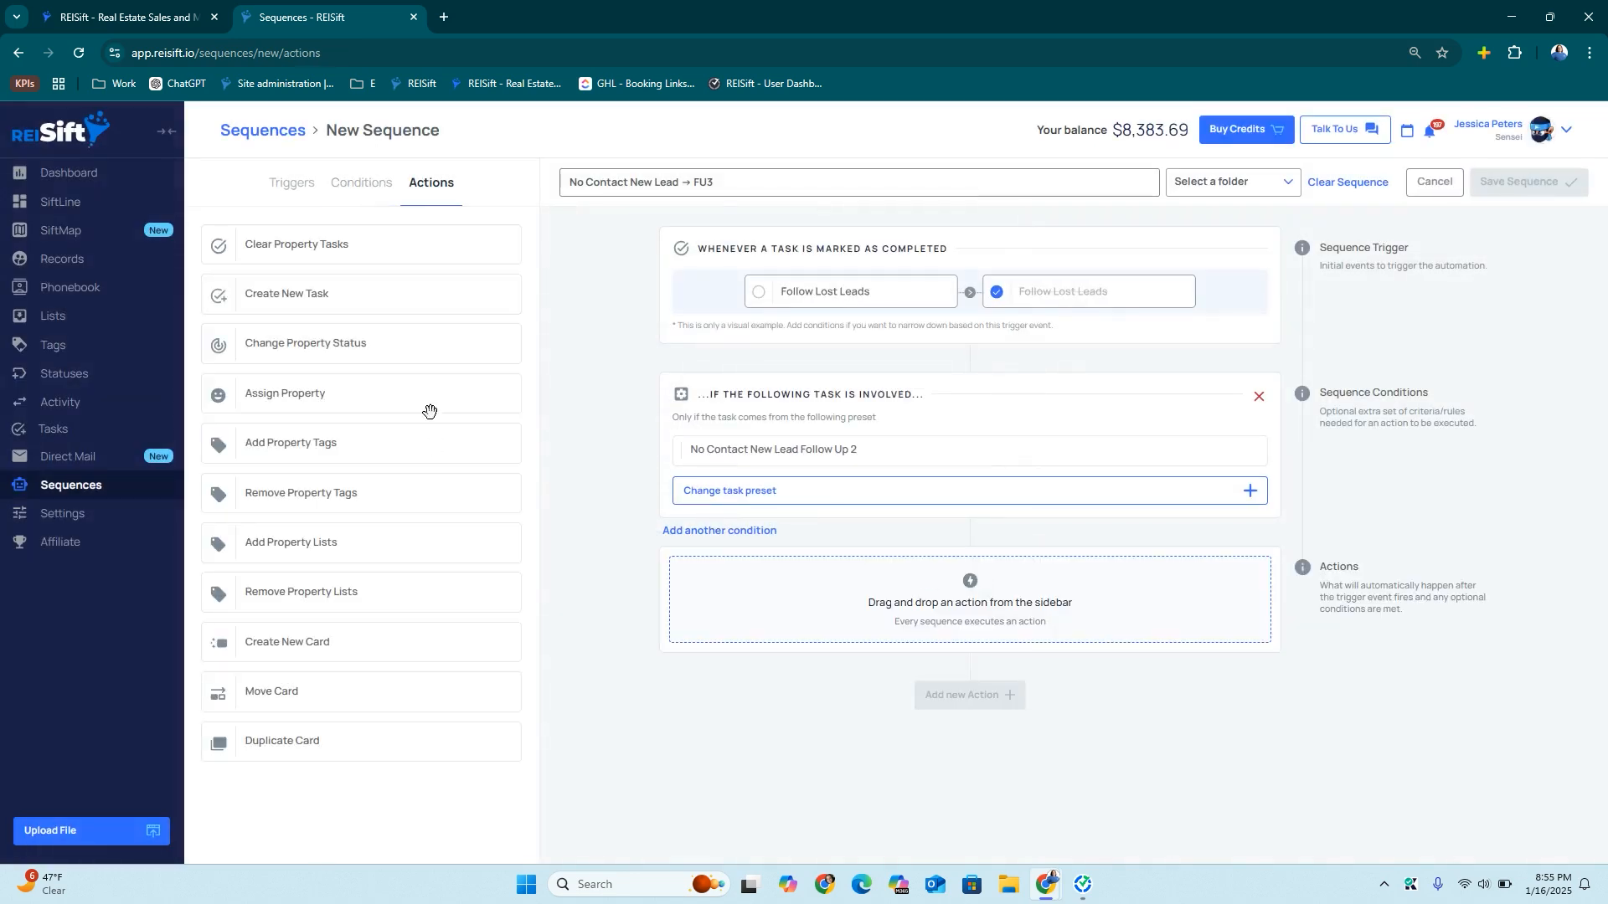
# Add an action creating the Follow Up 3 preset task
pyautogui.moveTo(316, 300); pyautogui.dragTo(824, 609)
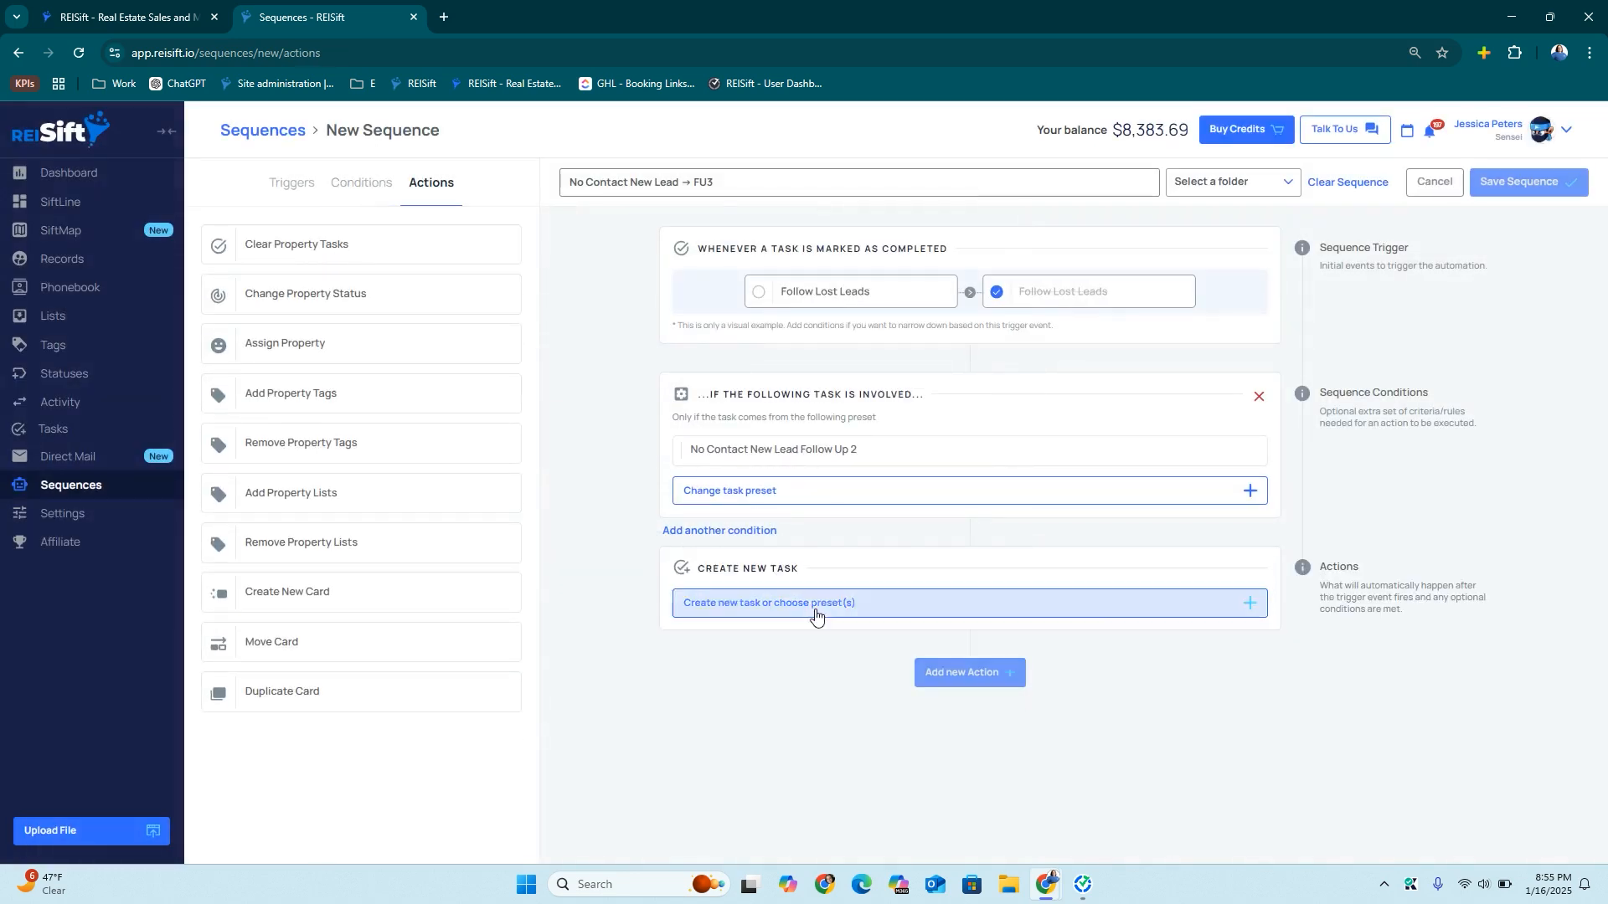
pyautogui.click(812, 606)
pyautogui.click(870, 270)
pyautogui.click(735, 667)
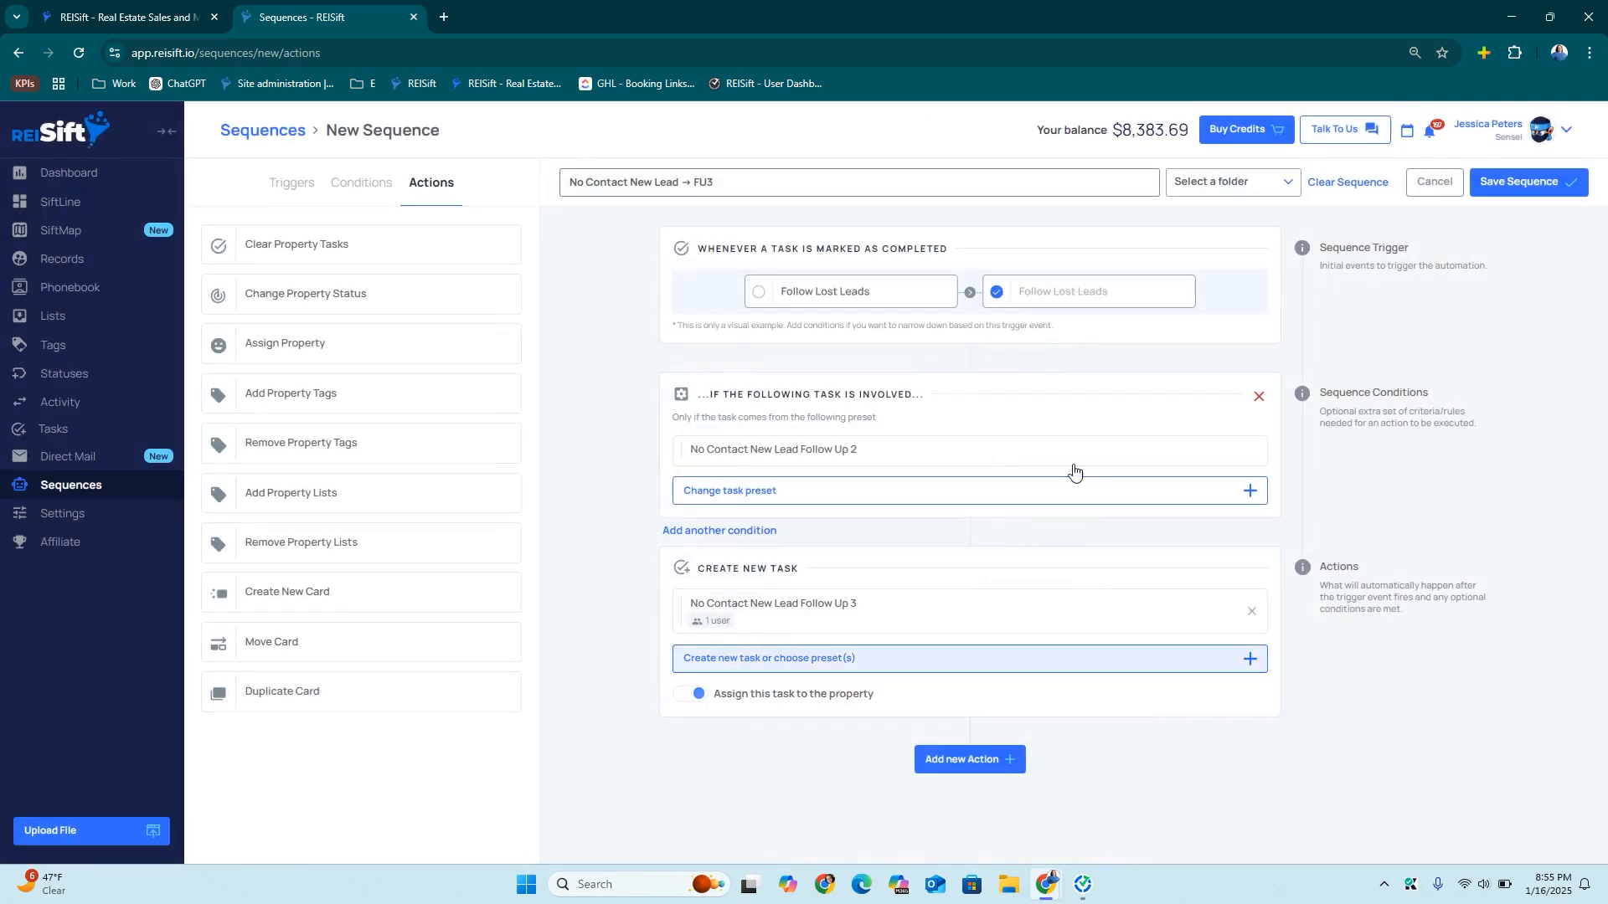
# File the FU3 sequence under Lead Management and save it
pyautogui.click(1230, 181)
pyautogui.click(1226, 308)
pyautogui.click(1524, 186)
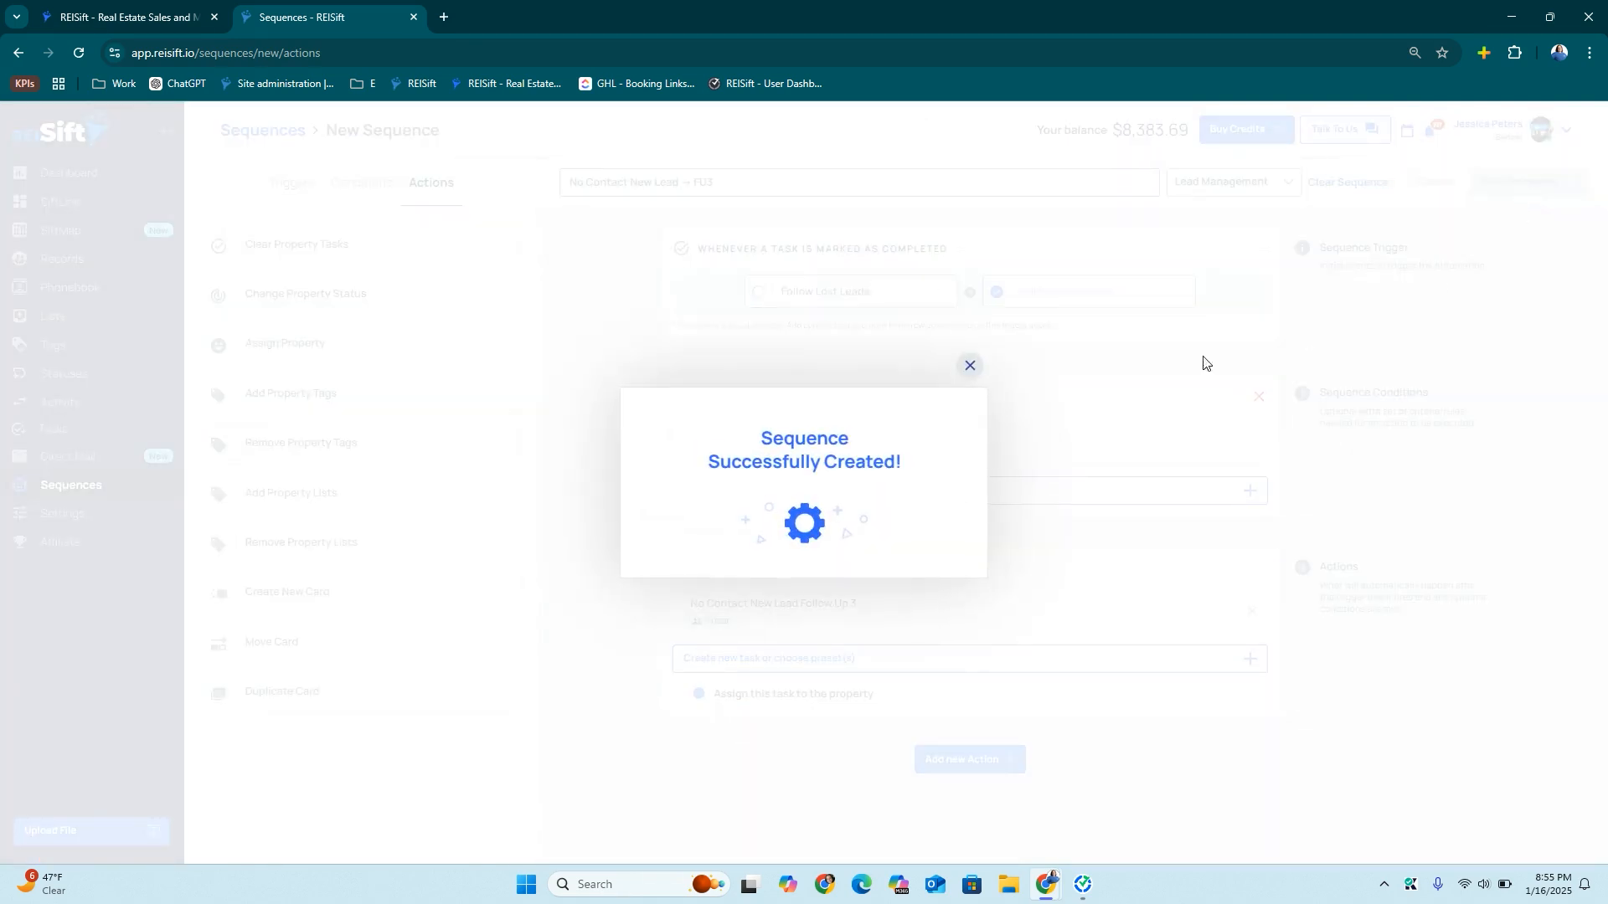
pyautogui.click(969, 366)
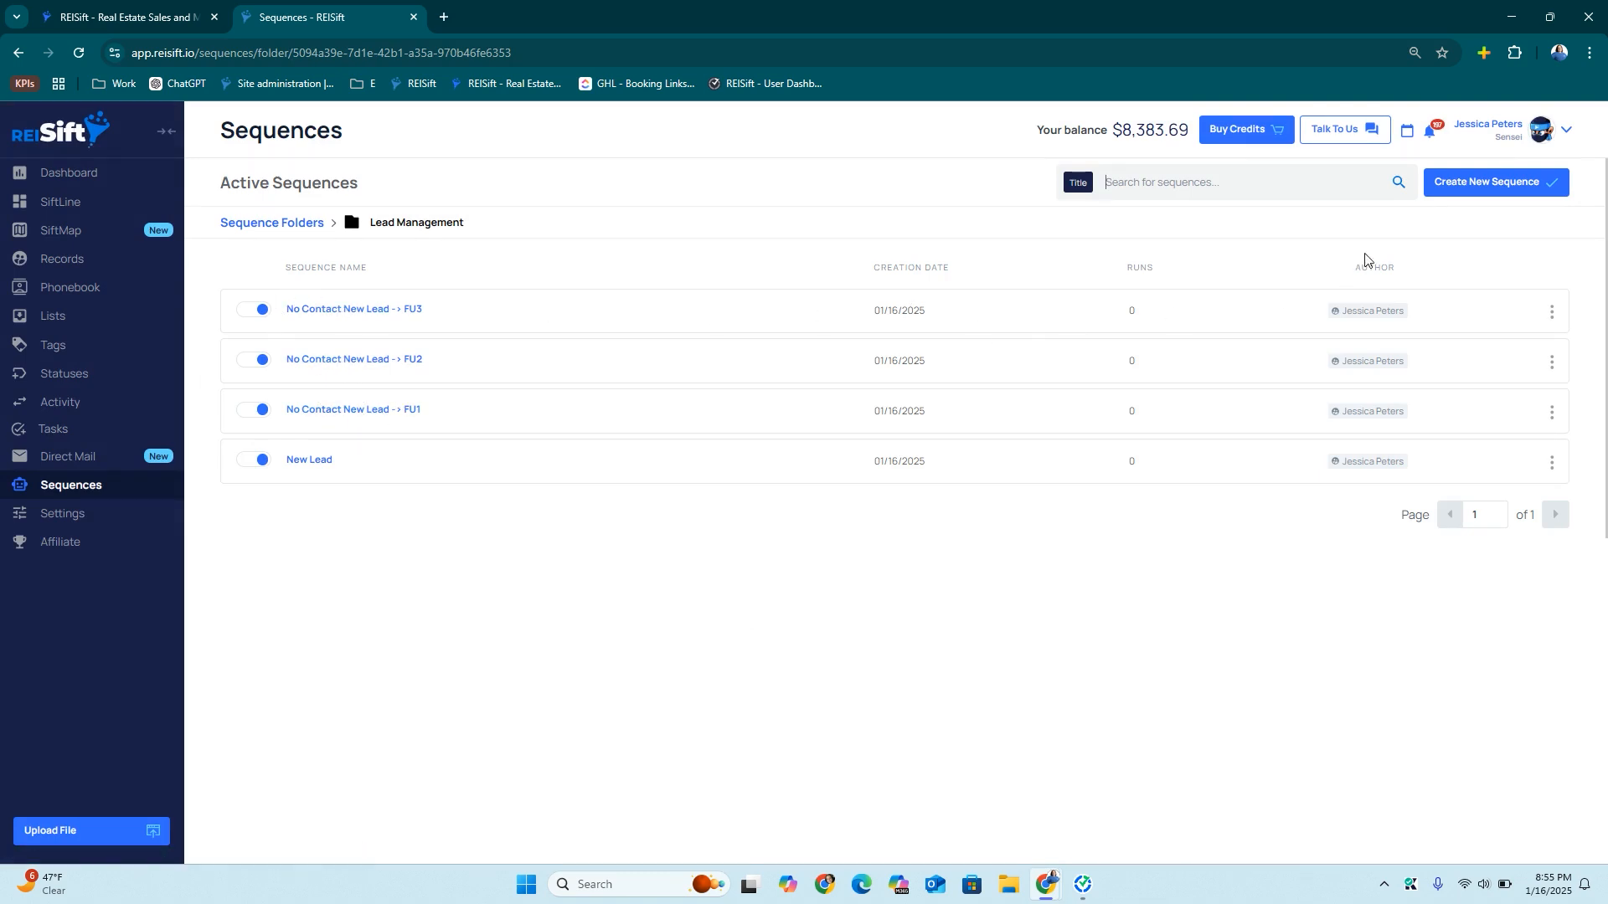
# Start a new sequence, pasting the previous title and removing the FU suffix
pyautogui.click(1460, 195)
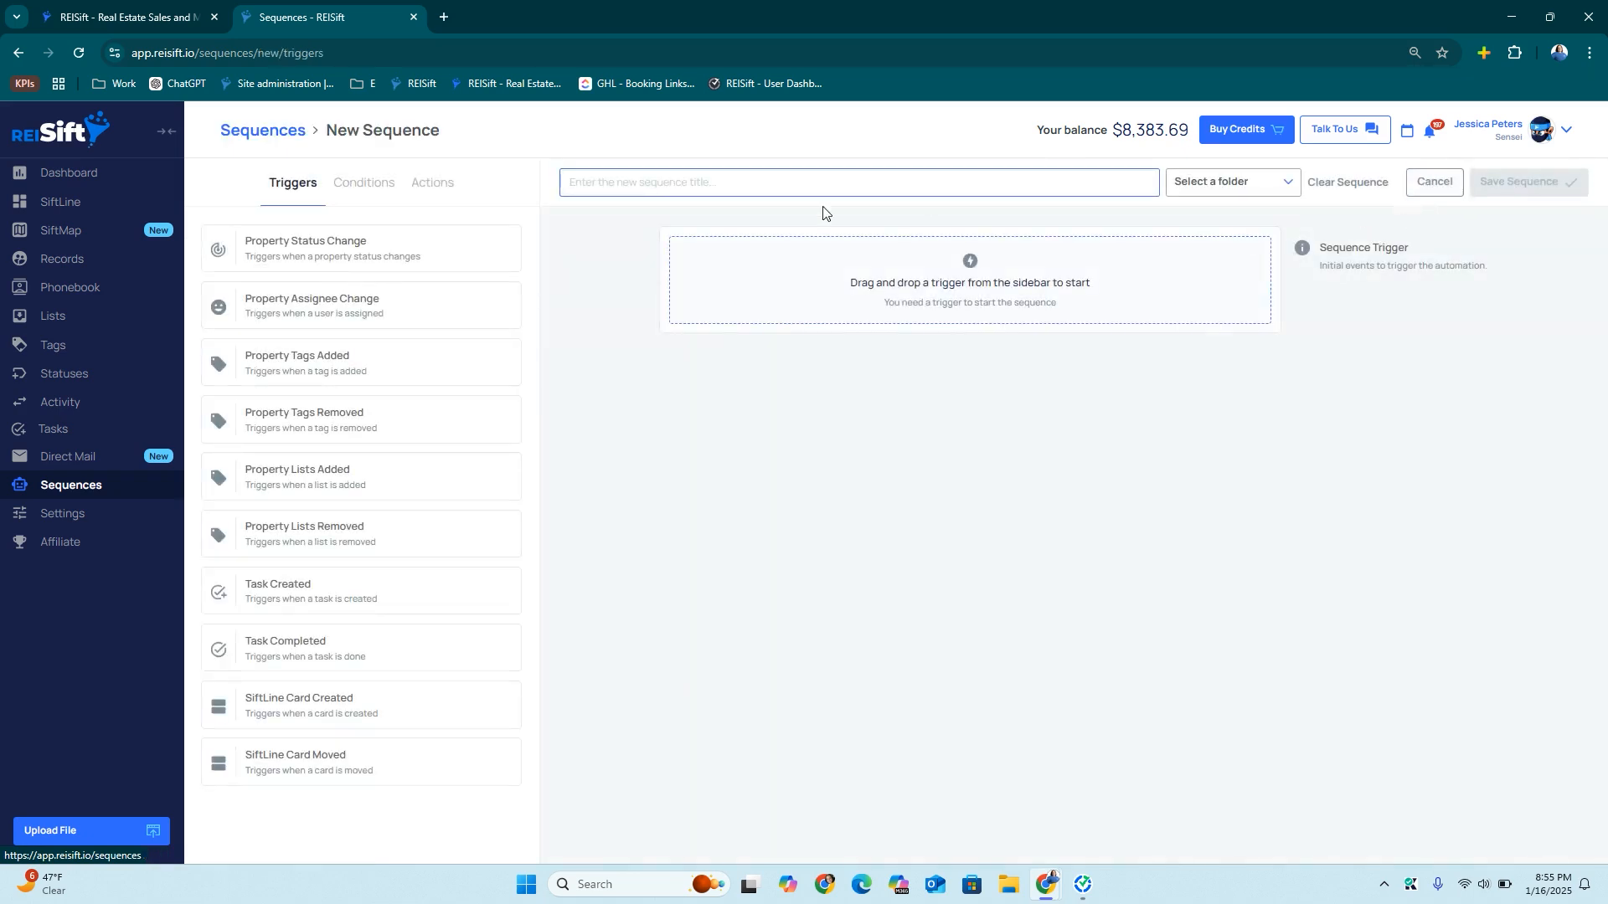
pyautogui.hotkey('ctrl', 'v')
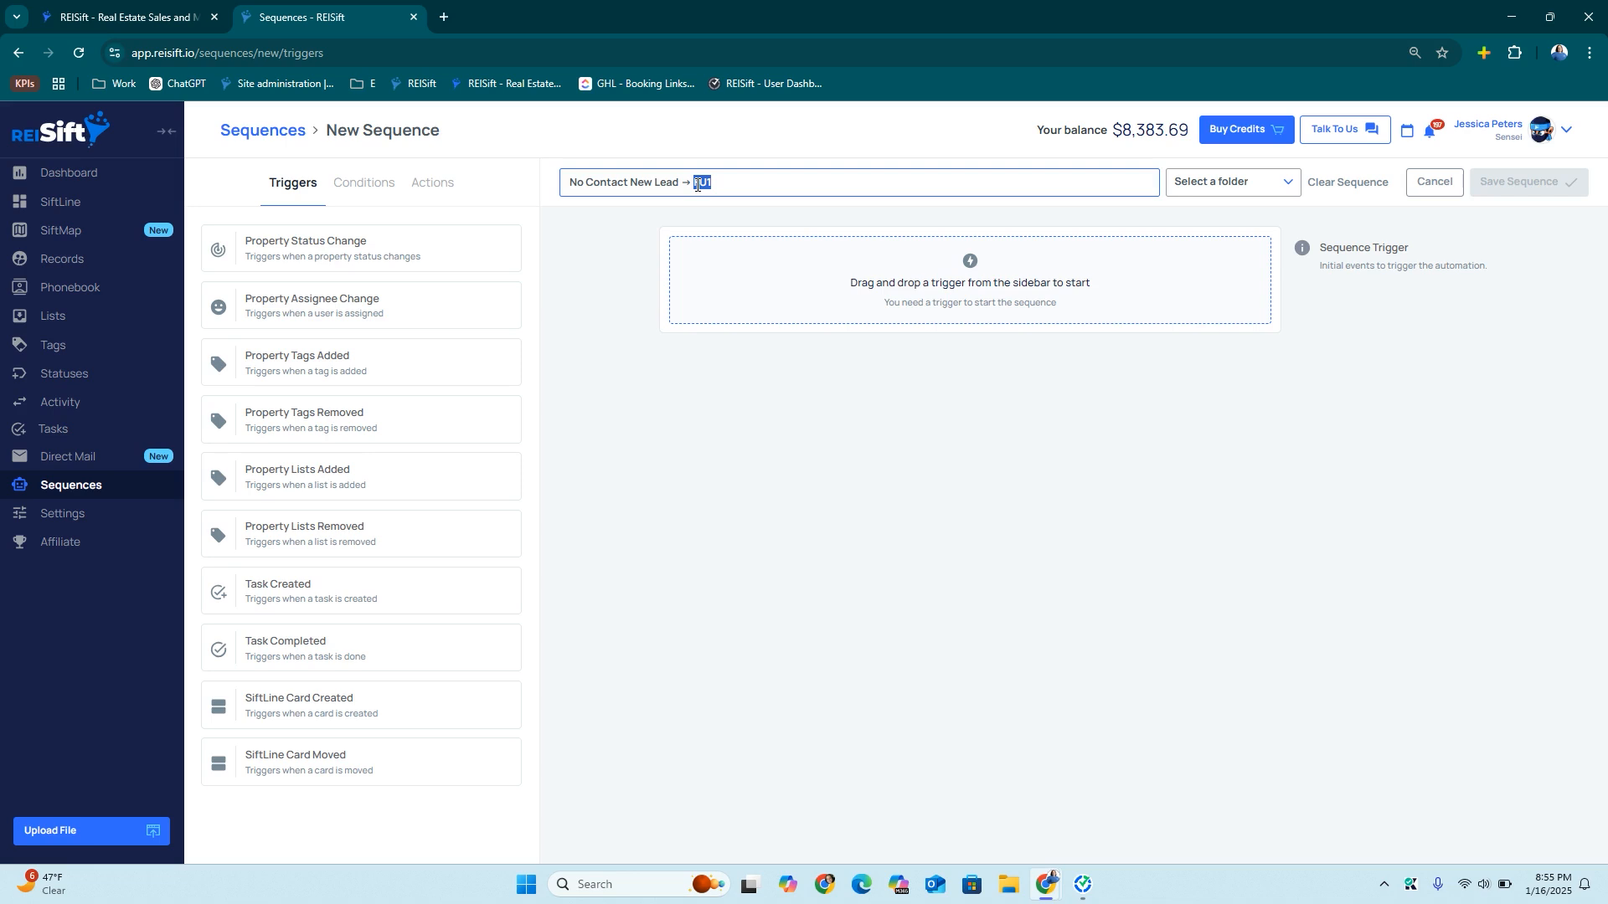
pyautogui.write('FU')
pyautogui.press('BackSpace')
# Trigger the sequence when the Follow Up 3 task is completed
pyautogui.moveTo(349, 624); pyautogui.dragTo(812, 298)
pyautogui.moveTo(728, 385); pyautogui.dragTo(872, 452)
pyautogui.click(876, 455)
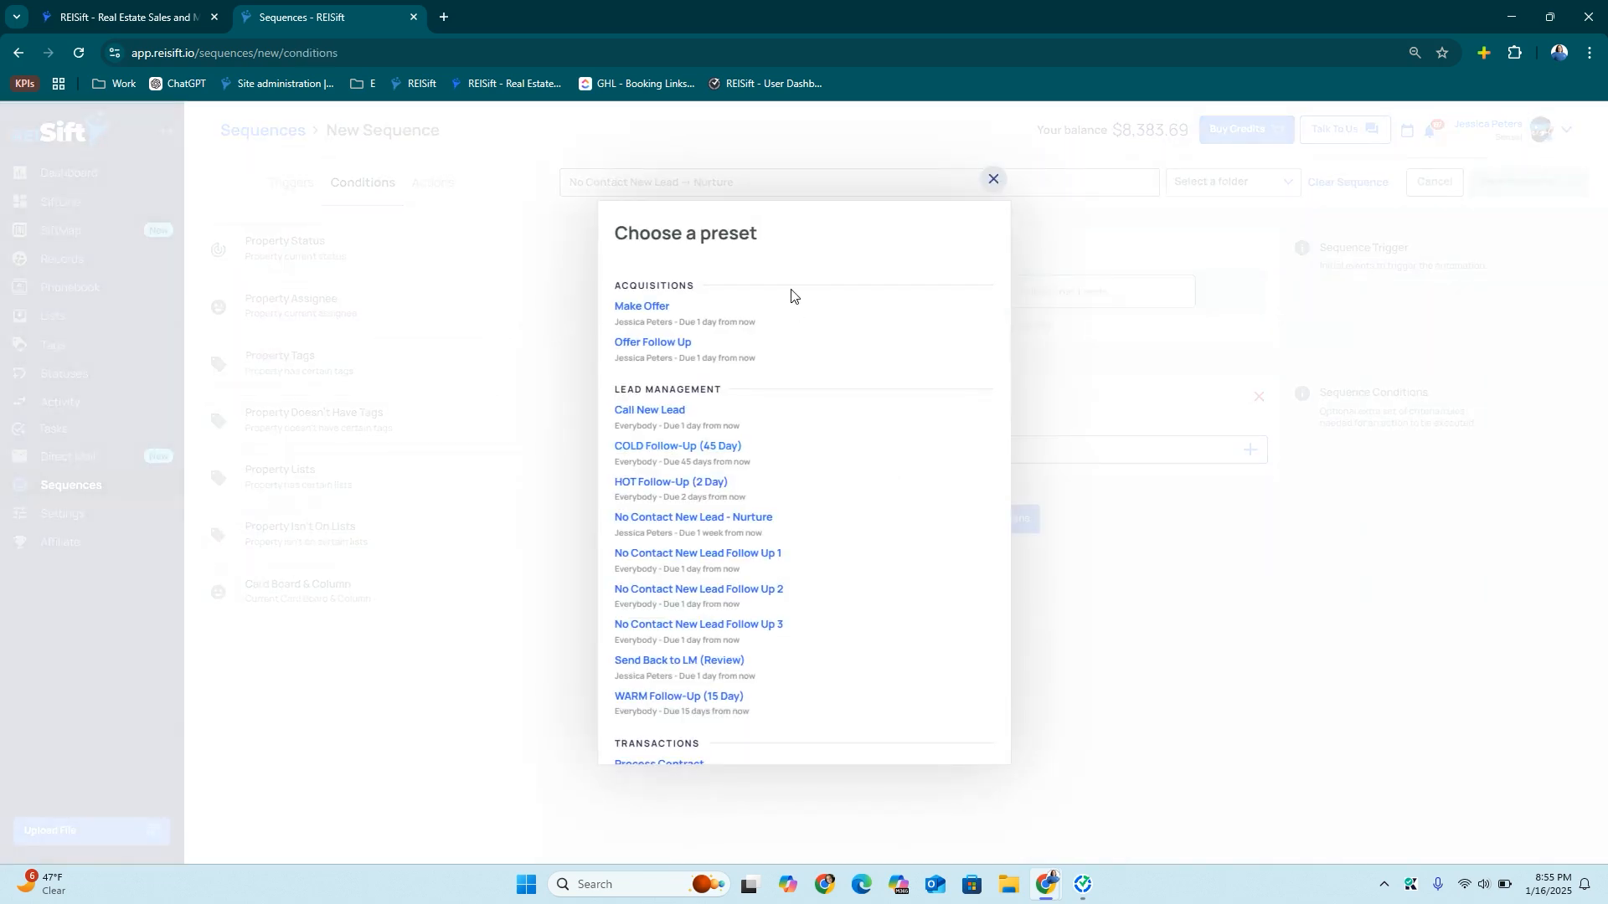
pyautogui.scroll(-1, 704, 653)
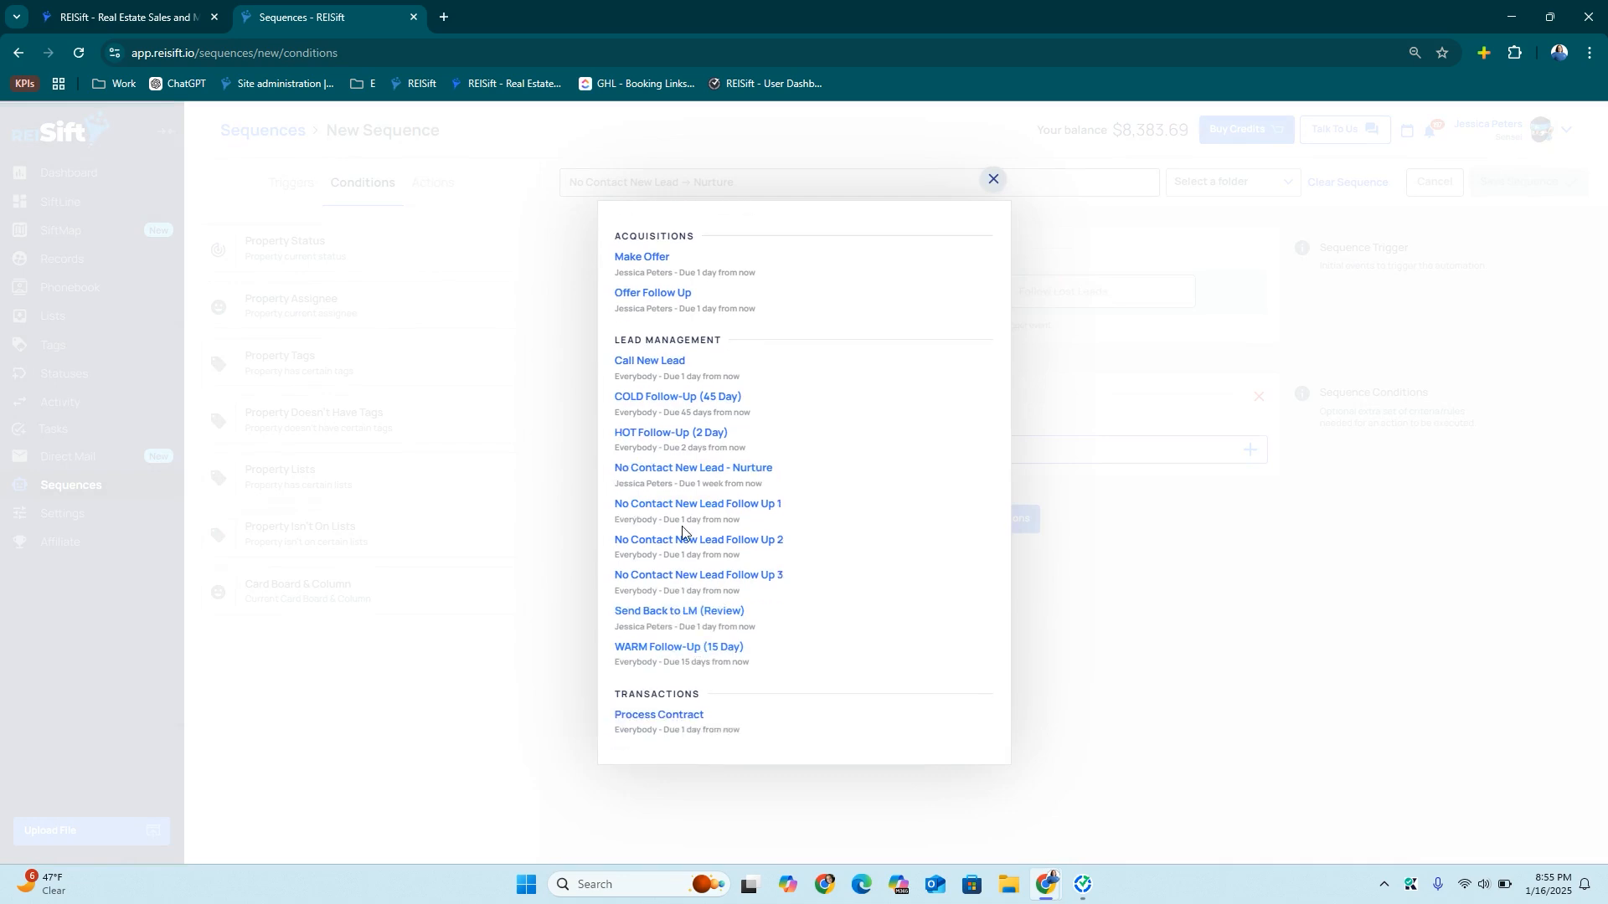
pyautogui.click(715, 468)
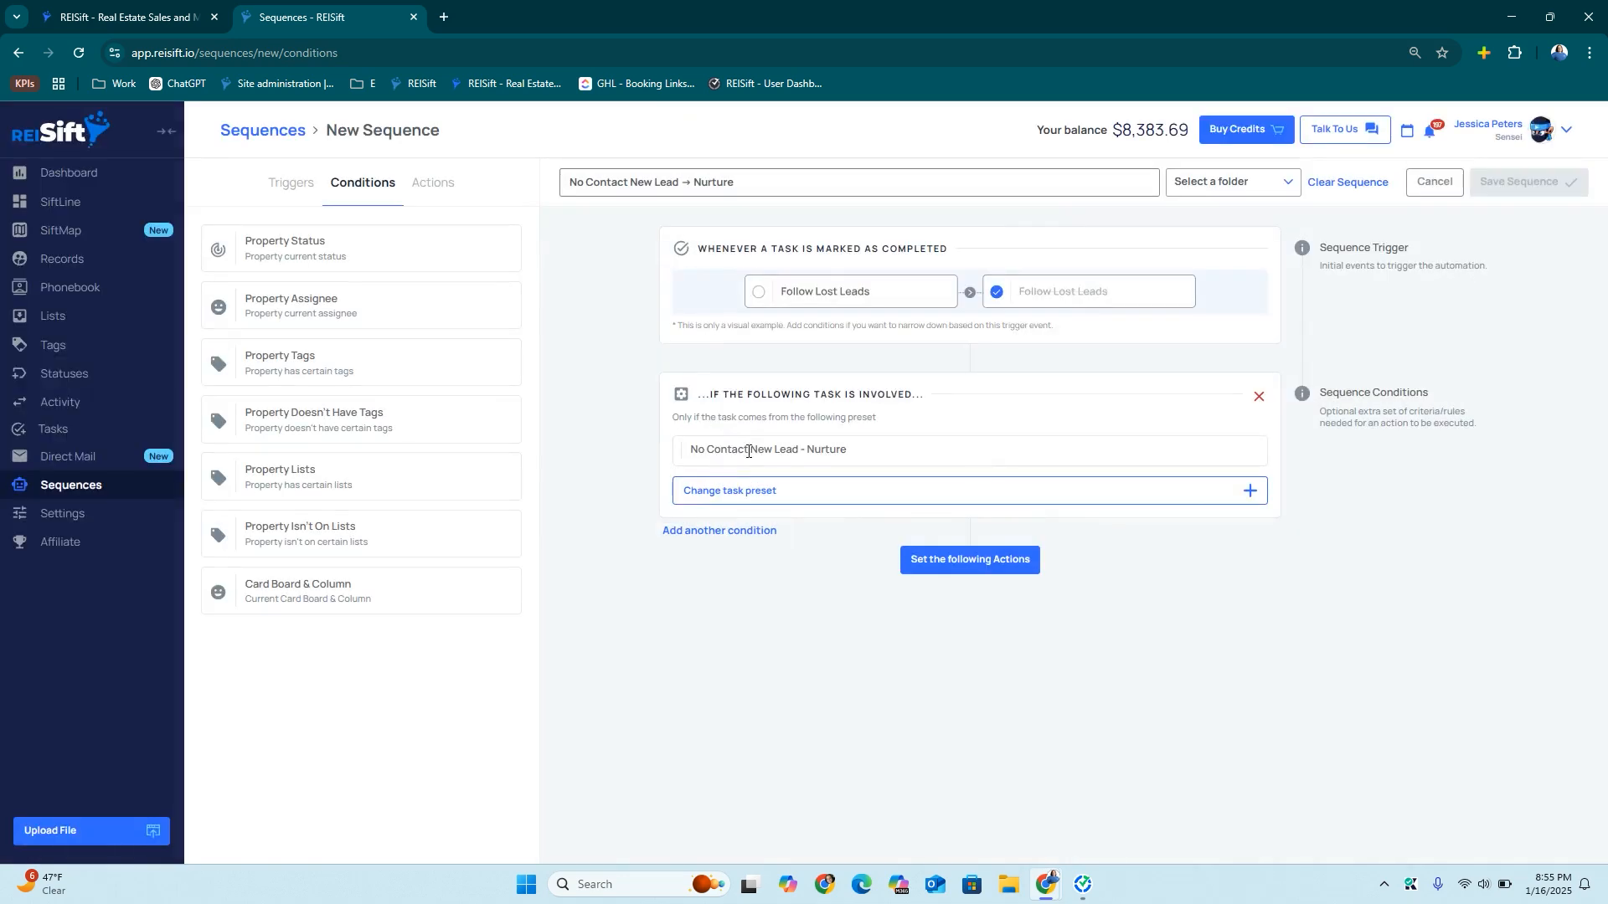
pyautogui.click(1077, 494)
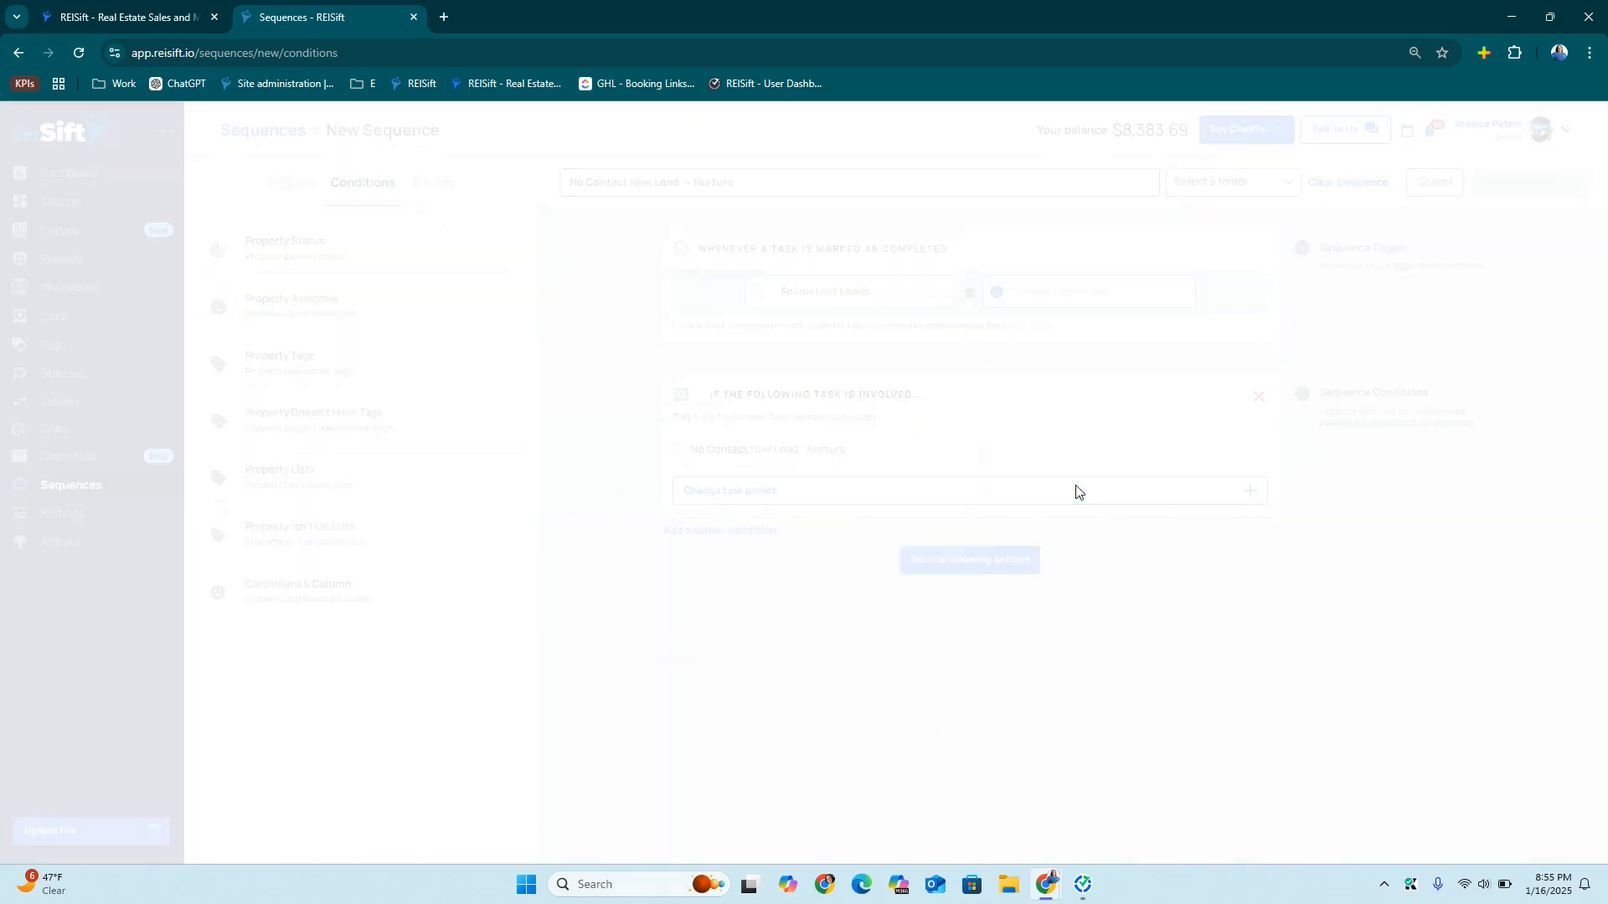
pyautogui.click(713, 628)
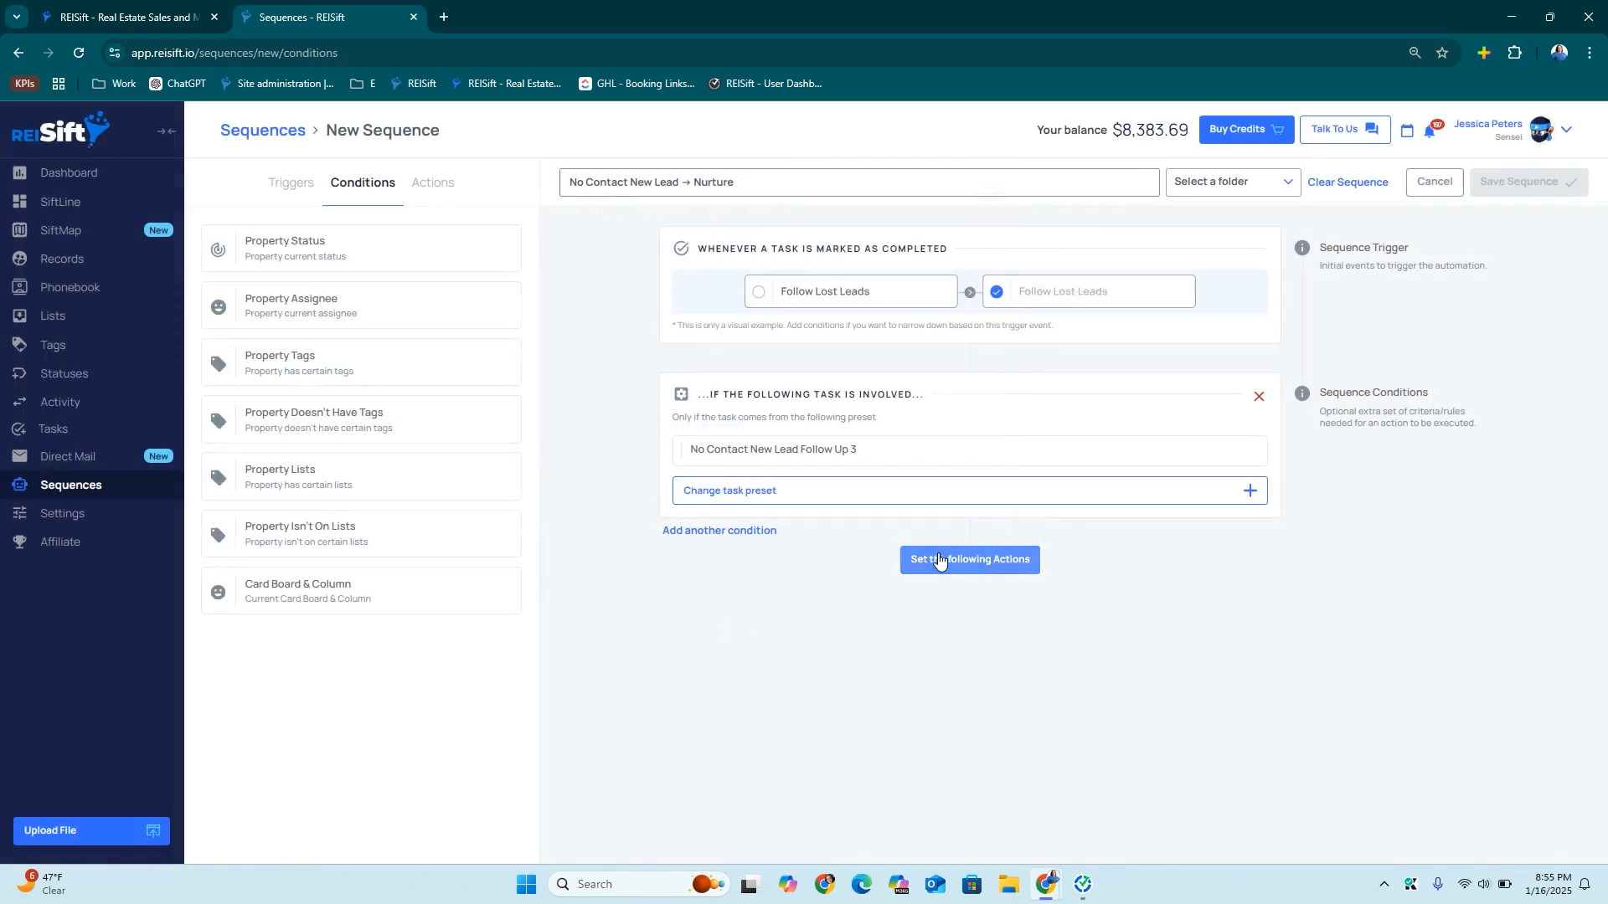
pyautogui.click(940, 560)
# Add an action creating the Nurture preset task
pyautogui.moveTo(327, 294); pyautogui.dragTo(820, 609)
pyautogui.click(819, 615)
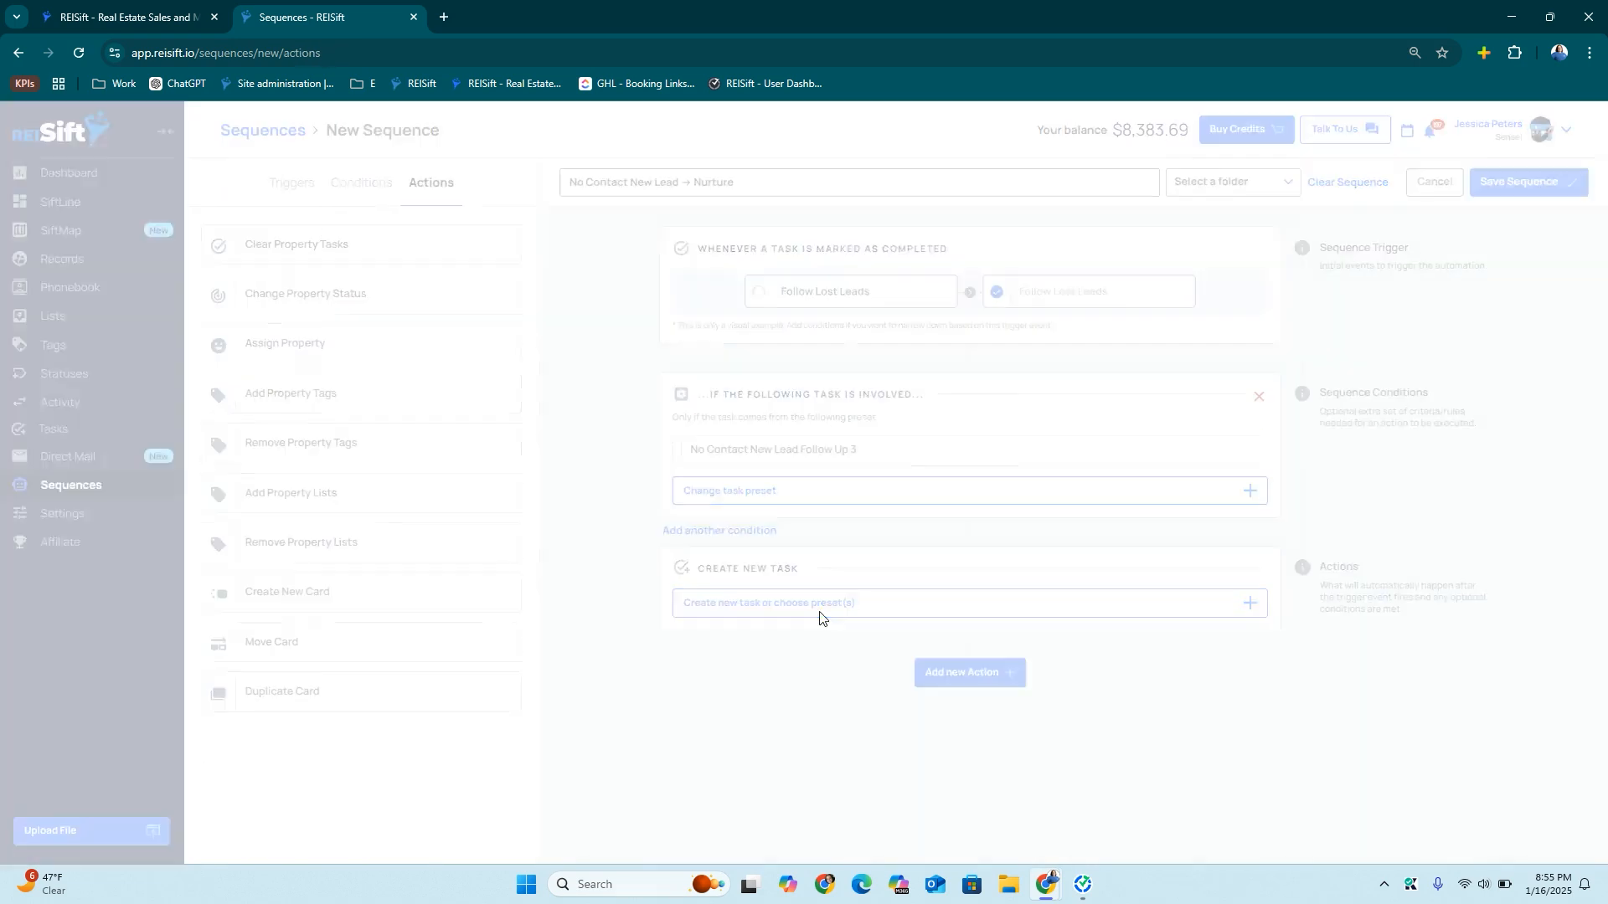
pyautogui.click(858, 277)
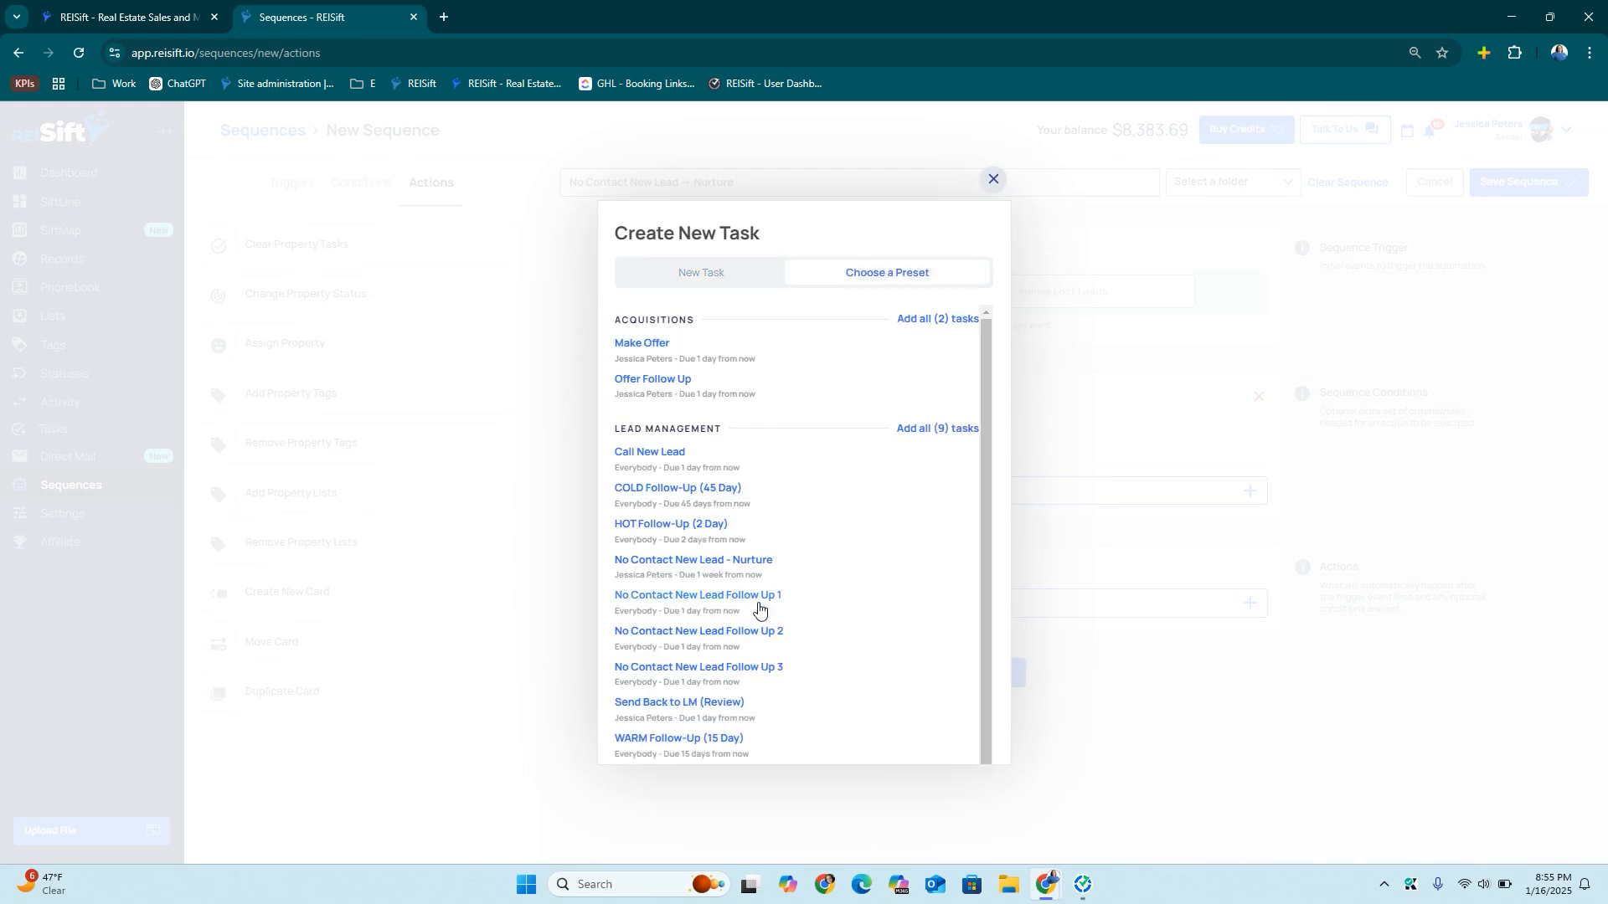
pyautogui.click(747, 568)
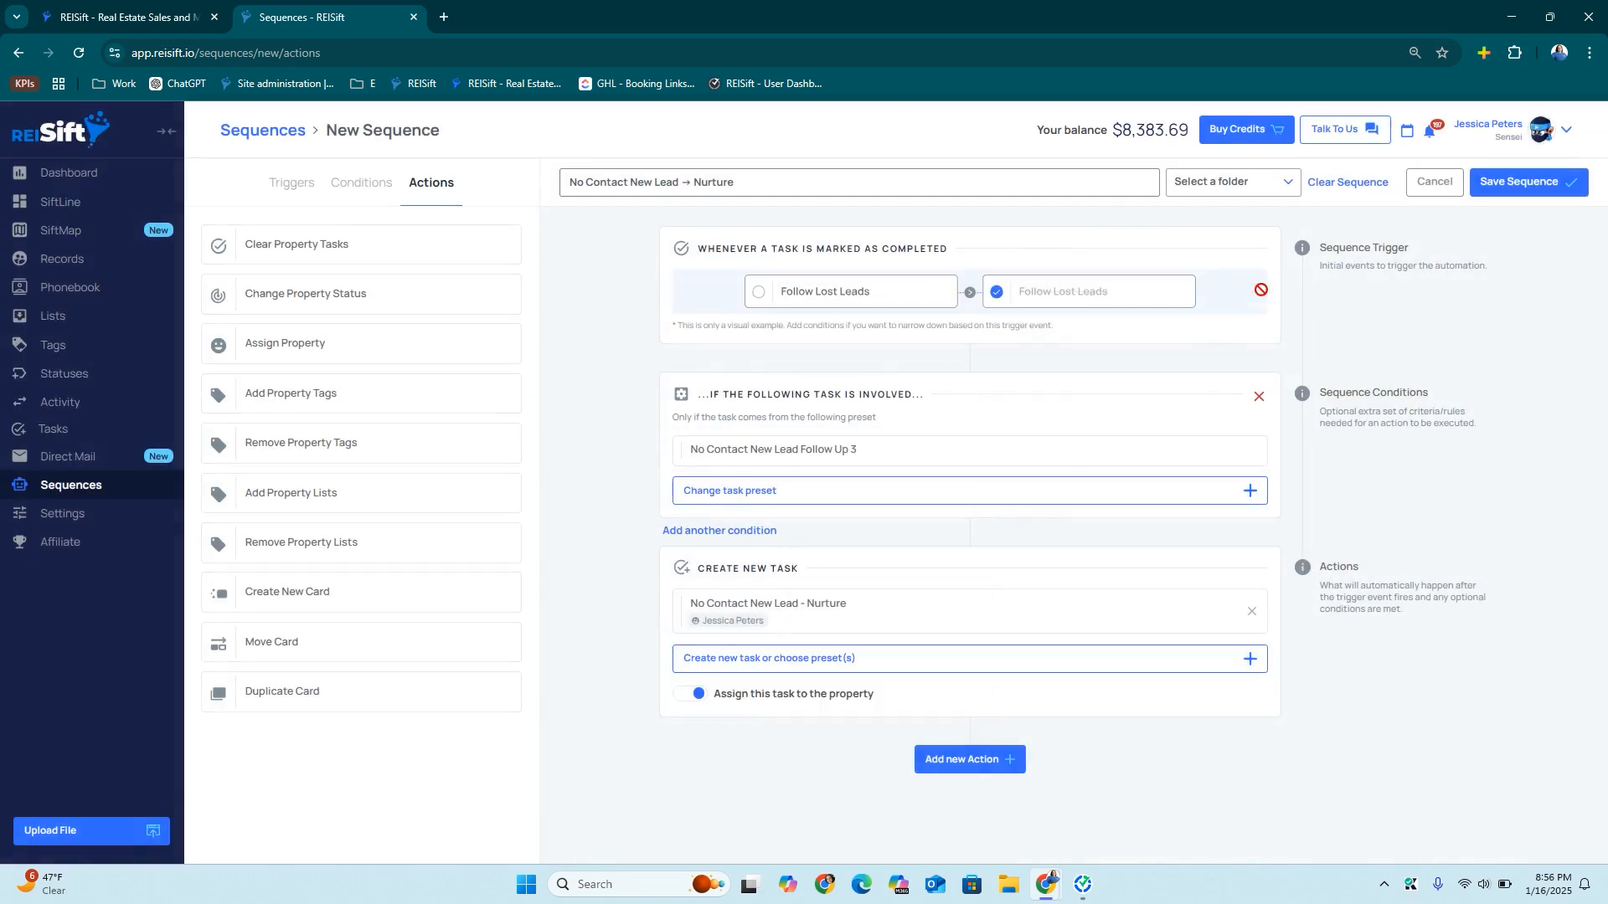
# File it under Lead Management, complete the 'Start Nurture' title, and save
pyautogui.click(1209, 189)
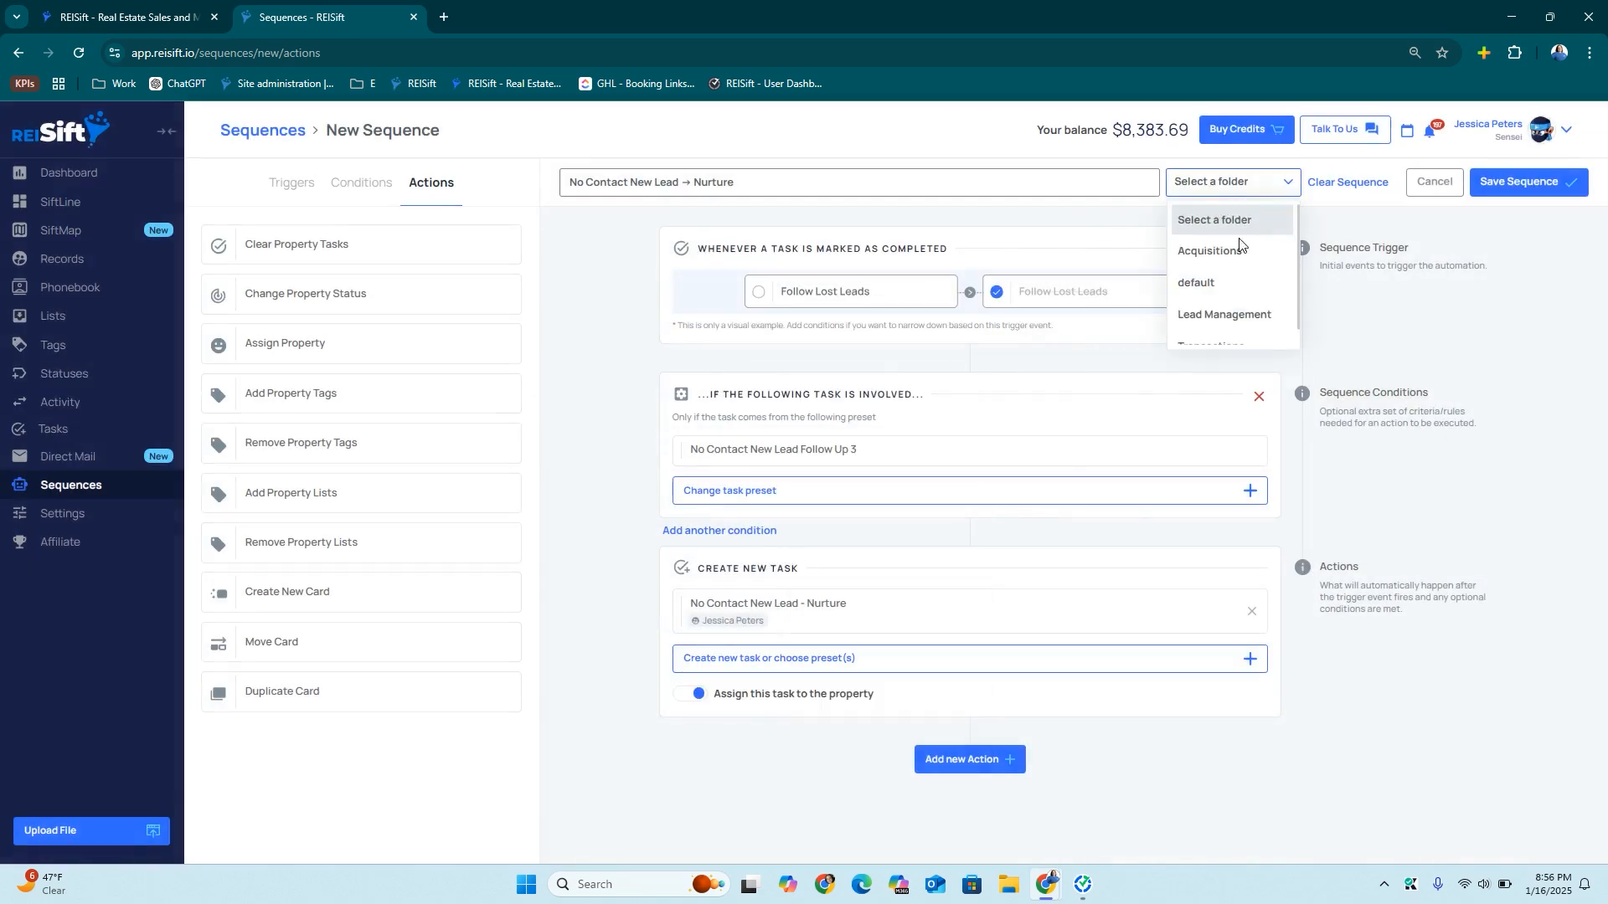
pyautogui.click(1207, 318)
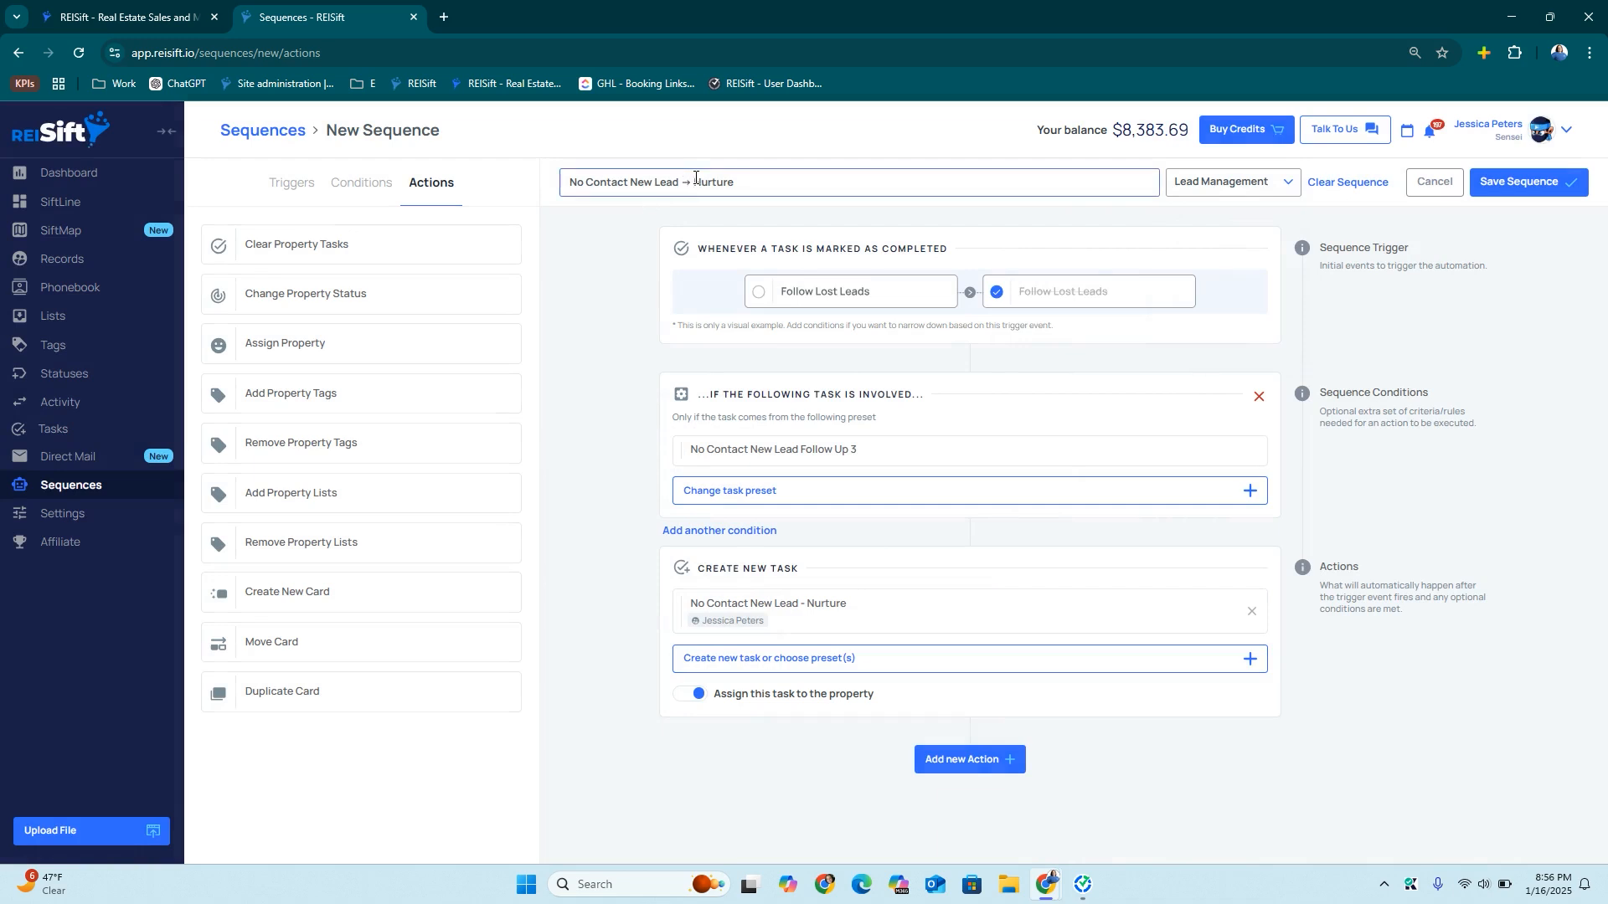
pyautogui.write('art')
pyautogui.tripleClick(661, 182)
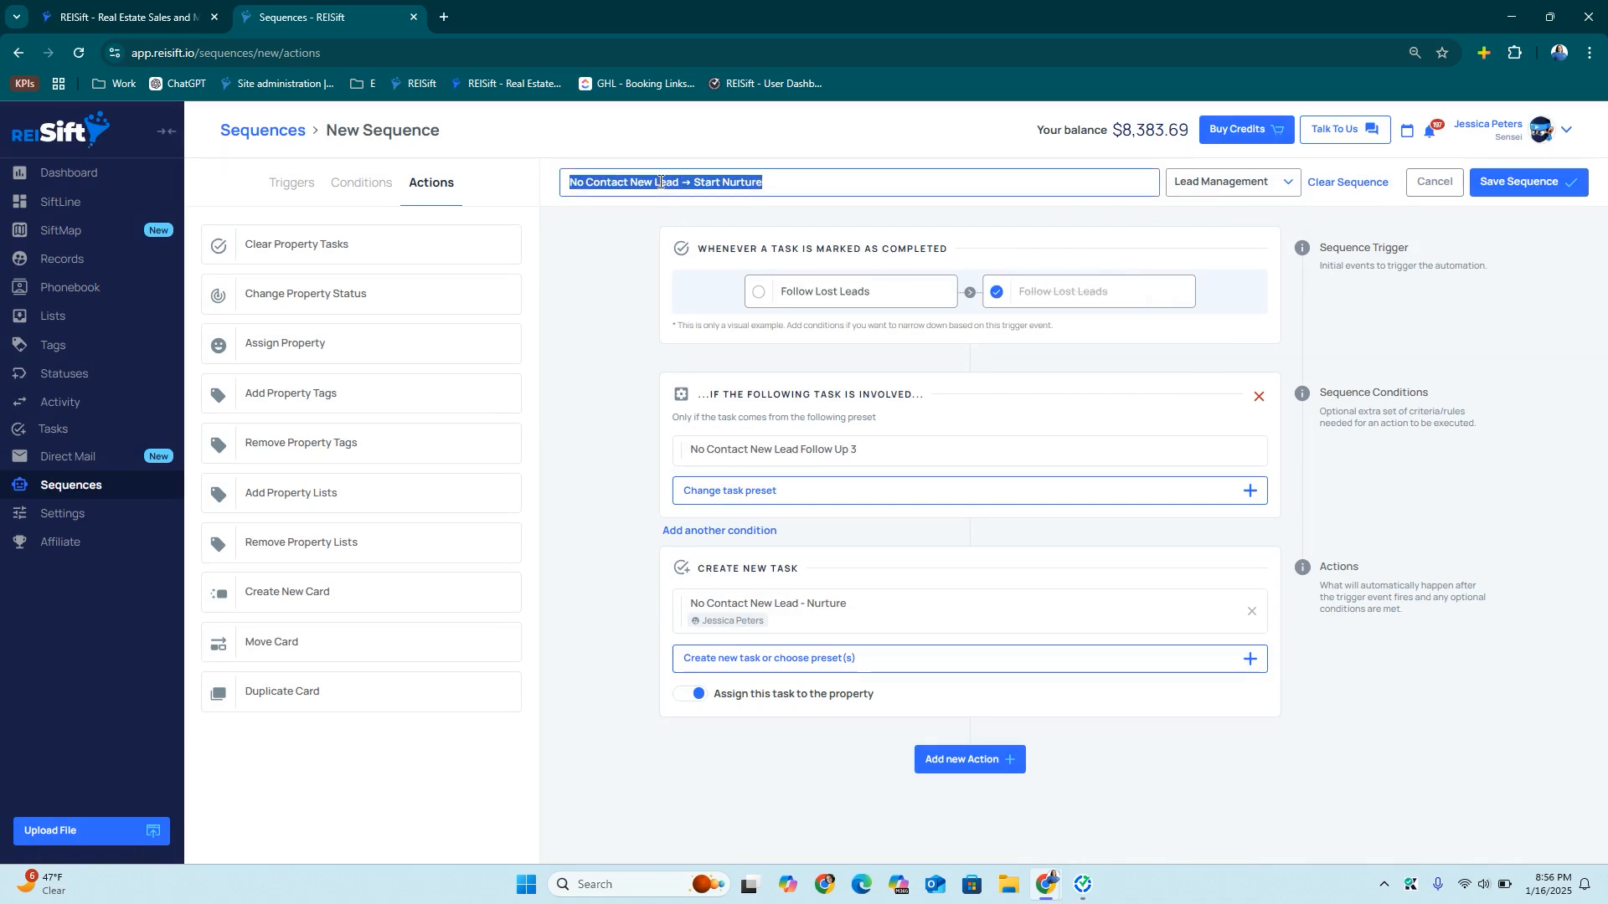
pyautogui.click(1545, 181)
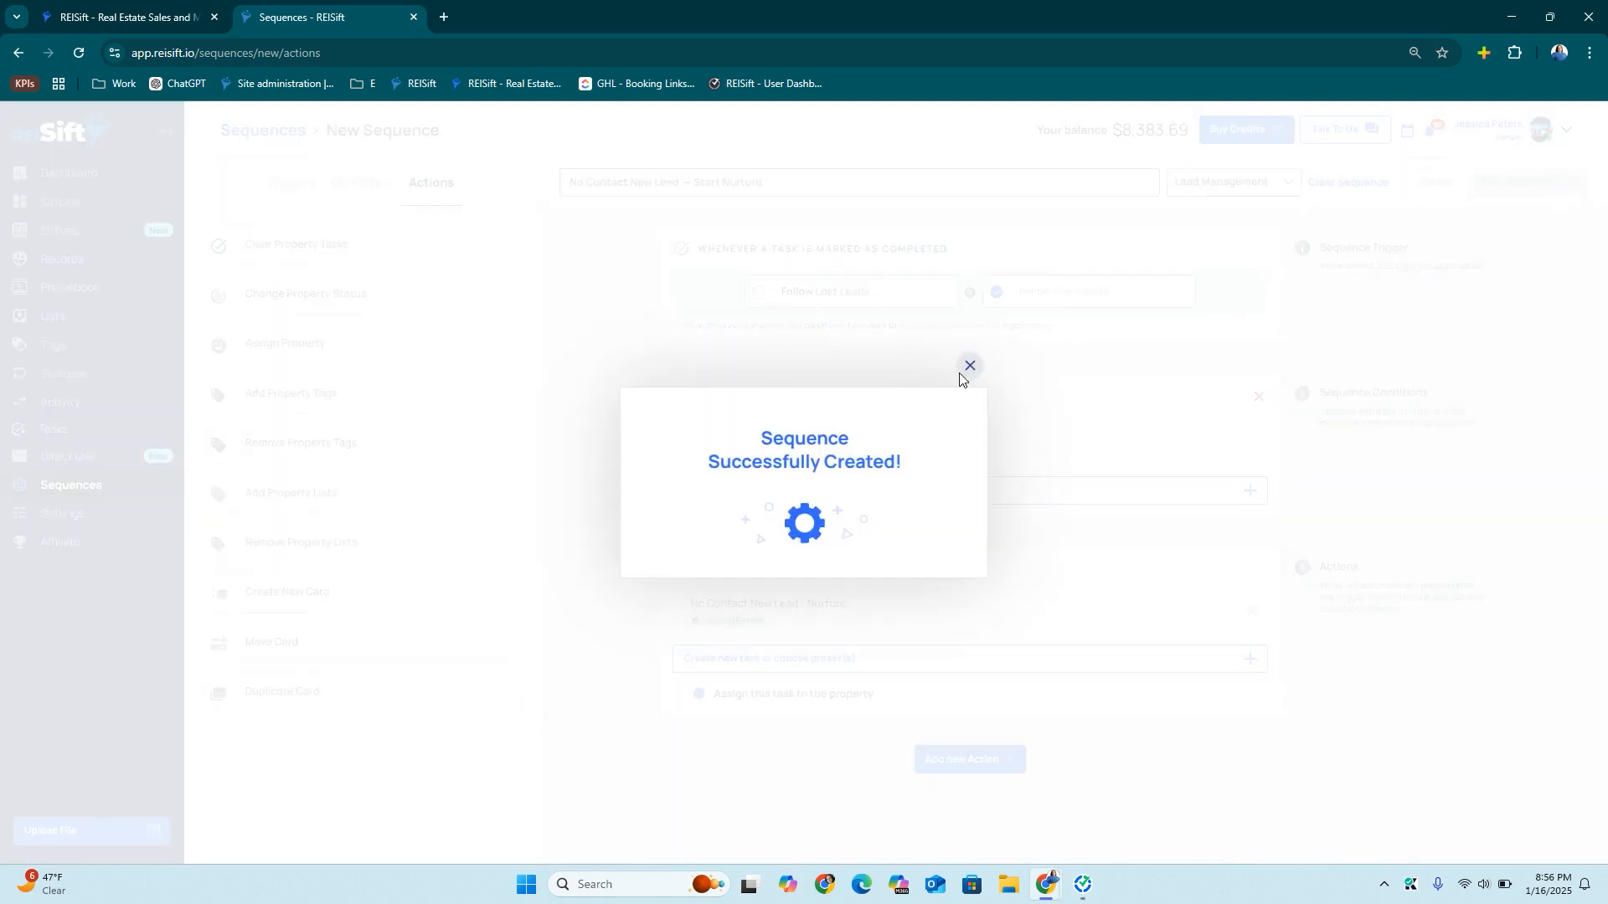
pyautogui.click(968, 367)
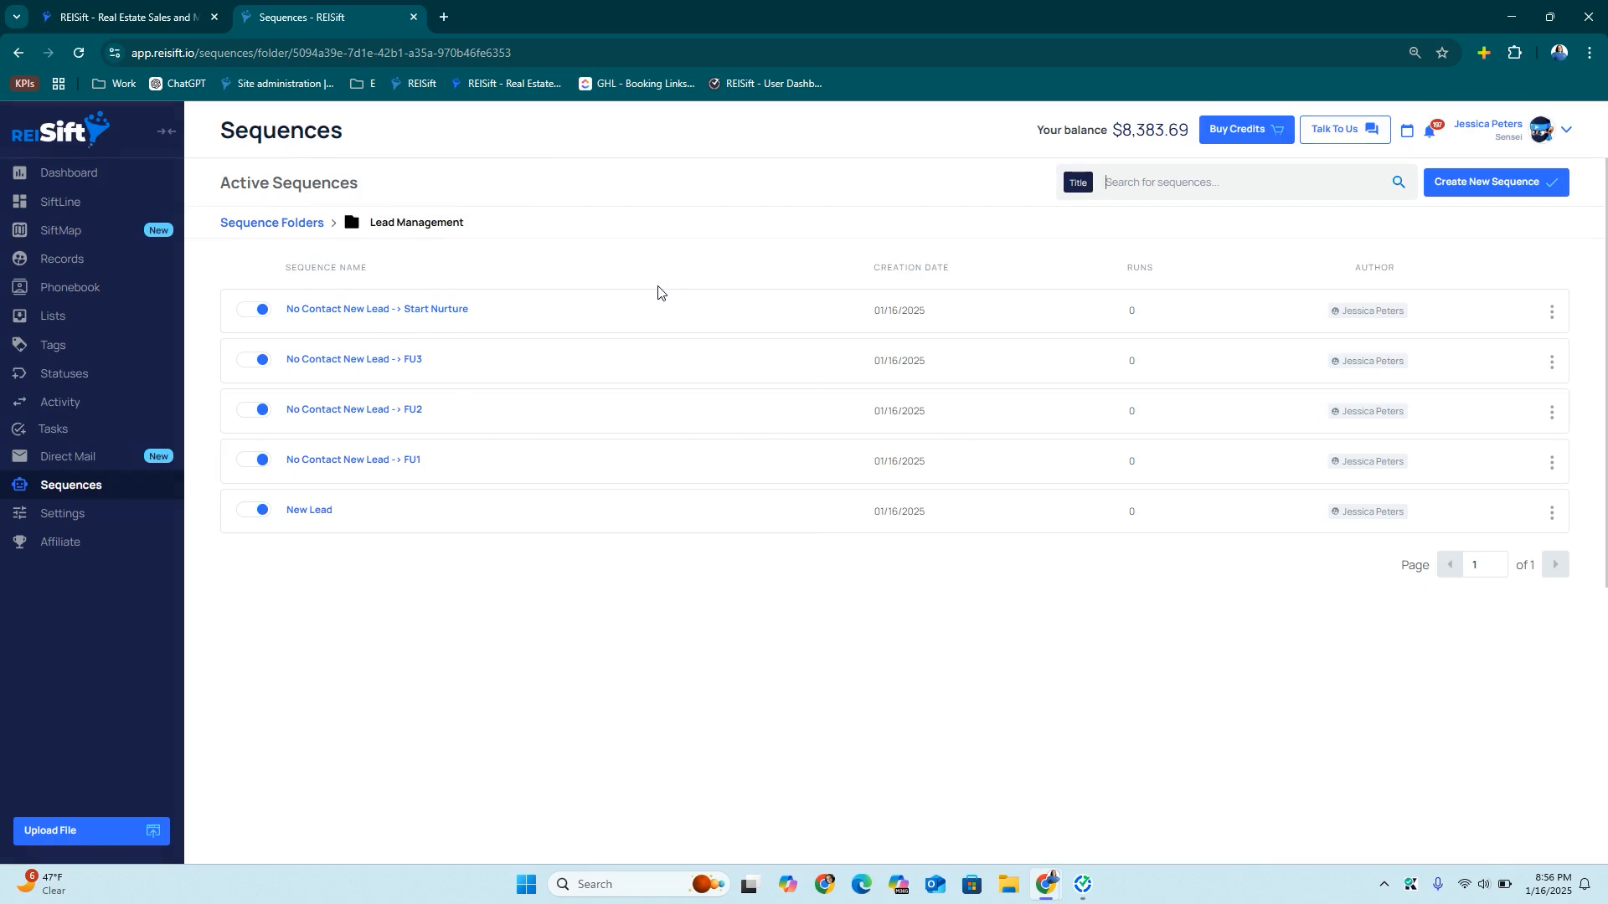
# Start a new sequence titled 'No Contact New Lead → Nurture Loop' from the pasted name
pyautogui.click(1492, 191)
pyautogui.click(585, 184)
pyautogui.write('No Contact New Lead -> Start Nurture')
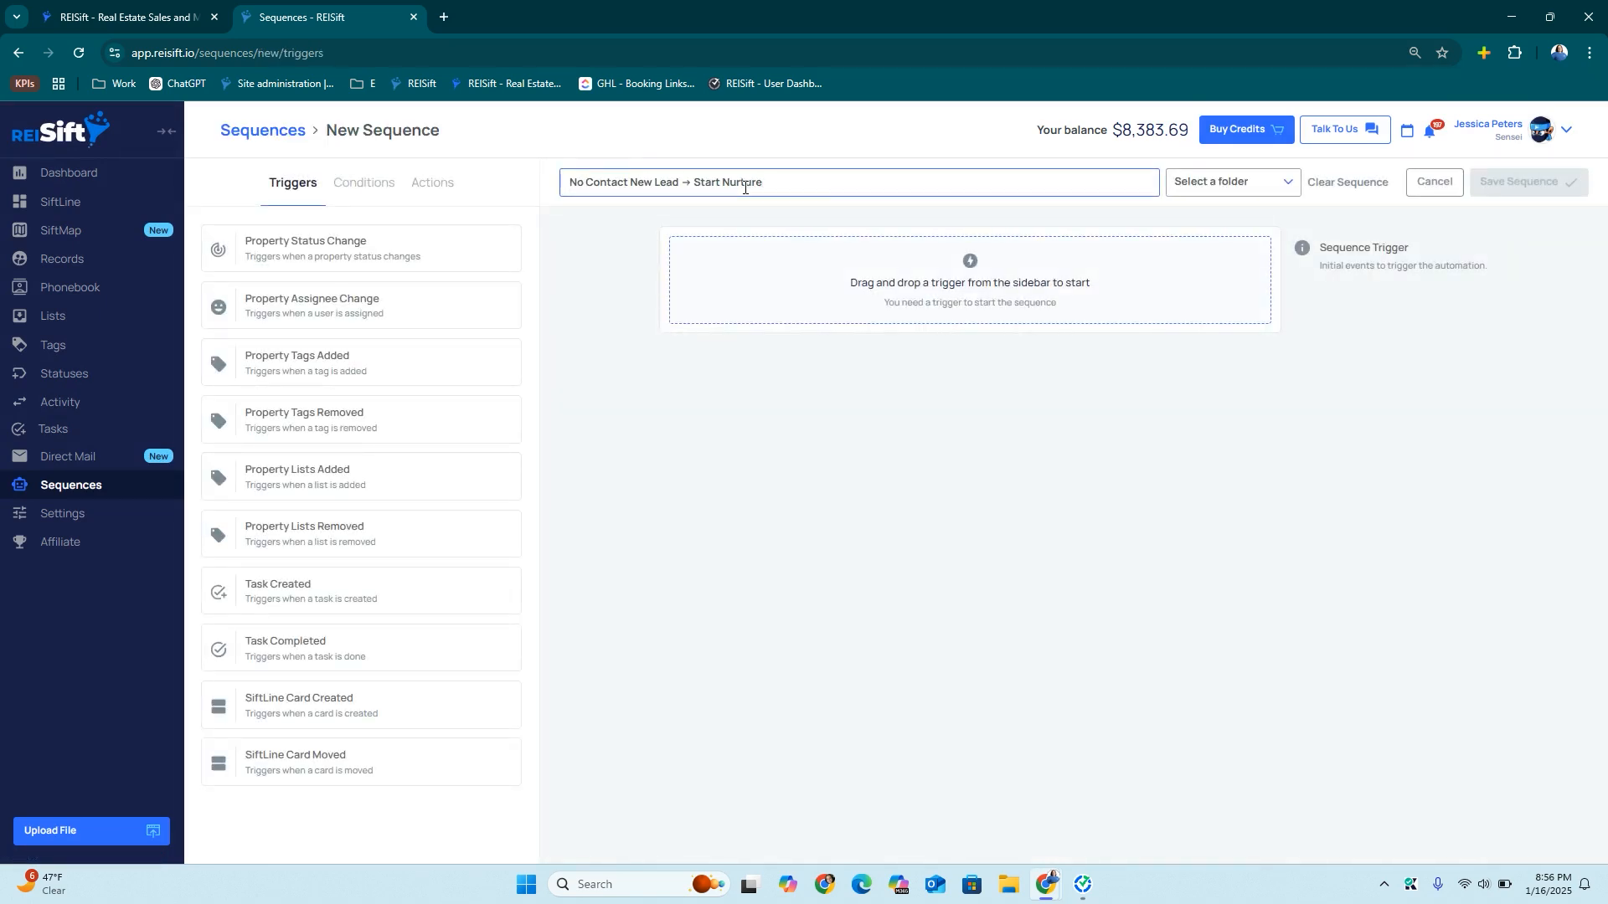
pyautogui.doubleClick(696, 186)
pyautogui.press('BackSpace')
# Trigger it whenever the Nurture task is completed
pyautogui.moveTo(276, 652); pyautogui.dragTo(750, 306)
pyautogui.moveTo(394, 252); pyautogui.dragTo(908, 426)
pyautogui.click(831, 449)
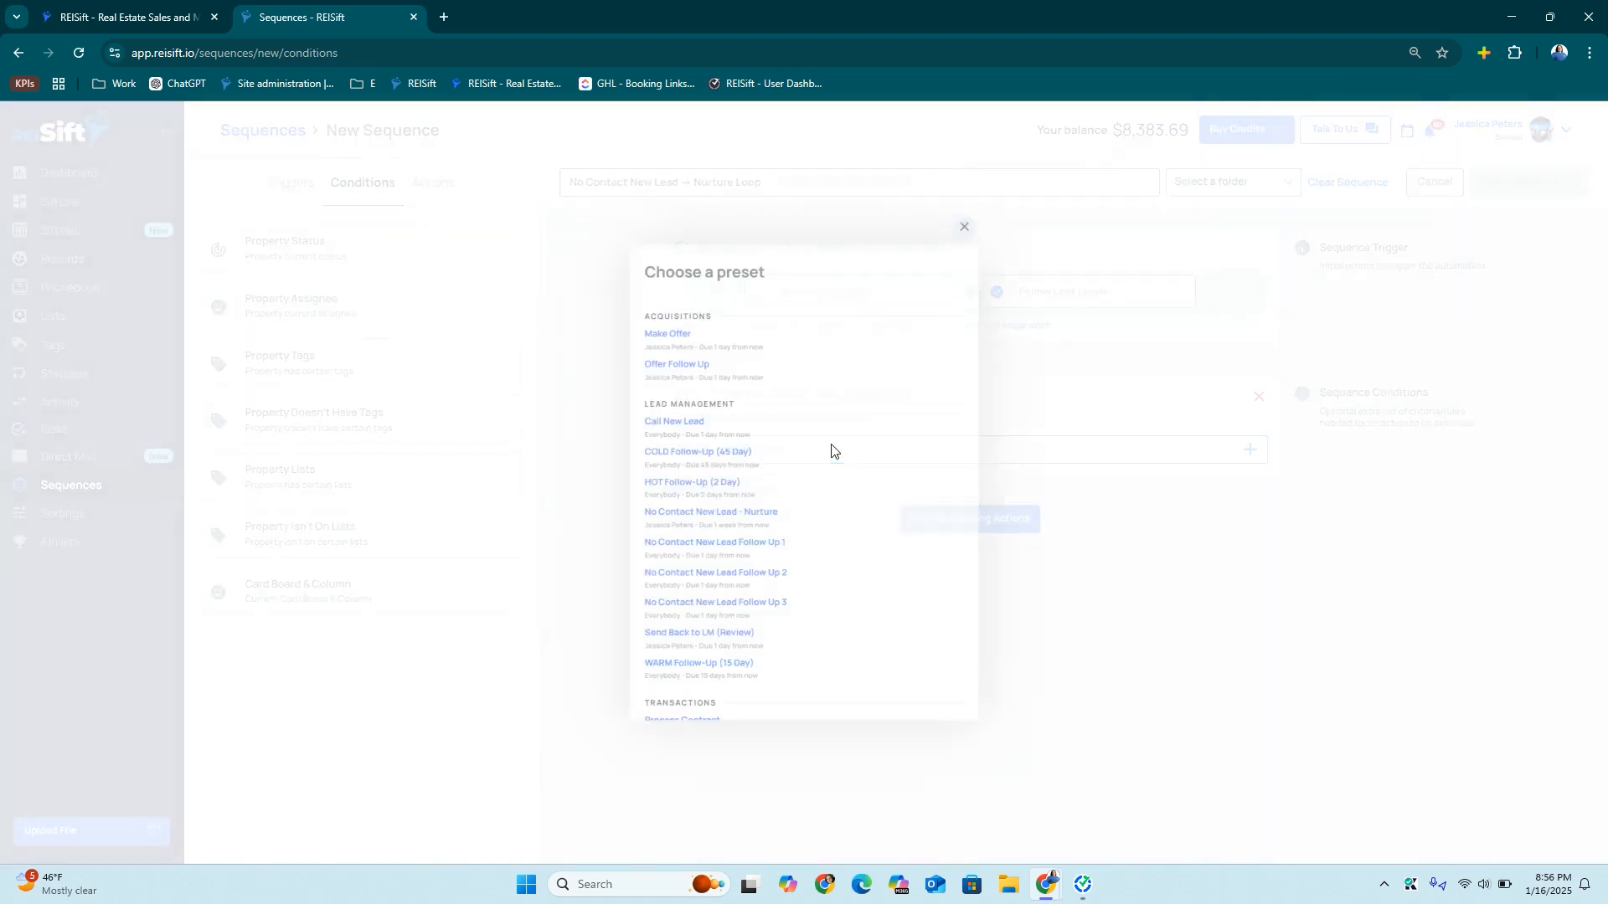
pyautogui.click(721, 517)
pyautogui.click(969, 560)
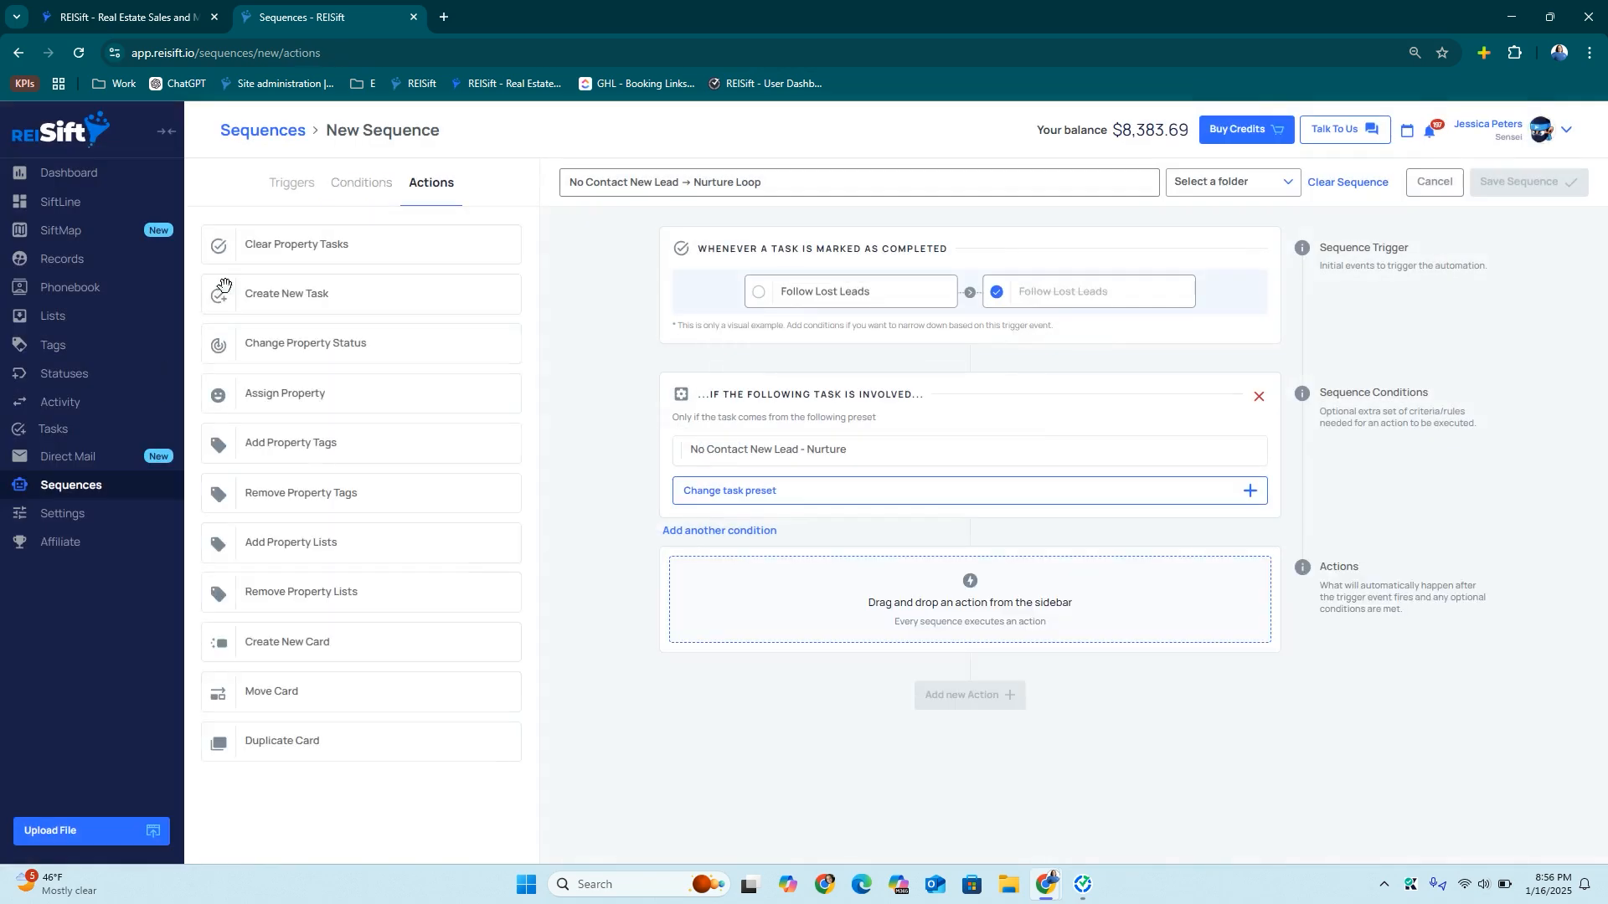
# Add an action recreating the Nurture preset task
pyautogui.moveTo(286, 293); pyautogui.dragTo(903, 641)
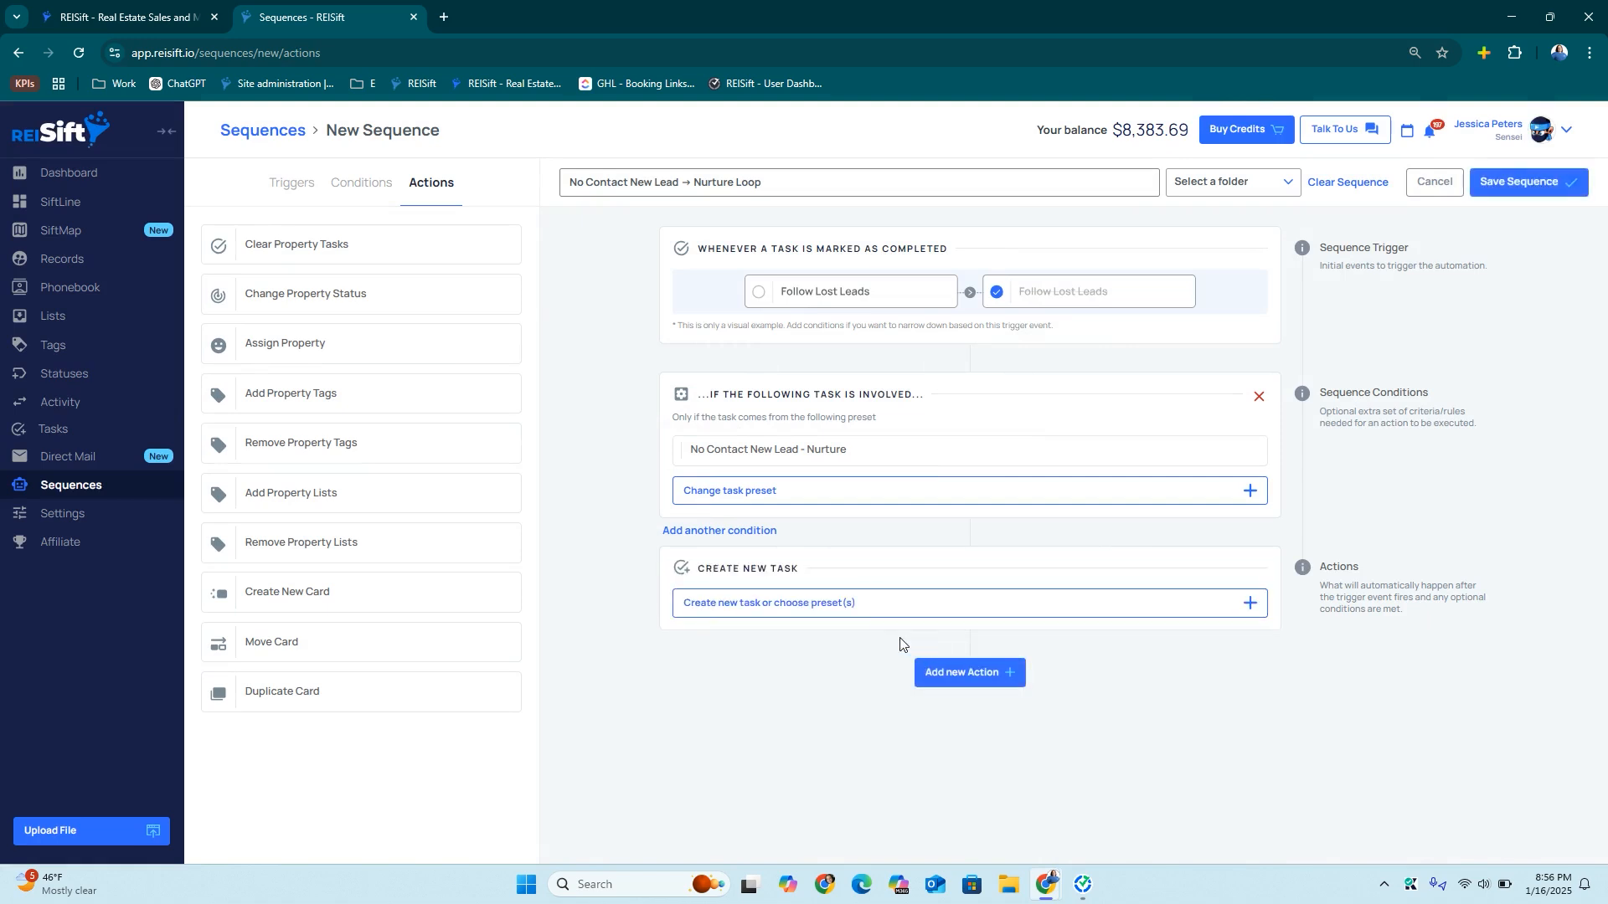
pyautogui.click(874, 615)
pyautogui.click(904, 277)
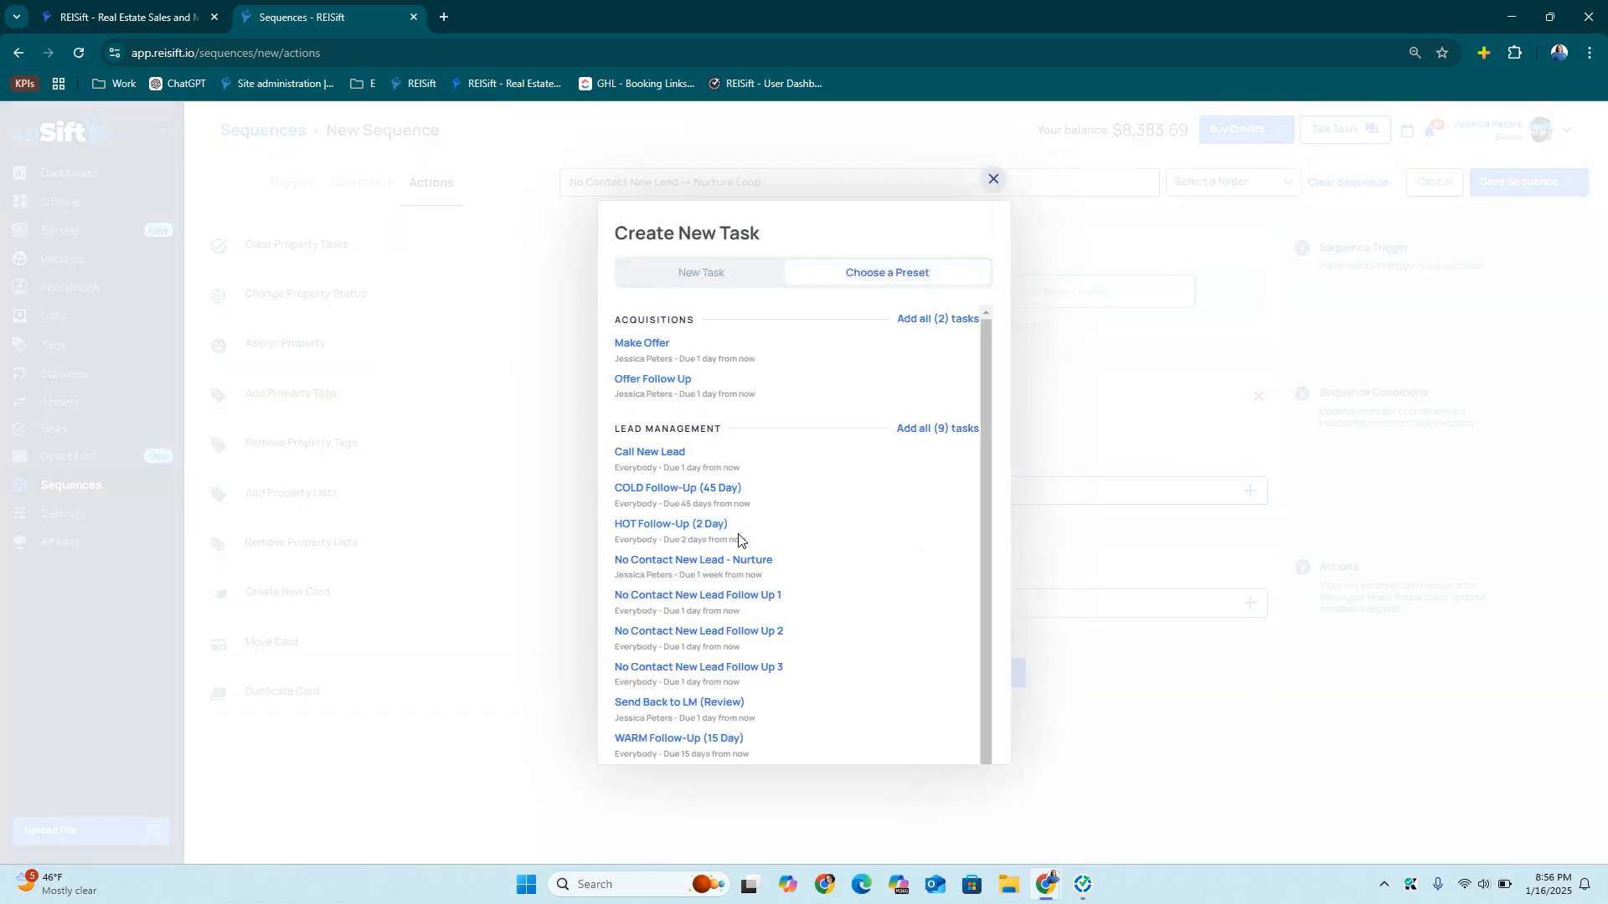
pyautogui.scroll(-1, 738, 538)
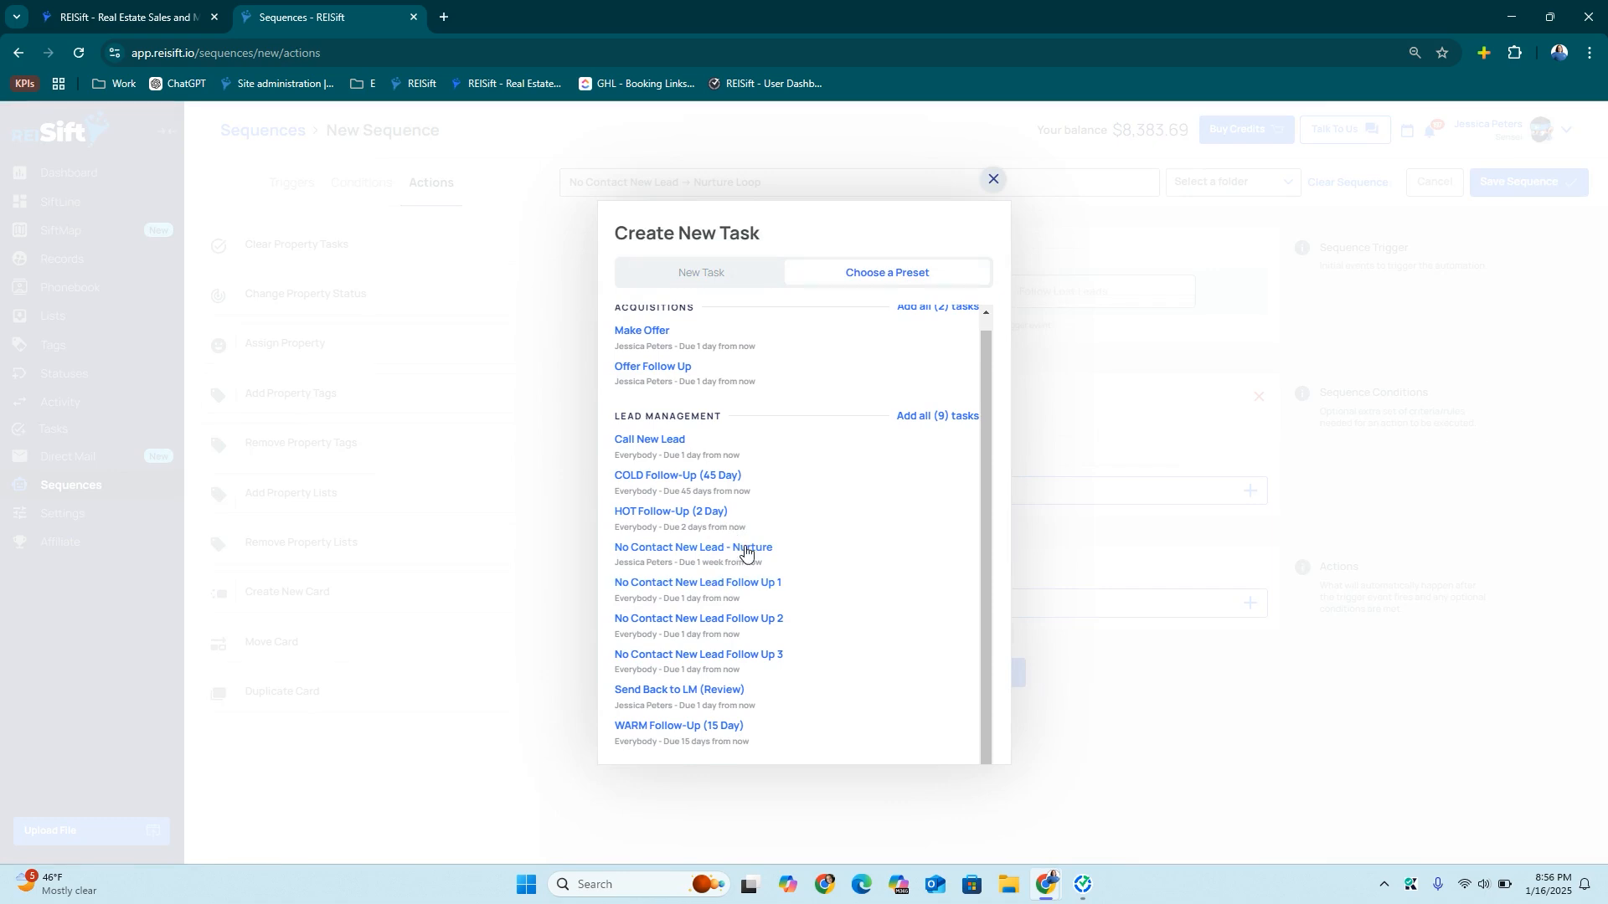
pyautogui.click(745, 549)
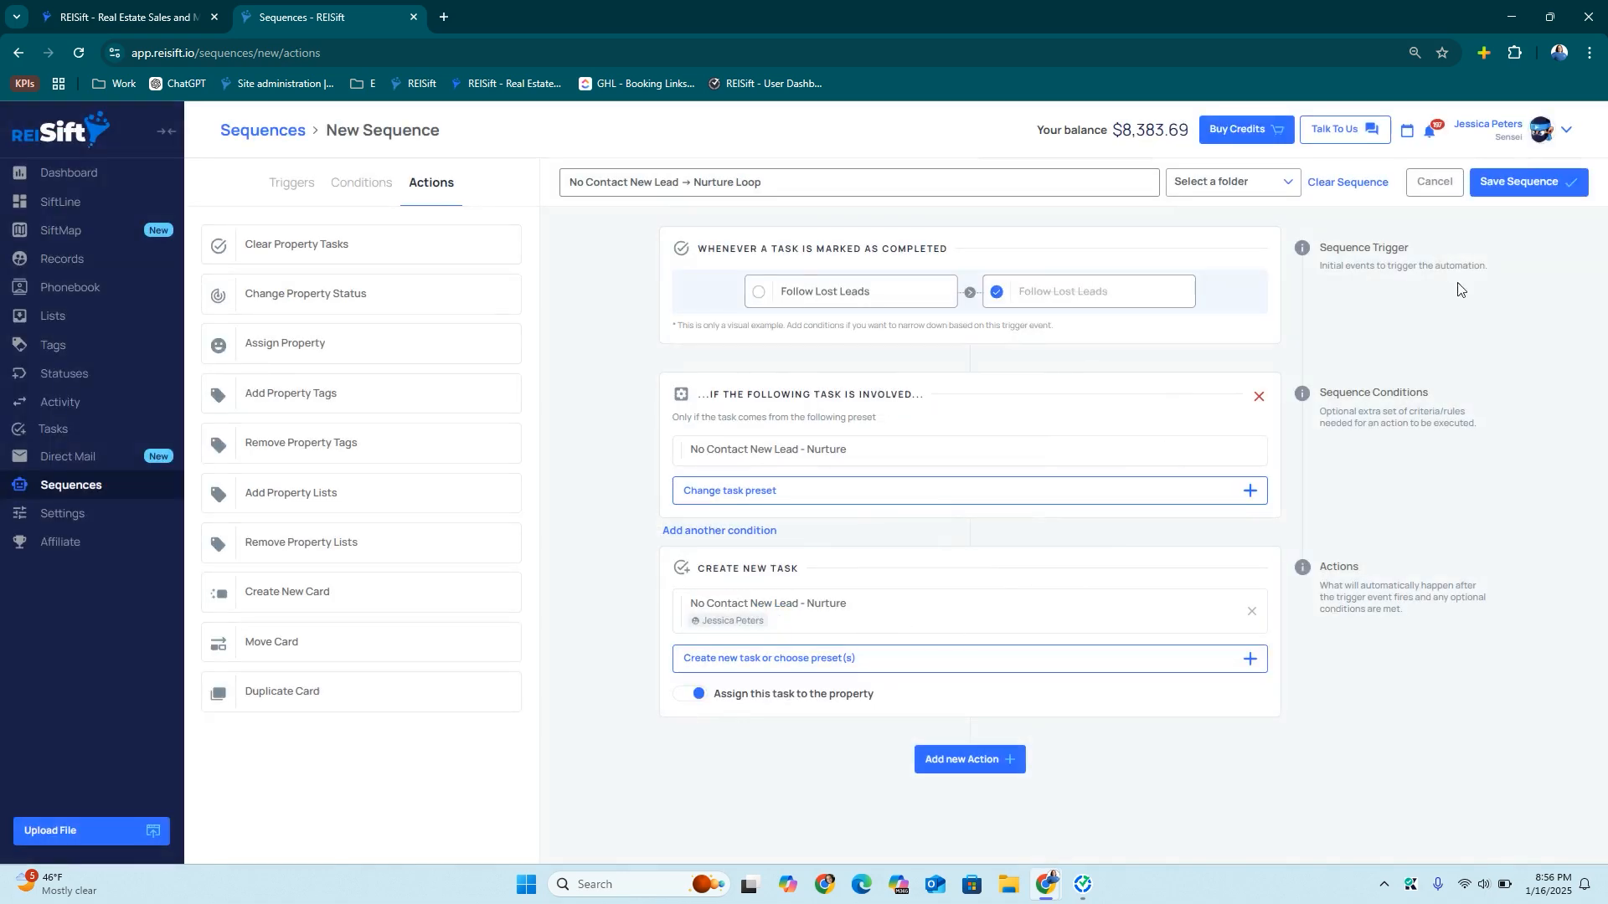
# File the Nurture Loop sequence under Lead Management and save it
pyautogui.click(1220, 186)
pyautogui.click(1241, 316)
pyautogui.click(1521, 179)
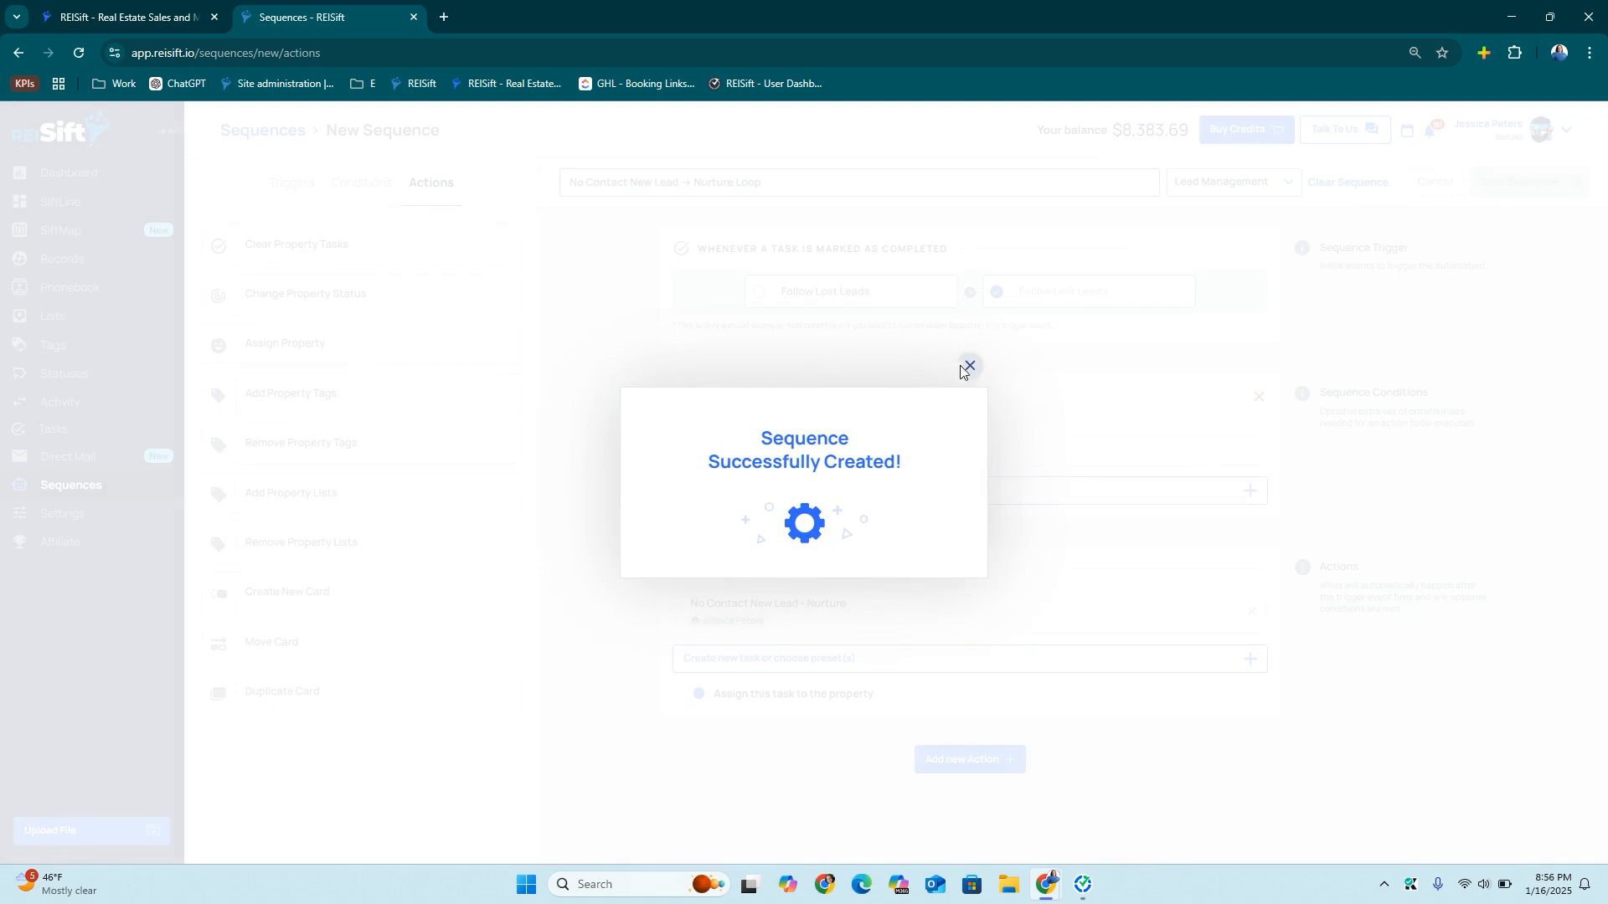
pyautogui.click(969, 366)
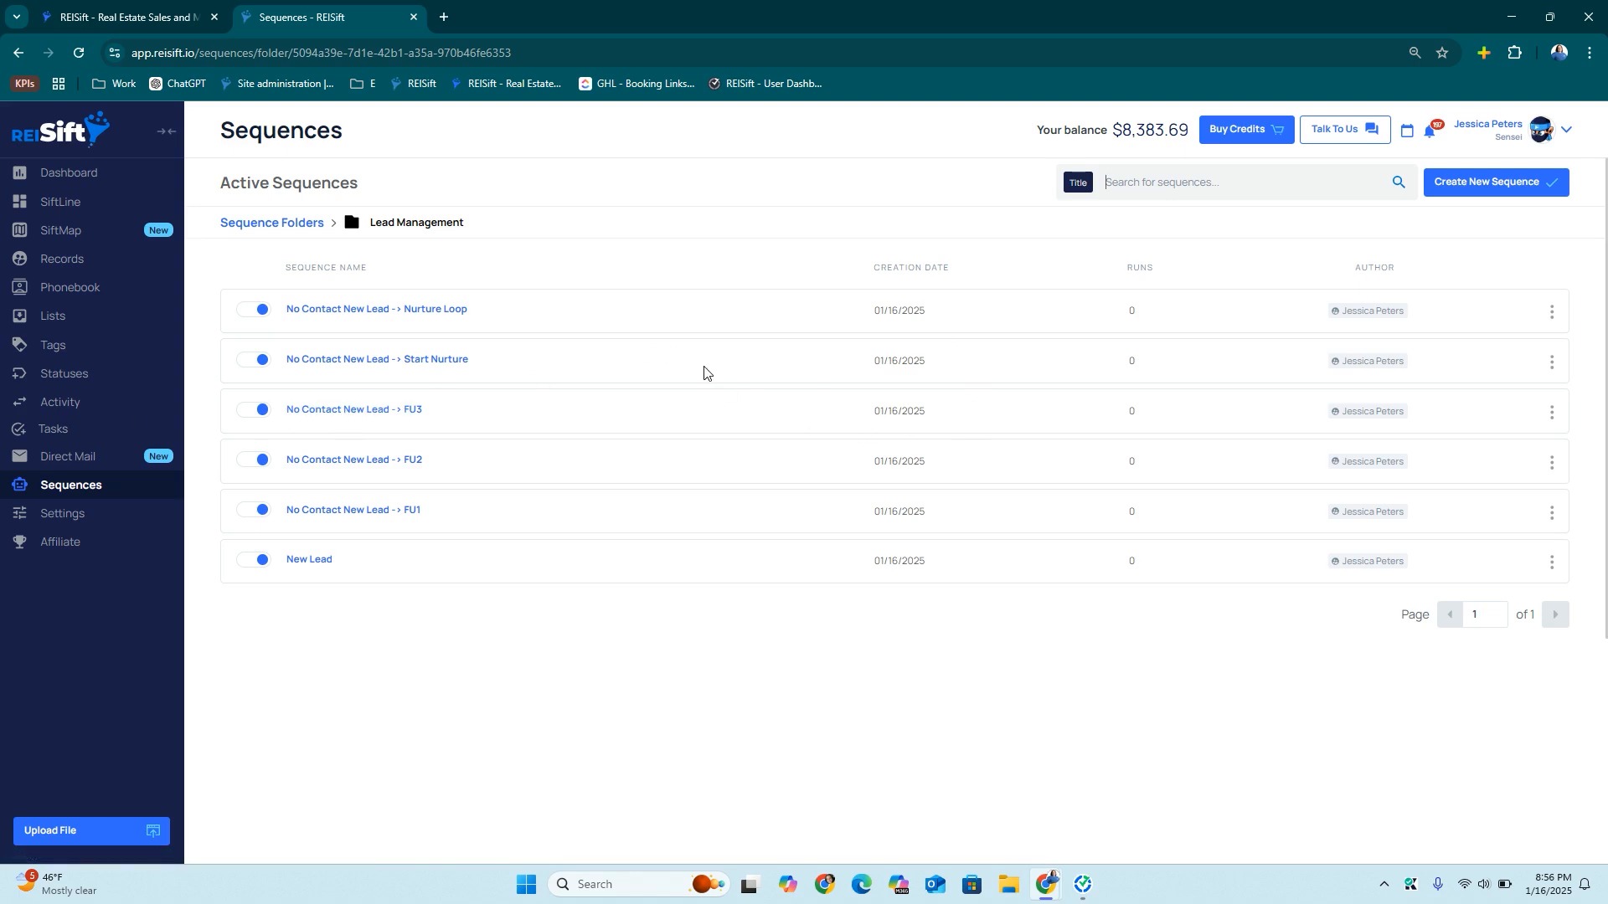
# Start a new sequence triggered when a card moves into COLD Leads (Qualified)
pyautogui.click(1456, 185)
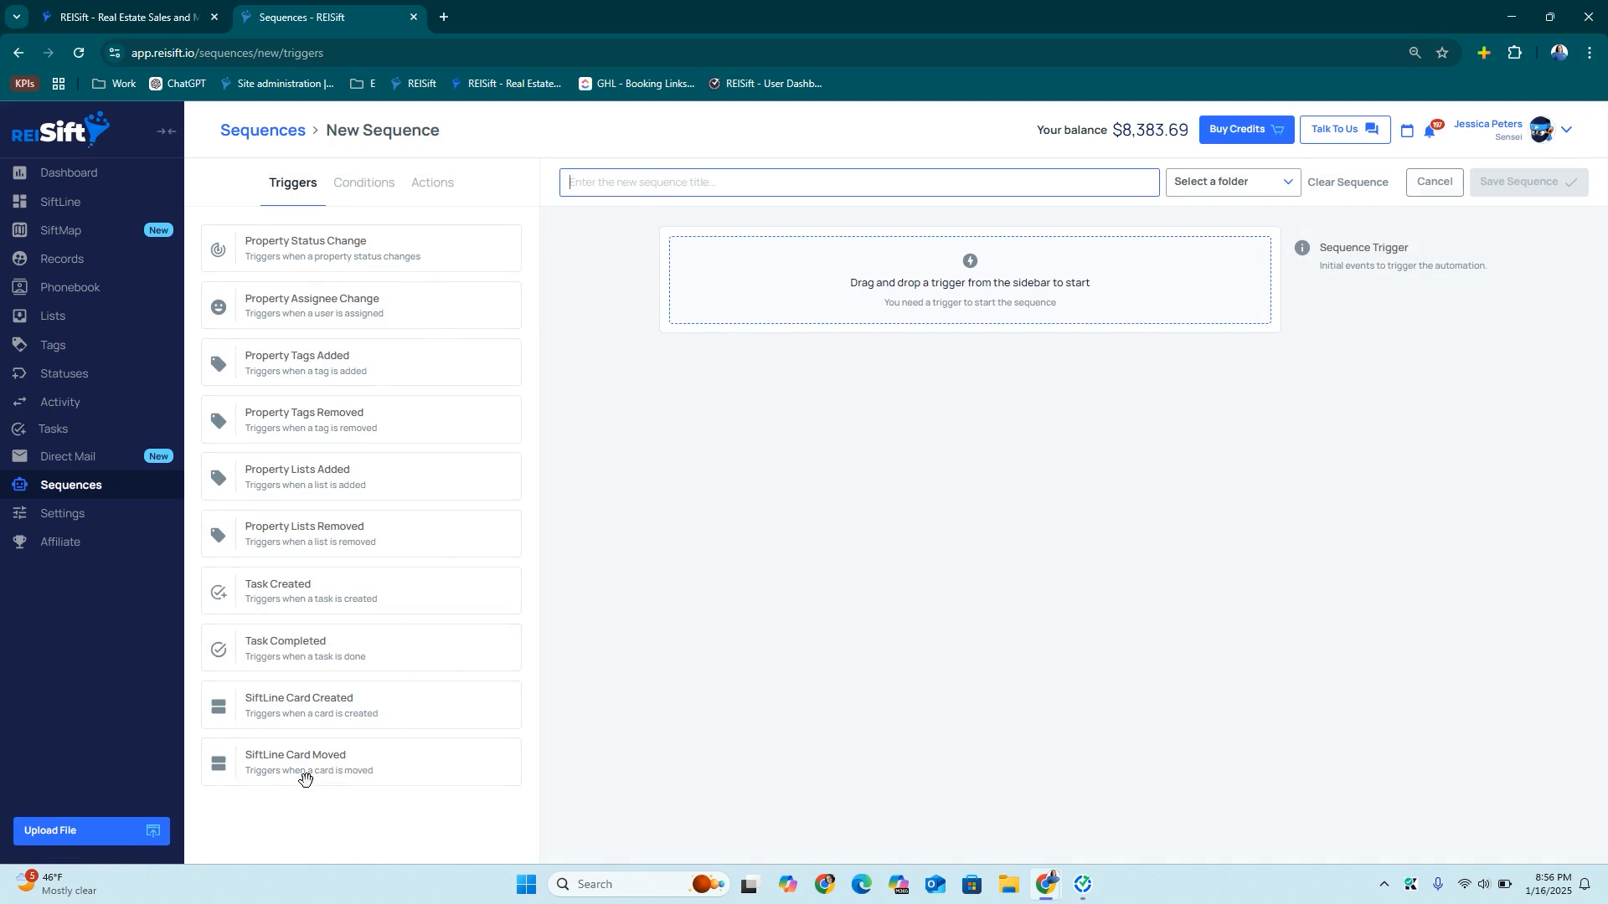
pyautogui.moveTo(304, 768); pyautogui.dragTo(915, 287)
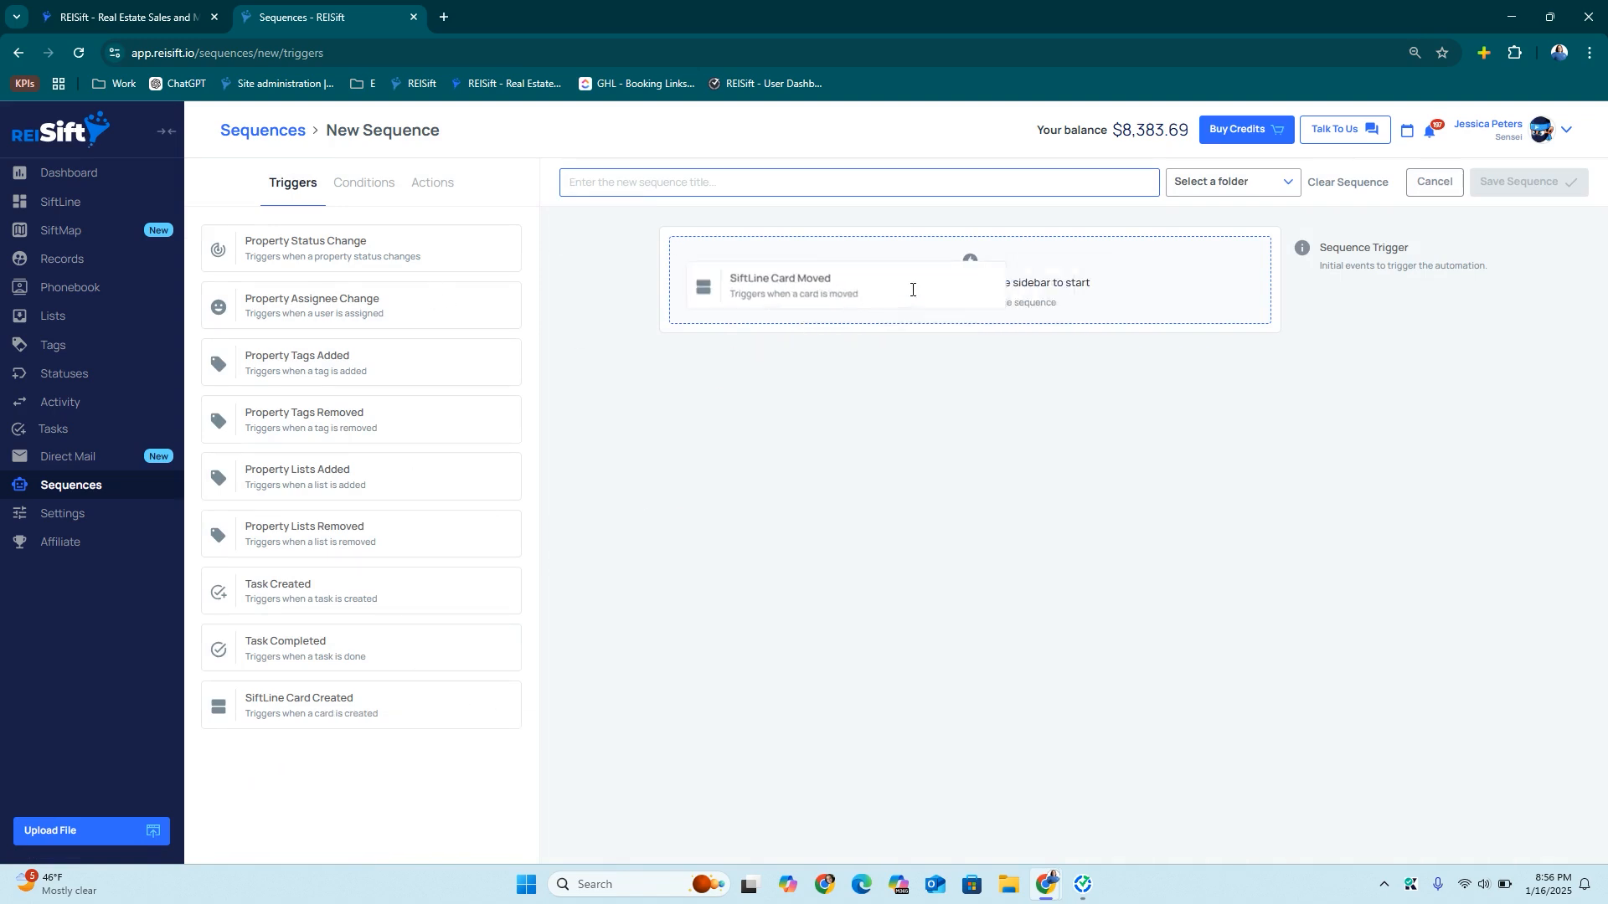
pyautogui.moveTo(298, 244); pyautogui.dragTo(835, 486)
pyautogui.click(1045, 544)
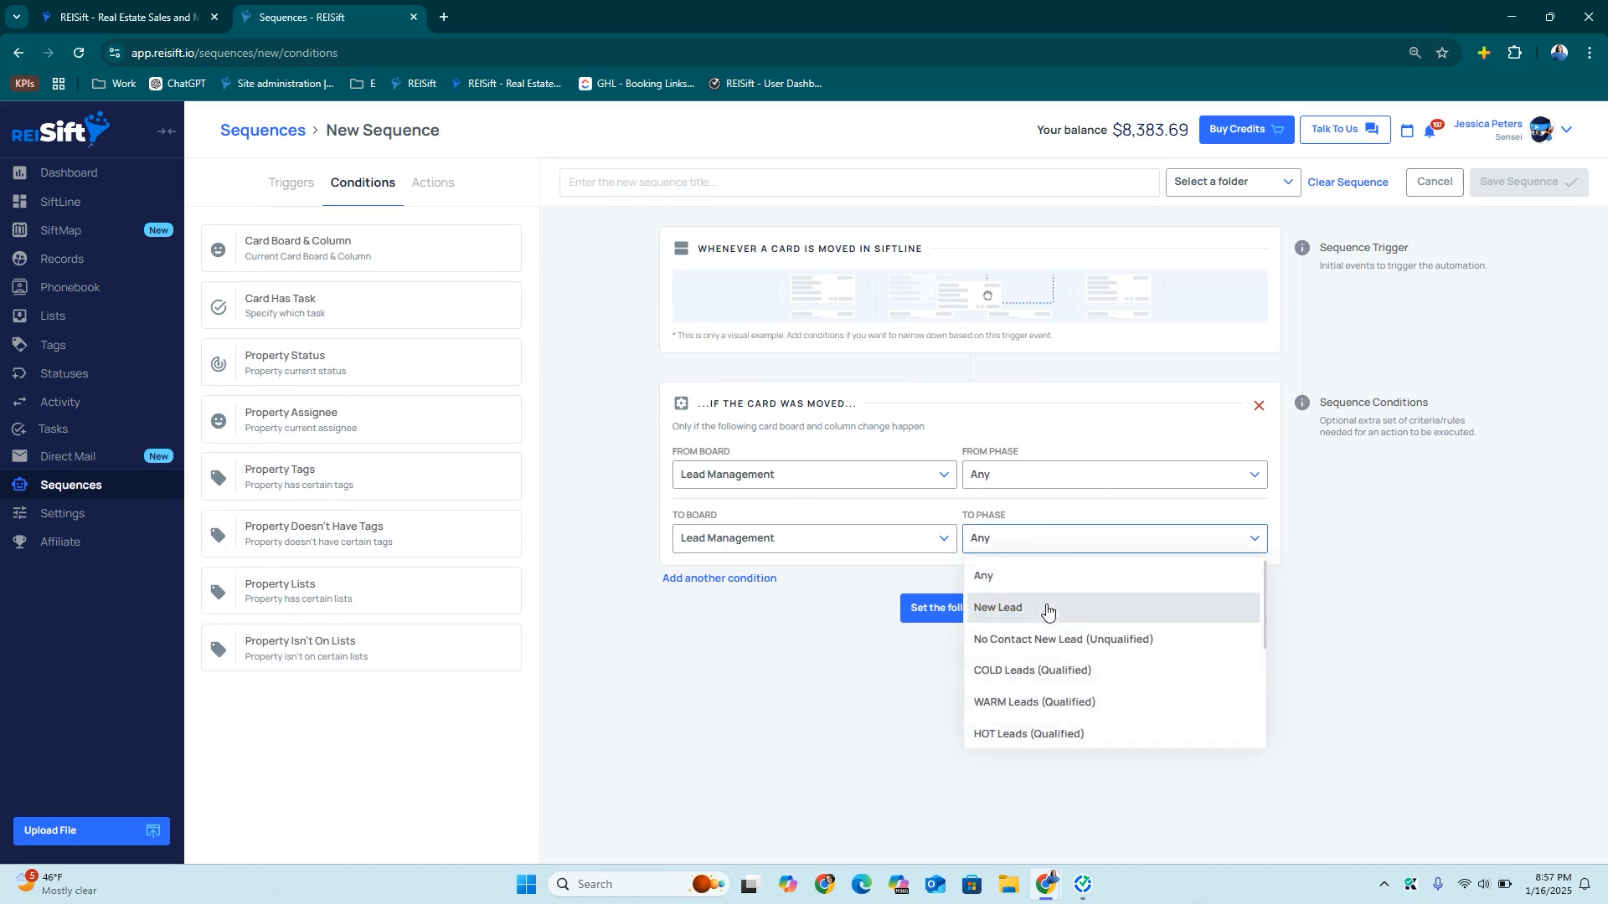
pyautogui.click(1048, 667)
pyautogui.click(928, 611)
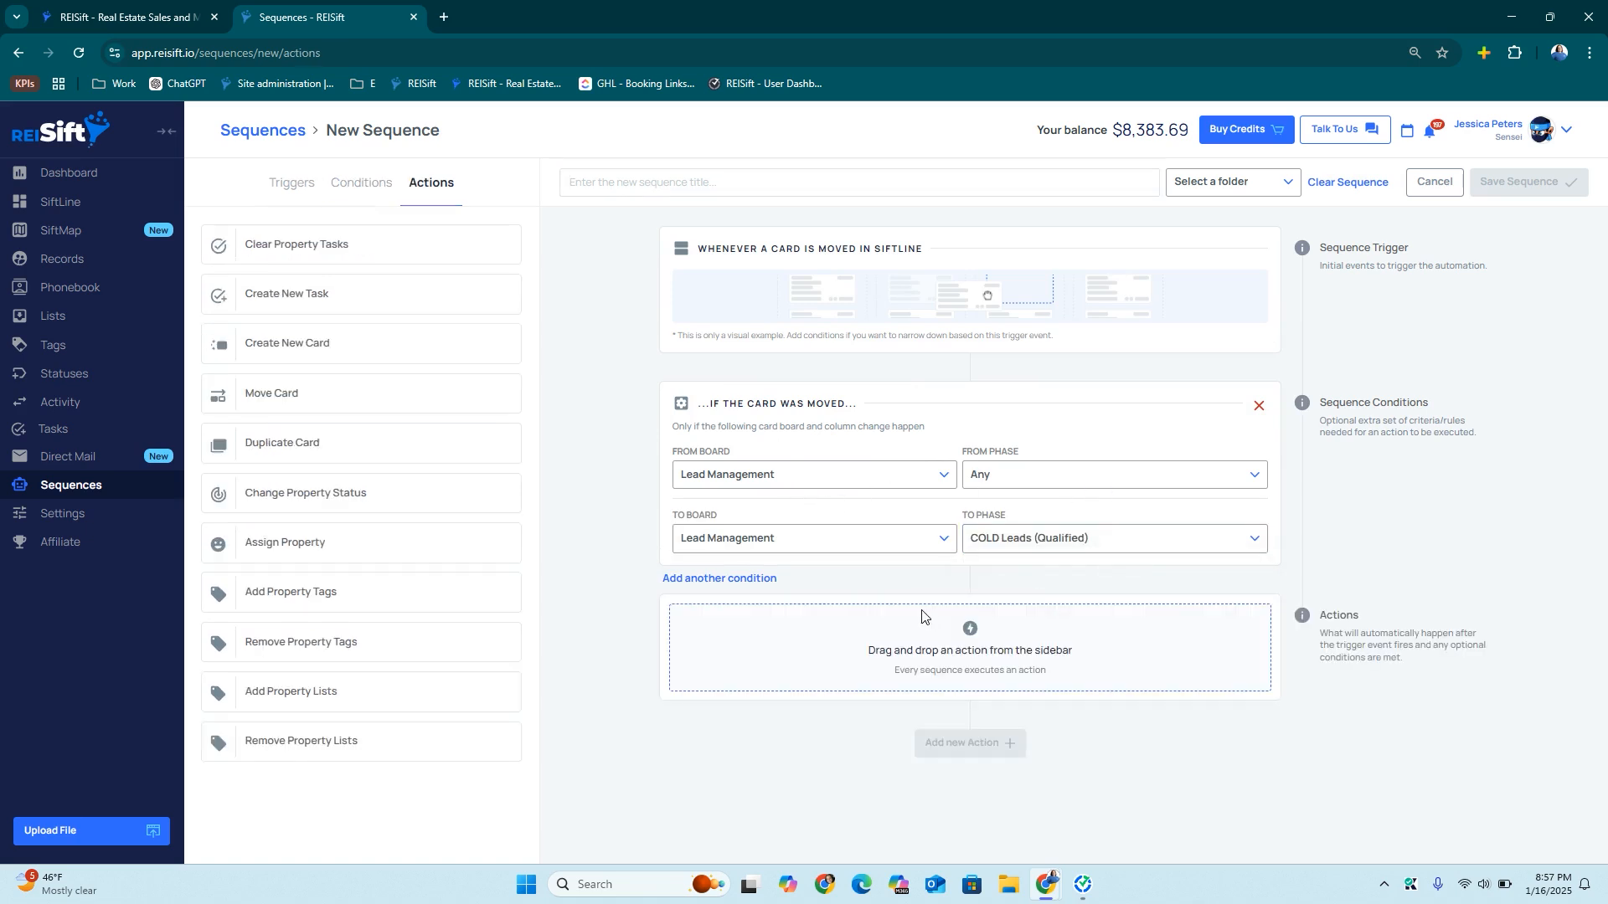
# Add actions clearing property tasks and setting the status to Cold Lead
pyautogui.moveTo(341, 244); pyautogui.dragTo(829, 635)
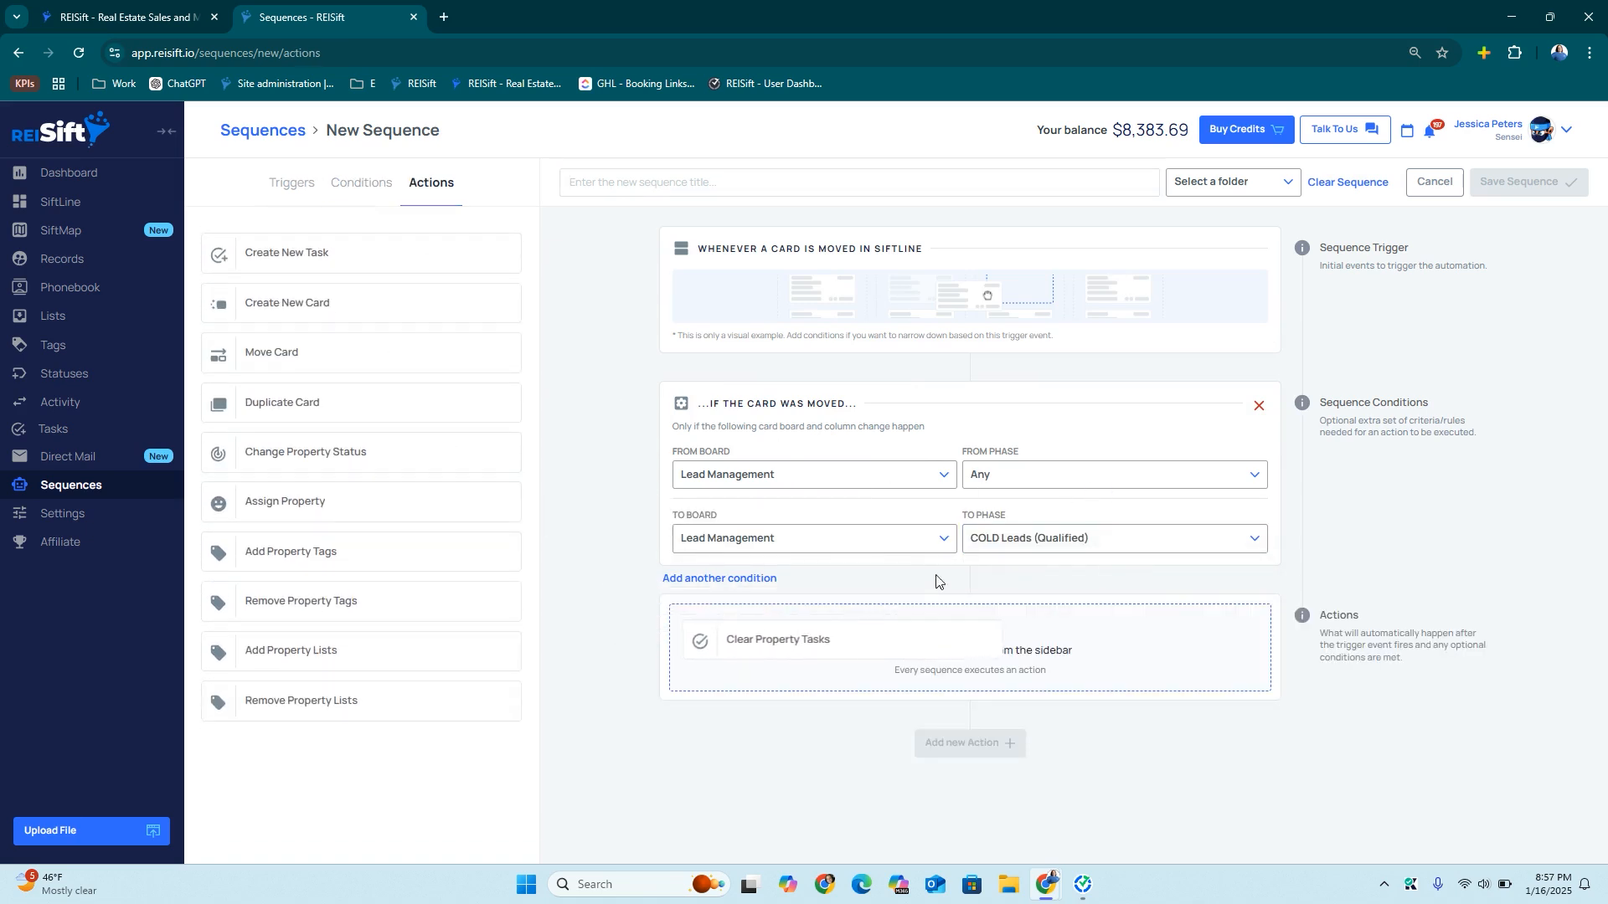
pyautogui.click(986, 708)
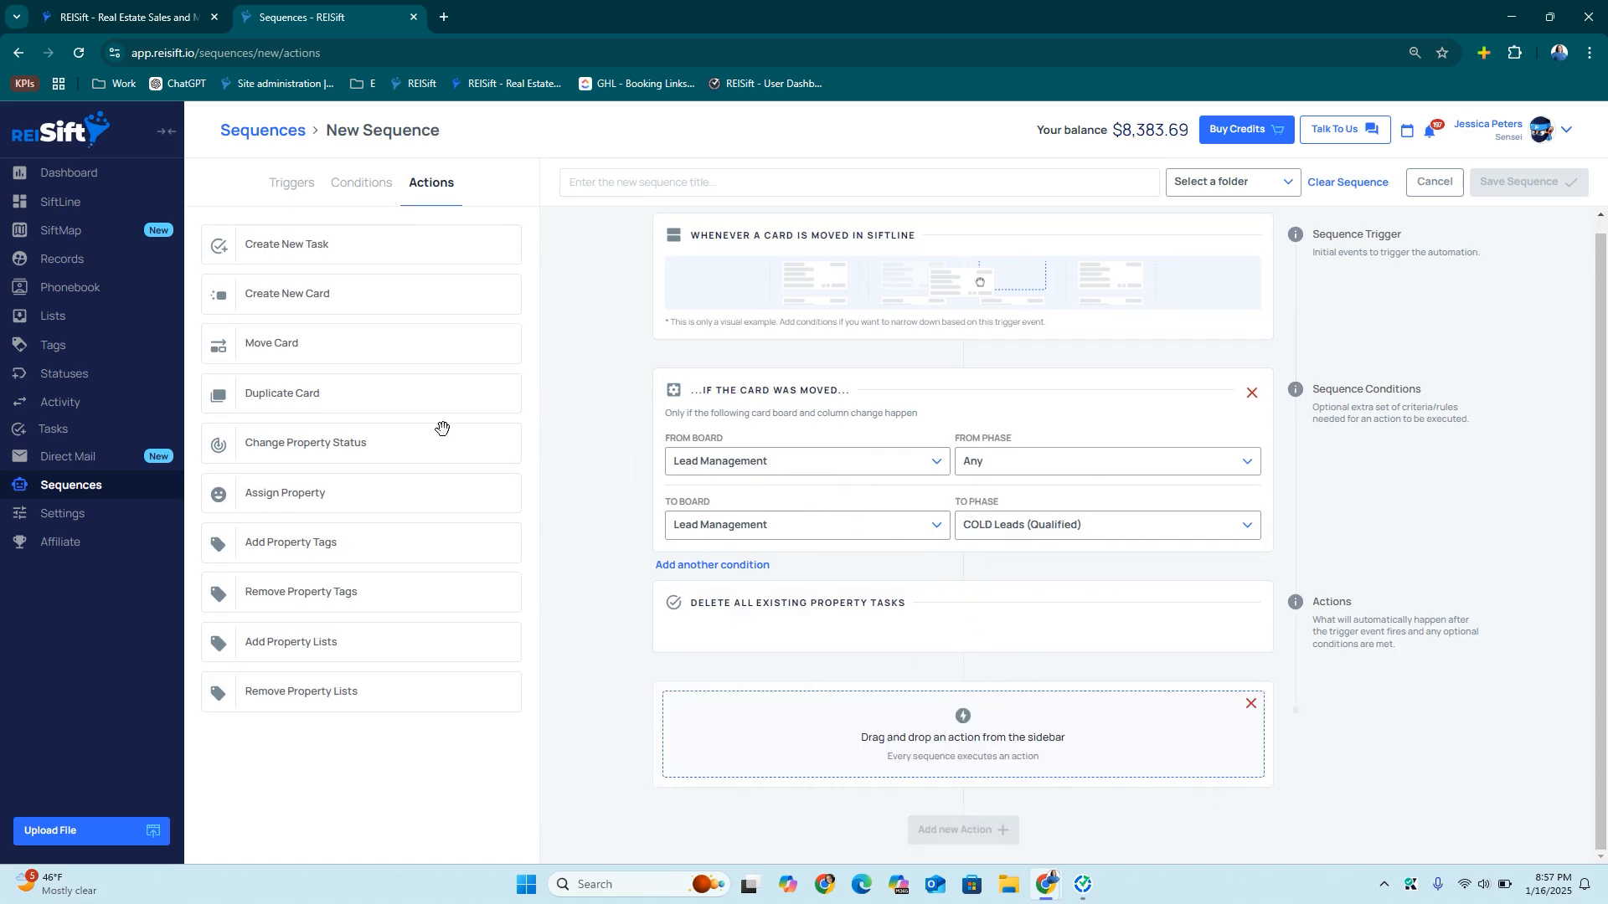
pyautogui.moveTo(302, 451); pyautogui.dragTo(829, 720)
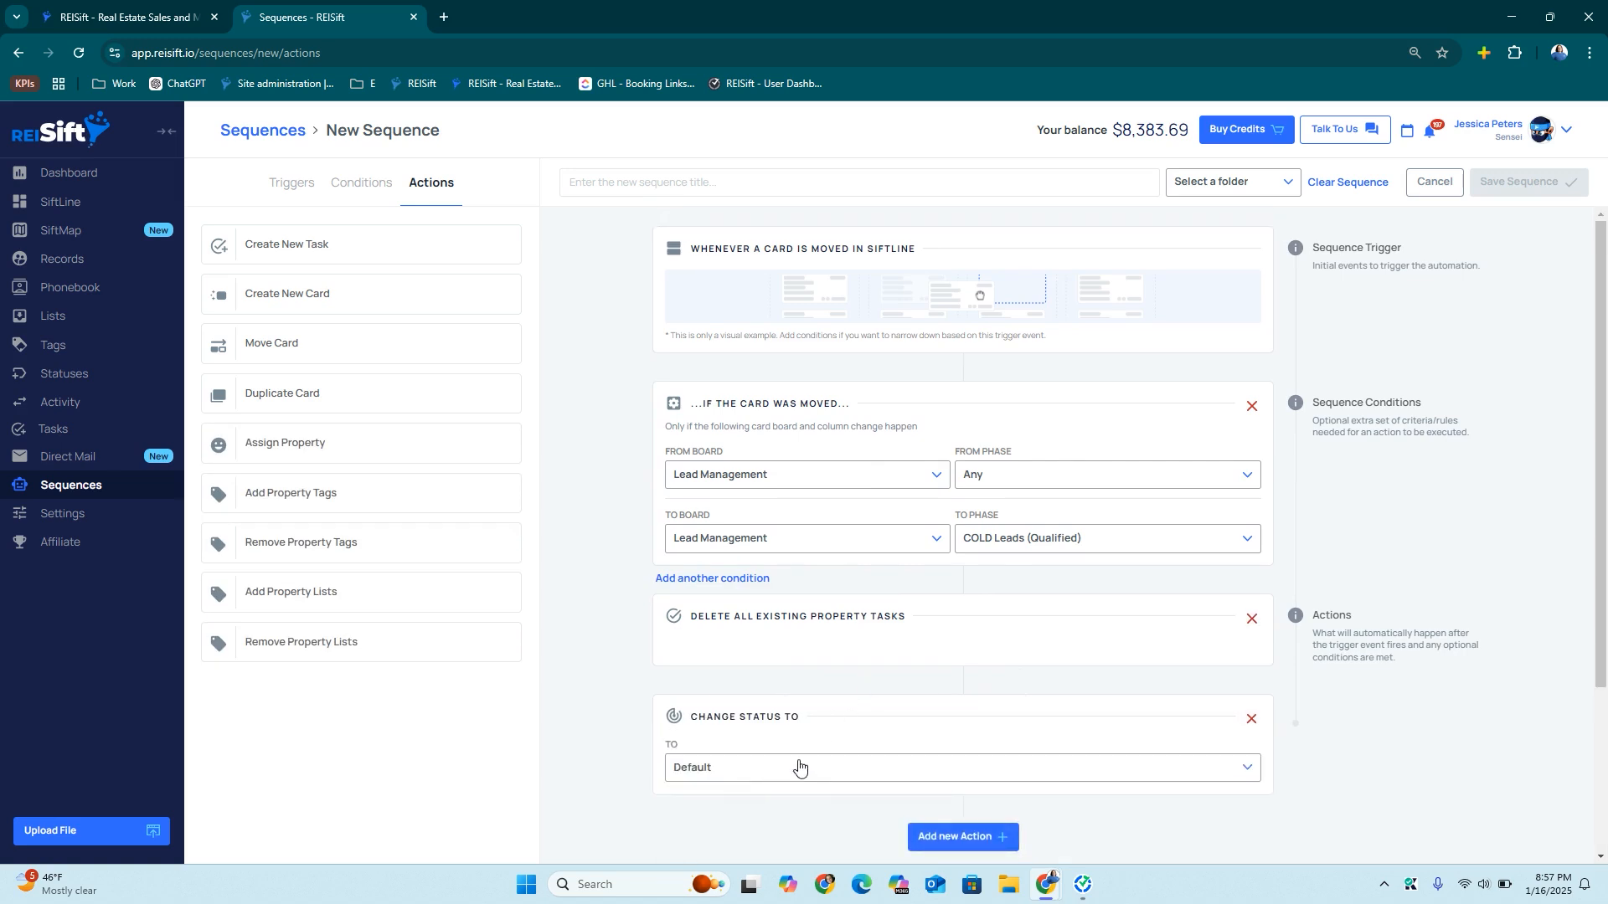
pyautogui.click(799, 767)
pyautogui.scroll(-3, 791, 758)
pyautogui.scroll(-2, 766, 745)
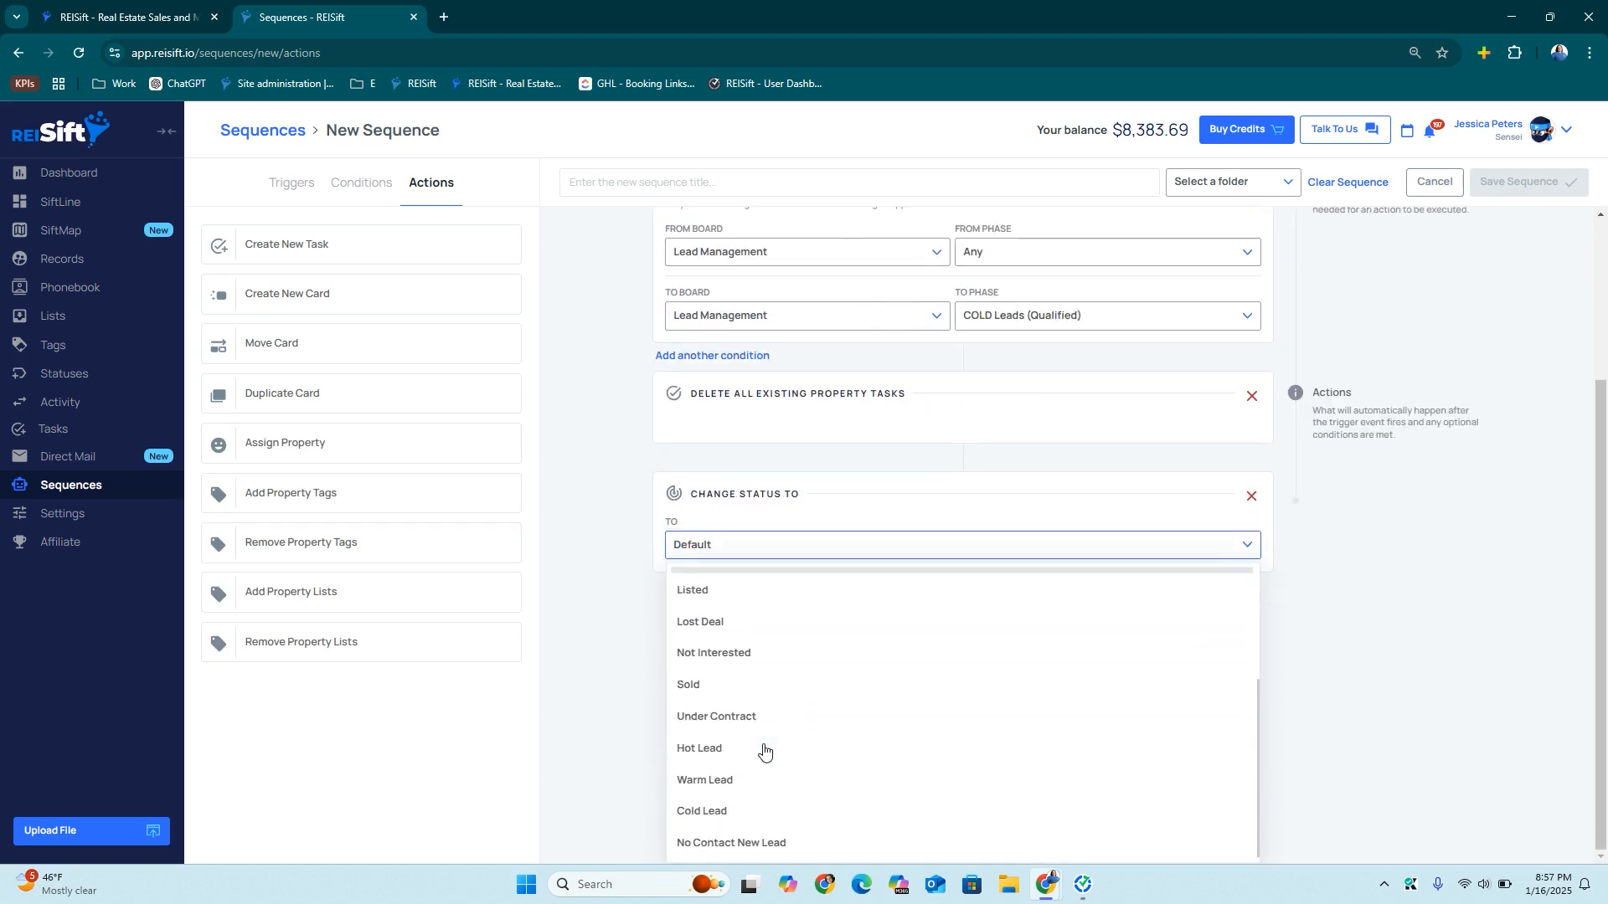
pyautogui.click(725, 806)
# Add an action creating the COLD Follow-Up (45 Day) preset task
pyautogui.click(938, 624)
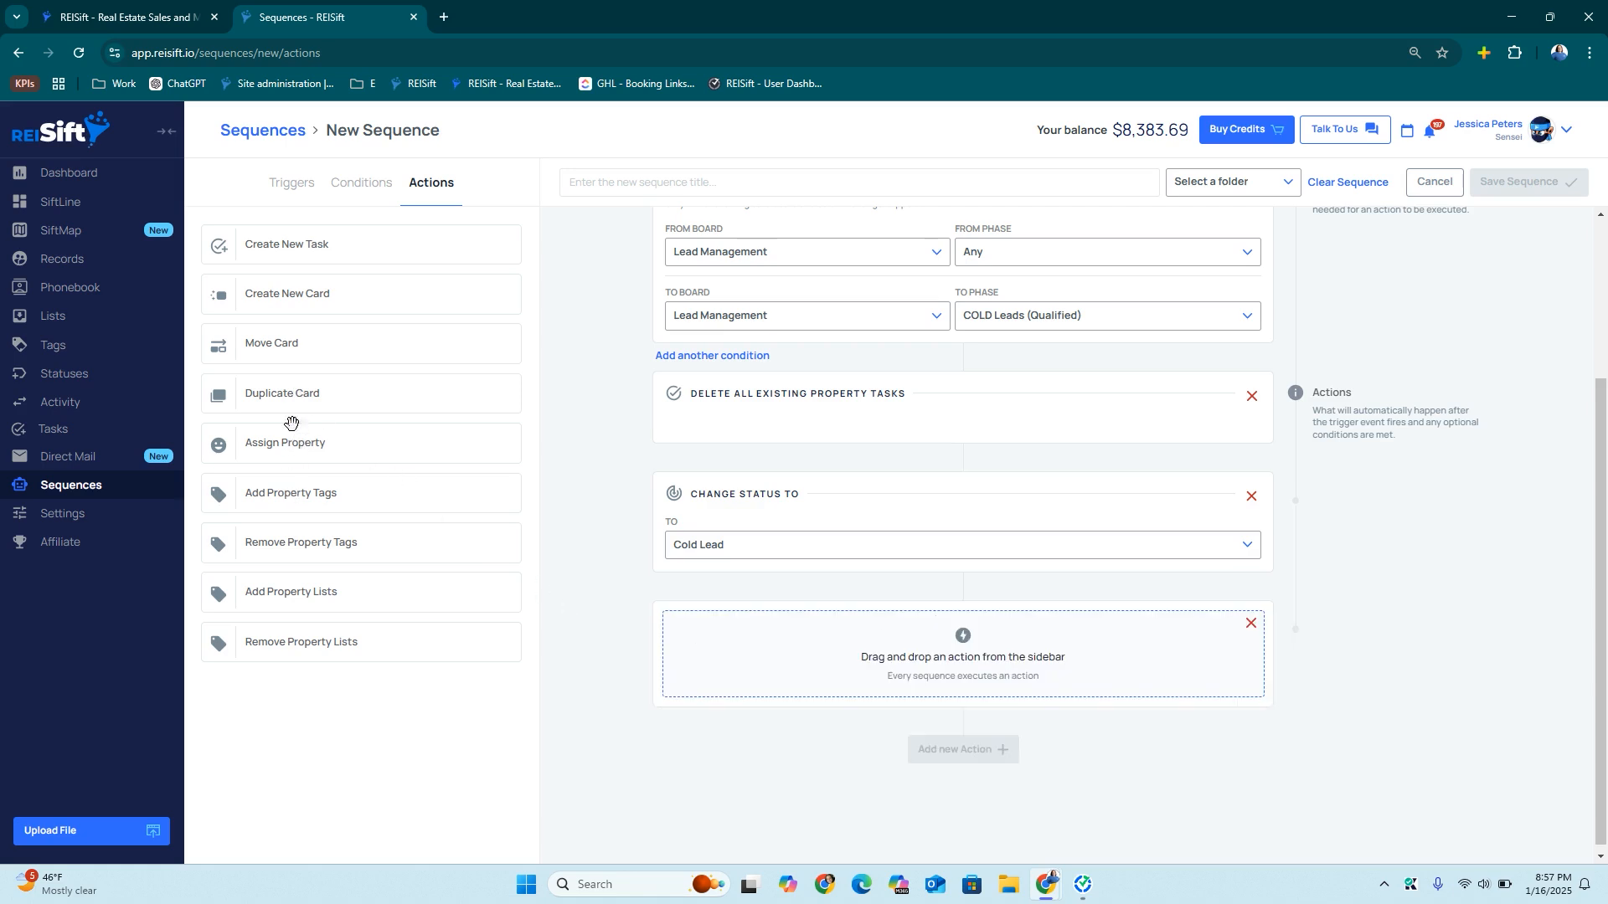
pyautogui.moveTo(335, 244); pyautogui.dragTo(826, 678)
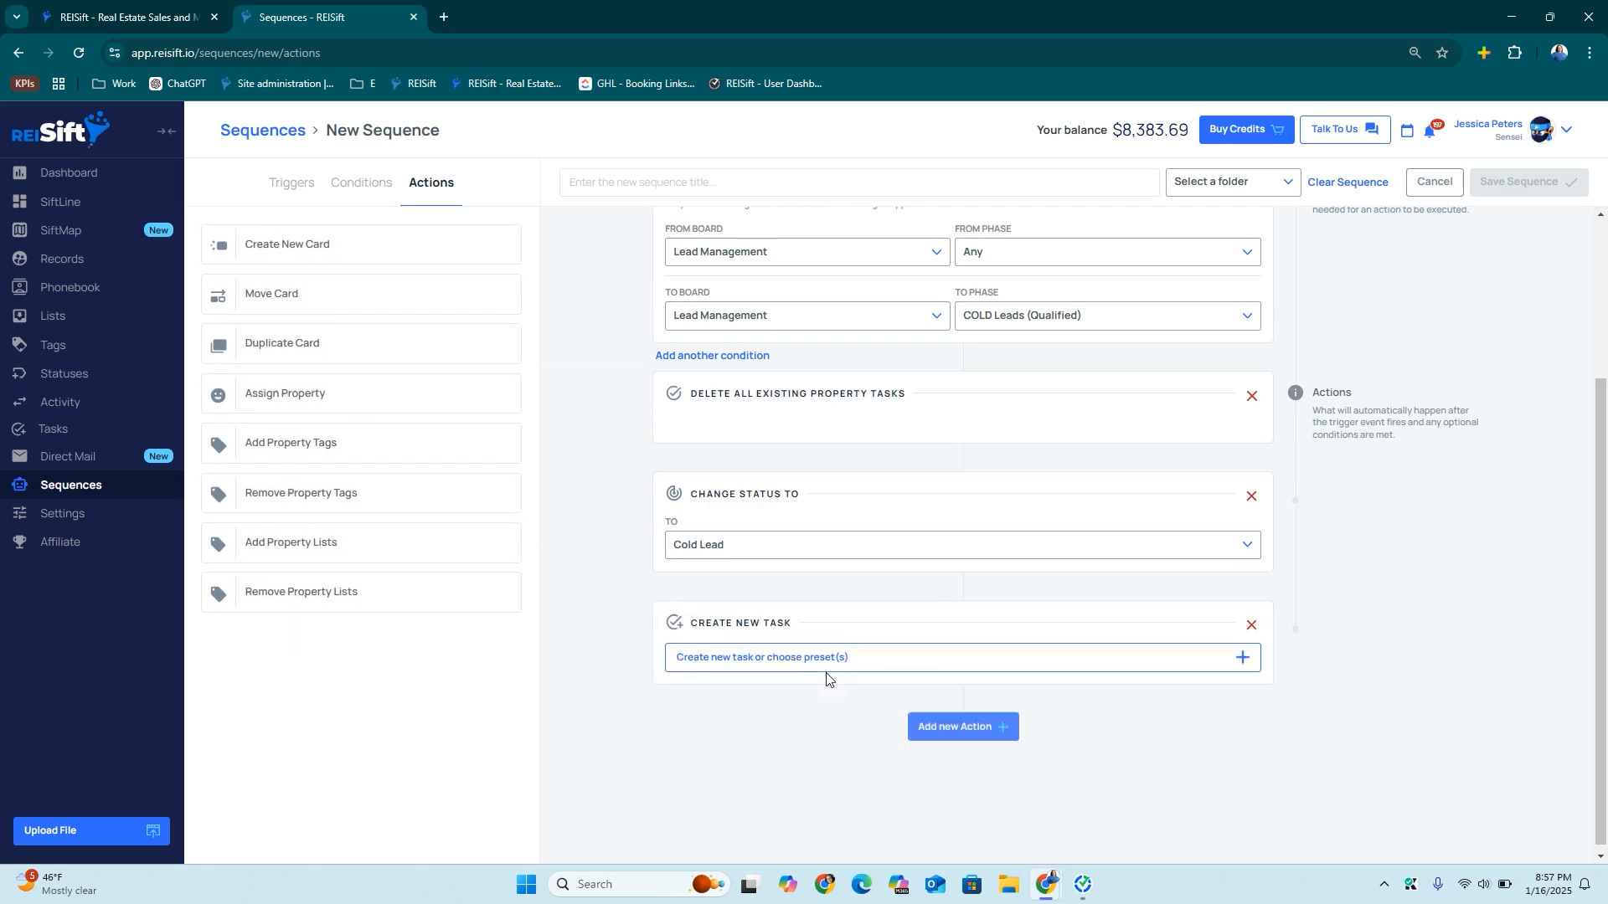
pyautogui.click(771, 670)
pyautogui.click(850, 283)
pyautogui.click(710, 500)
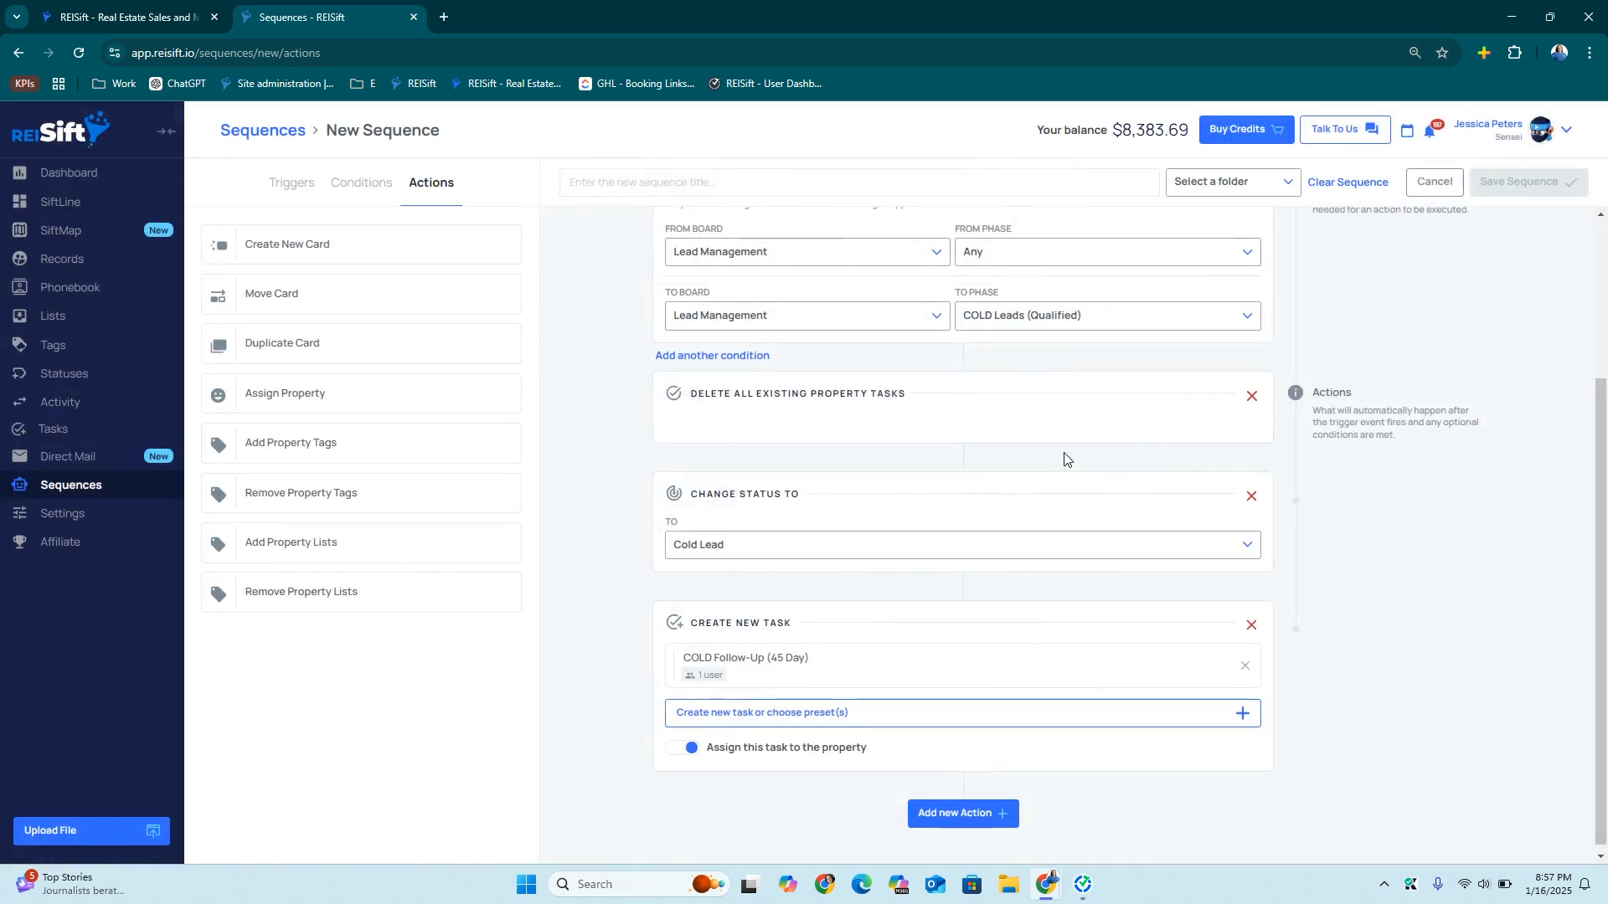
# Title it 'New Cold Lead', file it under Lead Management, and save
pyautogui.scroll(3, 1067, 461)
pyautogui.click(803, 178)
pyautogui.write('New Cold Lead')
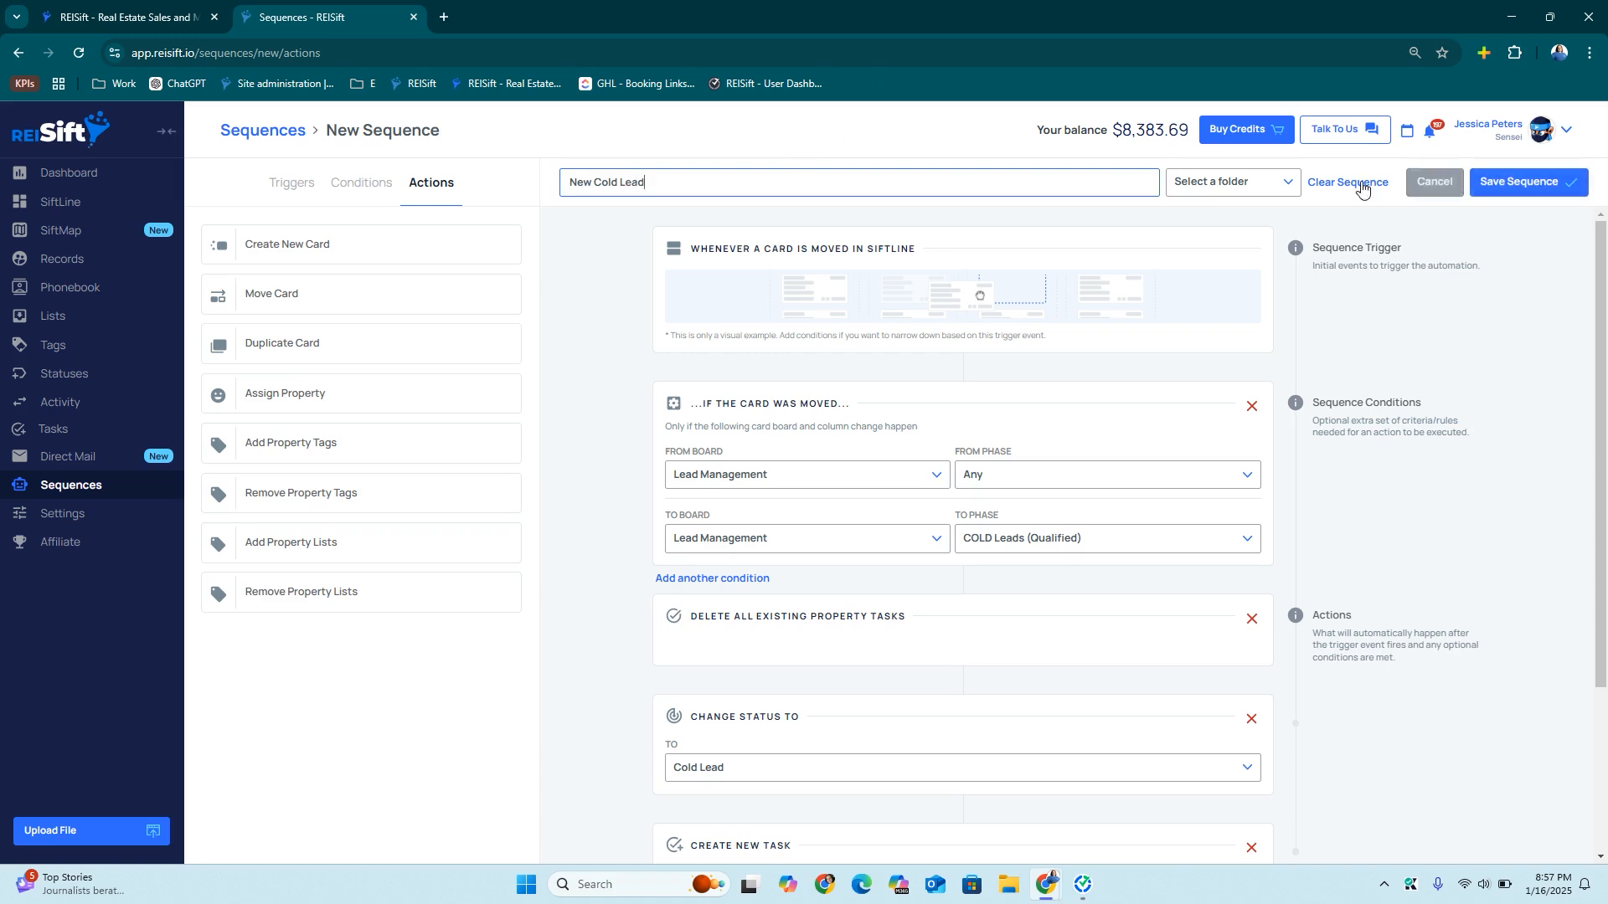
pyautogui.click(1265, 177)
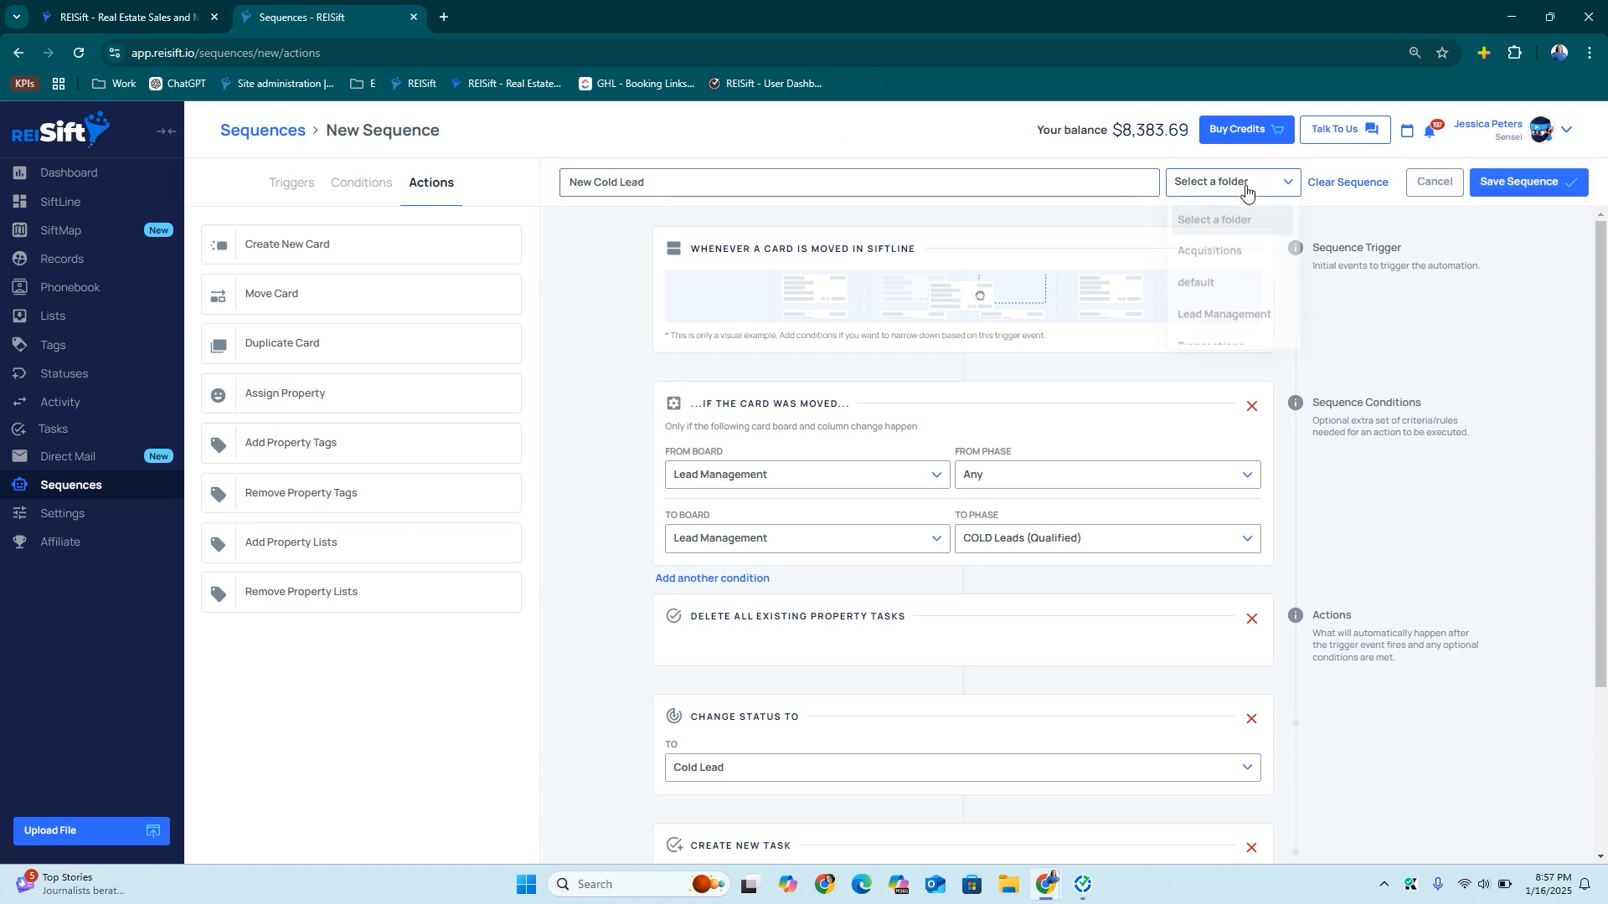
pyautogui.click(1207, 313)
pyautogui.click(1539, 194)
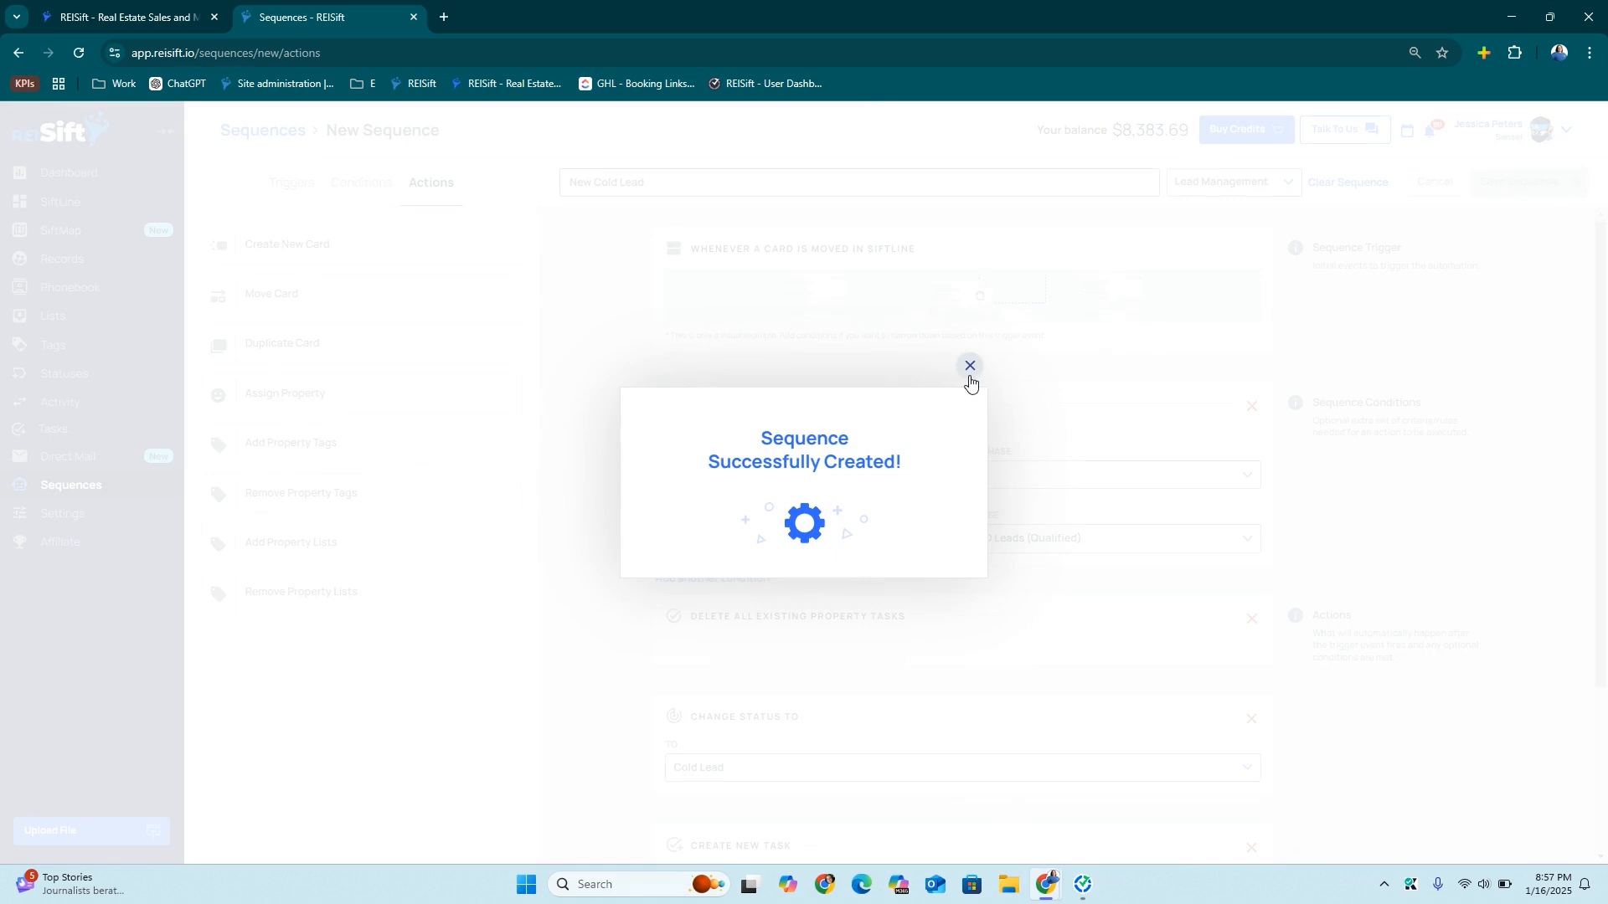
pyautogui.click(970, 375)
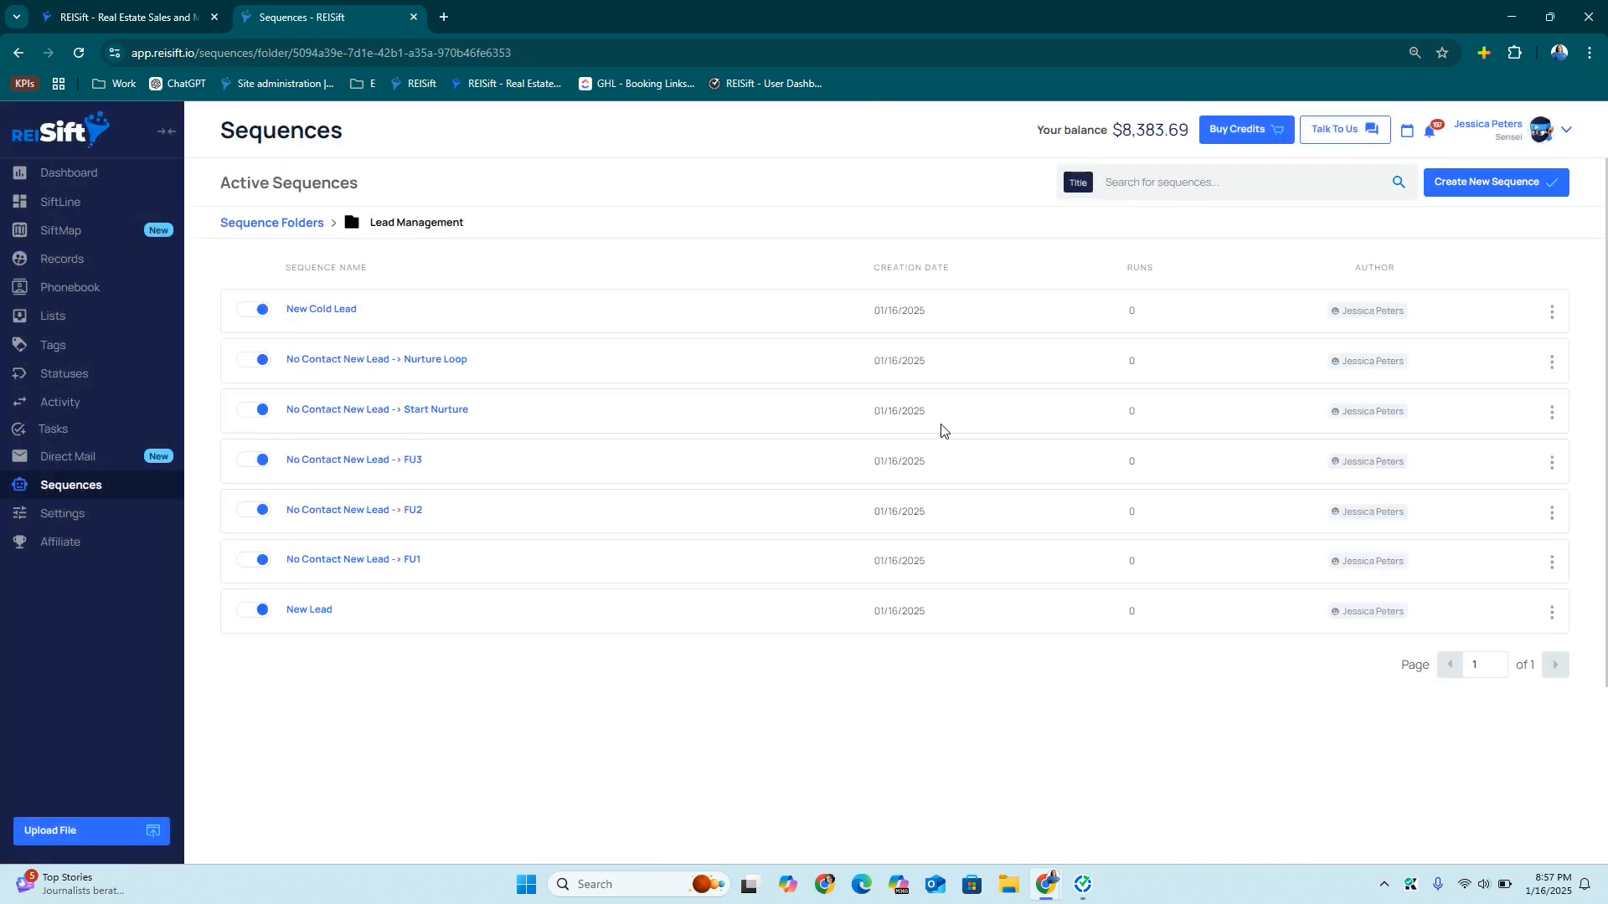
# Start a new sequence titled 'Cold Lead Loop' in the Lead Management folder
pyautogui.click(1486, 184)
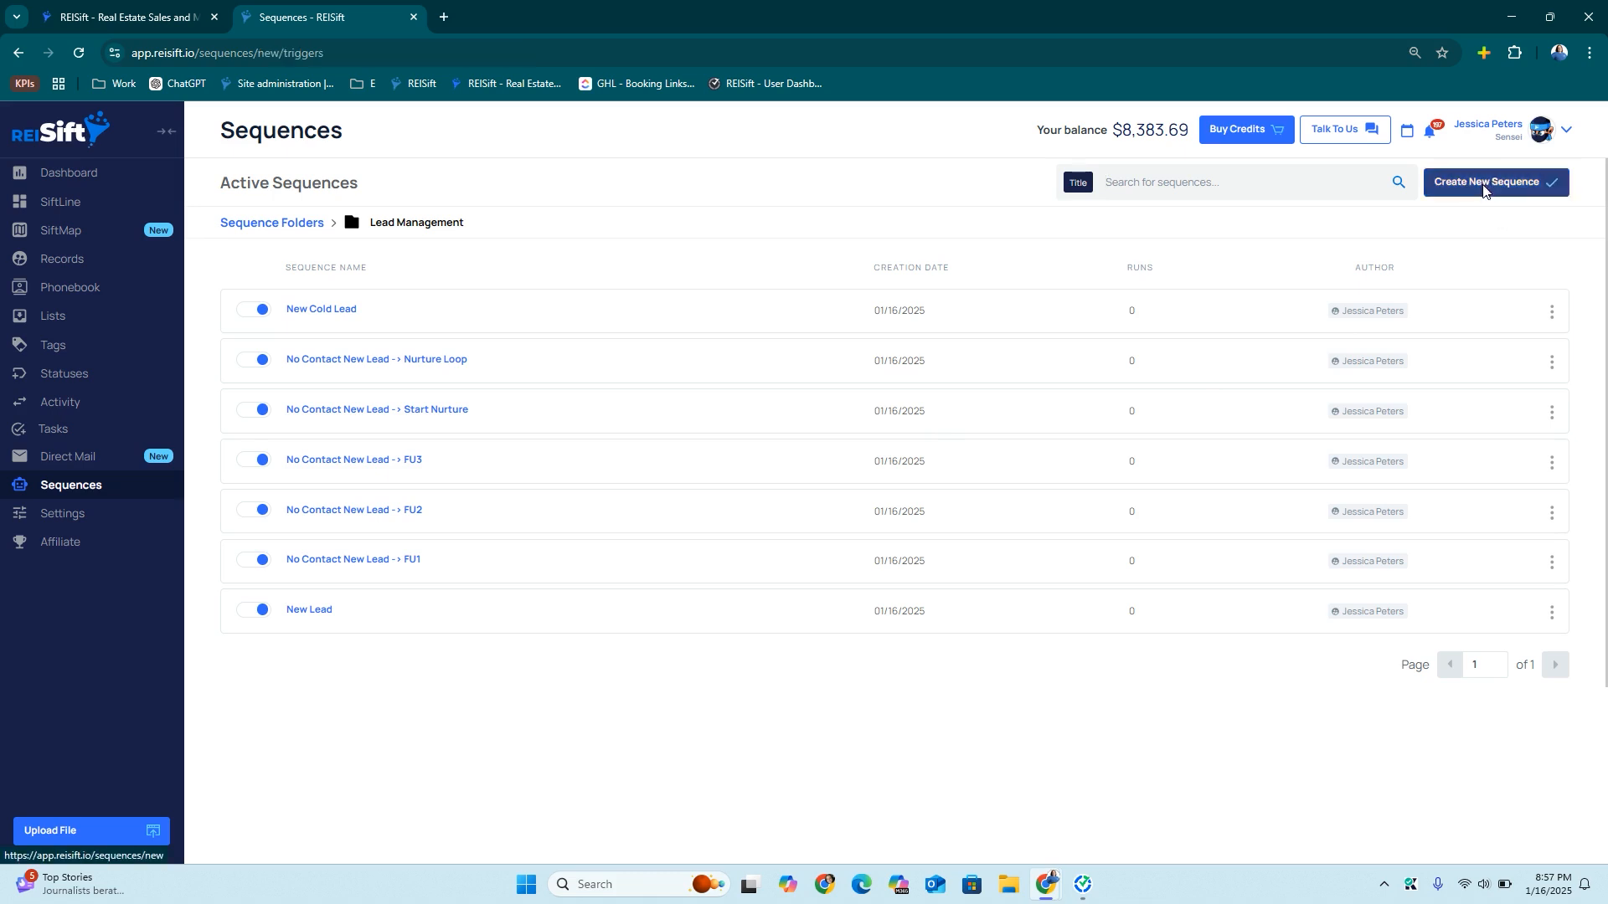
pyautogui.write('Cold Lead Loop')
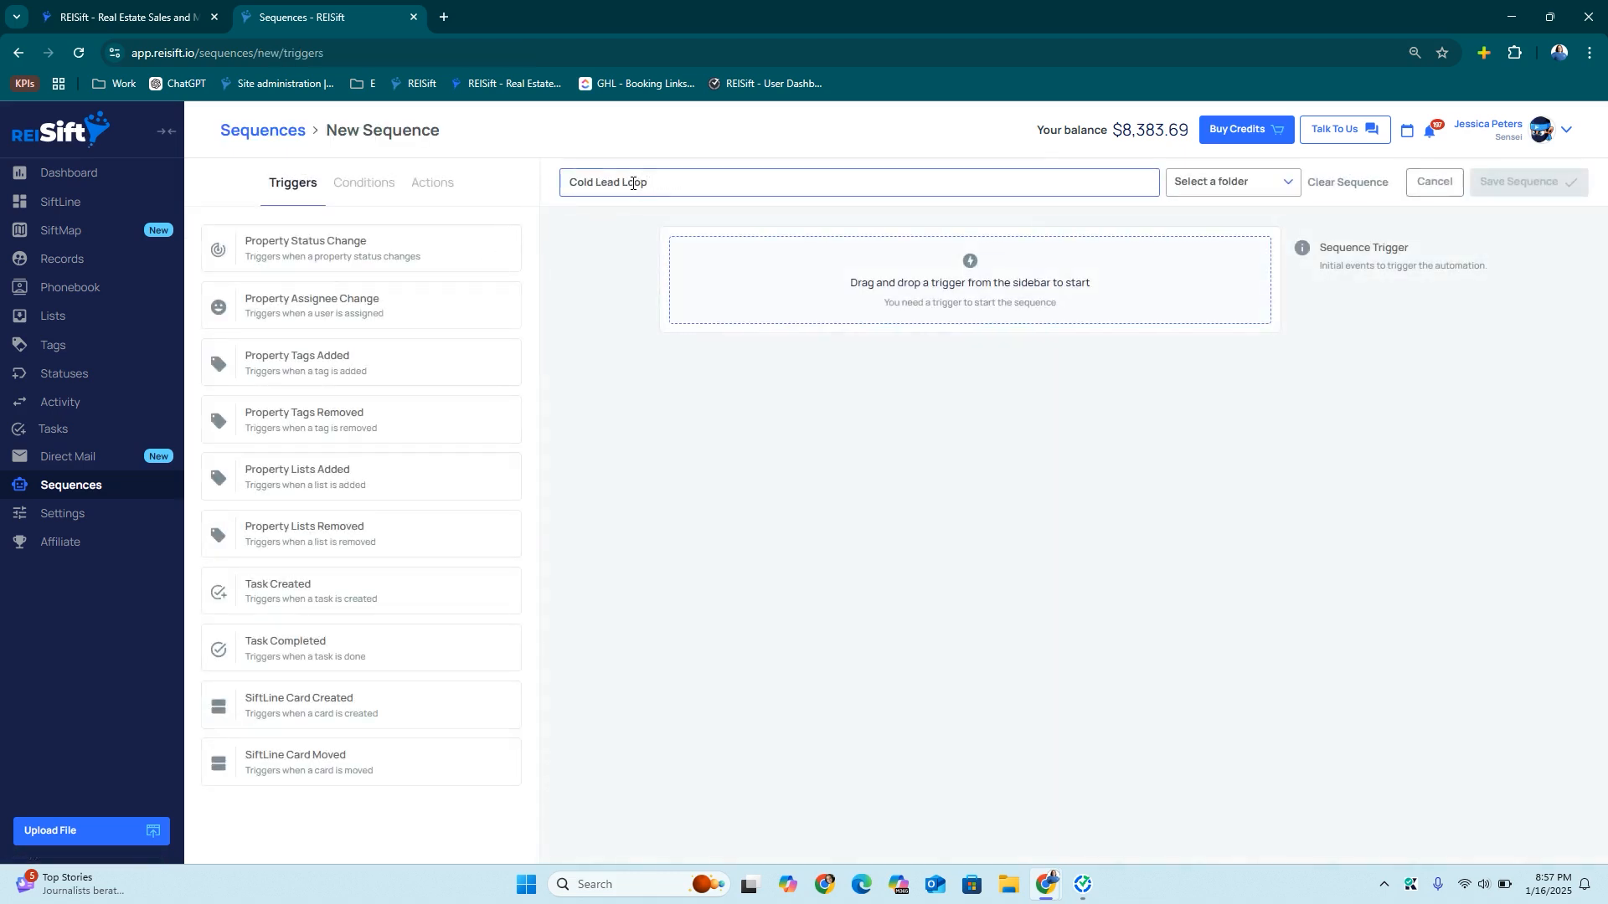
pyautogui.click(1209, 182)
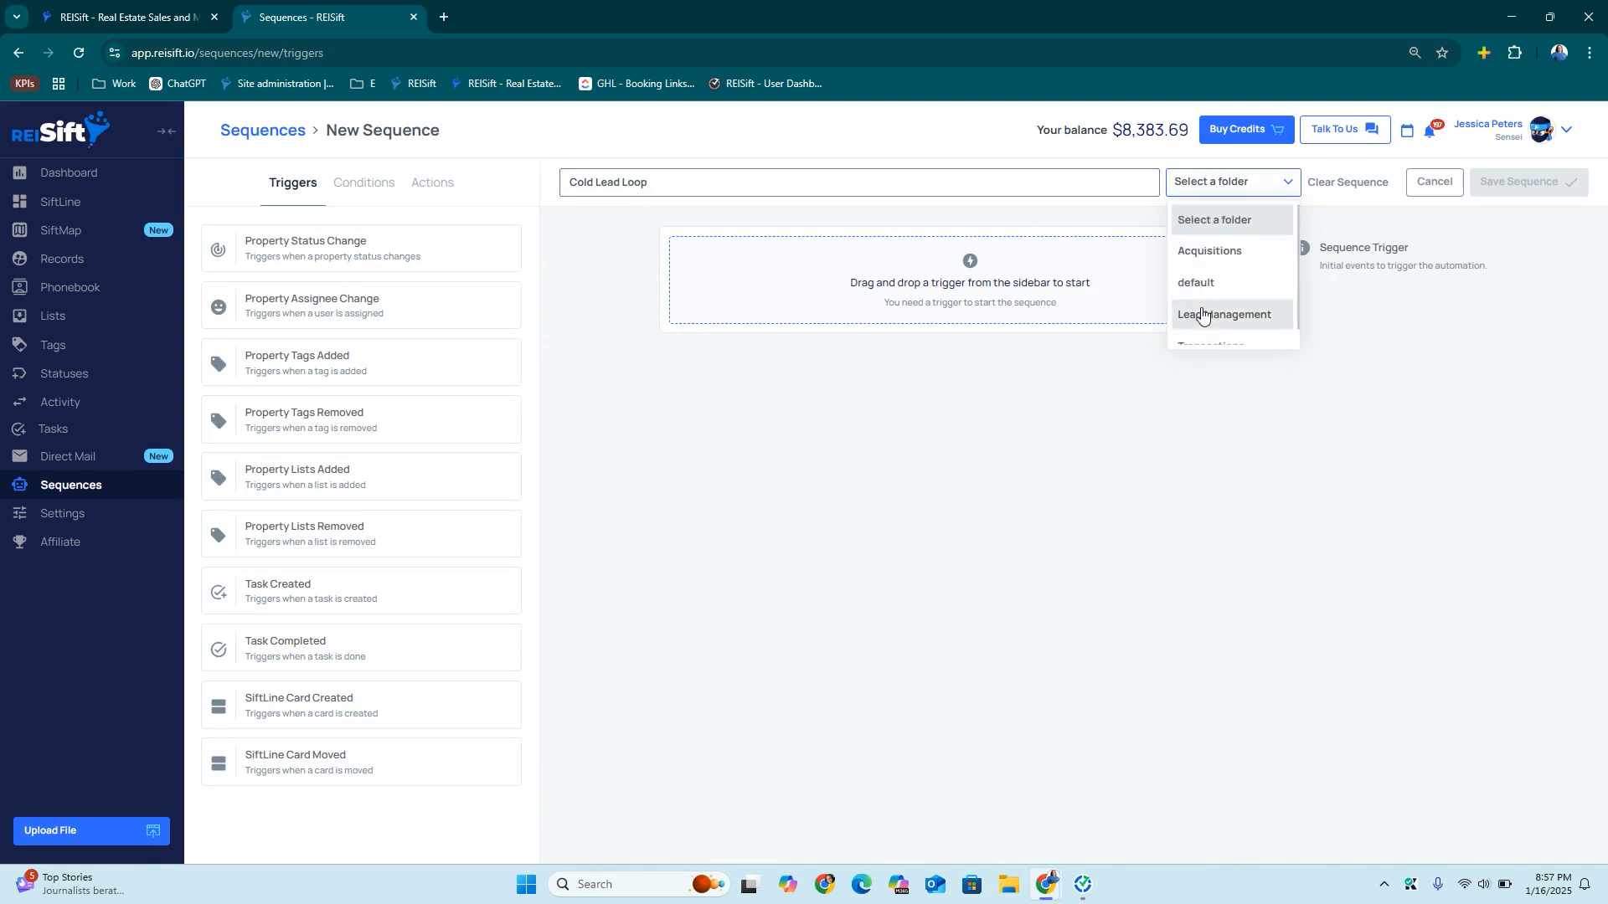
pyautogui.click(1205, 312)
# Trigger it when the COLD Follow-Up (45 Day) task is completed
pyautogui.moveTo(279, 660); pyautogui.dragTo(775, 283)
pyautogui.moveTo(301, 222); pyautogui.dragTo(897, 444)
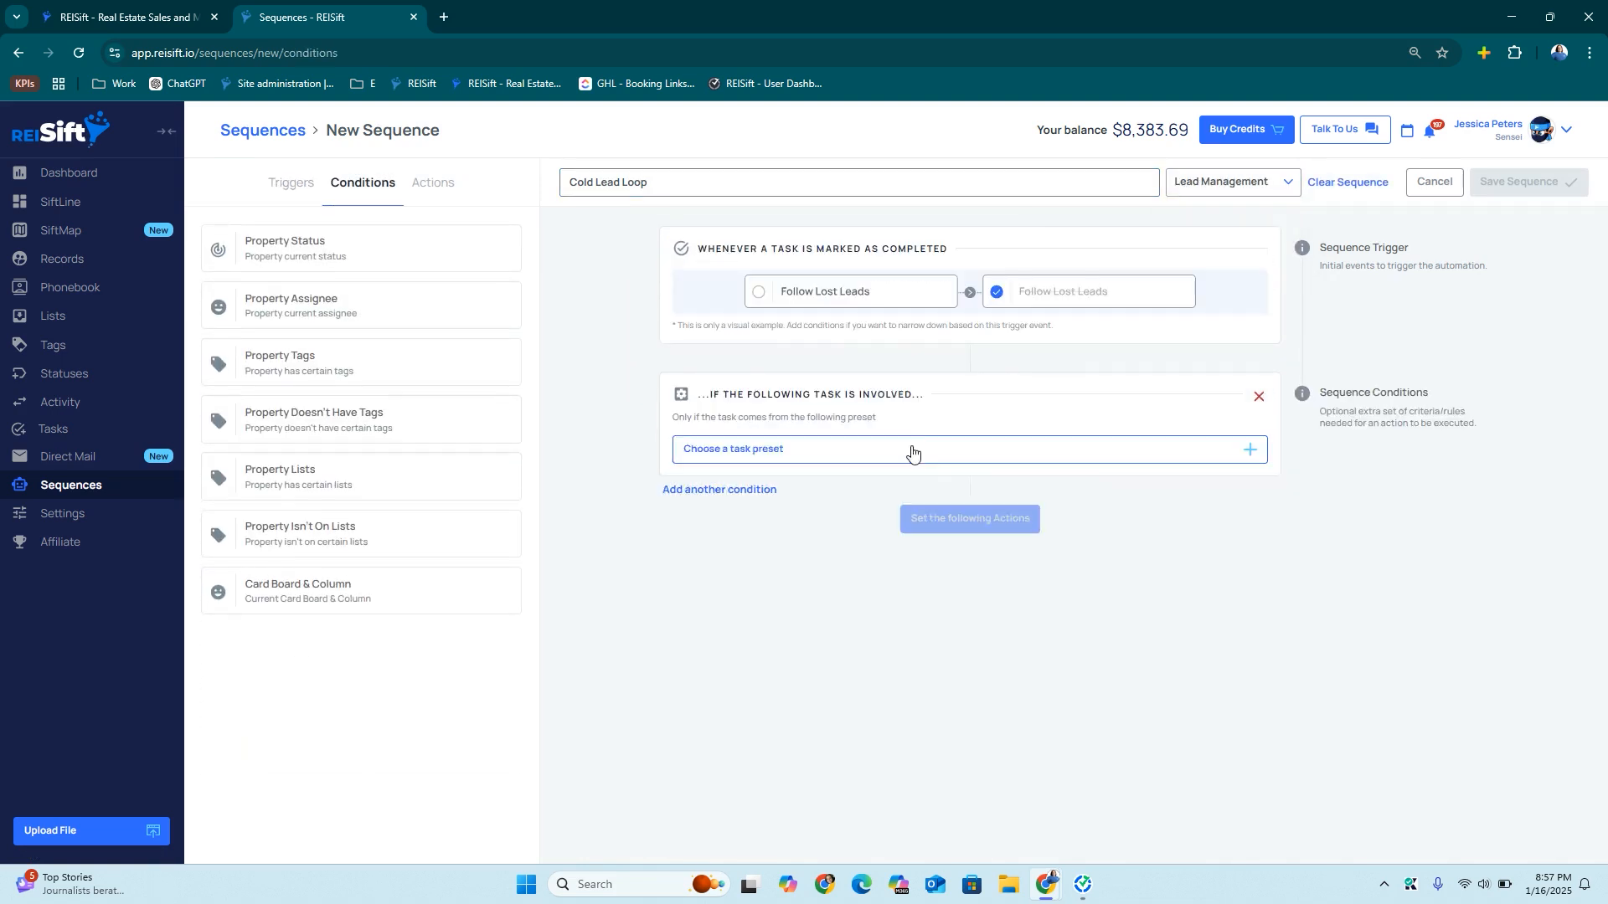
pyautogui.click(912, 457)
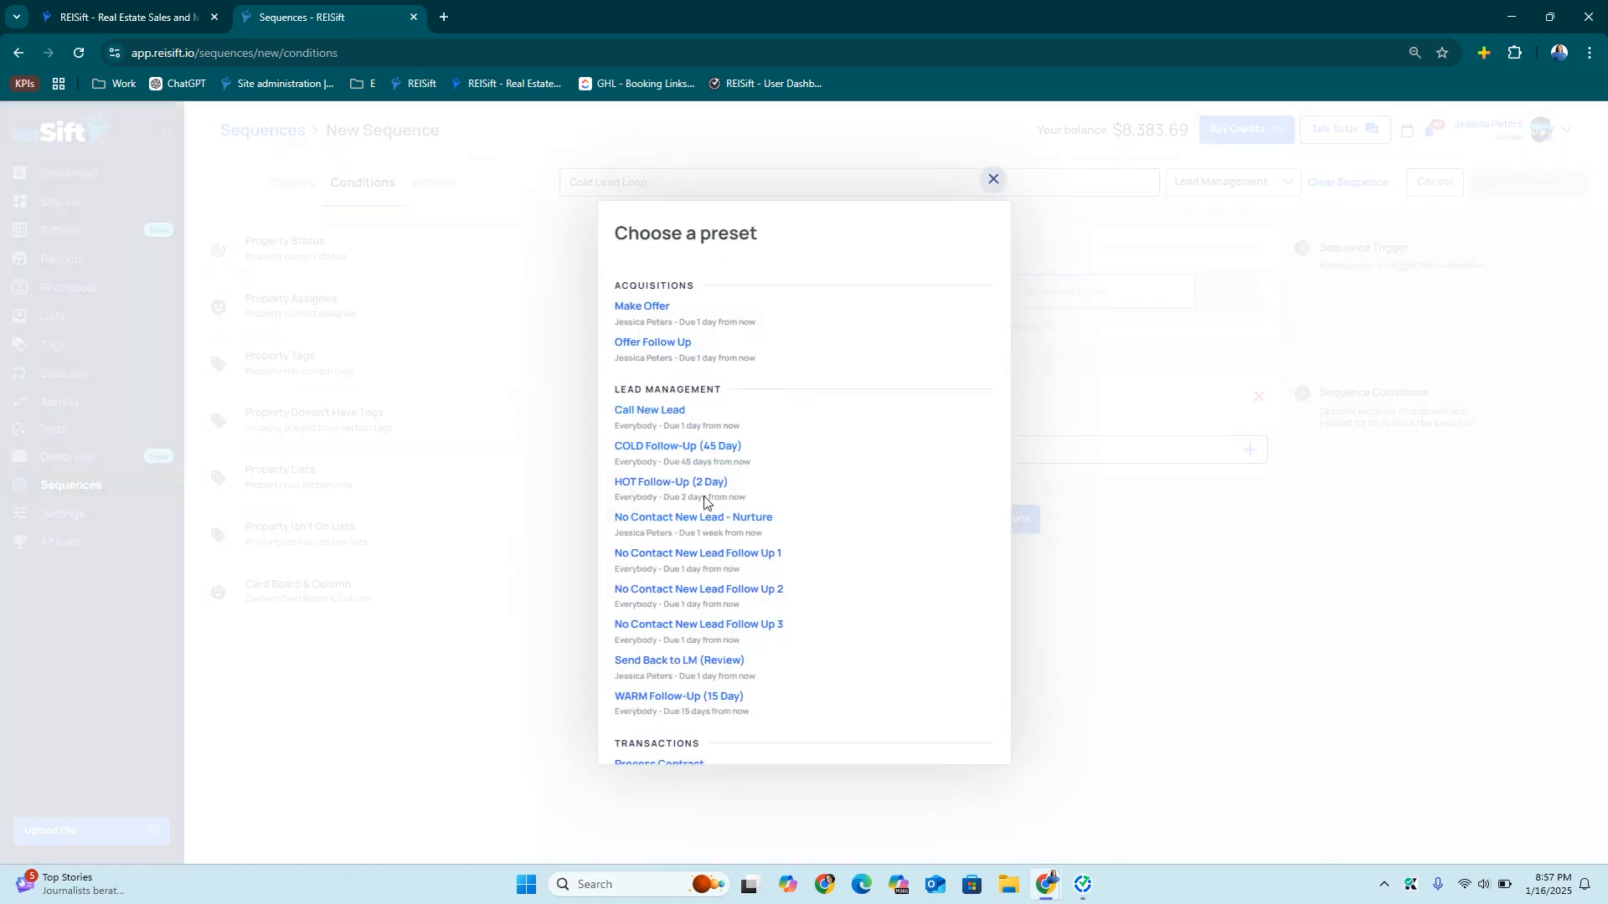
pyautogui.click(698, 457)
pyautogui.click(905, 566)
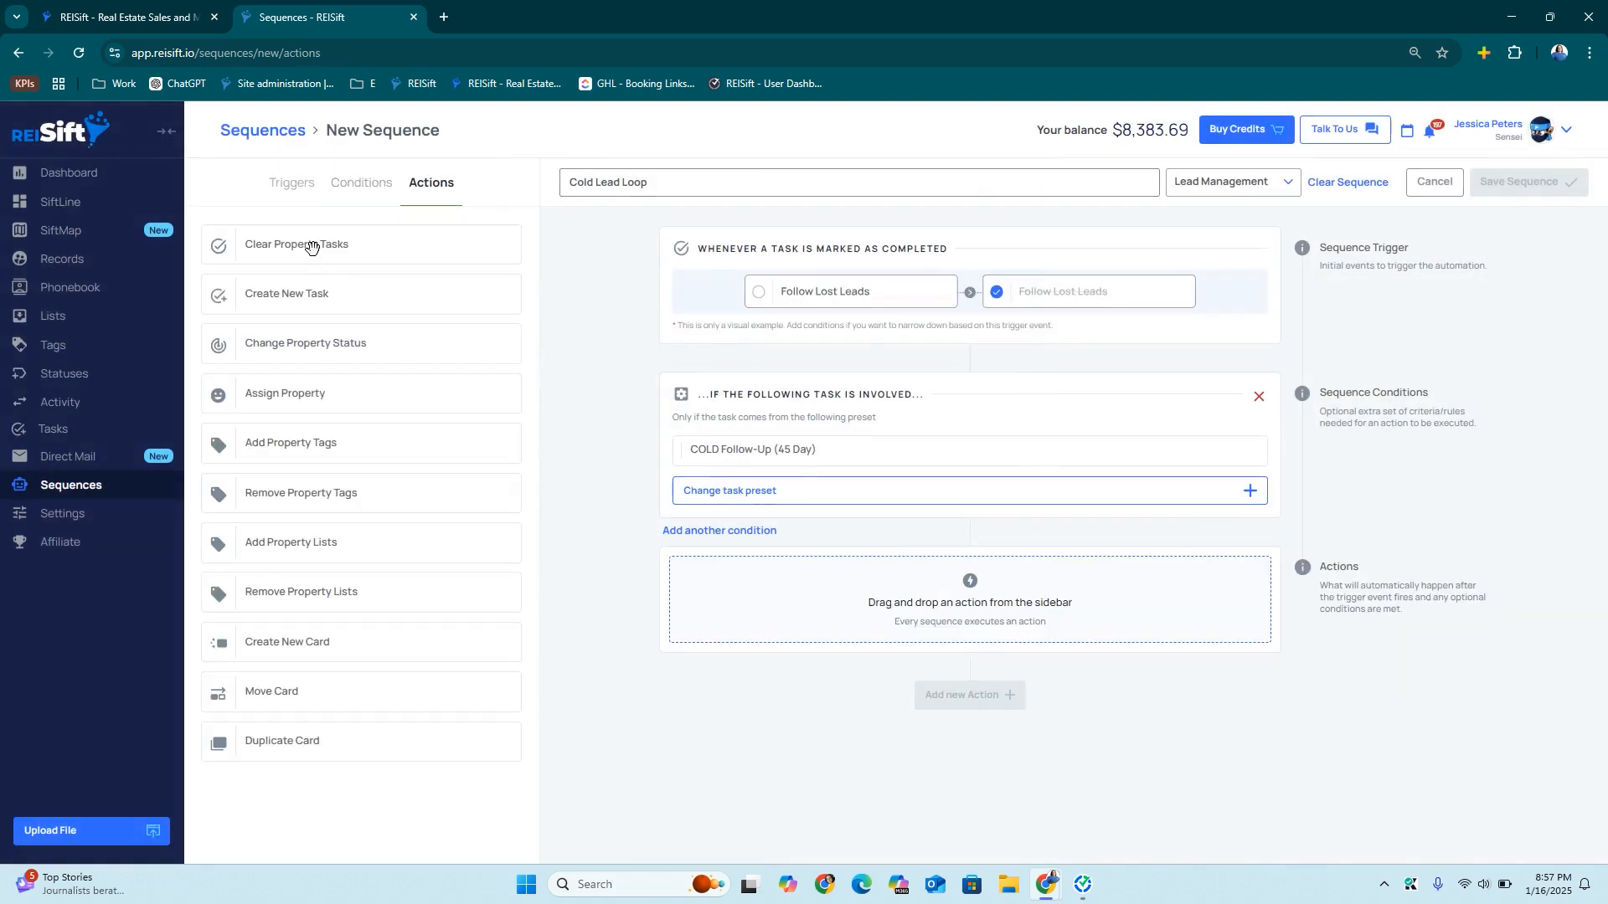
# Add an action recreating the COLD Follow-Up (45 Day) task and save the sequence
pyautogui.moveTo(303, 289); pyautogui.dragTo(818, 608)
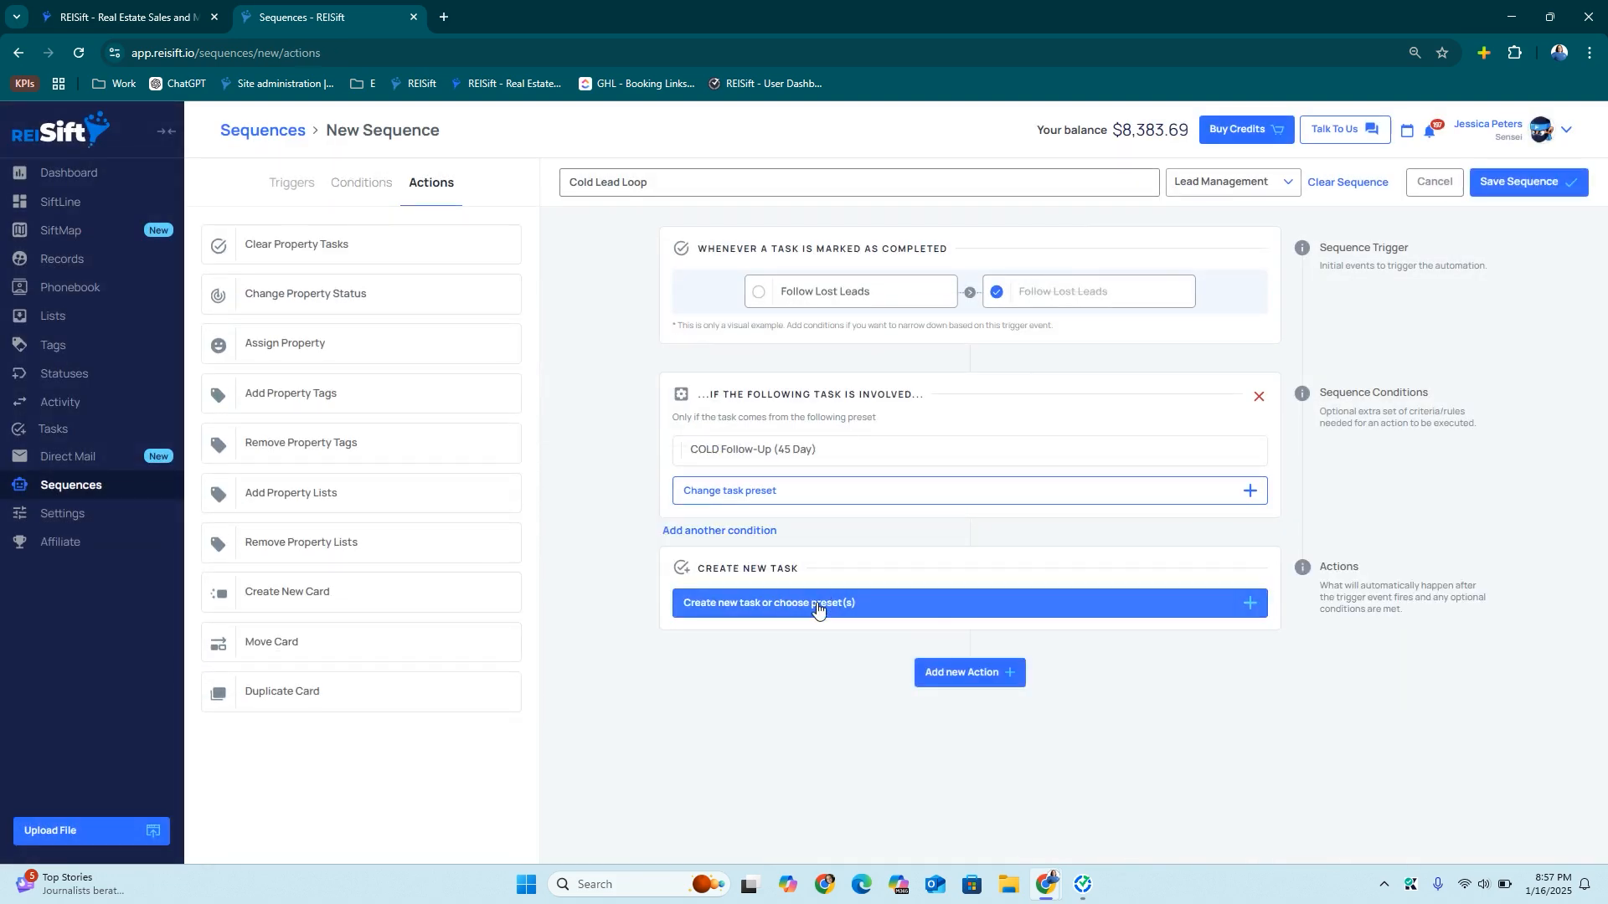
pyautogui.click(818, 605)
pyautogui.click(857, 276)
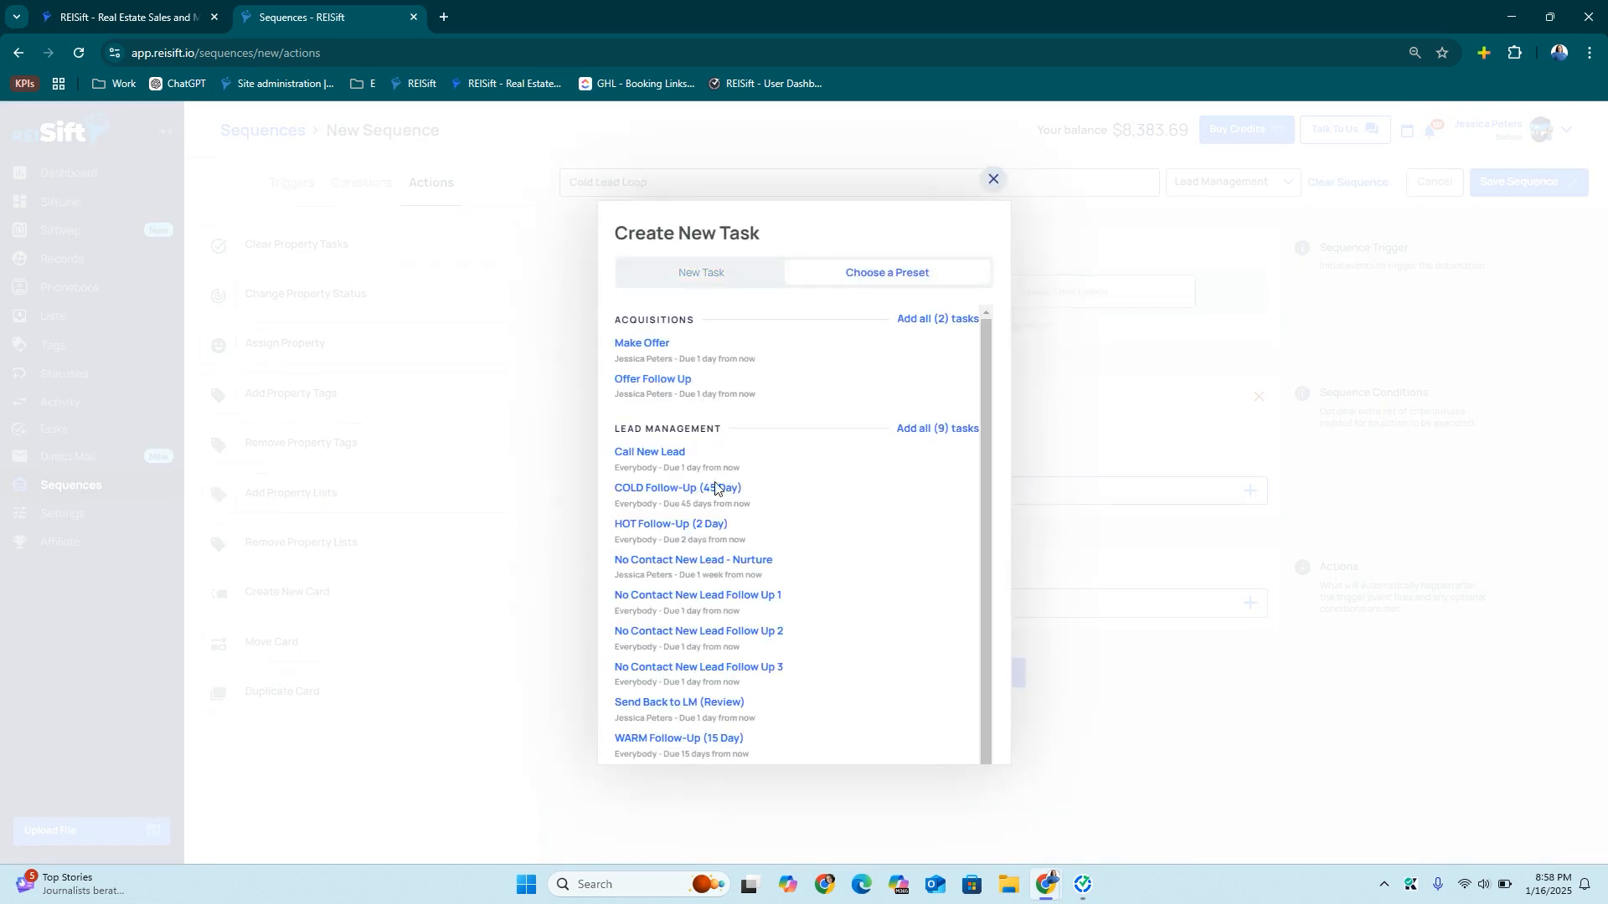
pyautogui.click(653, 490)
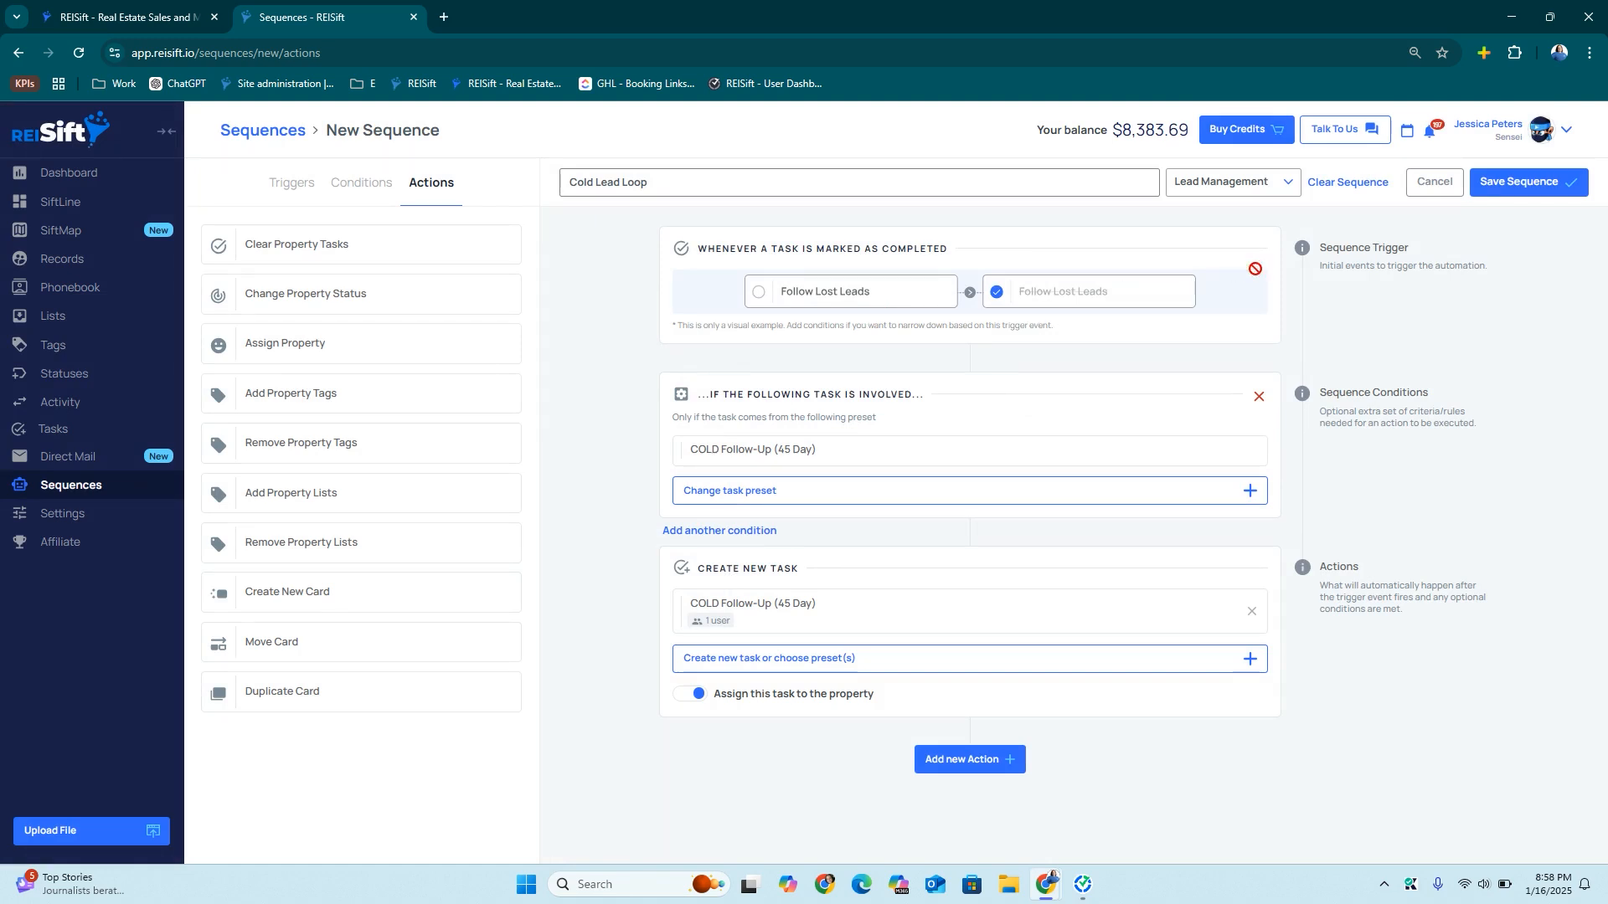
pyautogui.click(1509, 184)
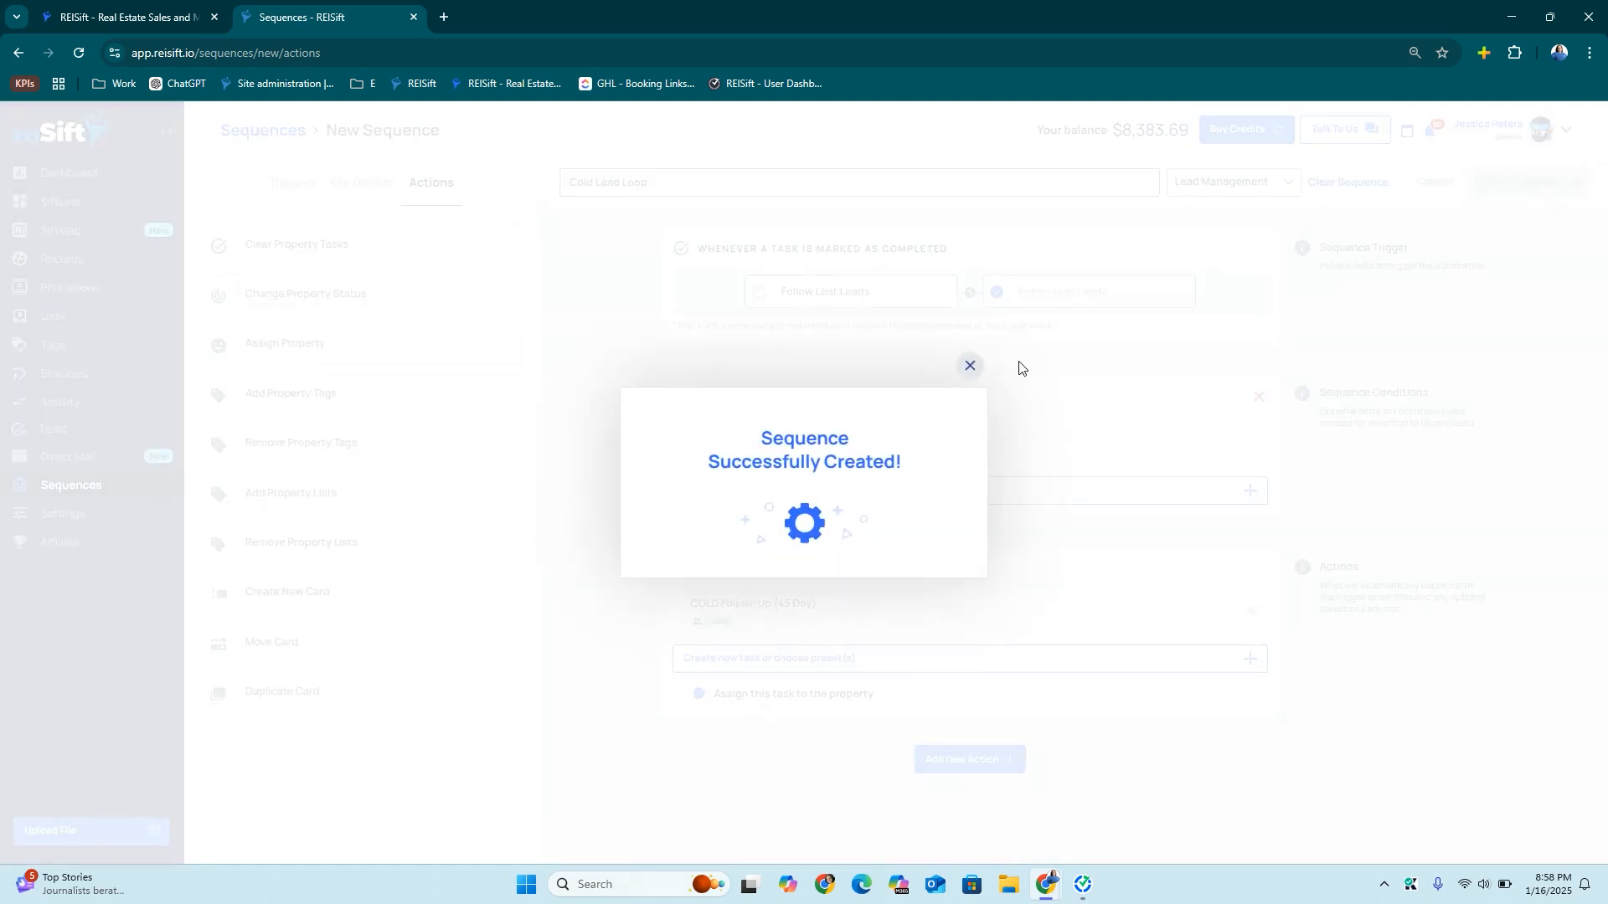
pyautogui.click(969, 367)
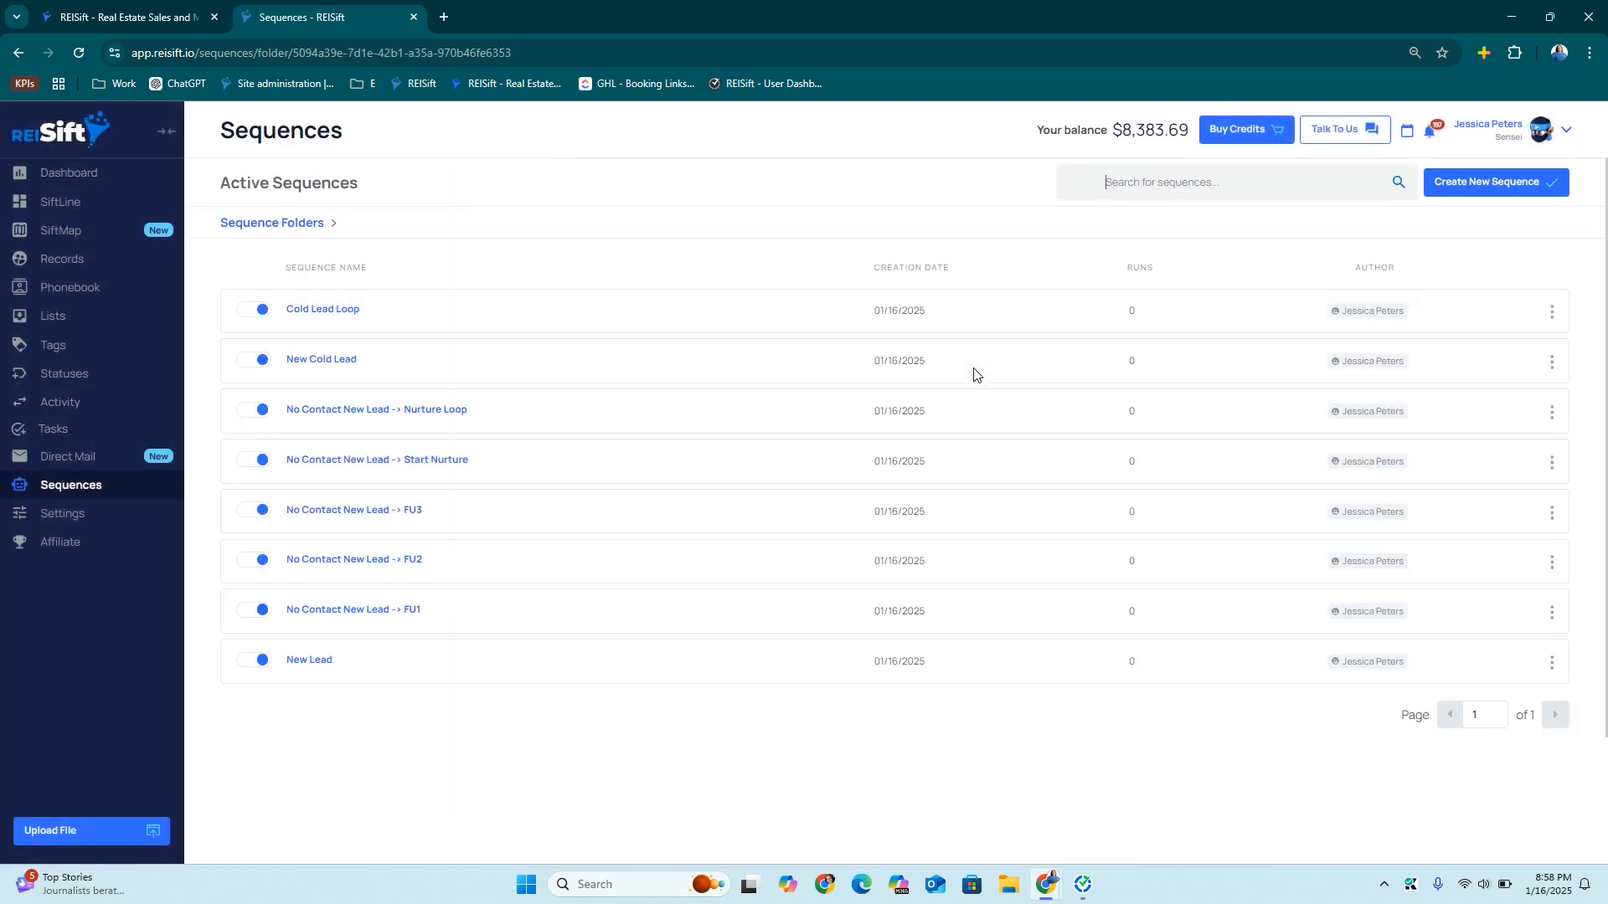
# Start the New Warm Lead sequence, triggered when a SiftLine card moves into WARM Leads (Qualified)
pyautogui.click(1480, 197)
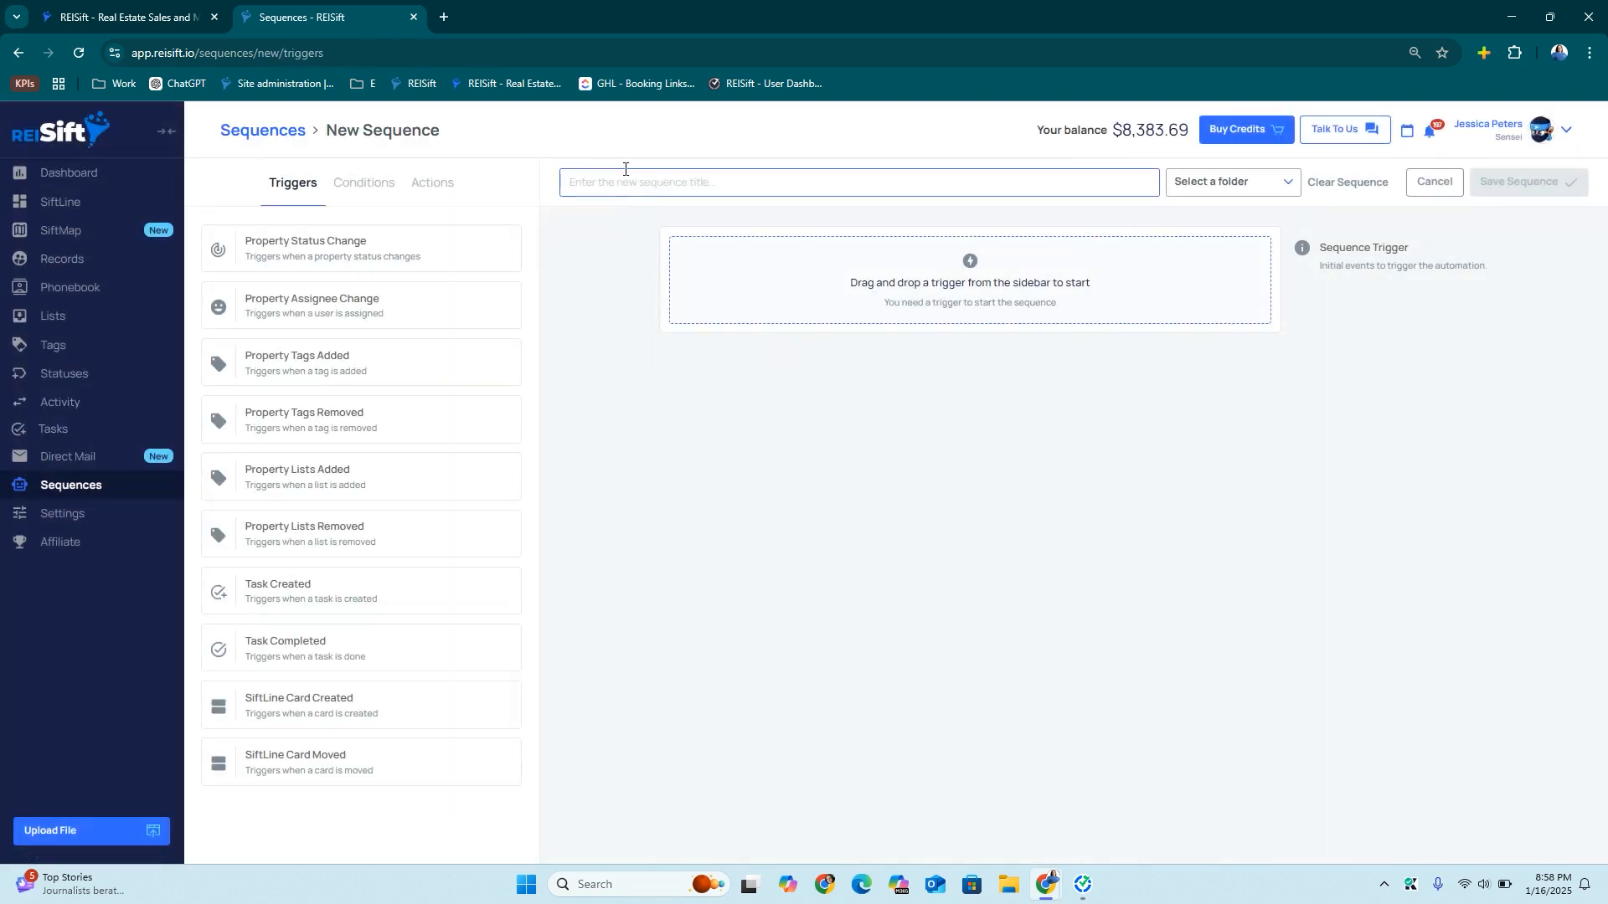
pyautogui.write('New Warm Lead')
pyautogui.moveTo(391, 753); pyautogui.dragTo(938, 285)
pyautogui.moveTo(326, 239); pyautogui.dragTo(845, 470)
pyautogui.click(1042, 544)
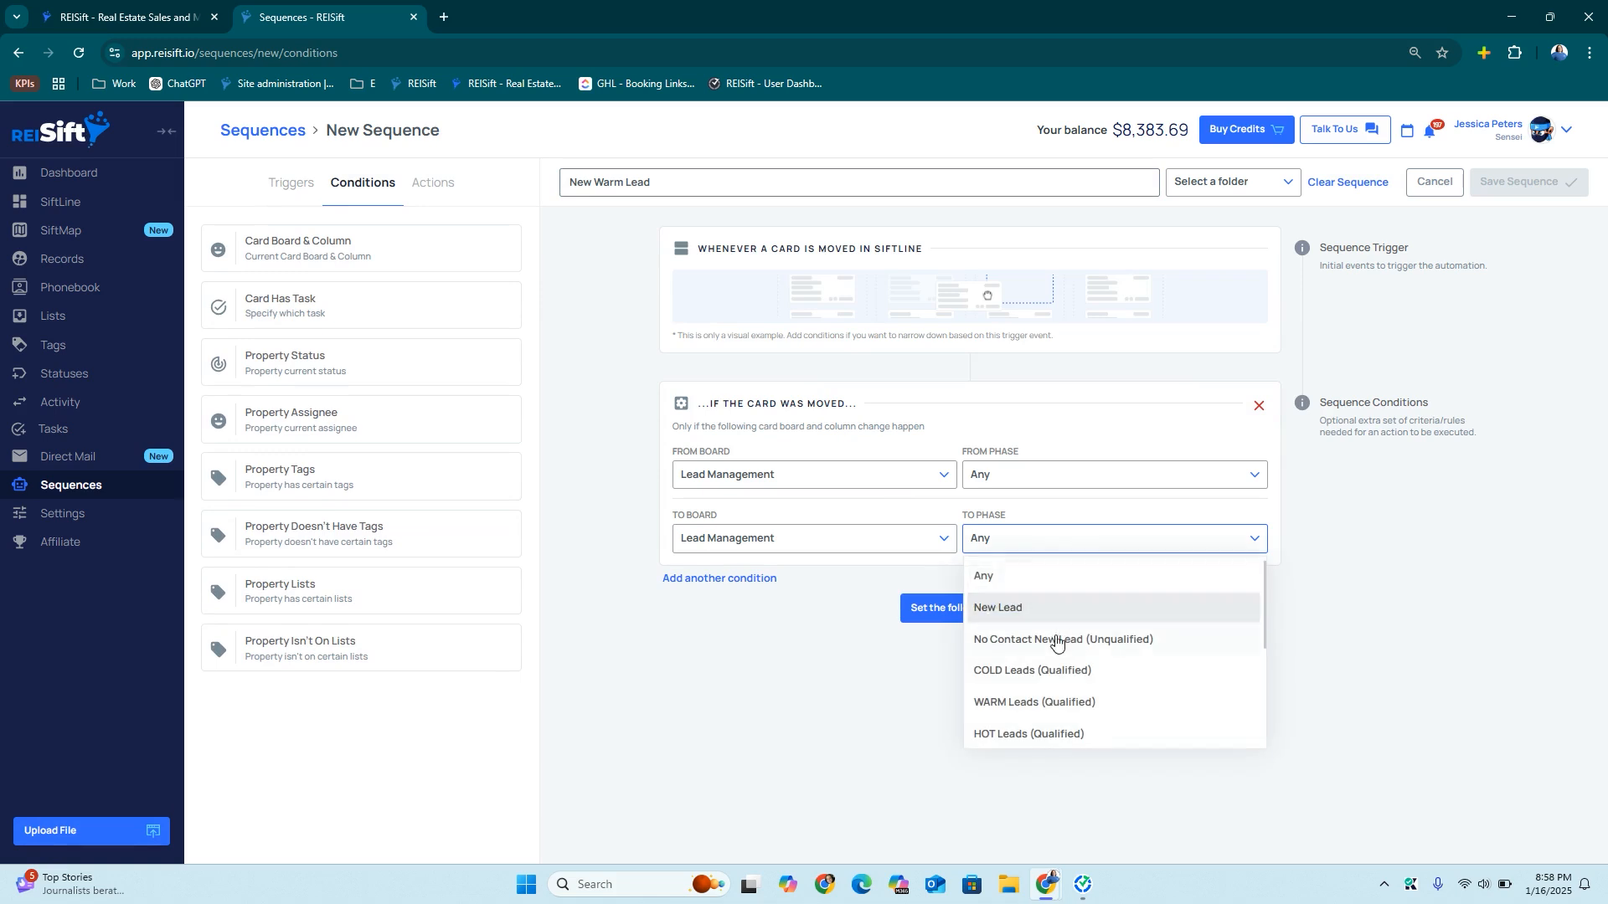
pyautogui.click(1041, 696)
pyautogui.click(955, 610)
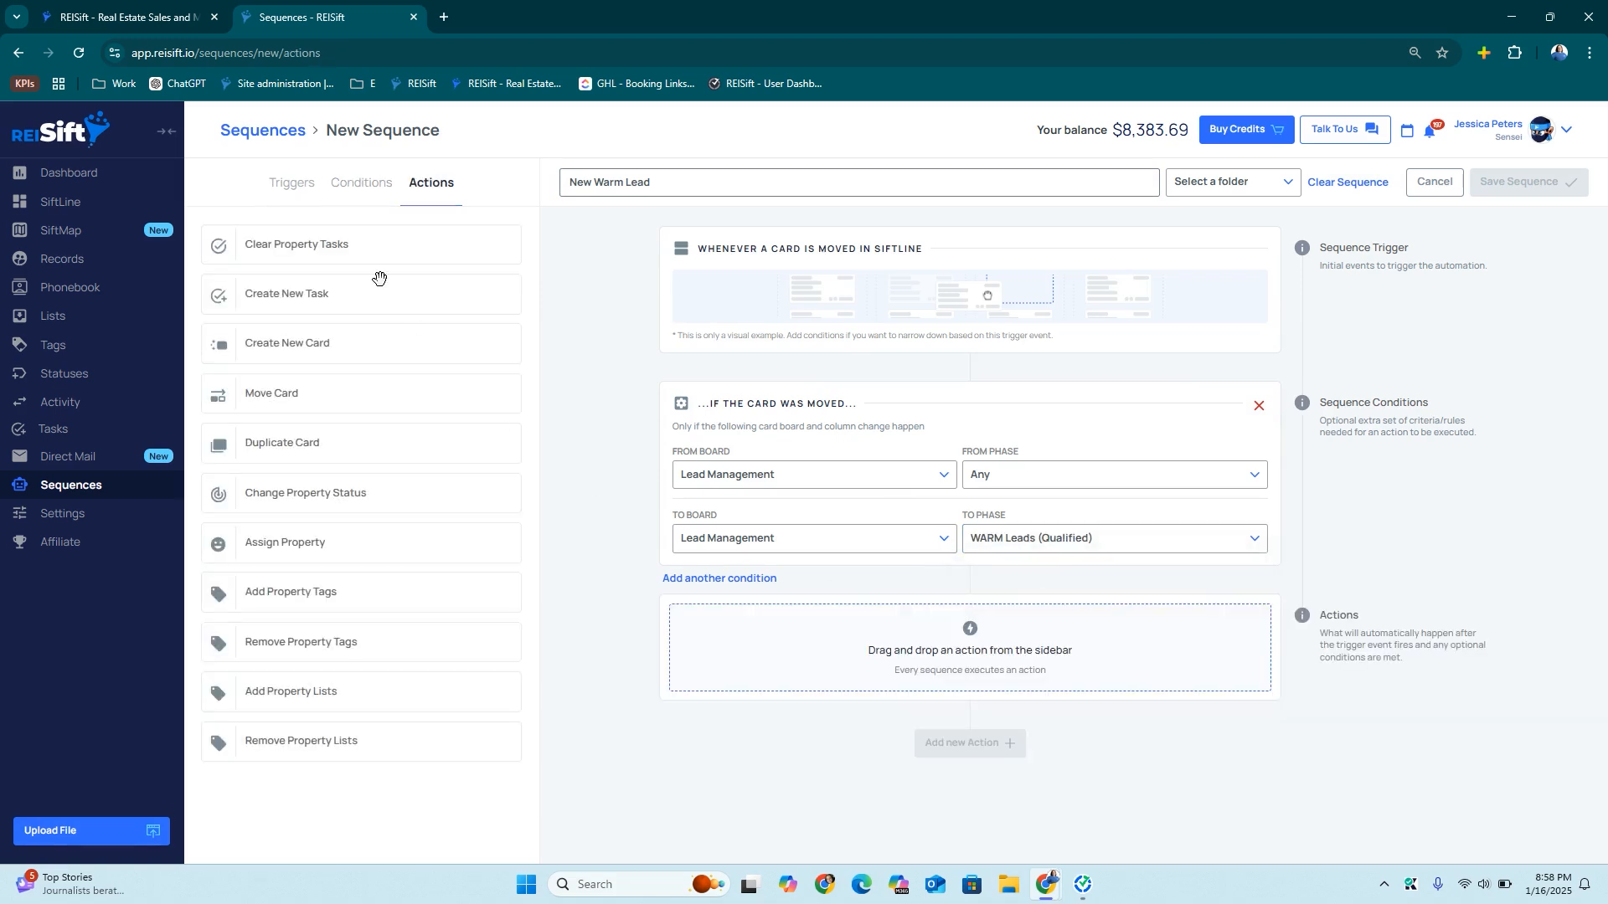
# Add actions: clear property tasks, set status to Warm Lead, and create a WARM Follow-Up (15 Day) task
pyautogui.moveTo(332, 244); pyautogui.dragTo(921, 644)
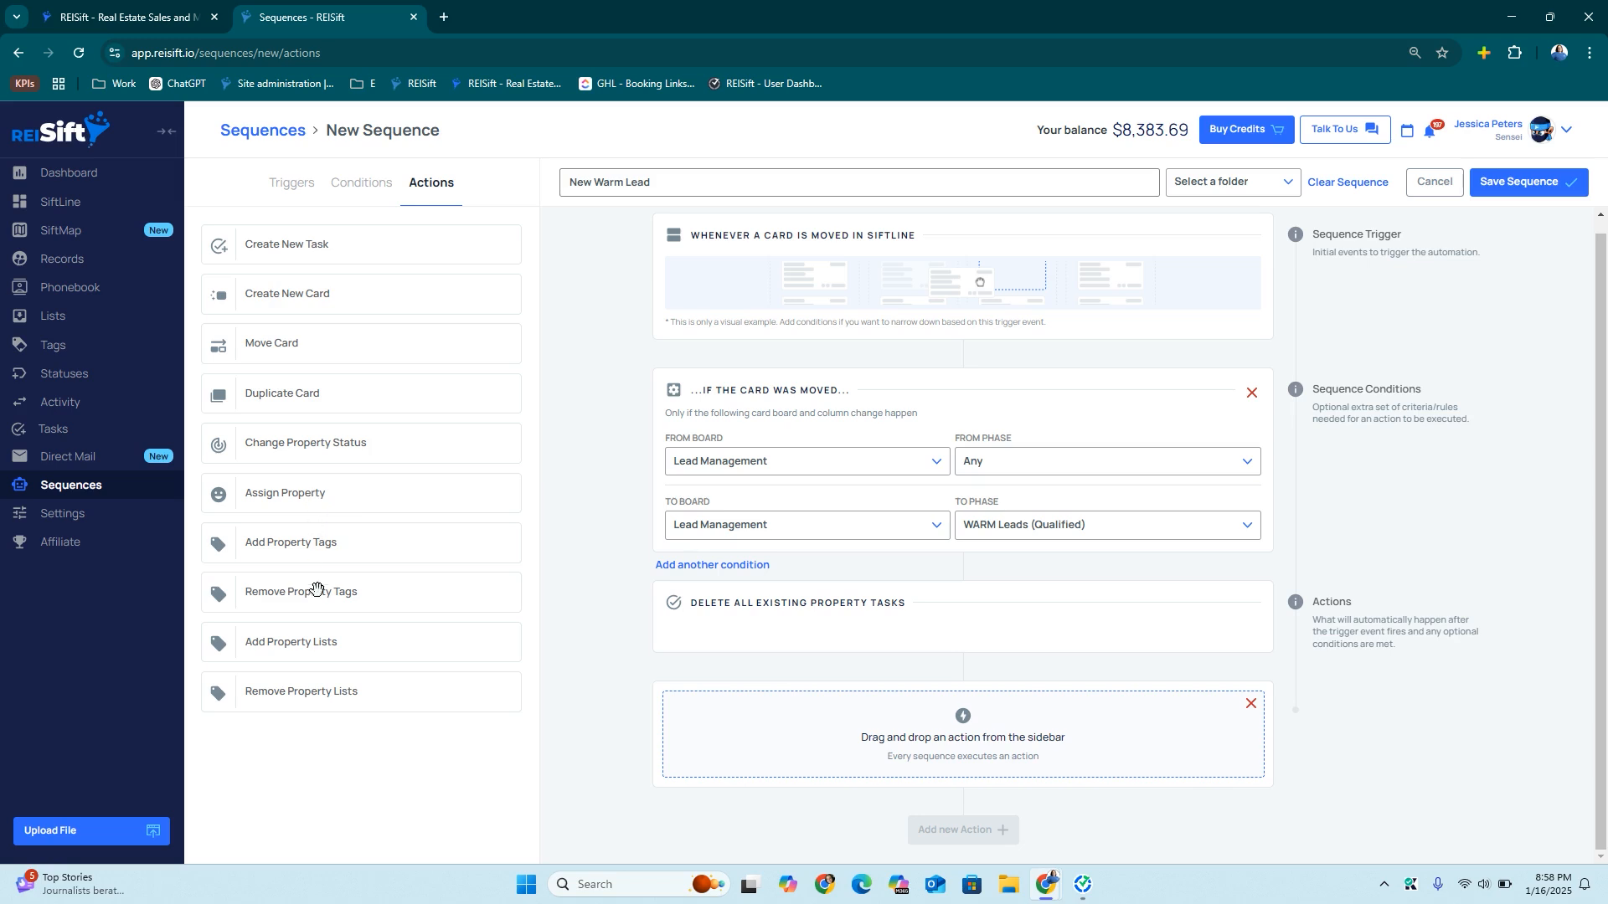
pyautogui.moveTo(313, 448); pyautogui.dragTo(787, 729)
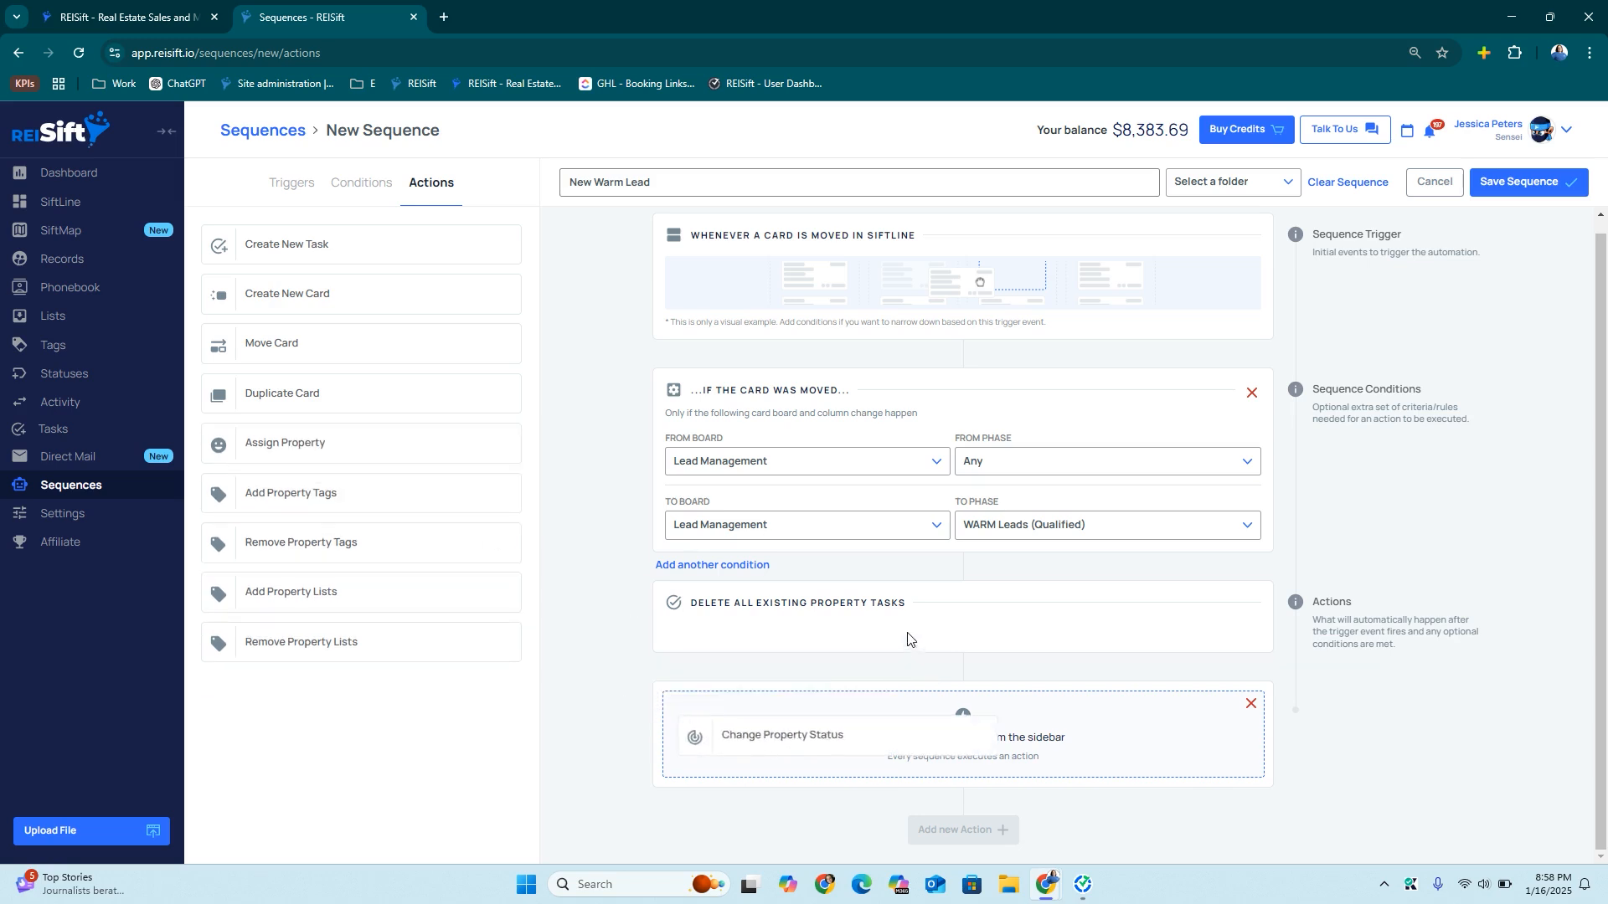
pyautogui.click(819, 762)
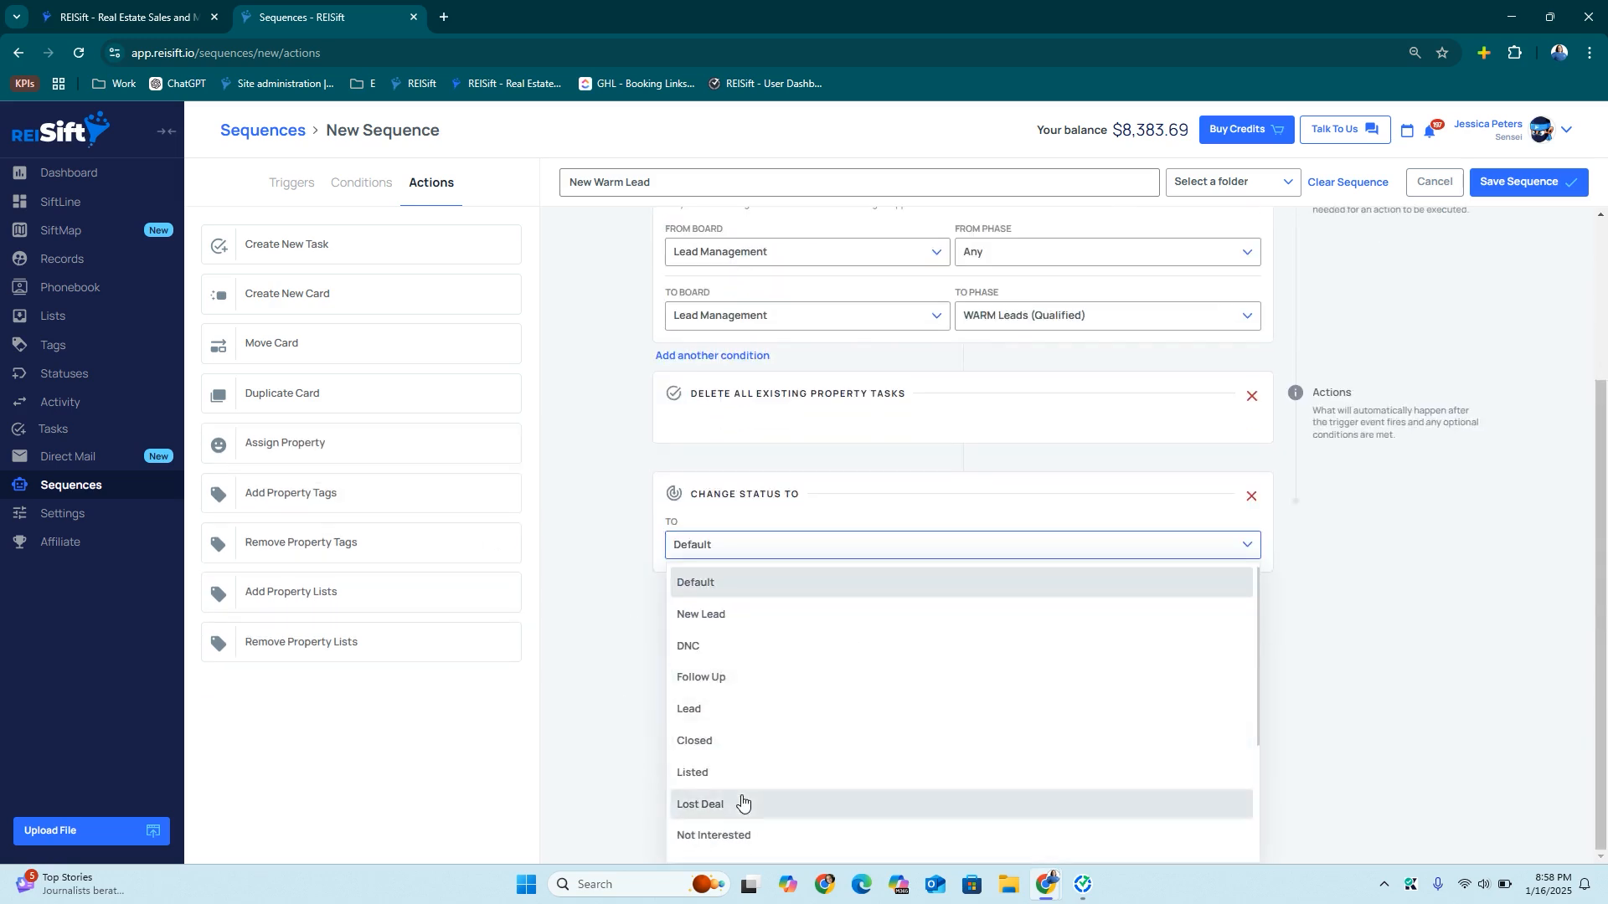
pyautogui.scroll(-2, 740, 791)
pyautogui.click(737, 790)
pyautogui.click(918, 621)
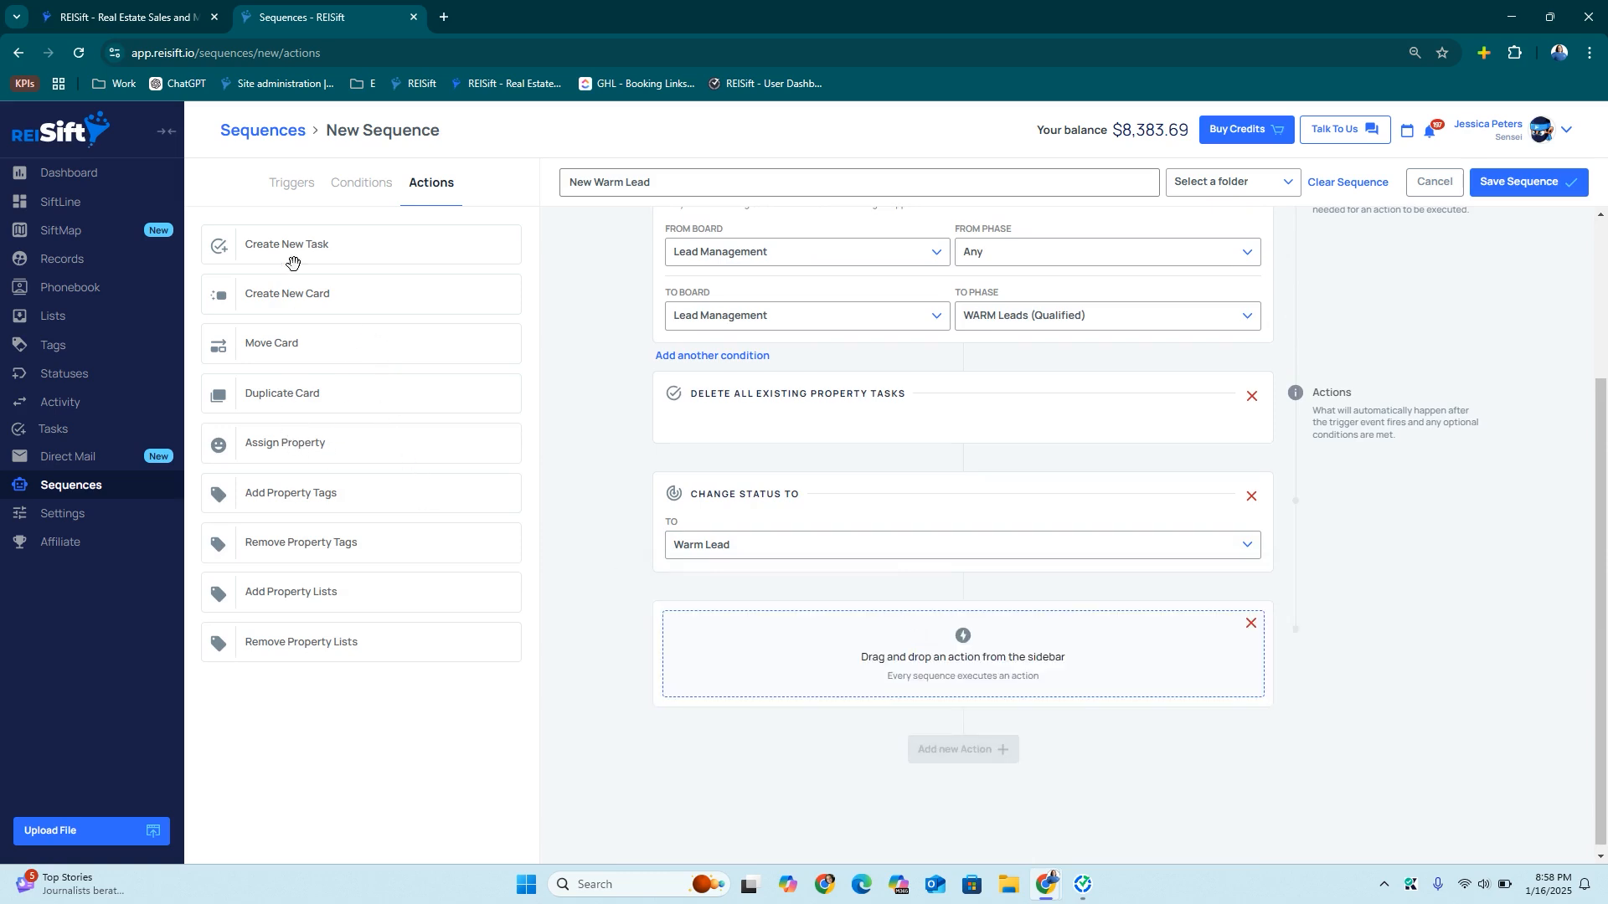
pyautogui.moveTo(305, 242); pyautogui.dragTo(837, 674)
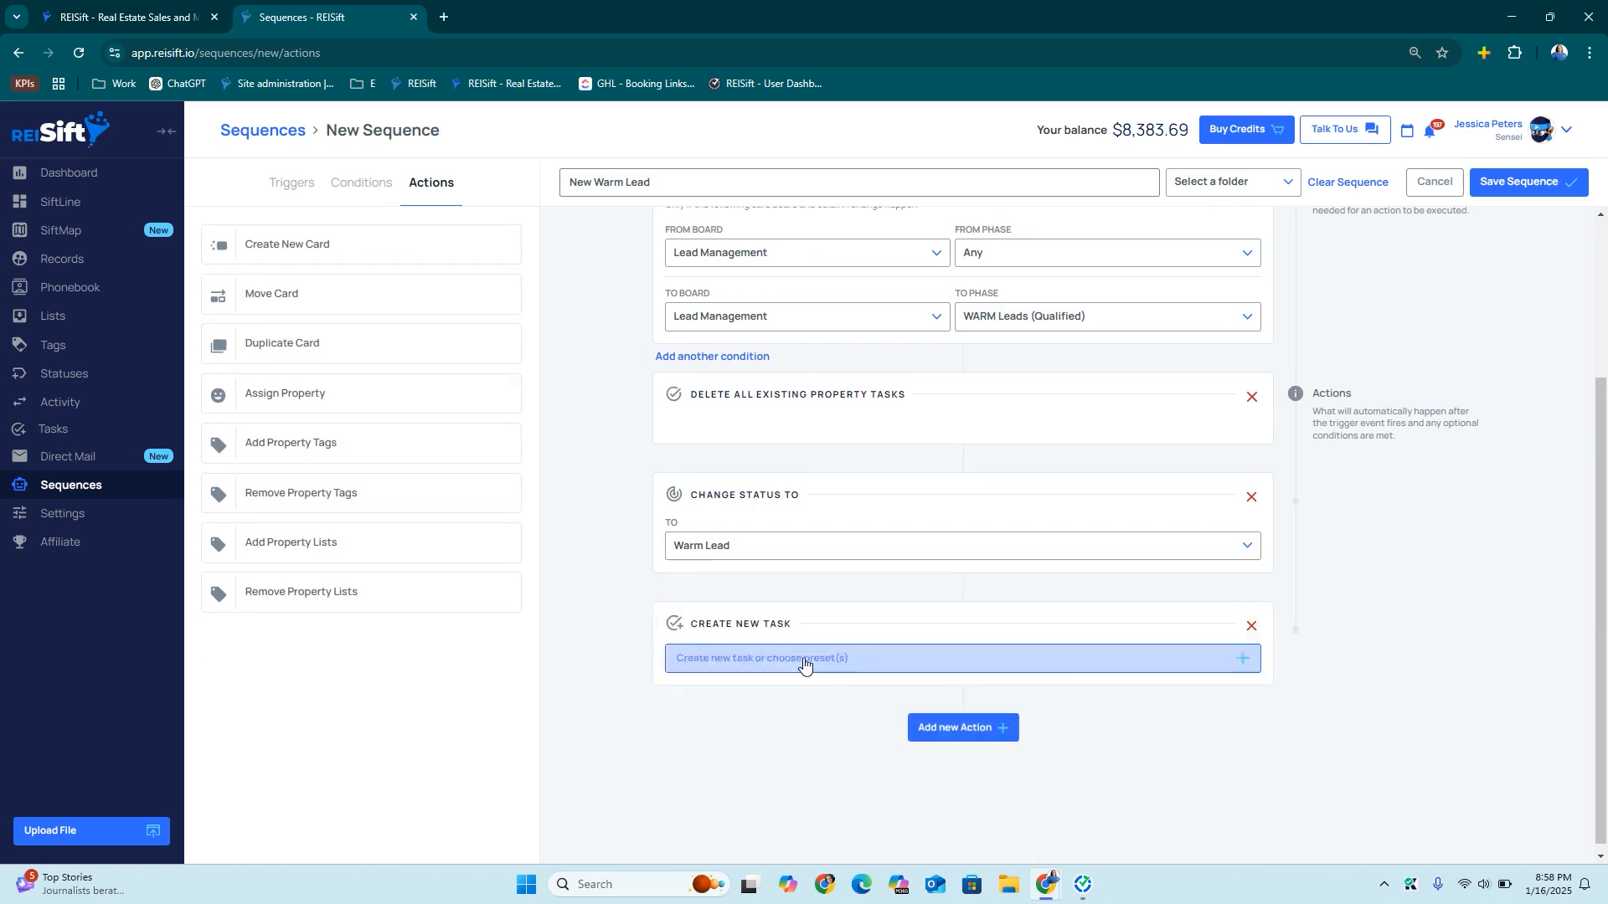
pyautogui.click(861, 279)
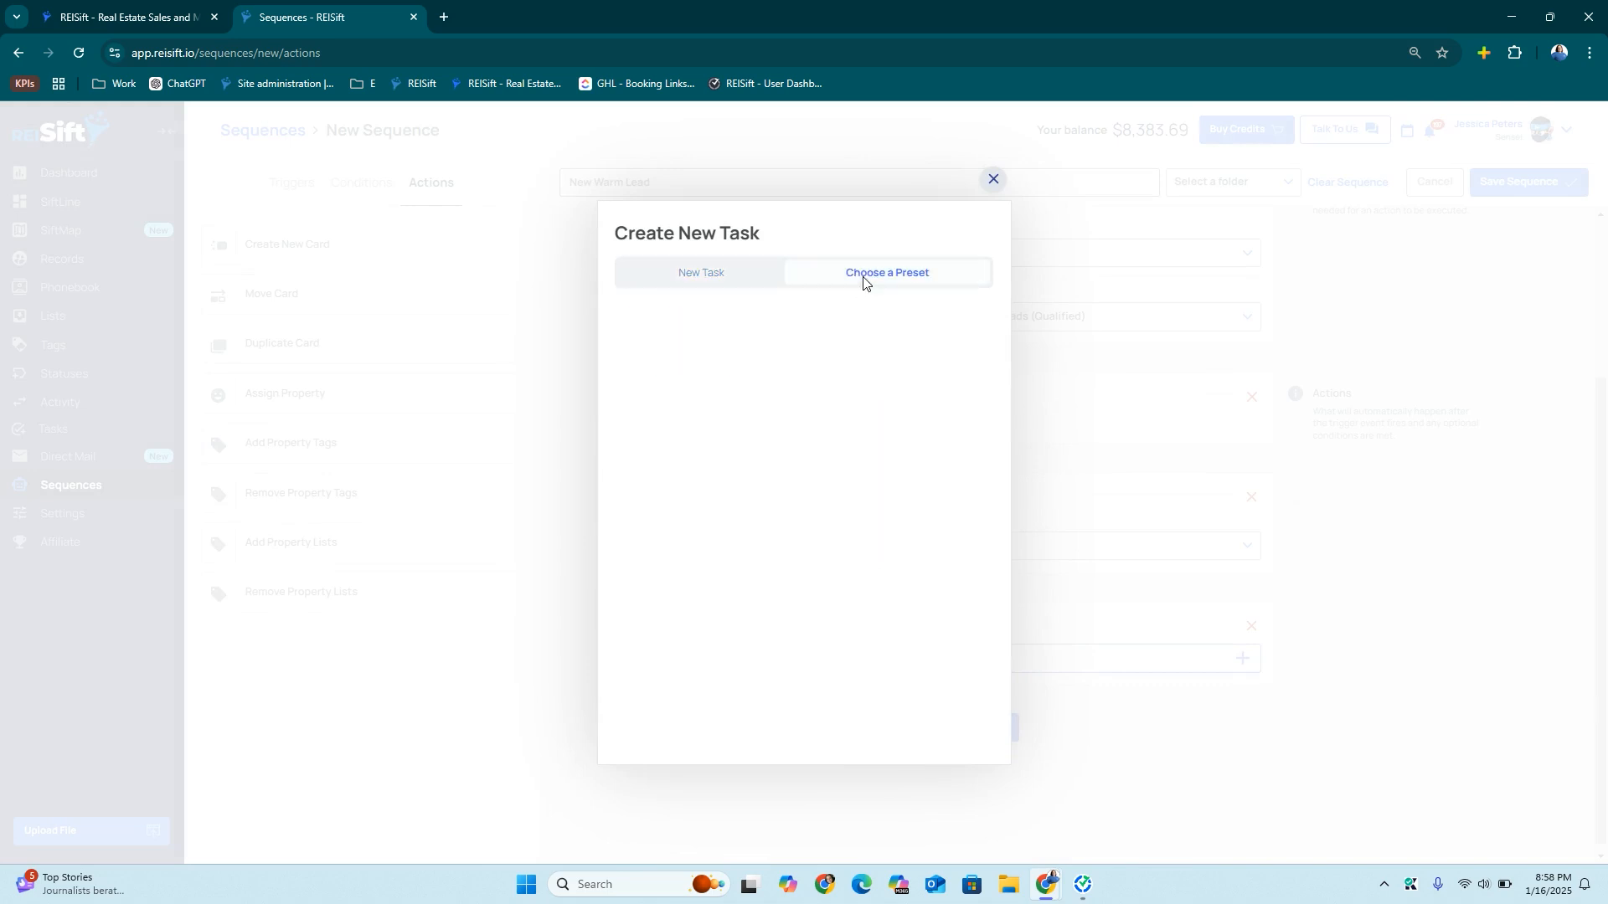
pyautogui.click(678, 737)
# File the sequence under Lead Management, save it, and close the success message
pyautogui.scroll(5, 1088, 309)
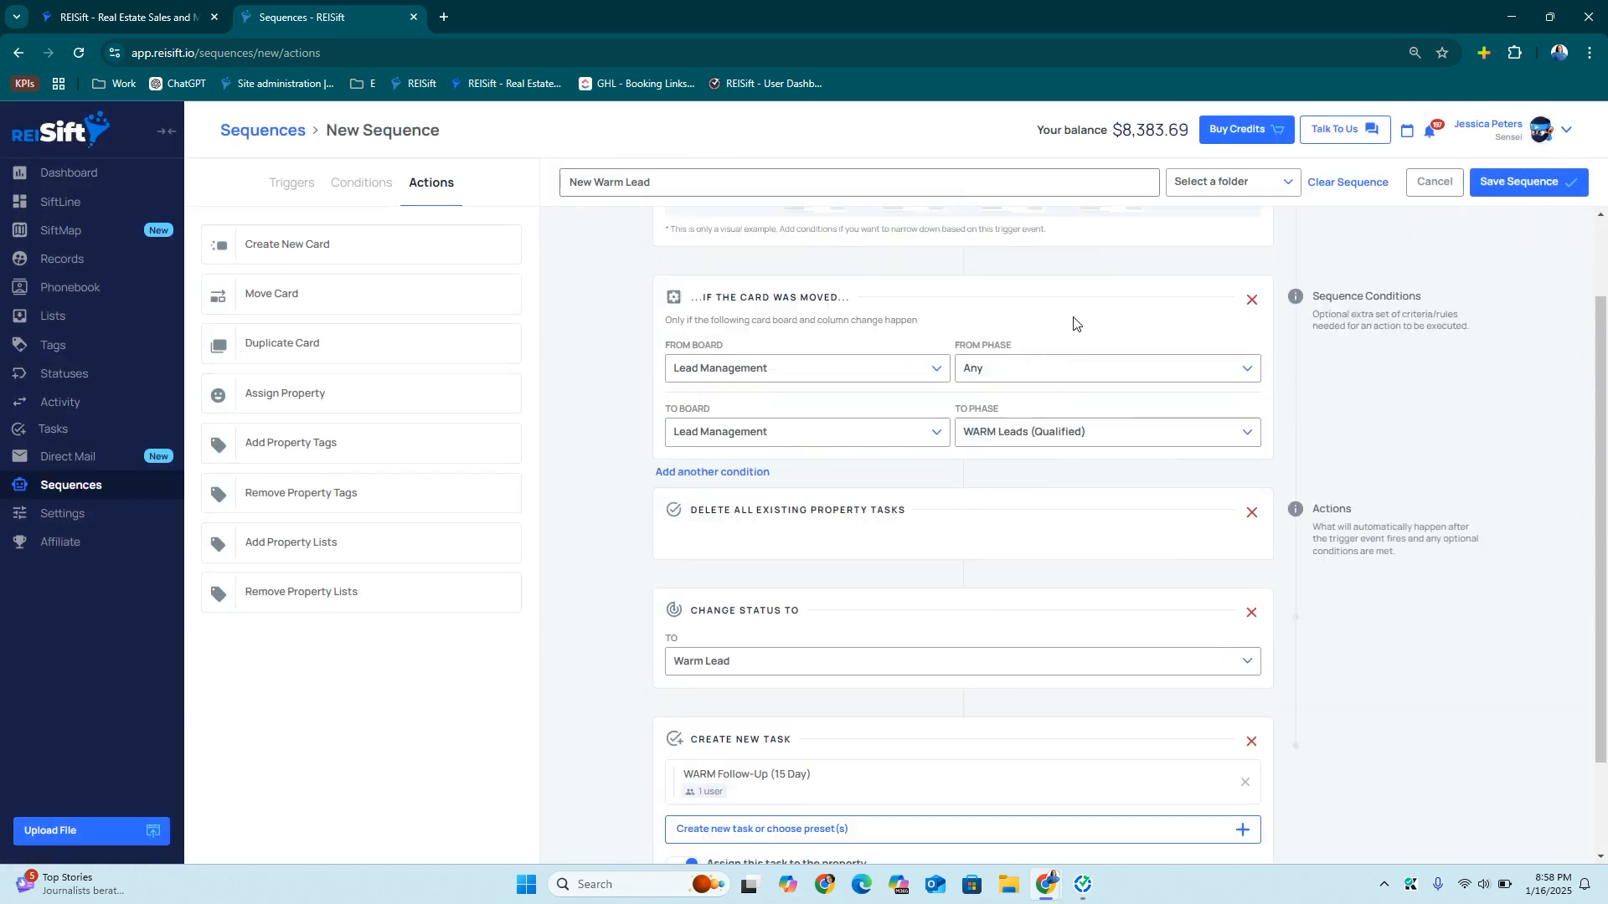
pyautogui.click(1172, 194)
pyautogui.click(1204, 316)
pyautogui.click(1540, 181)
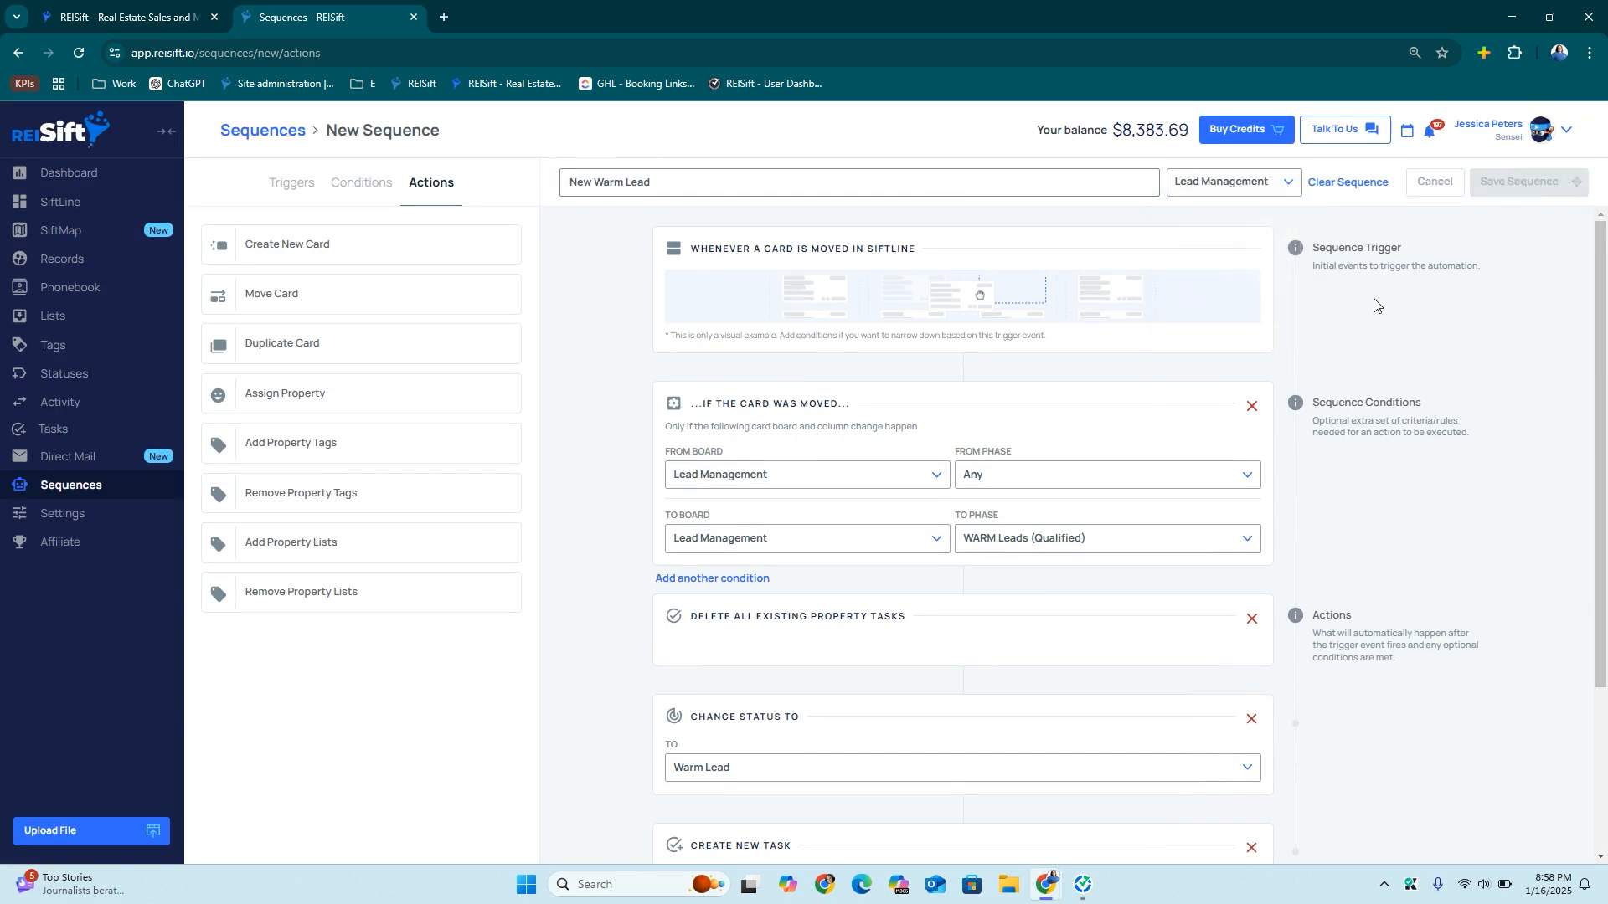
pyautogui.click(967, 369)
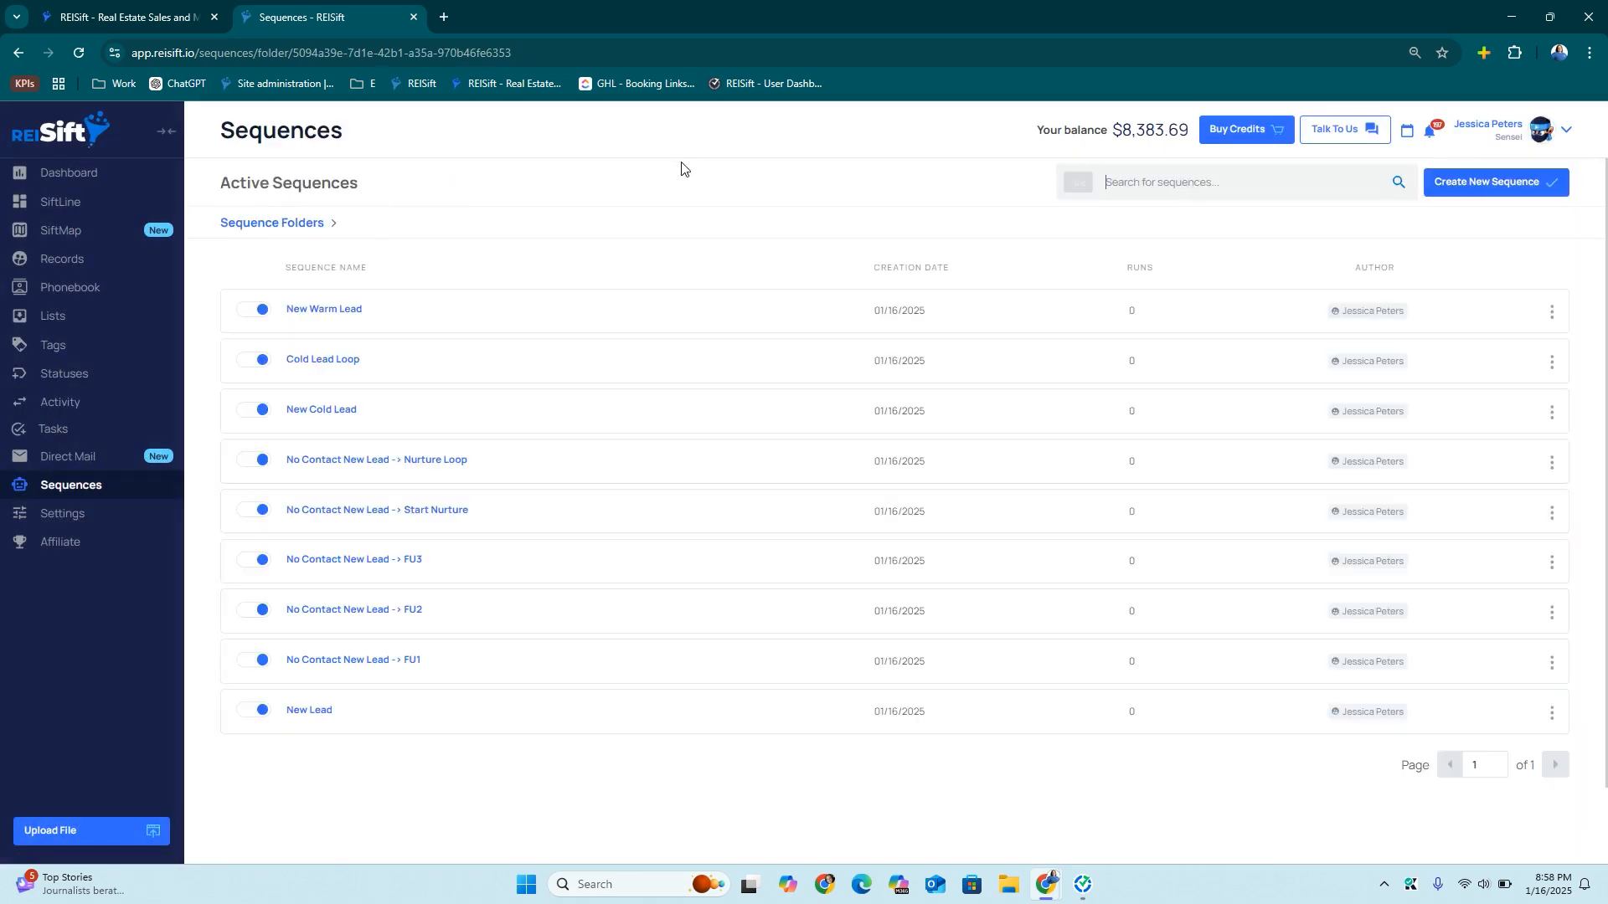
# Begin a sequence draft in Lead Management with a card-moved trigger, then discard it
pyautogui.click(1507, 182)
pyautogui.write('Warm Lead Loop')
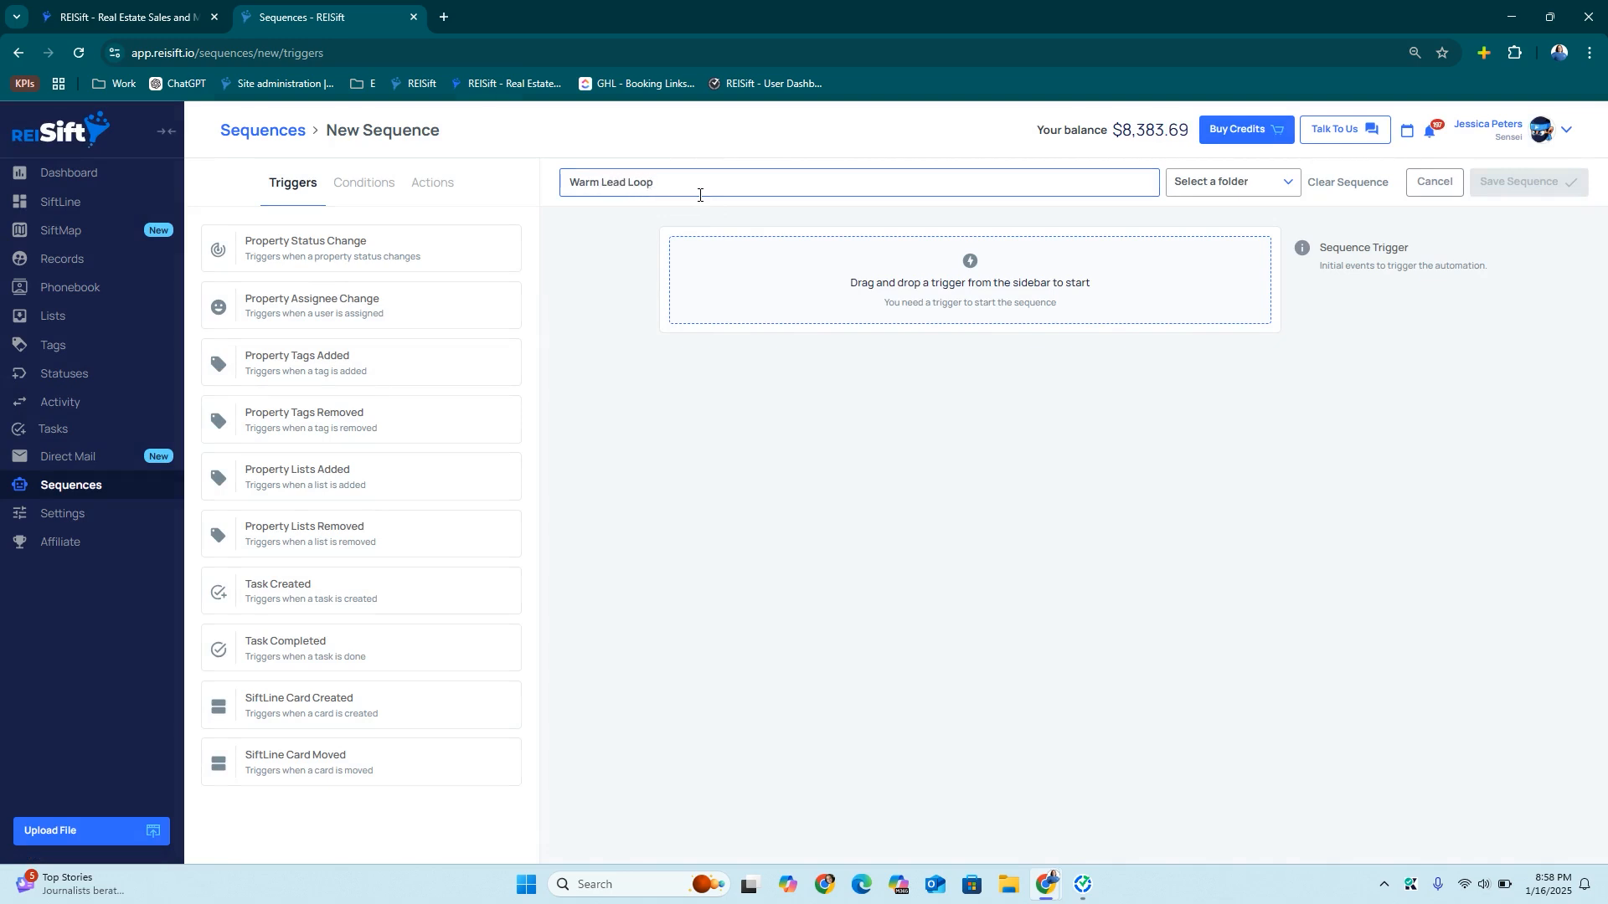
pyautogui.click(1244, 184)
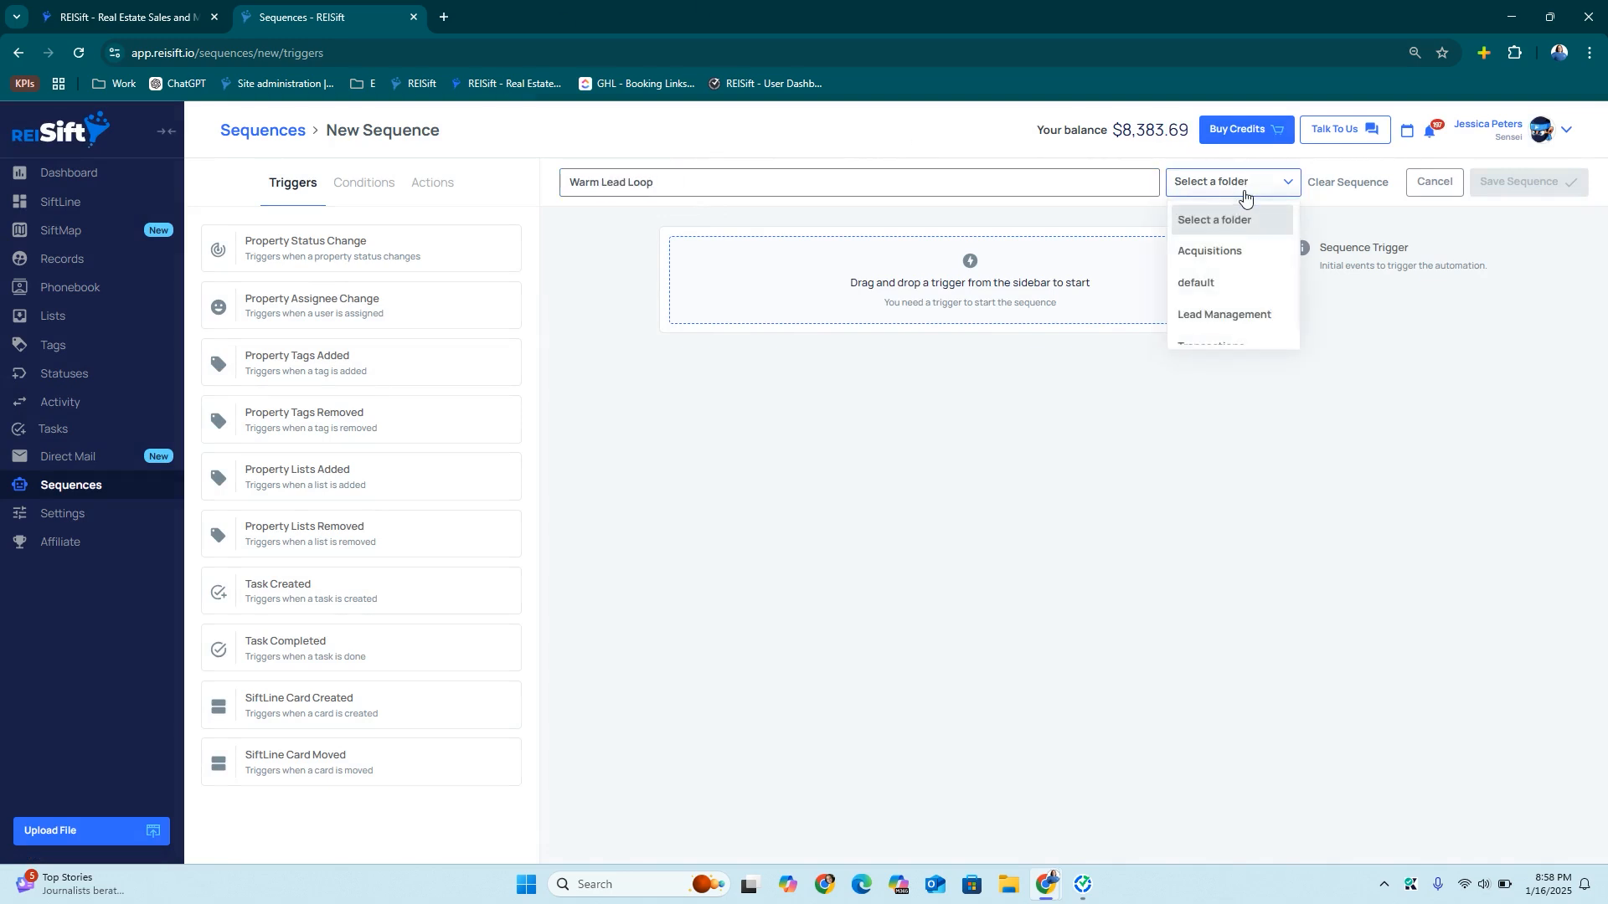
pyautogui.click(1223, 314)
pyautogui.moveTo(366, 758); pyautogui.dragTo(812, 298)
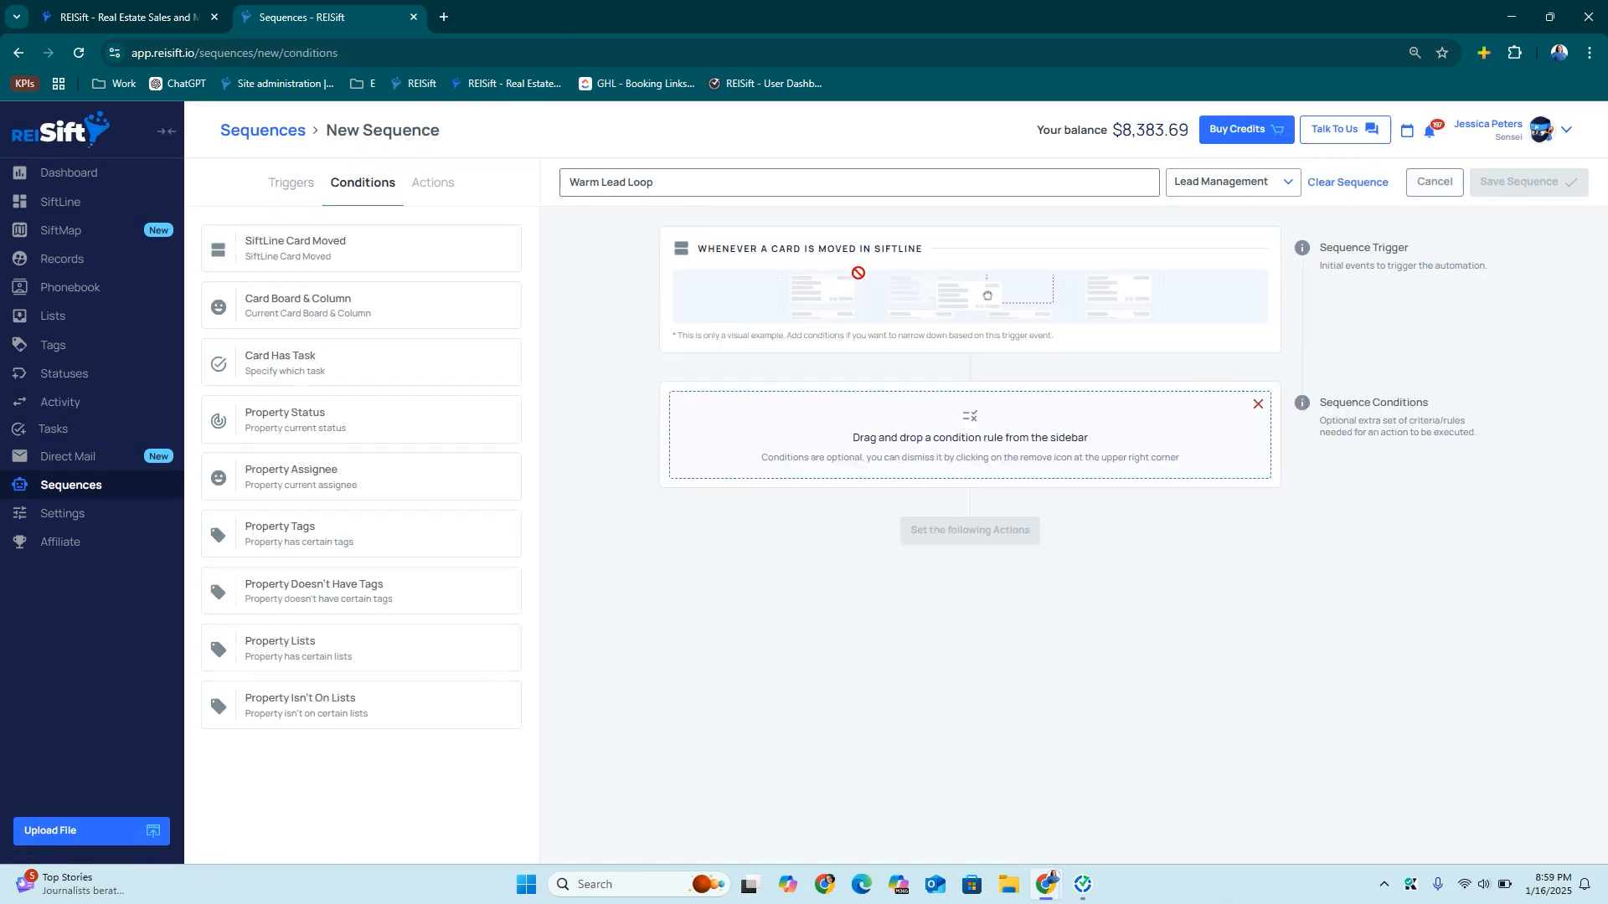
pyautogui.click(1433, 182)
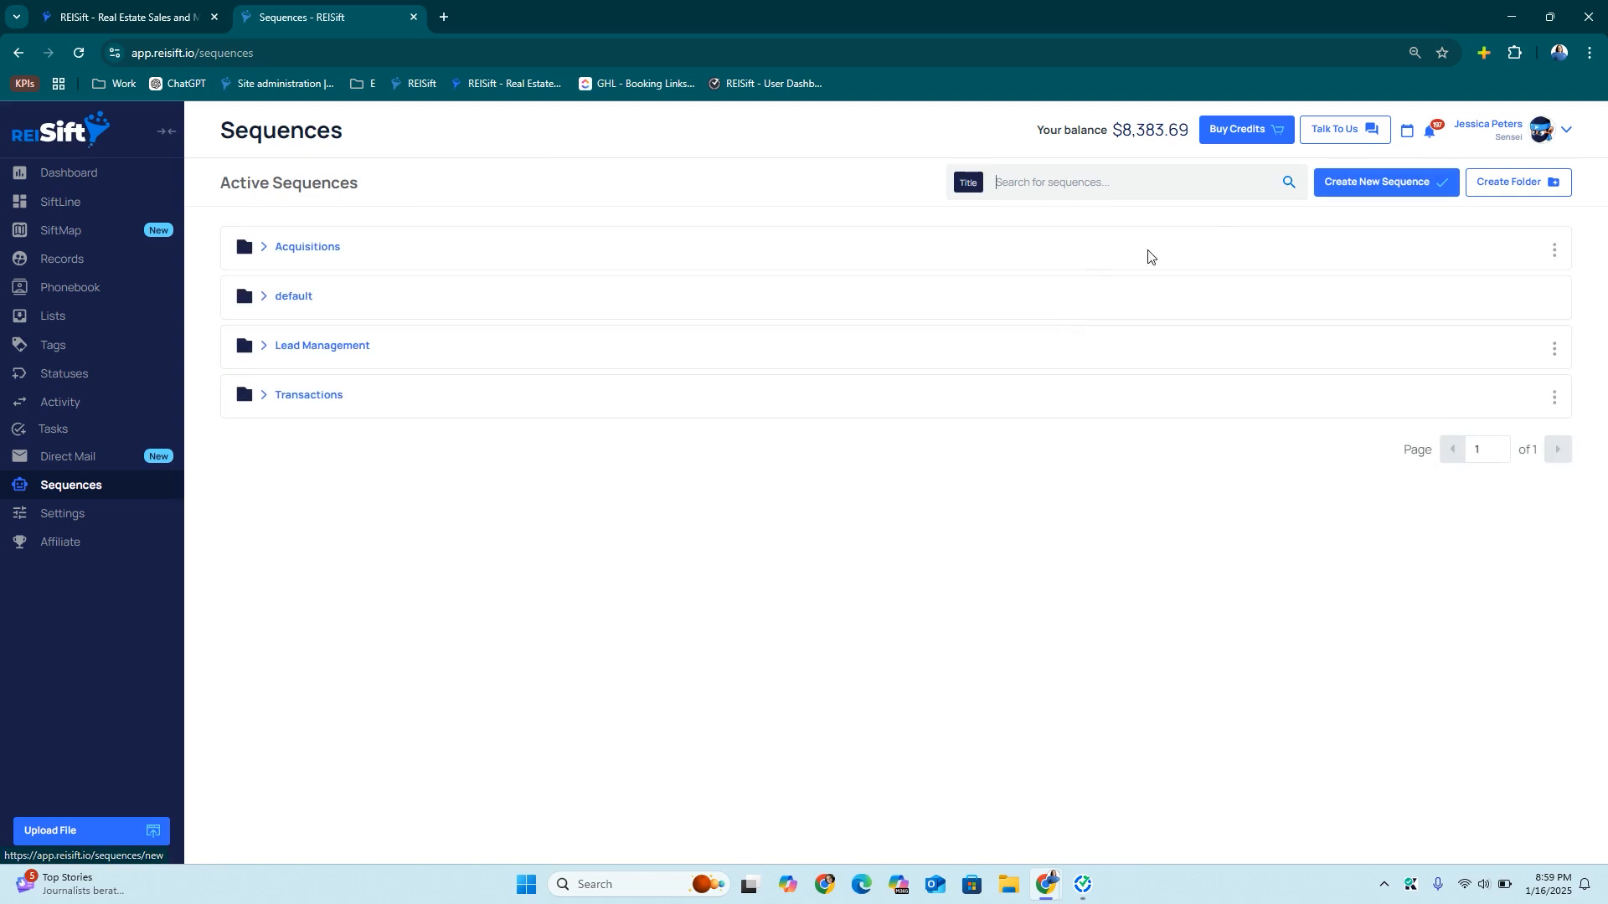
# Start 'Warm Lead Loop', triggered when the WARM Follow-Up (15 Day) task is completed
pyautogui.click(1383, 188)
pyautogui.write('Warm Lead Lo')
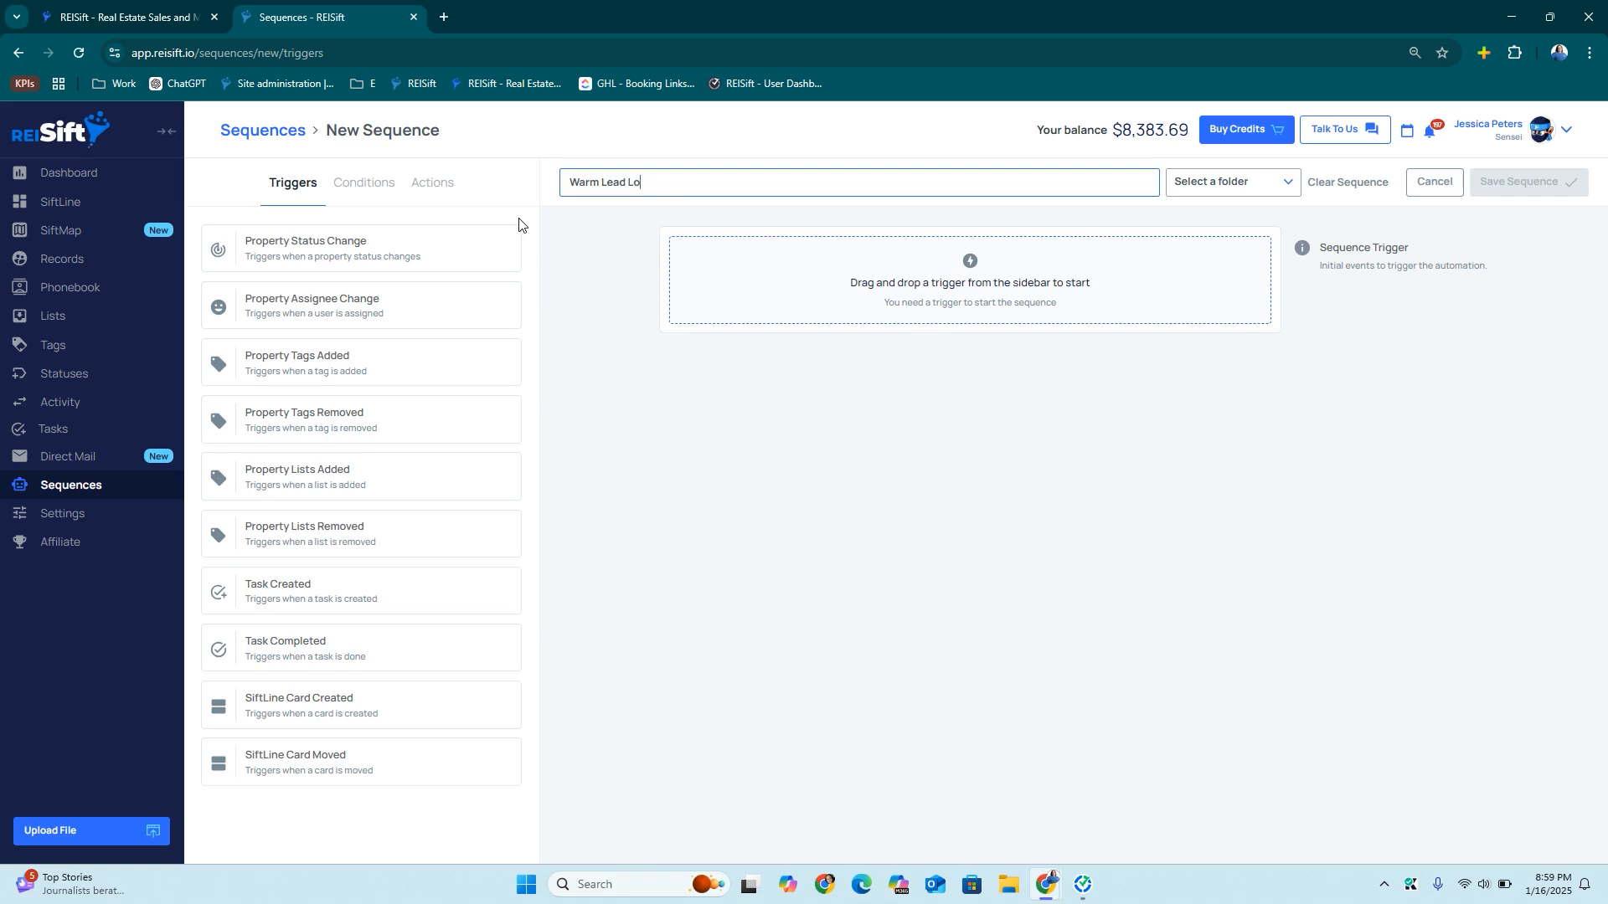
pyautogui.write('op')
pyautogui.moveTo(317, 658); pyautogui.dragTo(787, 292)
pyautogui.moveTo(355, 247); pyautogui.dragTo(860, 452)
pyautogui.click(860, 451)
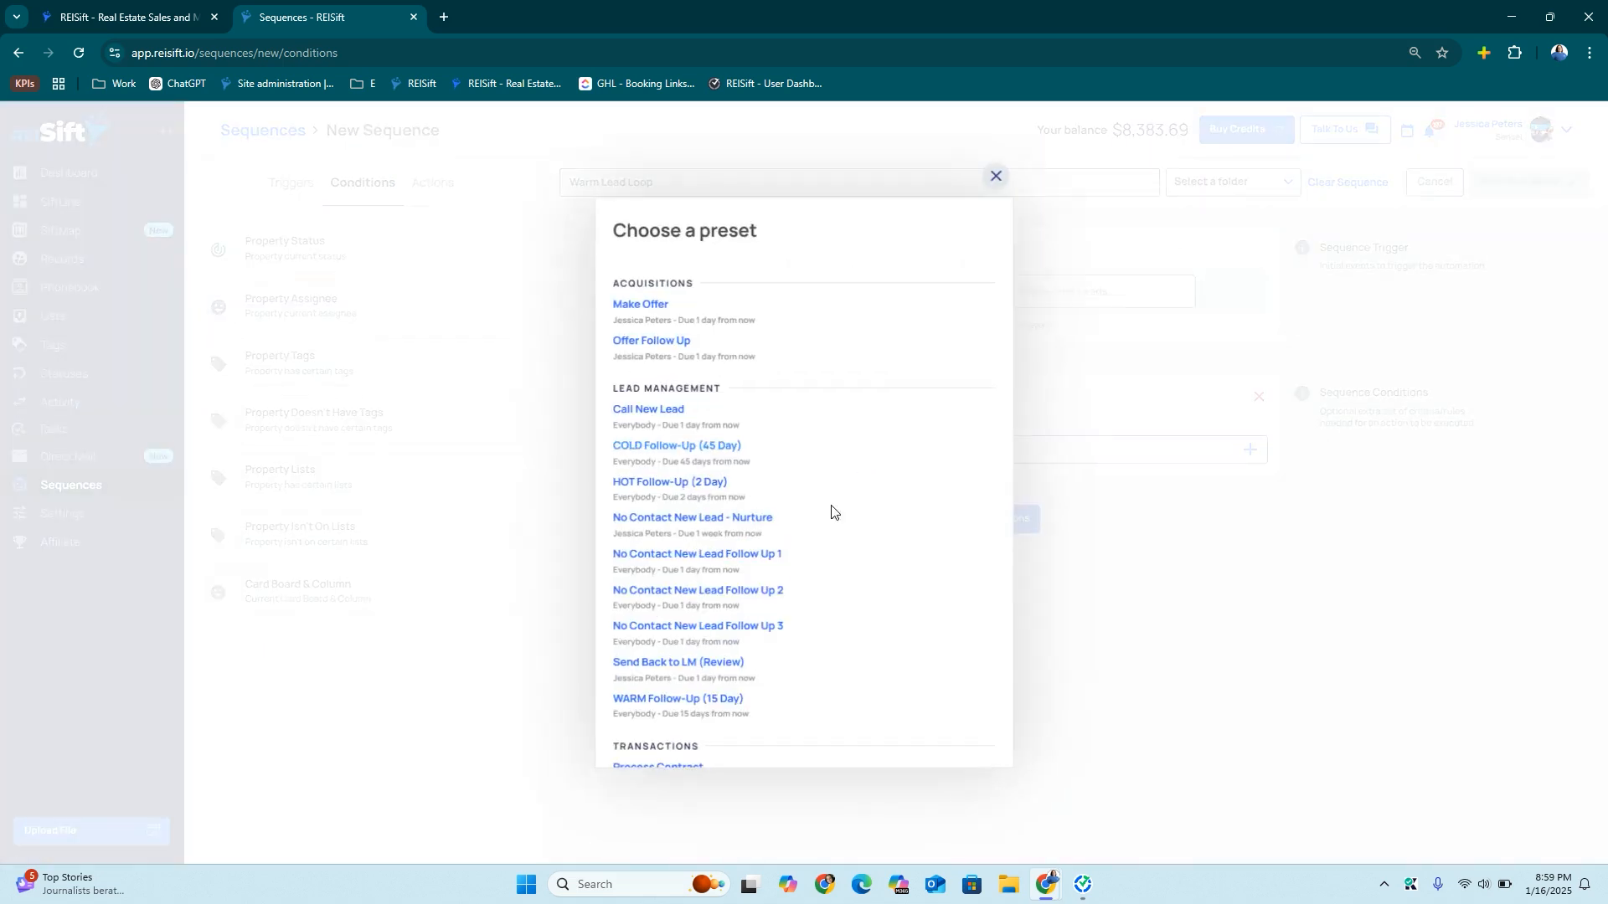
pyautogui.click(708, 650)
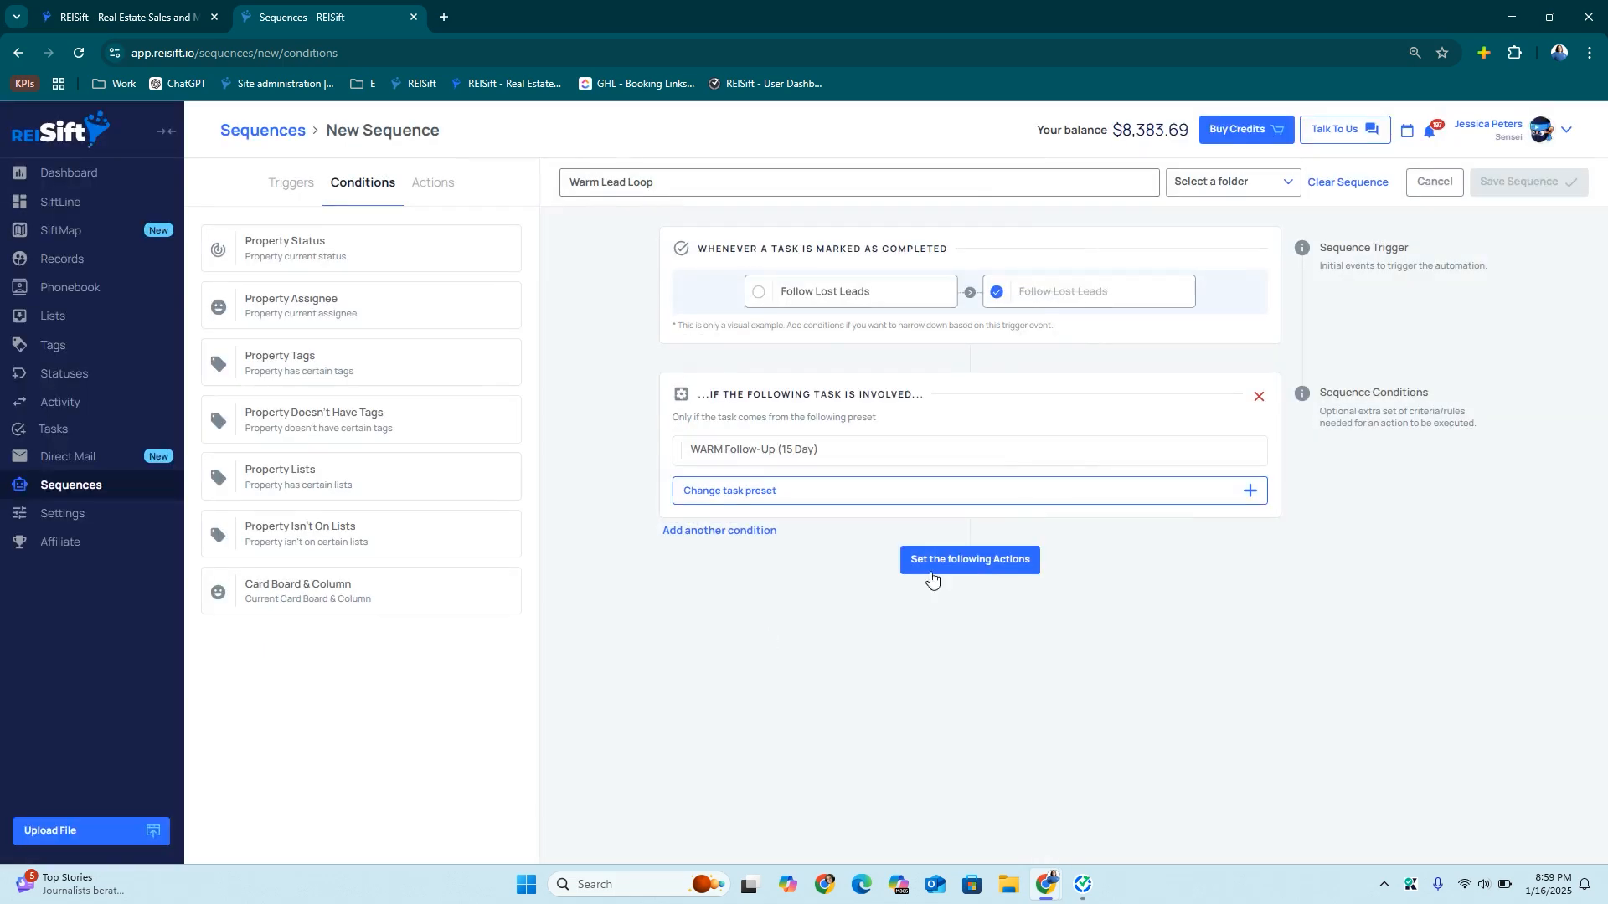
pyautogui.click(932, 575)
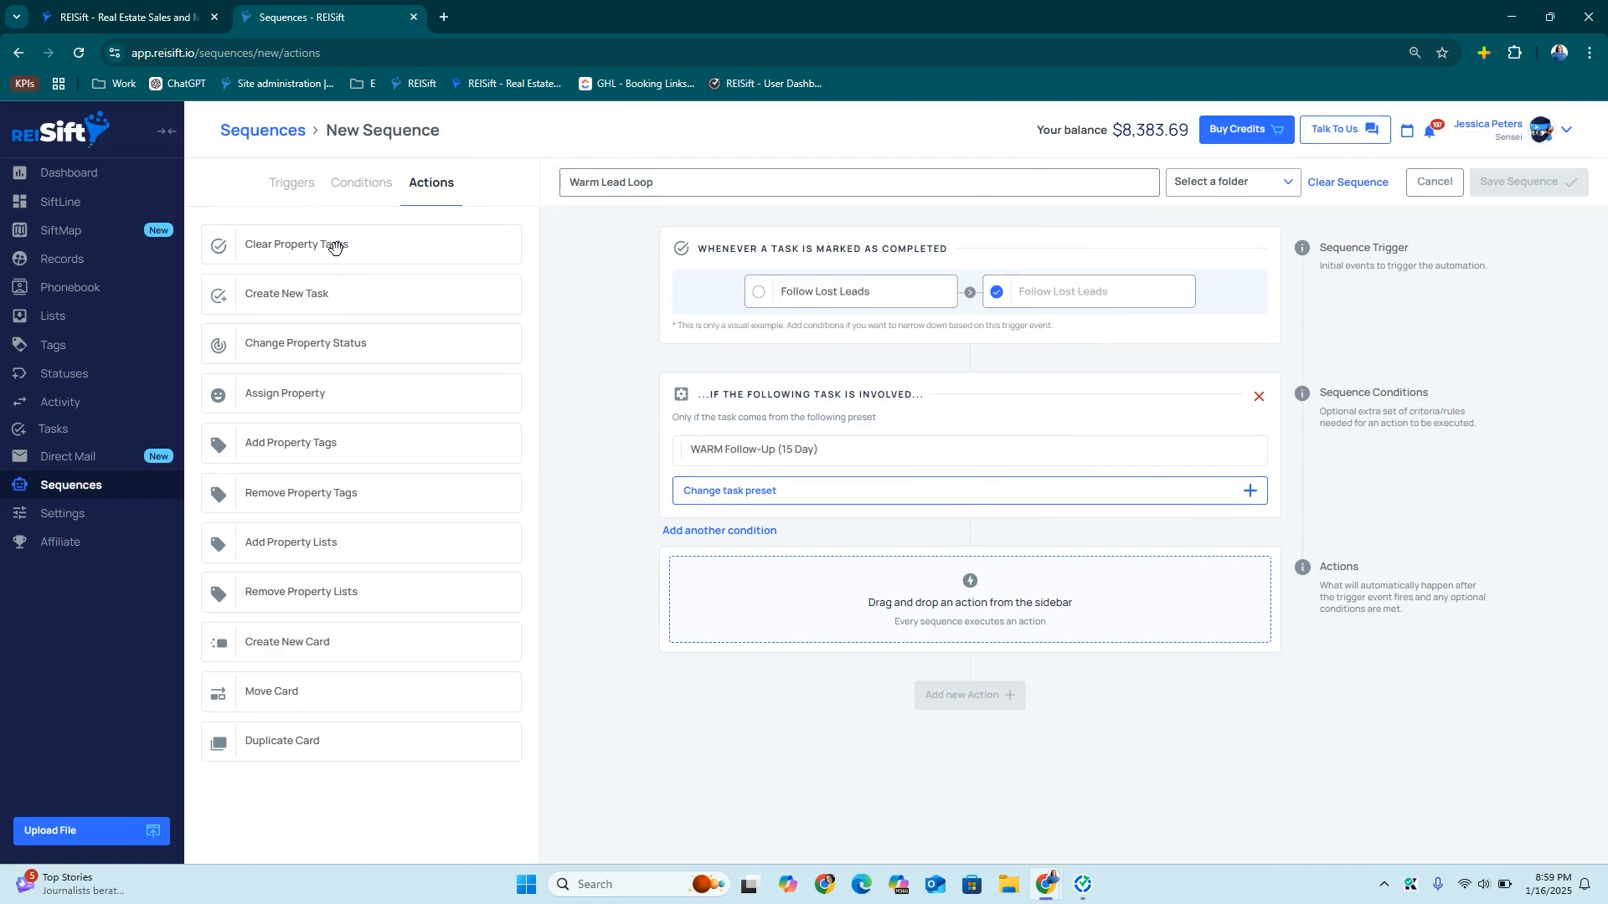
# Add an action that creates a new WARM Follow-Up (15 Day) task
pyautogui.moveTo(327, 290); pyautogui.dragTo(818, 604)
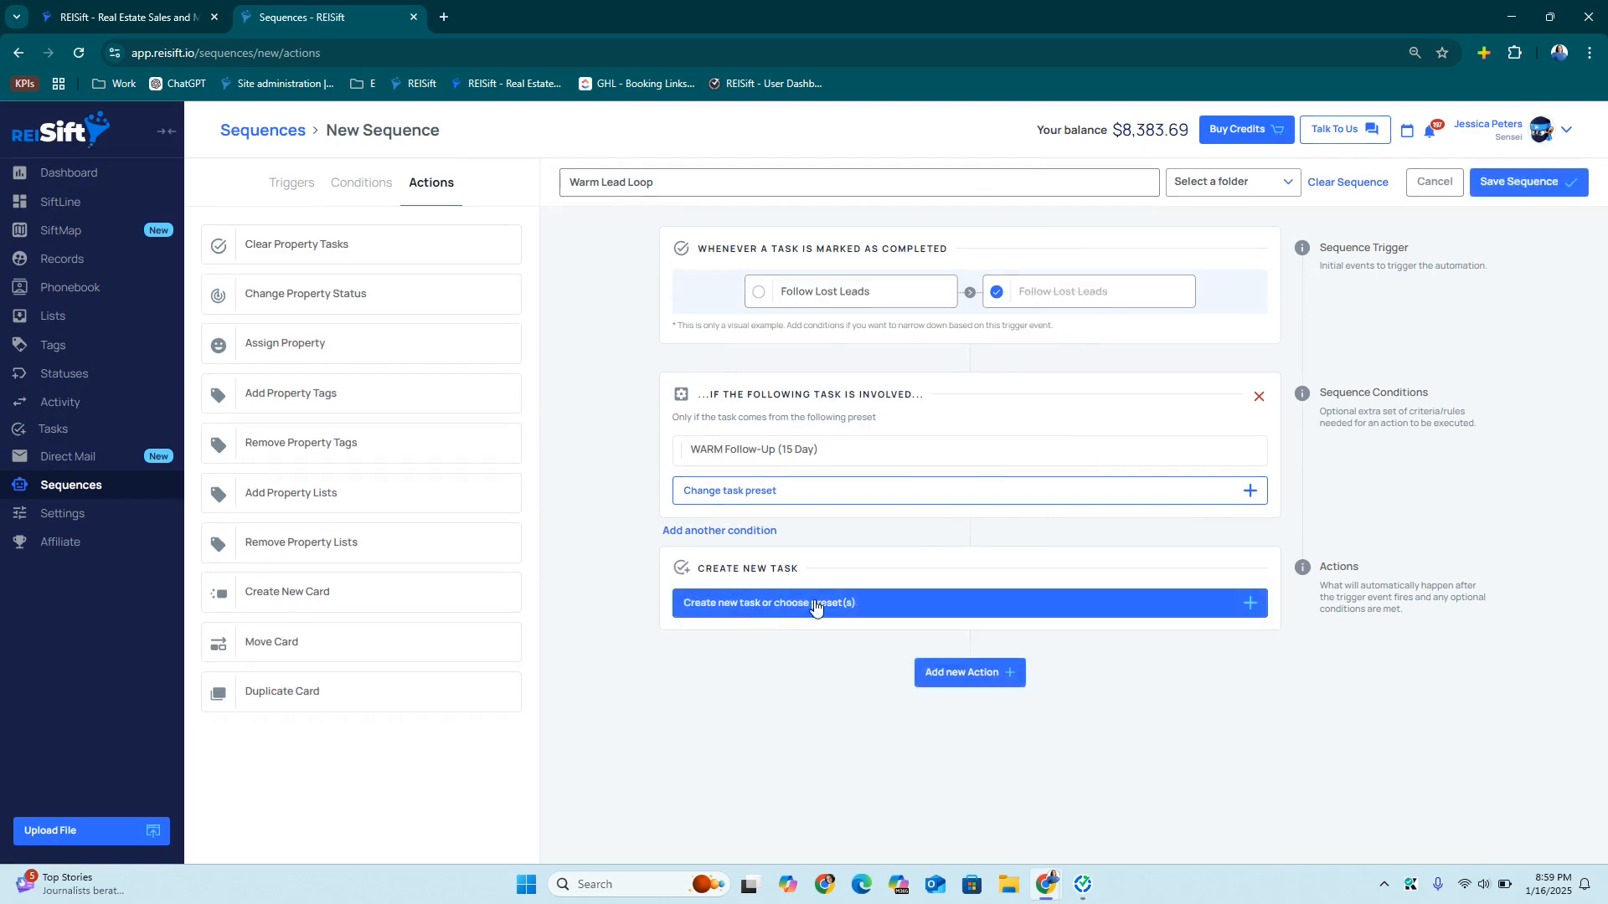
pyautogui.click(825, 603)
pyautogui.click(853, 279)
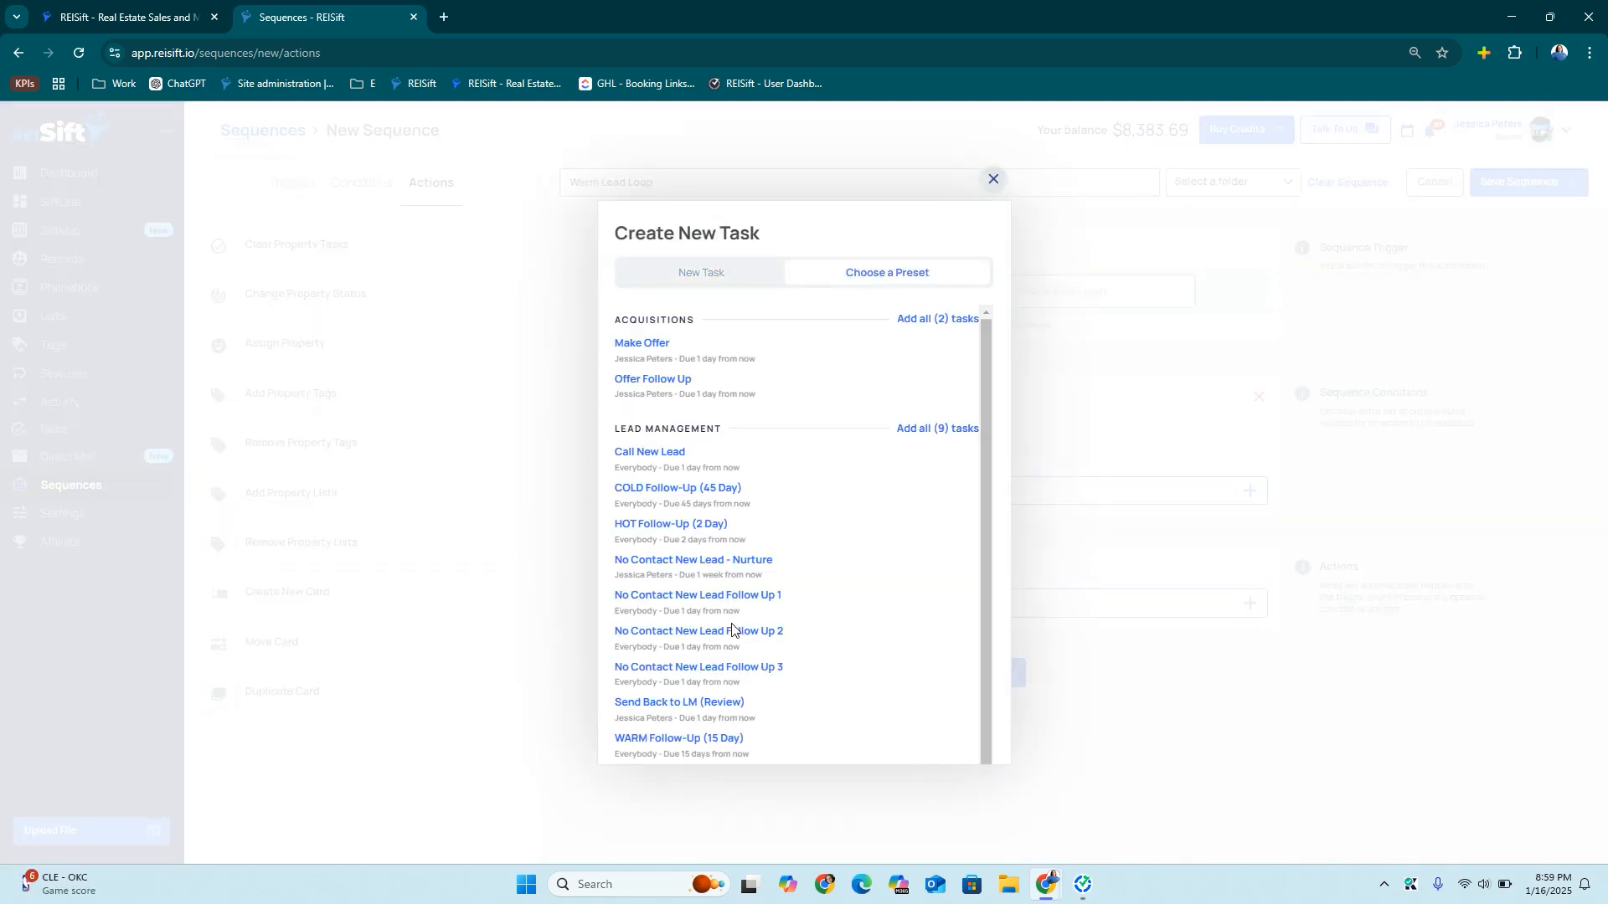
pyautogui.click(679, 739)
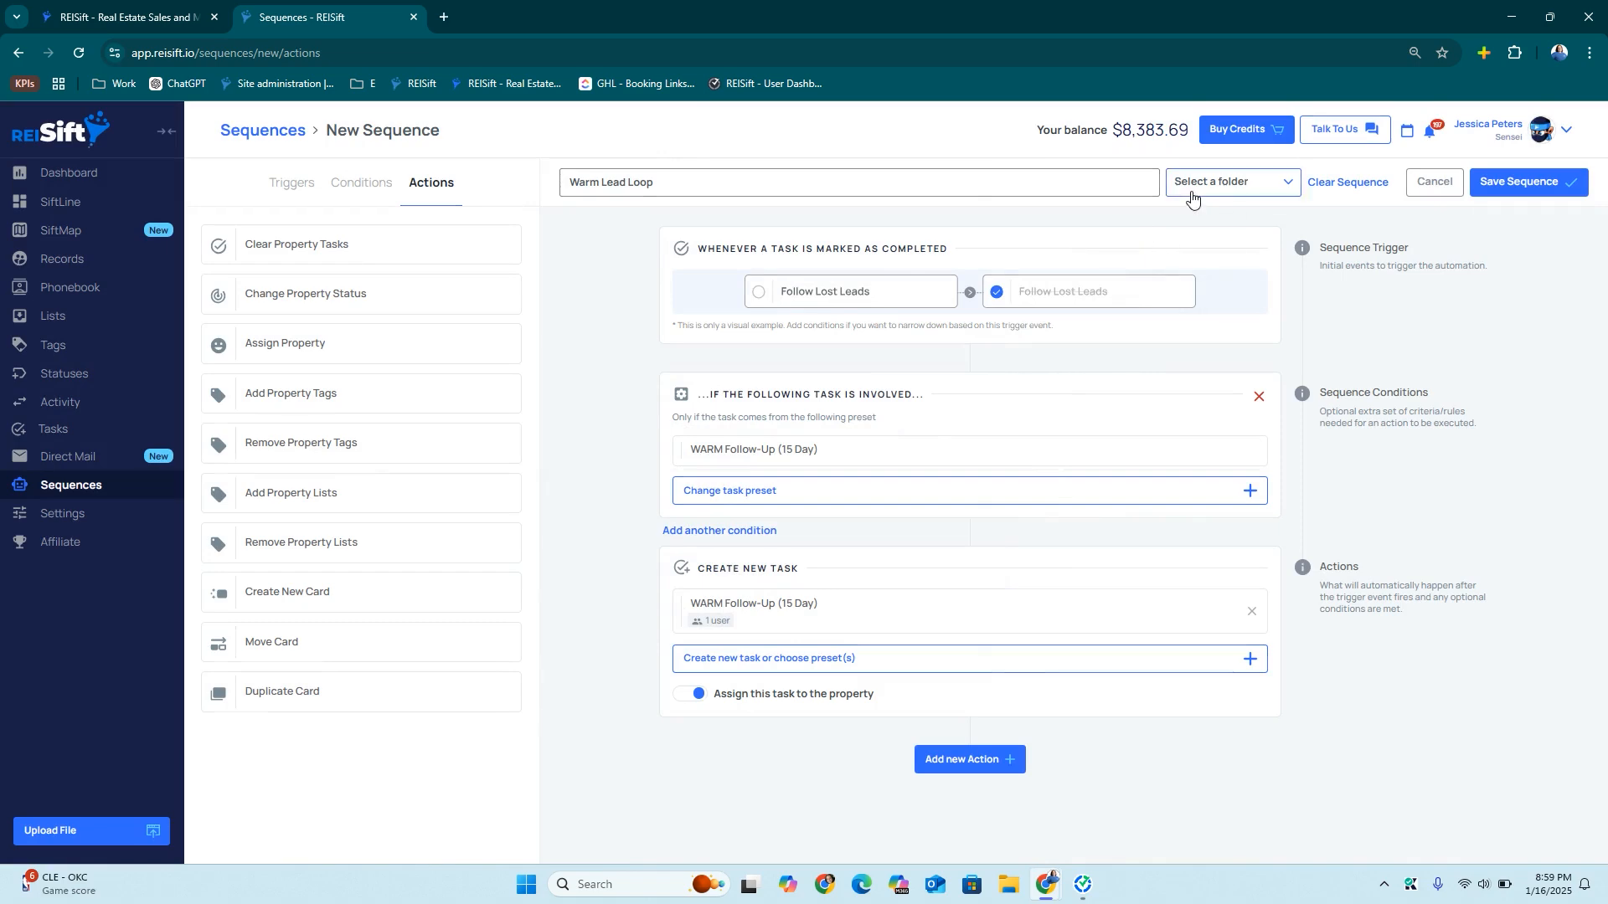
# File Warm Lead Loop under Lead Management and save it
pyautogui.click(1189, 182)
pyautogui.click(1223, 314)
pyautogui.click(1539, 181)
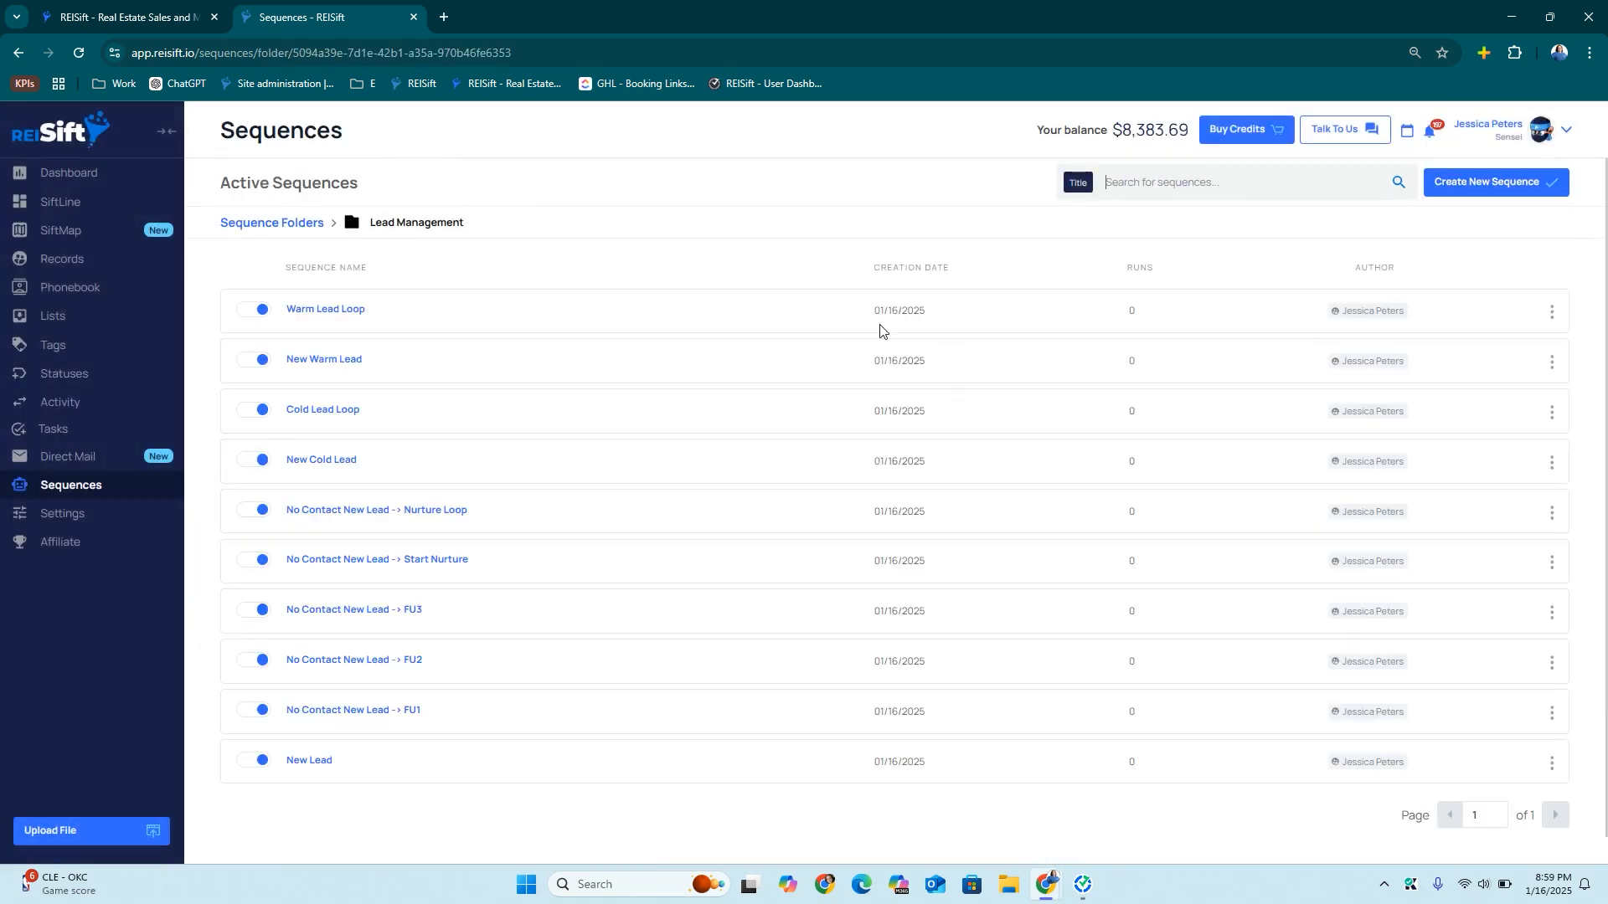
# Start New Hot Lead in Lead Management, triggered by cards moving into HOT Leads (Qualified)
pyautogui.click(1482, 186)
pyautogui.write('New Hot Lead')
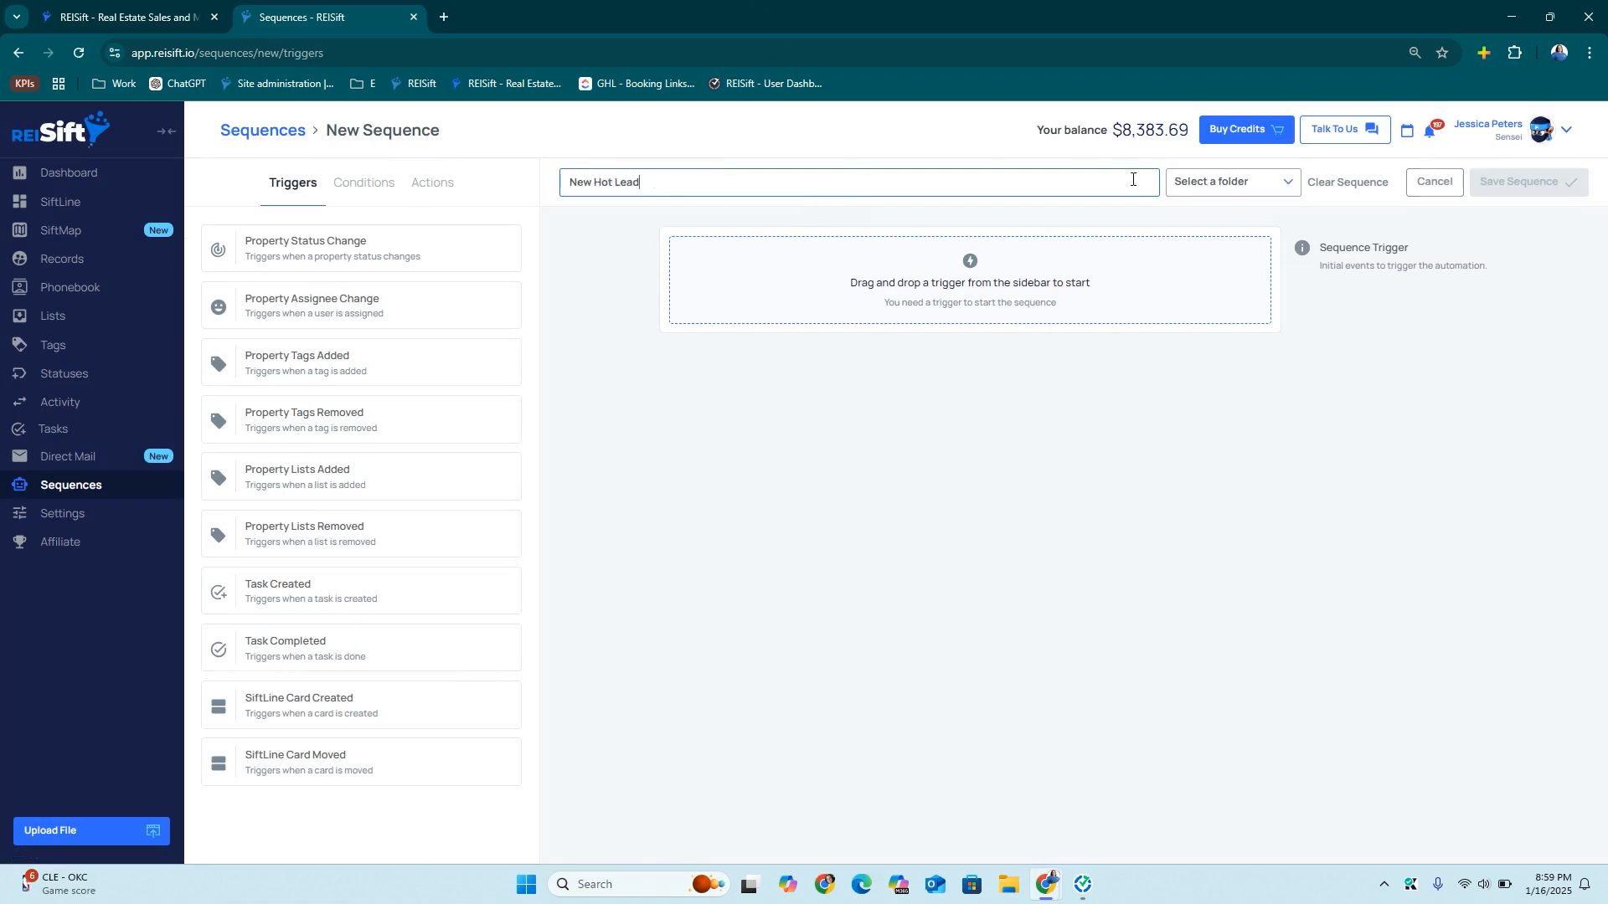
pyautogui.click(1231, 191)
pyautogui.click(1213, 315)
pyautogui.moveTo(342, 760); pyautogui.dragTo(879, 260)
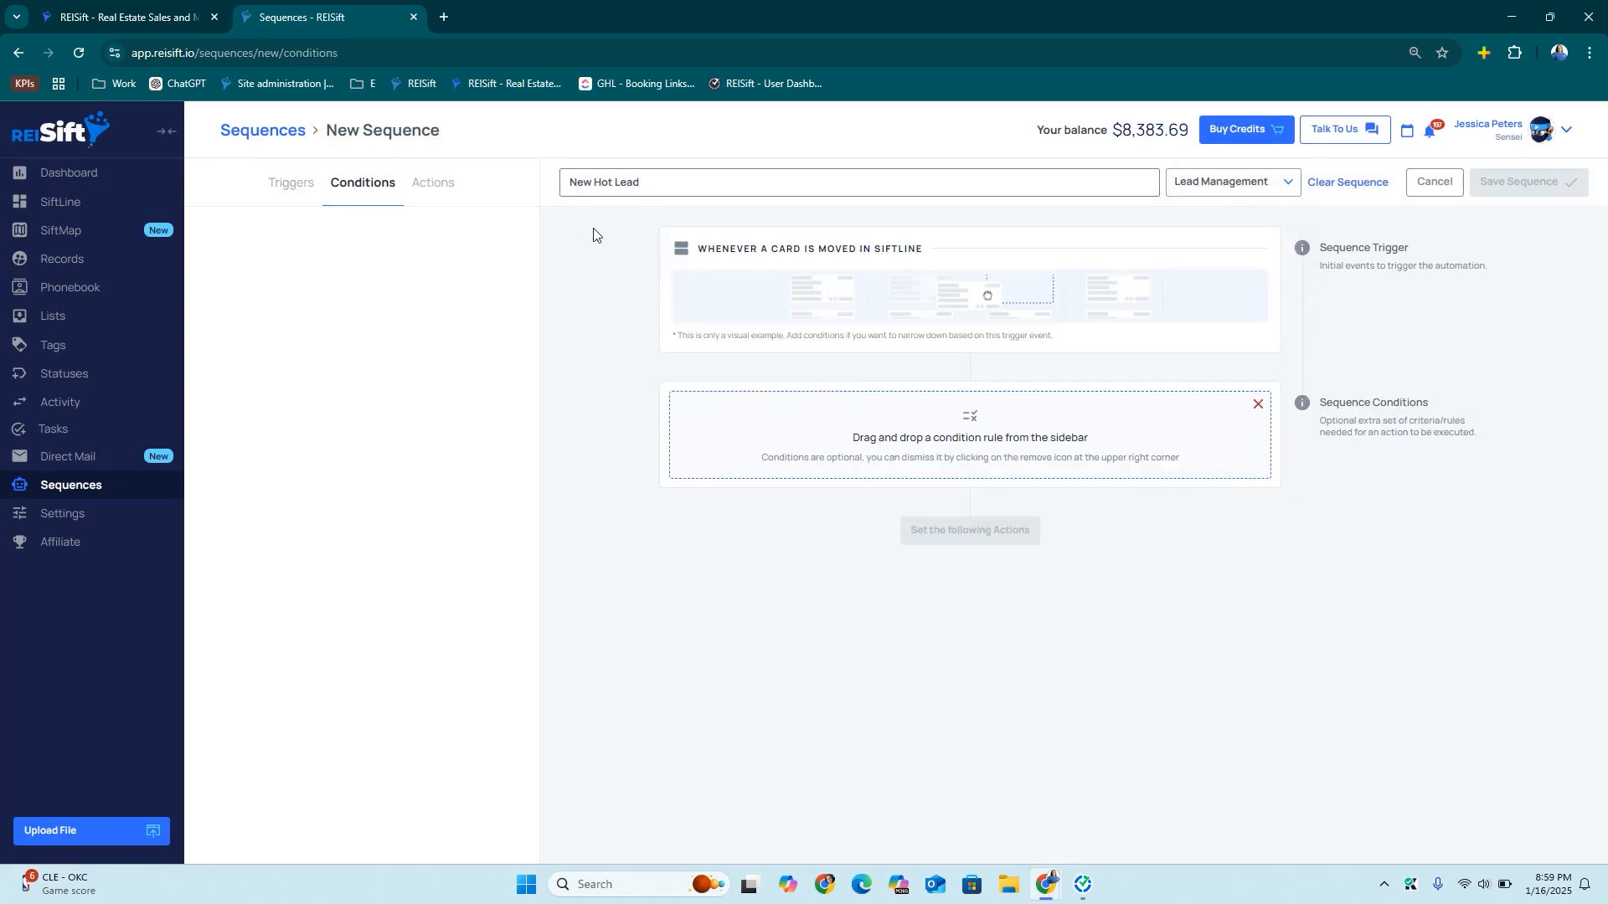
pyautogui.moveTo(381, 249); pyautogui.dragTo(884, 483)
pyautogui.click(1015, 538)
pyautogui.scroll(-1, 1063, 665)
pyautogui.click(1058, 652)
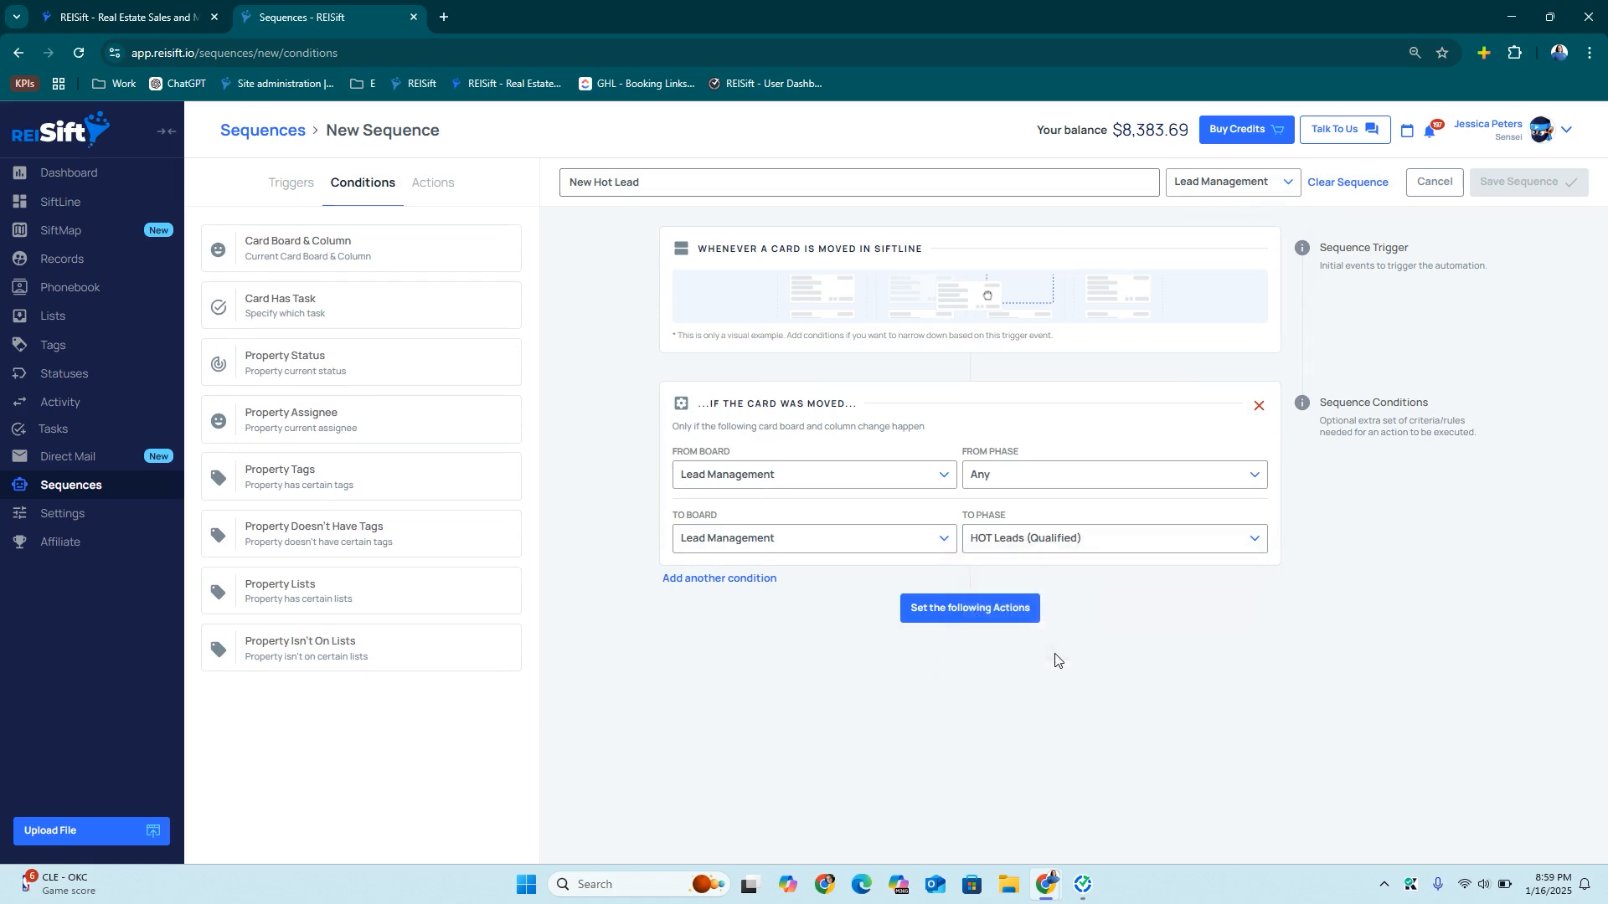
pyautogui.click(977, 613)
# Add actions that clear all property tasks and change the status to Hot Lead
pyautogui.moveTo(363, 244); pyautogui.dragTo(936, 587)
pyautogui.click(970, 708)
pyautogui.moveTo(354, 487); pyautogui.dragTo(825, 721)
pyautogui.click(799, 690)
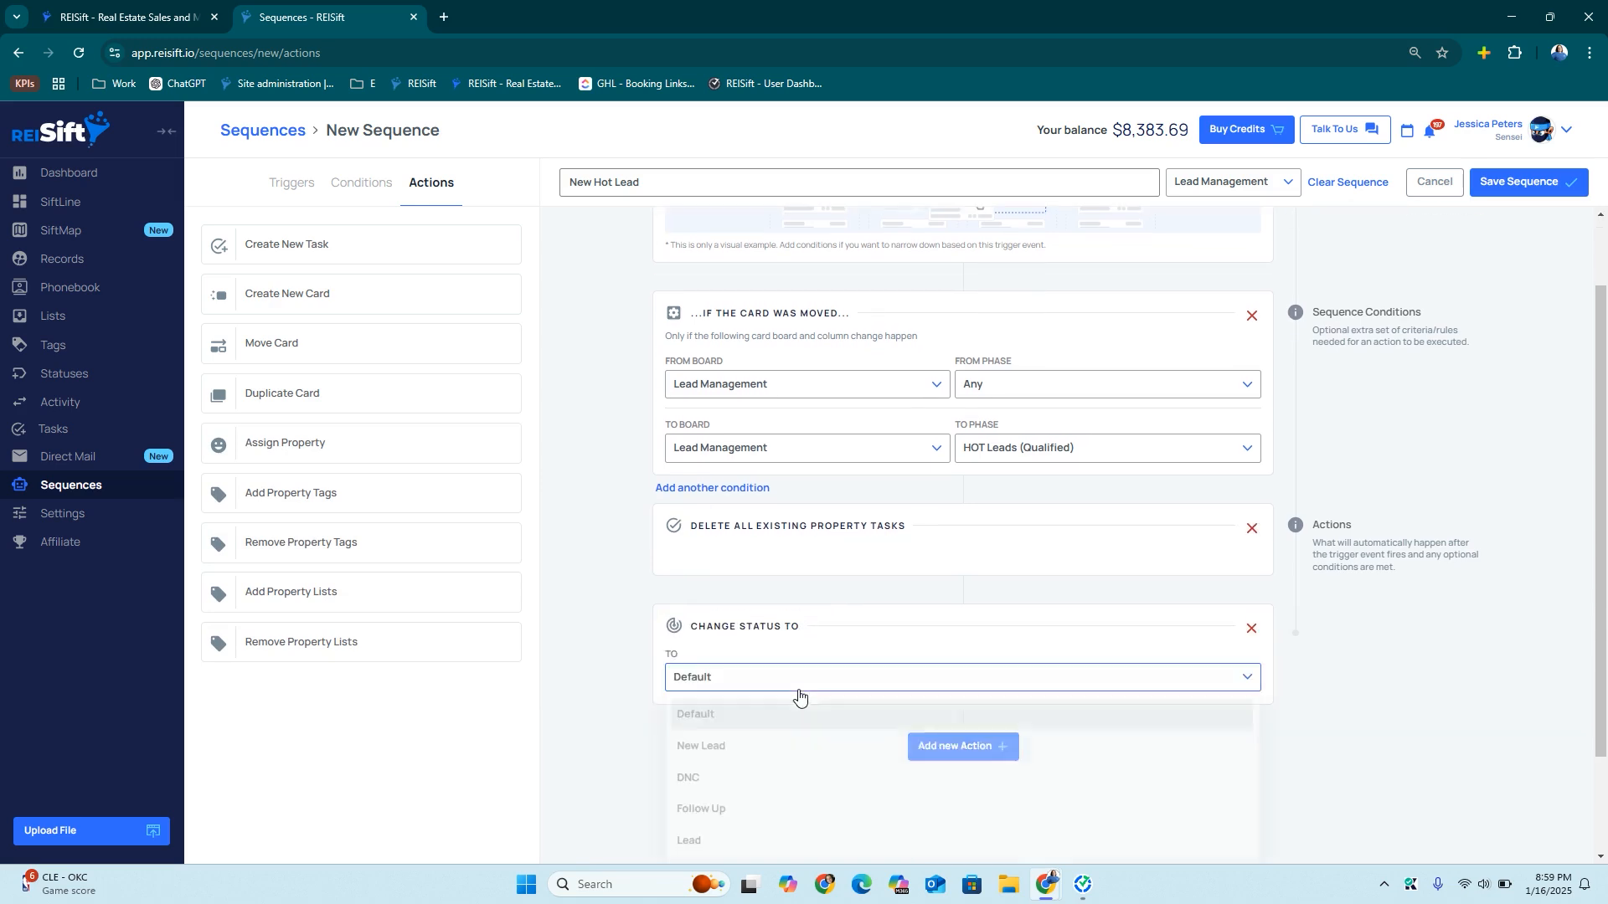
pyautogui.scroll(-5, 795, 745)
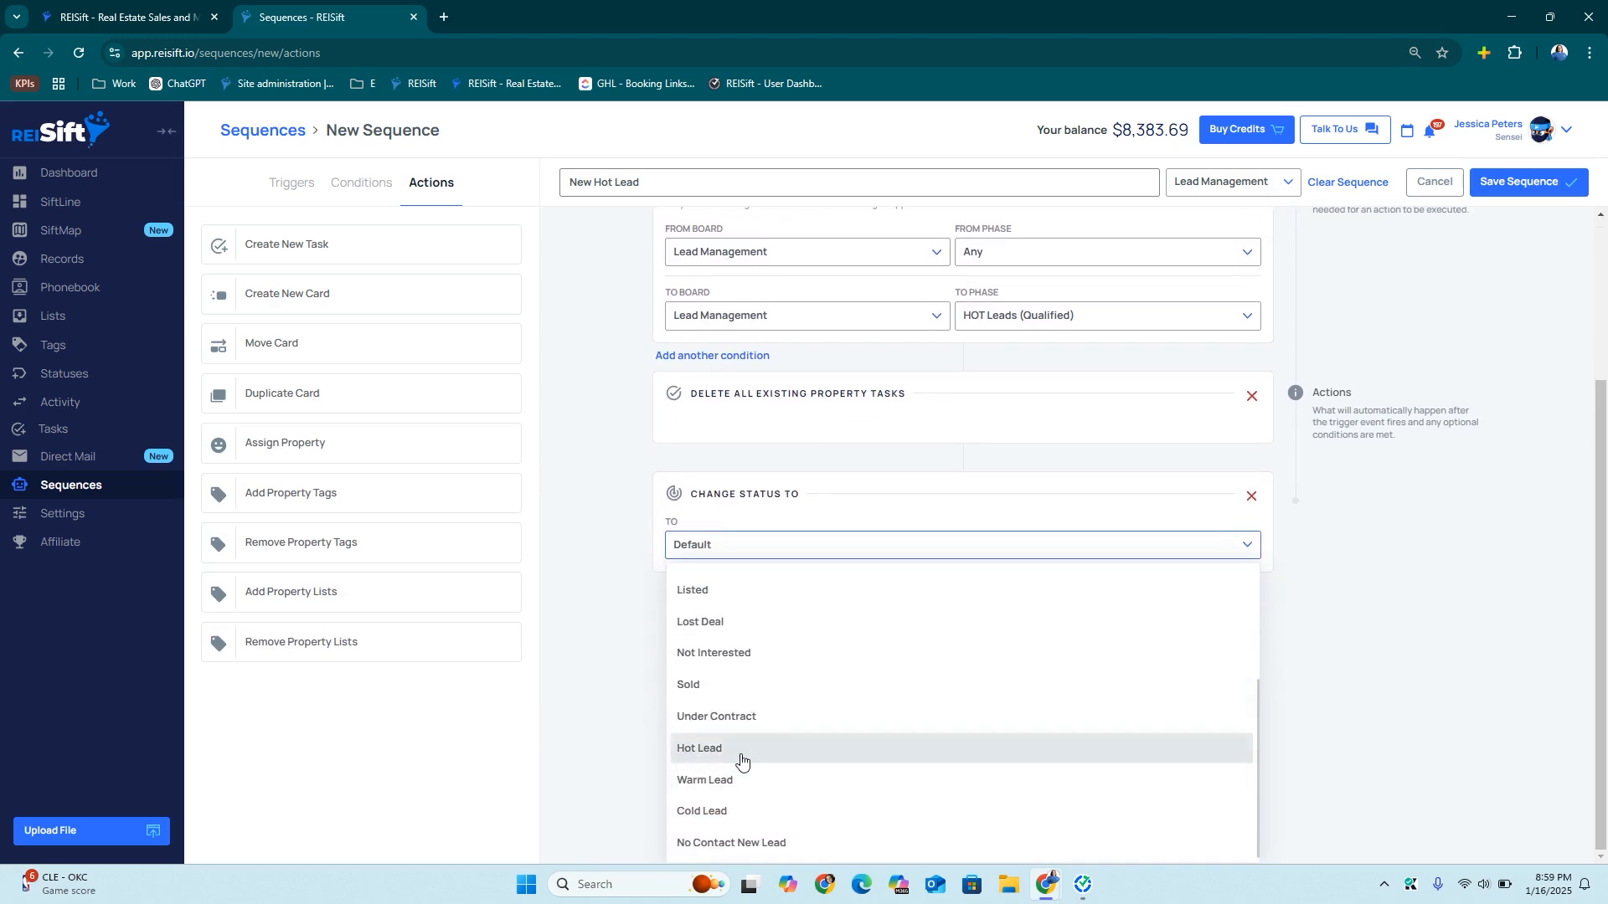
pyautogui.click(740, 759)
# Add a HOT Follow-Up (2 Day) task-creation action and save the sequence
pyautogui.click(963, 614)
pyautogui.moveTo(315, 242); pyautogui.dragTo(847, 675)
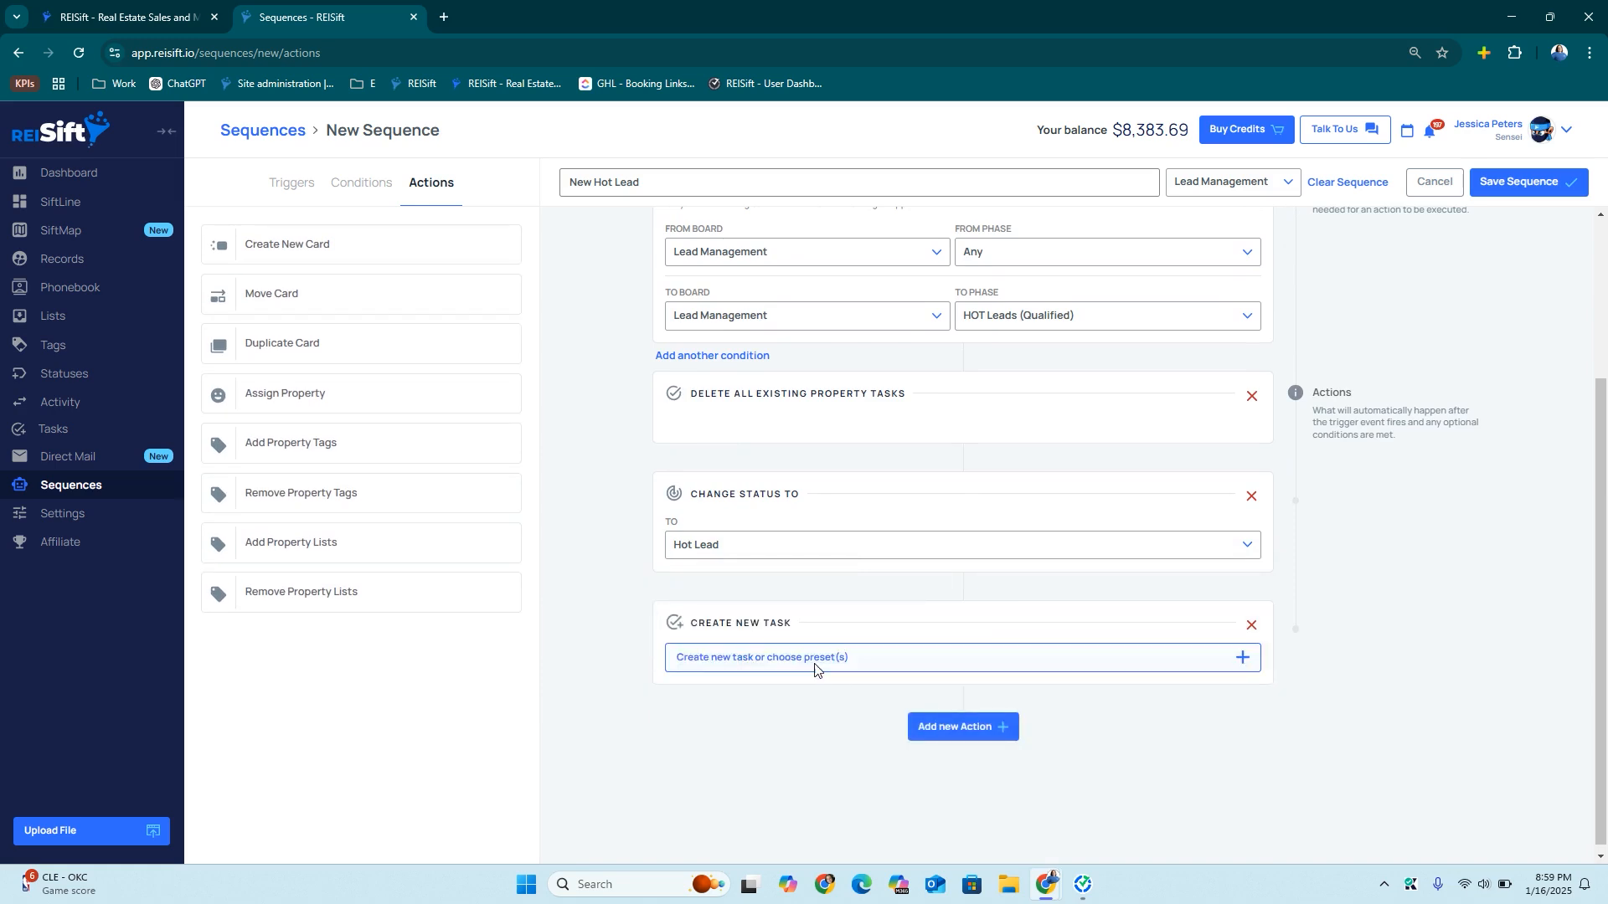
pyautogui.click(814, 661)
pyautogui.click(859, 277)
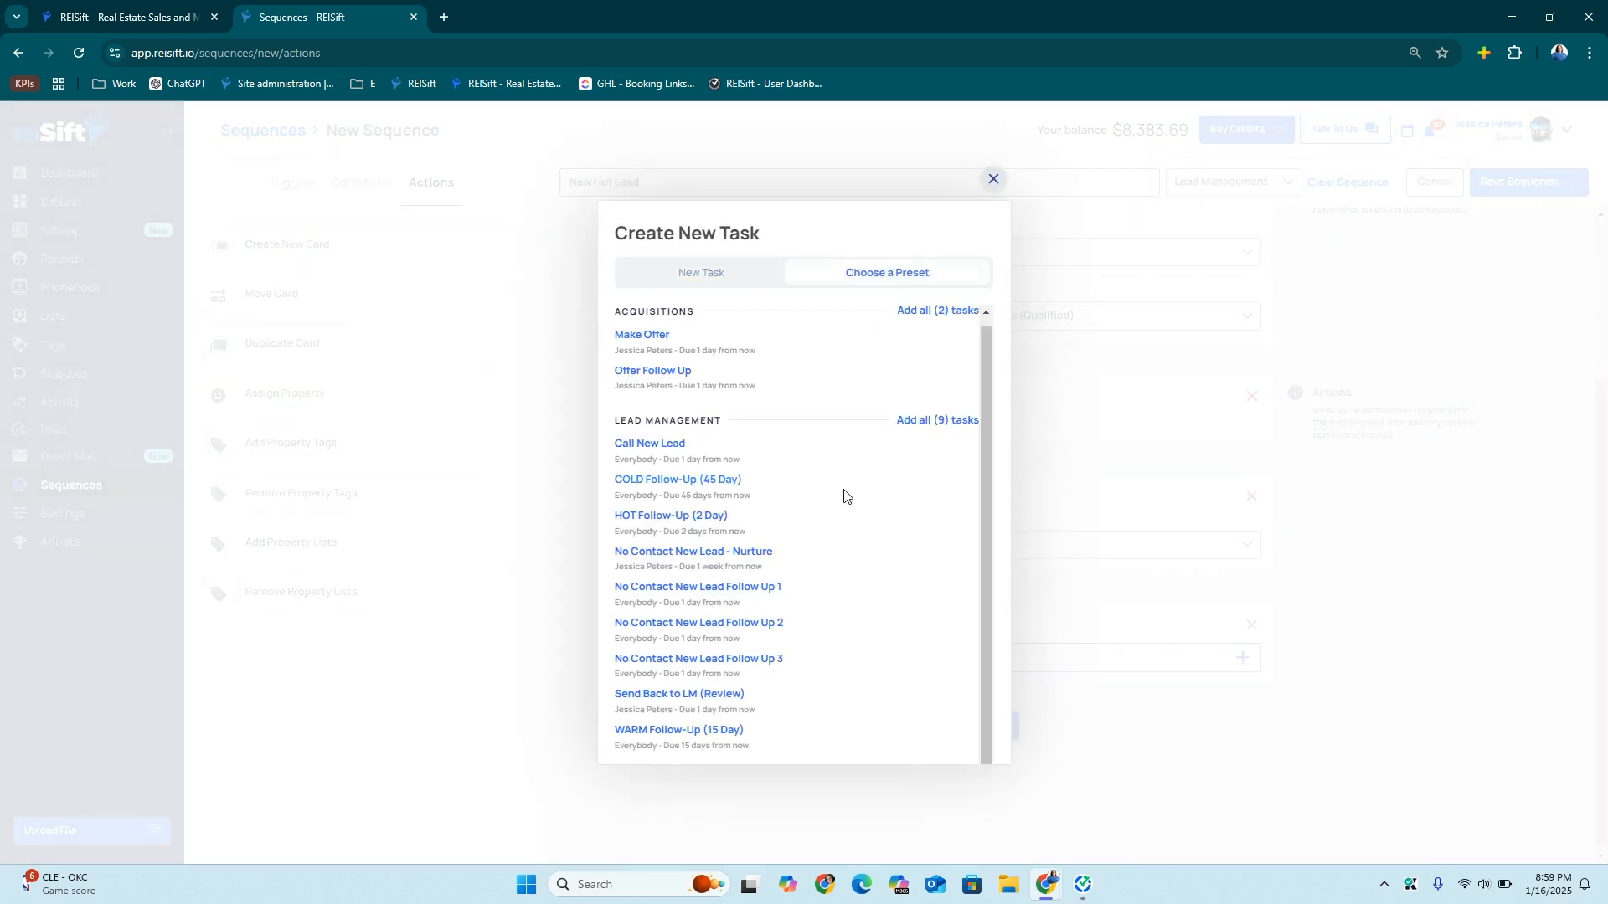
pyautogui.scroll(-2, 844, 496)
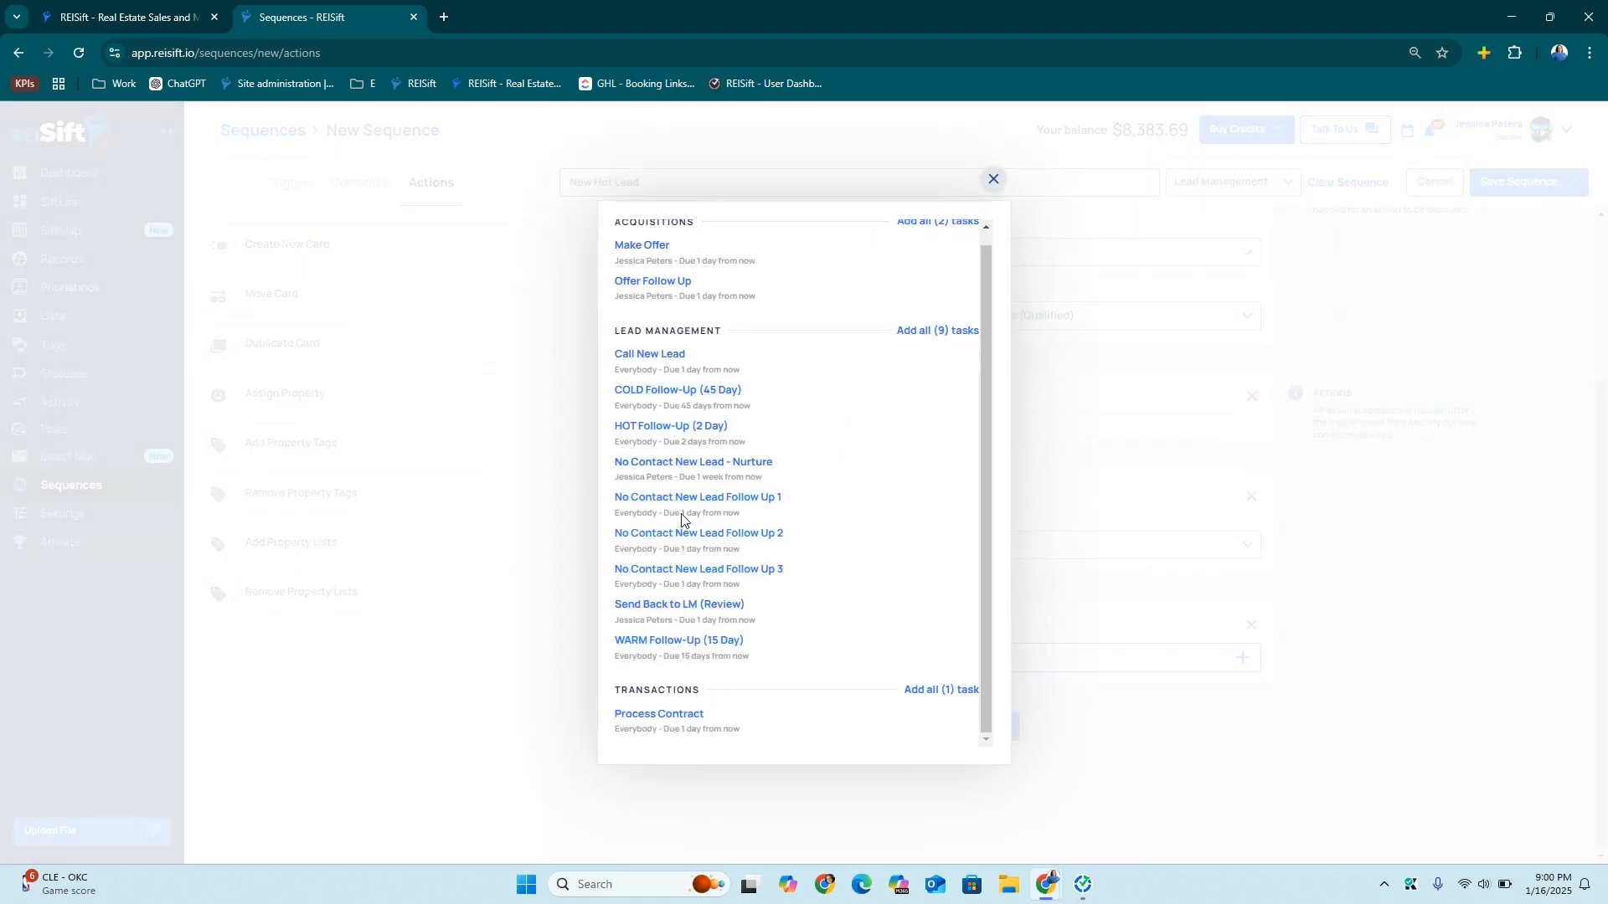
pyautogui.click(662, 428)
pyautogui.scroll(3, 1346, 359)
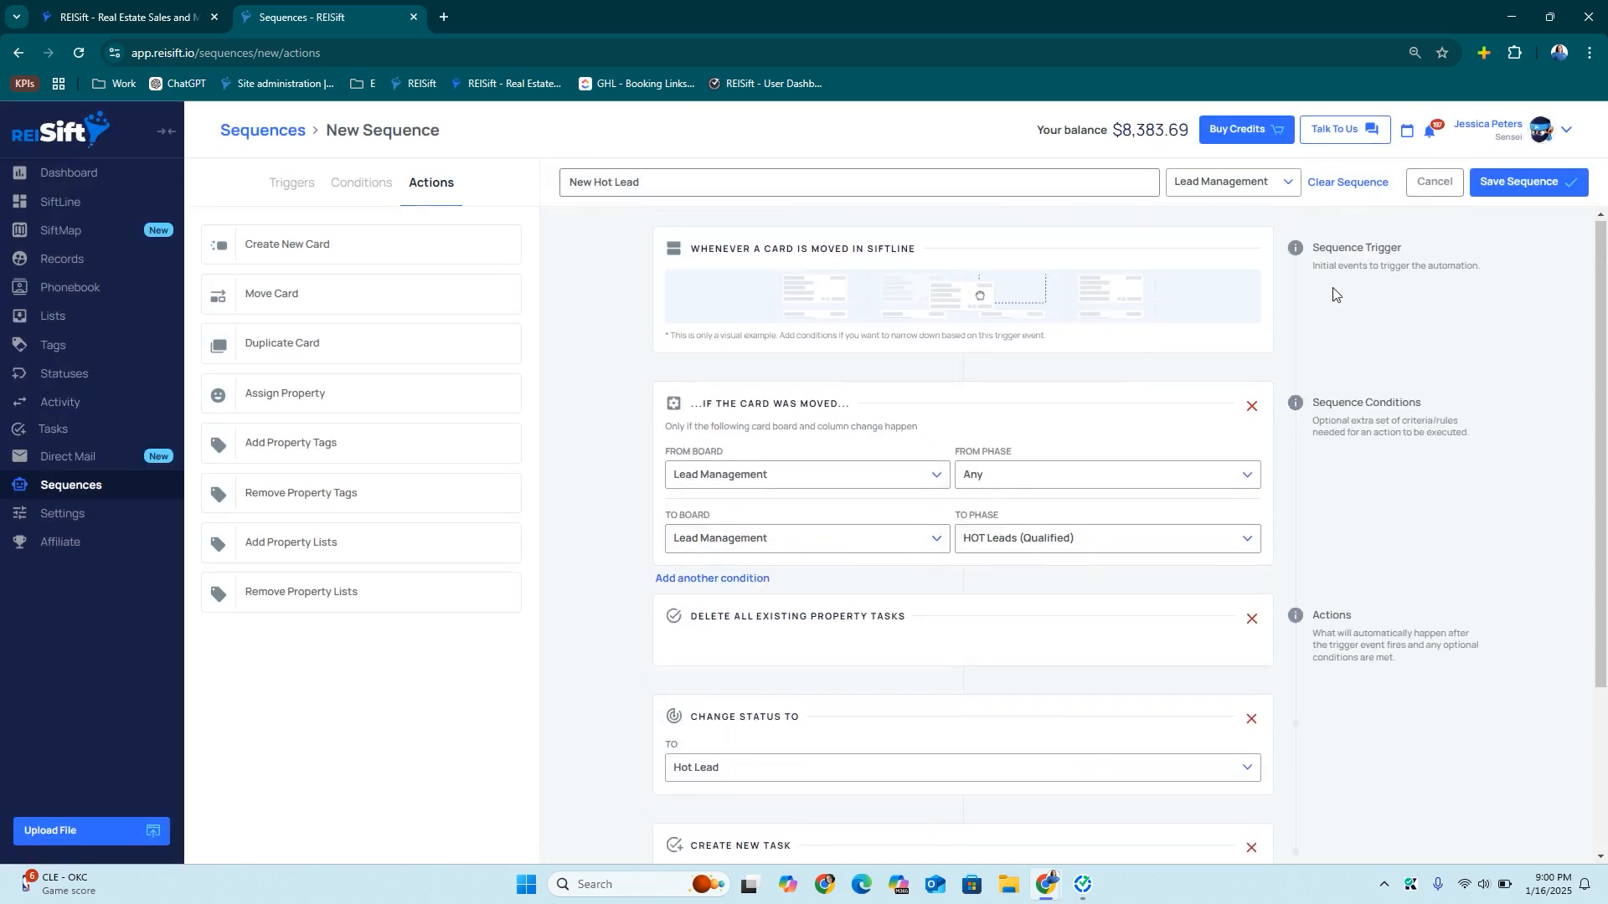
pyautogui.click(1539, 181)
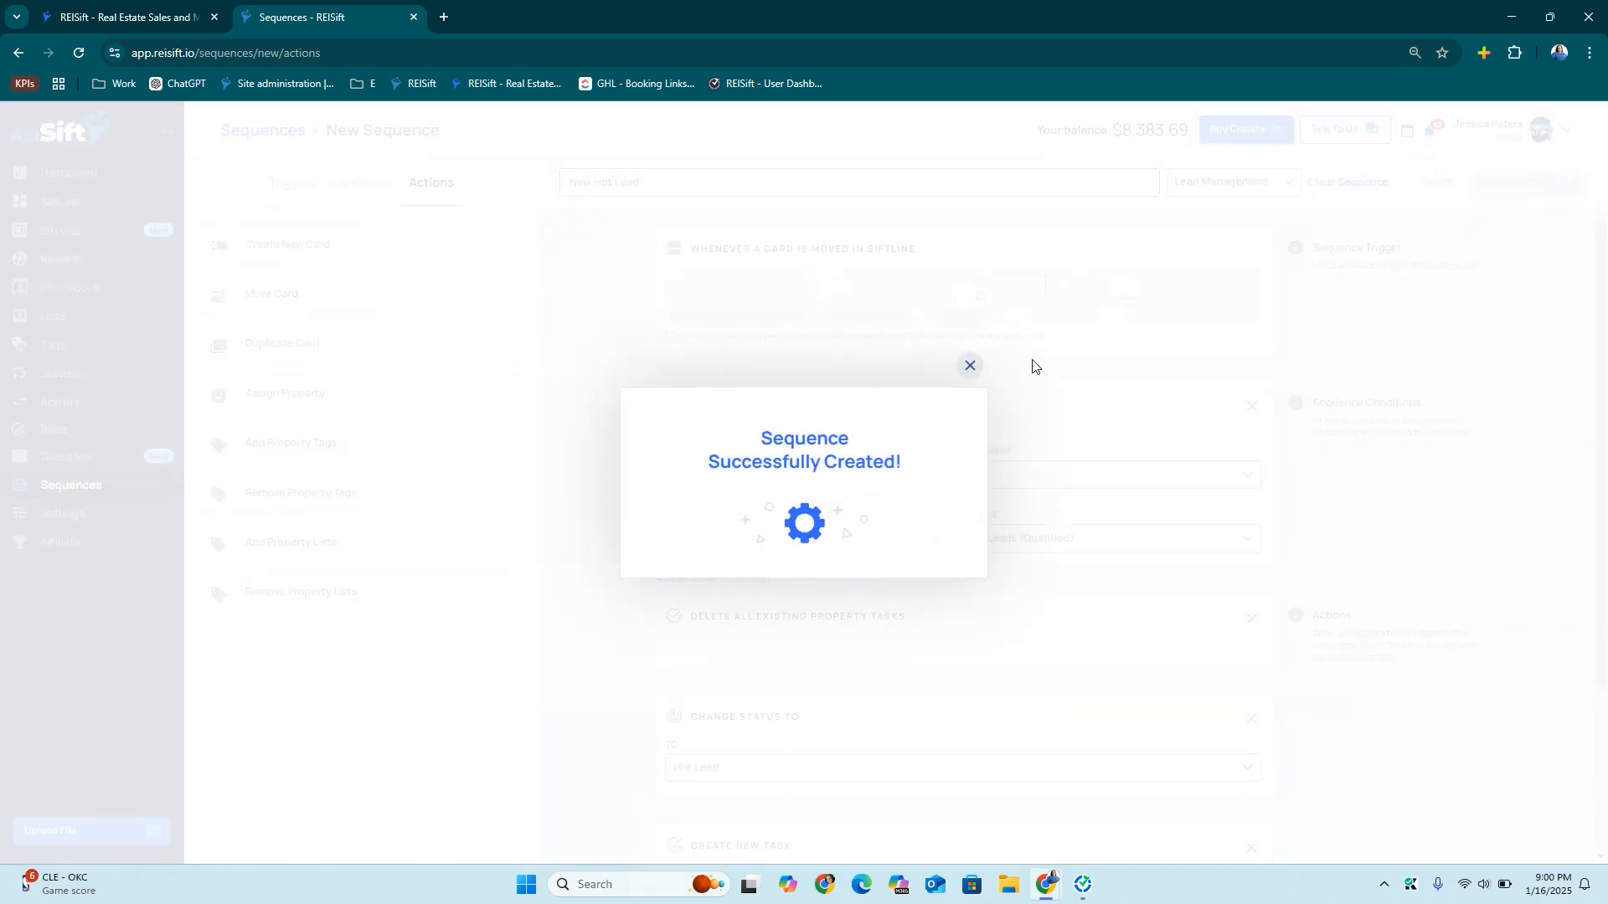
# Start Hot Lead Loop, triggered when the HOT Follow-Up (2 Day) task is completed
pyautogui.click(1453, 184)
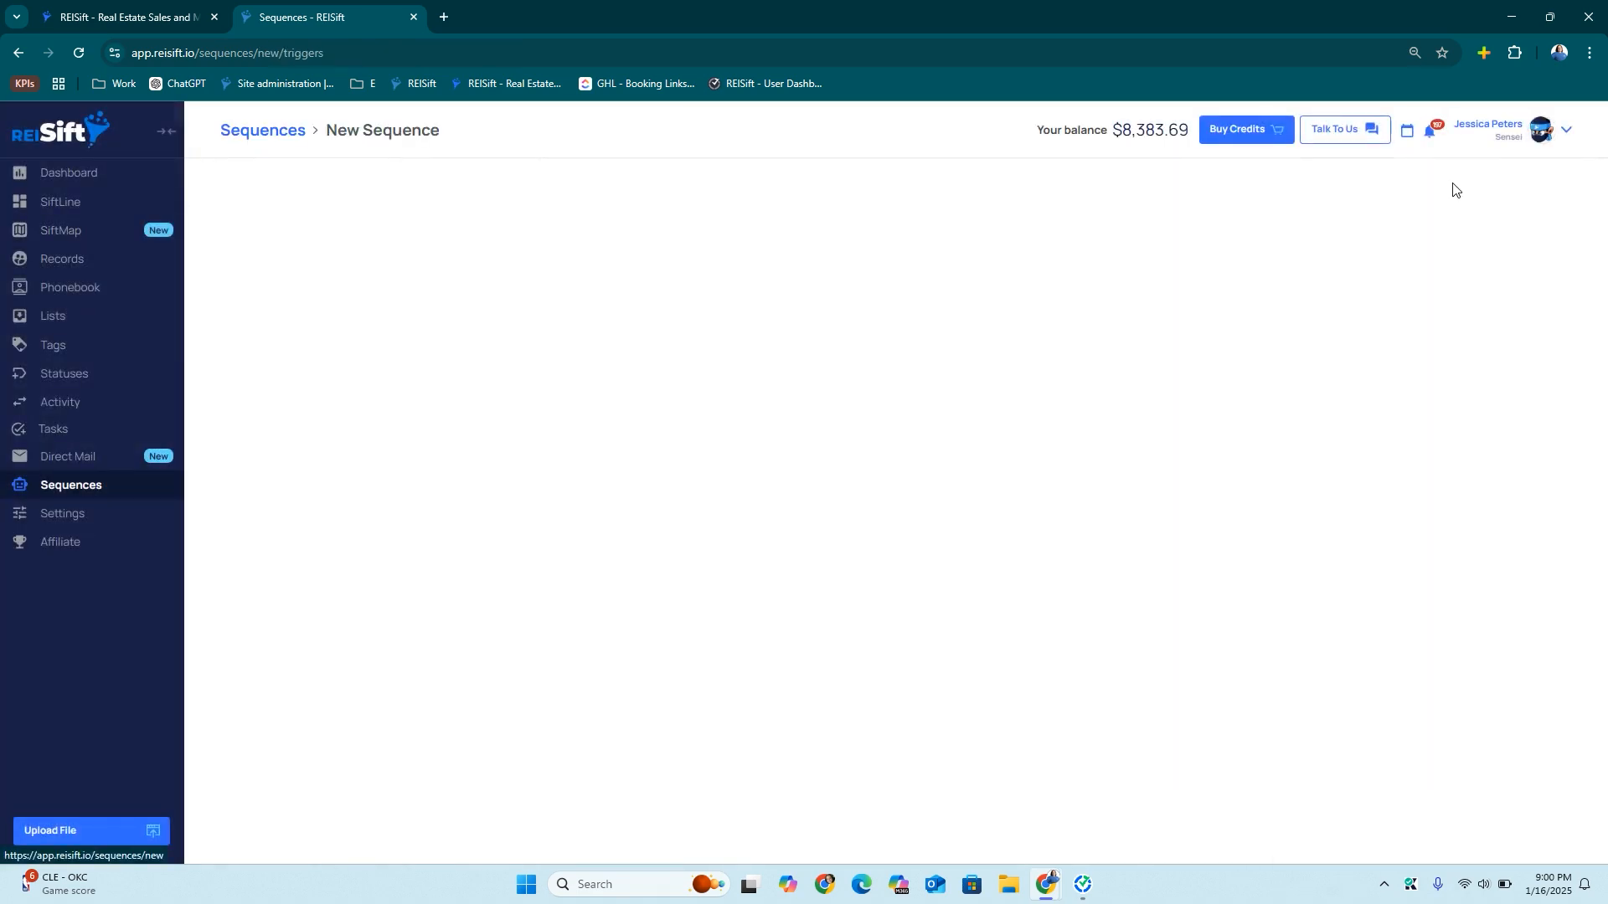
pyautogui.click(738, 193)
pyautogui.write('Hot Lead Loop')
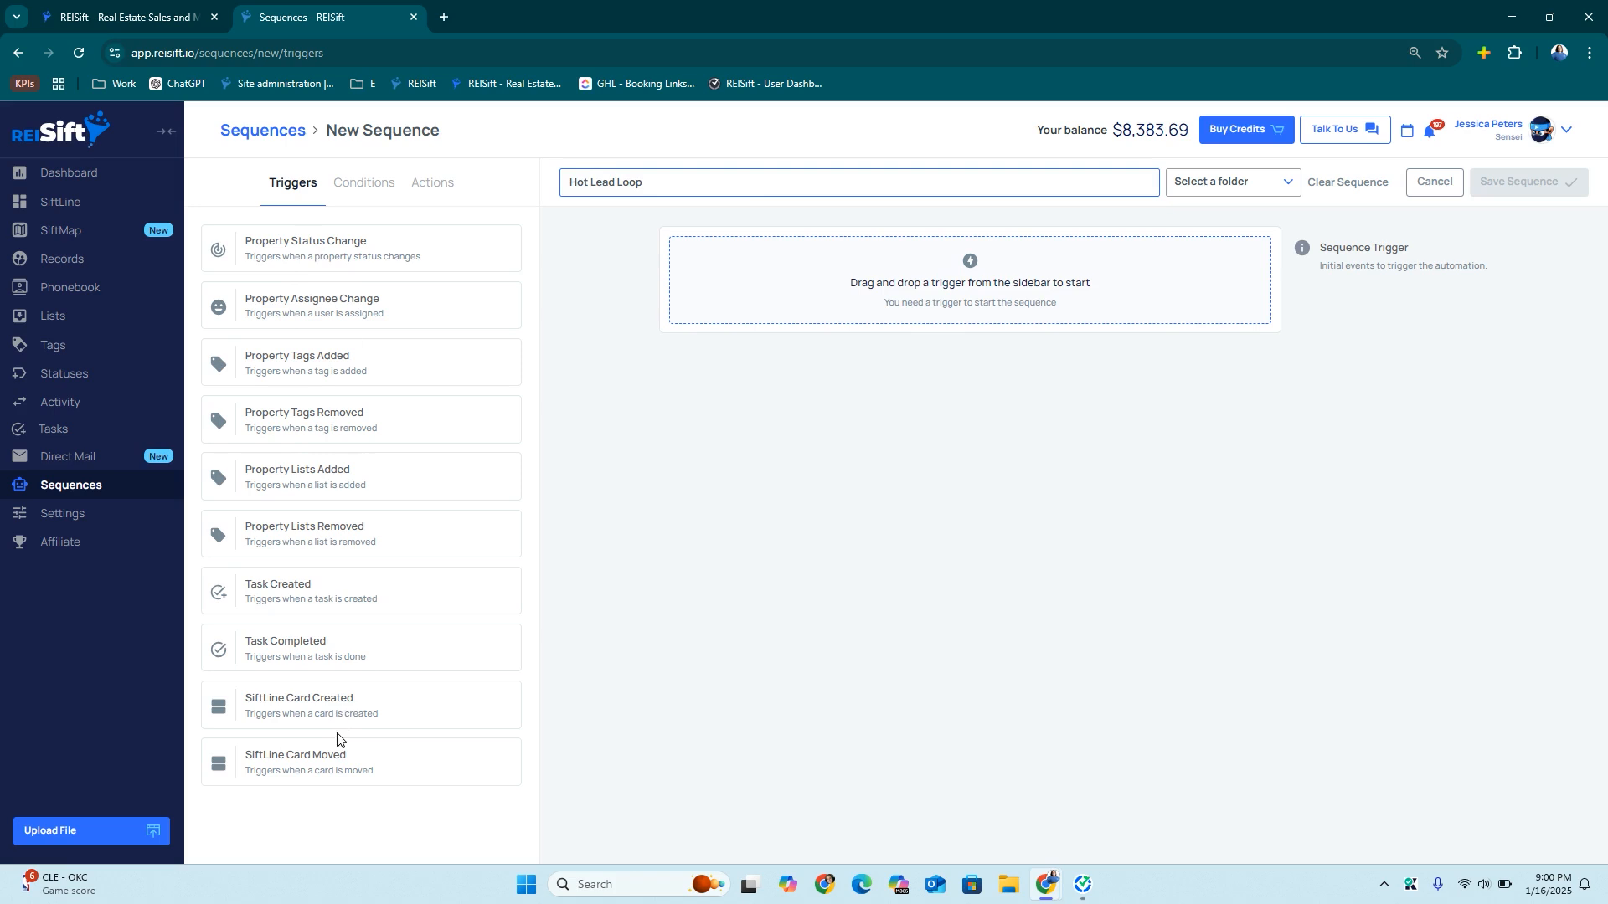
pyautogui.moveTo(324, 657); pyautogui.dragTo(833, 284)
pyautogui.moveTo(333, 244); pyautogui.dragTo(880, 431)
pyautogui.click(833, 448)
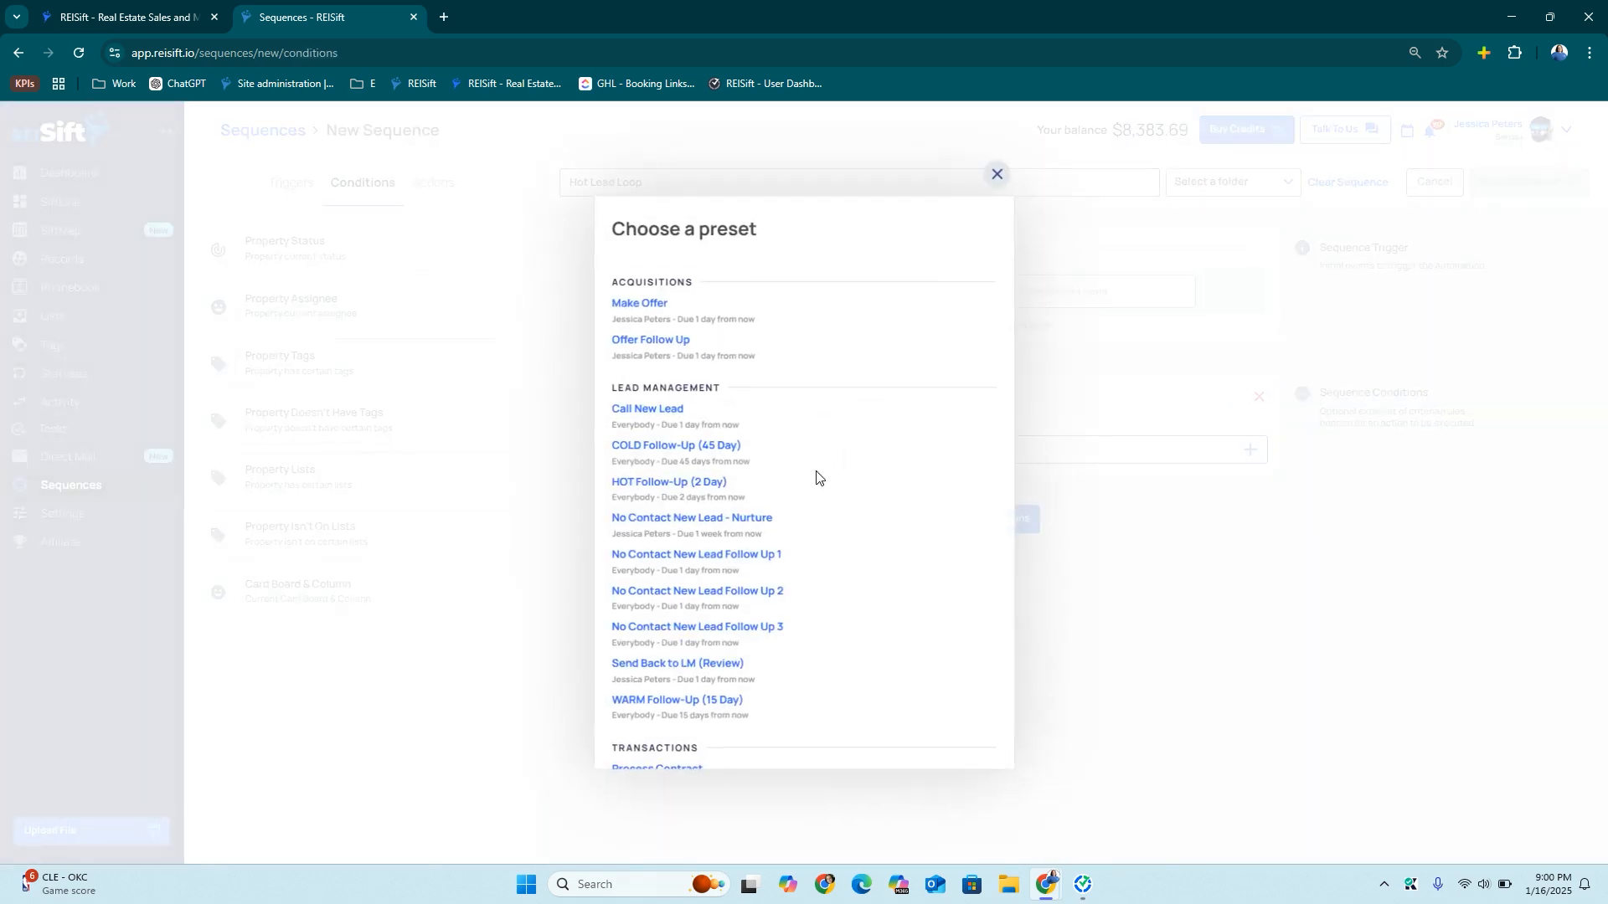
pyautogui.scroll(-1, 757, 617)
pyautogui.click(661, 434)
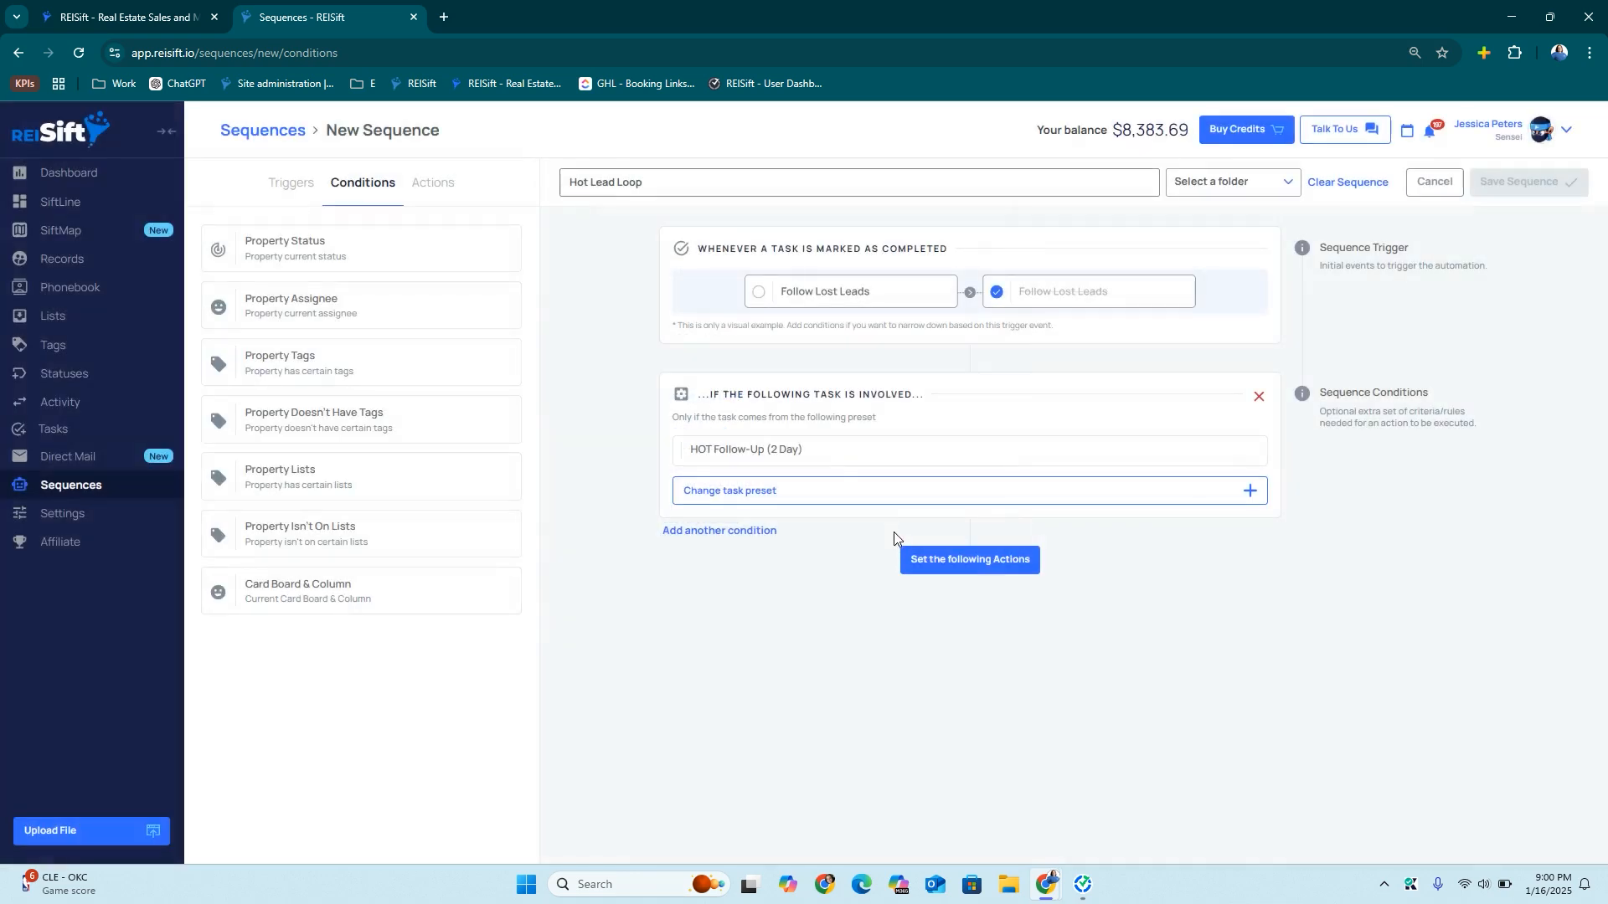
pyautogui.click(963, 556)
# Add an action that creates a new HOT Follow-Up (2 Day) task
pyautogui.moveTo(301, 294); pyautogui.dragTo(856, 616)
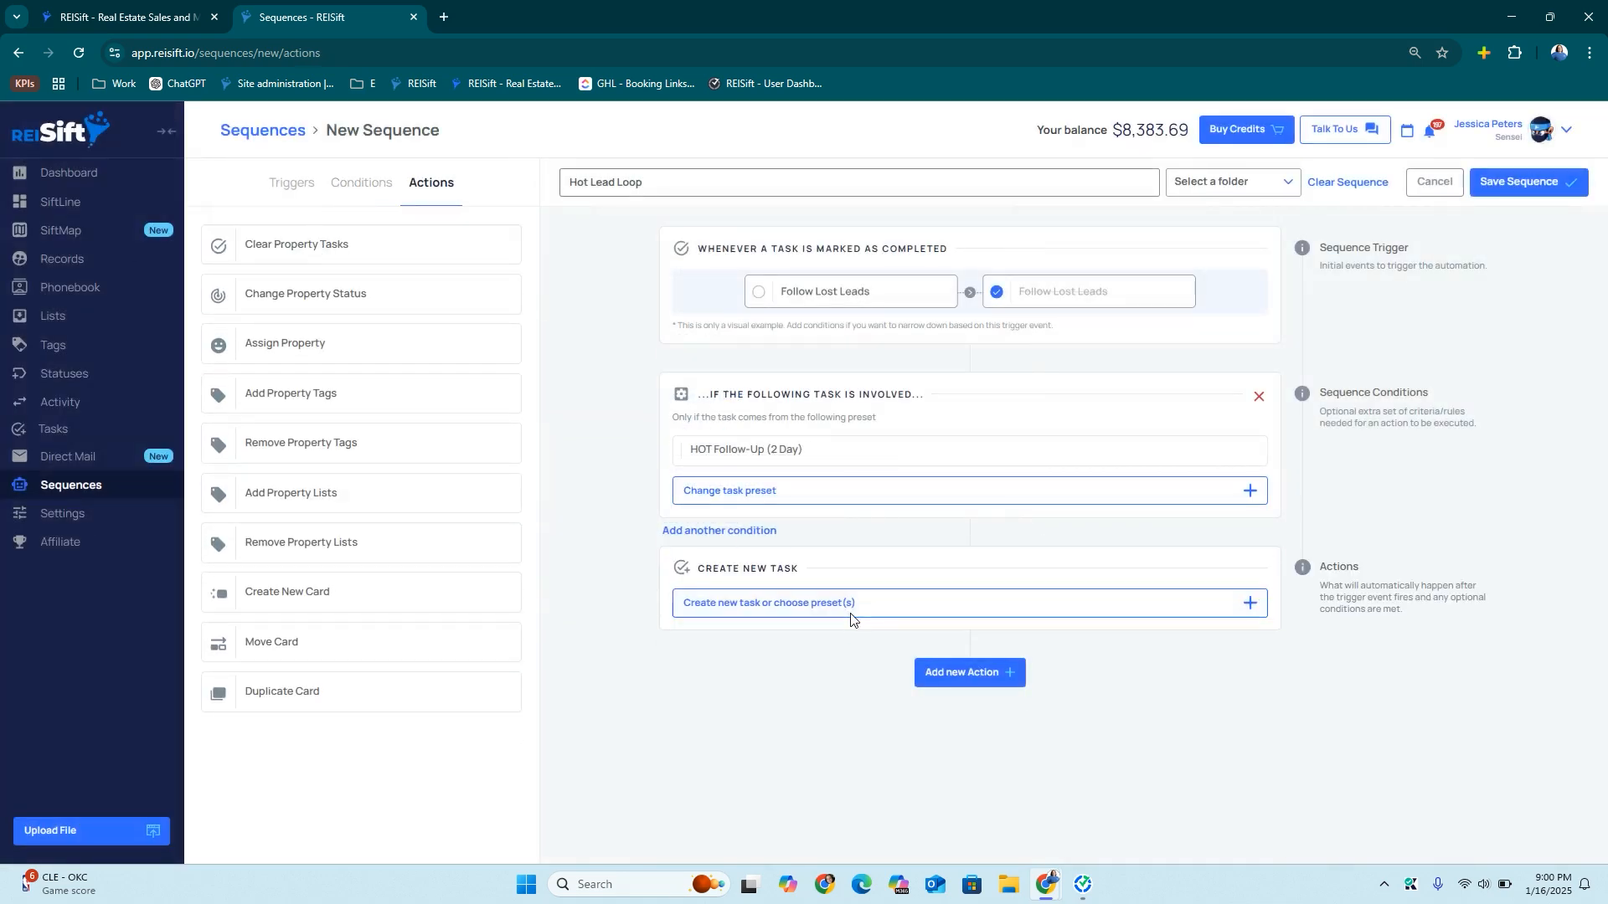
pyautogui.click(850, 613)
pyautogui.click(879, 278)
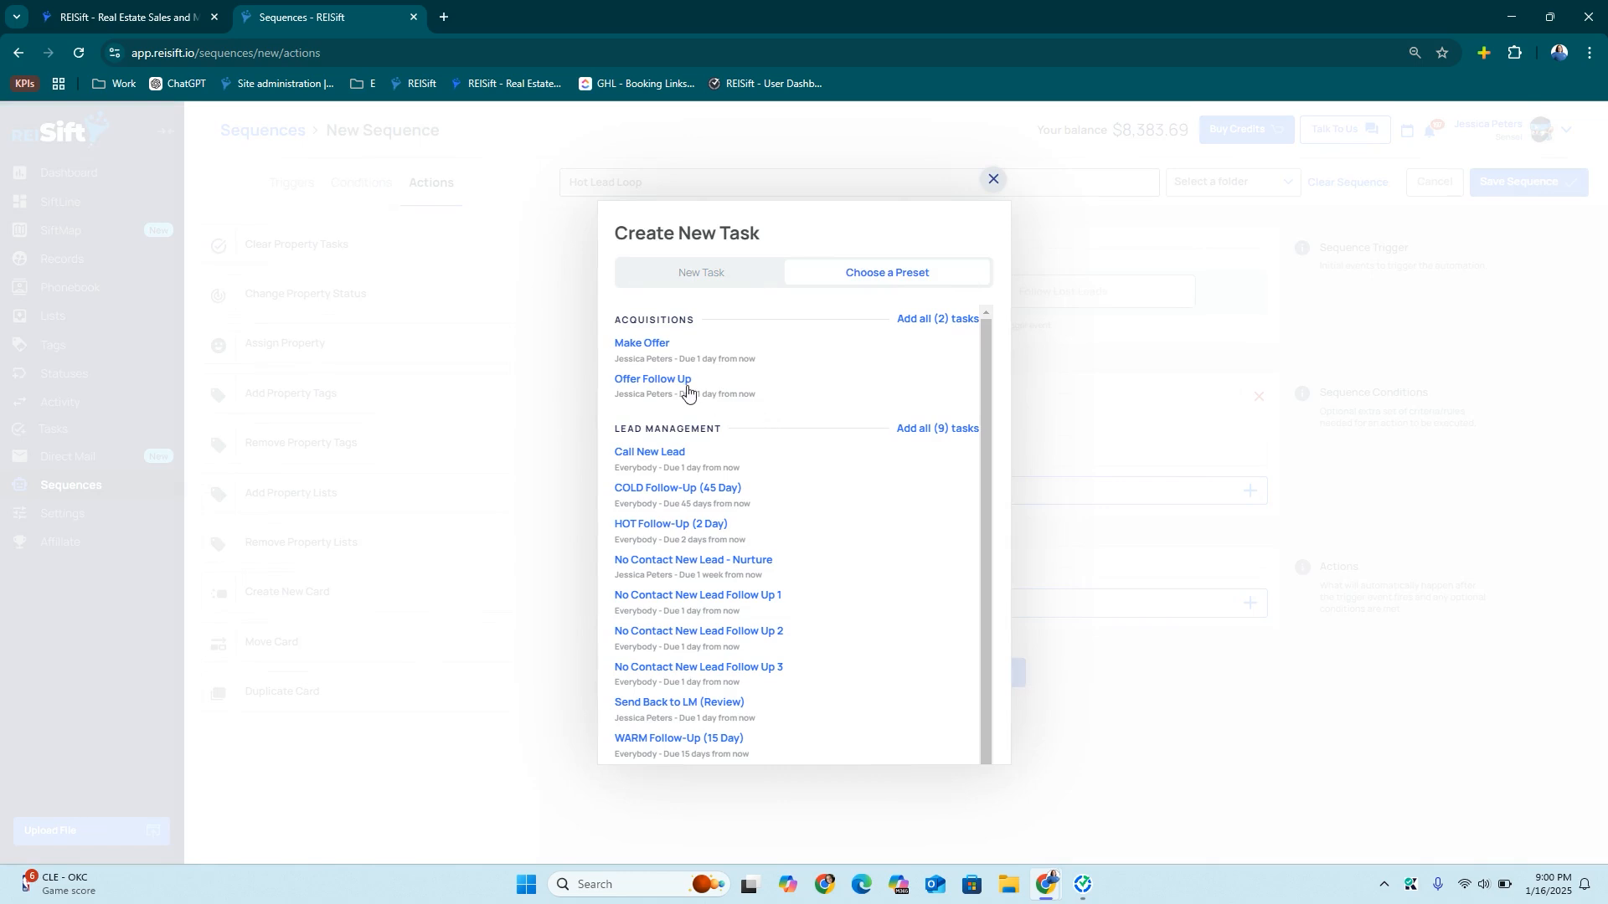
pyautogui.scroll(-1, 707, 489)
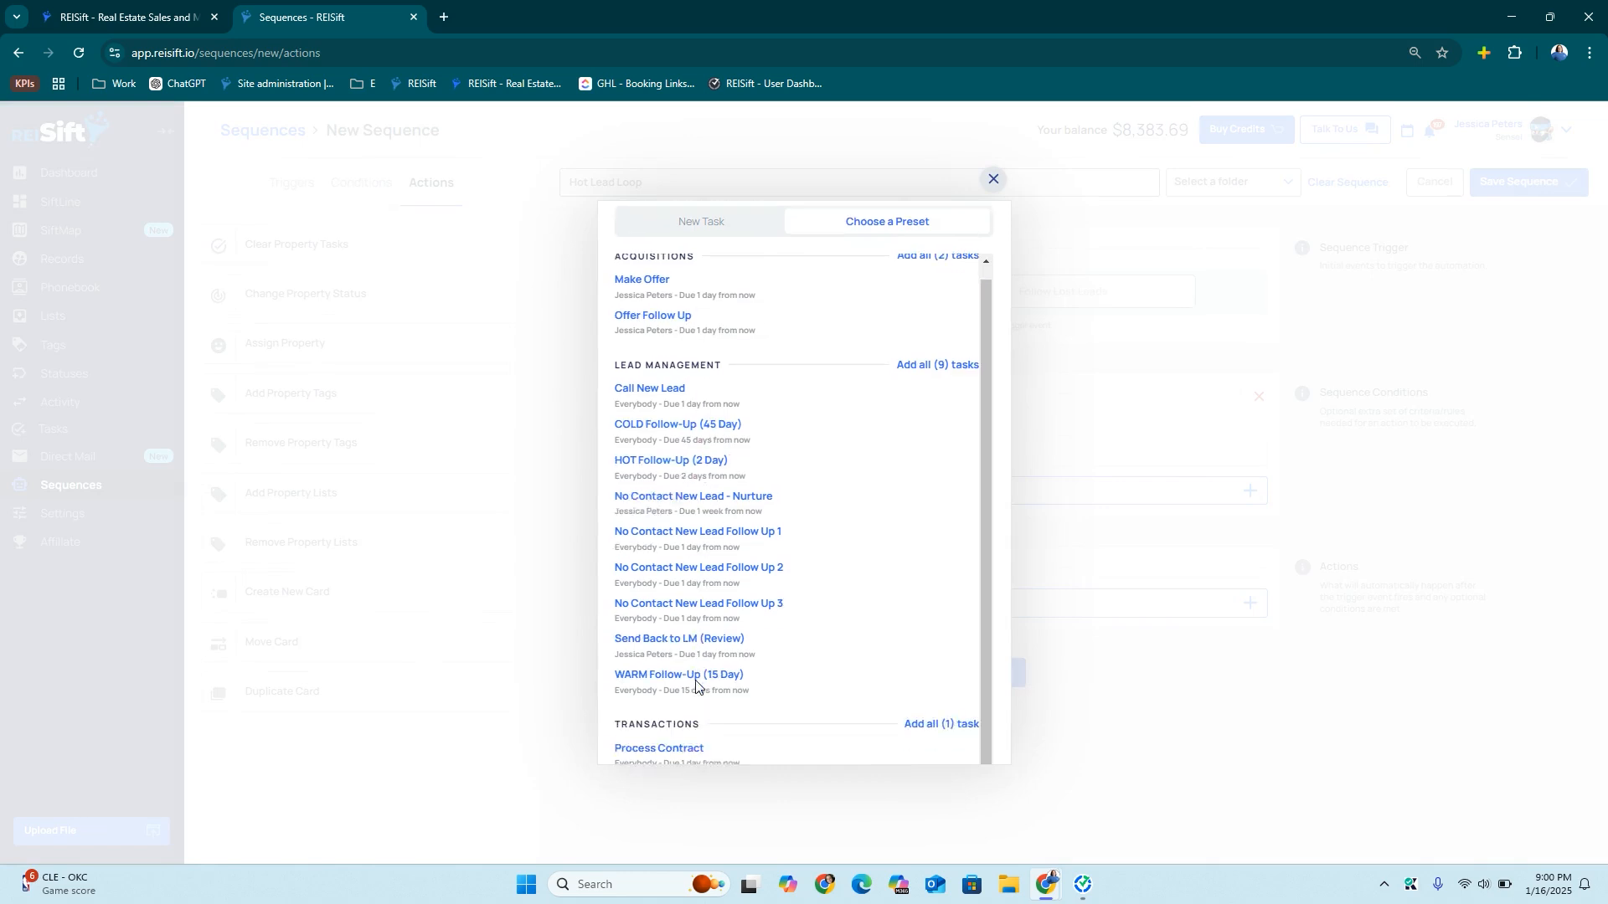
pyautogui.click(675, 429)
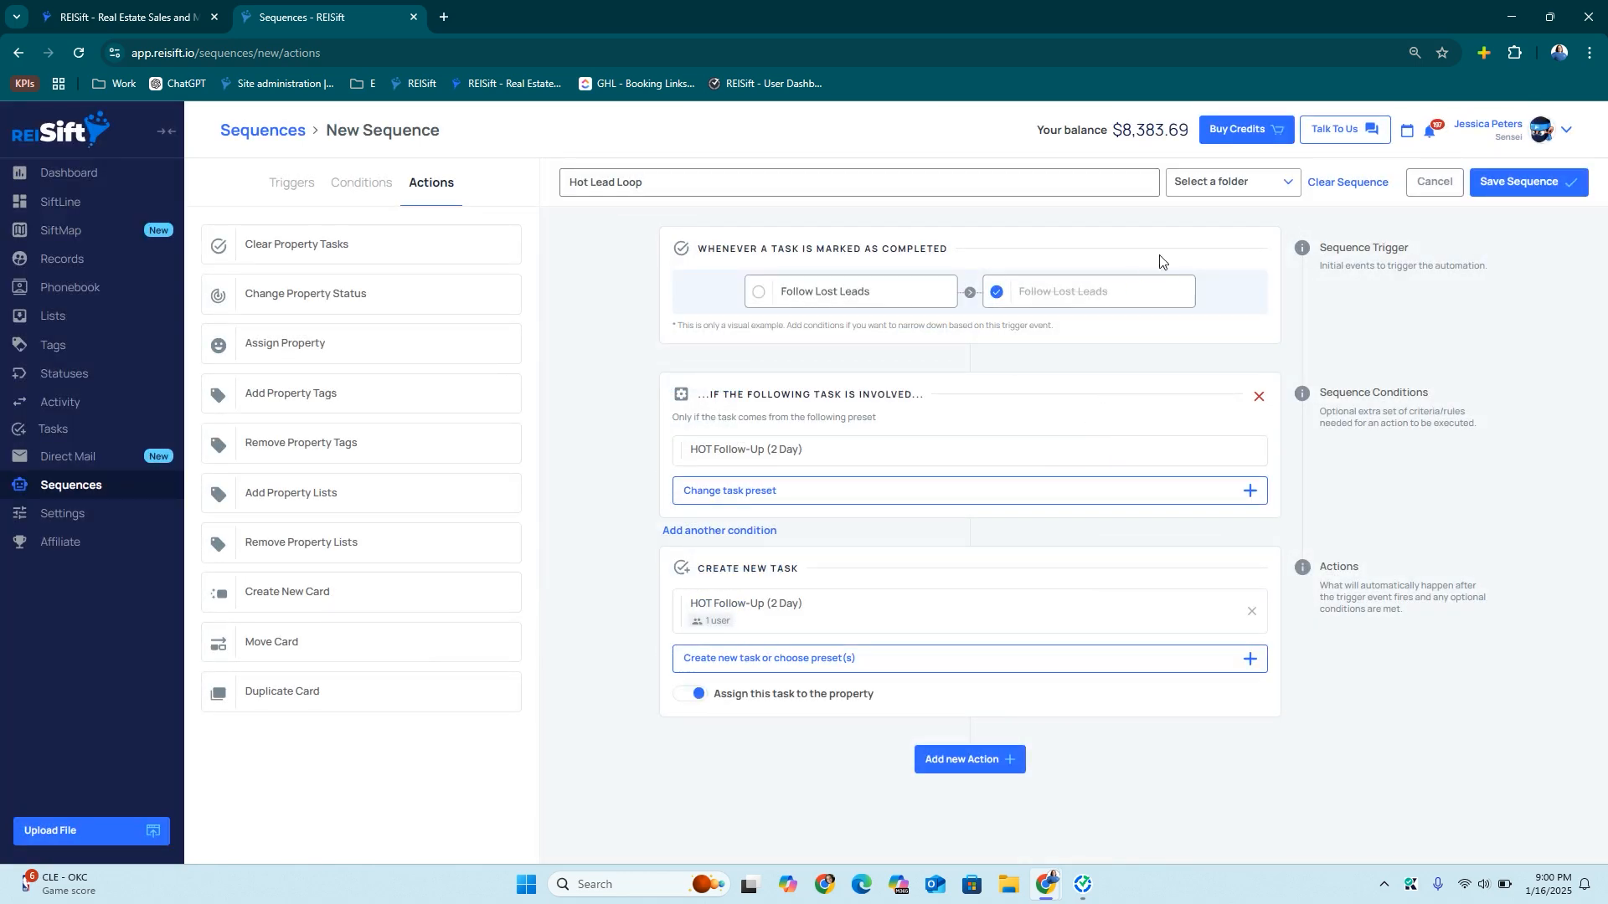
# File the sequence under Lead Management, save it, and close the confirmation
pyautogui.click(1205, 193)
pyautogui.click(1211, 312)
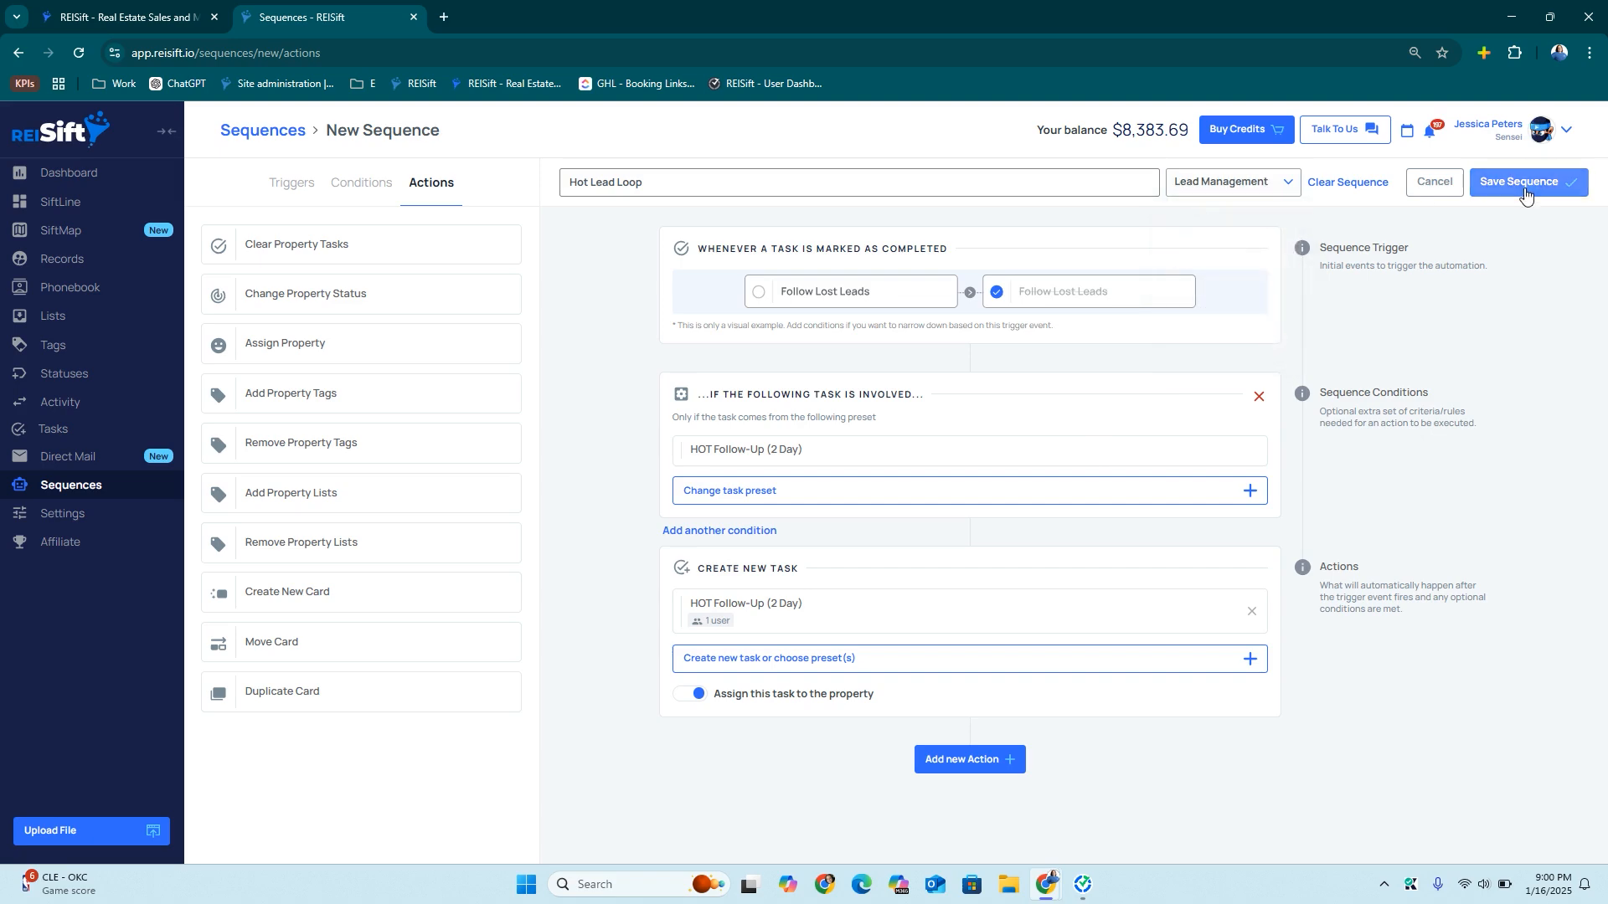
pyautogui.click(963, 370)
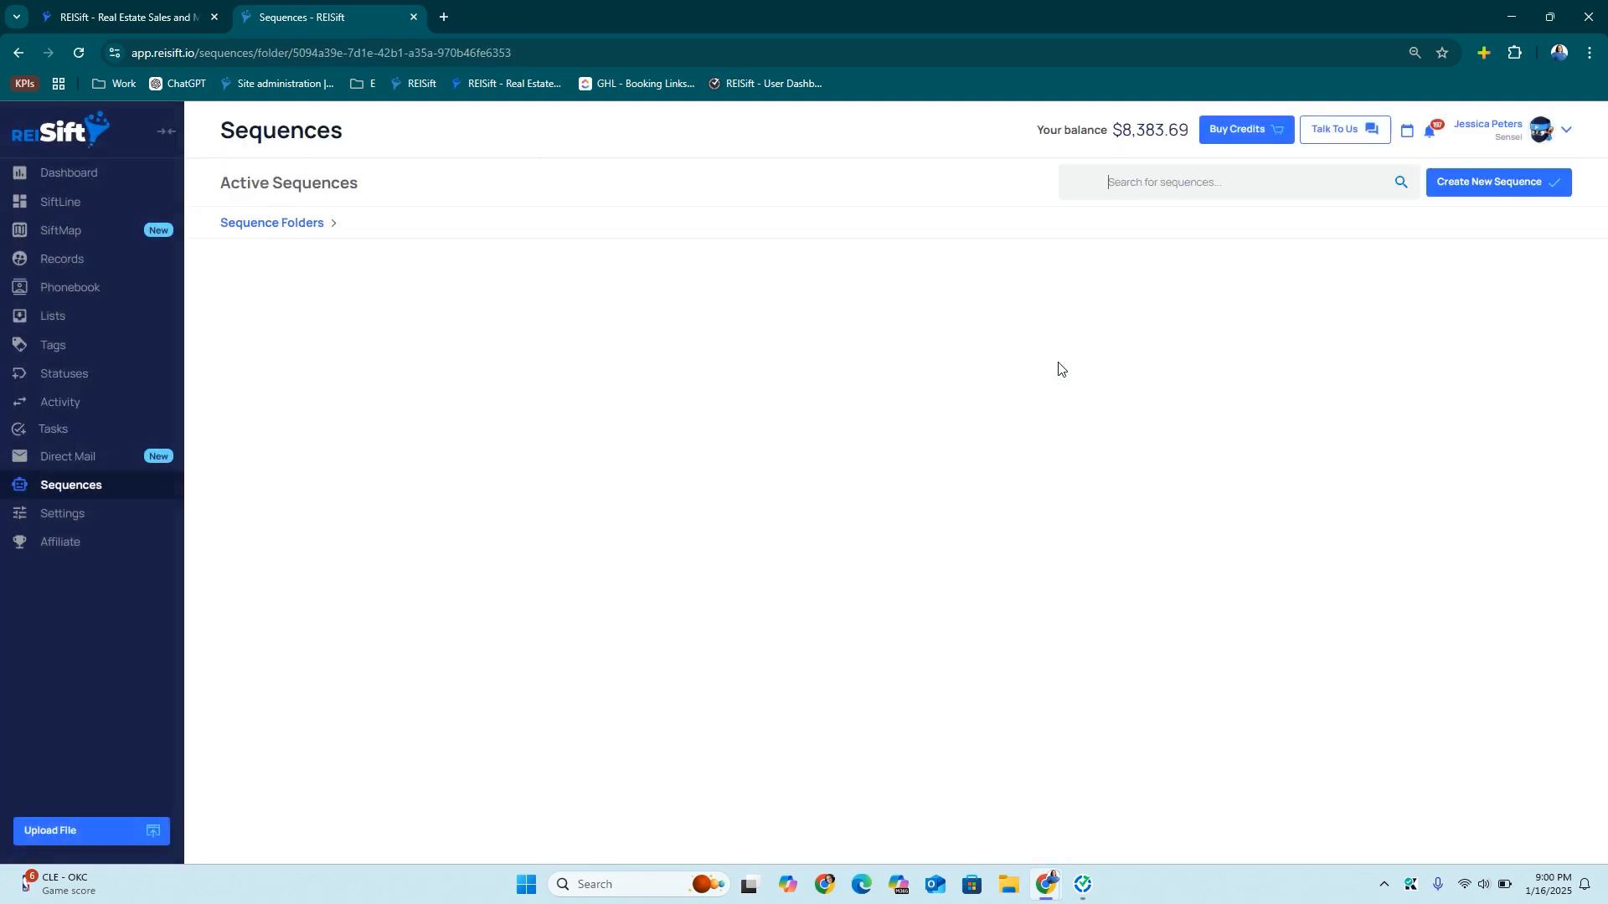
# Look into the Transactions sequence folder, then return to the folder overview
pyautogui.click(274, 223)
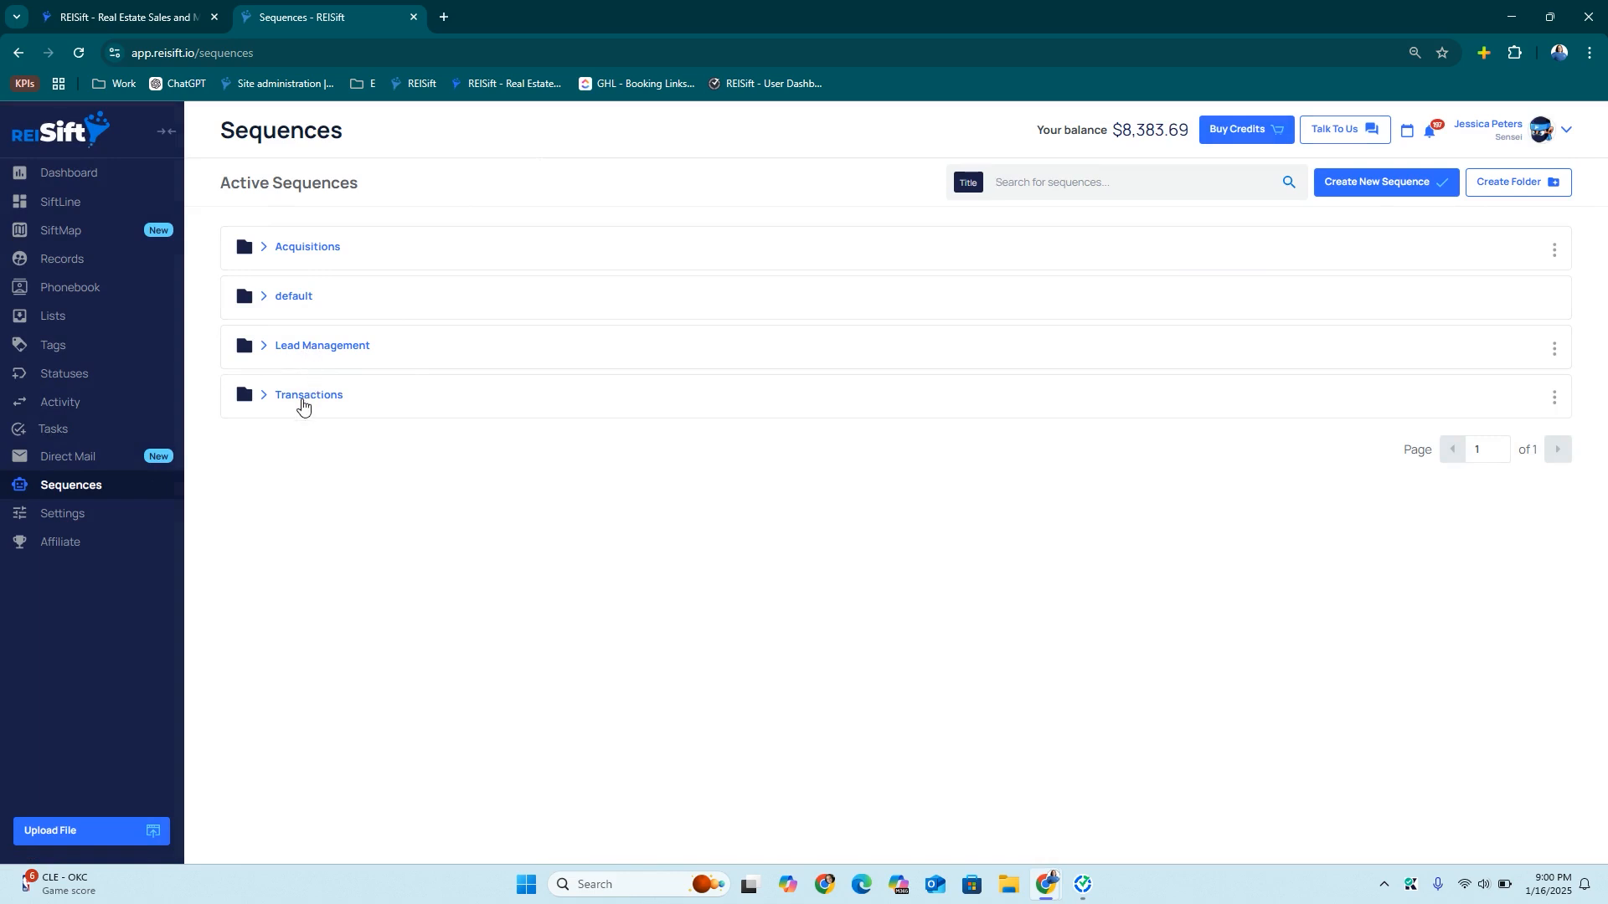
pyautogui.click(303, 397)
pyautogui.click(277, 223)
# Create 'Closed Deal Status', triggered when a Transactiona card moves into the Transactiona Closed phase
pyautogui.click(1357, 184)
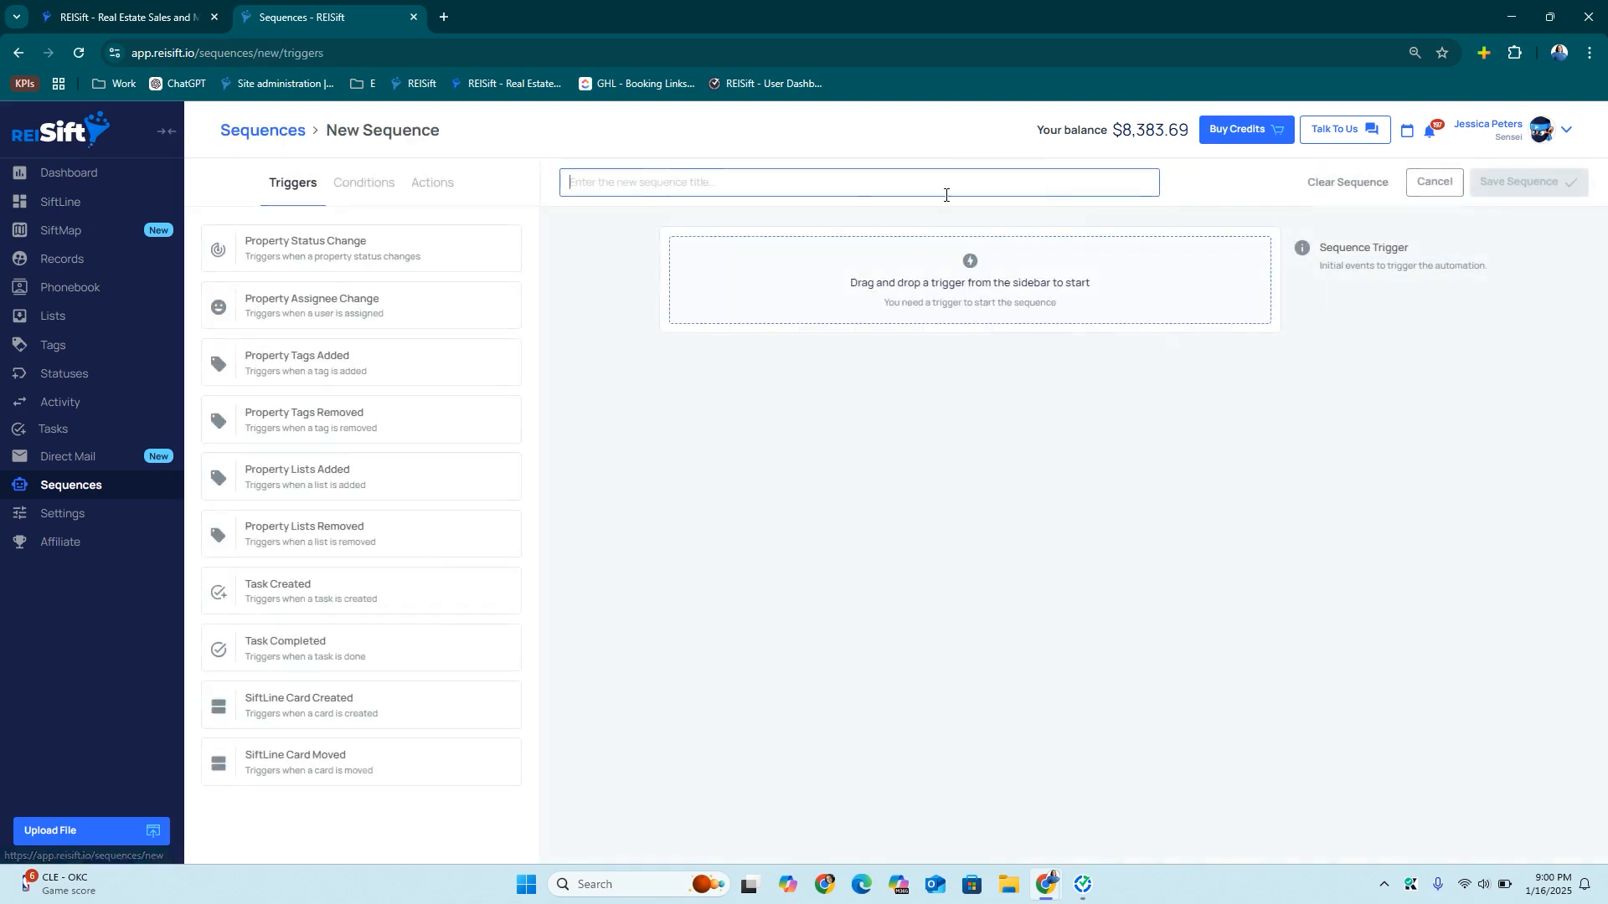
pyautogui.write('Closed Deal Status')
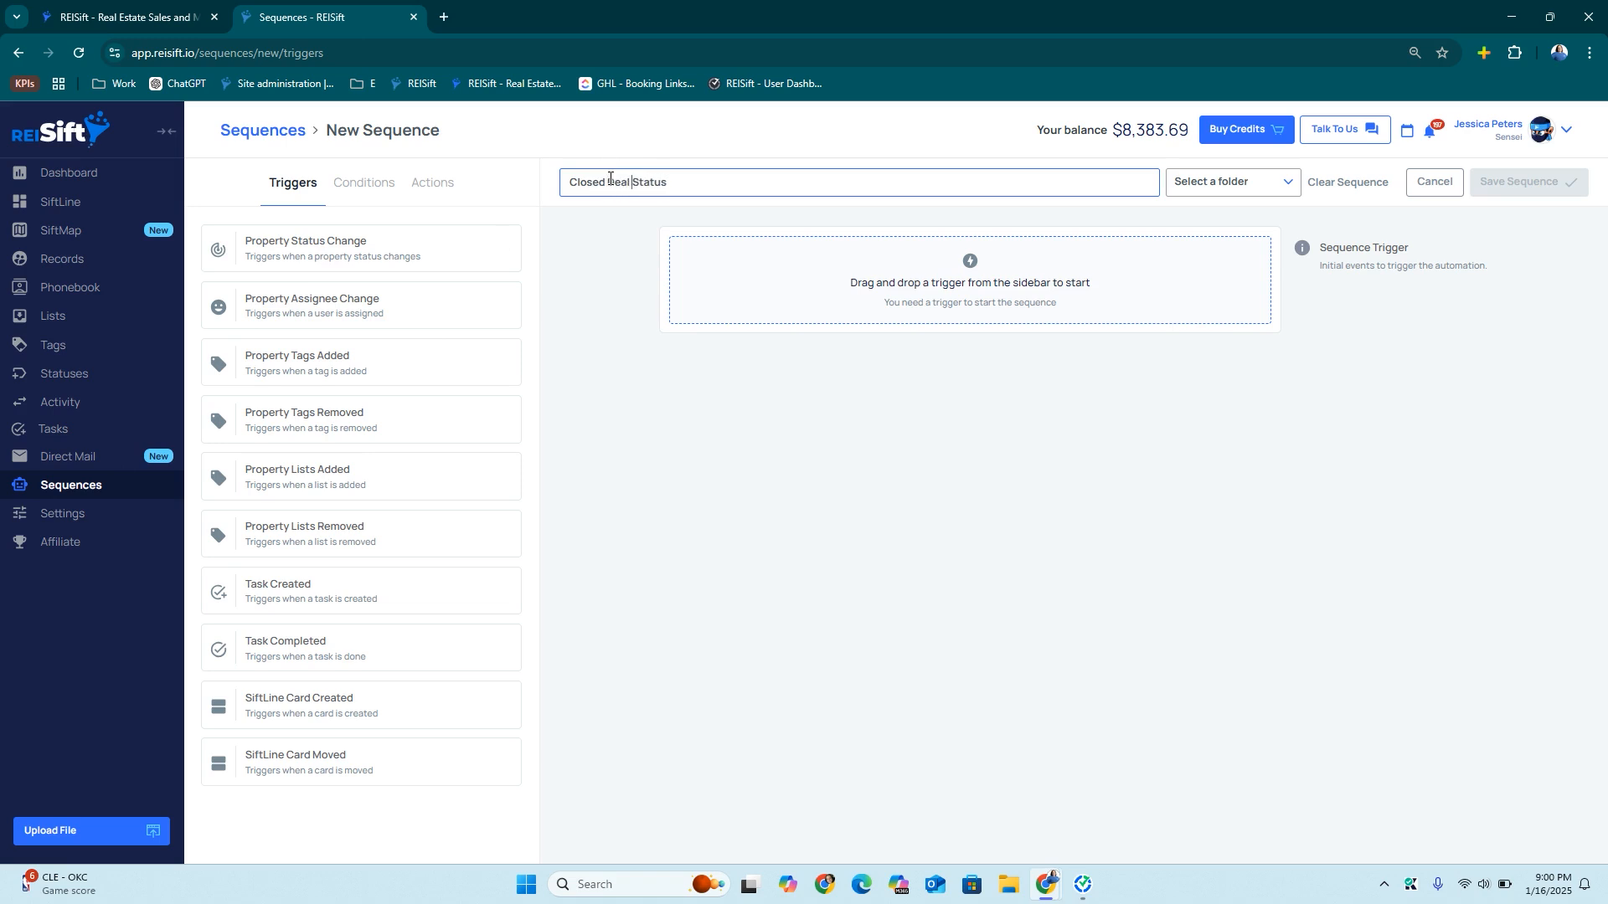
pyautogui.moveTo(278, 757); pyautogui.dragTo(838, 285)
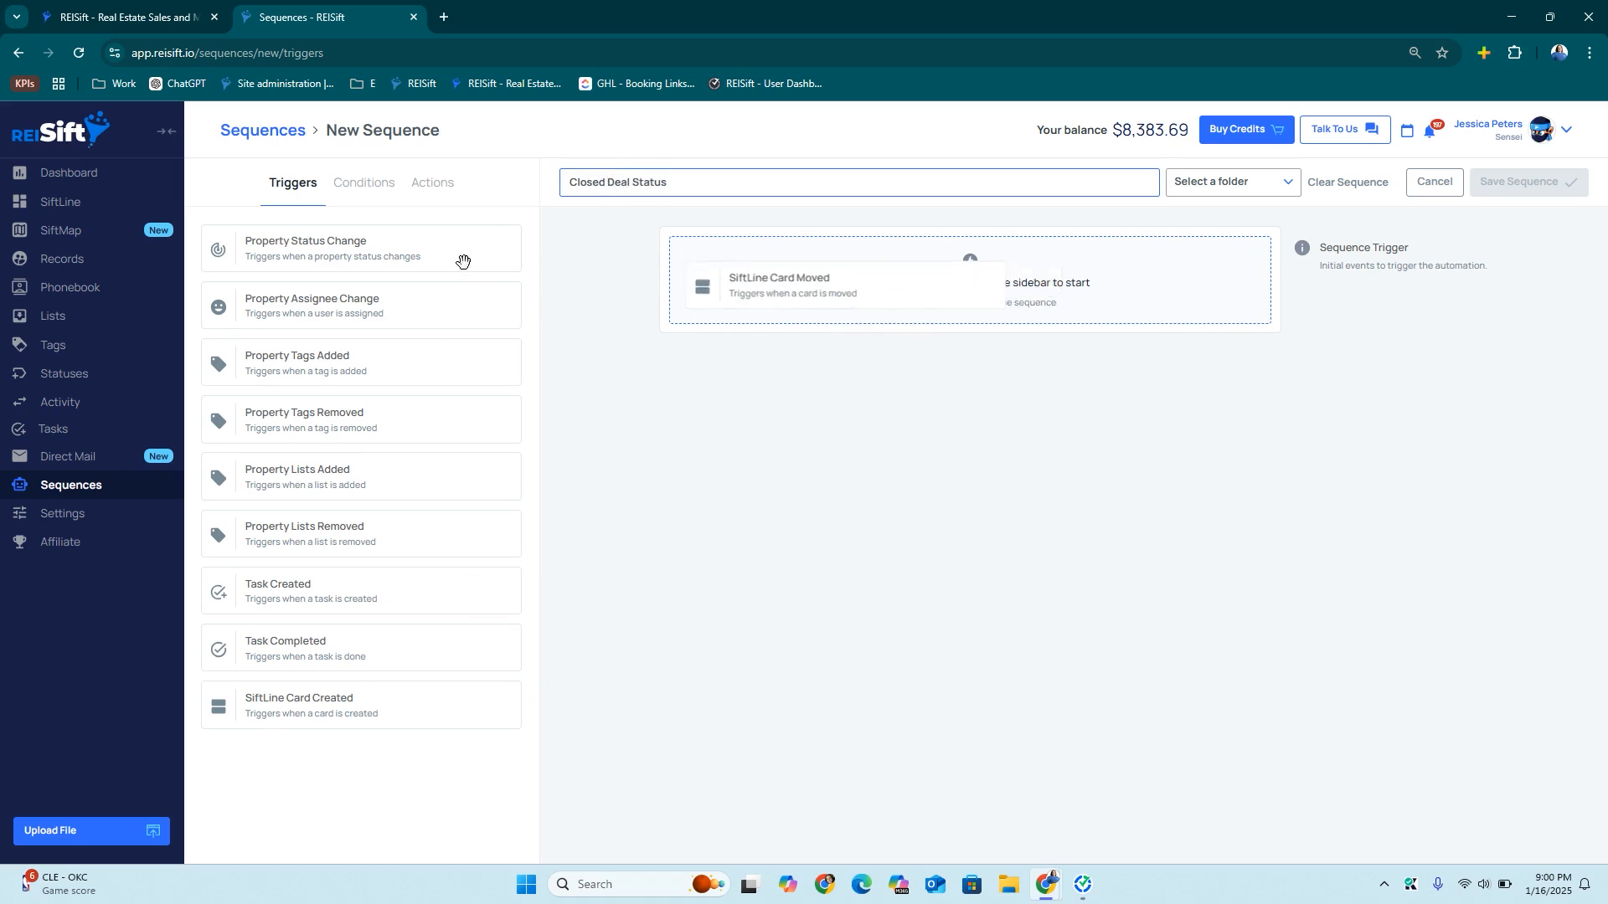
pyautogui.moveTo(385, 251); pyautogui.dragTo(847, 420)
pyautogui.click(737, 474)
pyautogui.click(731, 606)
pyautogui.click(795, 542)
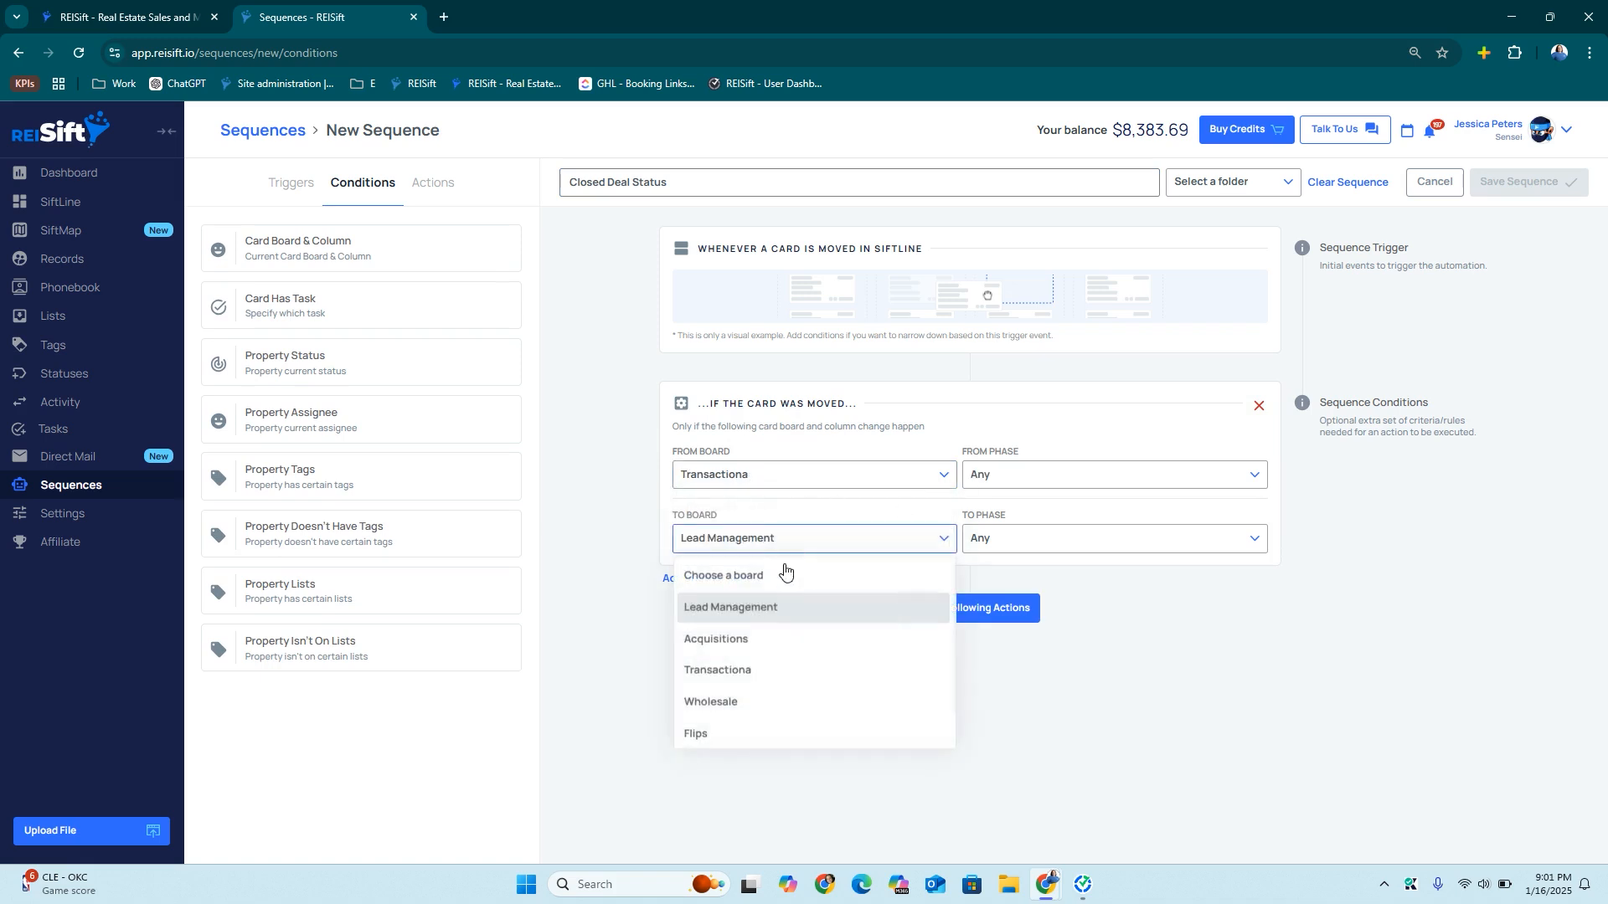
pyautogui.scroll(-1, 750, 645)
pyautogui.click(751, 643)
pyautogui.click(1077, 540)
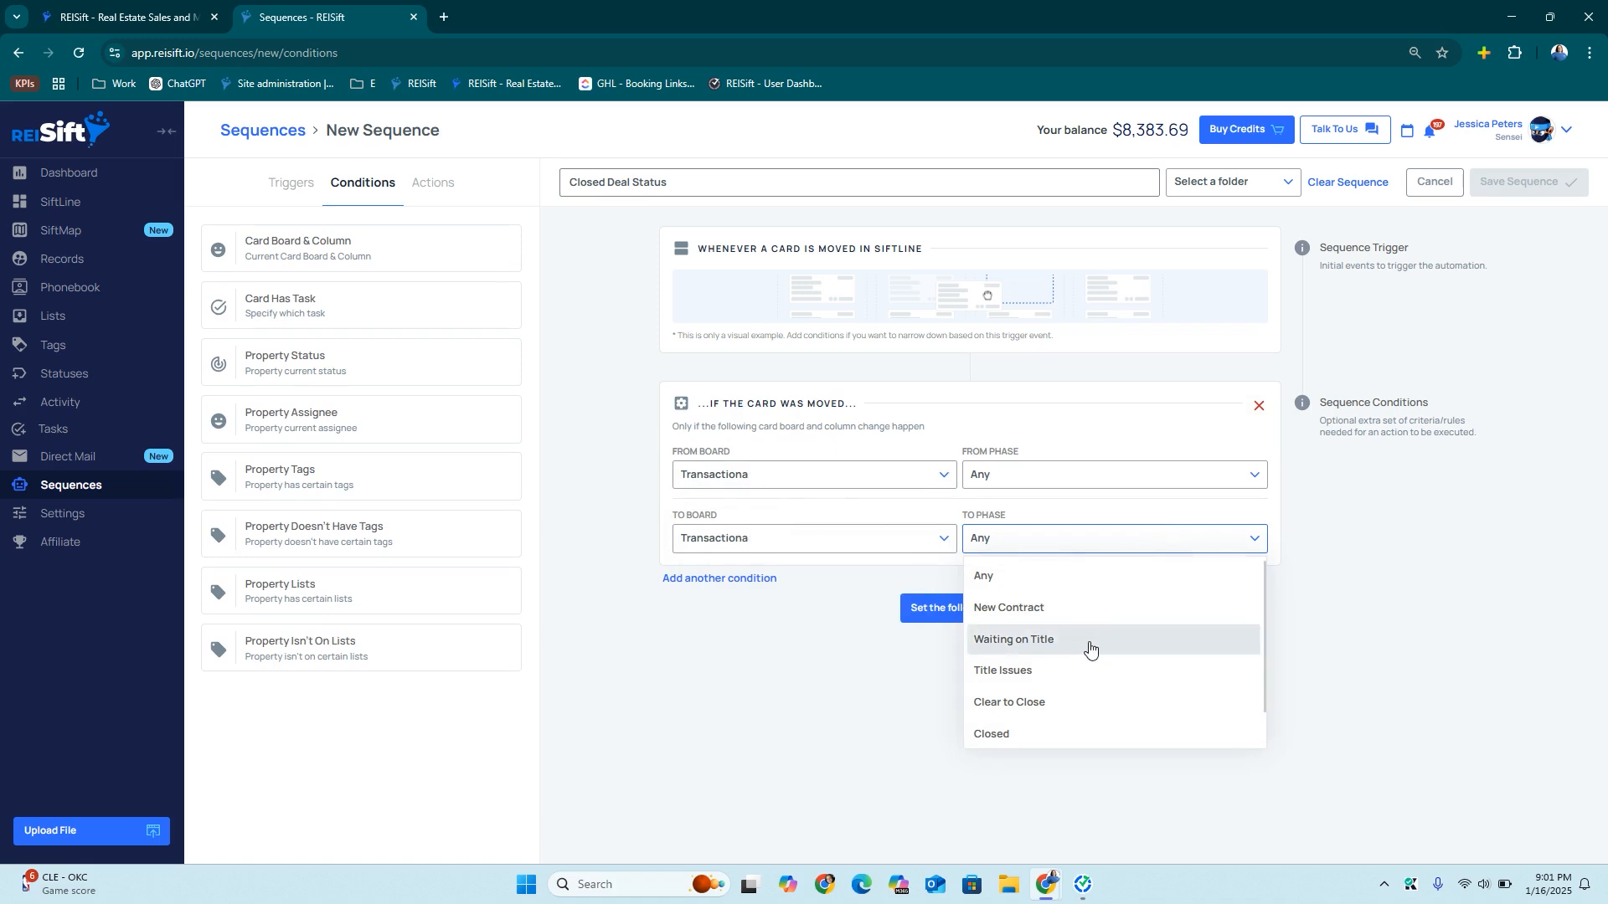
pyautogui.click(1015, 739)
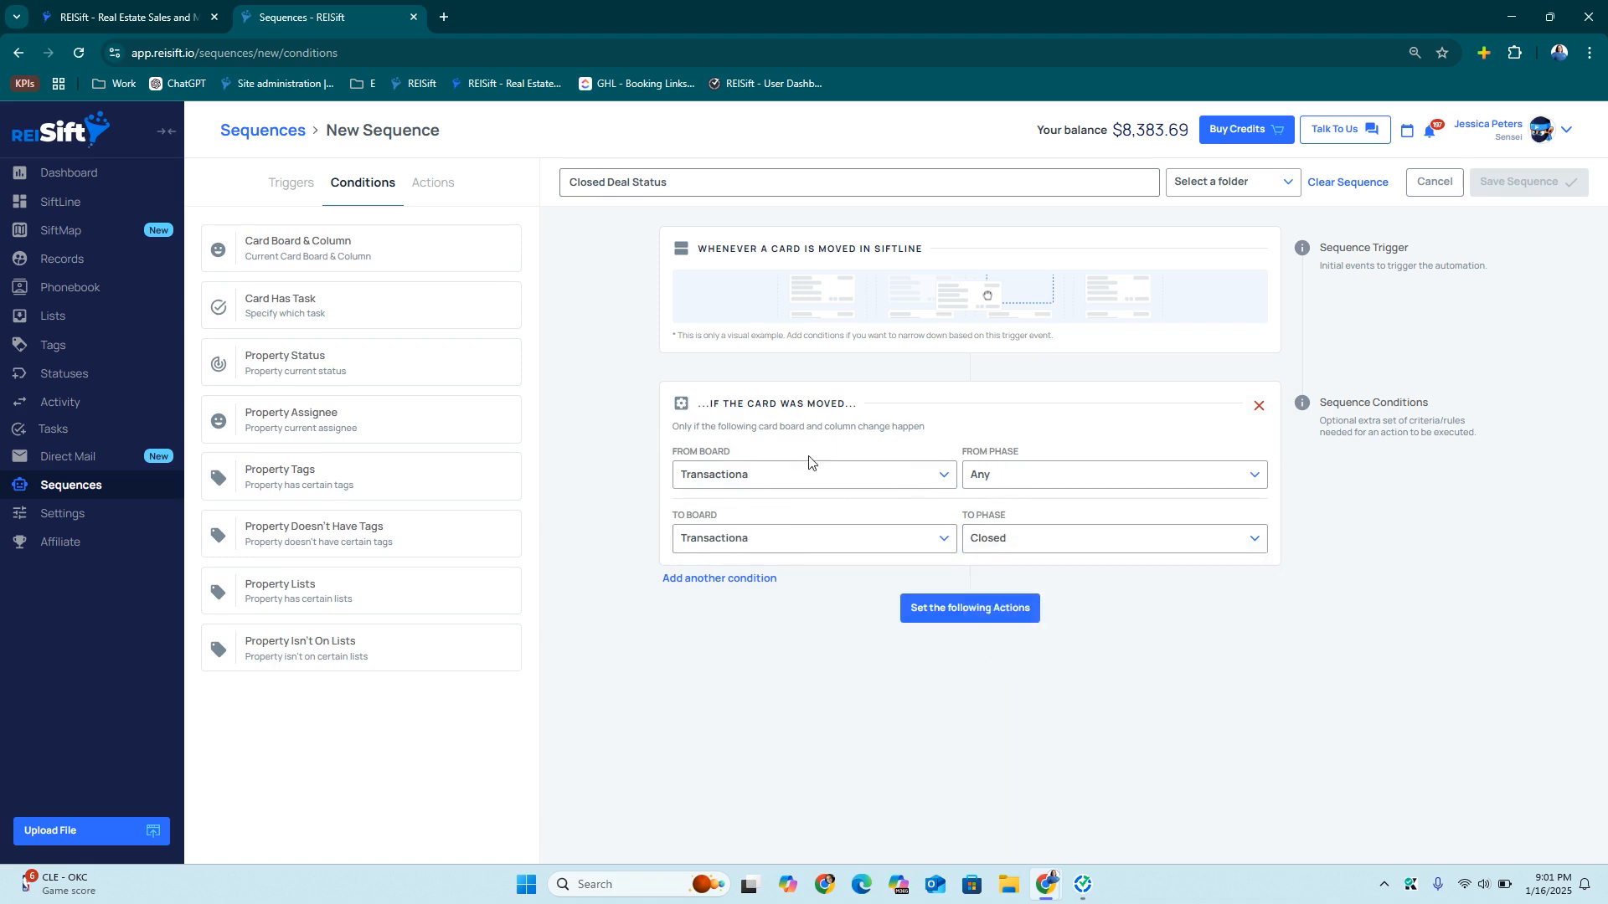
# Add actions that clear all property tasks and change the property status to Closed
pyautogui.click(960, 623)
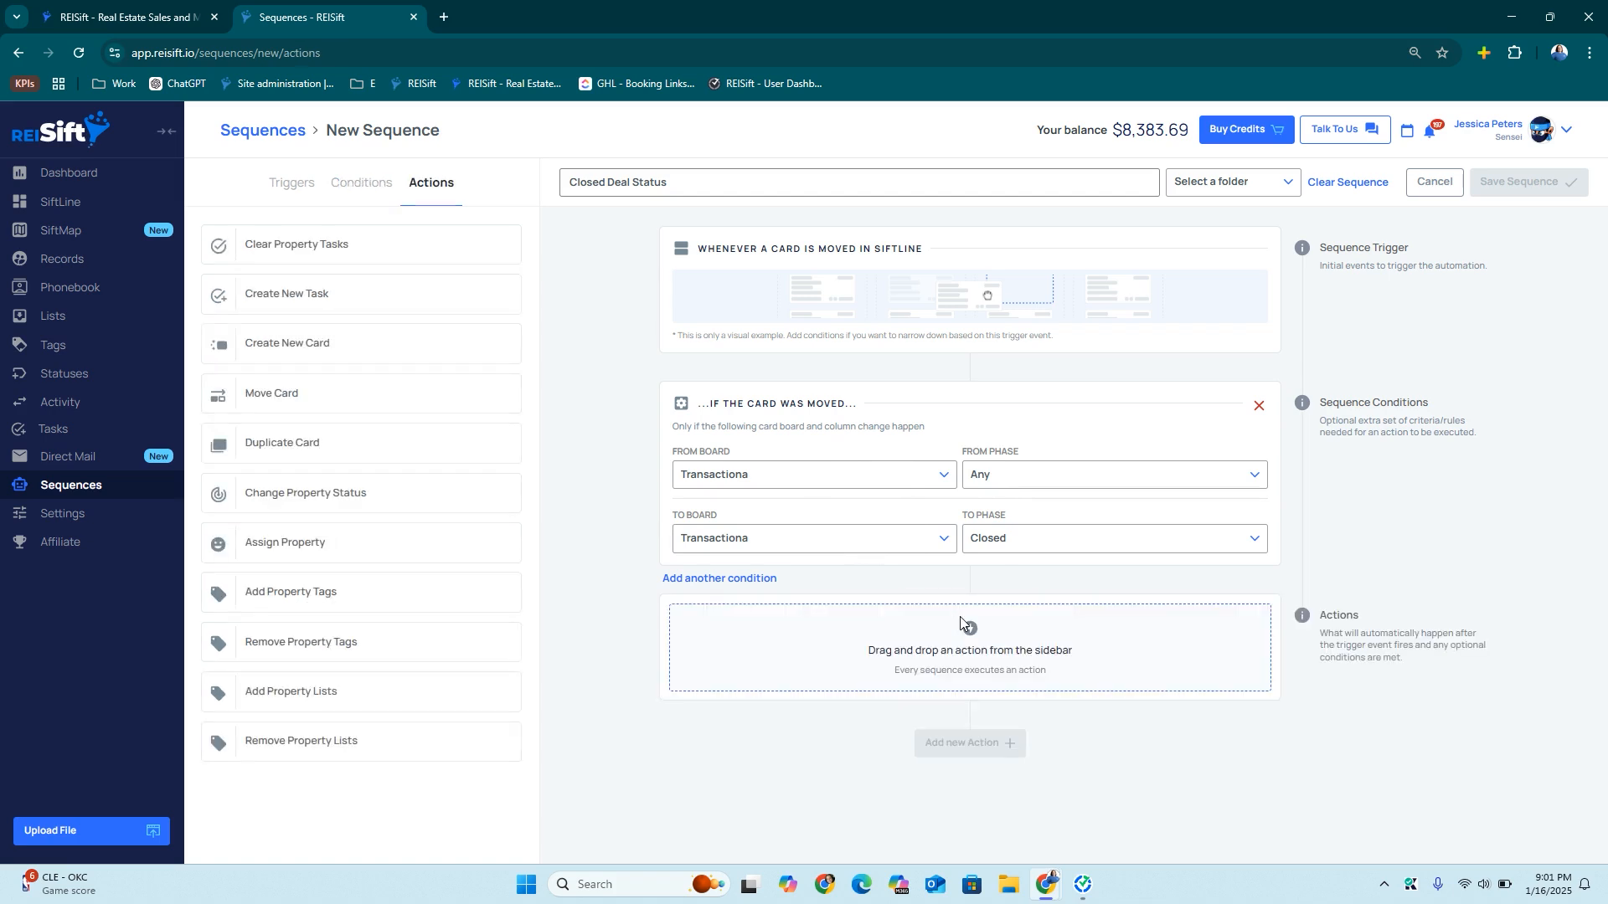
pyautogui.moveTo(335, 236); pyautogui.dragTo(936, 629)
pyautogui.click(952, 709)
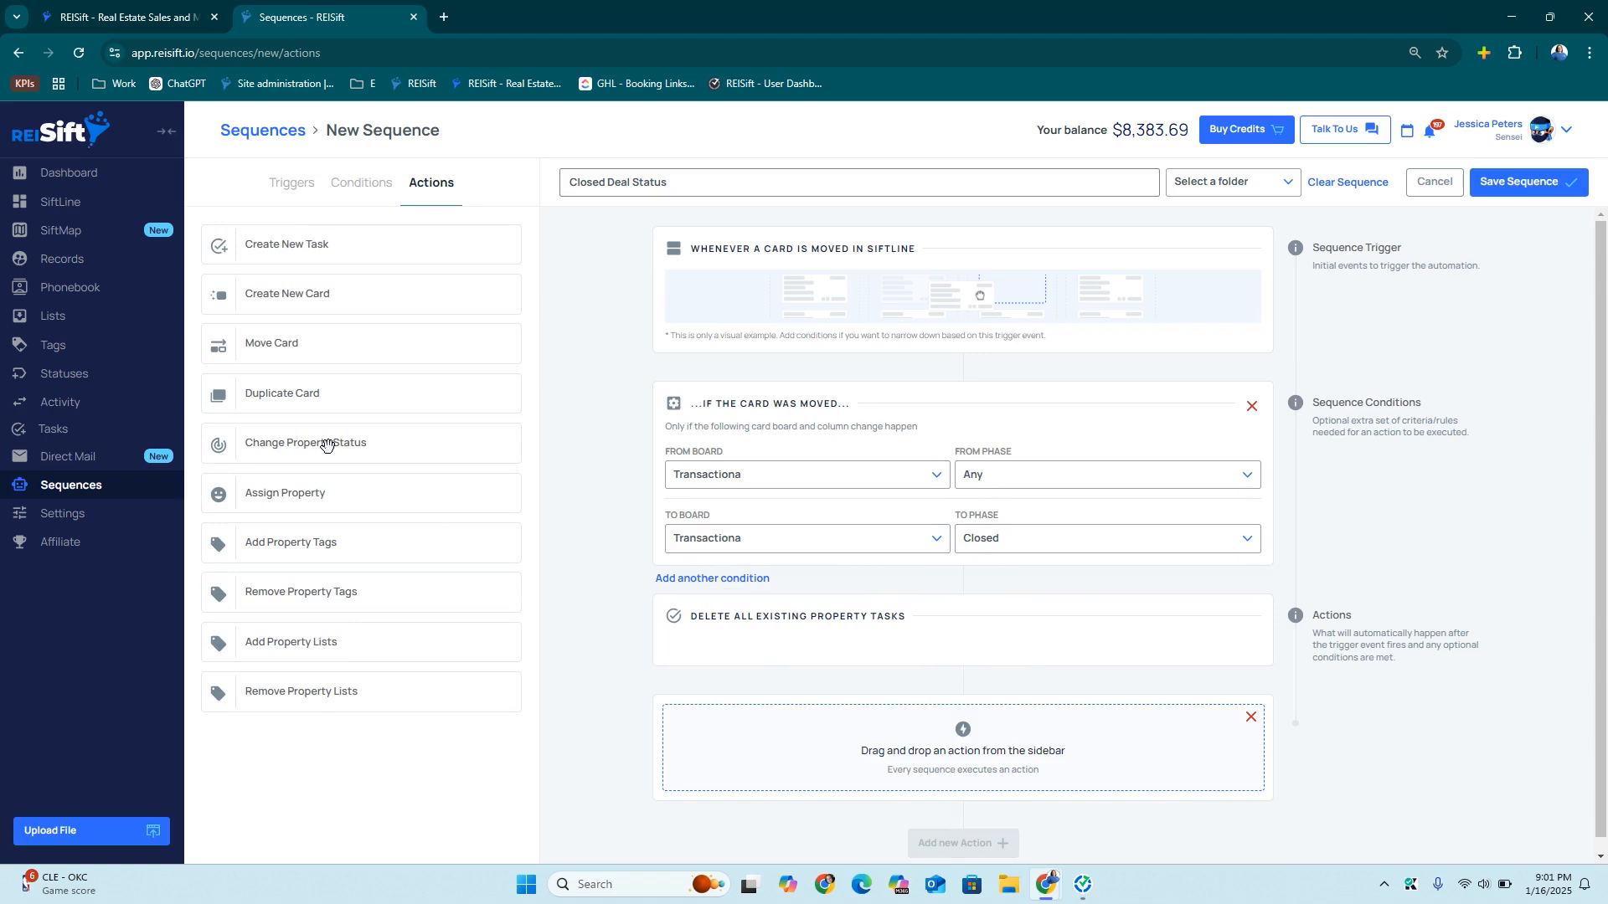
pyautogui.moveTo(377, 452); pyautogui.dragTo(897, 722)
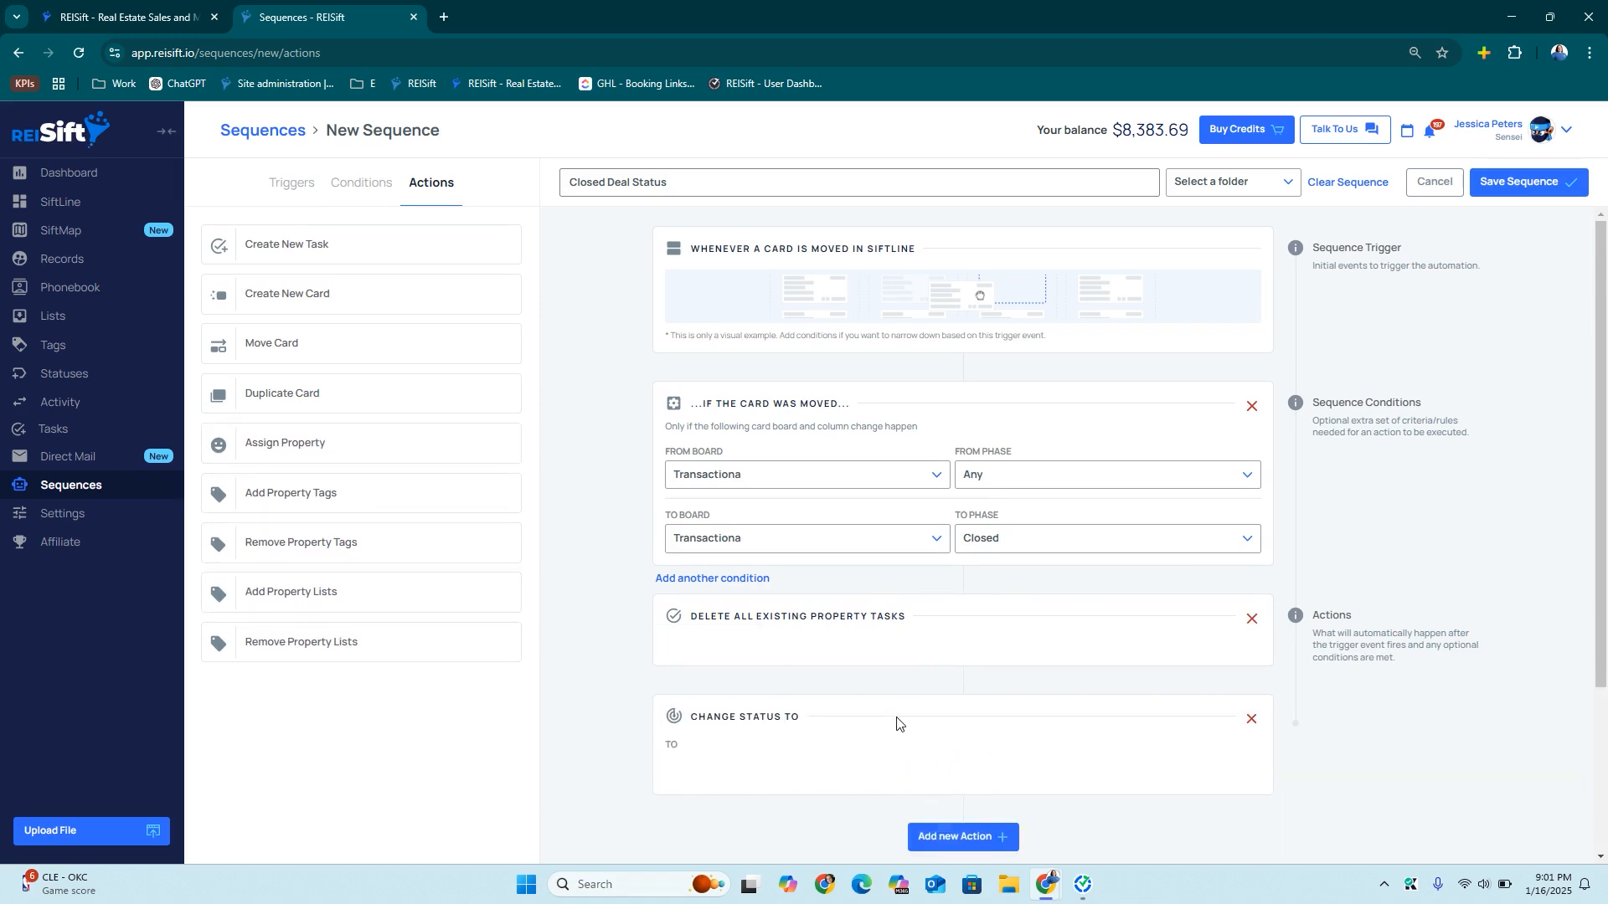
pyautogui.click(730, 606)
pyautogui.scroll(-2, 765, 725)
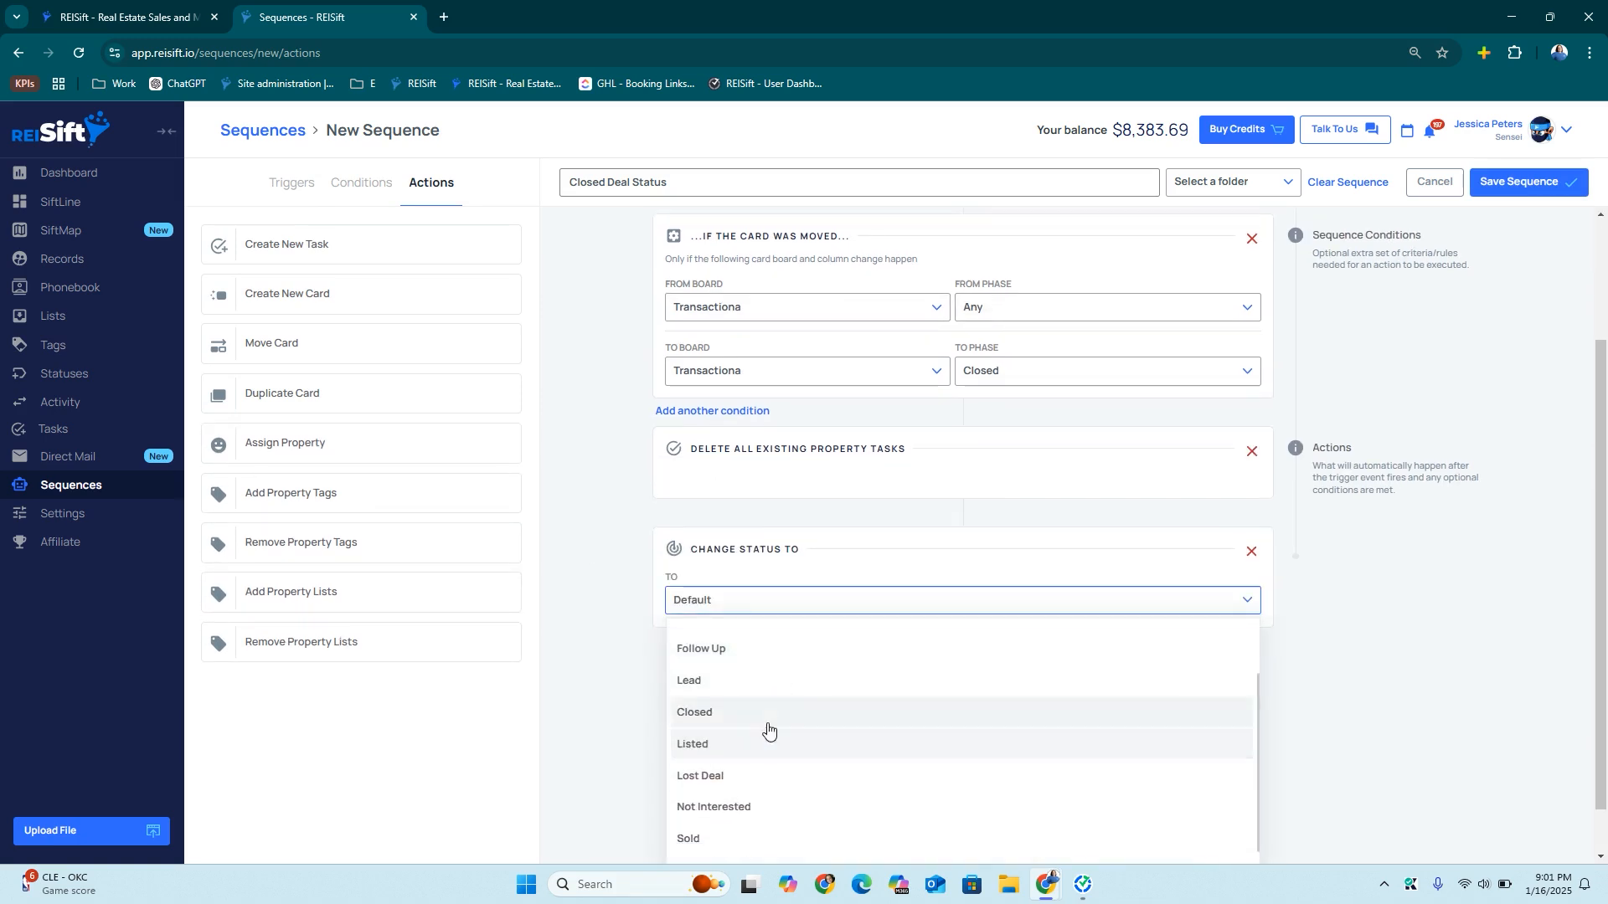
pyautogui.click(765, 725)
pyautogui.scroll(2, 1169, 498)
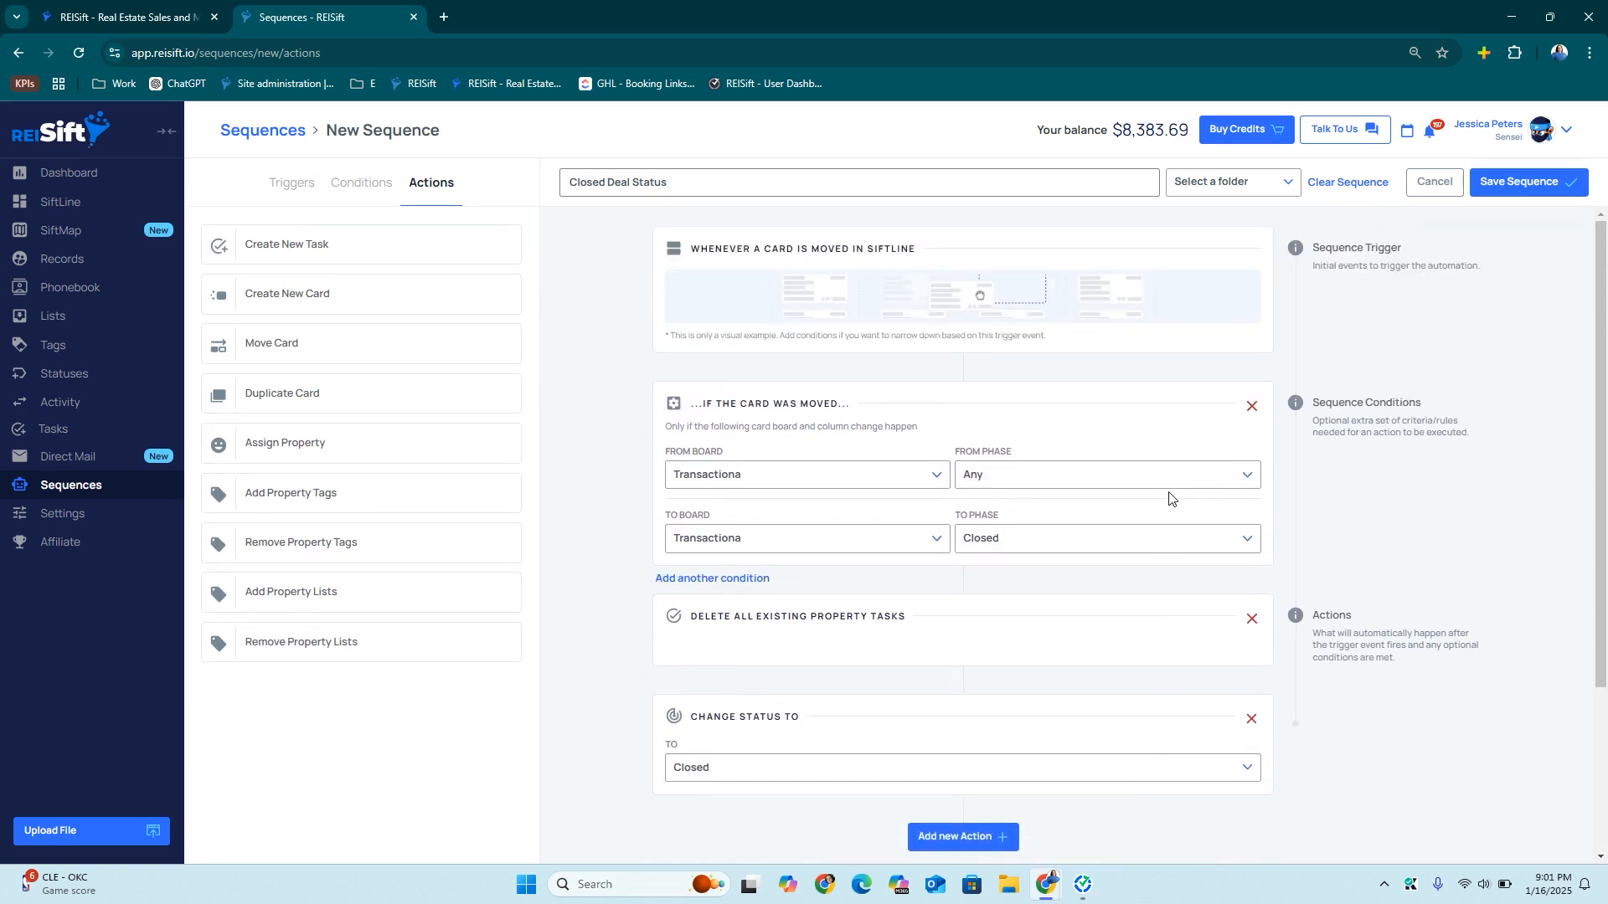
# File the sequence in the Transactions folder, save it, and close the confirmation
pyautogui.click(1260, 187)
pyautogui.scroll(-1, 1242, 308)
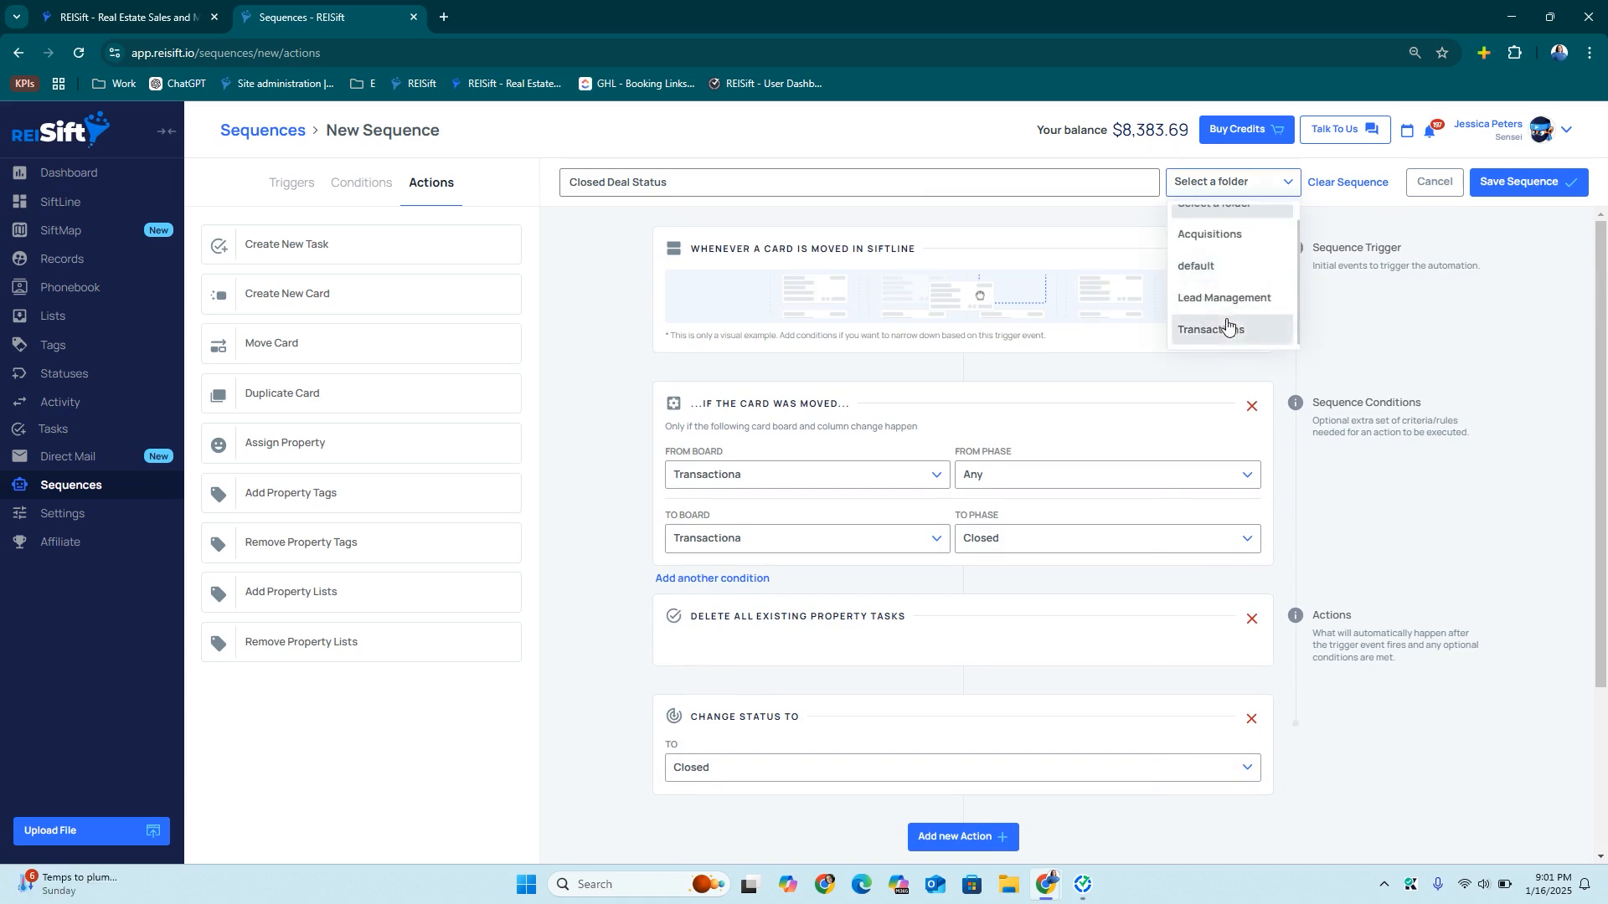
pyautogui.click(1225, 327)
pyautogui.click(1520, 181)
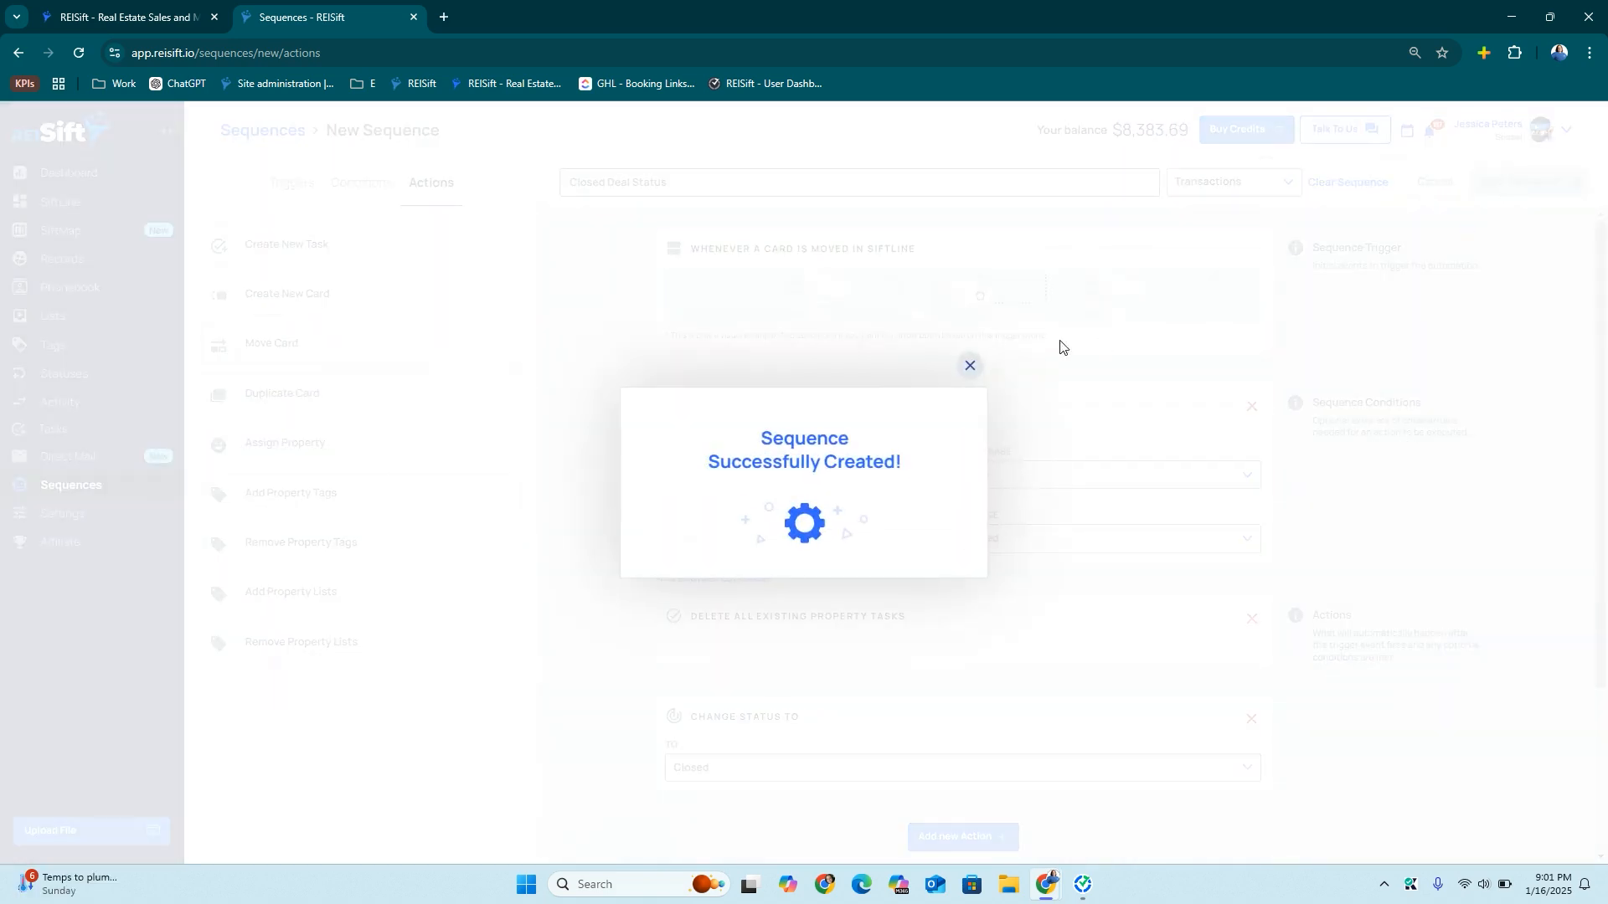
pyautogui.click(971, 366)
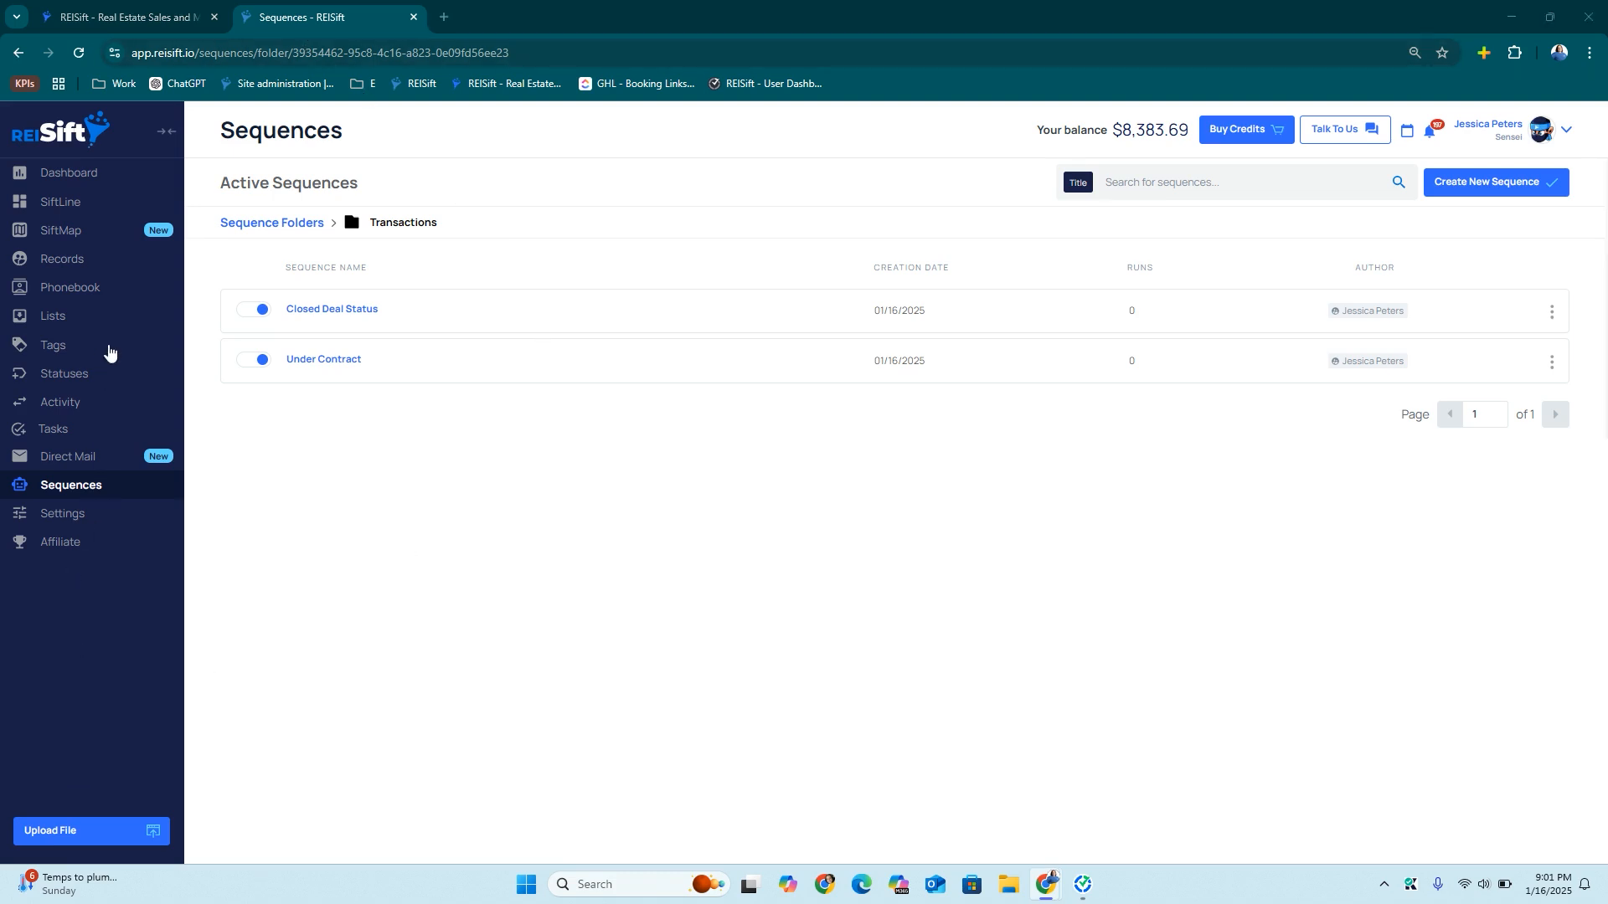
# Edit the Transactiona SiftLine board and save it under the name Transactions
pyautogui.click(85, 209)
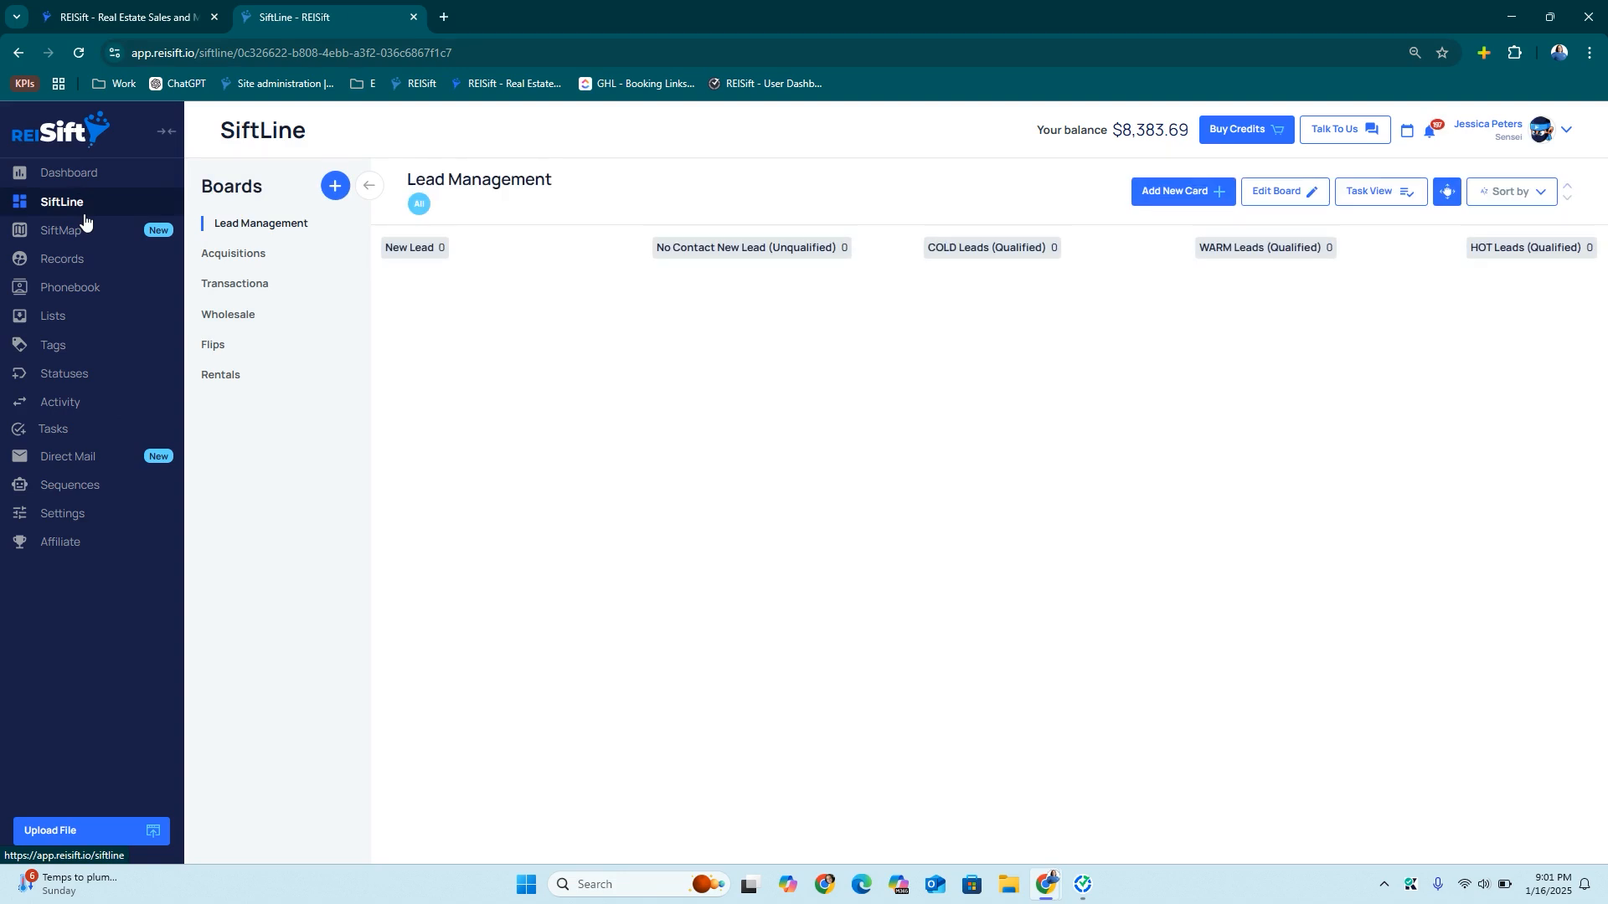
pyautogui.click(245, 285)
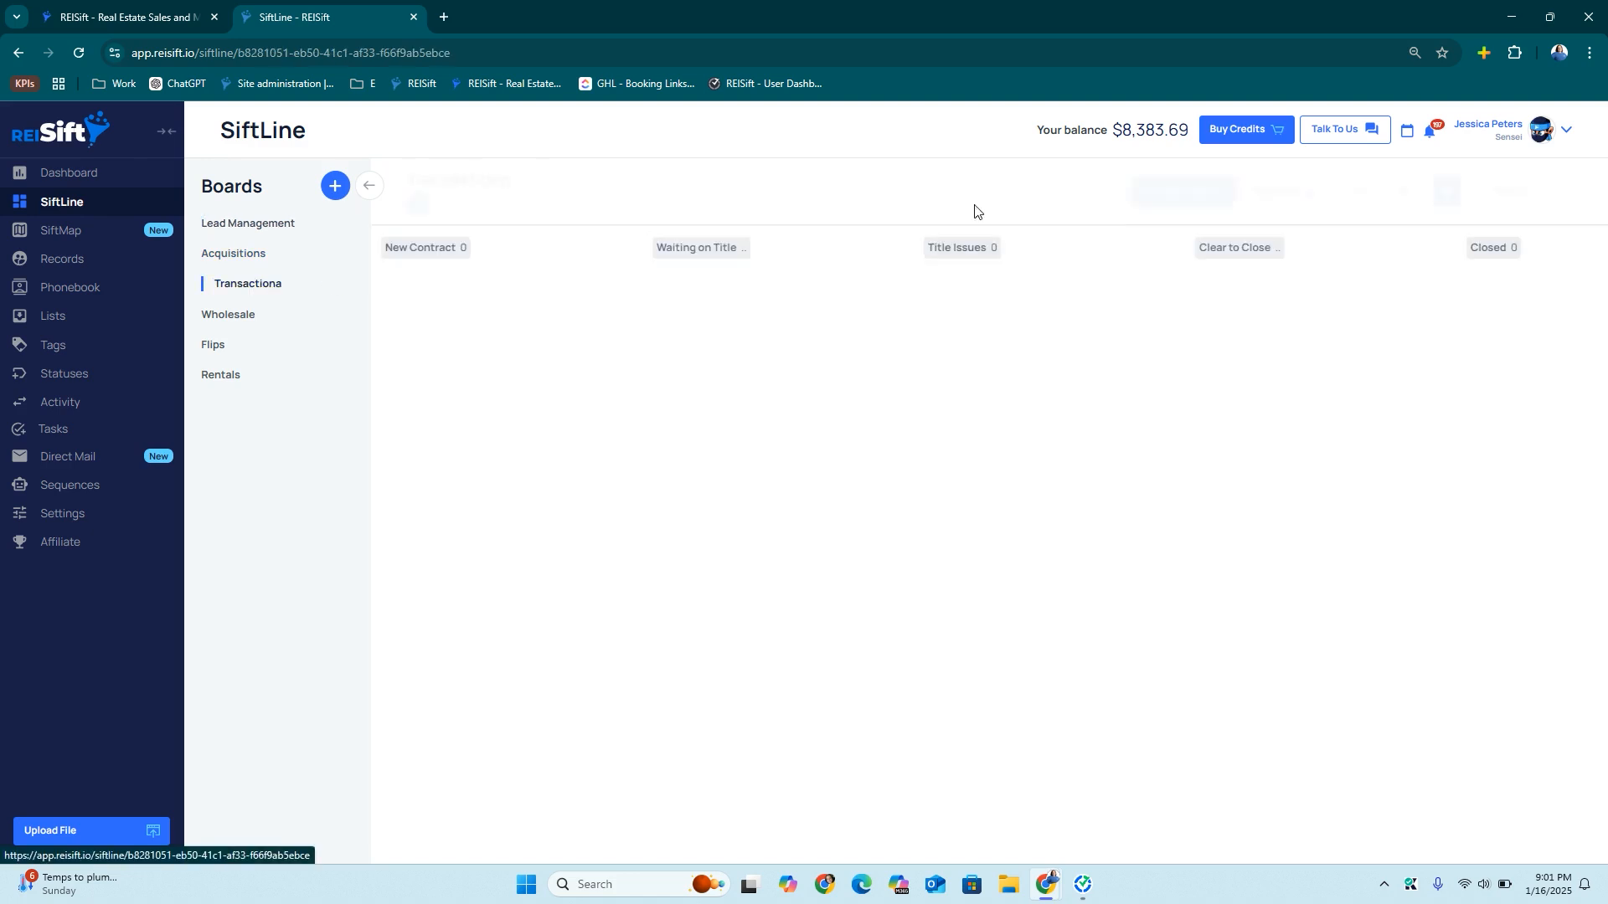
pyautogui.click(1279, 191)
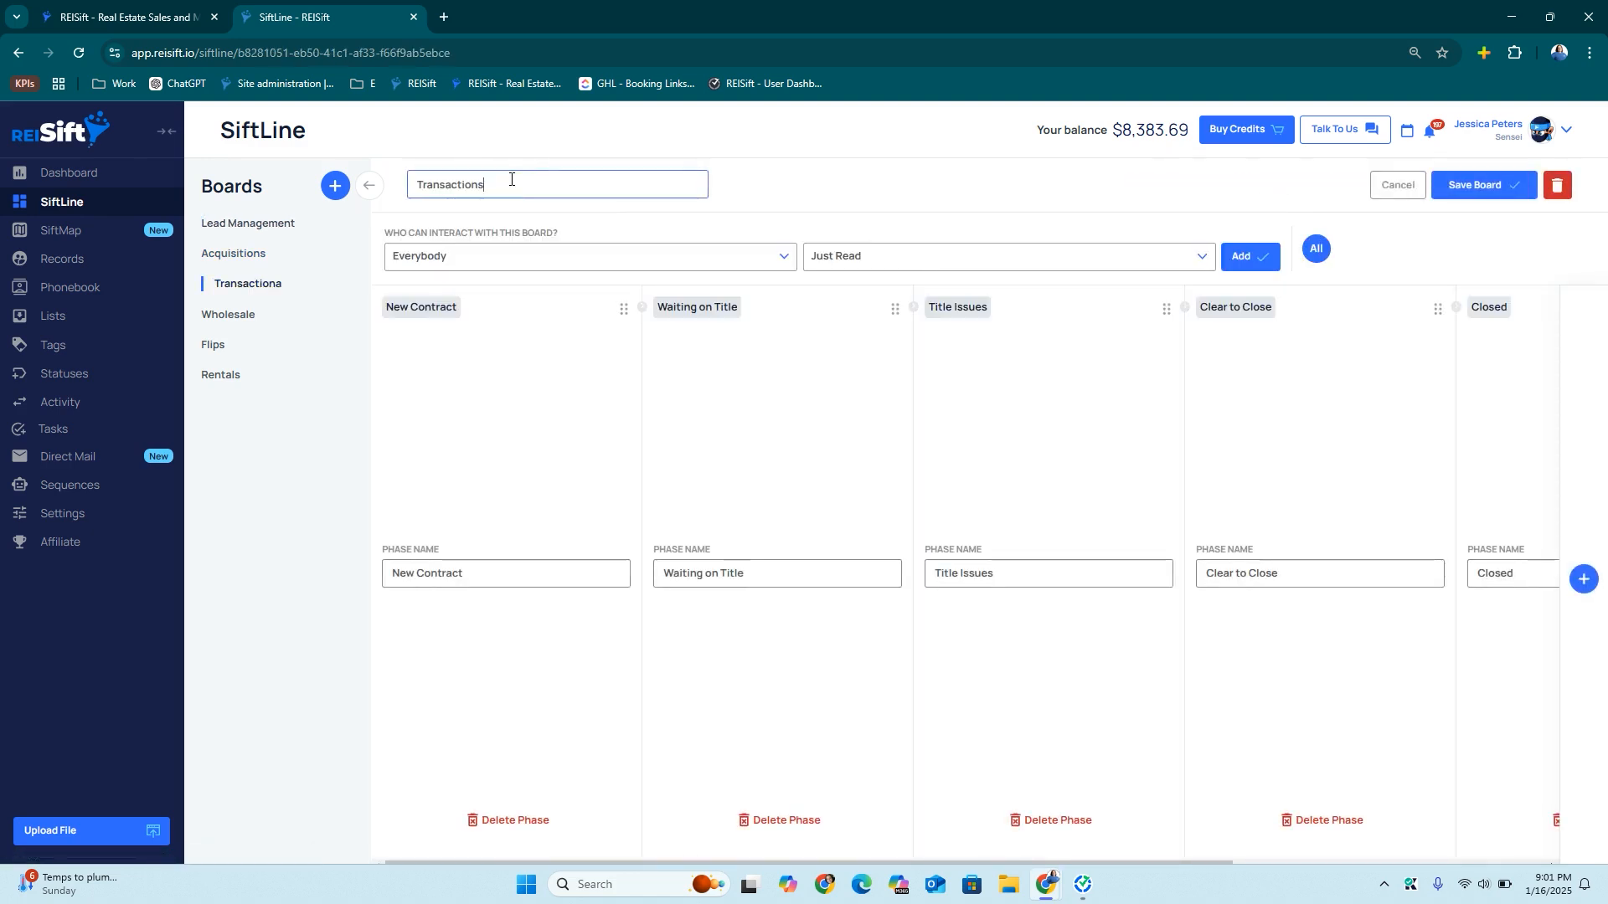
pyautogui.click(1498, 192)
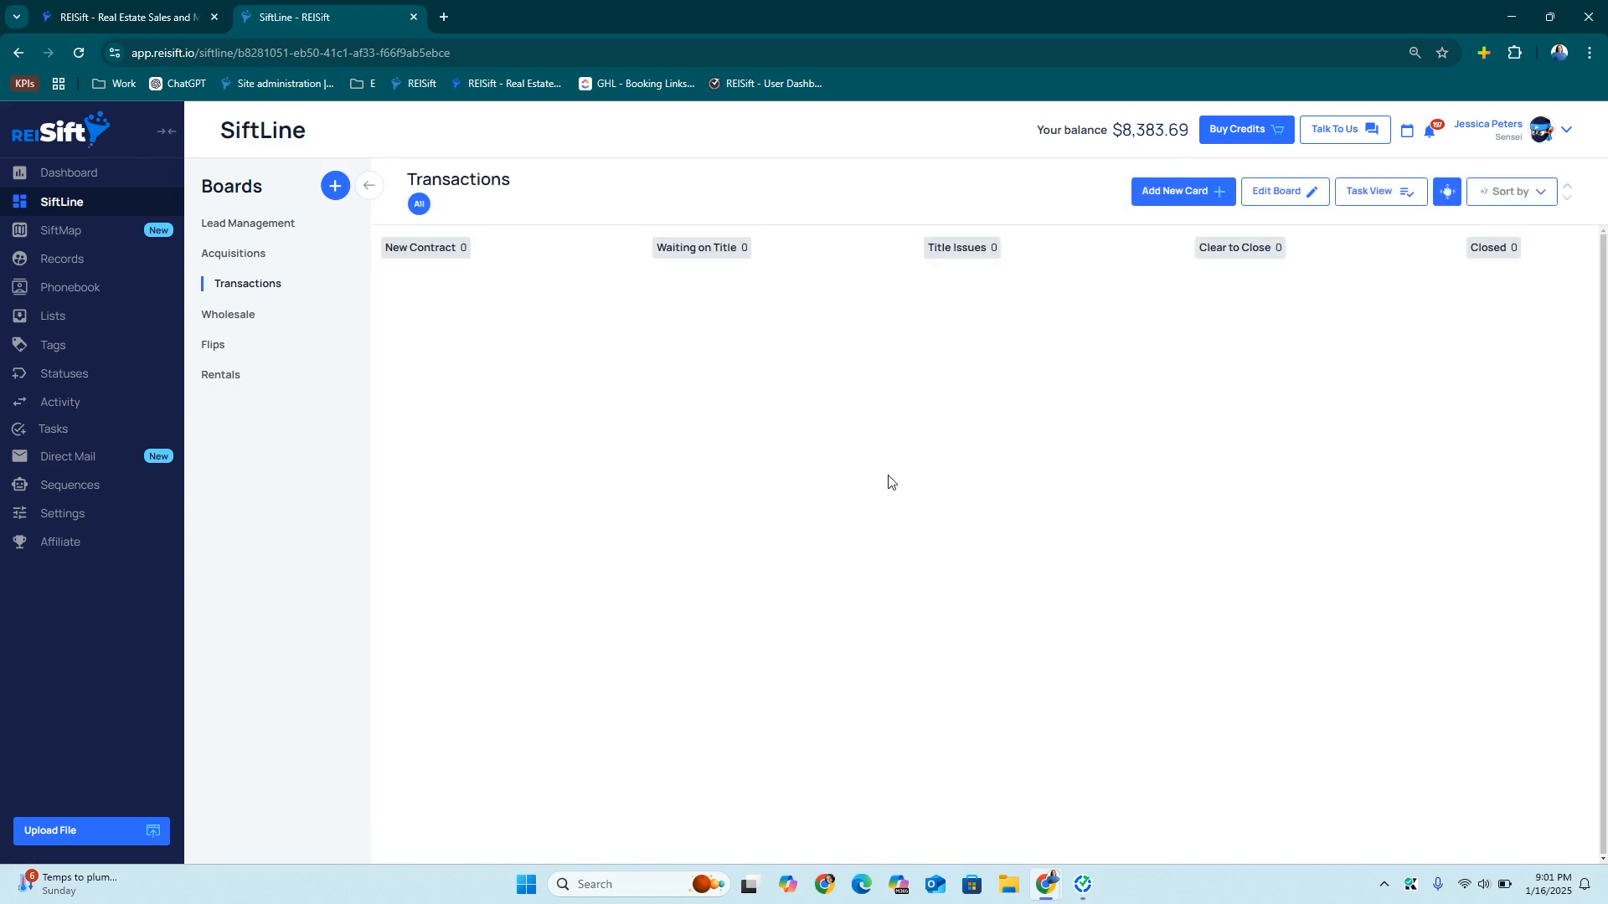
pyautogui.click(276, 224)
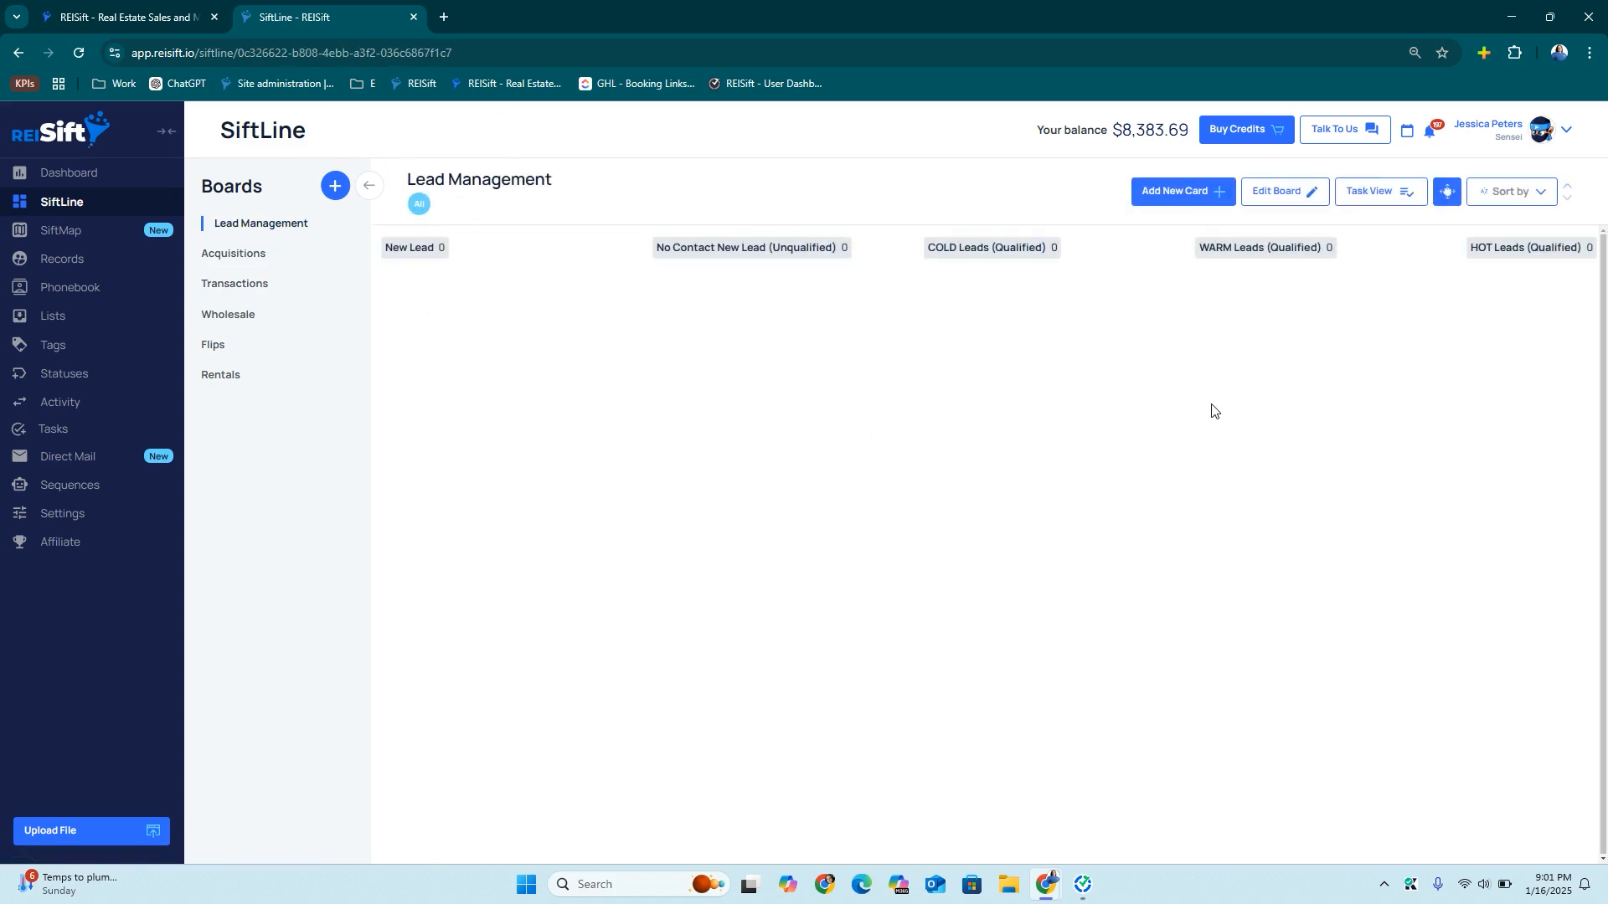
pyautogui.hscroll(5, 1229, 408)
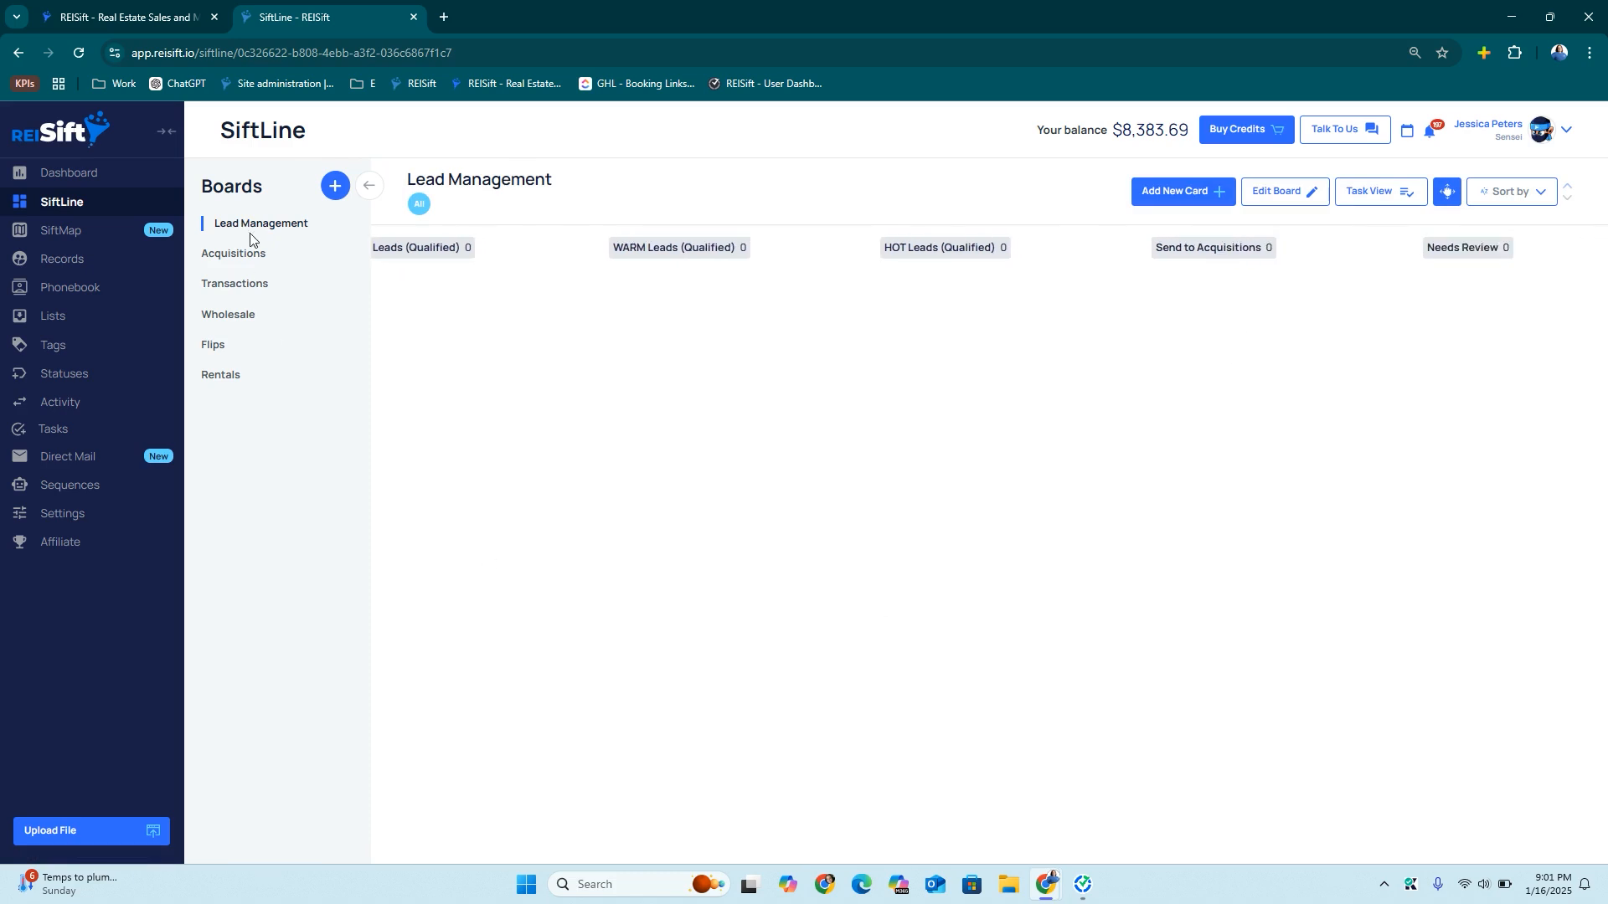
pyautogui.click(238, 254)
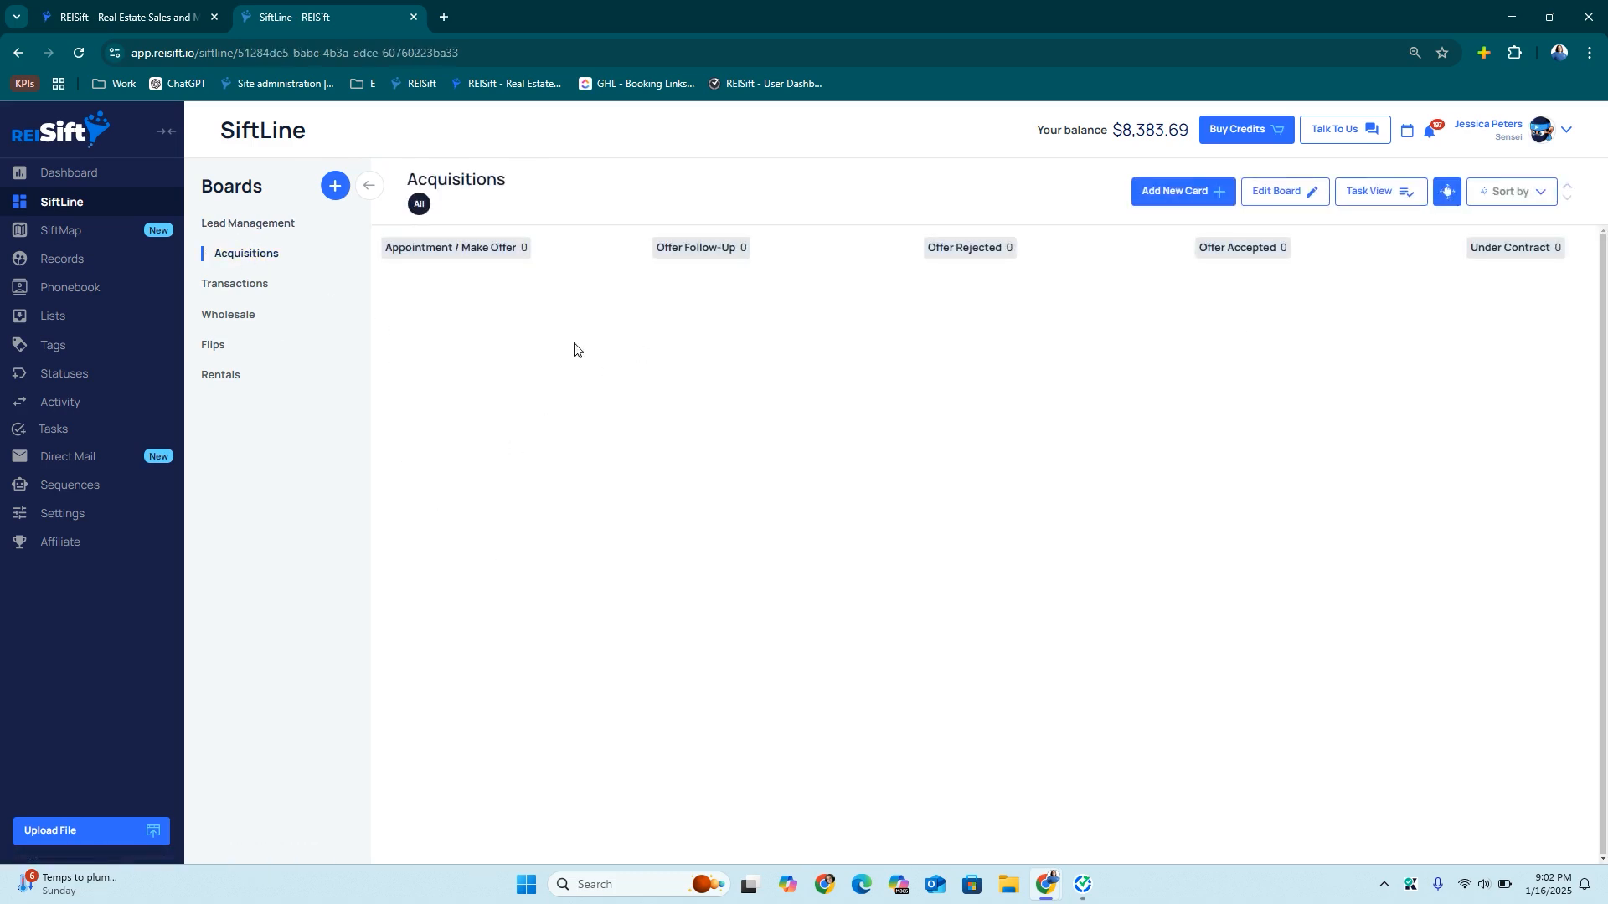
pyautogui.hscroll(2, 1433, 413)
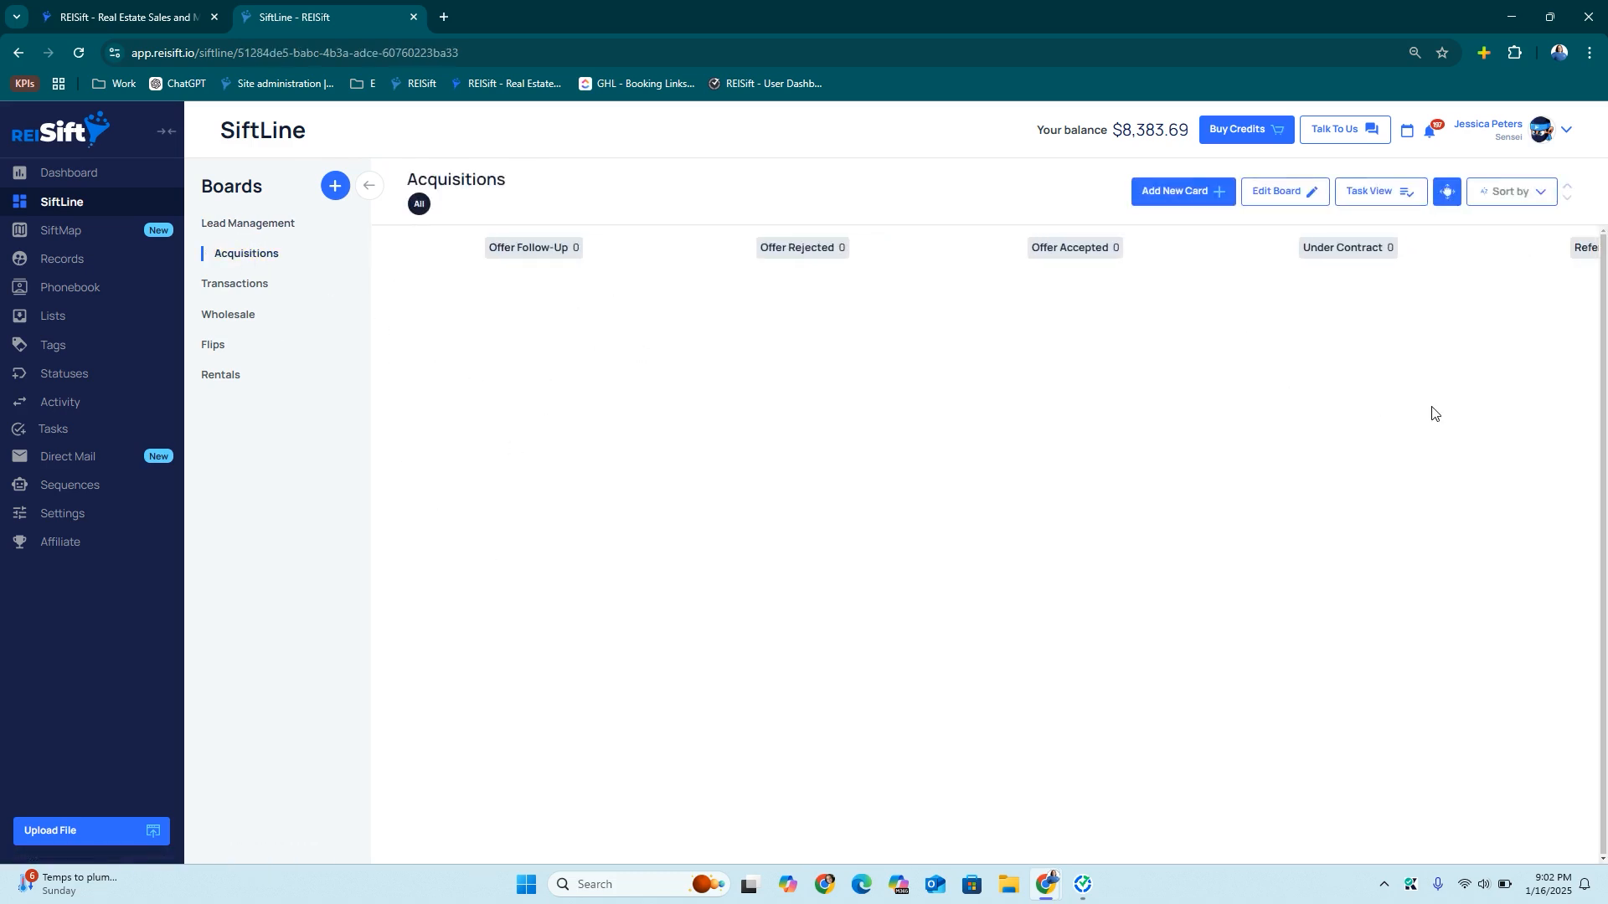
pyautogui.click(224, 281)
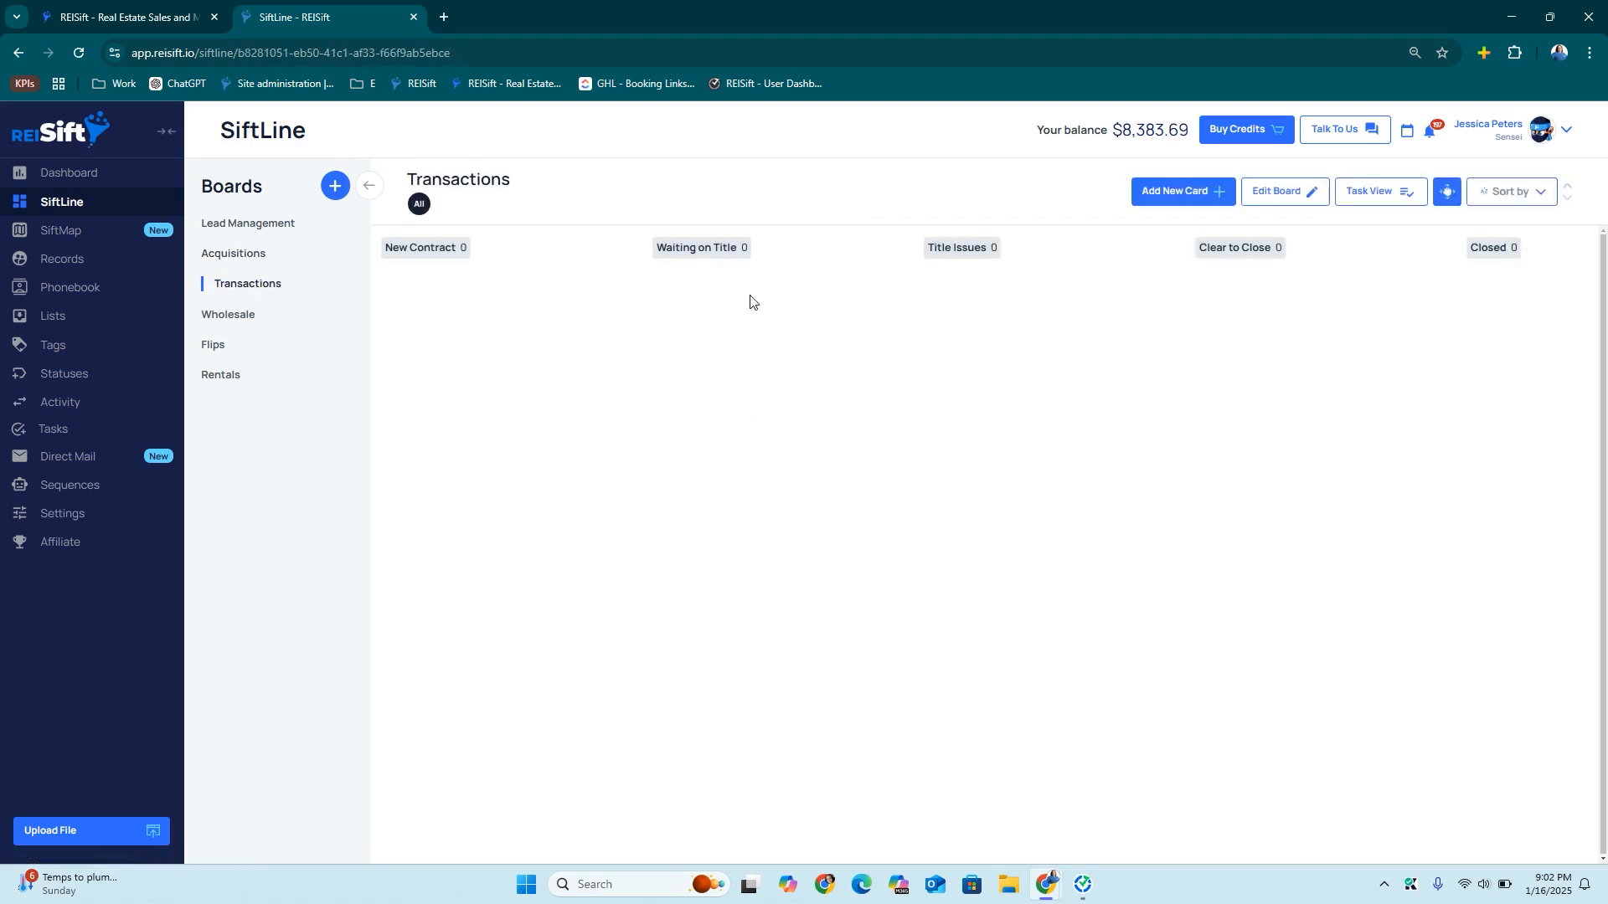
pyautogui.hscroll(5, 1232, 355)
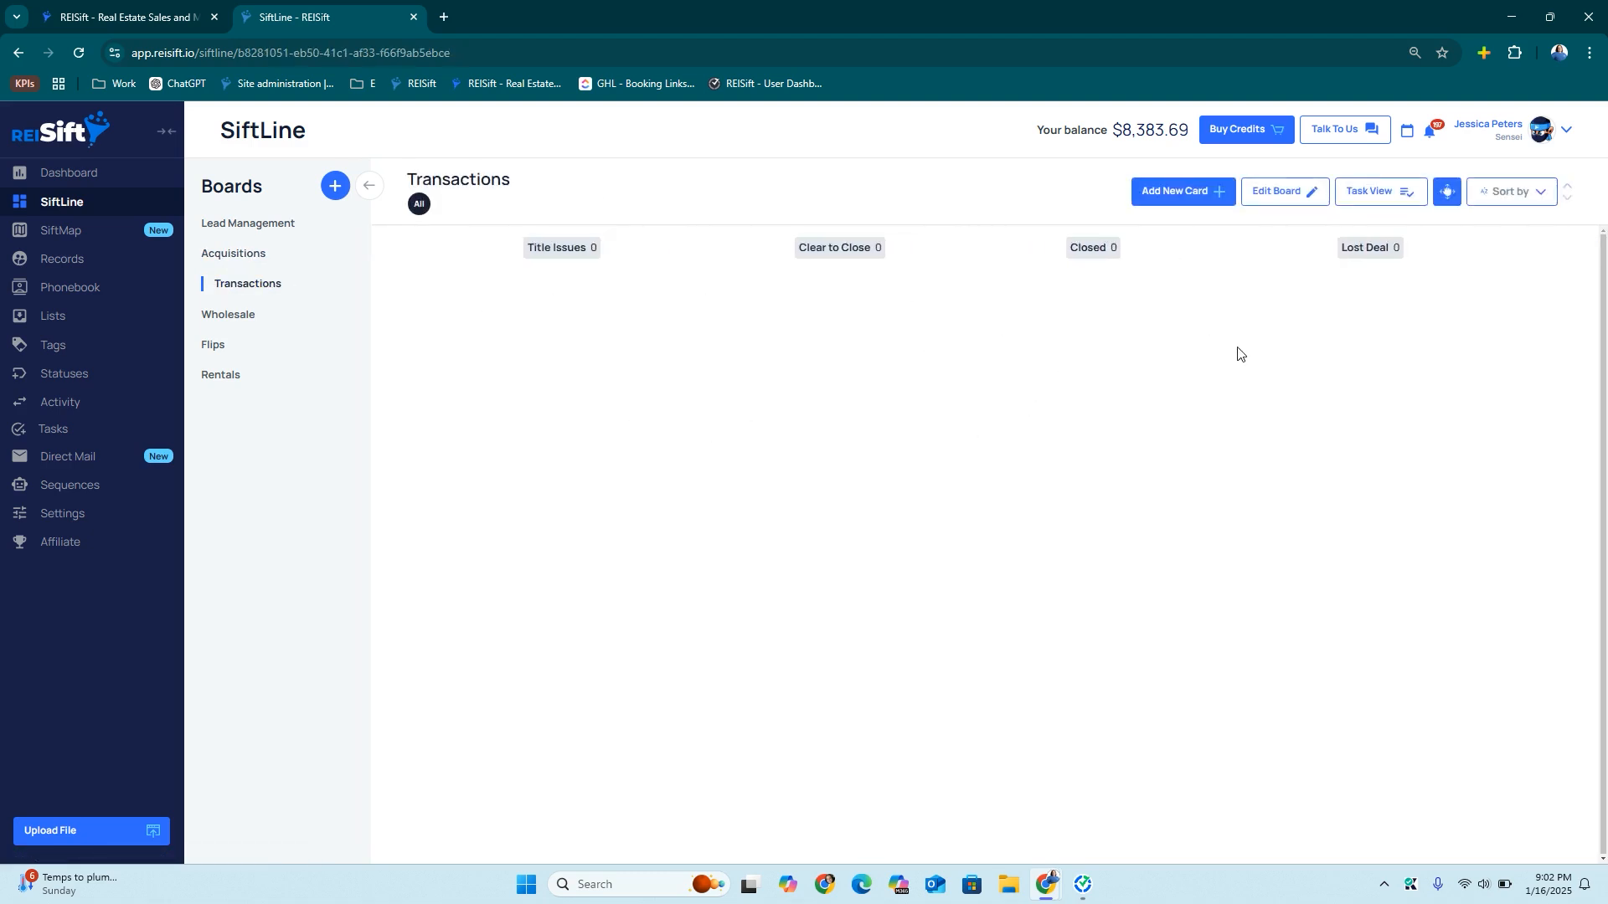